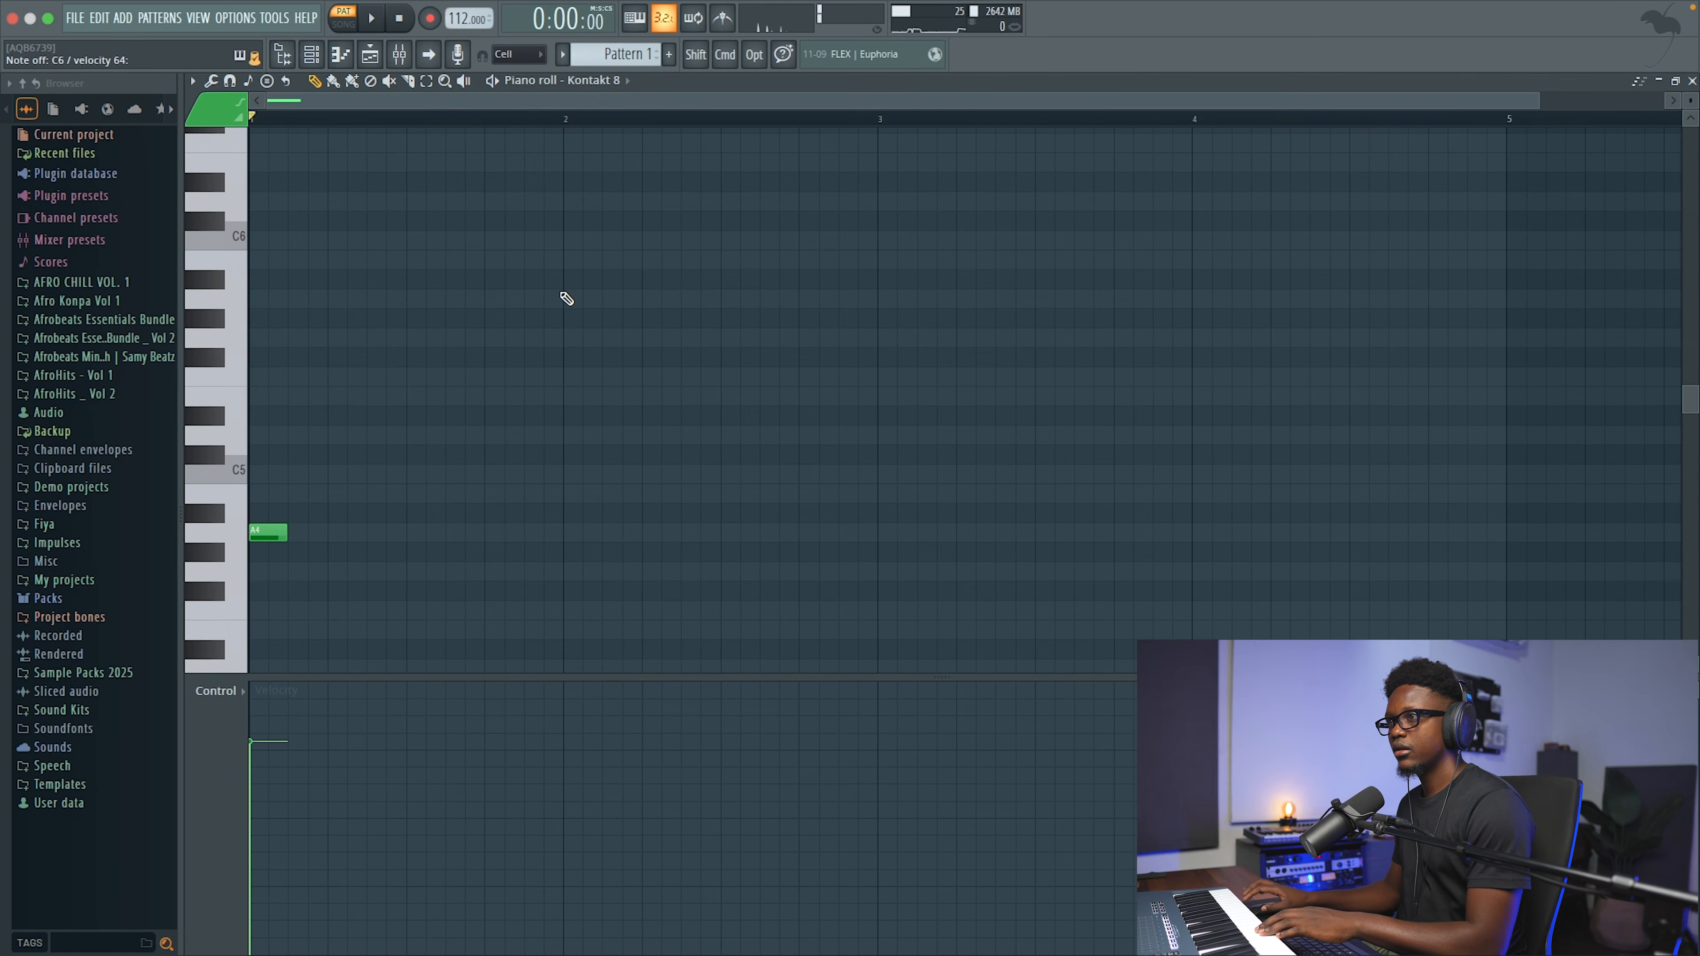
# Step: Add a C6 note at 1:03 and extend the opening A4 so both end mid-bar at reduced velocities
pyautogui.click(296, 246)
pyautogui.press('space')
pyautogui.press('space')
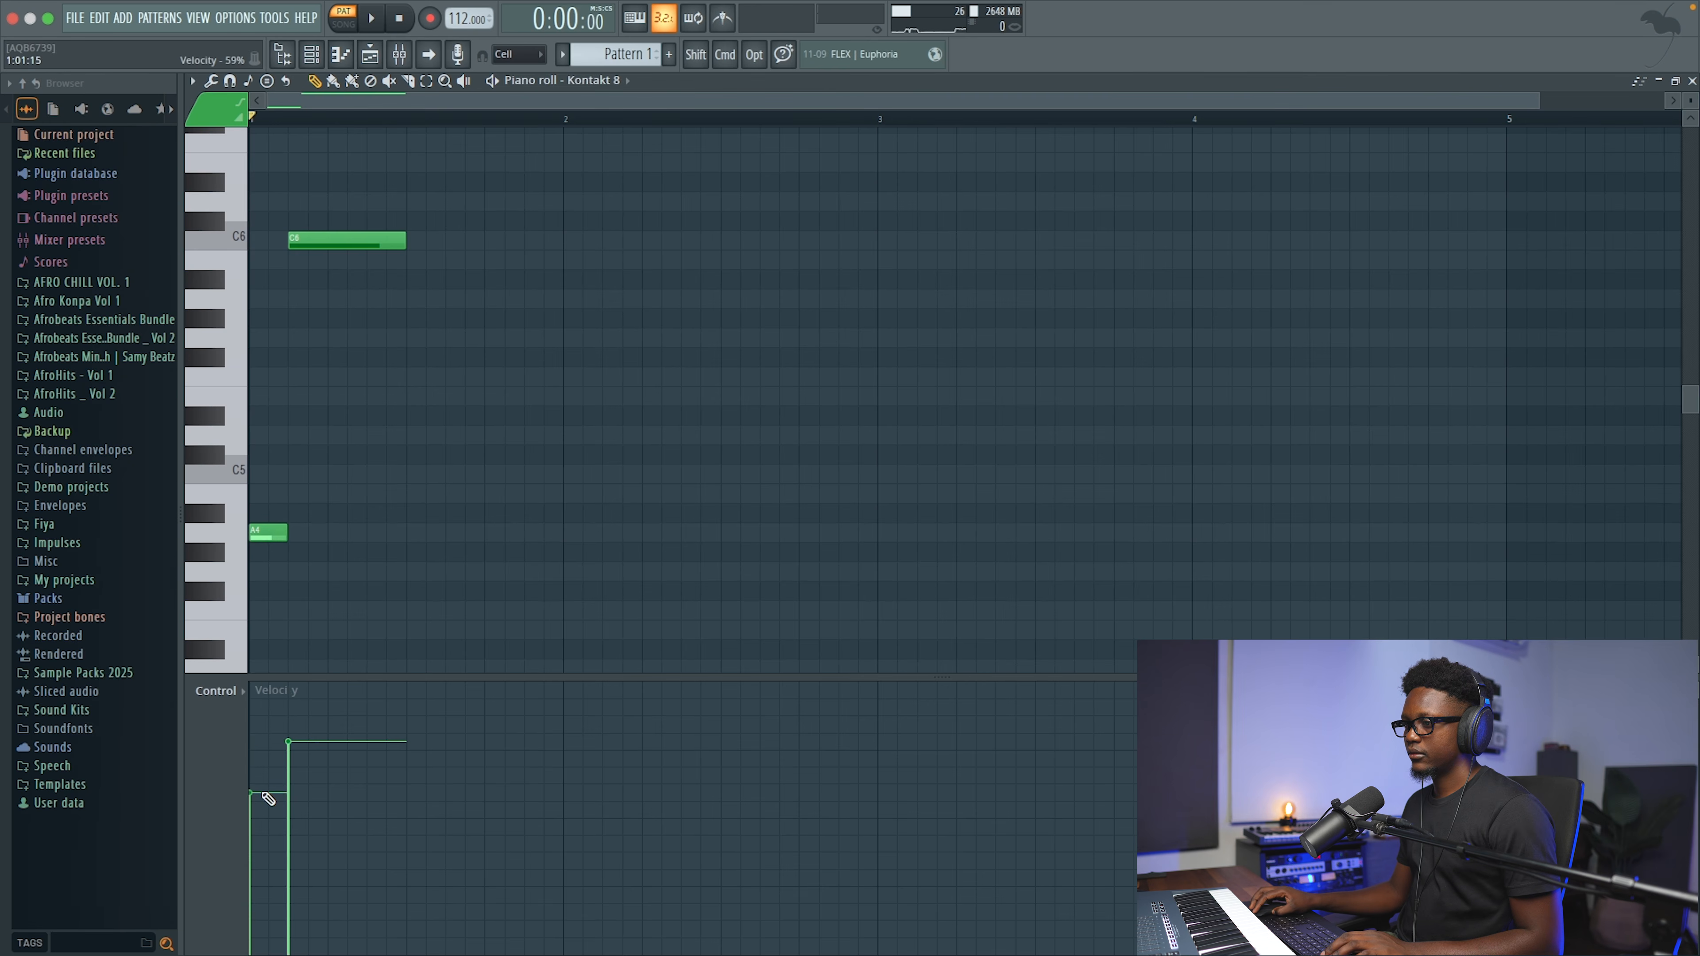
pyautogui.press('space')
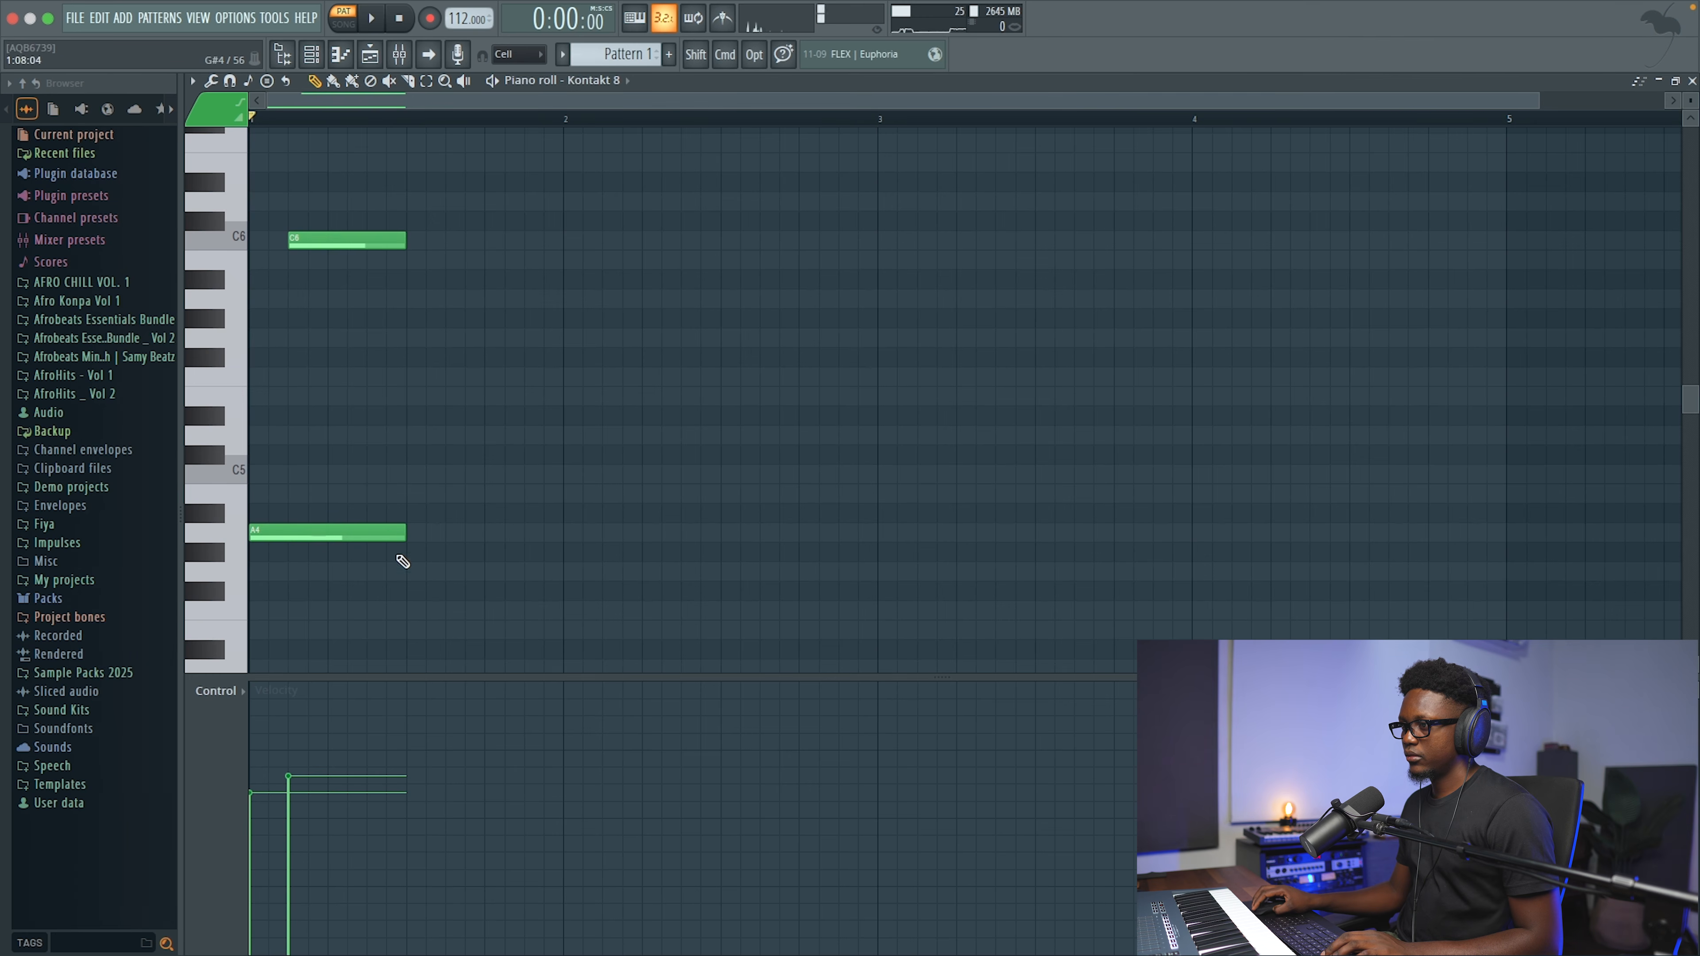
# Step: Continue the low line with half-bar G4, D5 and C5 notes through the end of bar 2, and play it back
pyautogui.click(409, 573)
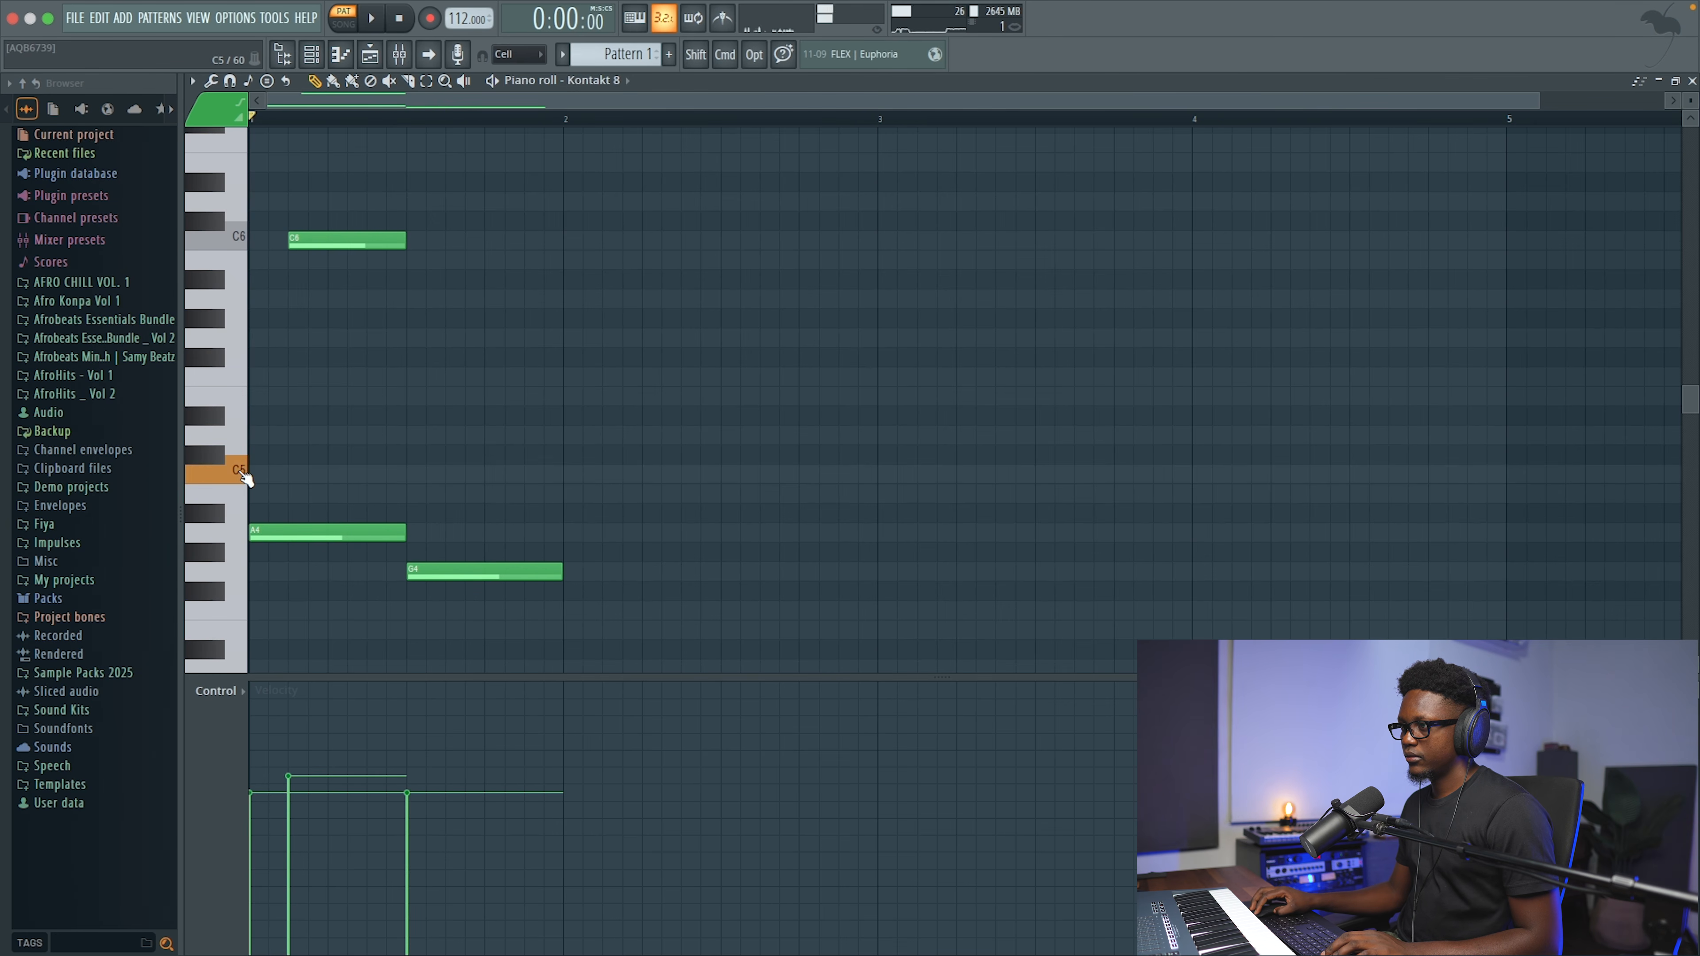
pyautogui.click(568, 436)
pyautogui.click(726, 476)
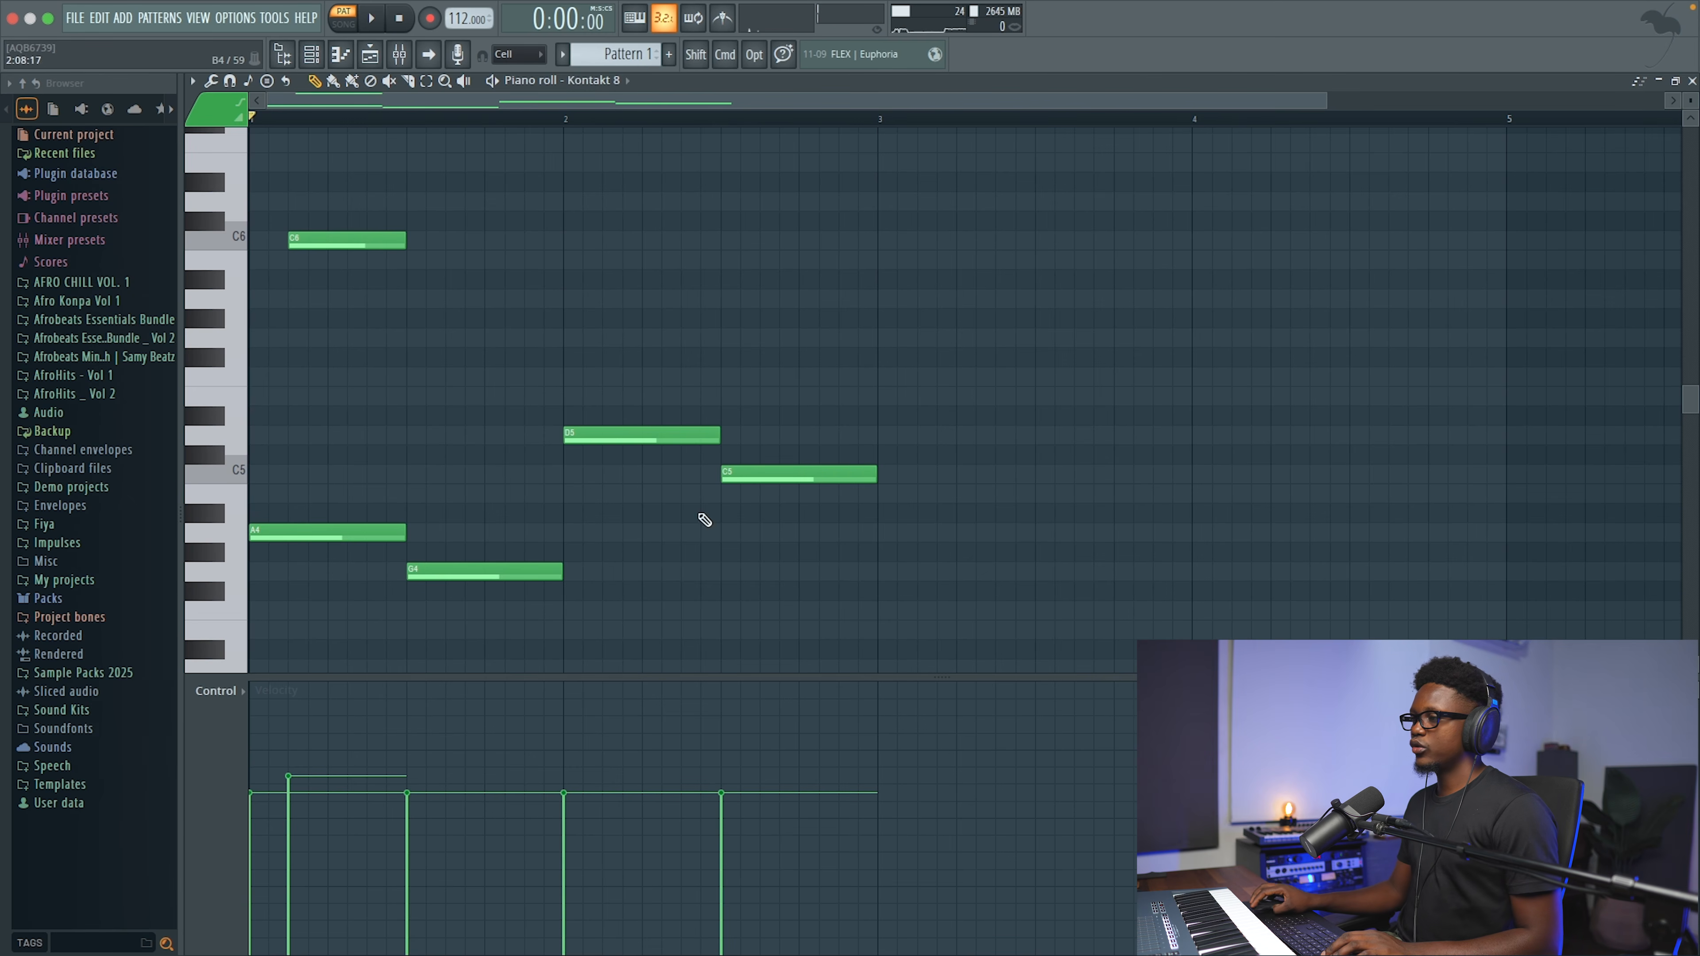
pyautogui.press('space')
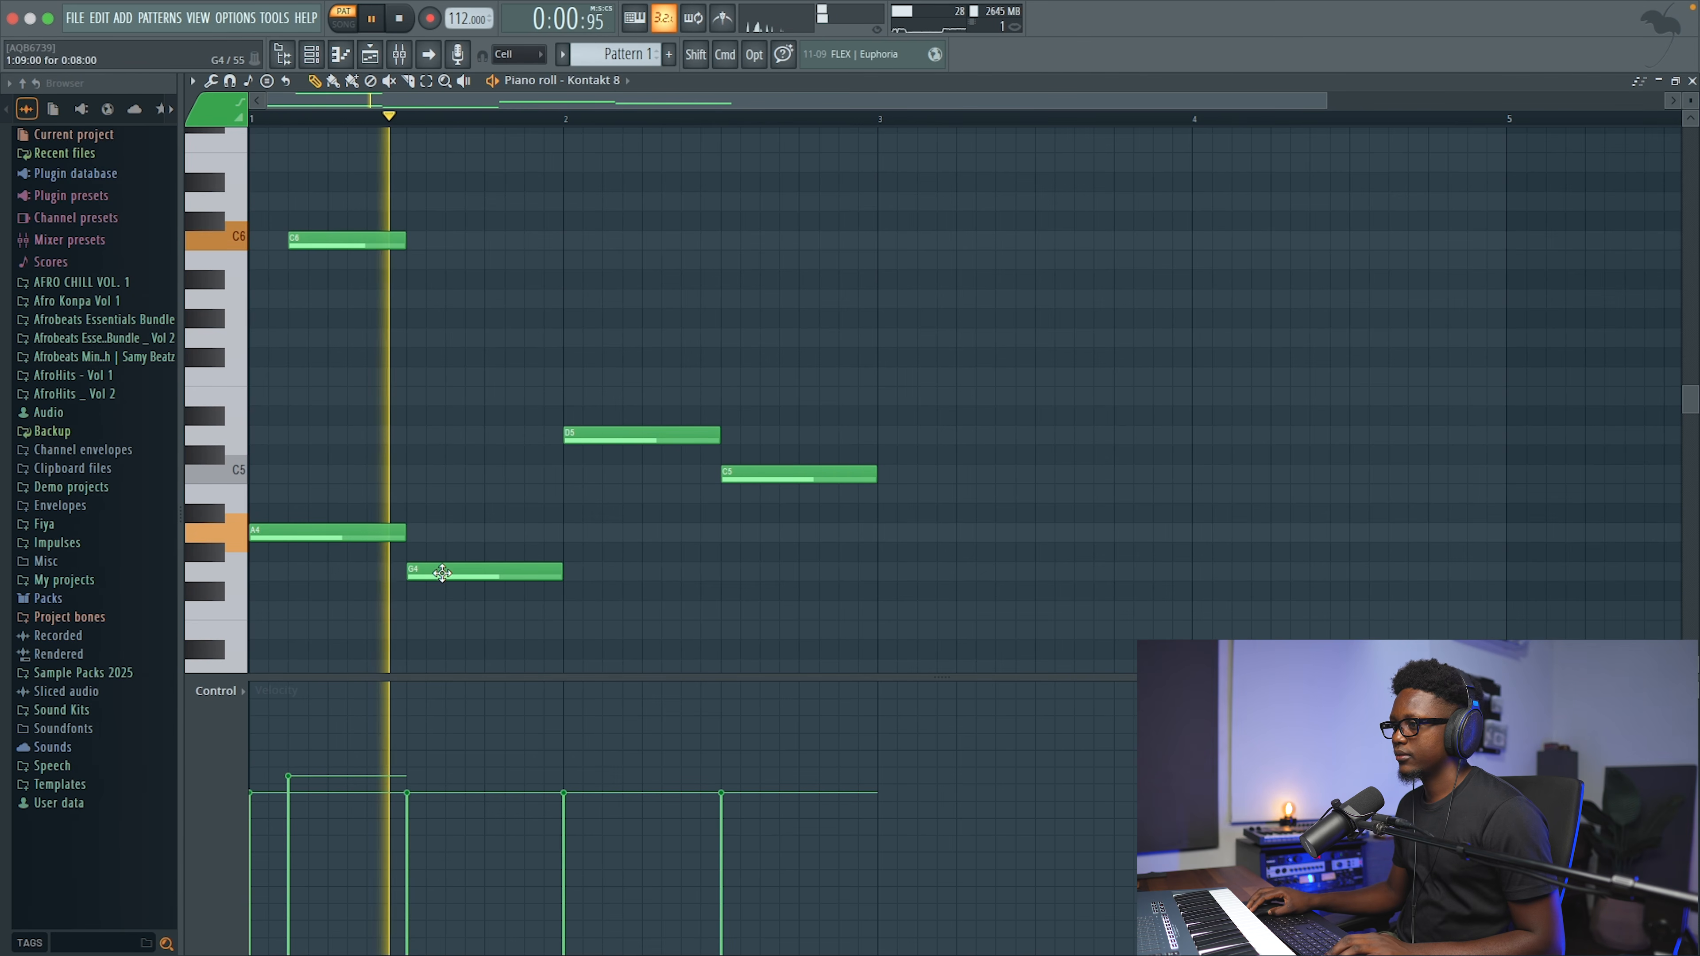
pyautogui.press('space')
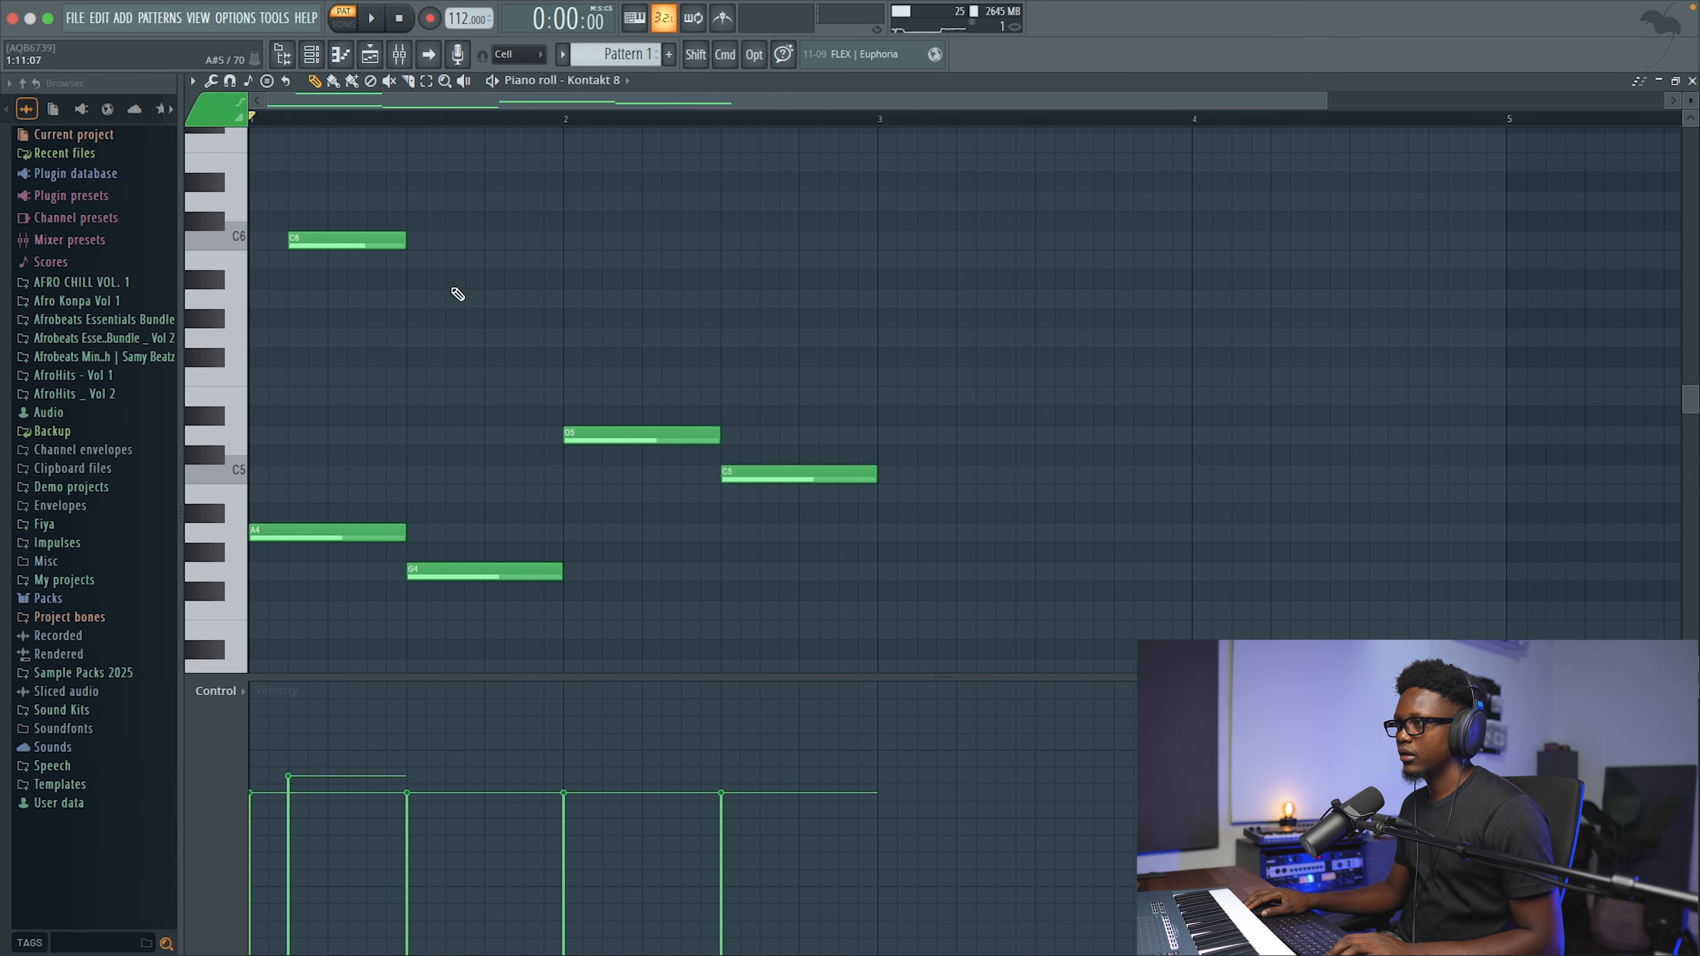
# Step: Add a B5 note at 1:11 above the G4 and trim it to end with bar 1
pyautogui.click(465, 263)
pyautogui.press('space')
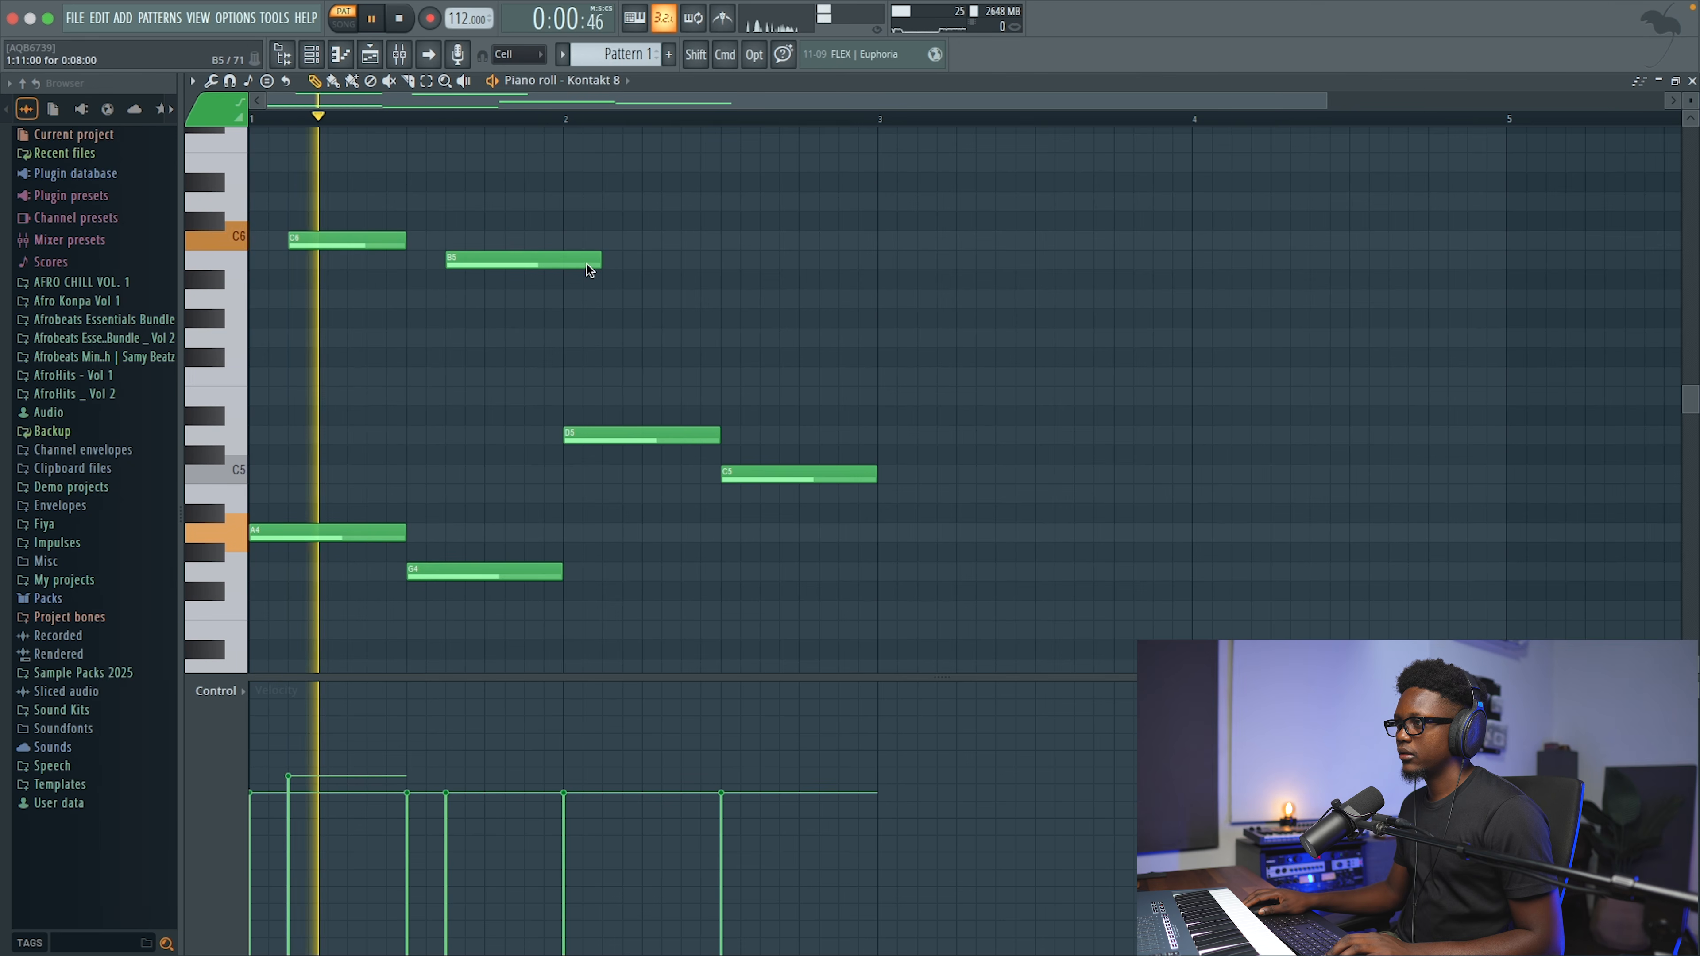
pyautogui.moveTo(597, 261); pyautogui.dragTo(564, 265)
pyautogui.press('space')
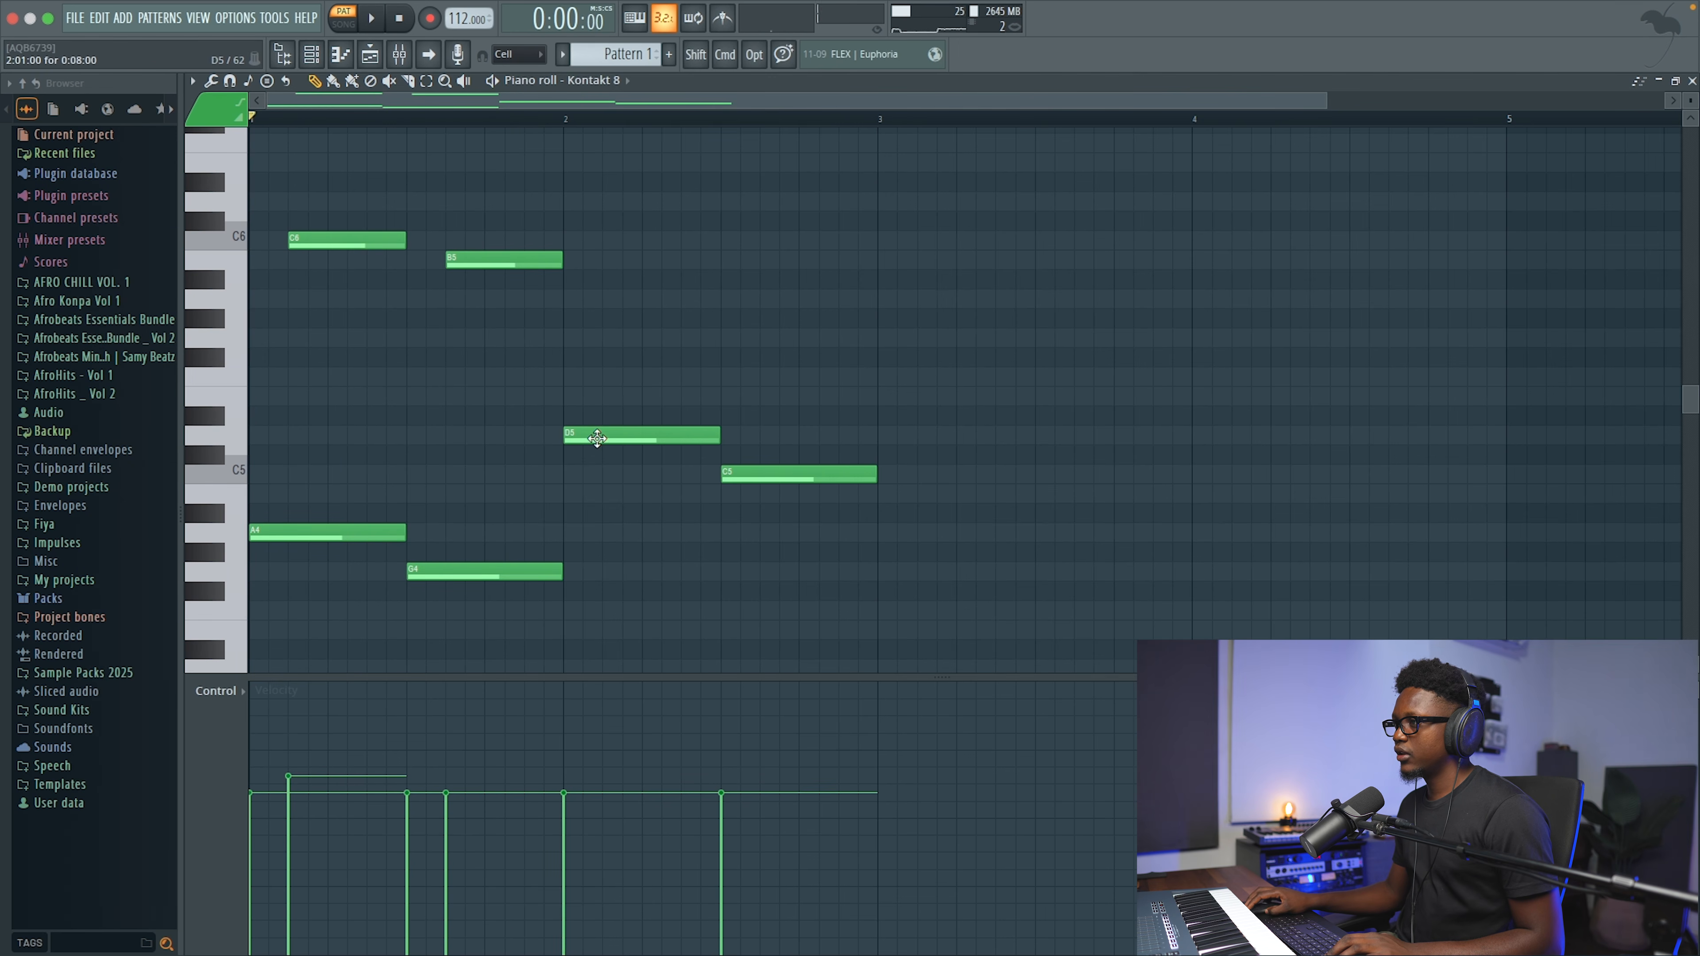
# Step: Place an F6 note above the D5 at the start of bar 2
pyautogui.click(571, 200)
pyautogui.moveTo(600, 190)
pyautogui.mouseDown()
pyautogui.moveTo(601, 151)
pyautogui.moveTo(601, 210)
pyautogui.moveTo(605, 160)
pyautogui.mouseUp()
pyautogui.scroll(3, 645, 303)
pyautogui.moveTo(618, 219); pyautogui.dragTo(619, 199)
pyautogui.press('space')
pyautogui.scroll(-3, 630, 285)
pyautogui.scroll(6, 683, 312)
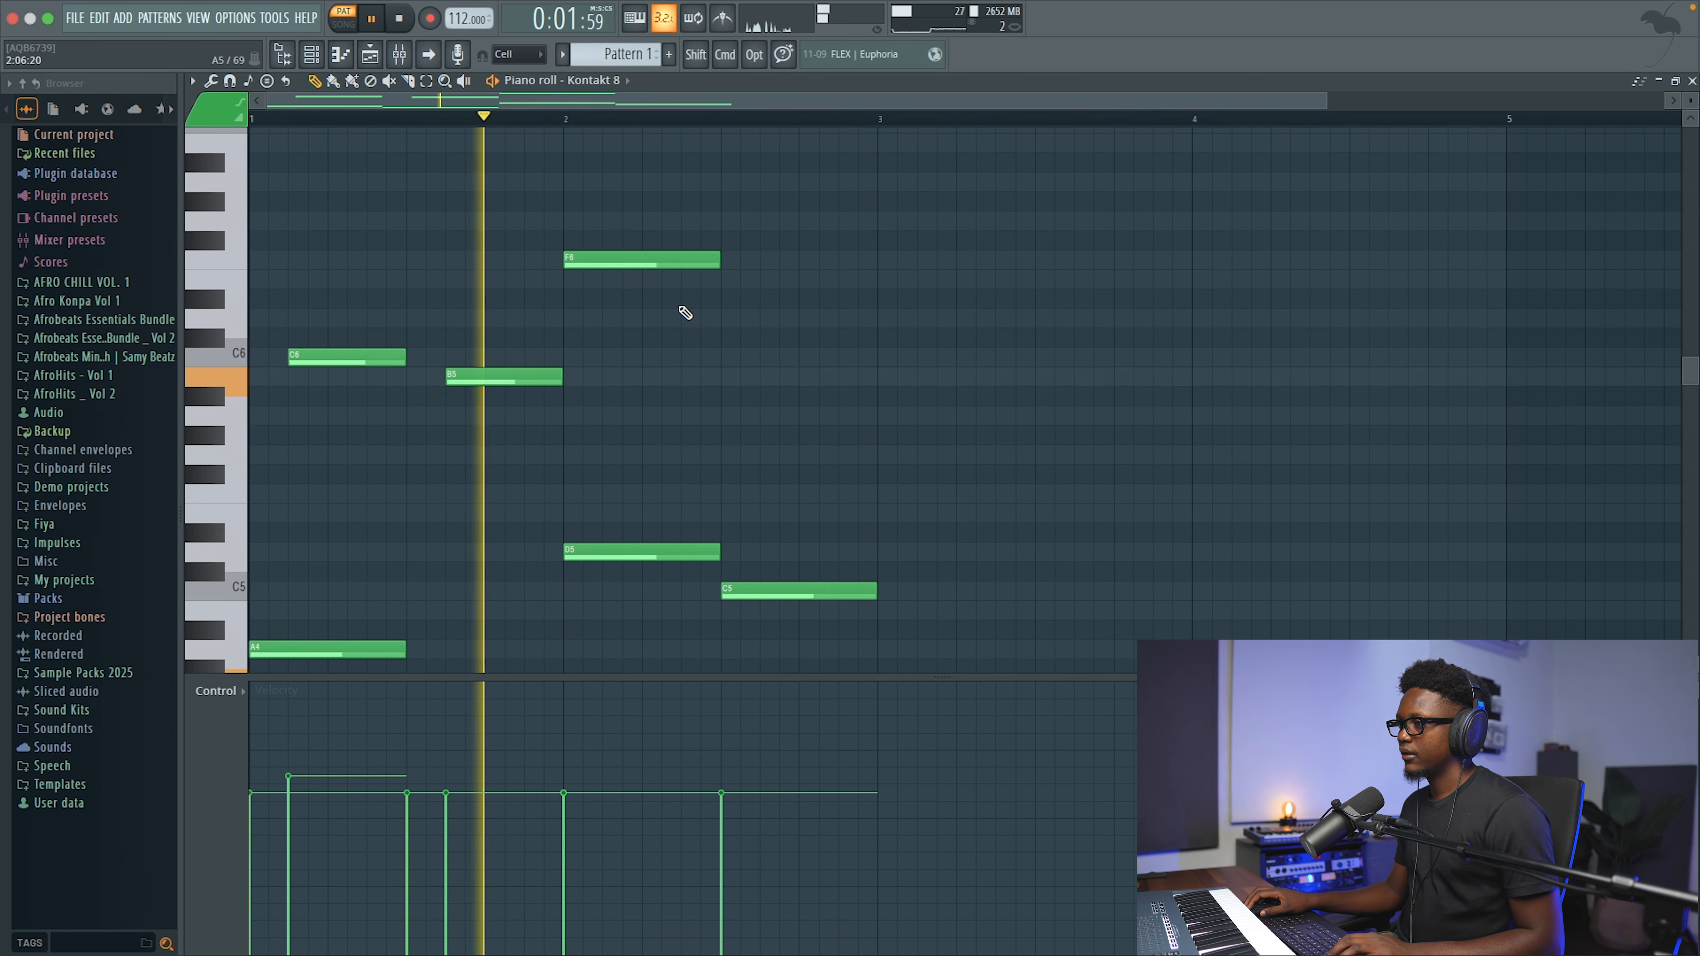
# Step: Shift the F6 note to start at 2:03 and shorten it to six steps so it ends with the D5
pyautogui.press('space')
pyautogui.press('space')
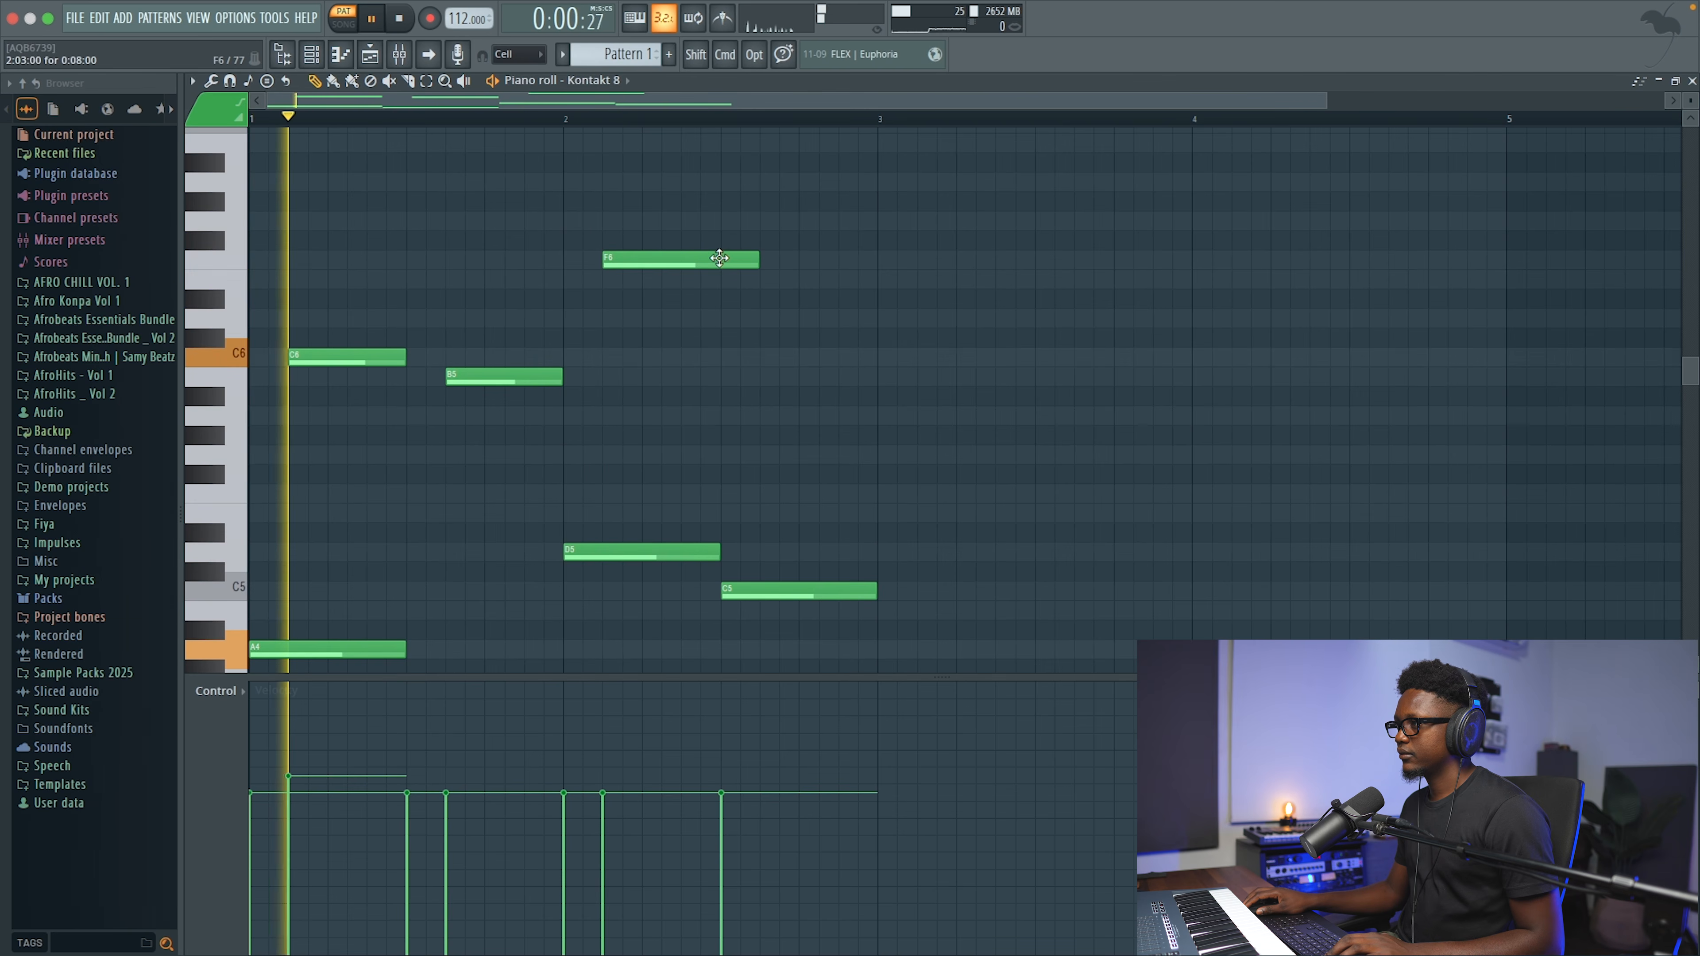
pyautogui.moveTo(762, 261); pyautogui.dragTo(717, 270)
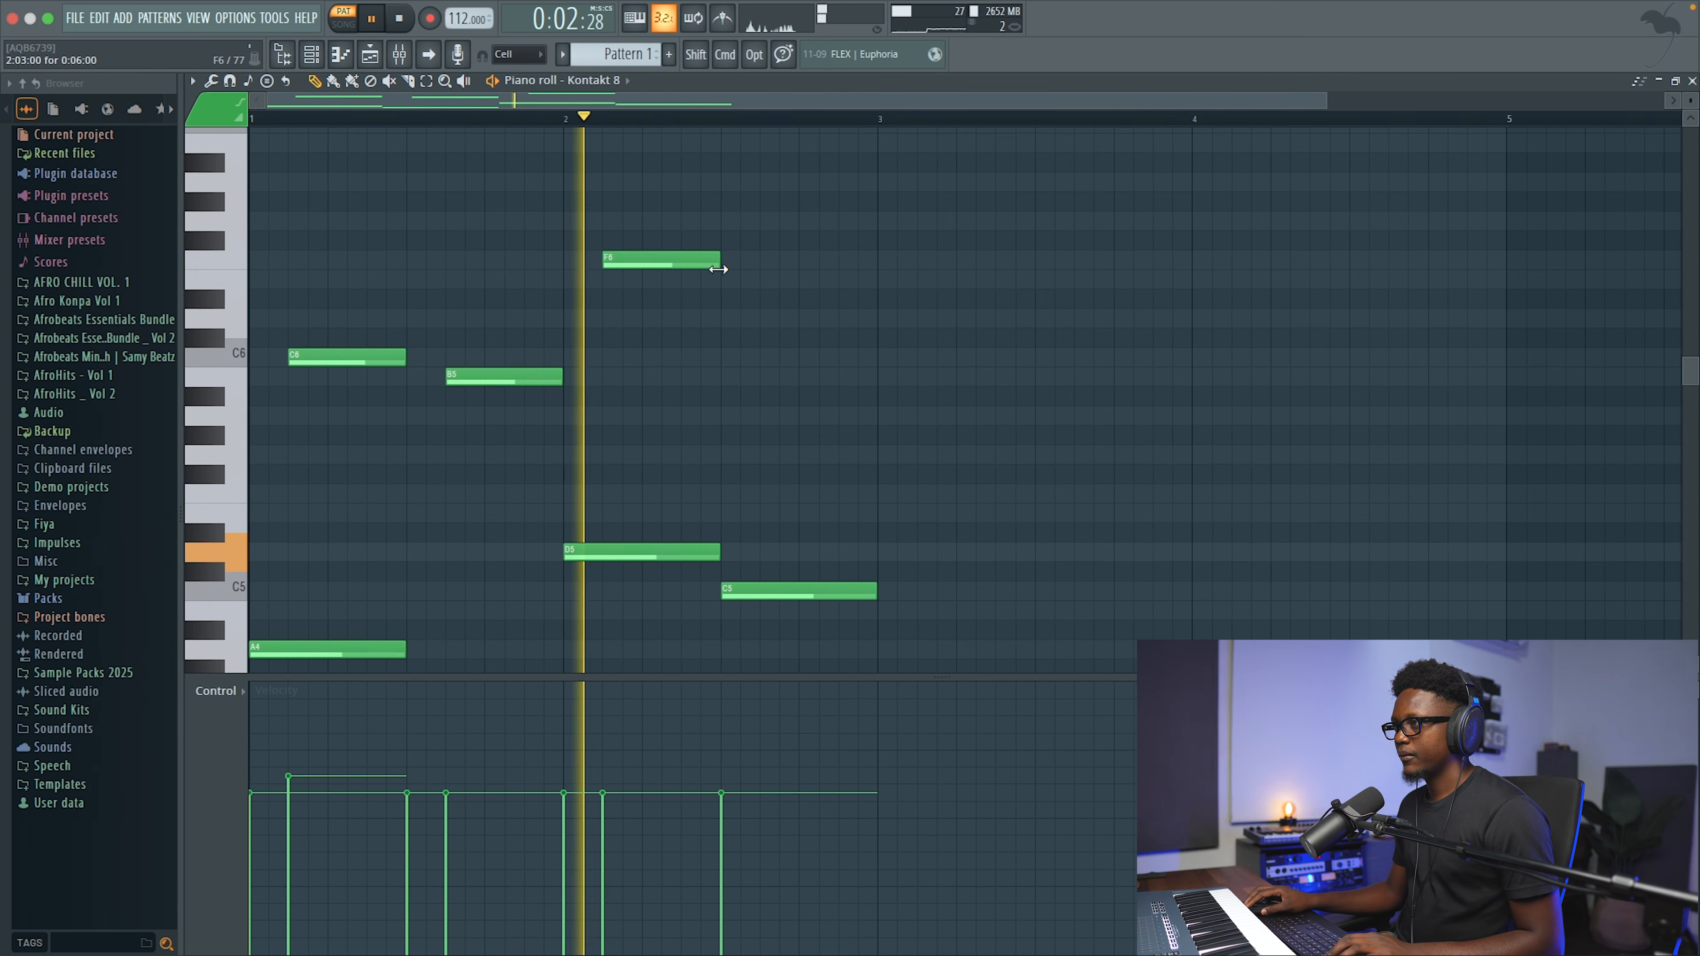
pyautogui.press('space')
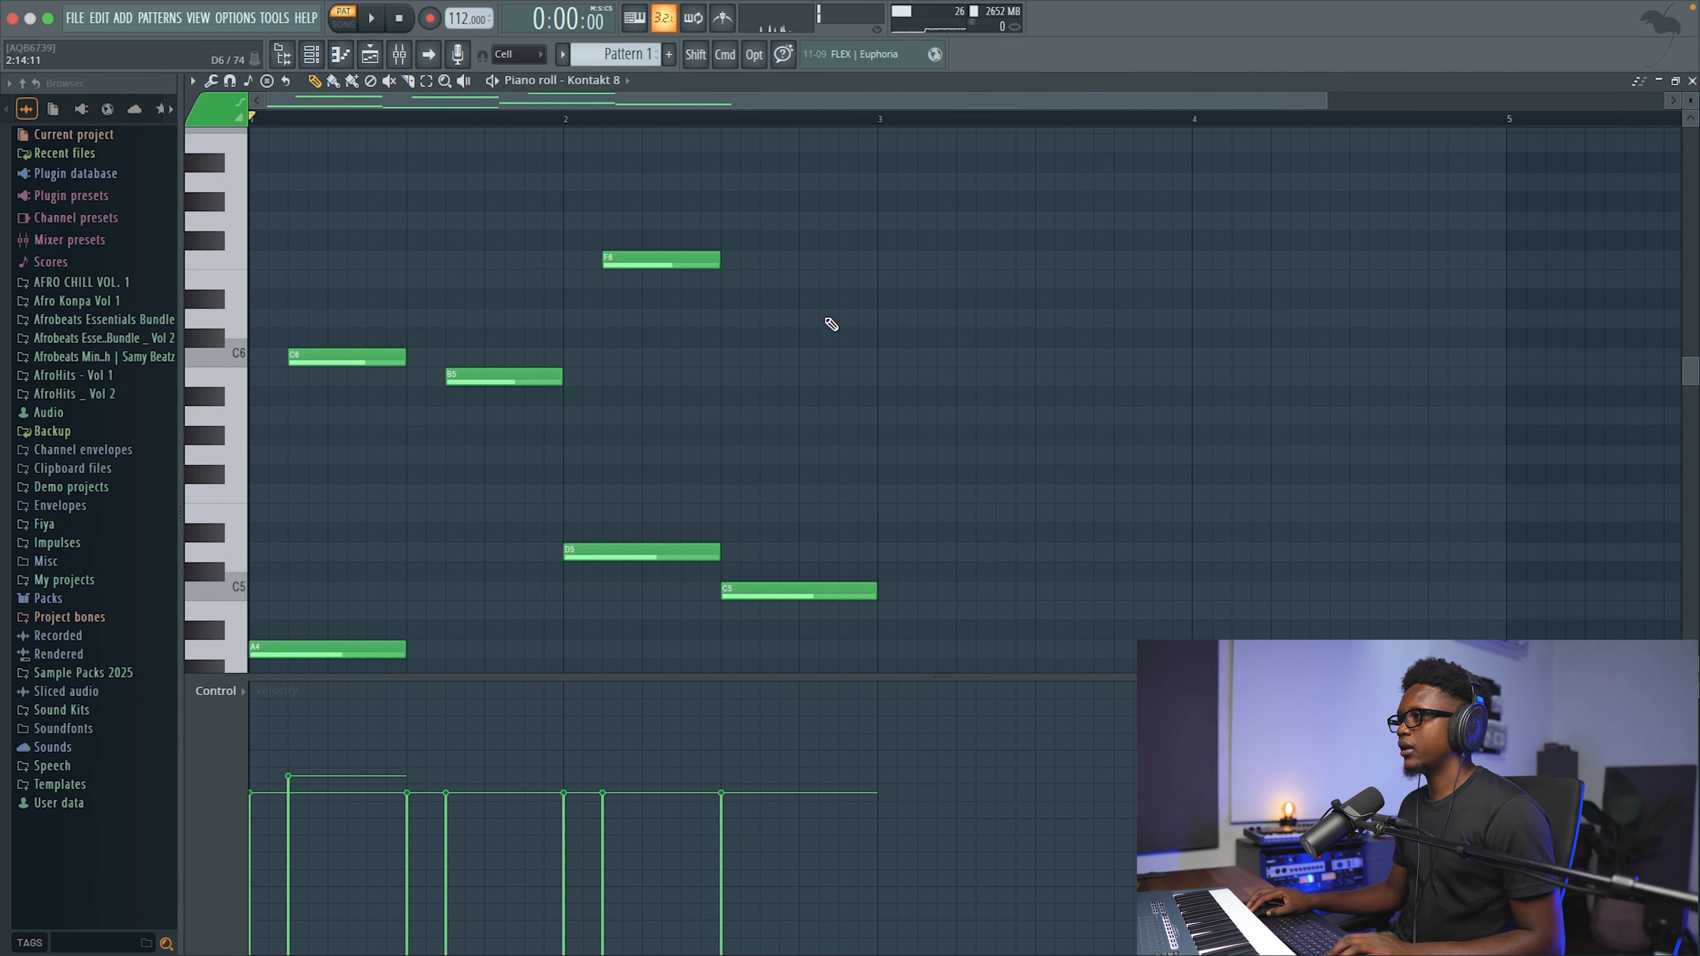
# Step: Add an E6 note above the C5 in the second half of bar 2 and play the two-bar melody
pyautogui.click(770, 280)
pyautogui.press('space')
pyautogui.scroll(-5, 831, 300)
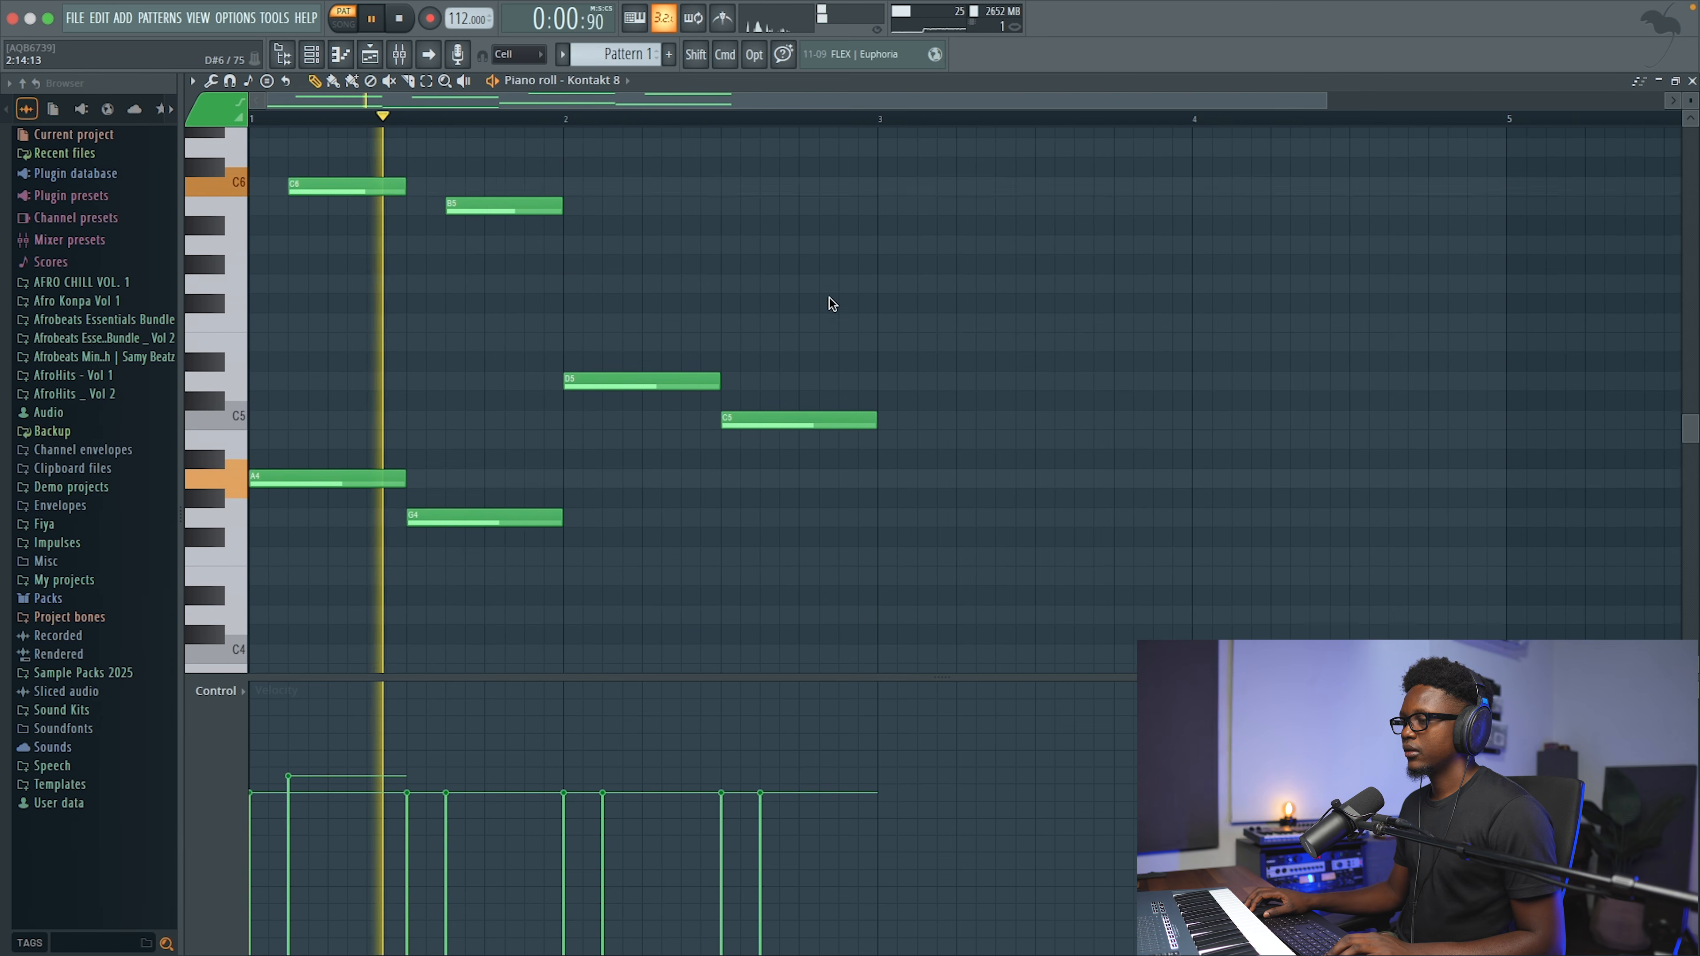
pyautogui.scroll(3, 830, 301)
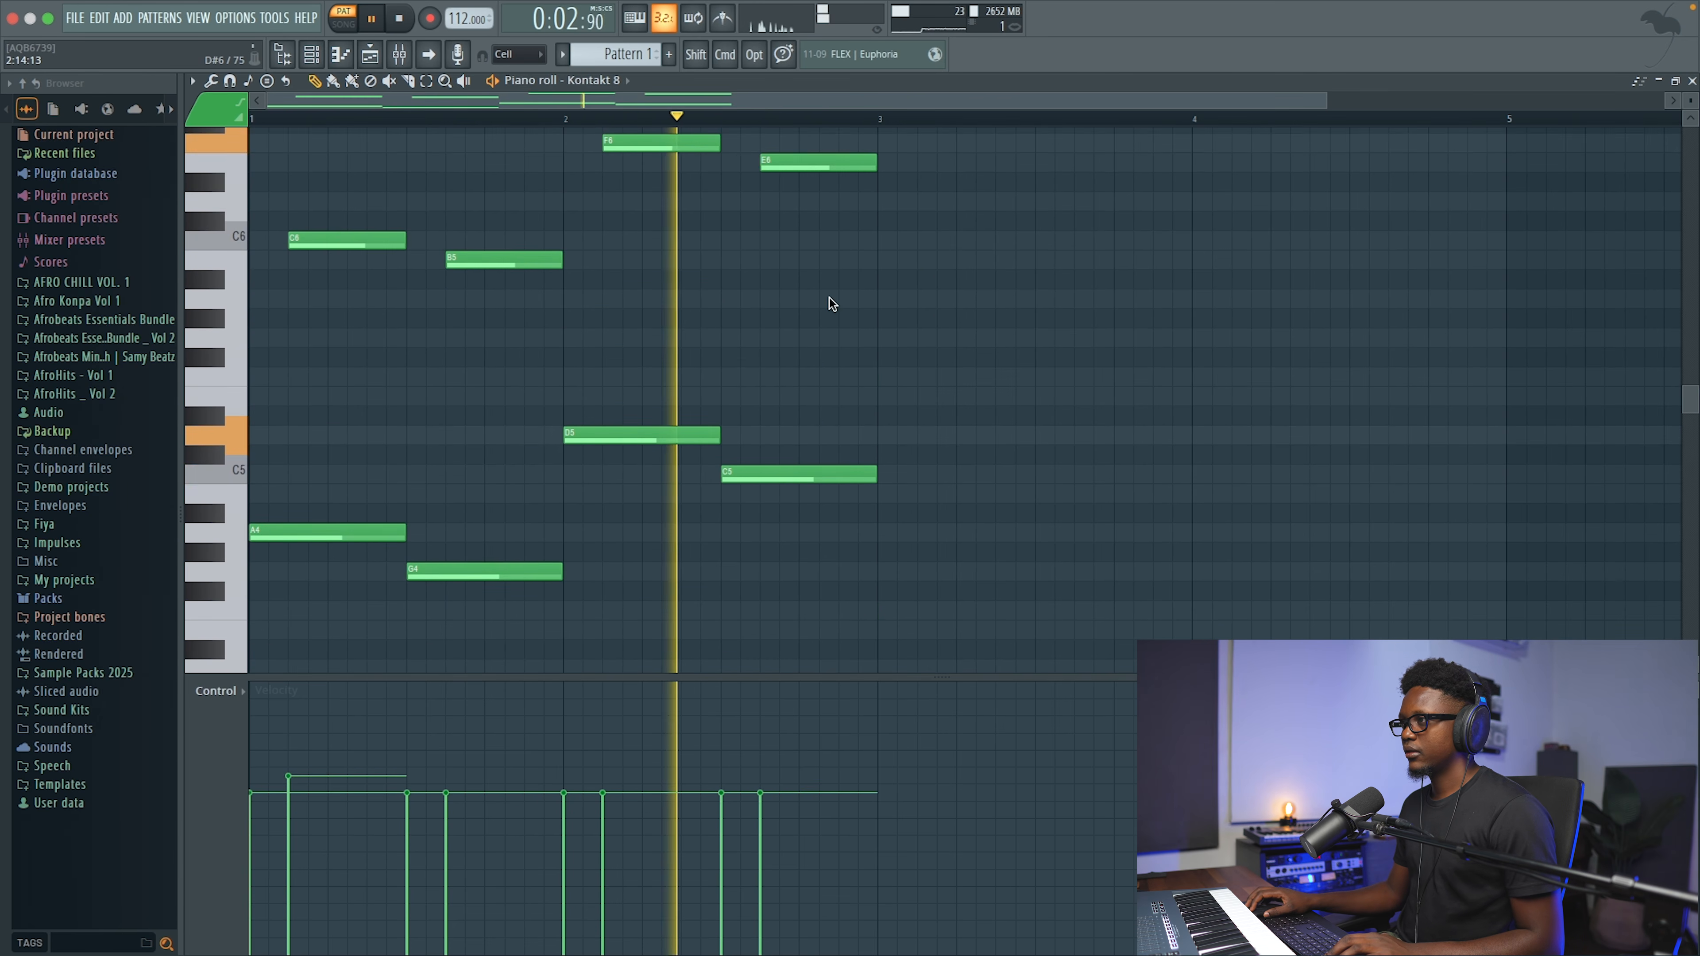
pyautogui.press('space')
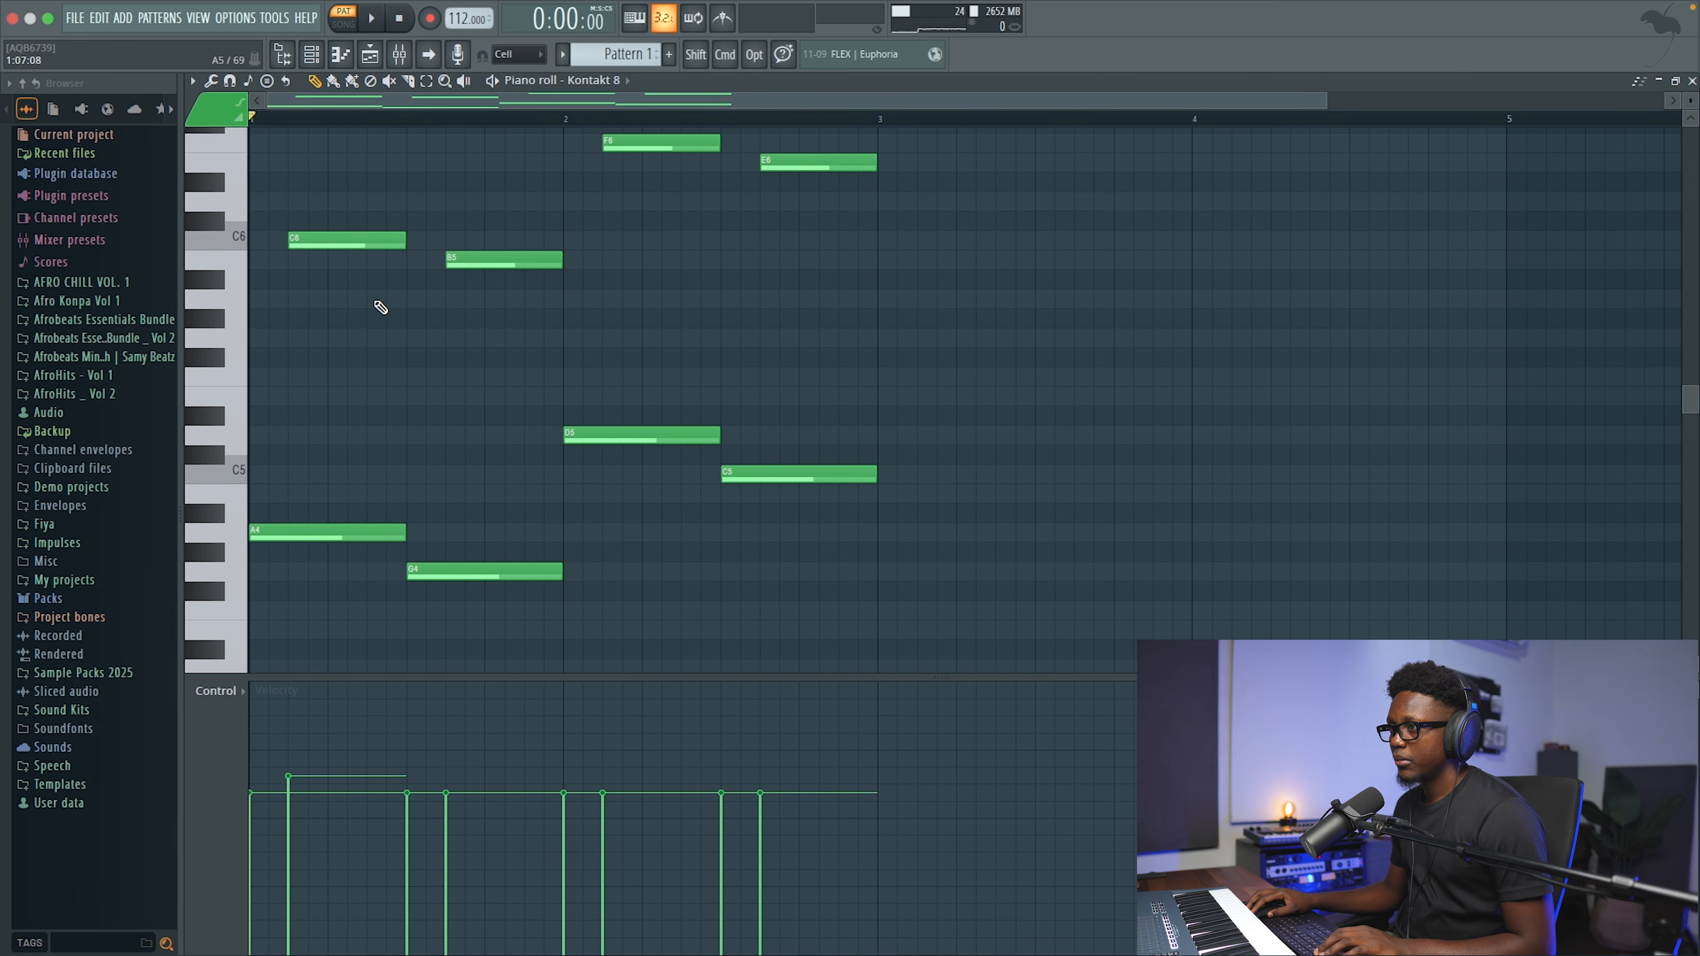
# Step: Add two-step passing notes, A5 at 1:07 and B5 at 2:07, and play the melody
pyautogui.press('space')
pyautogui.moveTo(462, 305); pyautogui.dragTo(405, 305)
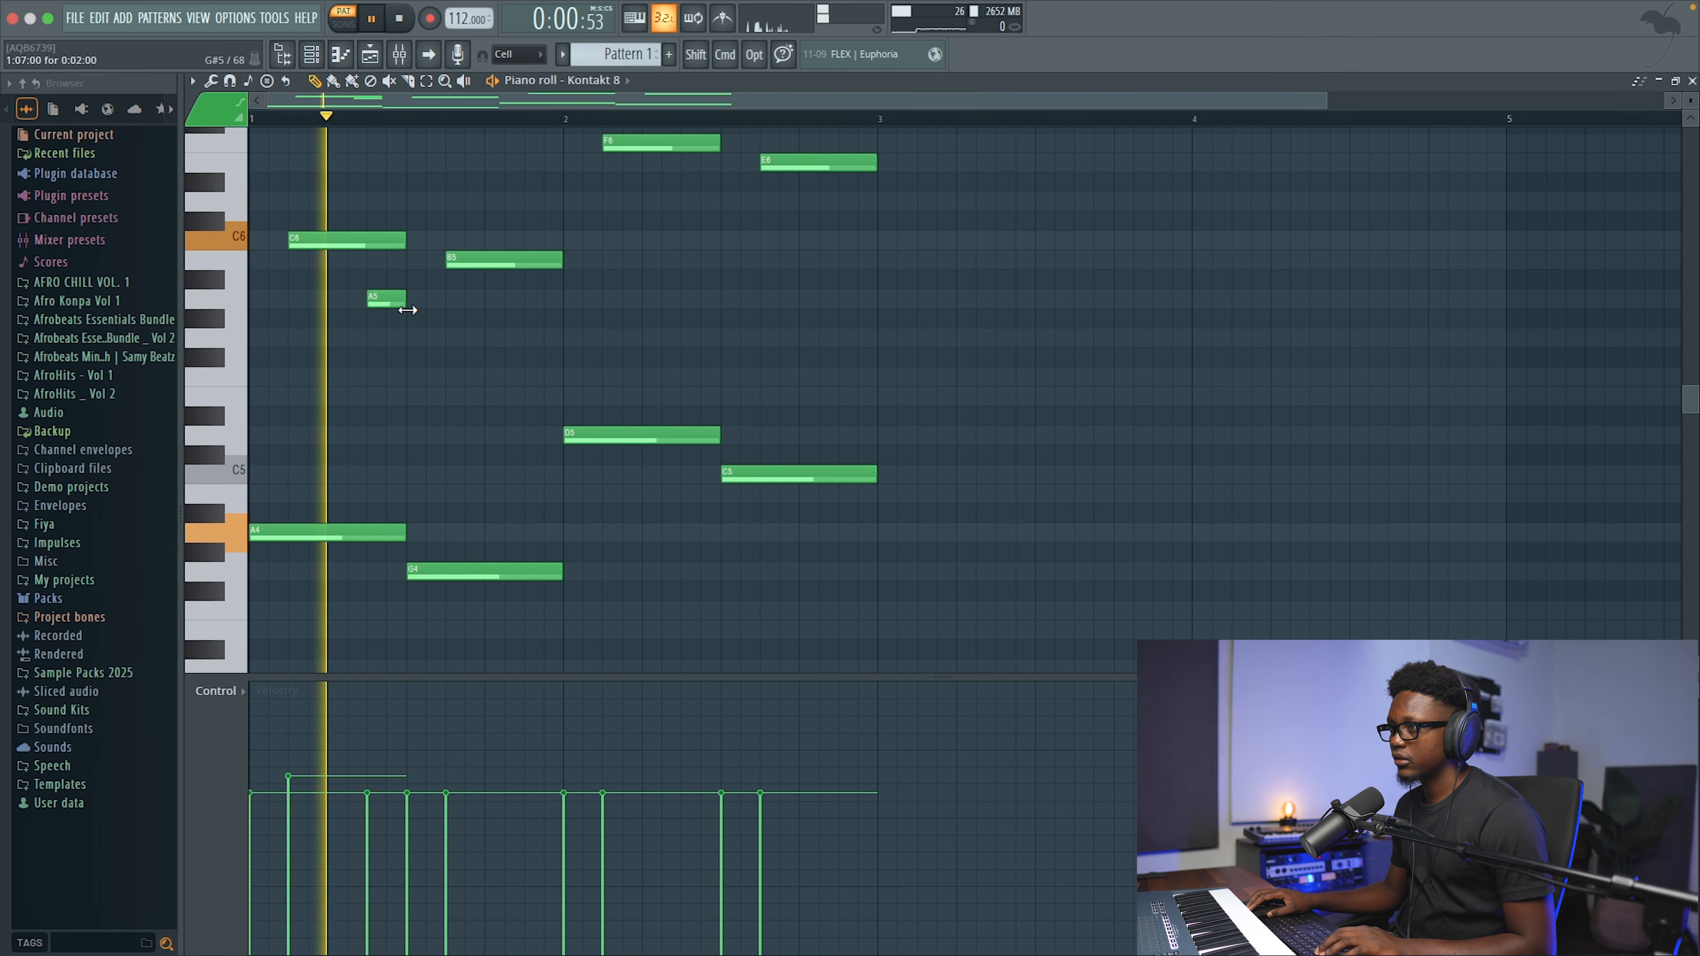
pyautogui.scroll(2, 603, 355)
pyautogui.press('space')
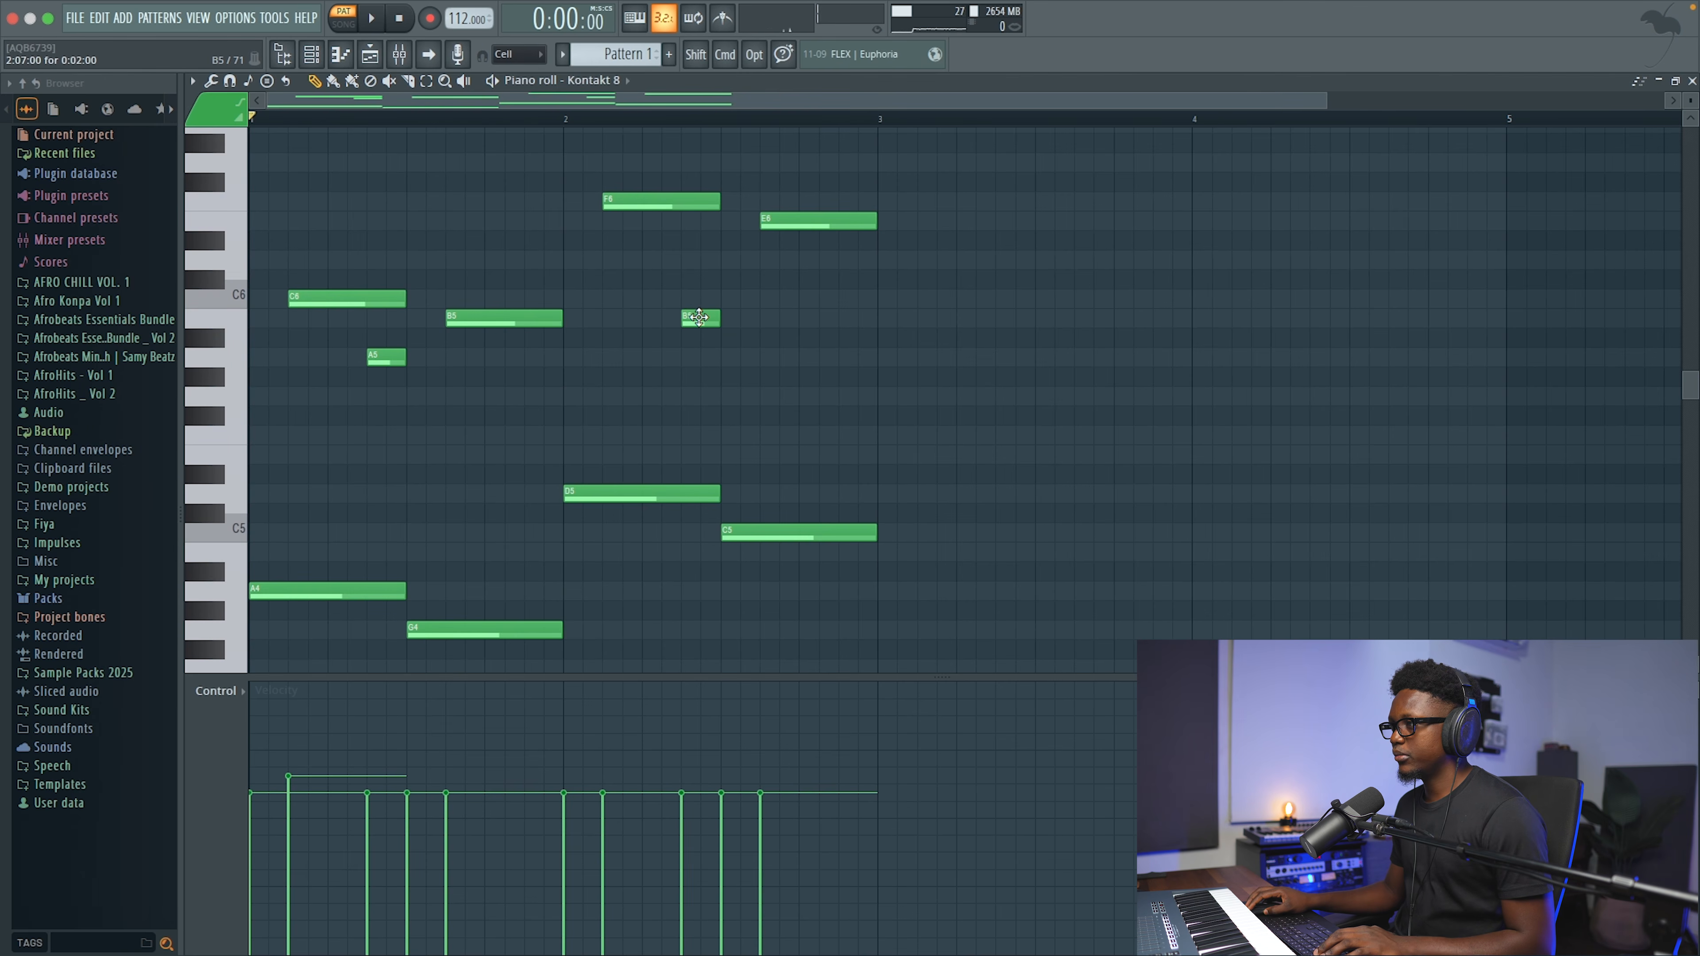
pyautogui.press('space')
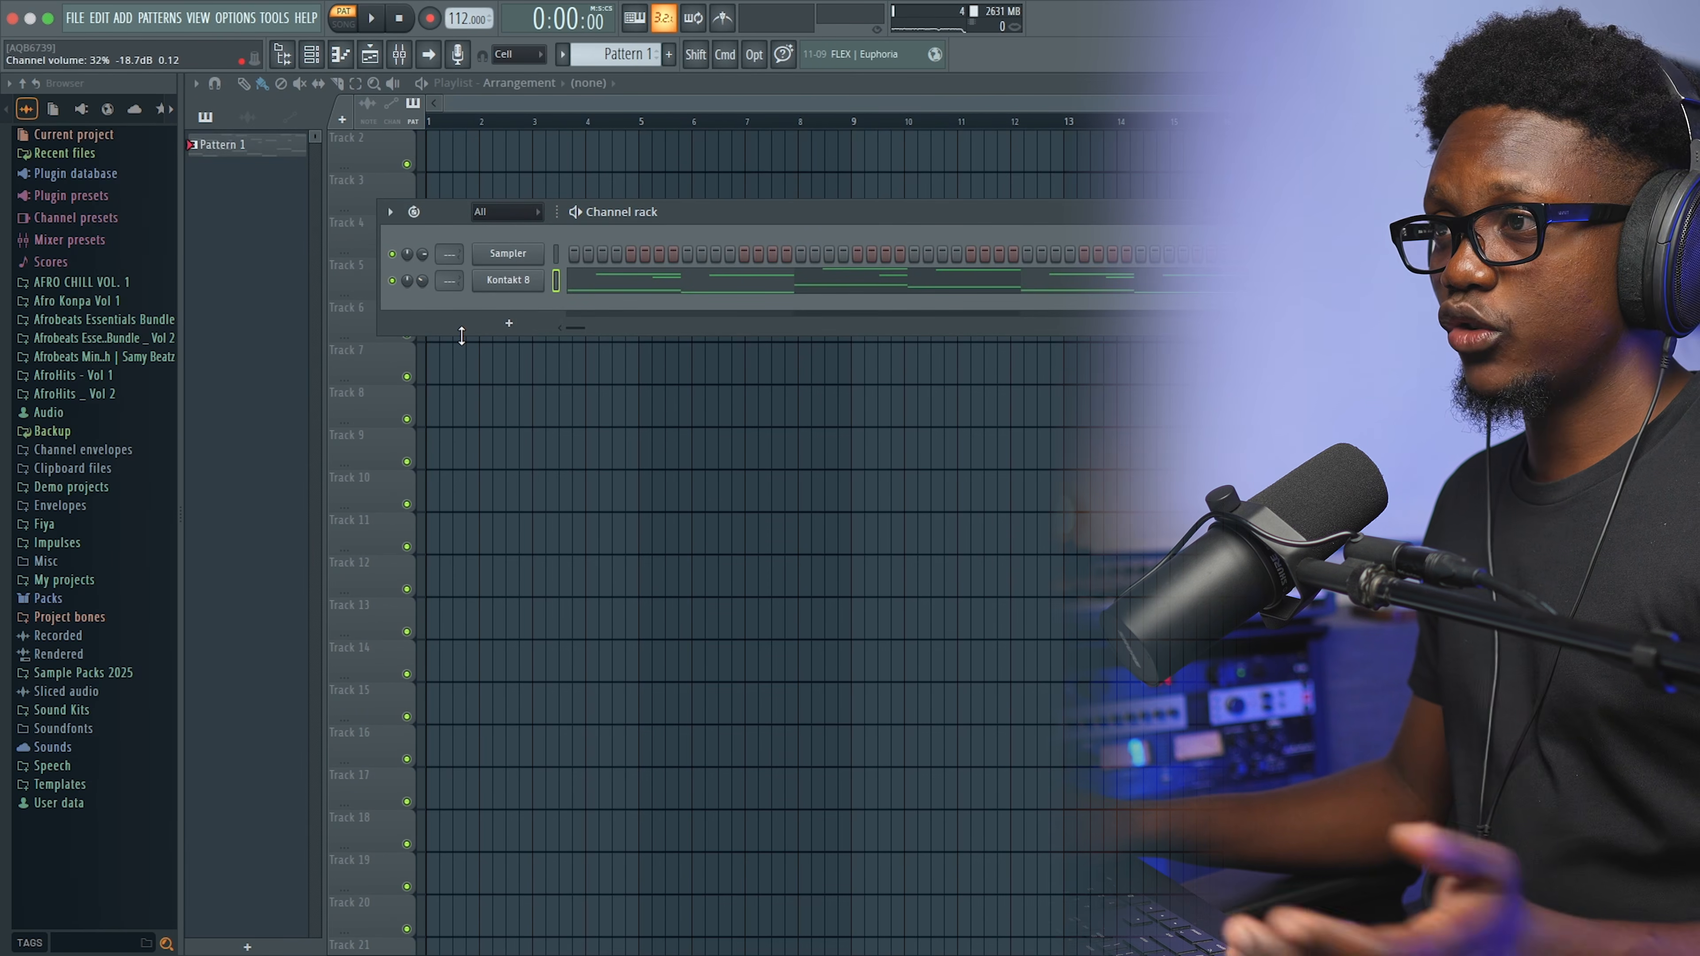
# Step: Place the Pattern 1 clip on Track 2 at bar 1 of the playlist
pyautogui.click(531, 155)
pyautogui.moveTo(531, 155); pyautogui.dragTo(433, 154)
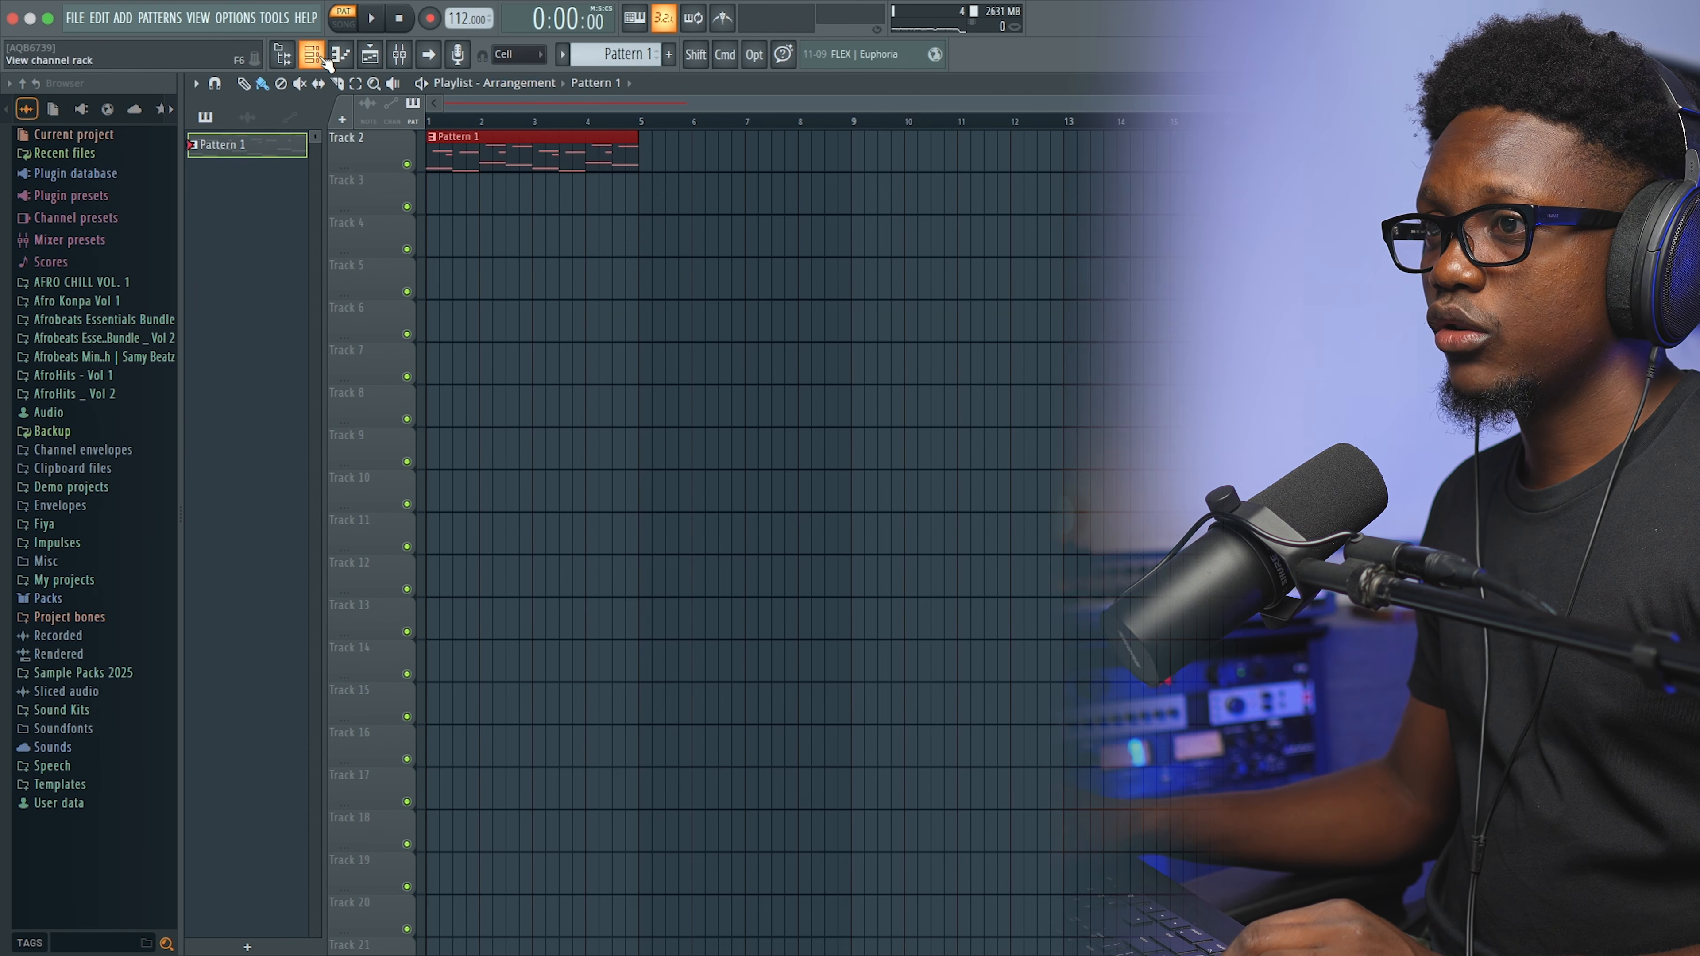
# Step: Audition percussion samples in the Afro Konpa Vol 1 folder and add Perc _ Piman to the channel rack
pyautogui.click(325, 59)
pyautogui.click(89, 357)
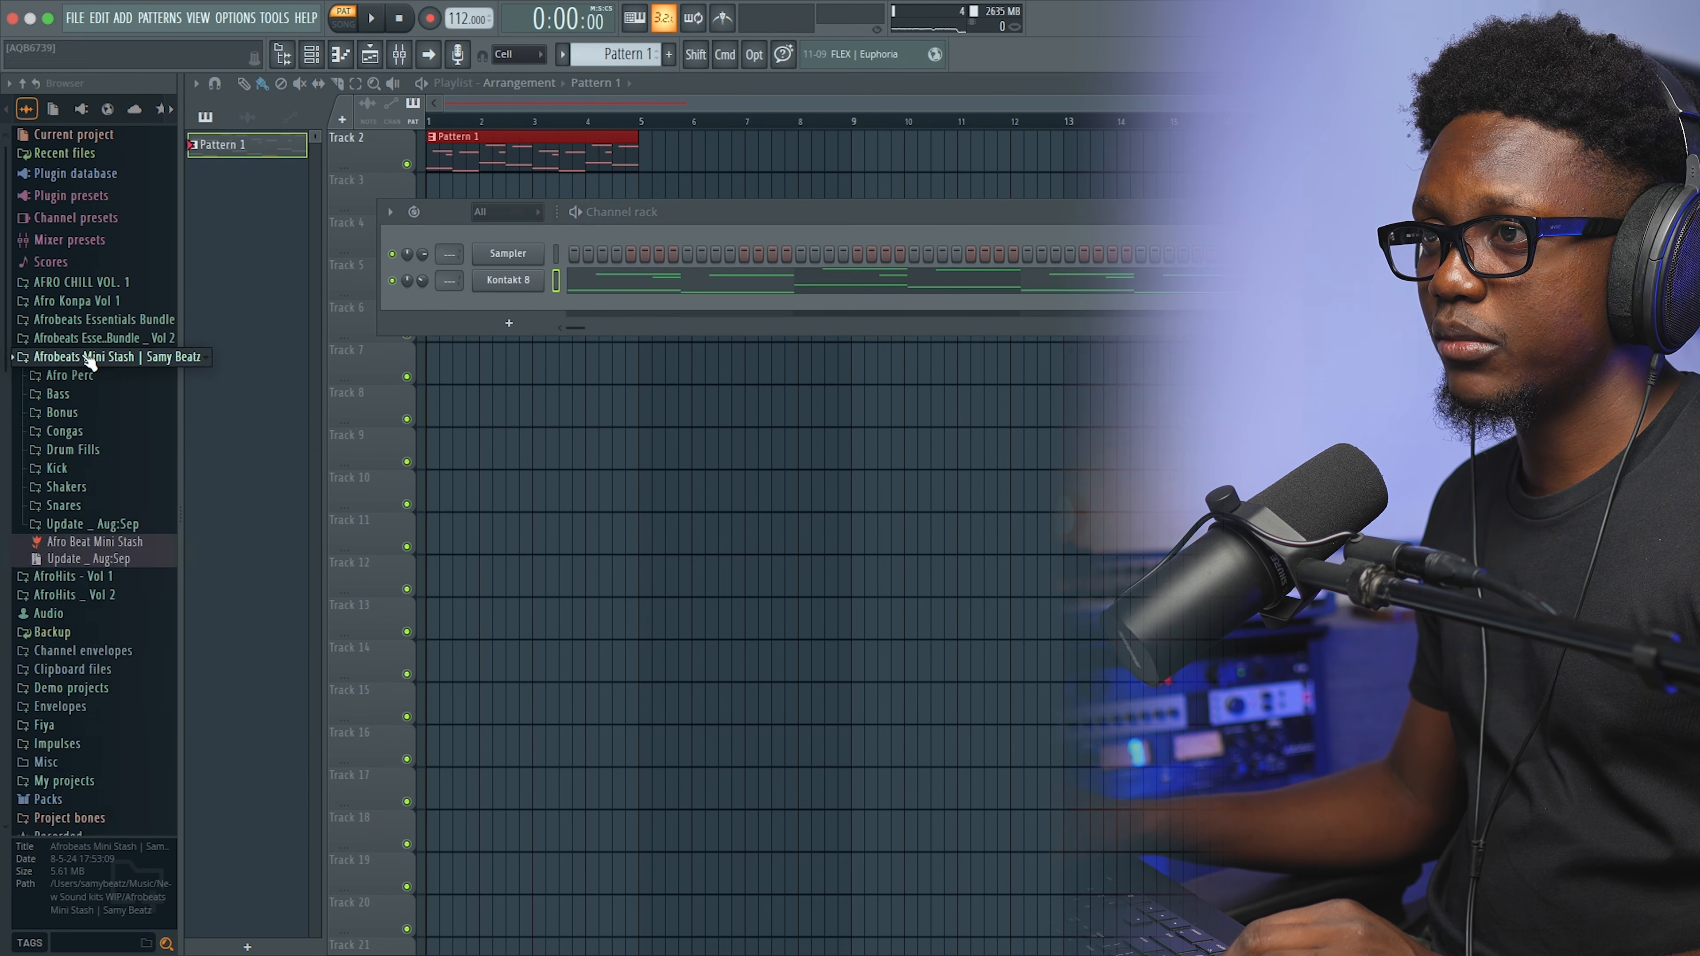
pyautogui.click(88, 302)
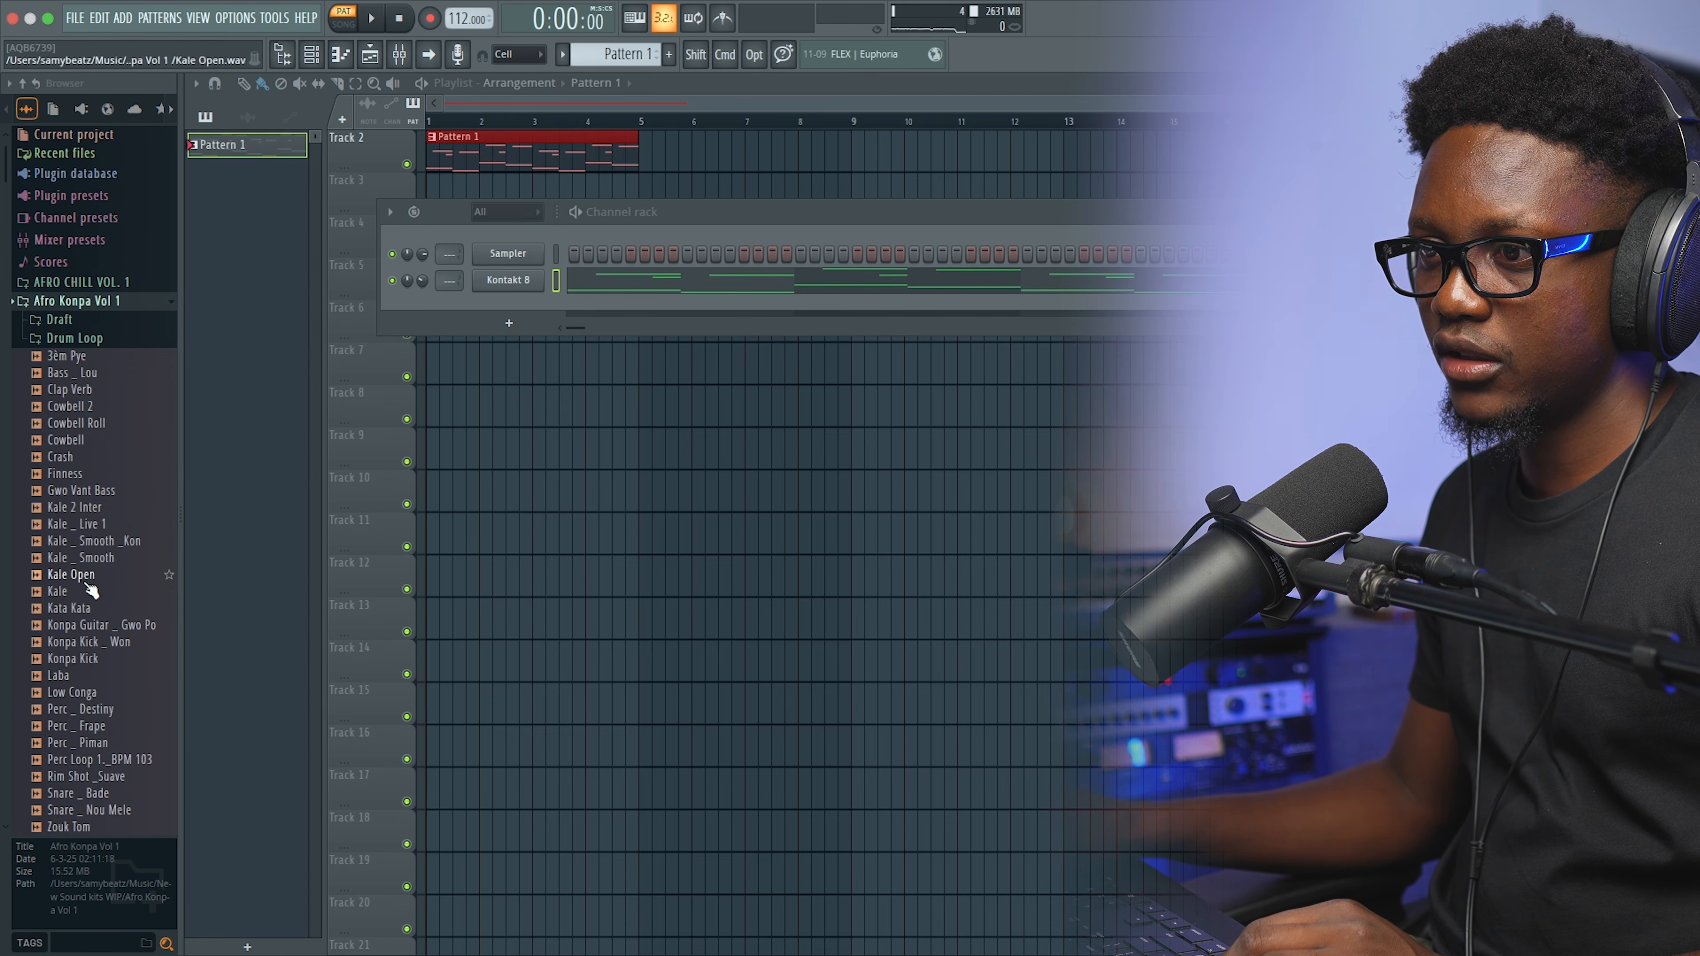
pyautogui.click(81, 731)
pyautogui.click(85, 714)
pyautogui.click(88, 696)
pyautogui.click(96, 748)
pyautogui.moveTo(101, 745); pyautogui.dragTo(428, 308)
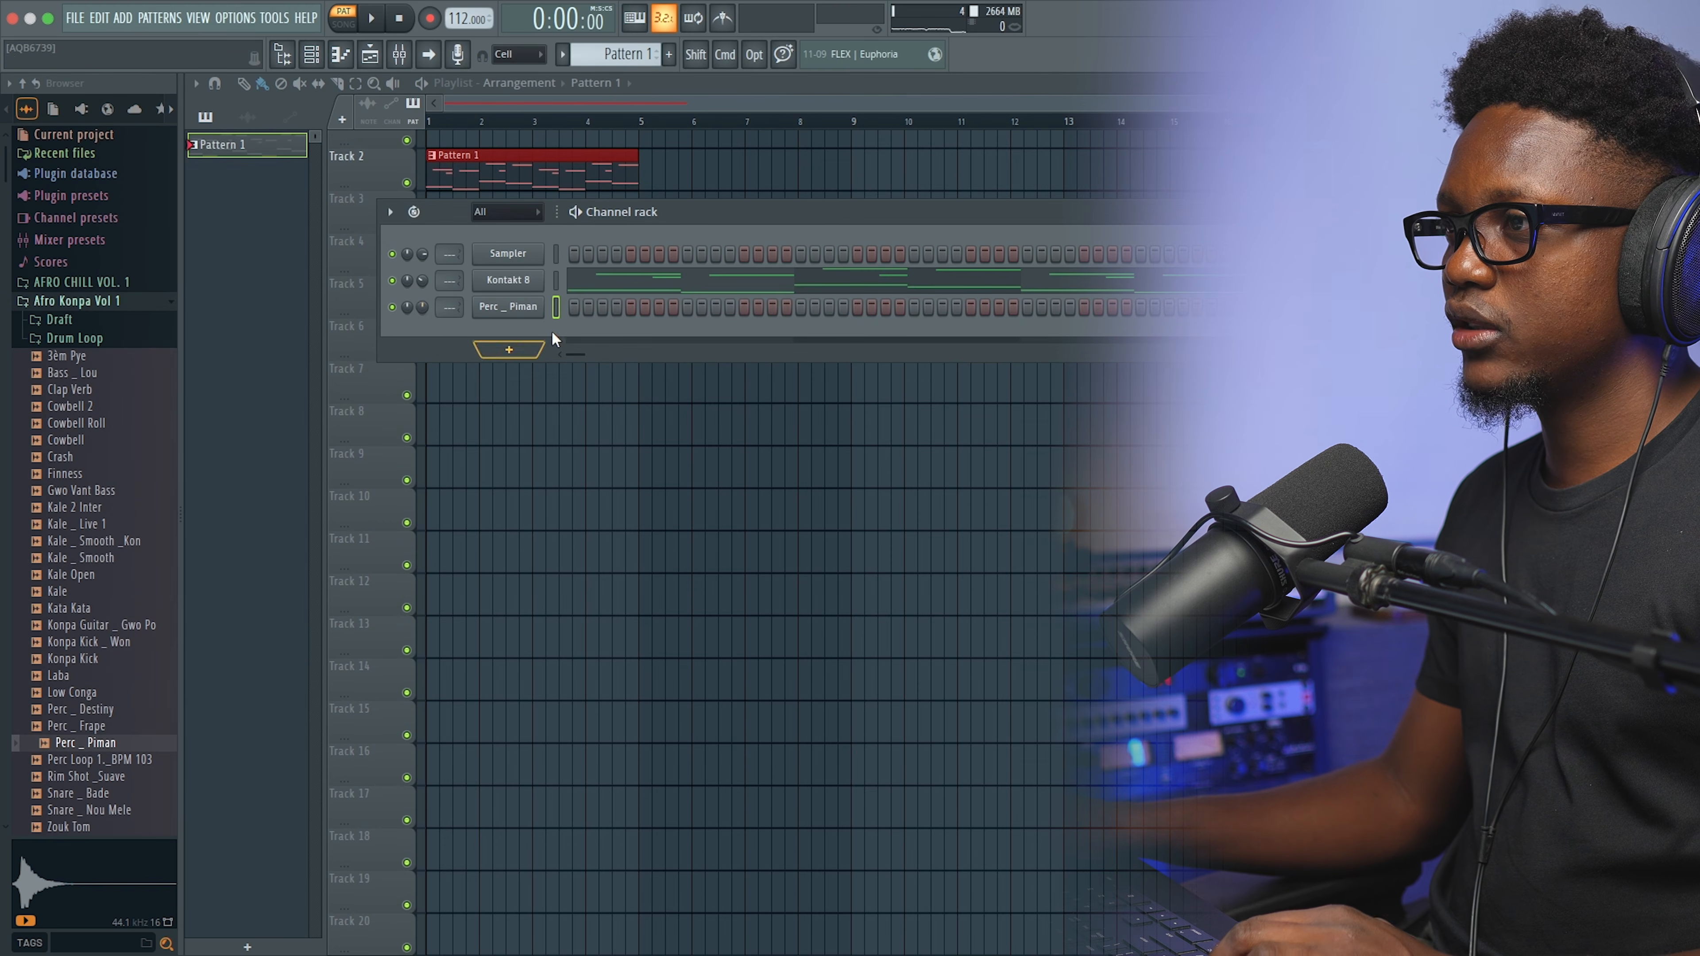
# Step: Program Perc _ Piman hits on steps 1, 4, 7, 11 and 13 and play the pattern
pyautogui.click(574, 307)
pyautogui.click(617, 306)
pyautogui.click(659, 307)
pyautogui.click(715, 307)
pyautogui.click(744, 306)
pyautogui.press('space')
# Step: Duplicate the first bar of Perc _ Piman hits three times in its piano roll to fill four bars, and return to the channel rack
pyautogui.rightClick(551, 314)
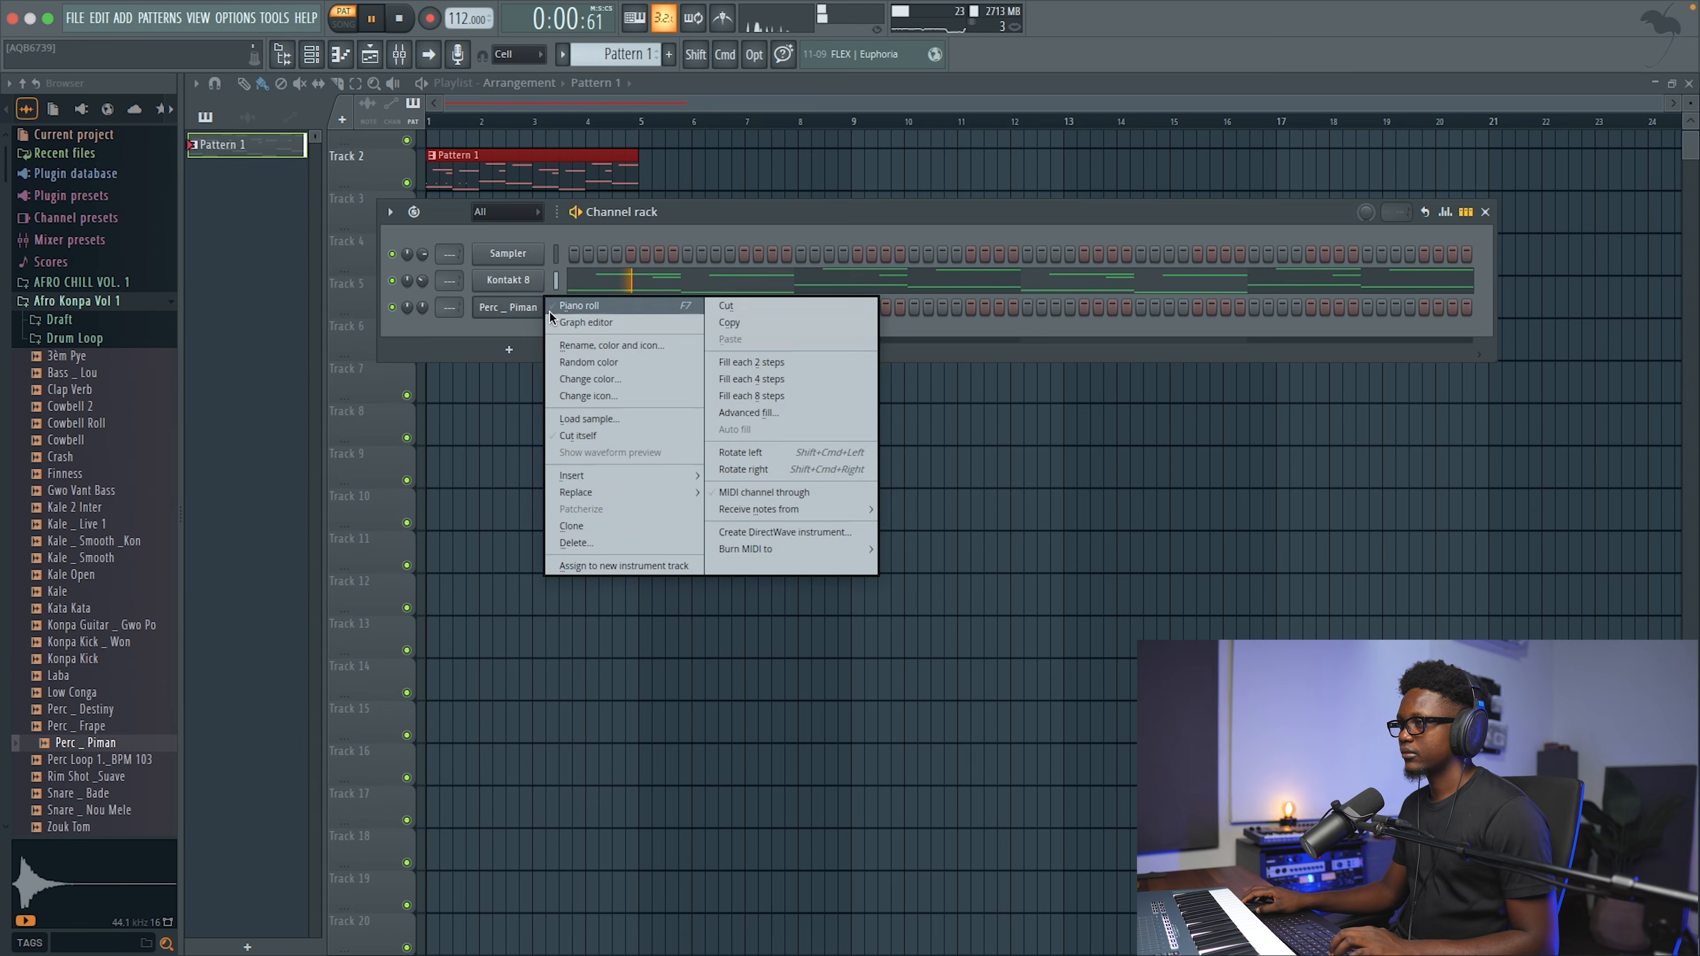
pyautogui.click(581, 306)
pyautogui.press('space')
pyautogui.moveTo(572, 119); pyautogui.dragTo(251, 119)
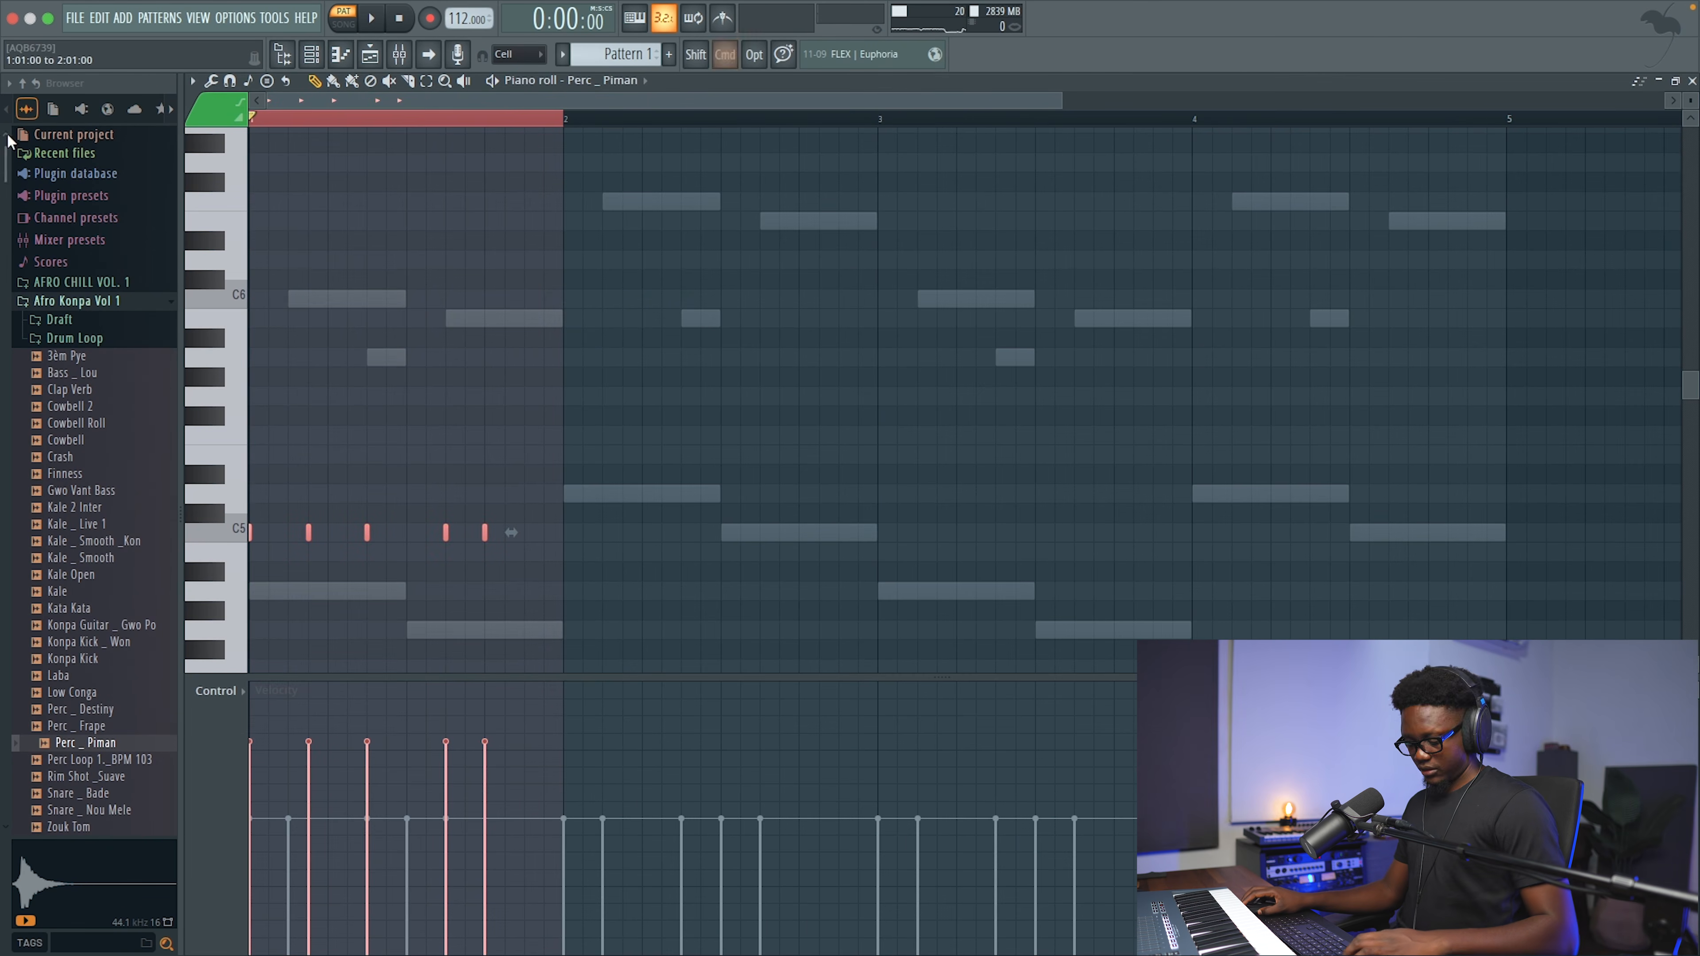
pyautogui.press('super+b')
pyautogui.press('super+b')
pyautogui.press('super+b')
pyautogui.press('space')
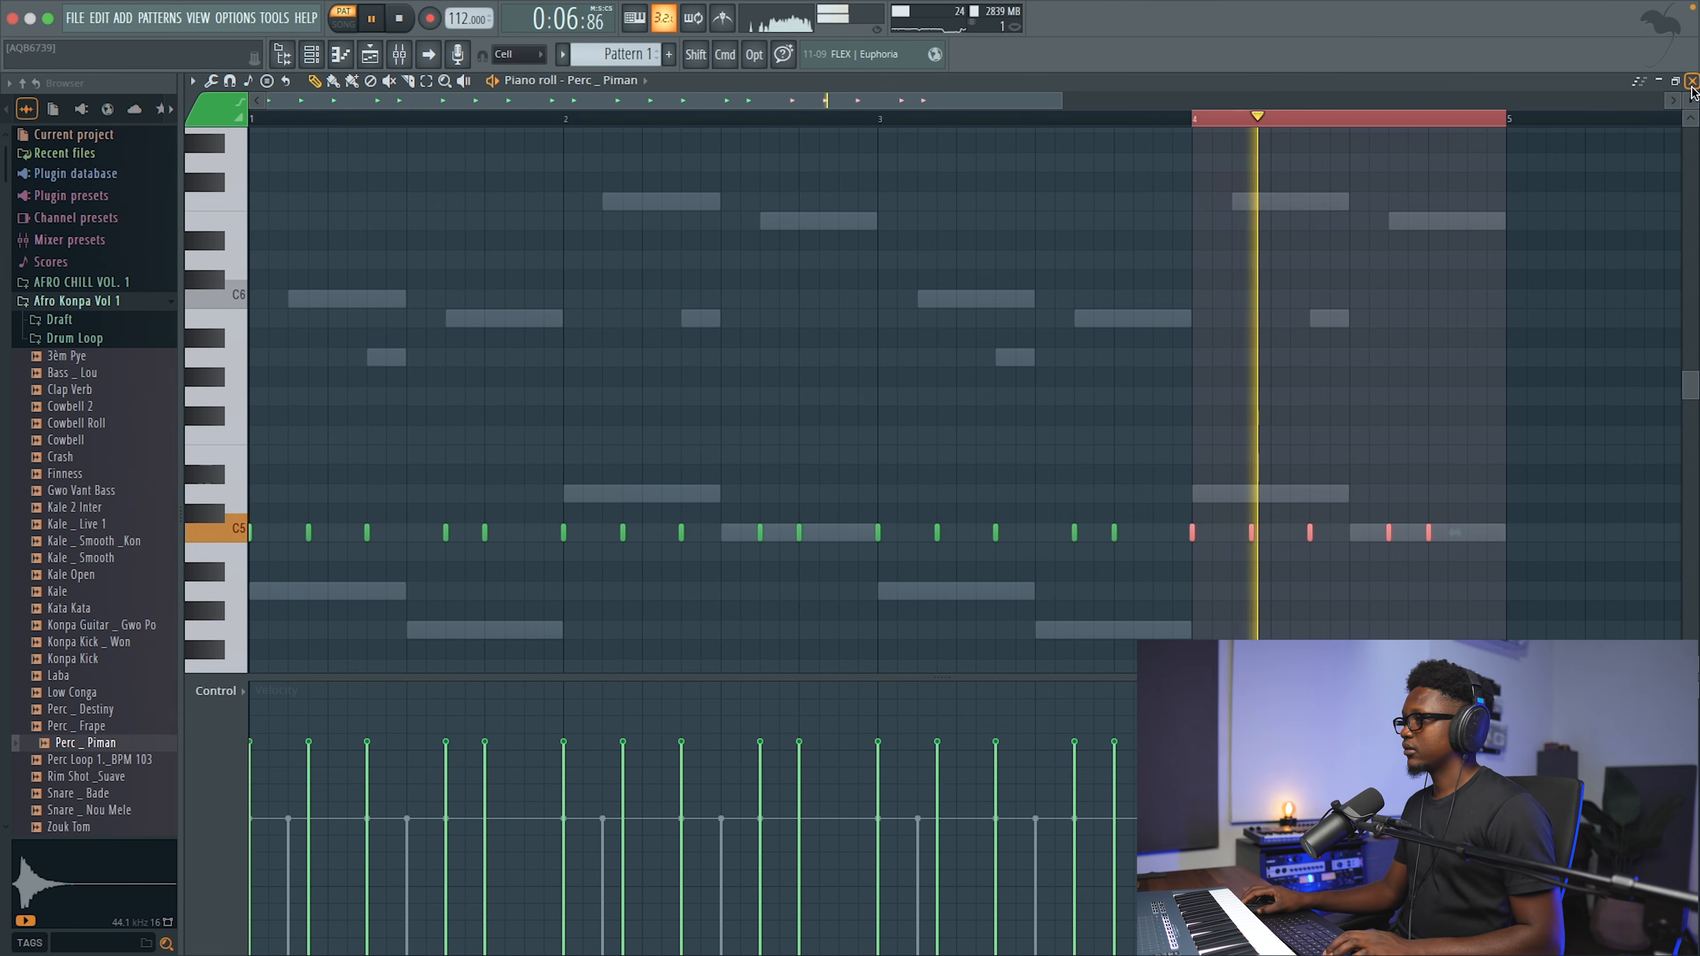
pyautogui.press('F7')
pyautogui.press('space')
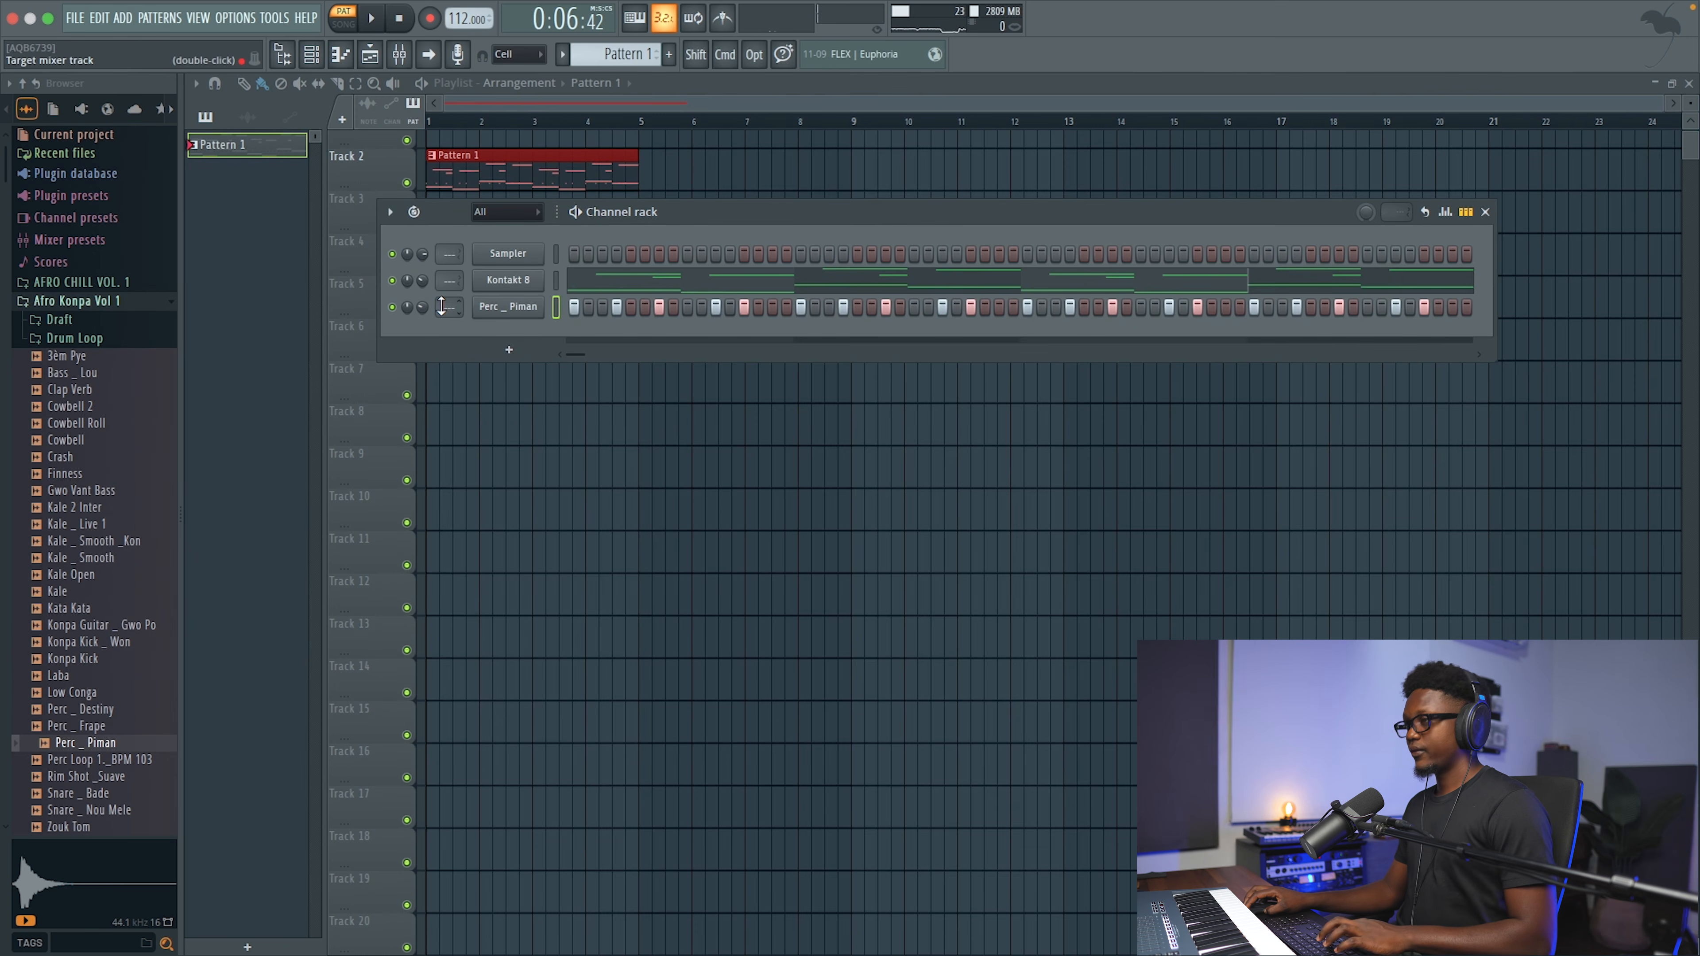
# Step: Switch playback to song mode and listen to the arrangement
pyautogui.press('l')
pyautogui.press('space')
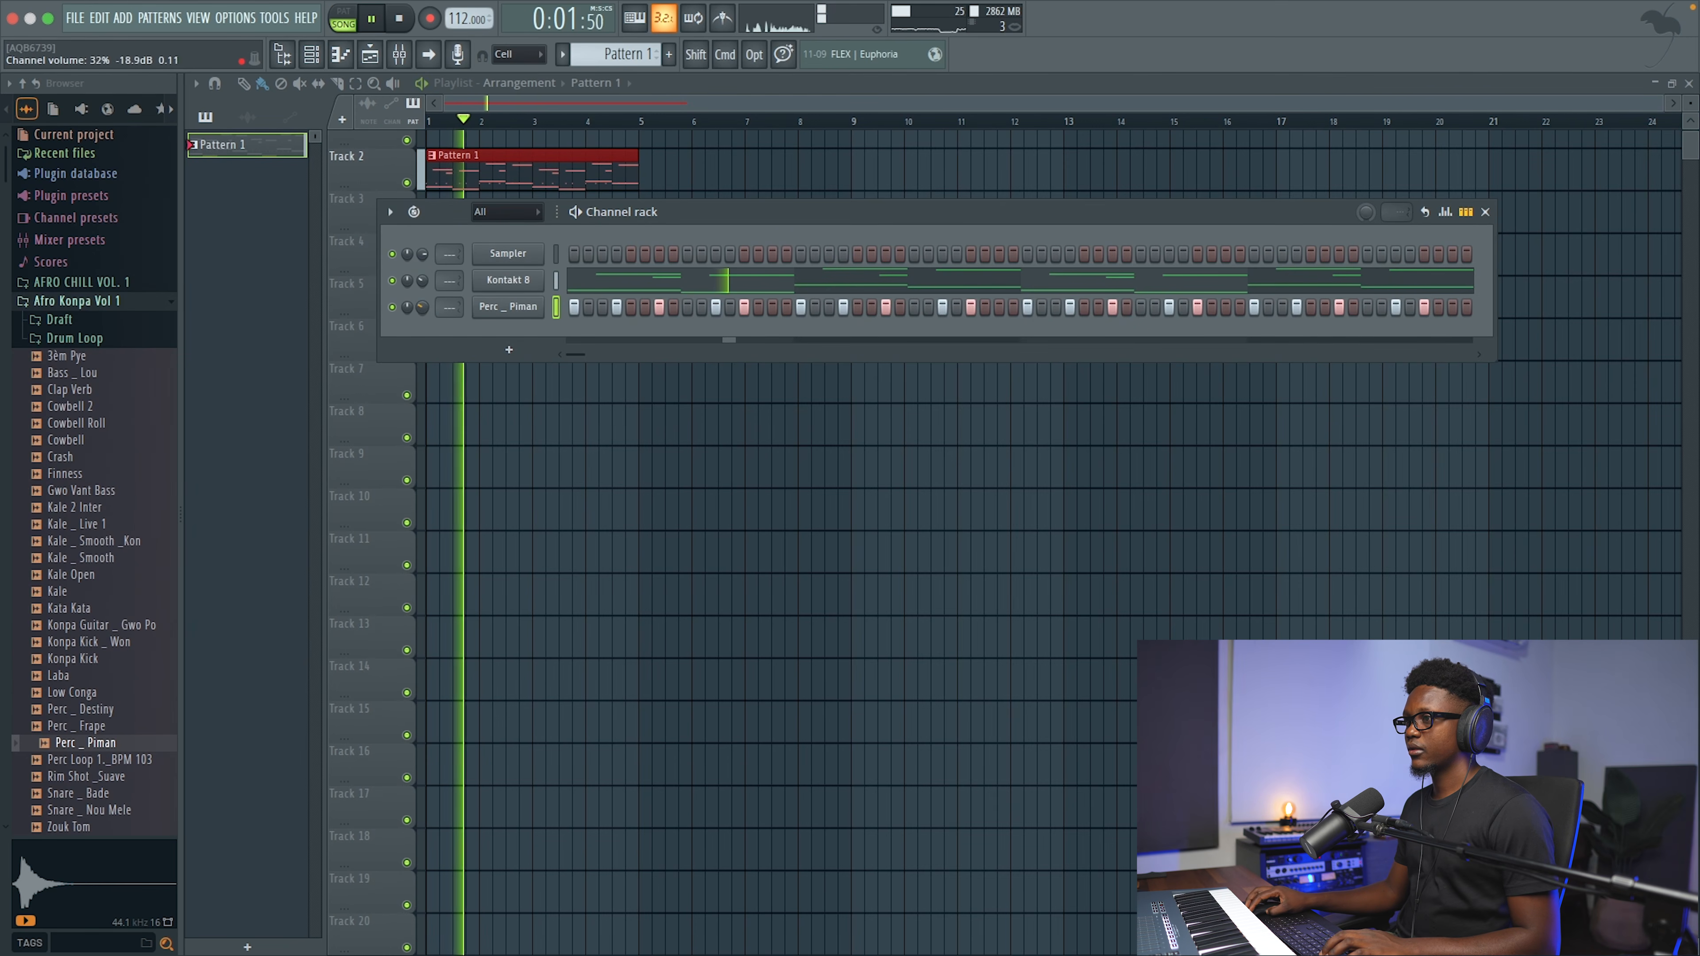
pyautogui.press('space')
# Step: Place the Shaker loop from the Afrobeats Mini Stash Shakers folder on Track 3 at bar 1 and play it with the pattern
pyautogui.click(99, 356)
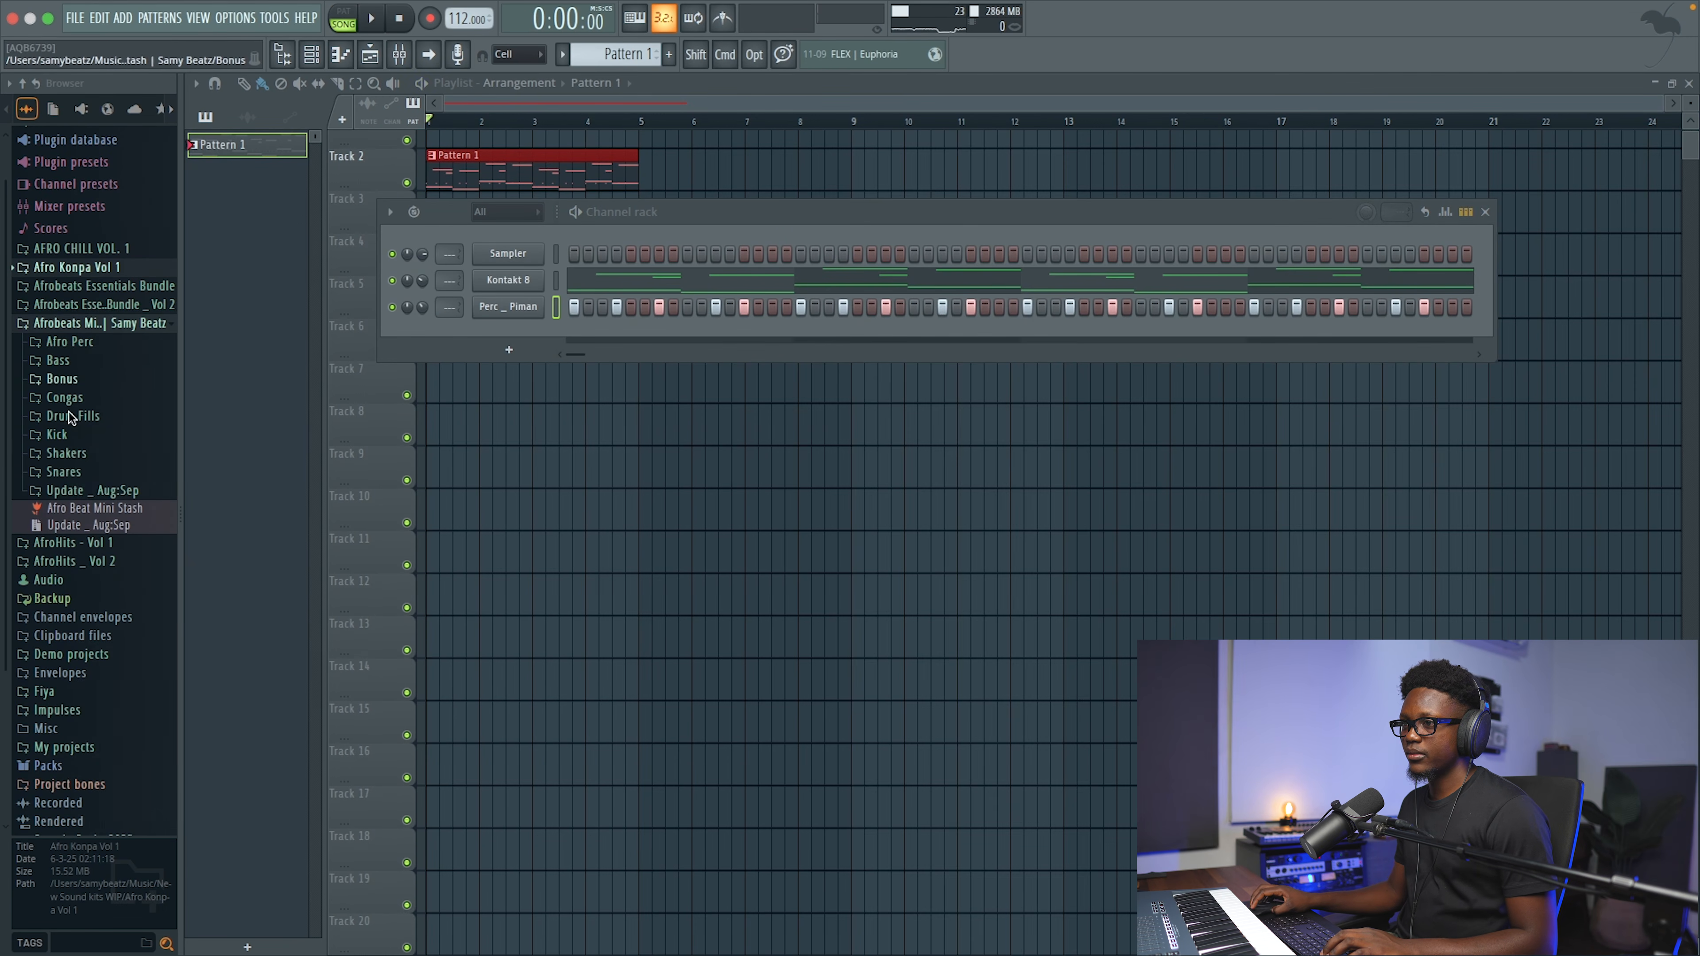
pyautogui.click(64, 472)
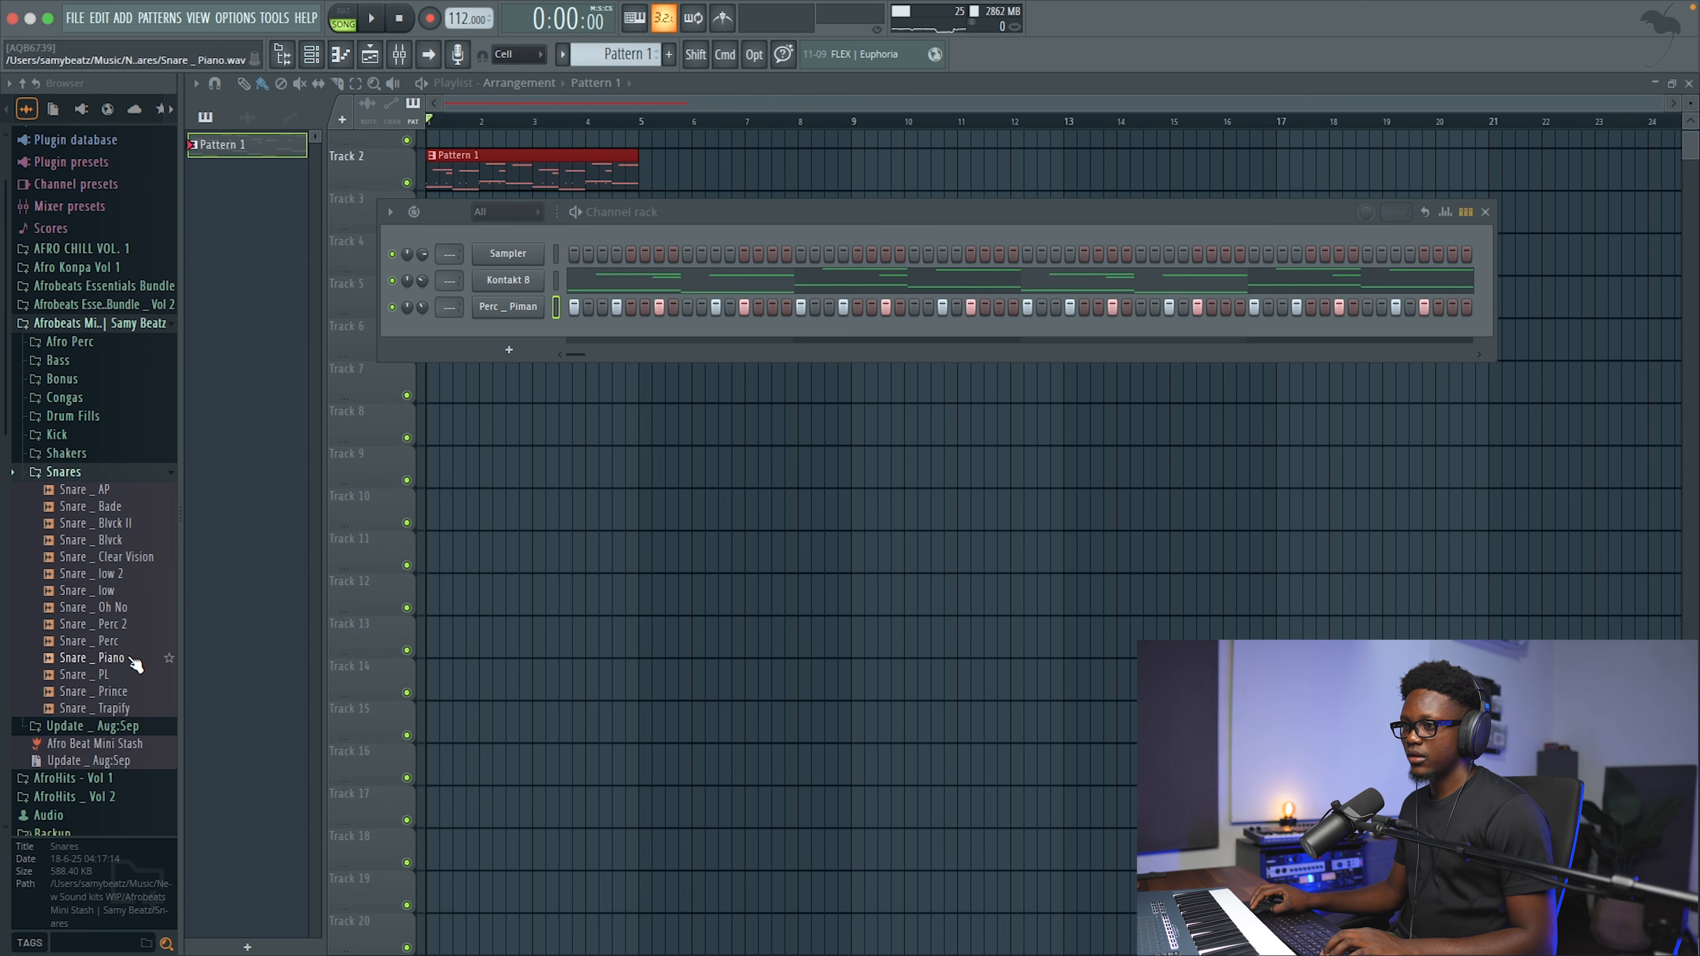
pyautogui.click(82, 472)
pyautogui.click(67, 453)
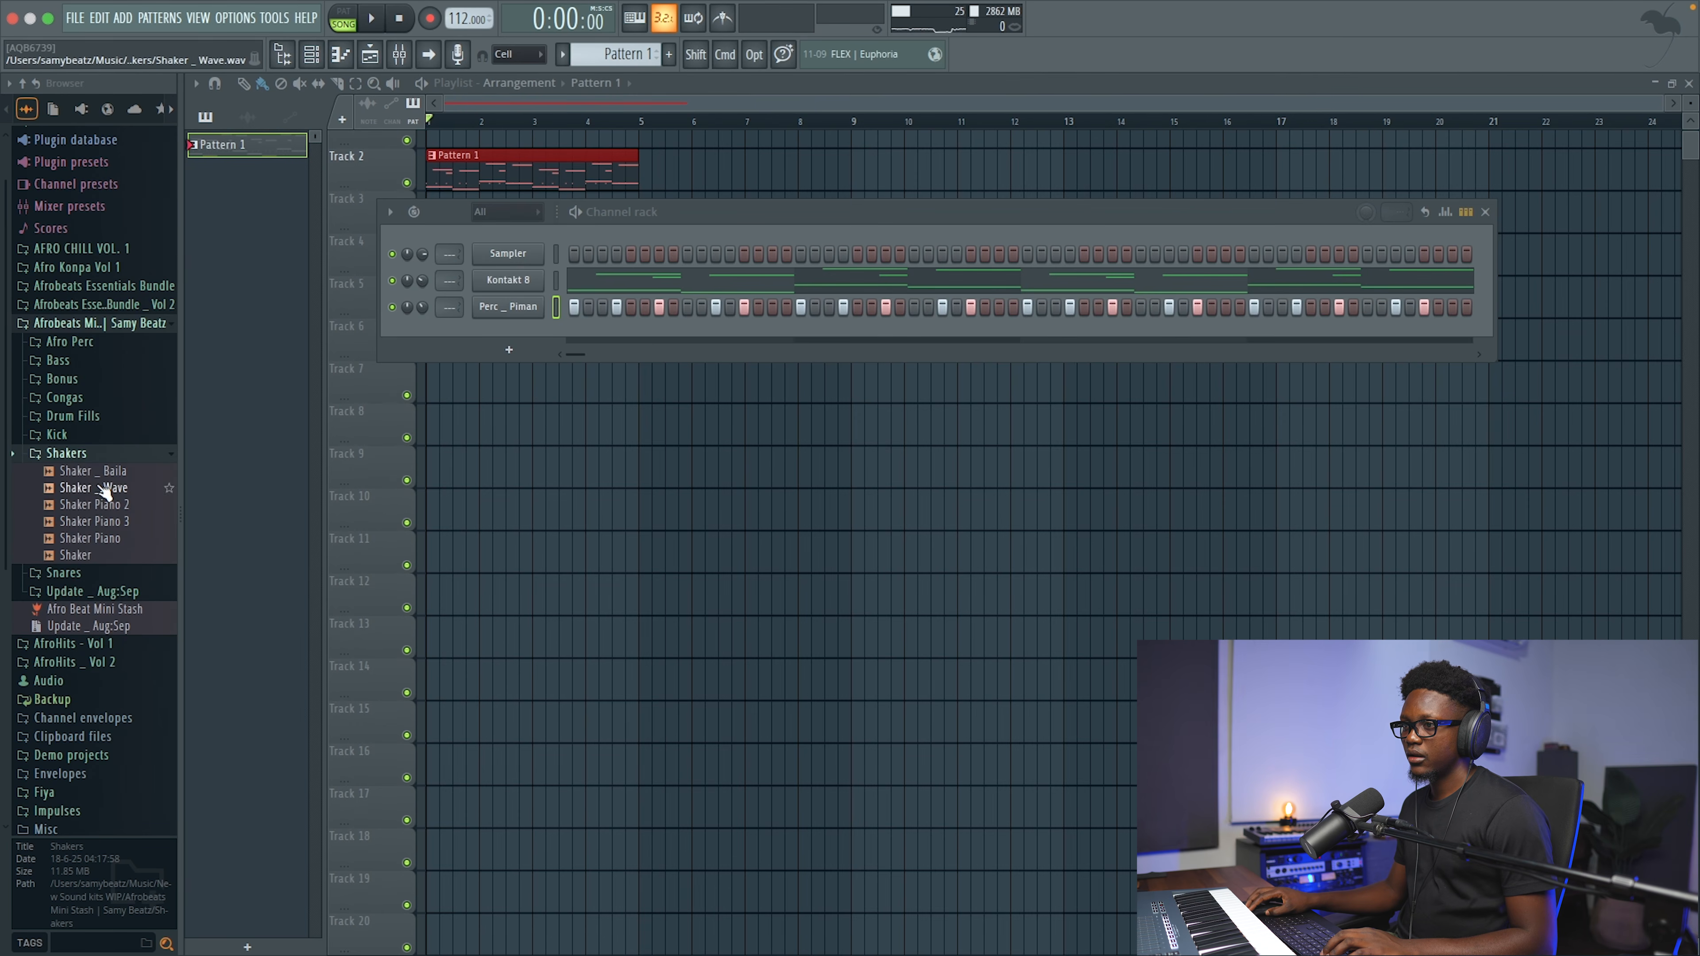
pyautogui.moveTo(94, 561); pyautogui.dragTo(446, 209)
pyautogui.press('space')
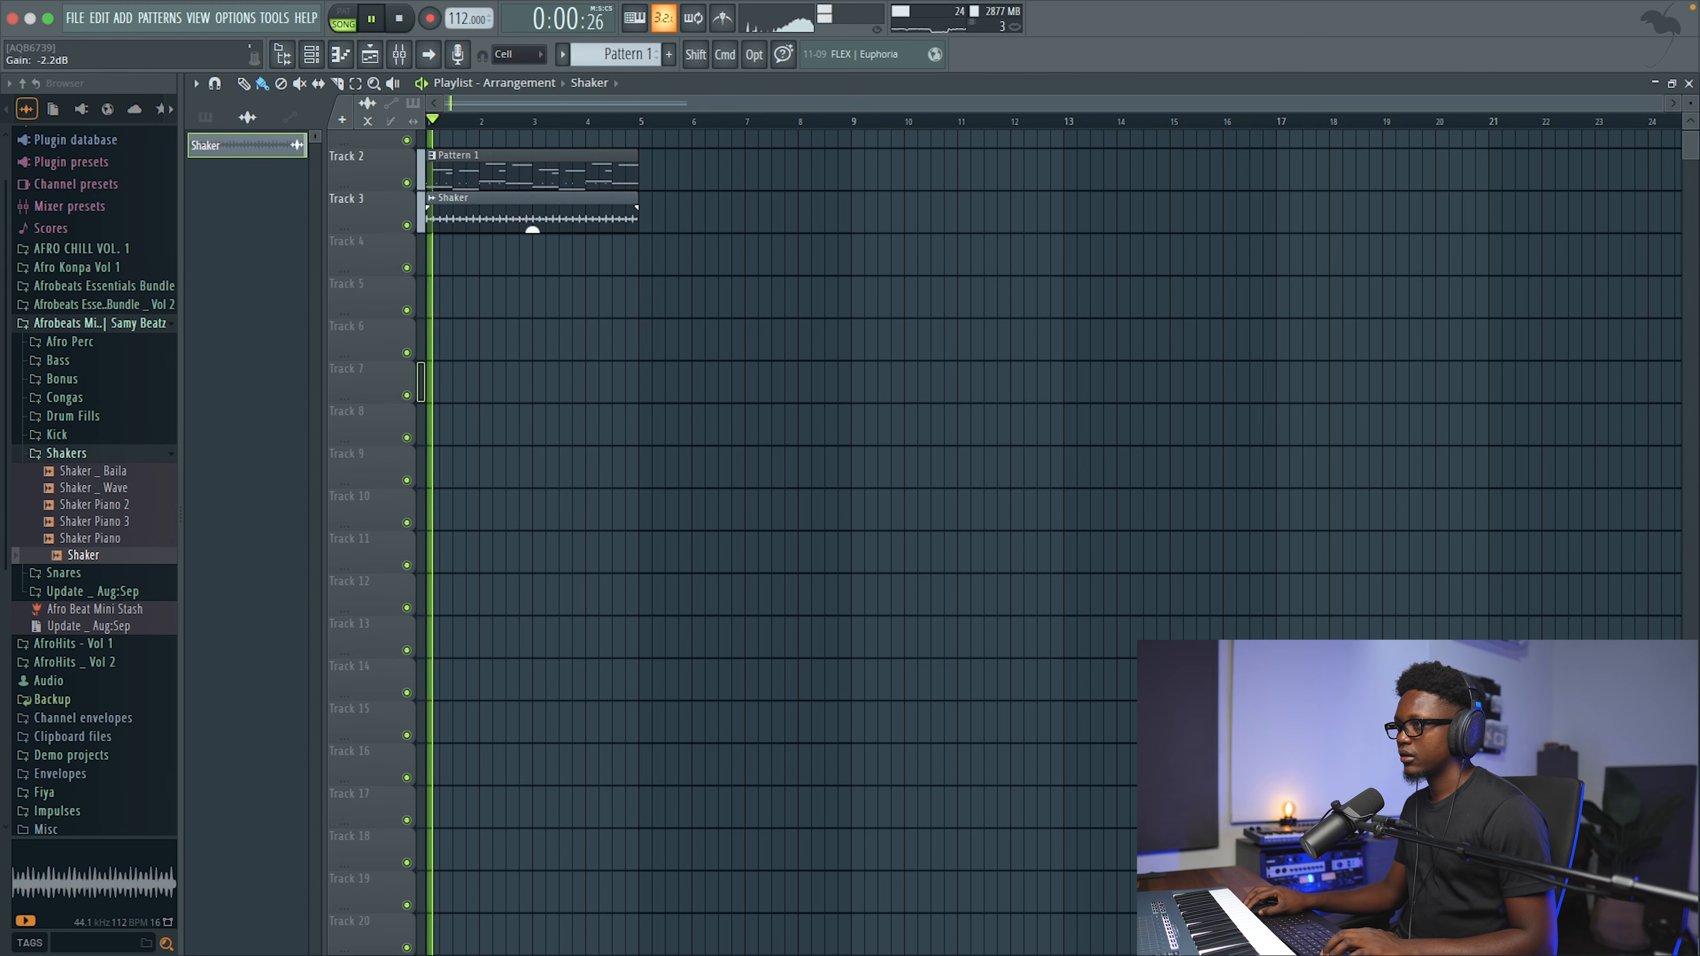
pyautogui.press('space')
# Step: Preview the samples in the Shakers folder and place the Shaker _ Baila loop on playlist Track 4
pyautogui.press('Up')
pyautogui.press('Up')
pyautogui.press('Up')
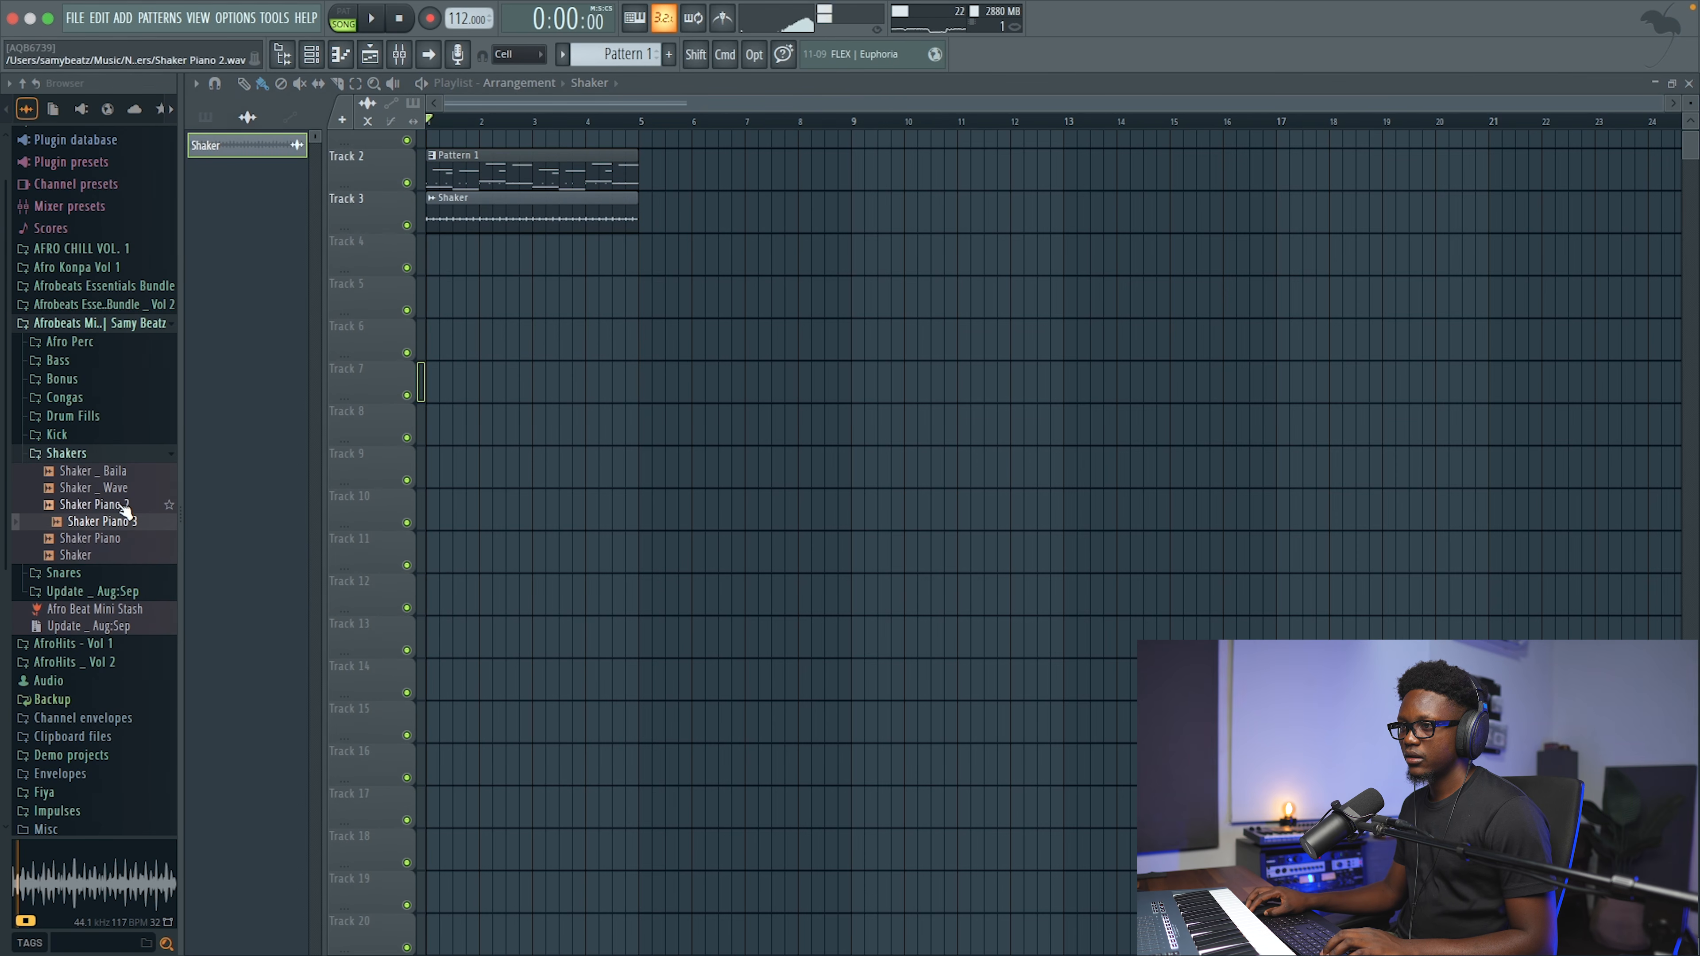
pyautogui.click(113, 539)
pyautogui.click(120, 525)
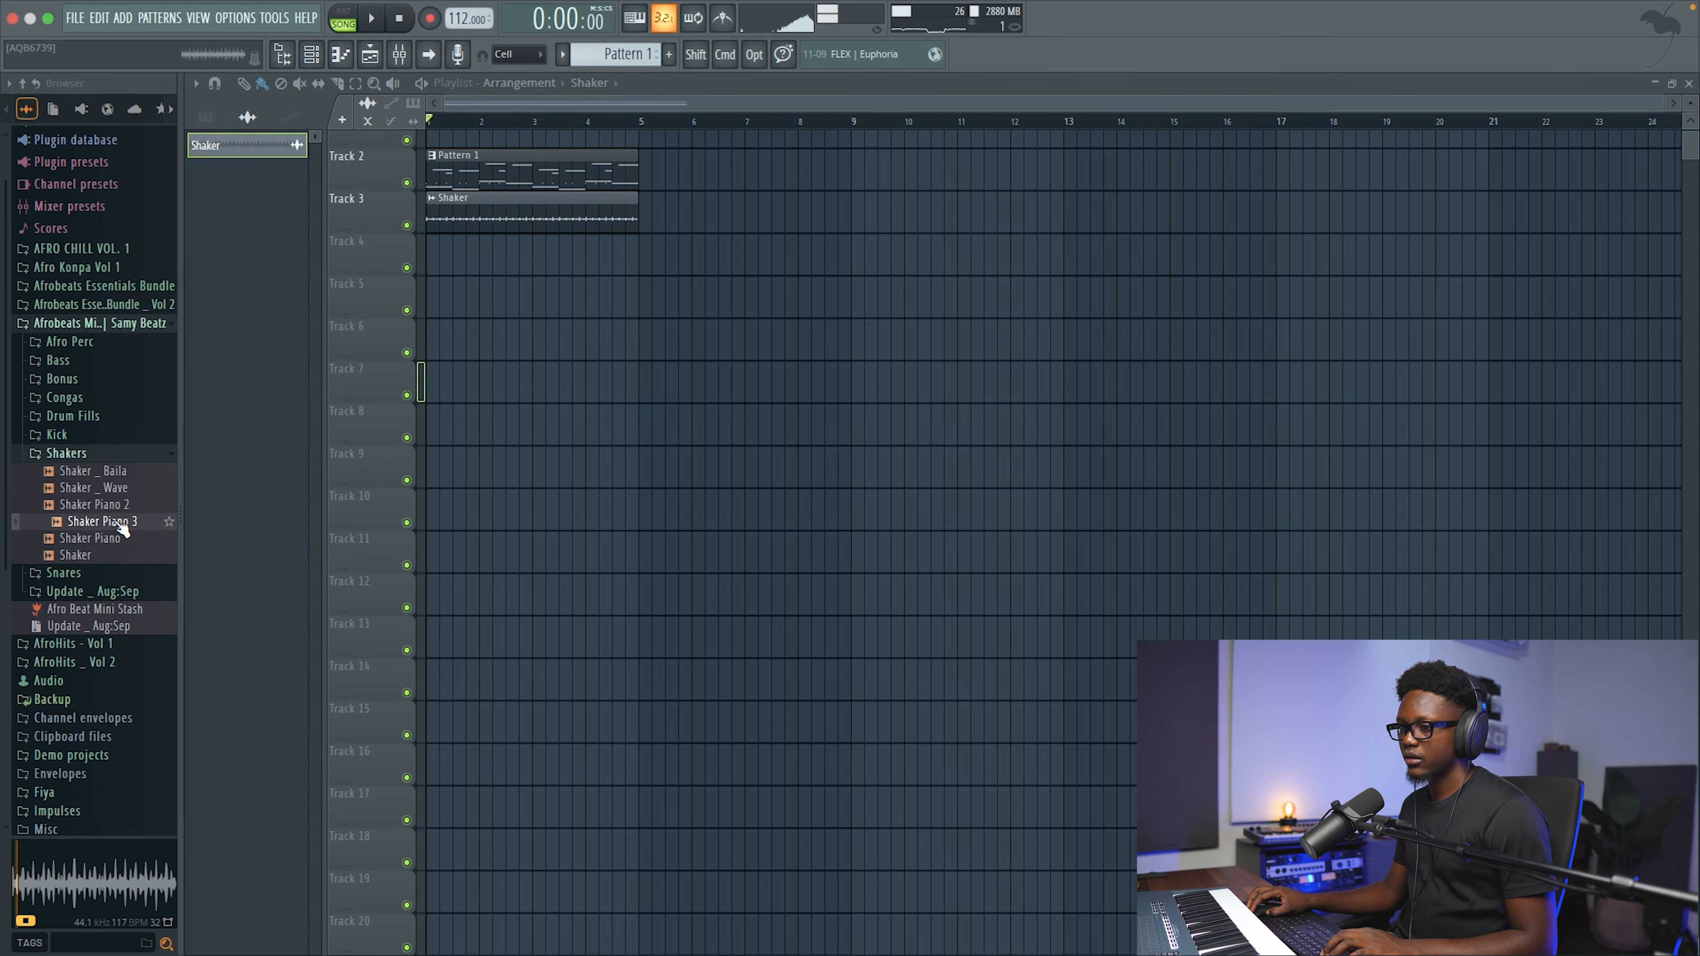
pyautogui.click(114, 542)
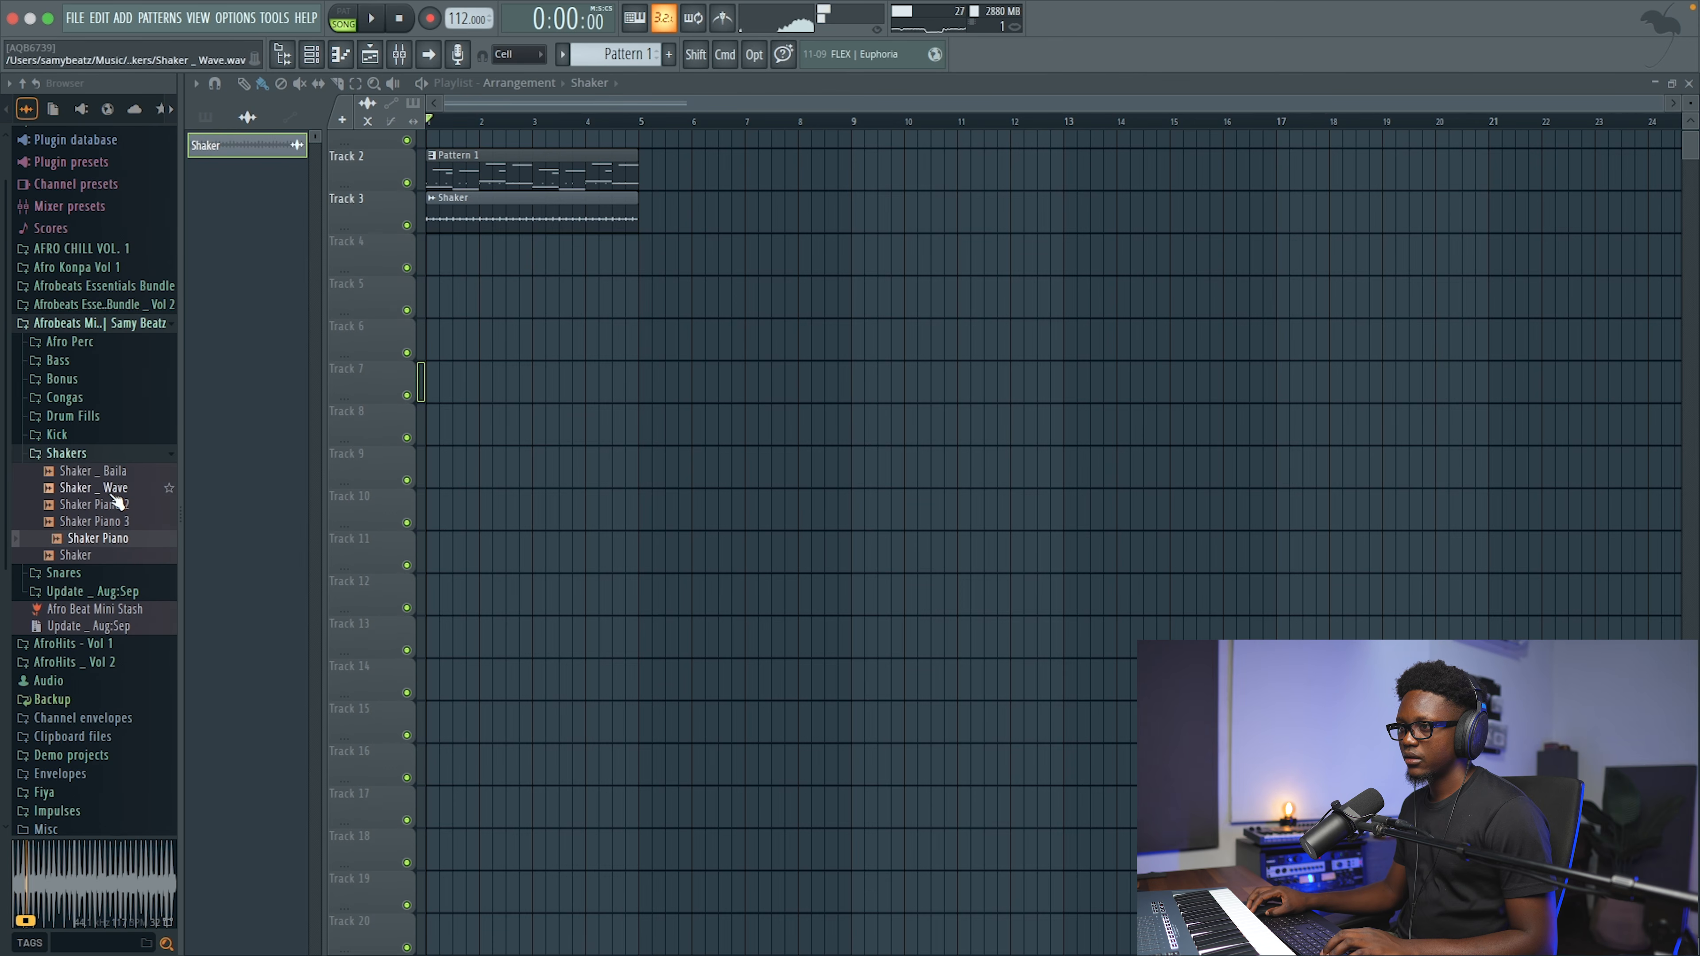
pyautogui.click(100, 489)
pyautogui.click(113, 473)
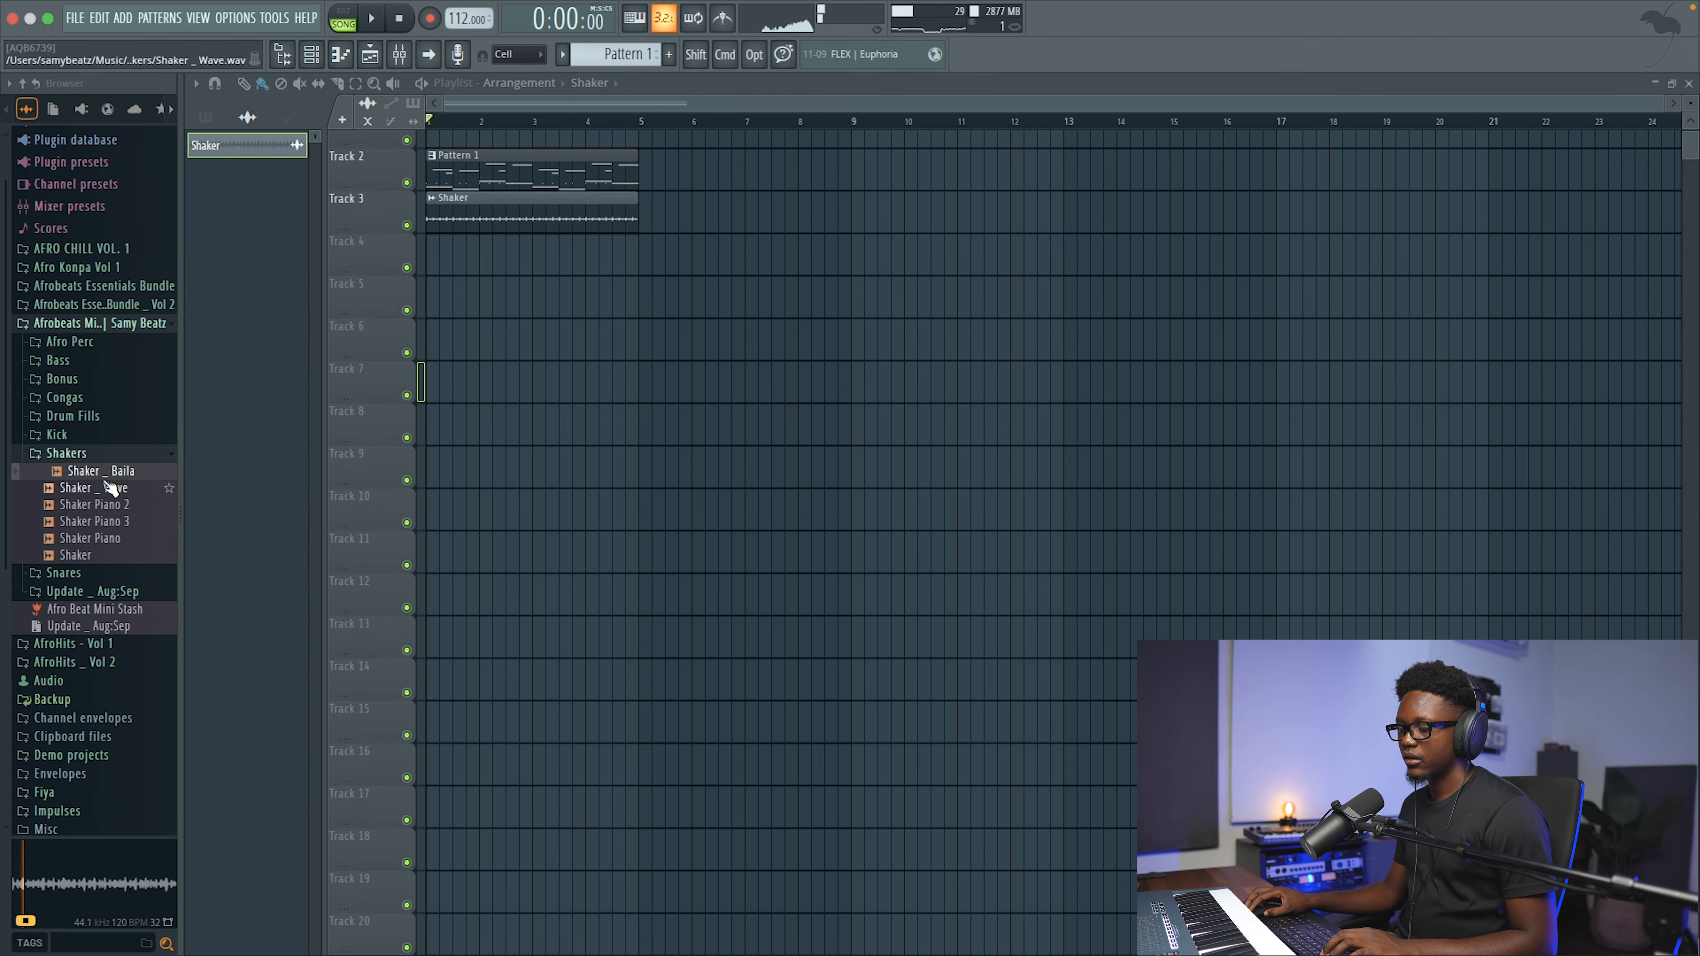
pyautogui.moveTo(127, 472); pyautogui.dragTo(581, 244)
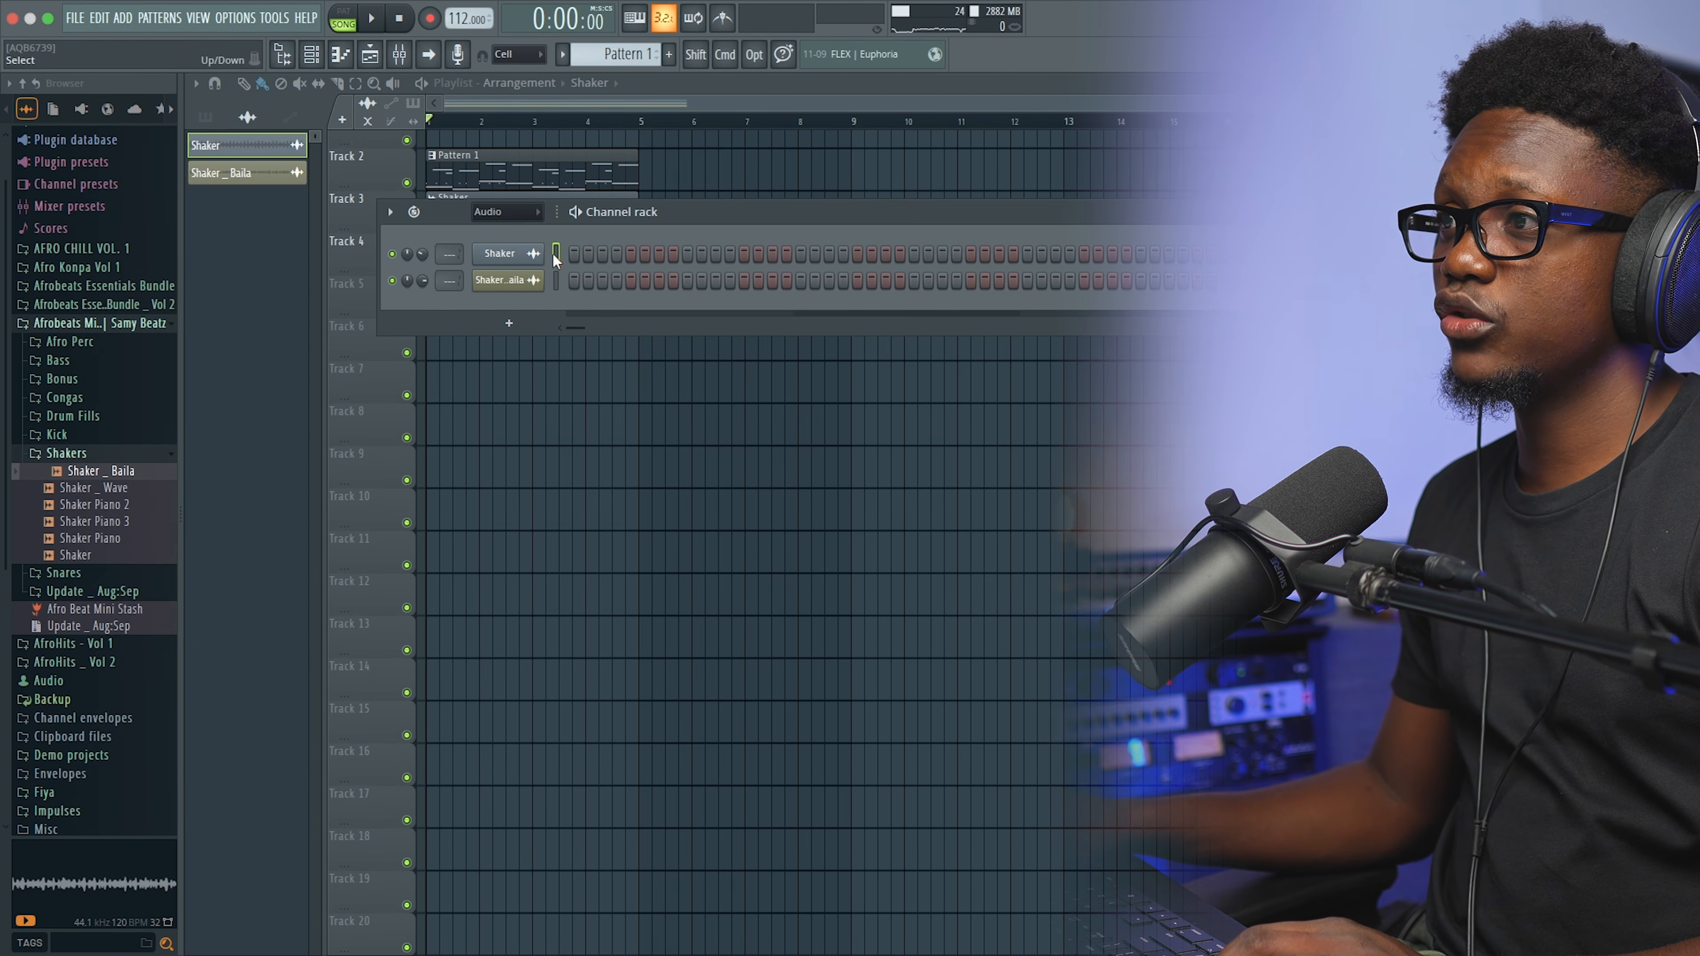
# Step: Route both shaker channels to mixer insert 2, lower that track's volume fader and play the song
pyautogui.click(399, 53)
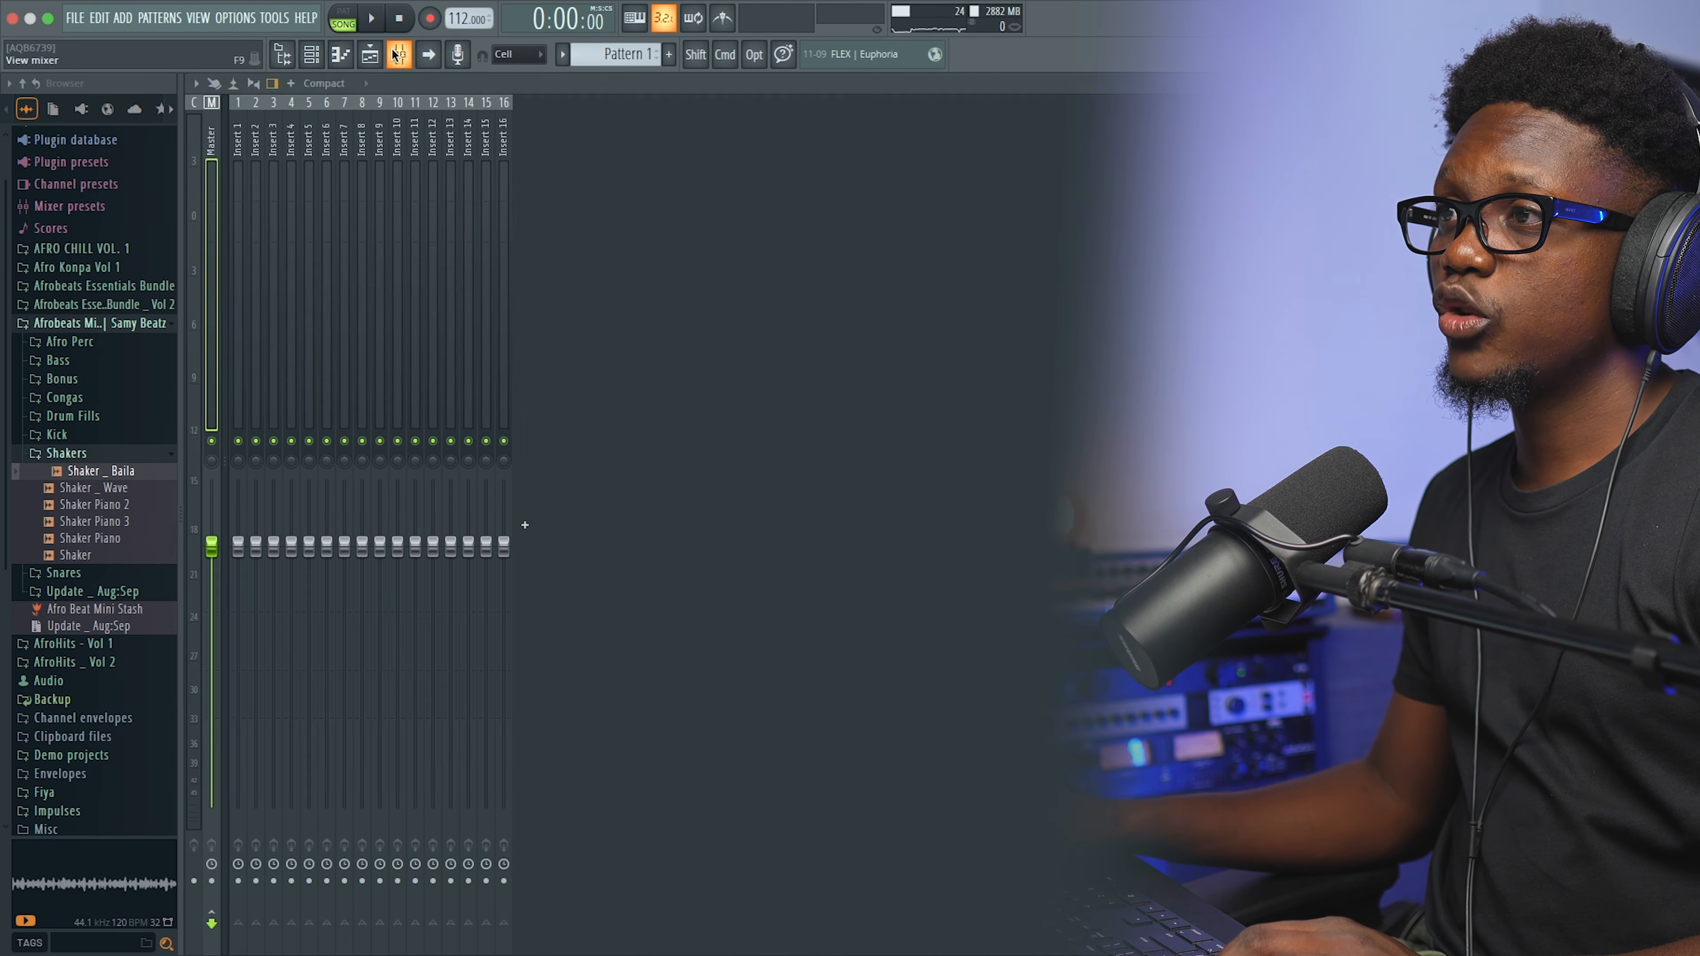
pyautogui.click(255, 151)
pyautogui.rightClick(255, 150)
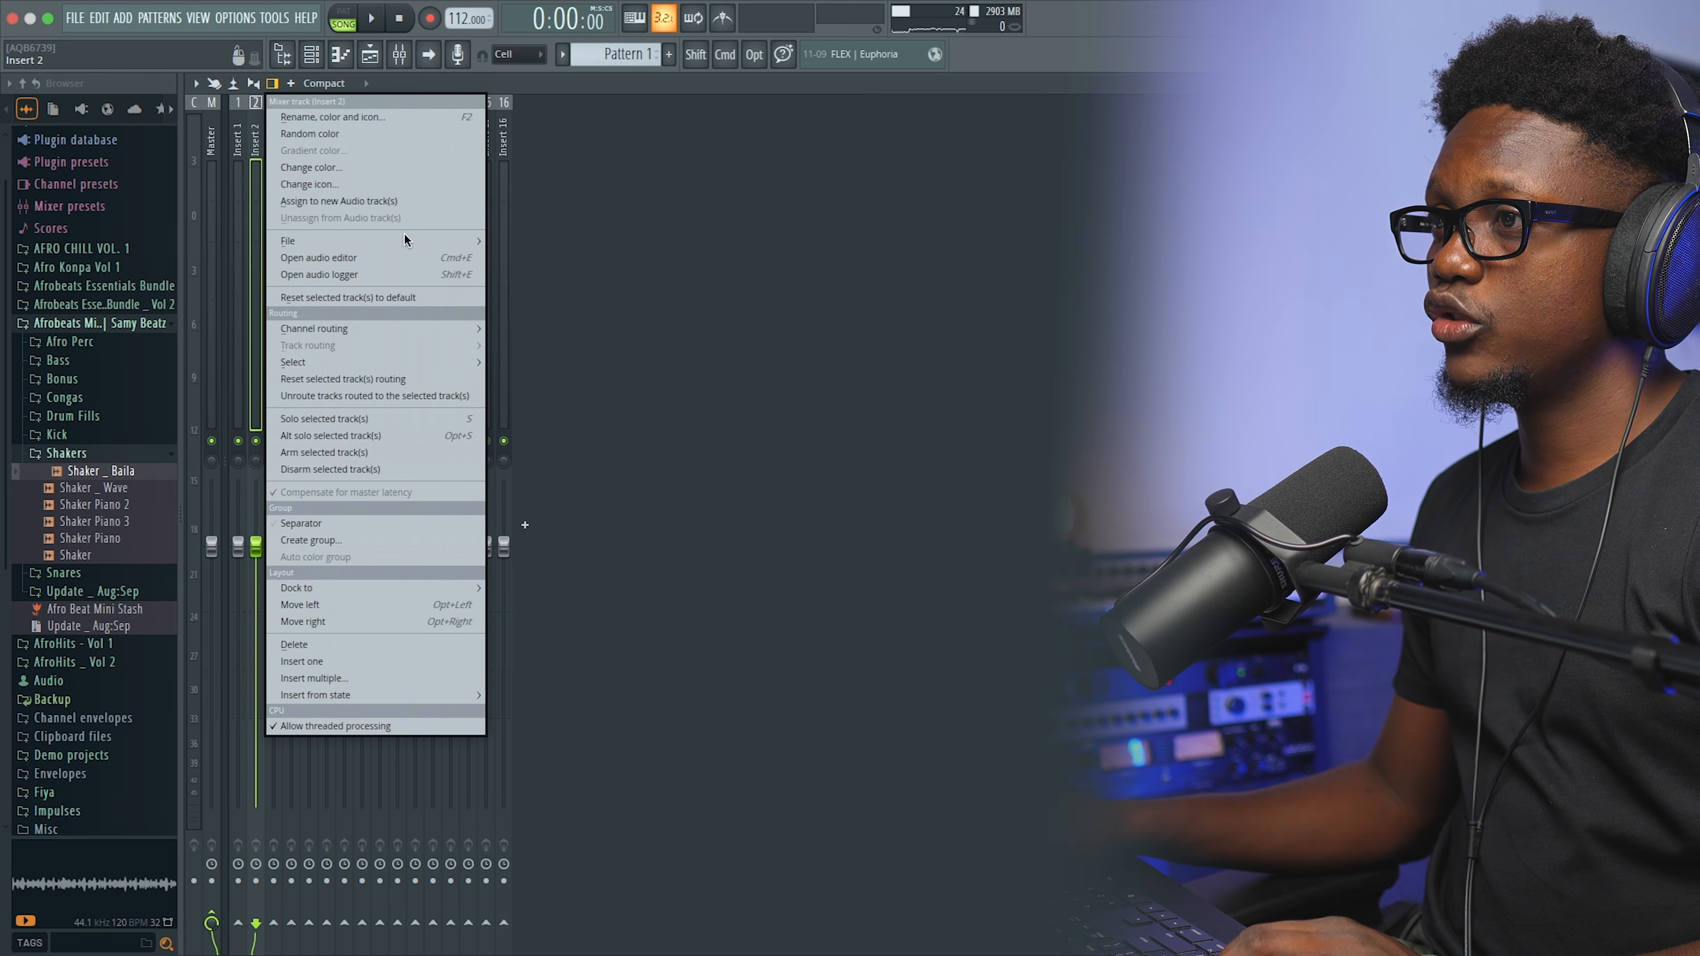
pyautogui.moveTo(460, 338)
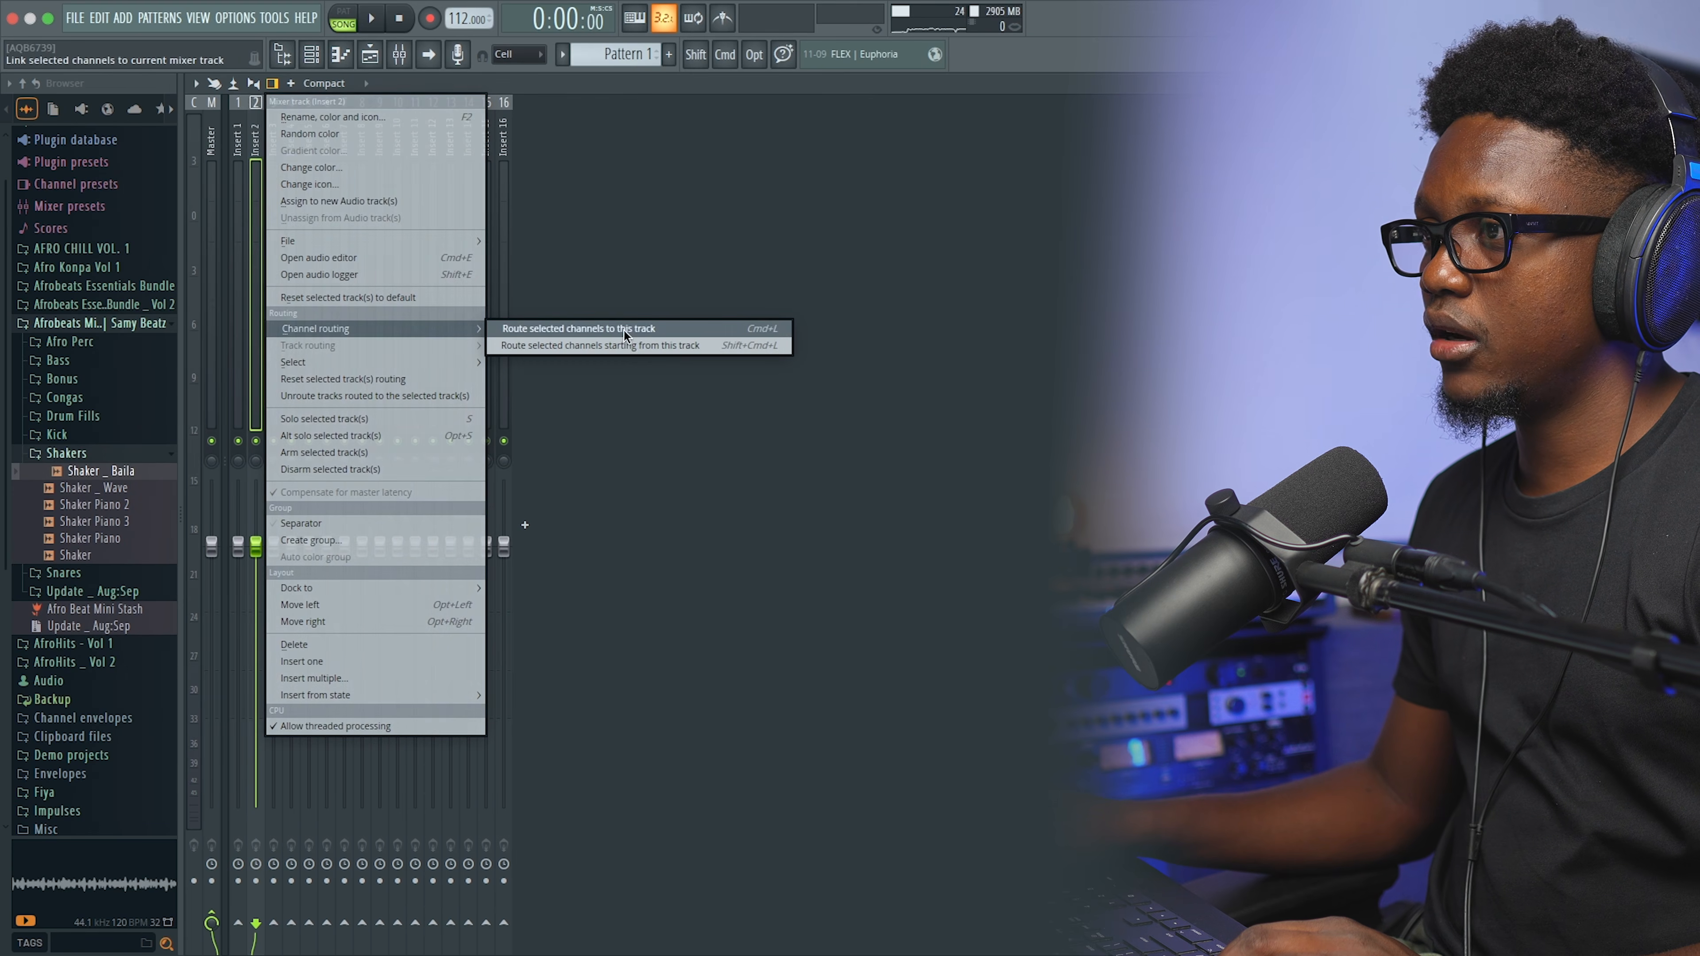
pyautogui.click(576, 329)
pyautogui.moveTo(256, 552); pyautogui.dragTo(256, 610)
pyautogui.press('space')
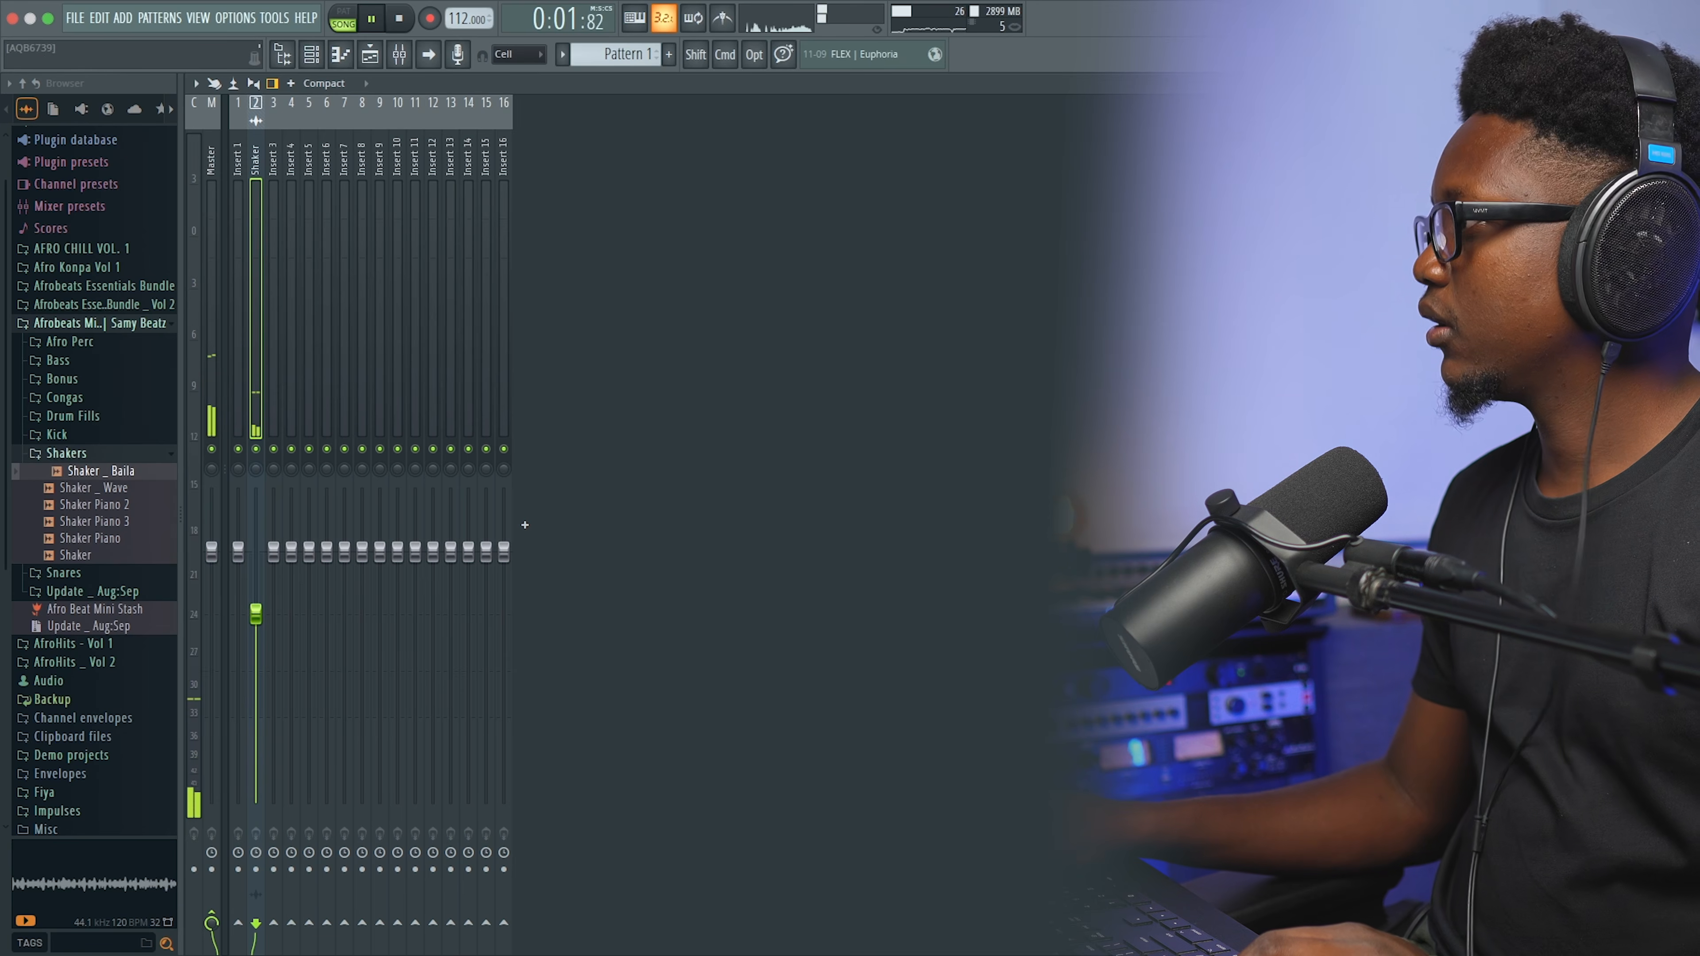
pyautogui.press('F9')
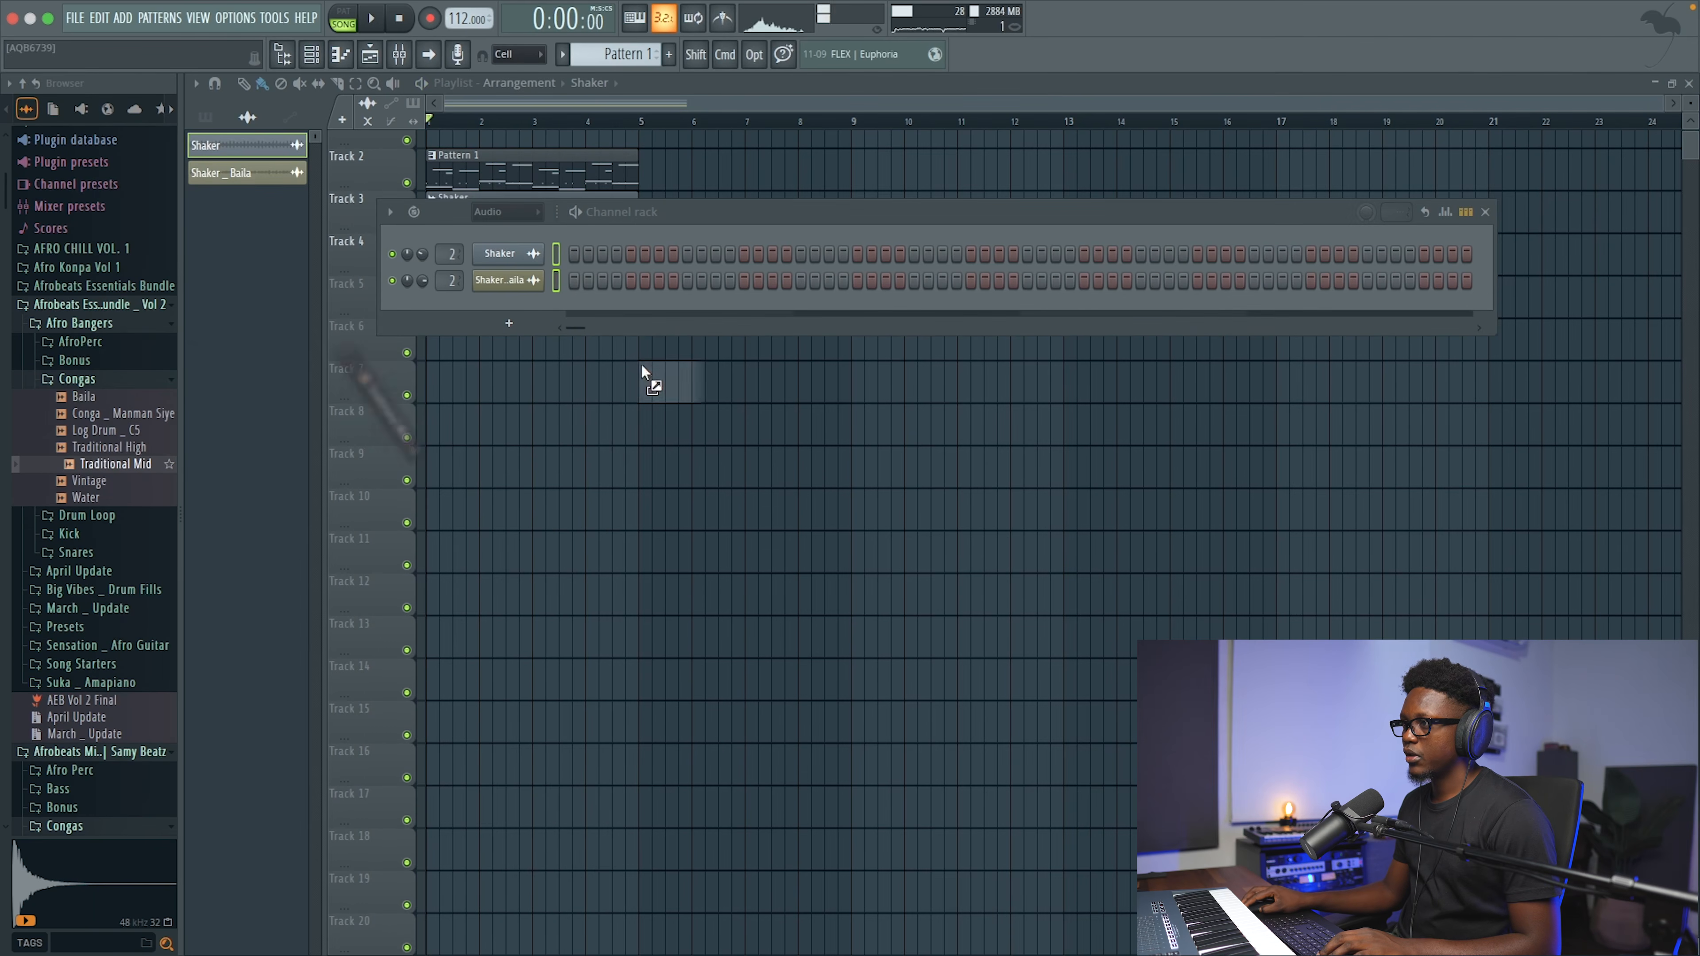
# Step: Add the Traditional Mid conga from the Congas folder to the channel rack and program hits on steps 4 and 36
pyautogui.moveTo(649, 376); pyautogui.dragTo(553, 309)
pyautogui.press('space')
pyautogui.click(616, 333)
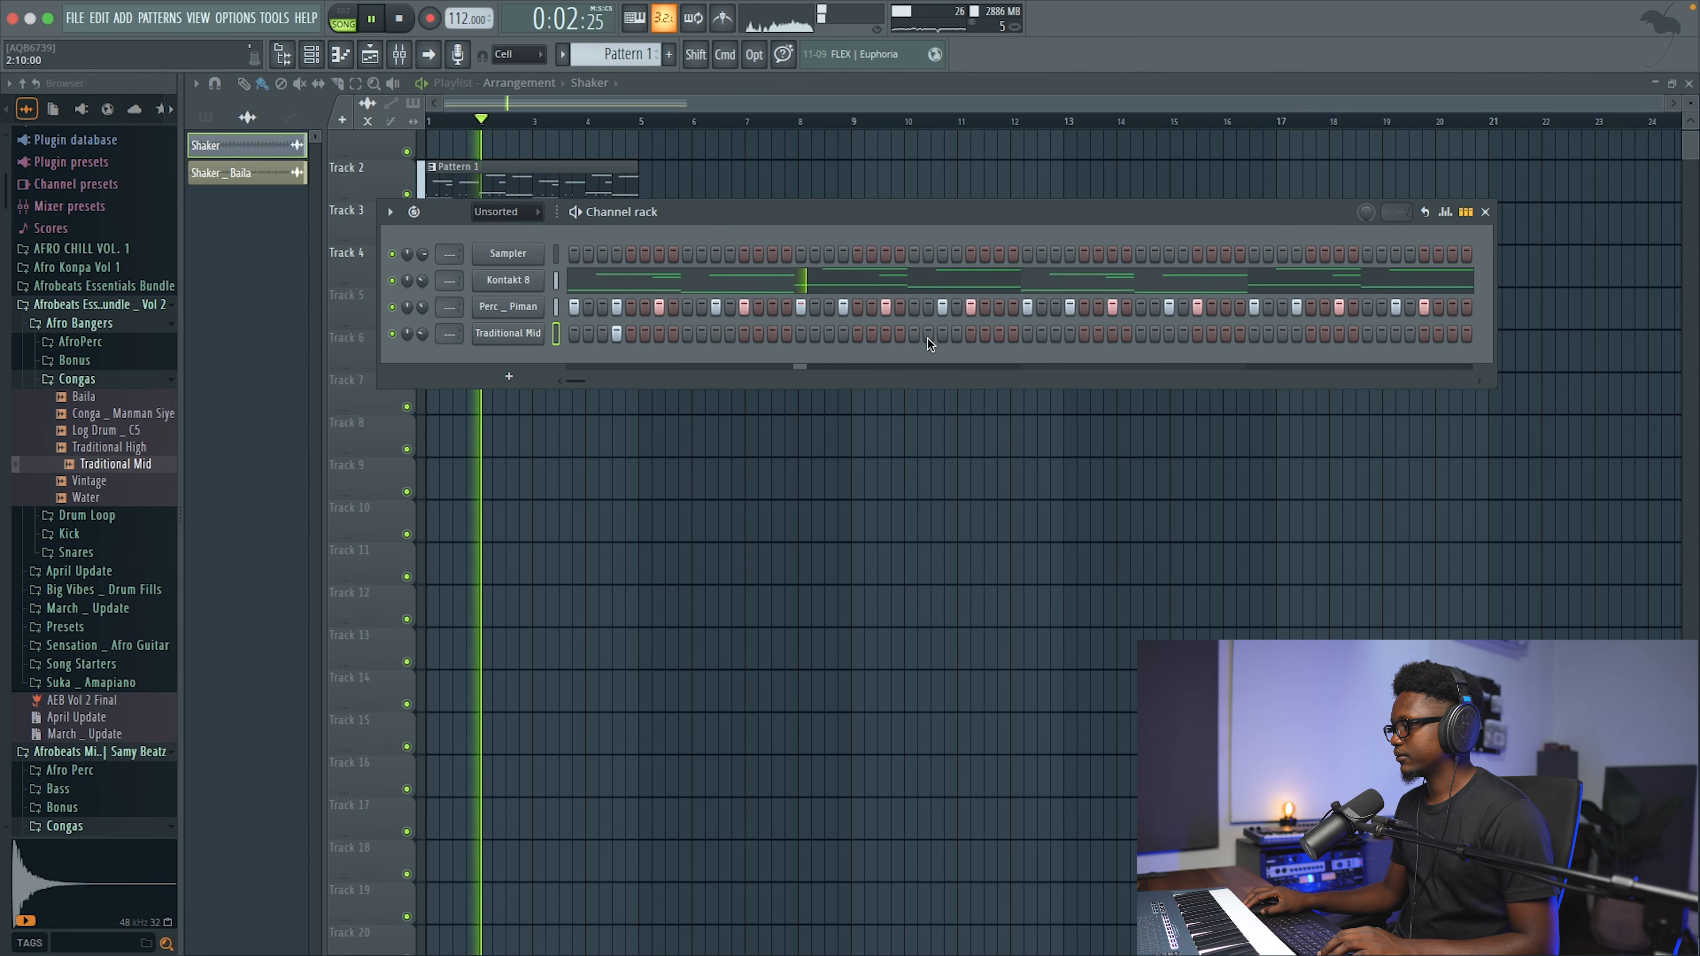
pyautogui.click(1070, 333)
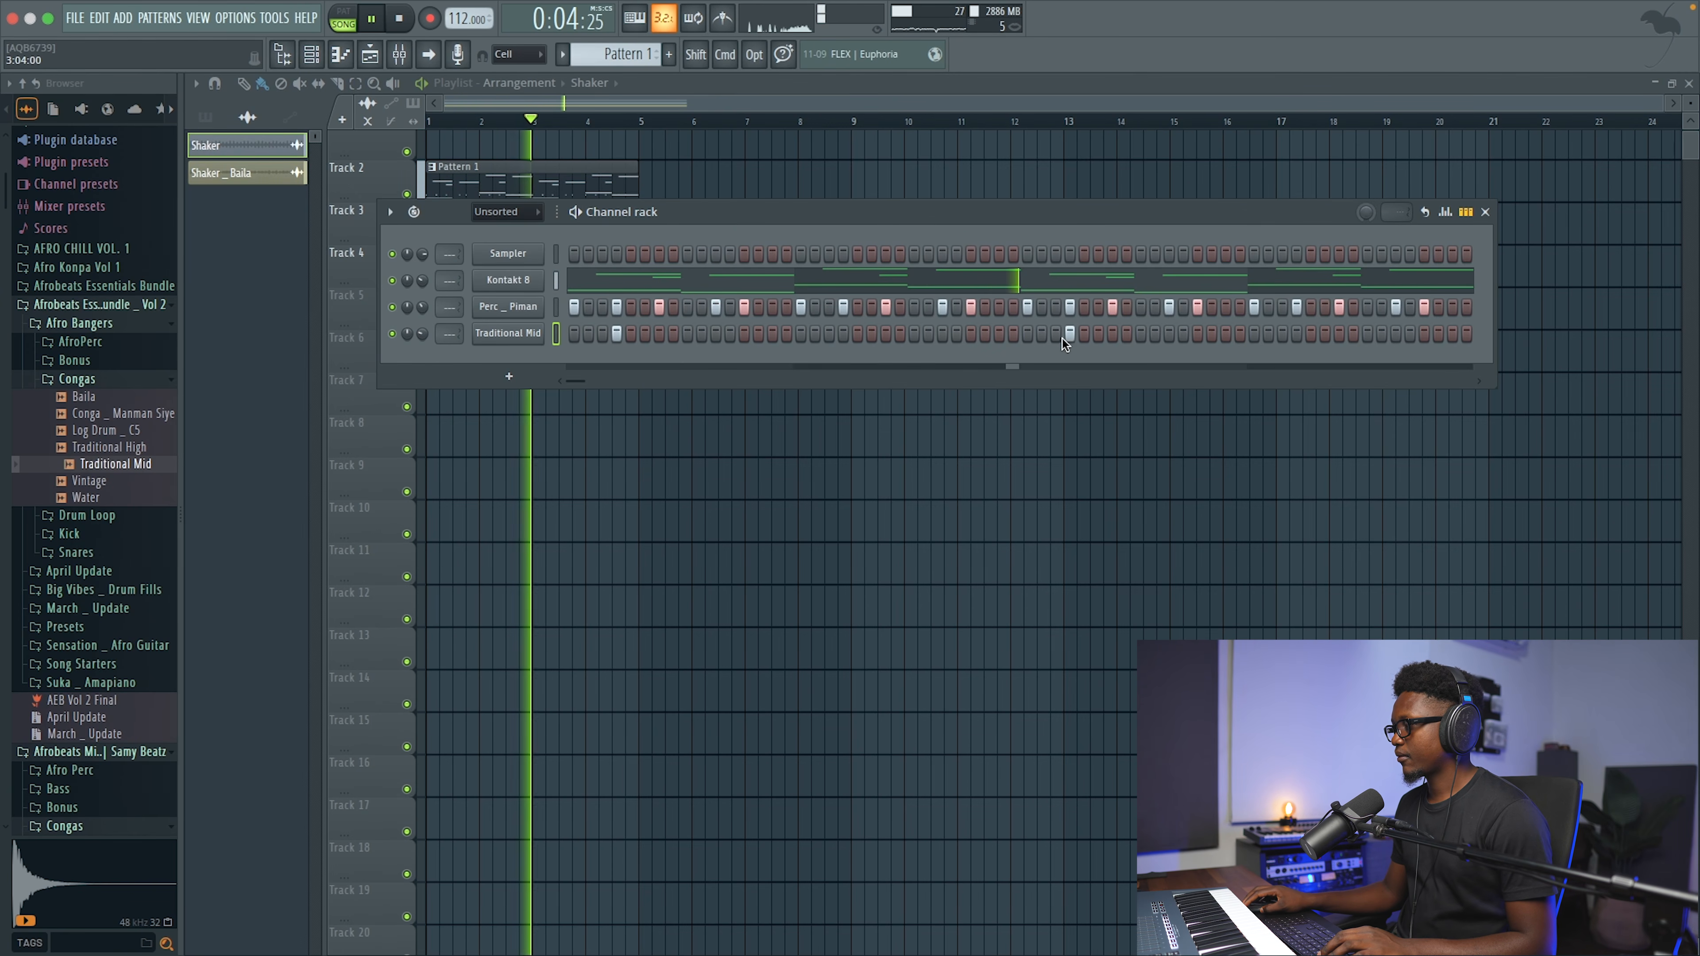
pyautogui.press('space')
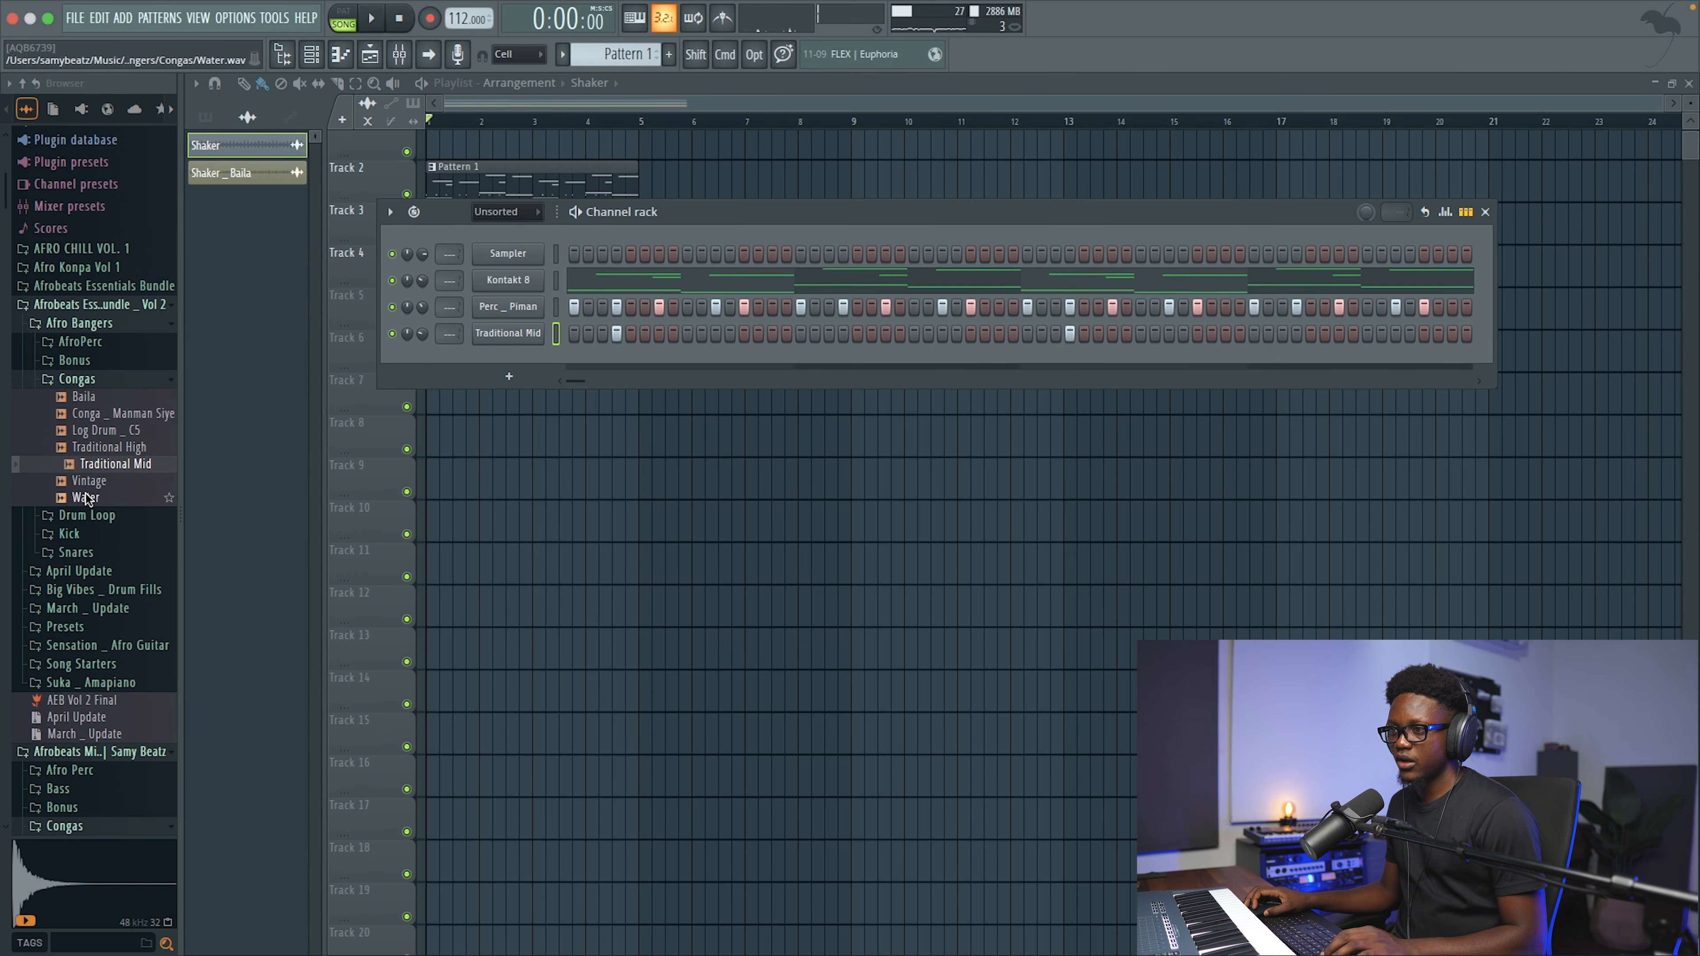
# Step: Add the Chay sample from the Suka _ Amapiano Percs folder to the channel rack as a new channel
pyautogui.scroll(-5, 91, 465)
pyautogui.scroll(5, 89, 465)
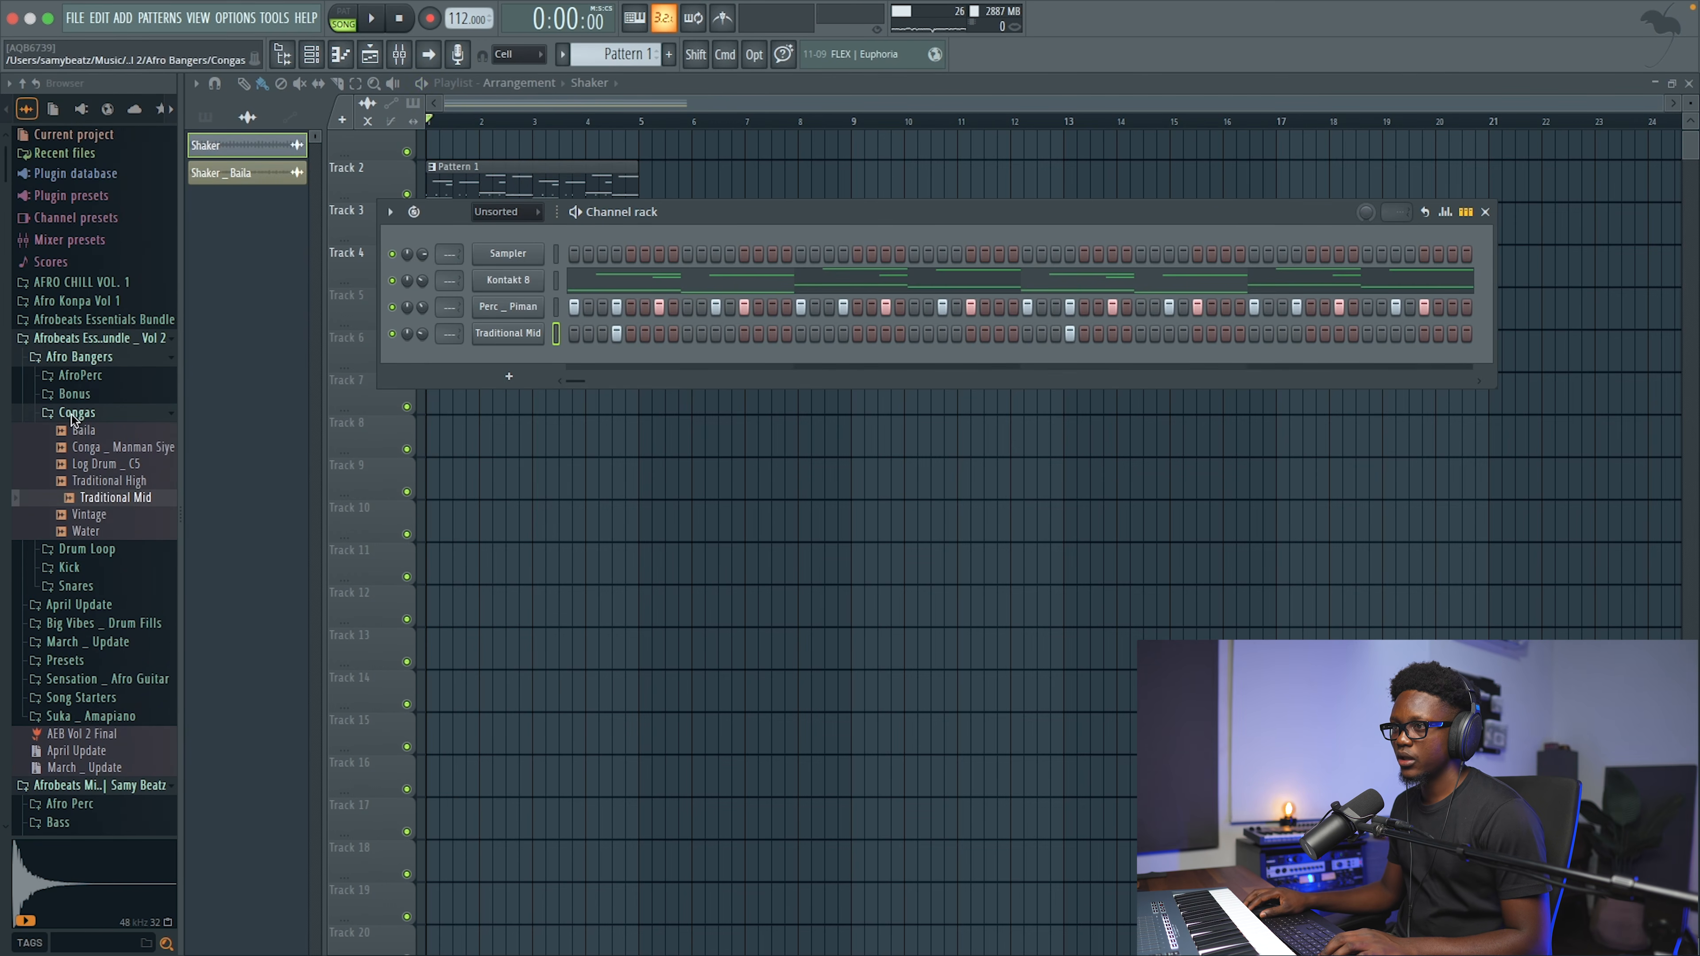
pyautogui.click(83, 357)
pyautogui.click(90, 487)
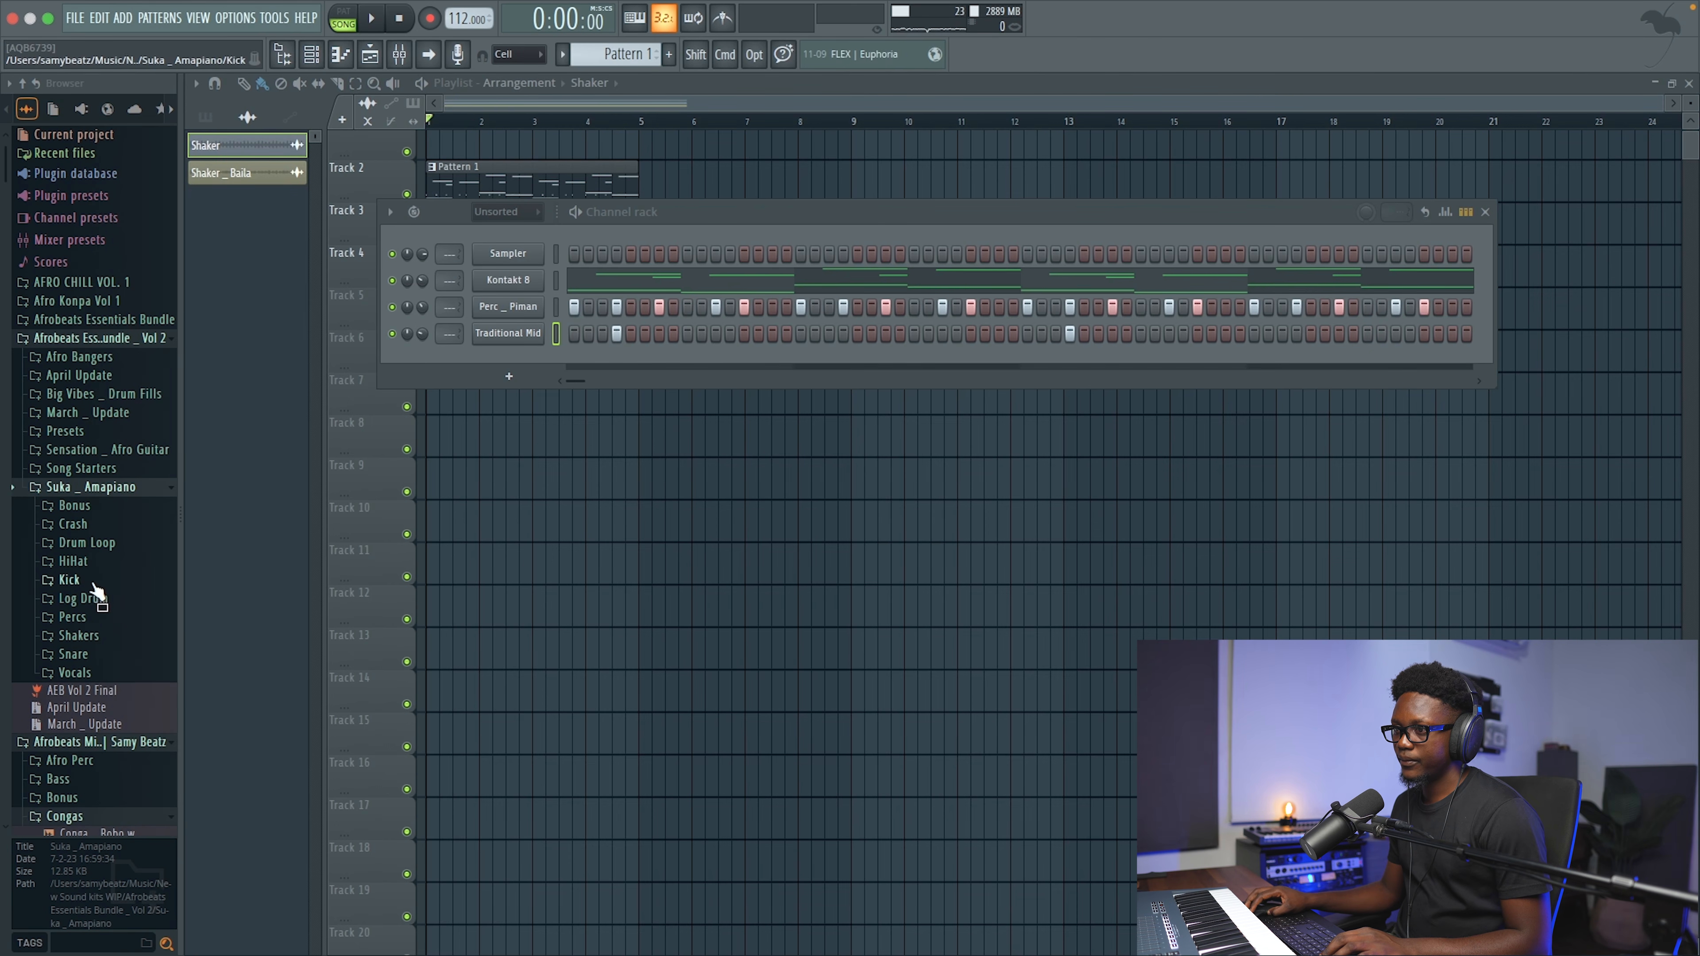
pyautogui.click(99, 612)
pyautogui.click(97, 373)
pyautogui.click(91, 357)
pyautogui.moveTo(519, 358); pyautogui.dragTo(526, 354)
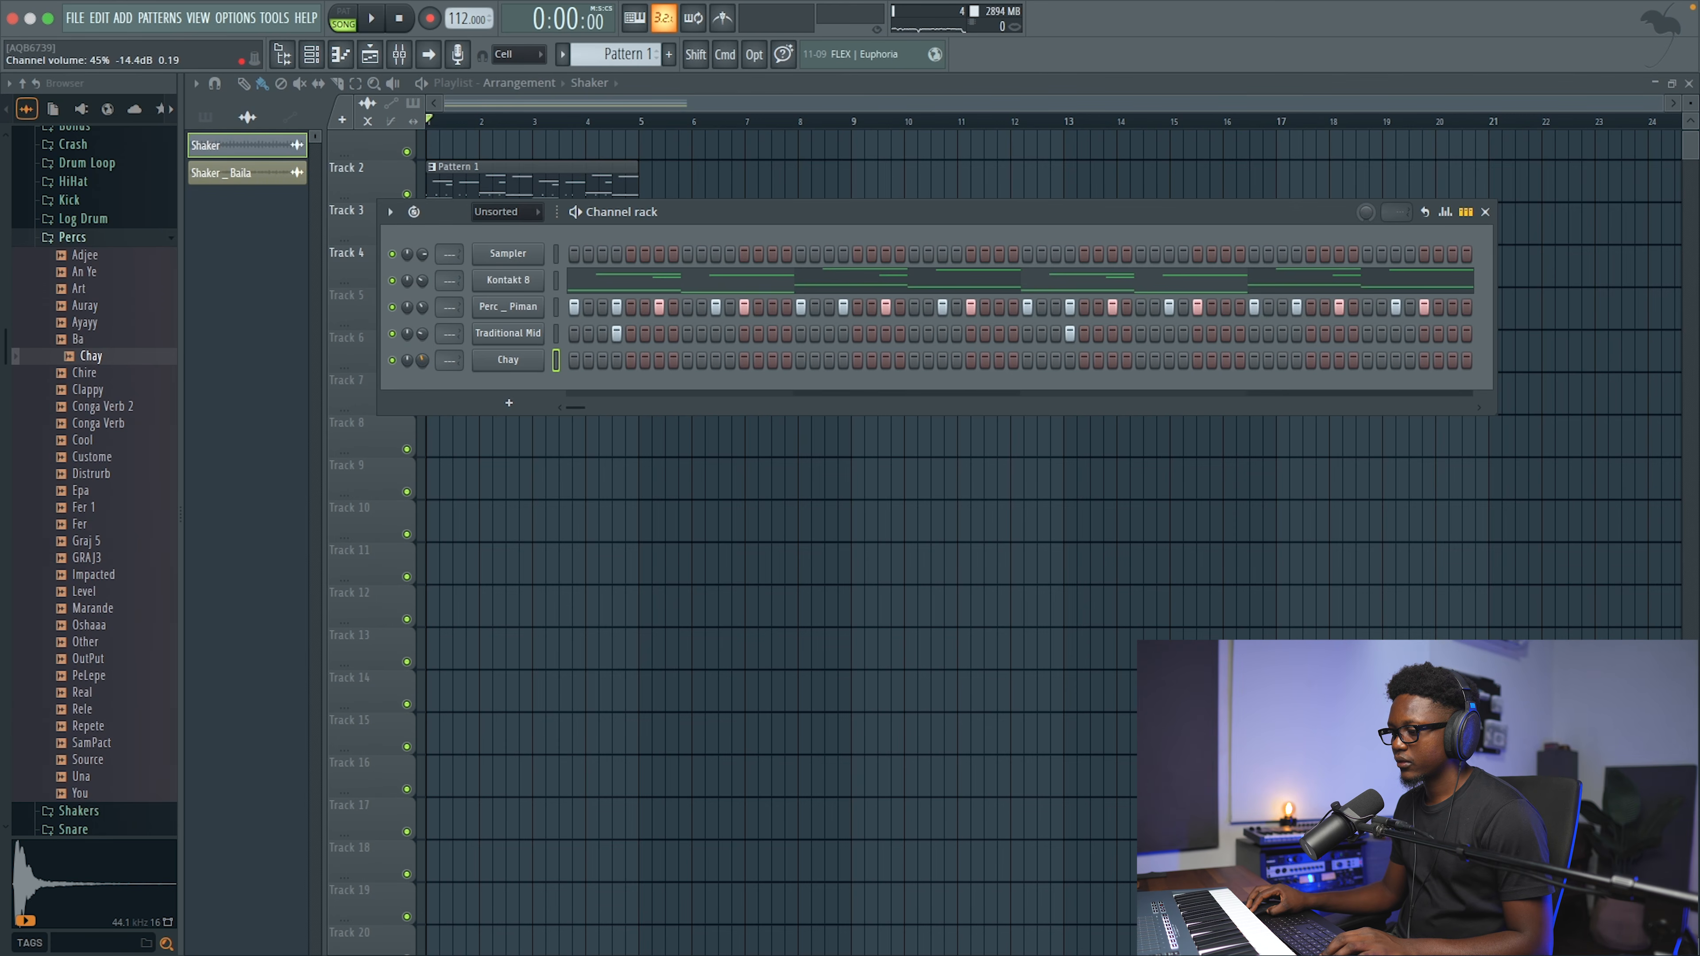
# Step: Preview more Percs samples, add Cool to the channel rack as a new channel and play the song
pyautogui.click(95, 391)
pyautogui.click(92, 324)
pyautogui.click(94, 443)
pyautogui.moveTo(493, 389); pyautogui.dragTo(494, 388)
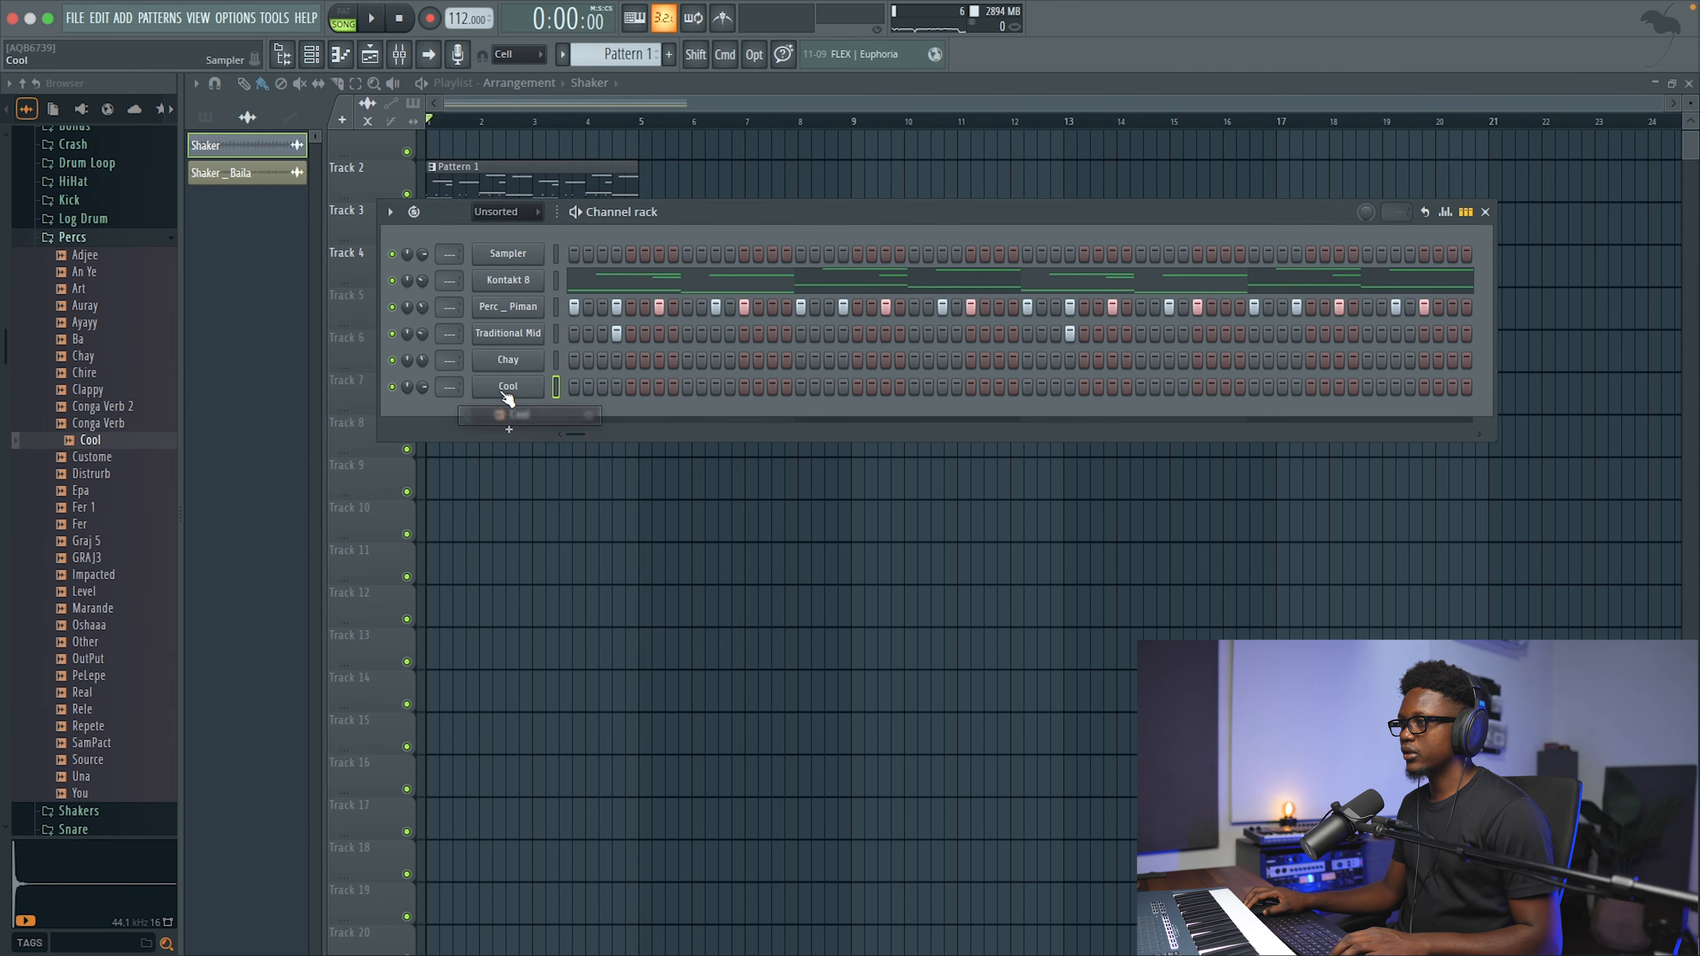
pyautogui.press('space')
pyautogui.press('space')
pyautogui.press('space')
# Step: Program a Chay hit on step 7 and a Cool hit on step 11, and play the song
pyautogui.click(660, 392)
pyautogui.rightClick(661, 392)
pyautogui.press('space')
pyautogui.press('space')
pyautogui.click(660, 364)
pyautogui.click(717, 387)
pyautogui.press('space')
pyautogui.press('space')
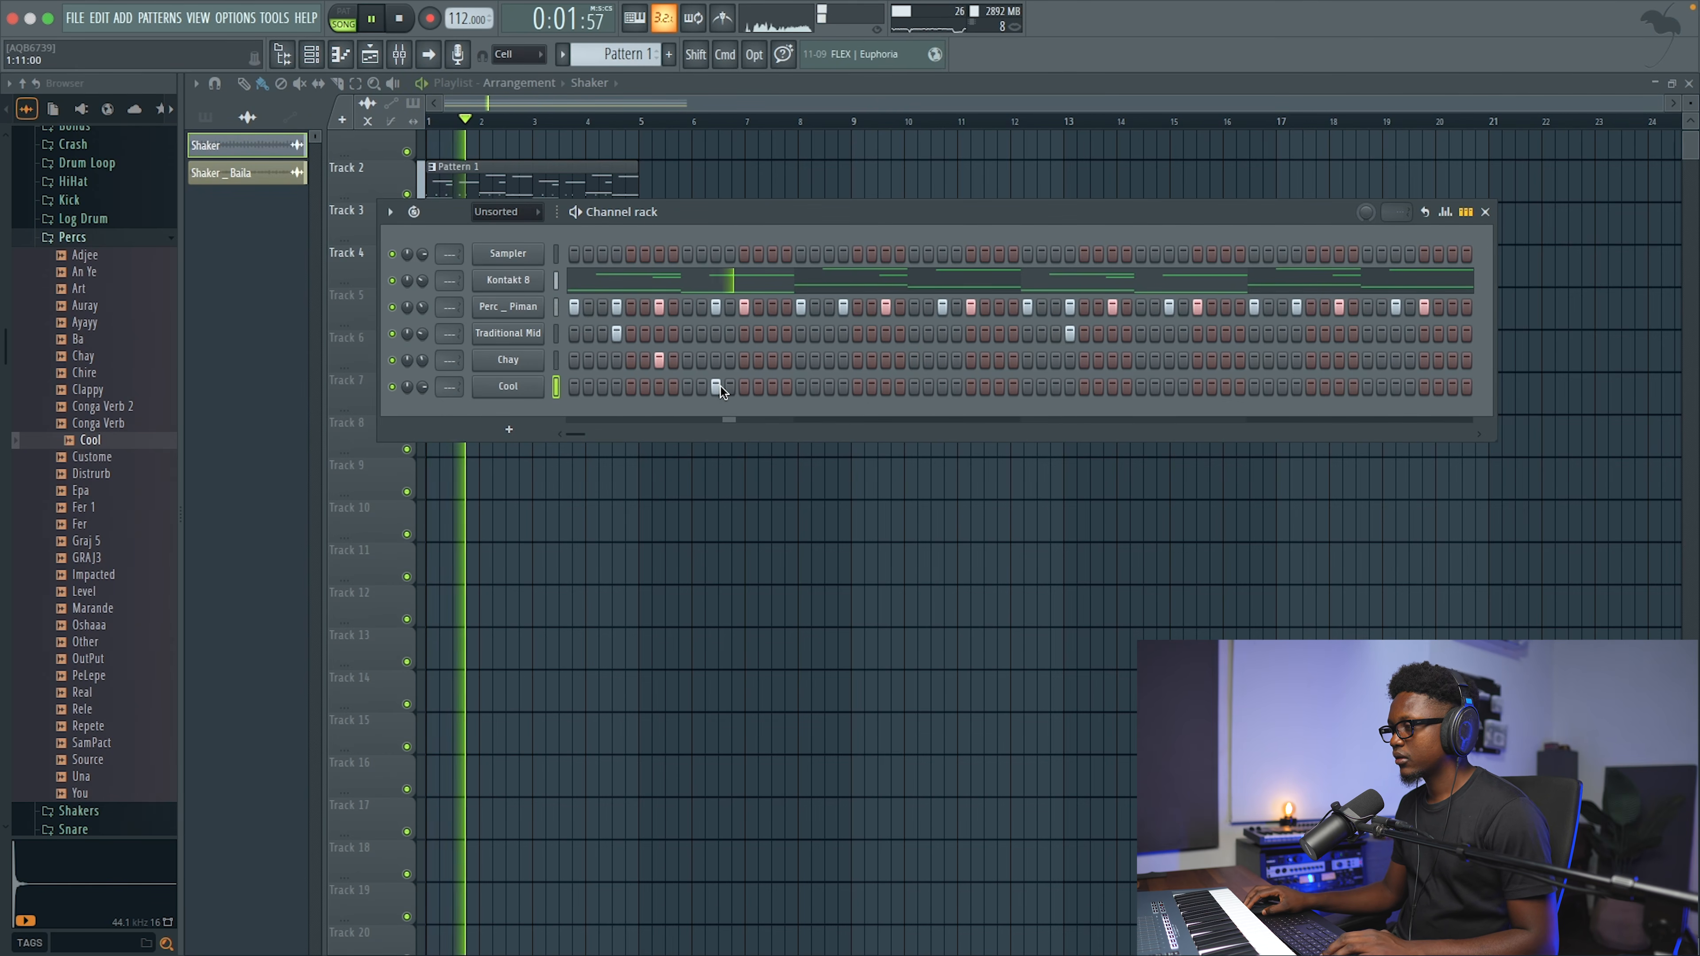
pyautogui.press('space')
pyautogui.press('space')
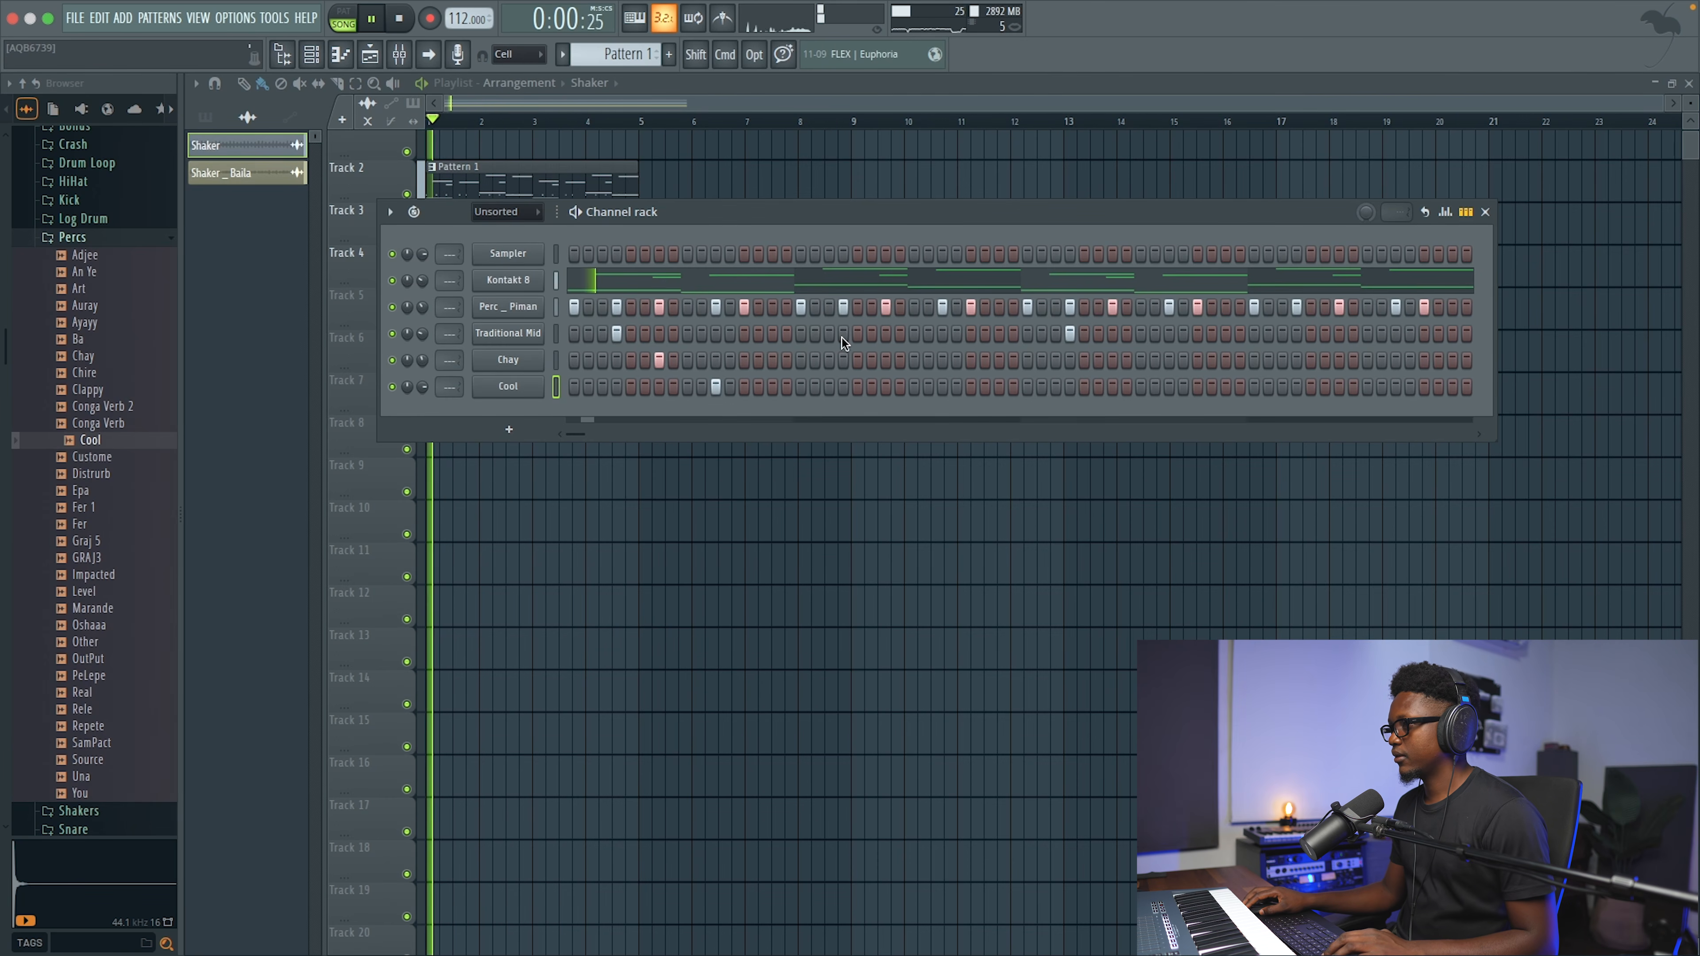
# Step: Repeat the hits in the remaining three bars, with Chay on steps 23, 39 and 55 and Cool on steps 27, 43 and 59
pyautogui.click(887, 362)
pyautogui.click(942, 387)
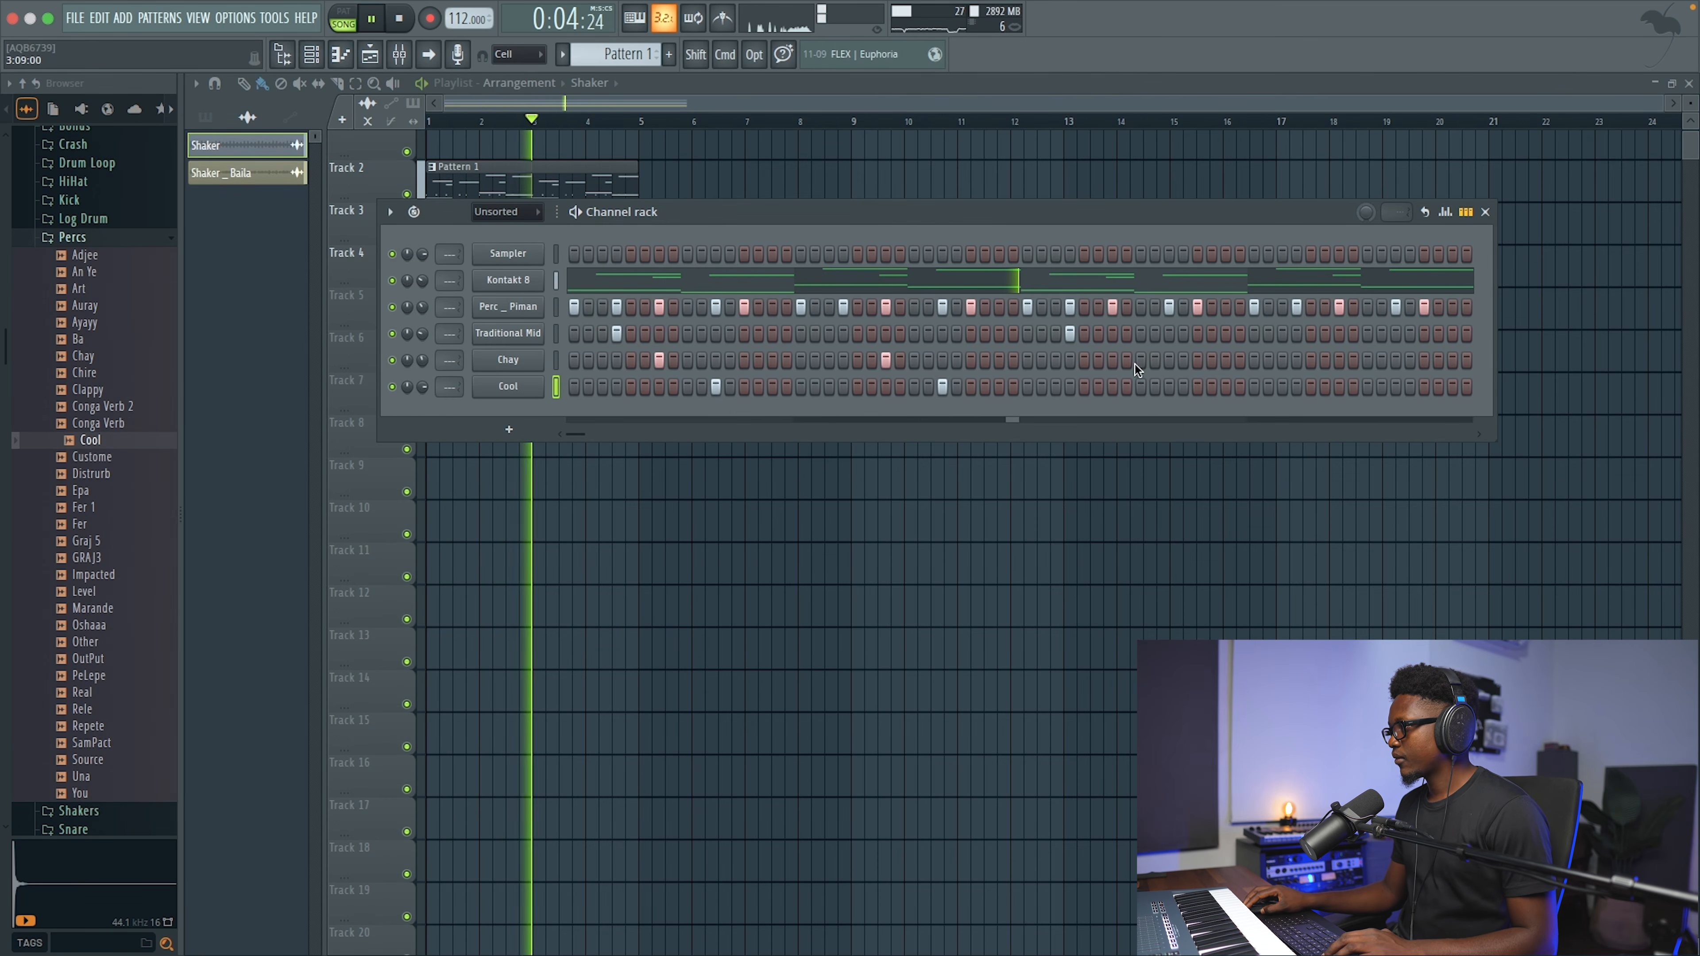
pyautogui.click(1113, 361)
pyautogui.click(1169, 387)
pyautogui.click(1339, 361)
pyautogui.click(1396, 387)
pyautogui.press('space')
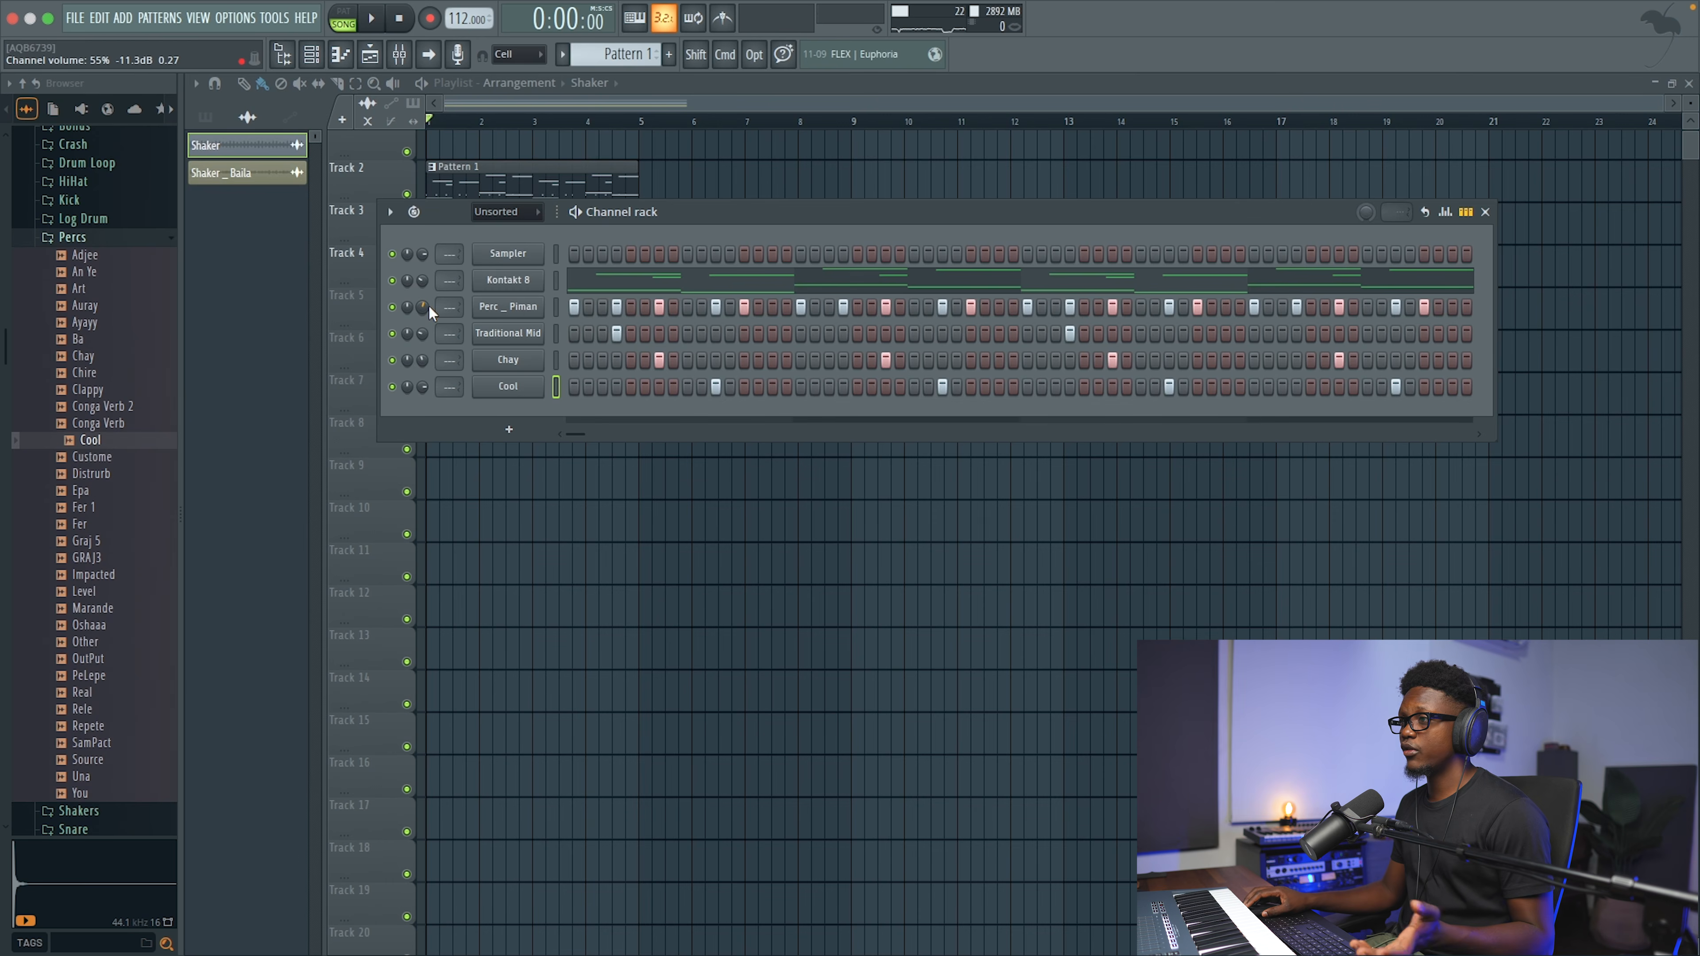
# Step: Pan the Cool channel about 37% right in its channel settings
pyautogui.click(532, 392)
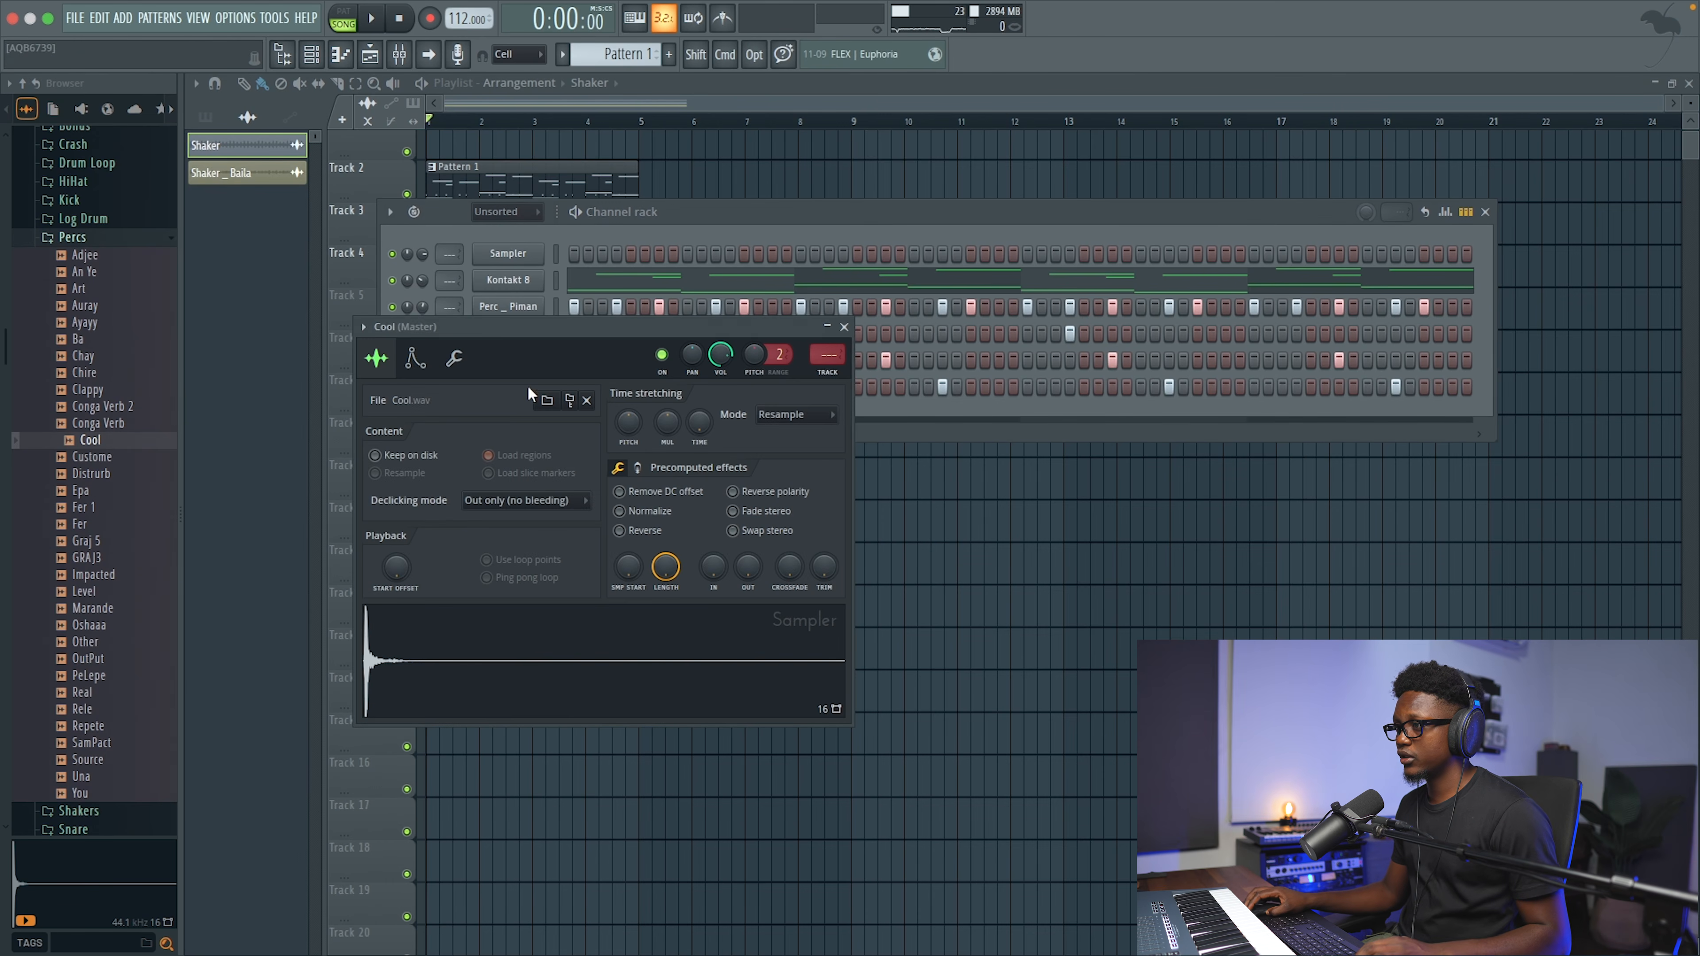
pyautogui.click(844, 327)
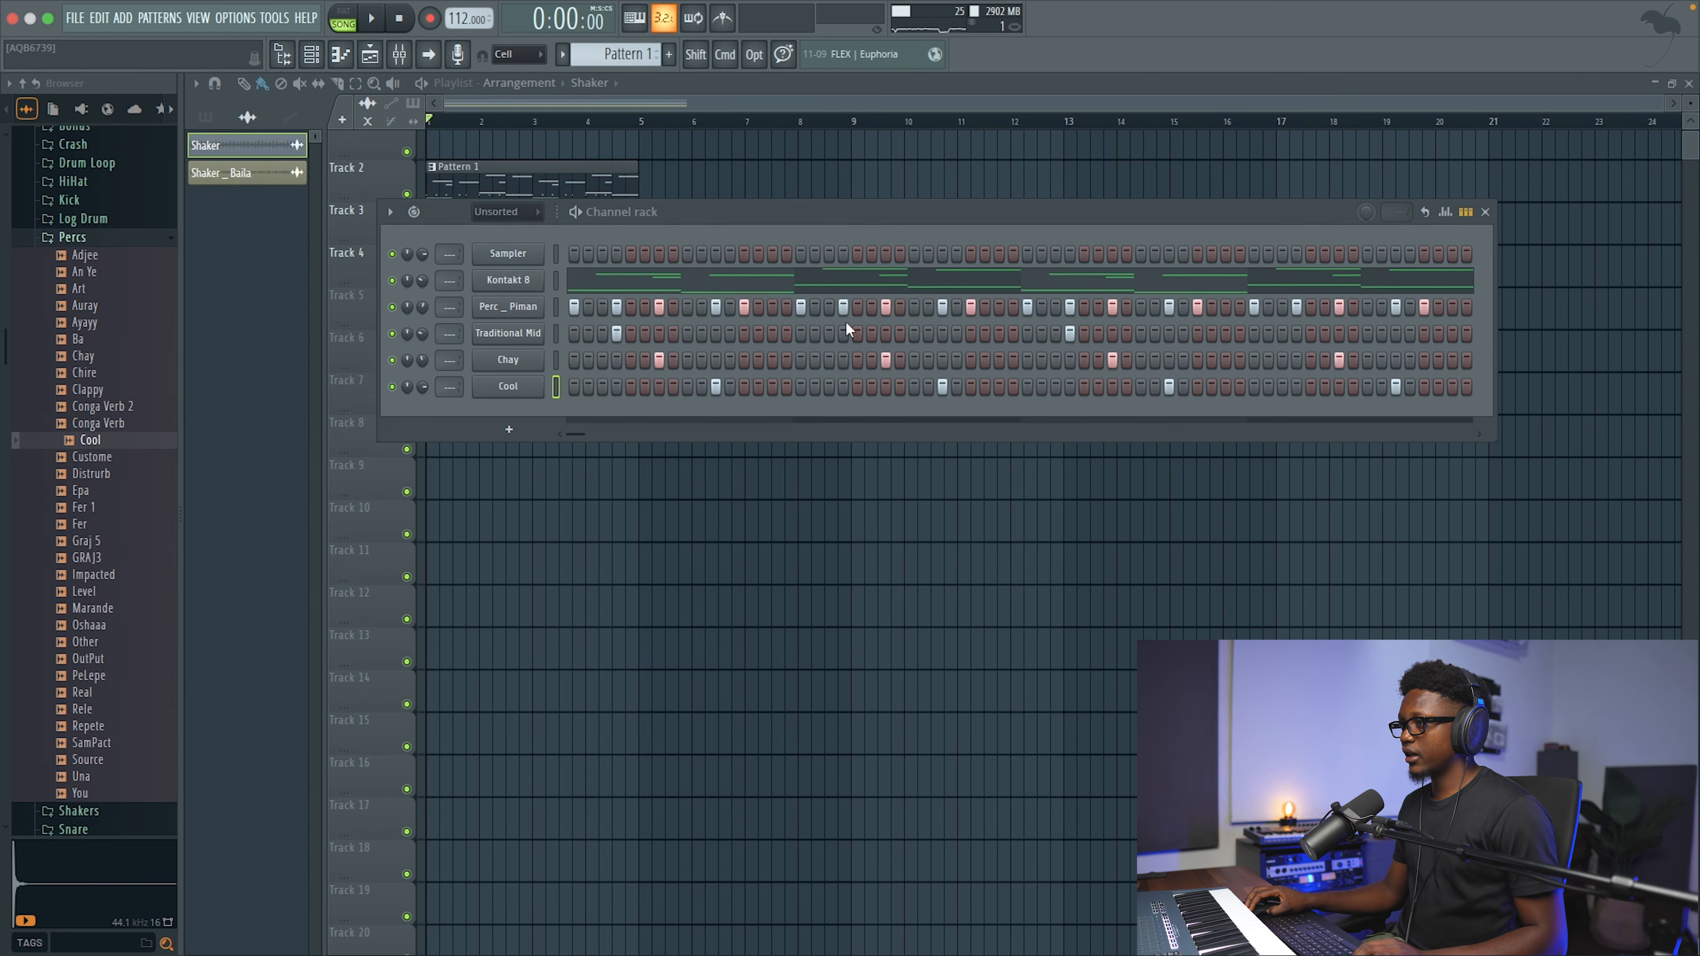
pyautogui.click(505, 387)
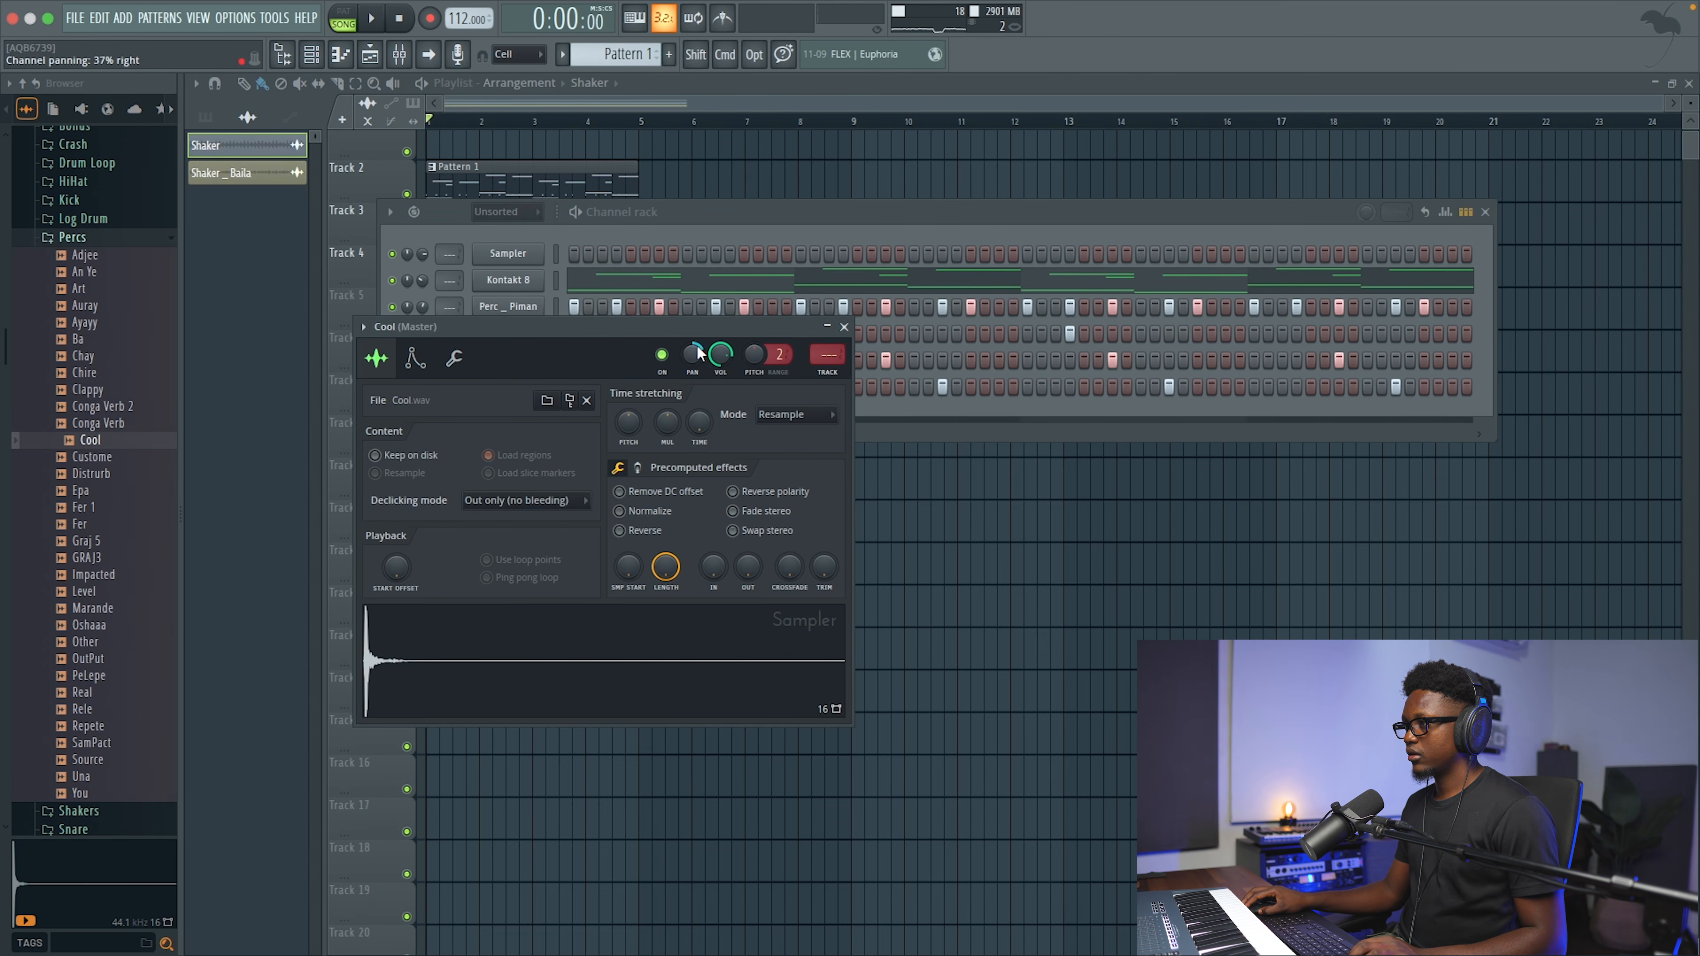
pyautogui.click(844, 326)
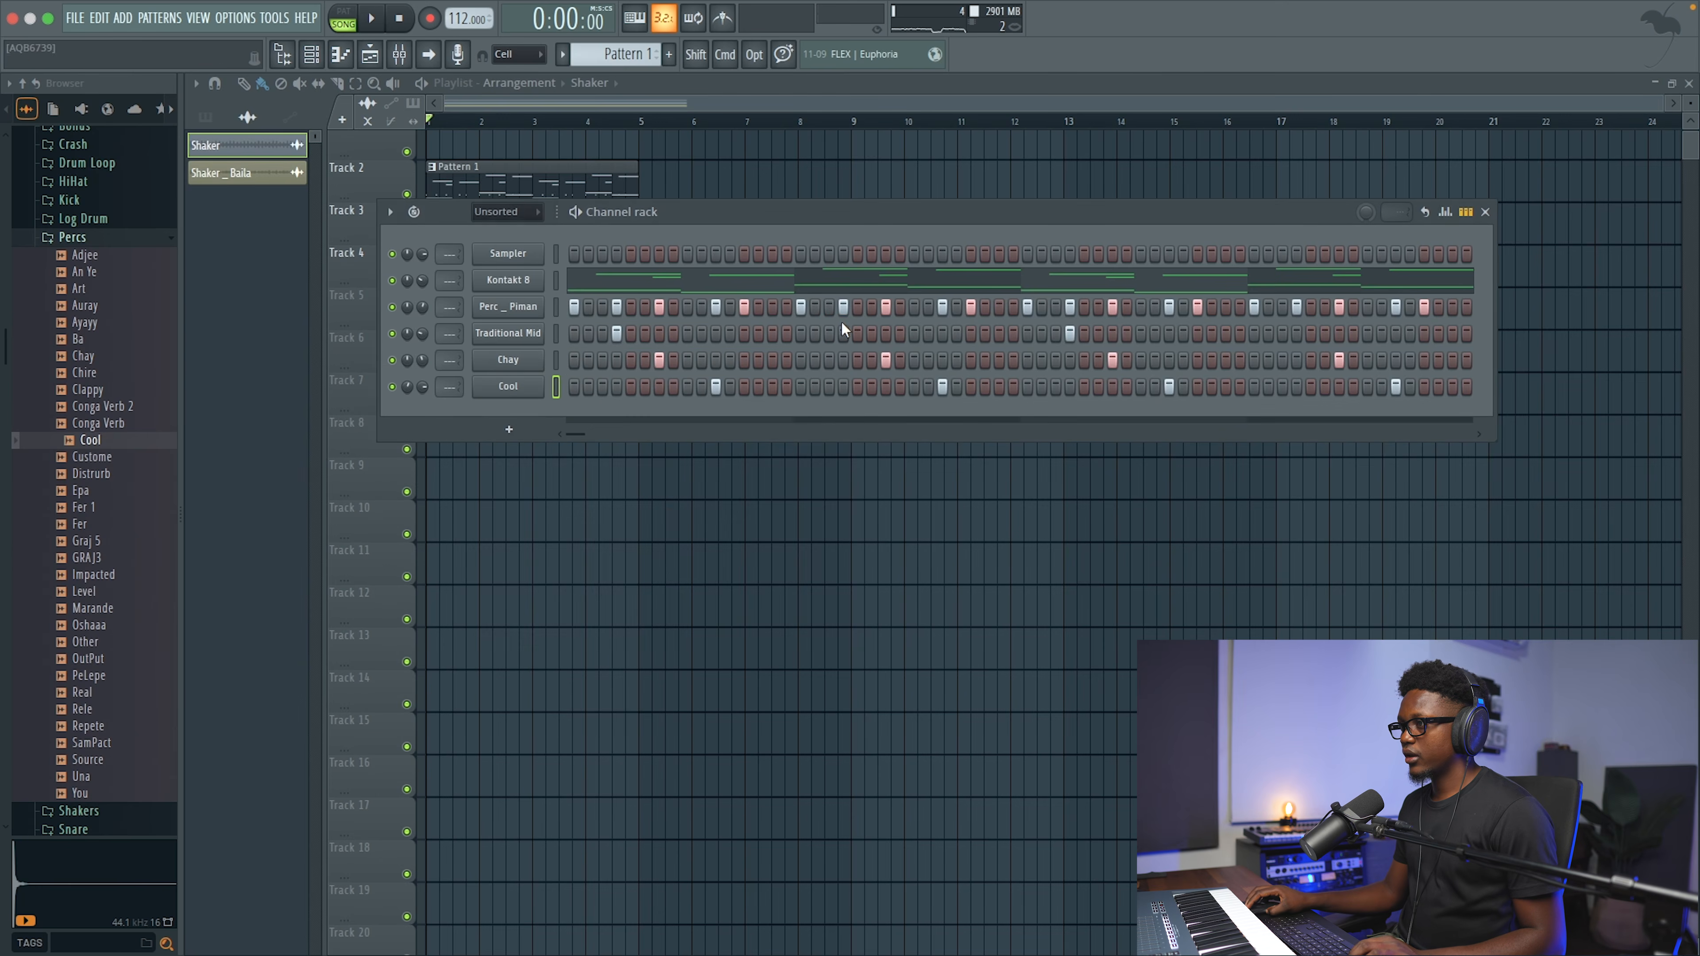
# Step: Transpose all the Cool notes down to F4 in the piano roll, play the result and return to the playlist
pyautogui.rightClick(539, 395)
pyautogui.click(607, 395)
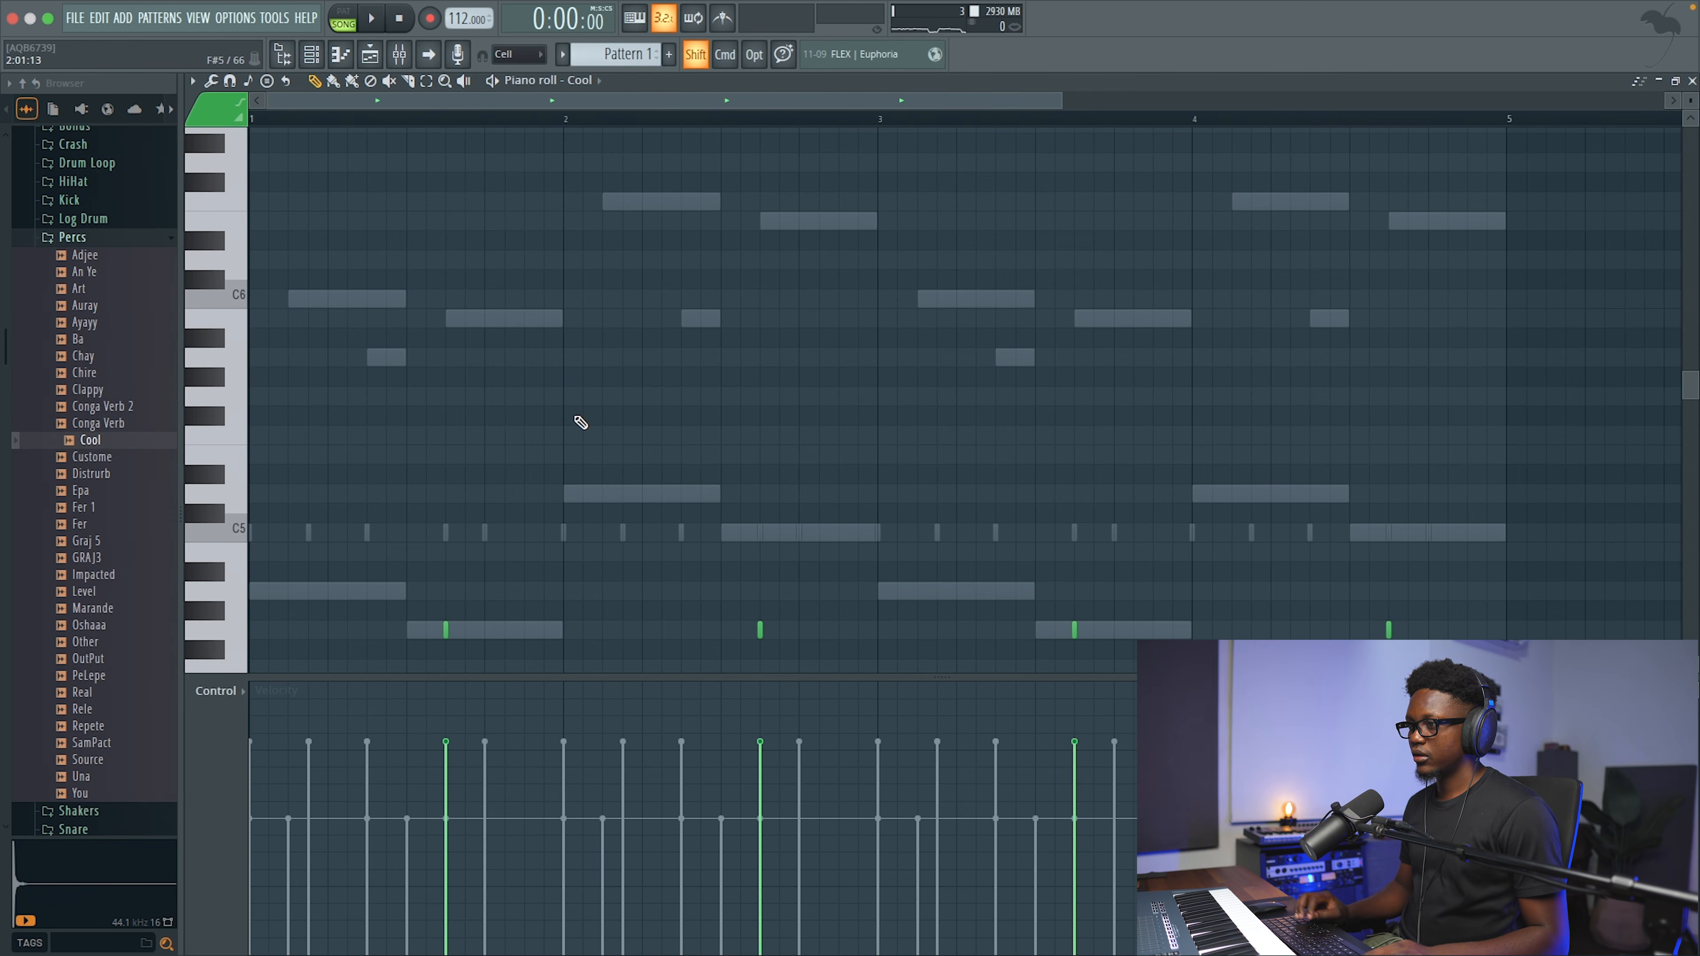
pyautogui.press('space')
pyautogui.scroll(-6, 572, 418)
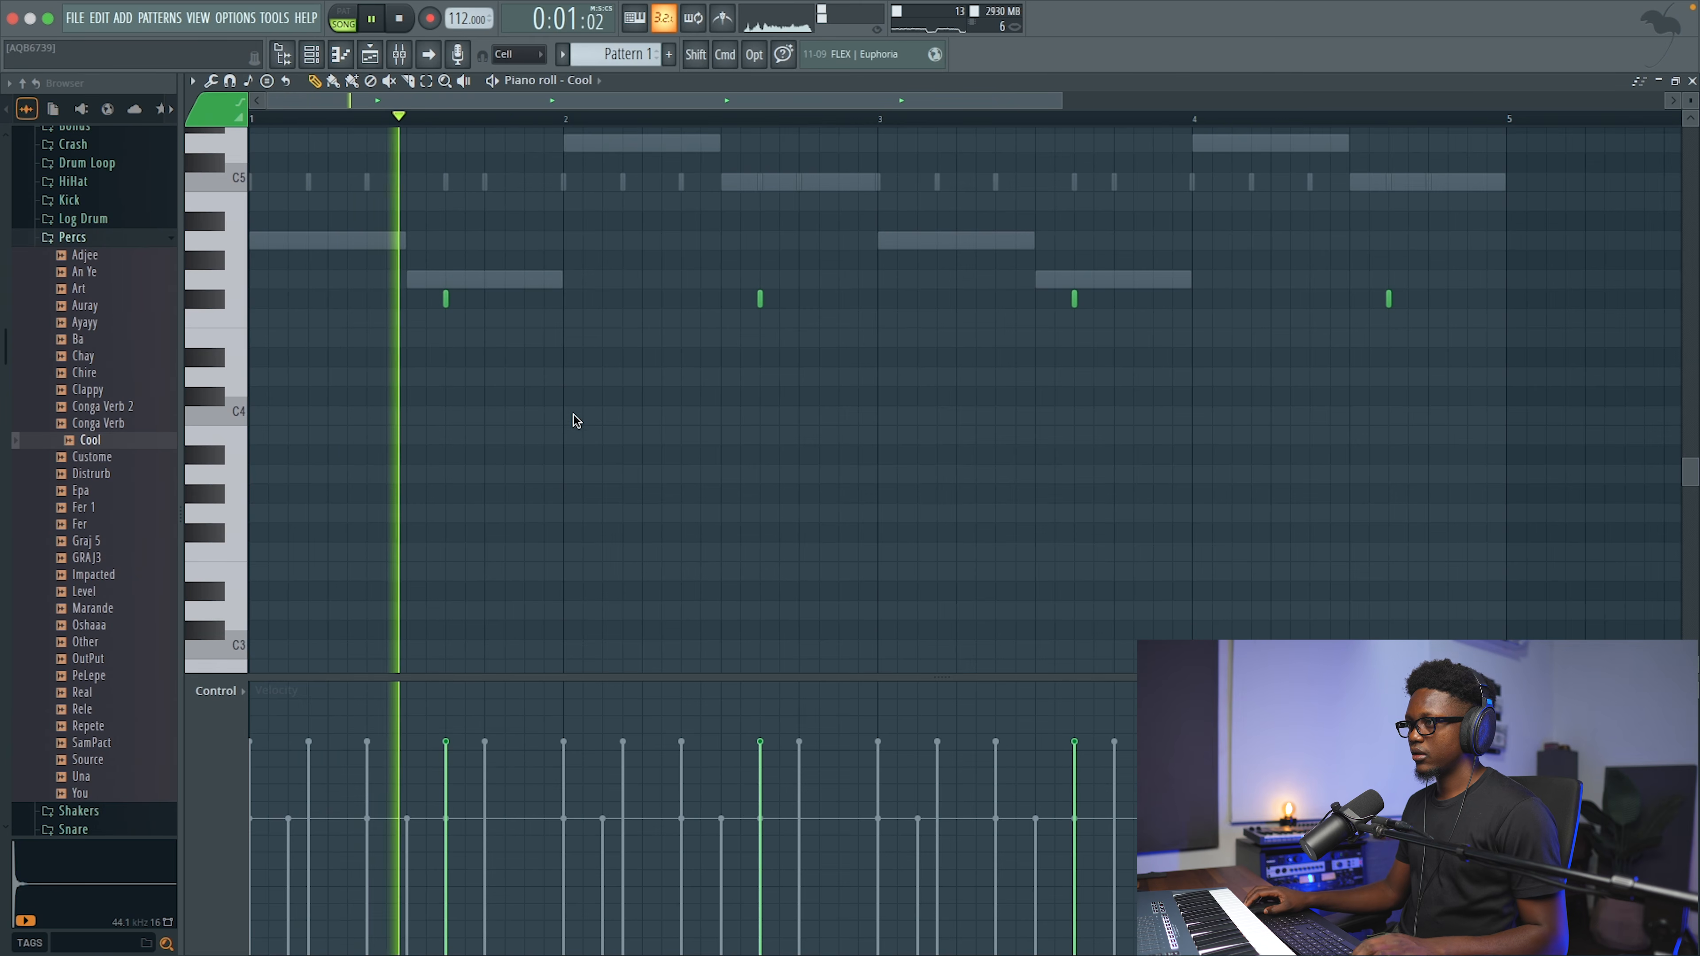
pyautogui.hotkey('shift', 'Down')
pyautogui.press('space')
pyautogui.press('space')
pyautogui.press('space')
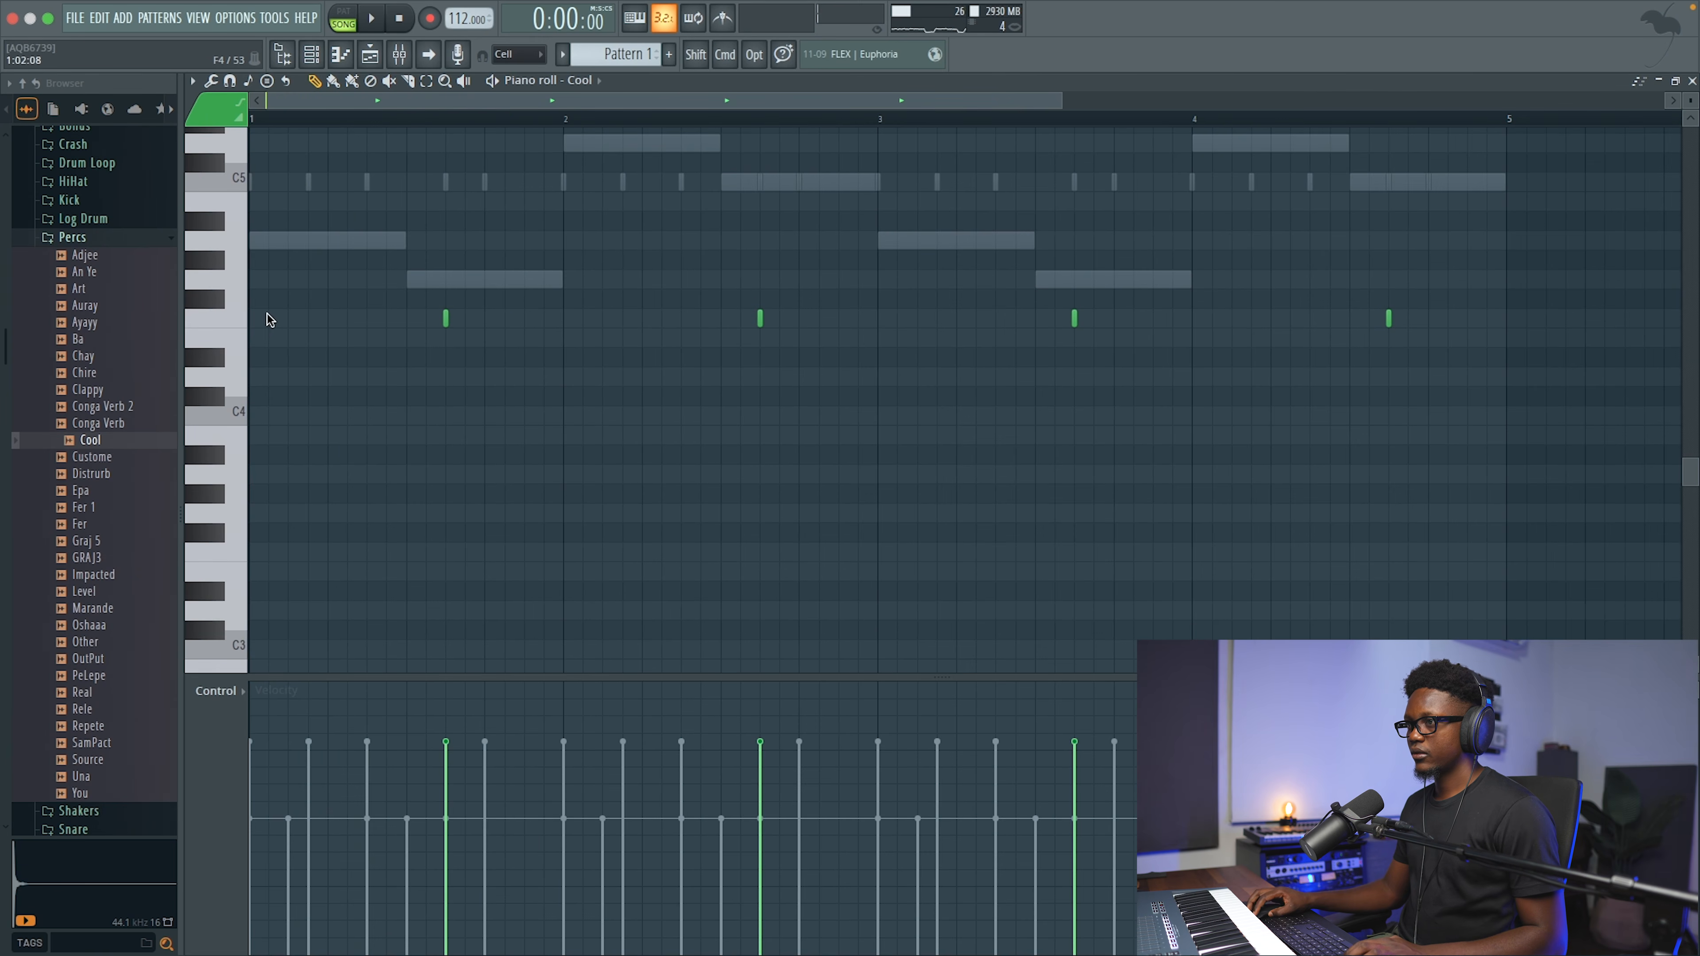
pyautogui.press('space')
pyautogui.press('F5')
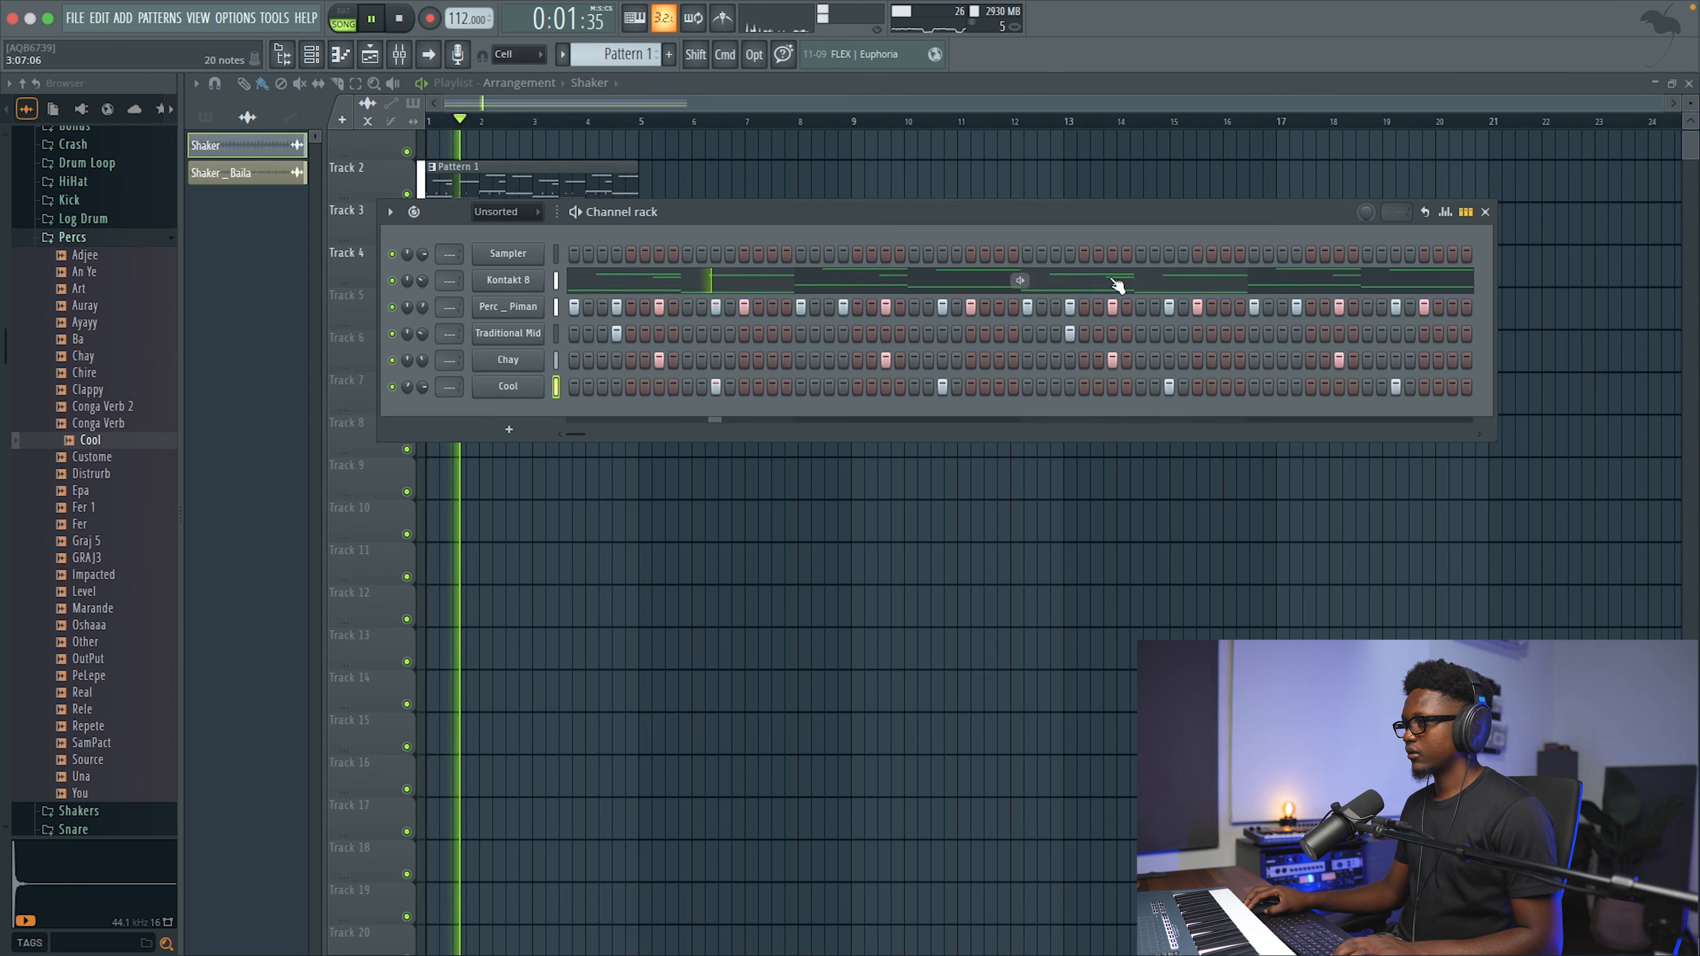
# Step: Route the Cool channel to mixer insert 1, load Fruity Reeverb 2 in its first effect slot and play the song
pyautogui.click(510, 387)
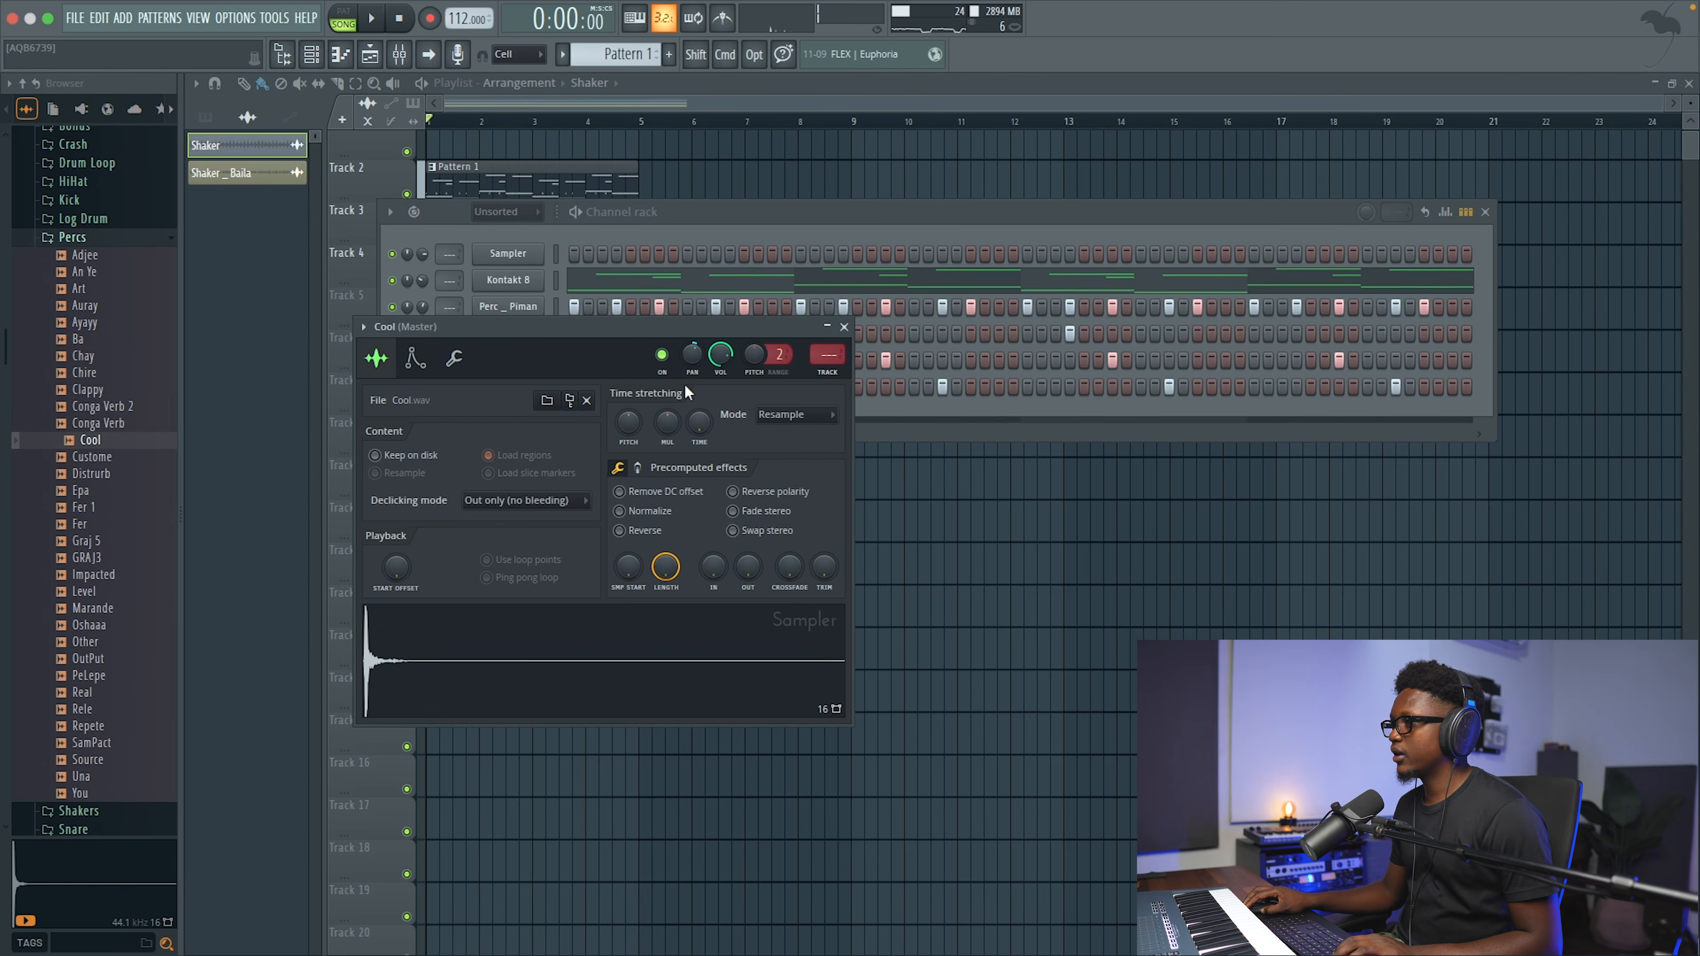
pyautogui.click(839, 375)
pyautogui.click(1536, 141)
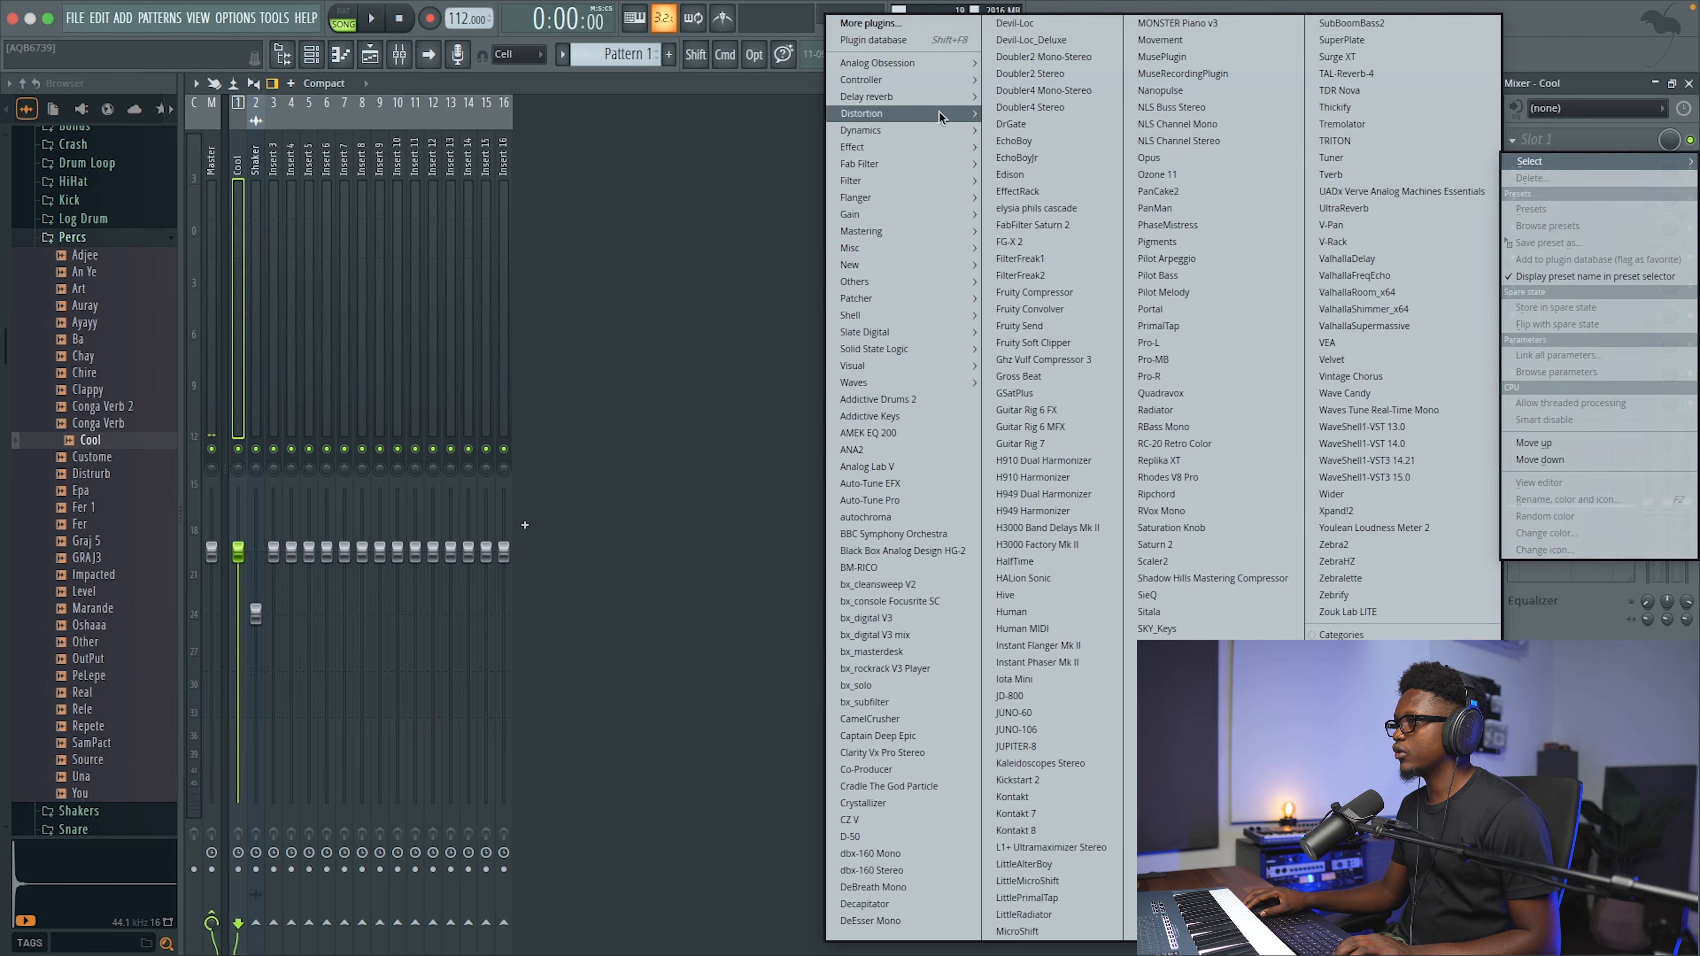
pyautogui.click(756, 163)
pyautogui.press('space')
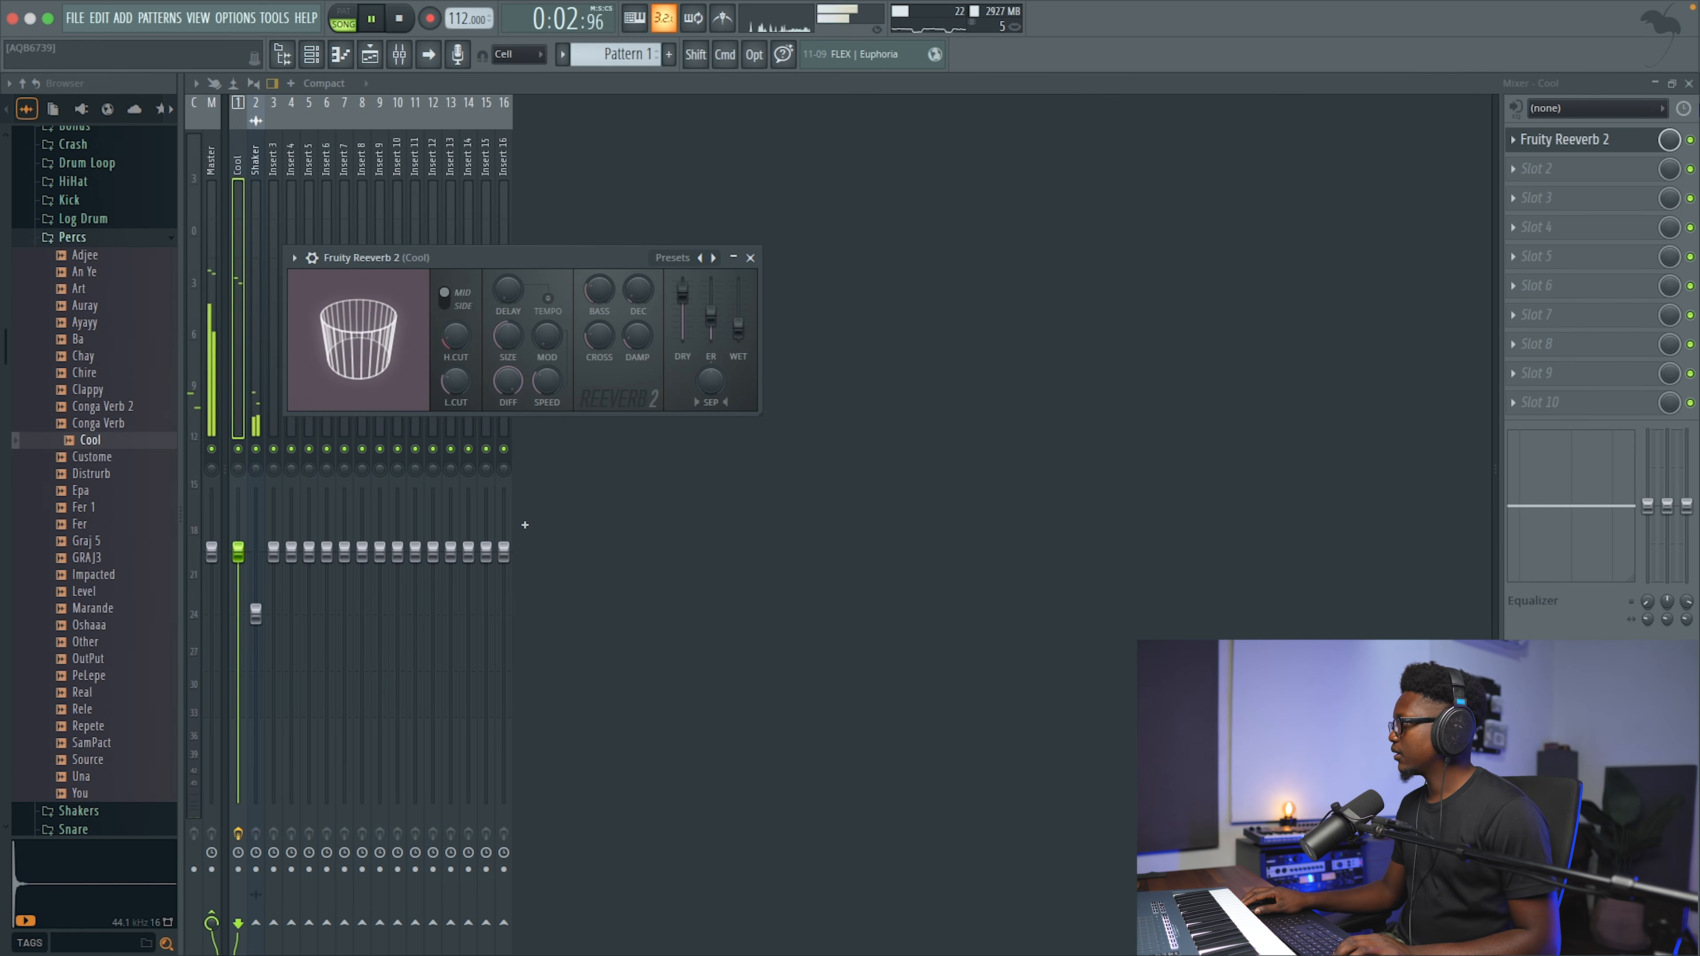
pyautogui.press('F9')
pyautogui.click(751, 258)
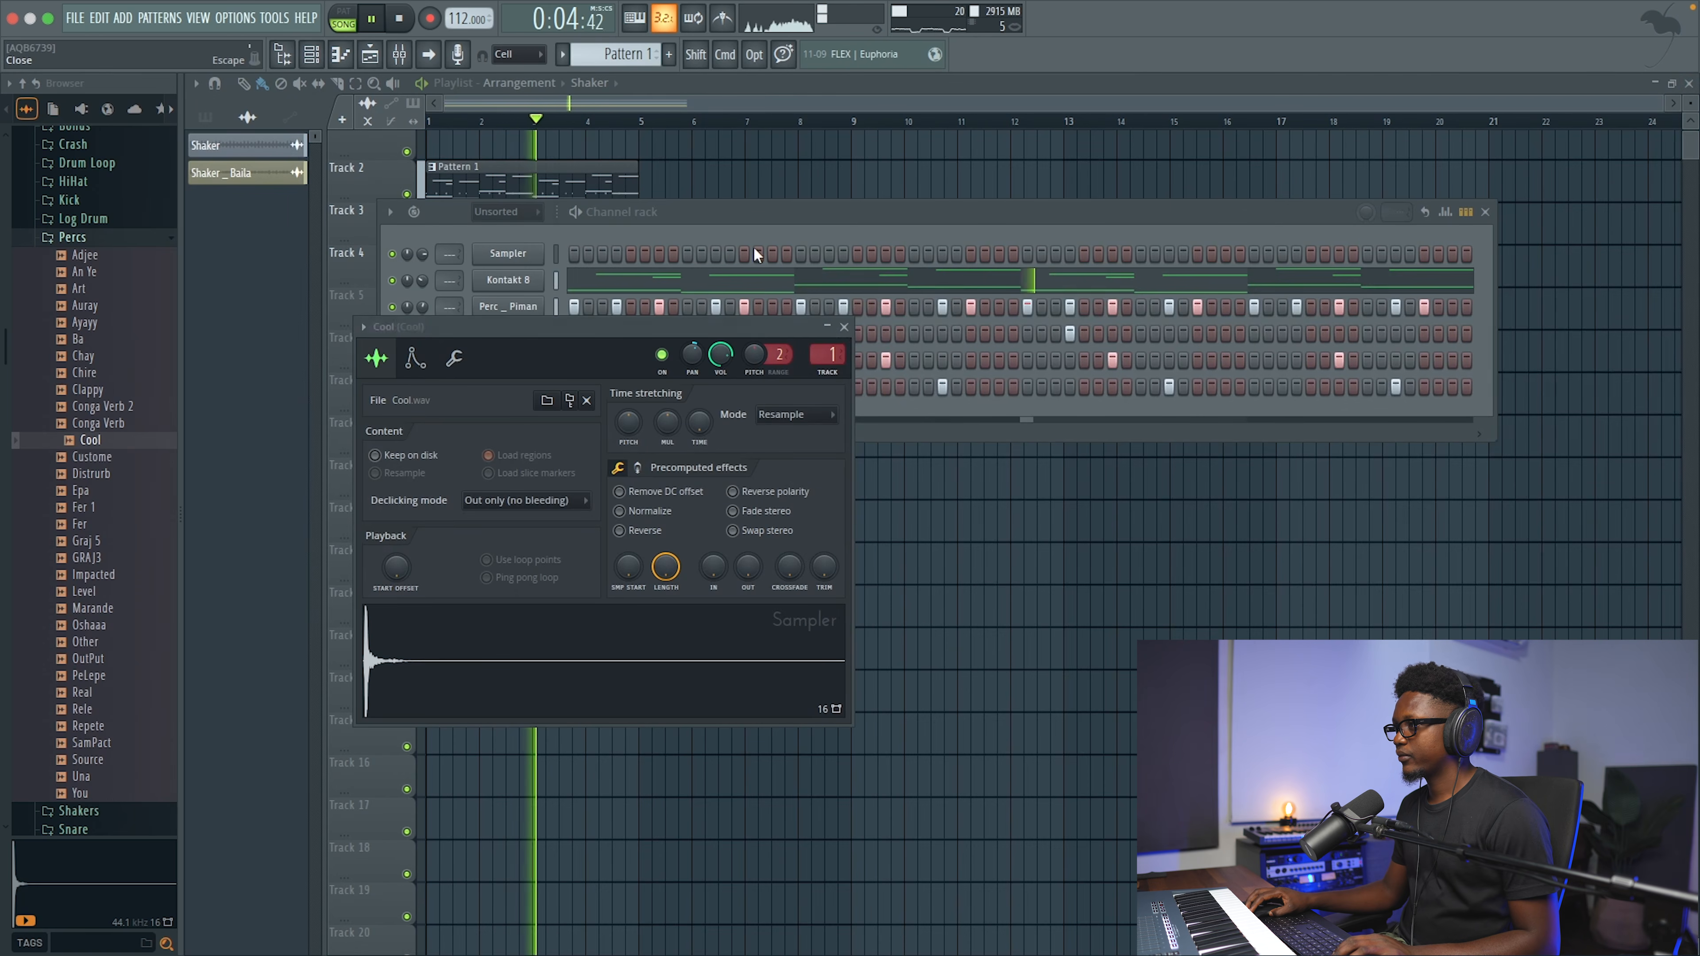
pyautogui.click(844, 326)
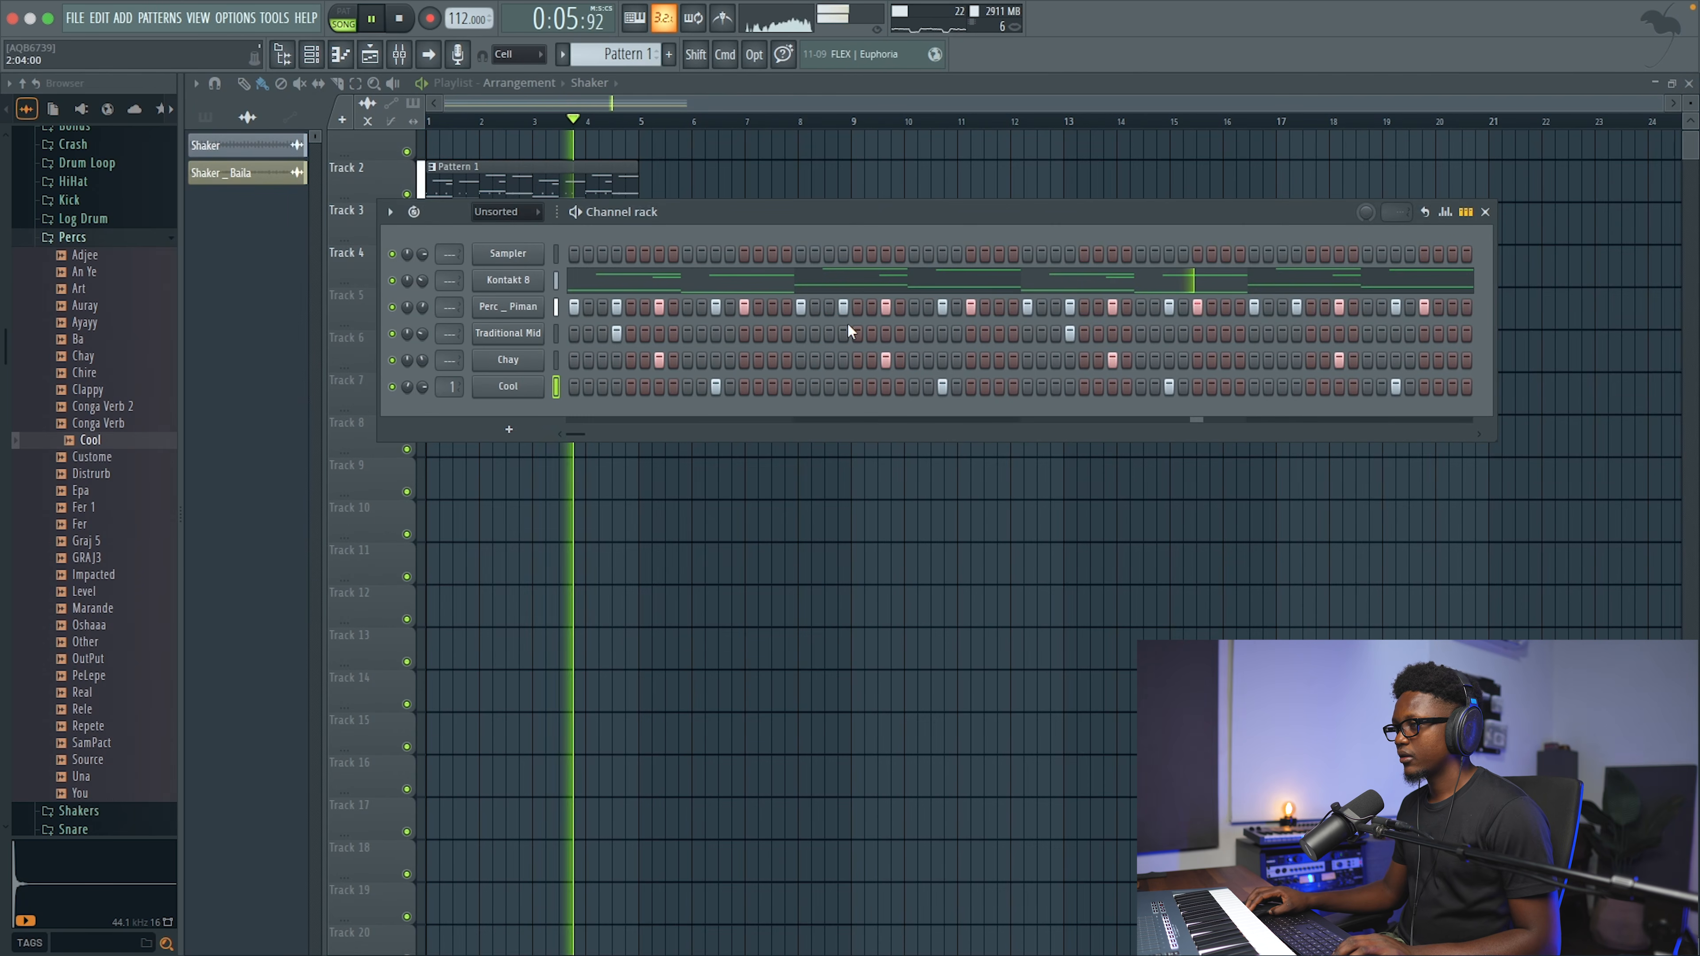
pyautogui.click(509, 387)
pyautogui.press('space')
pyautogui.click(845, 327)
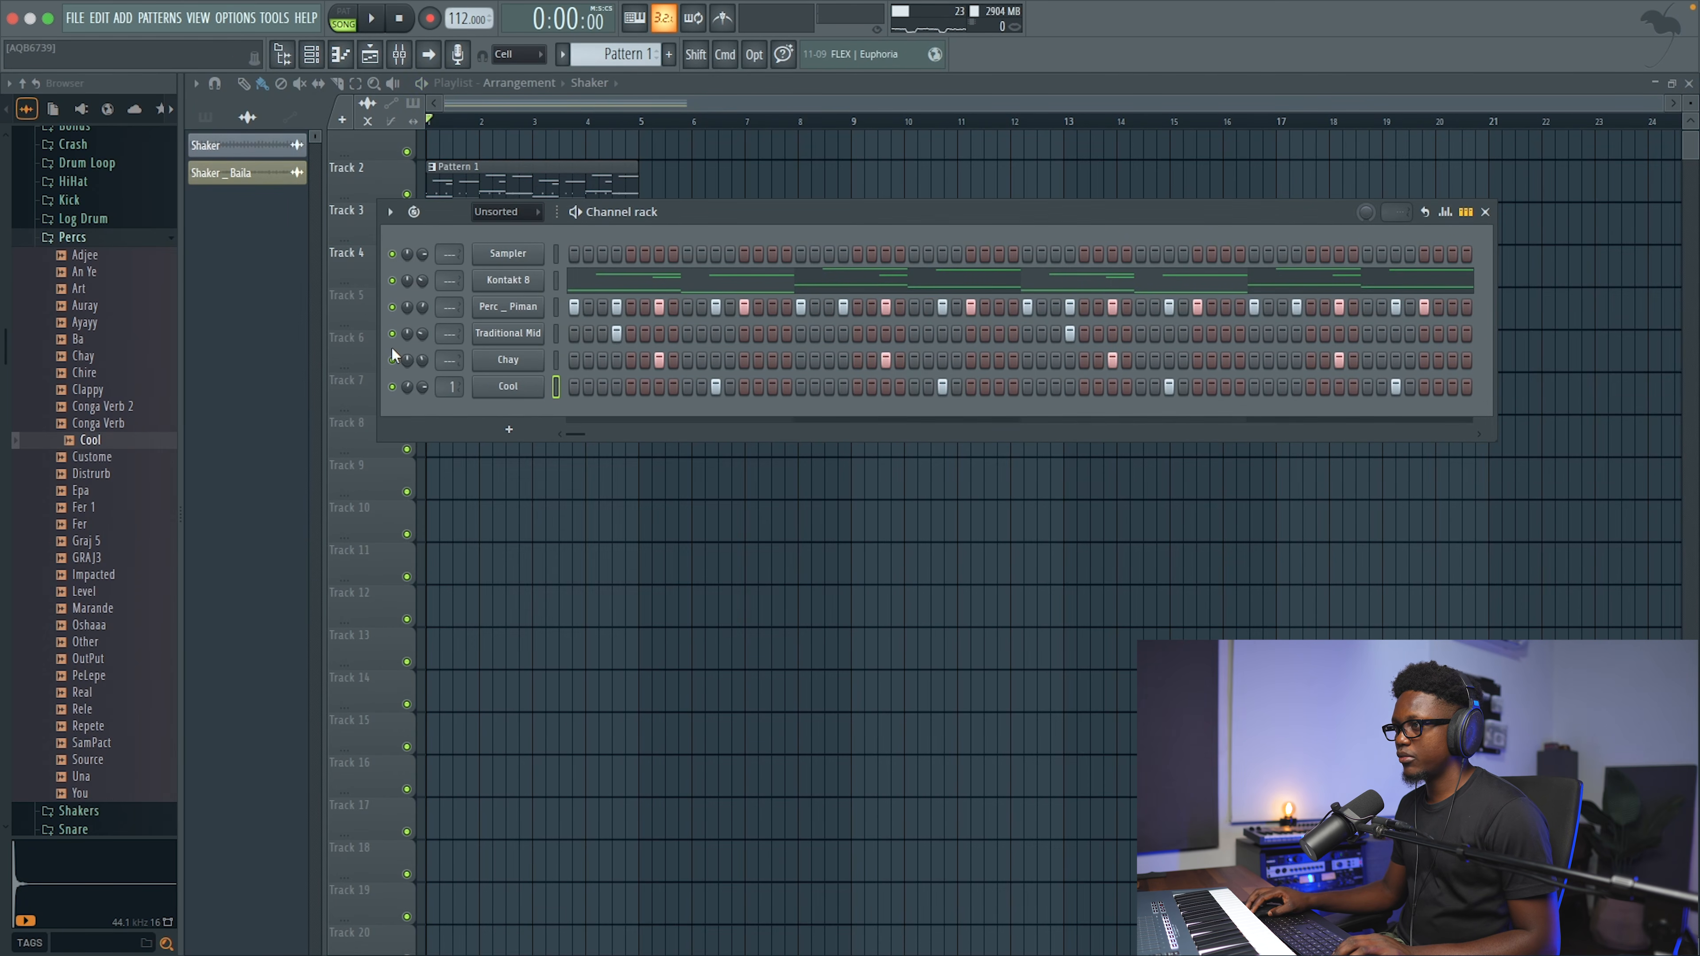
# Step: Route the Perc _ Piman channel to mixer insert 3, load Vintage Chorus in its first effect slot and play the song
pyautogui.click(509, 307)
pyautogui.click(712, 258)
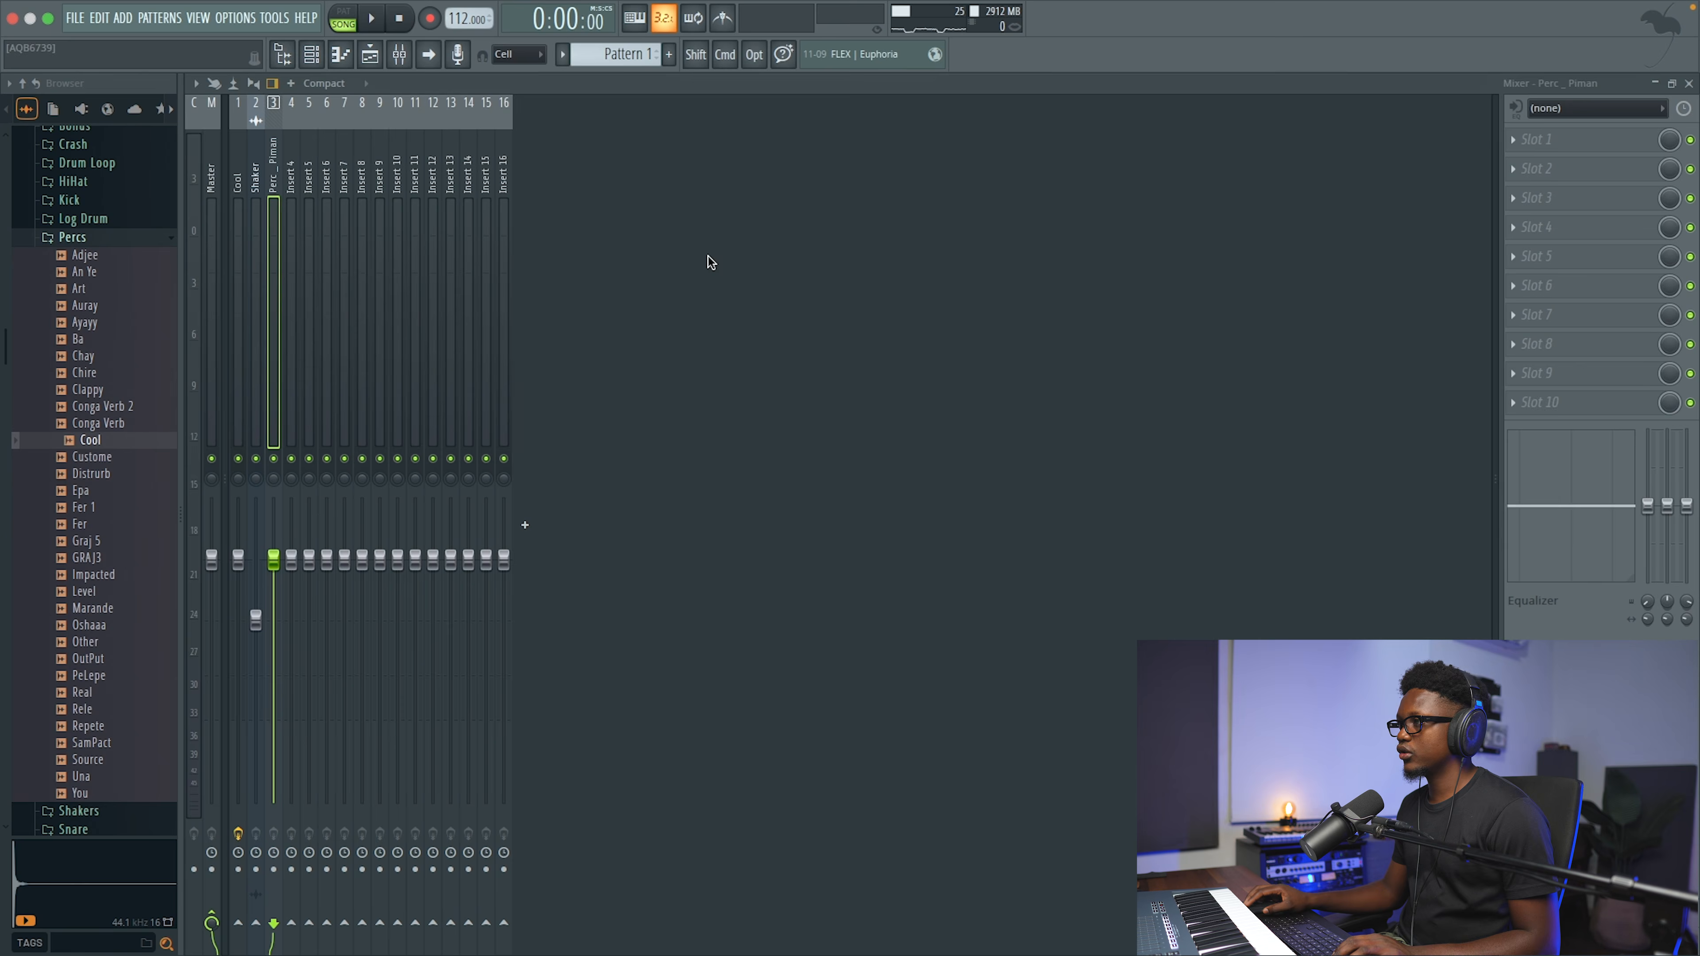
pyautogui.click(1562, 137)
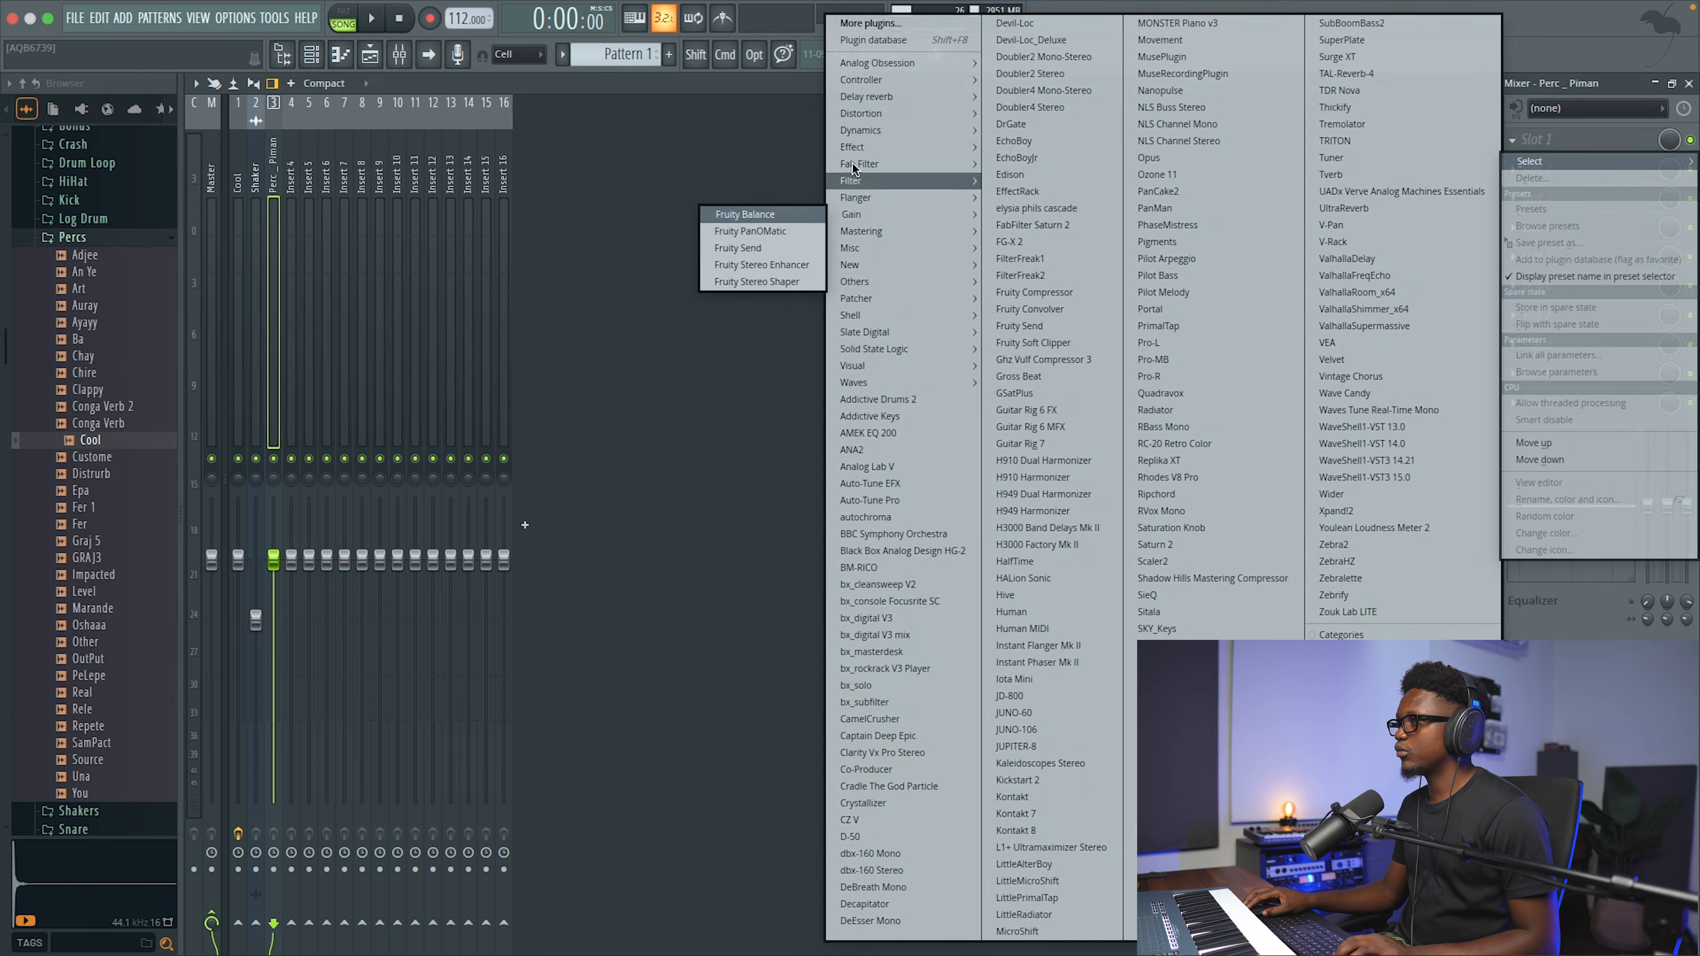
pyautogui.moveTo(886, 111)
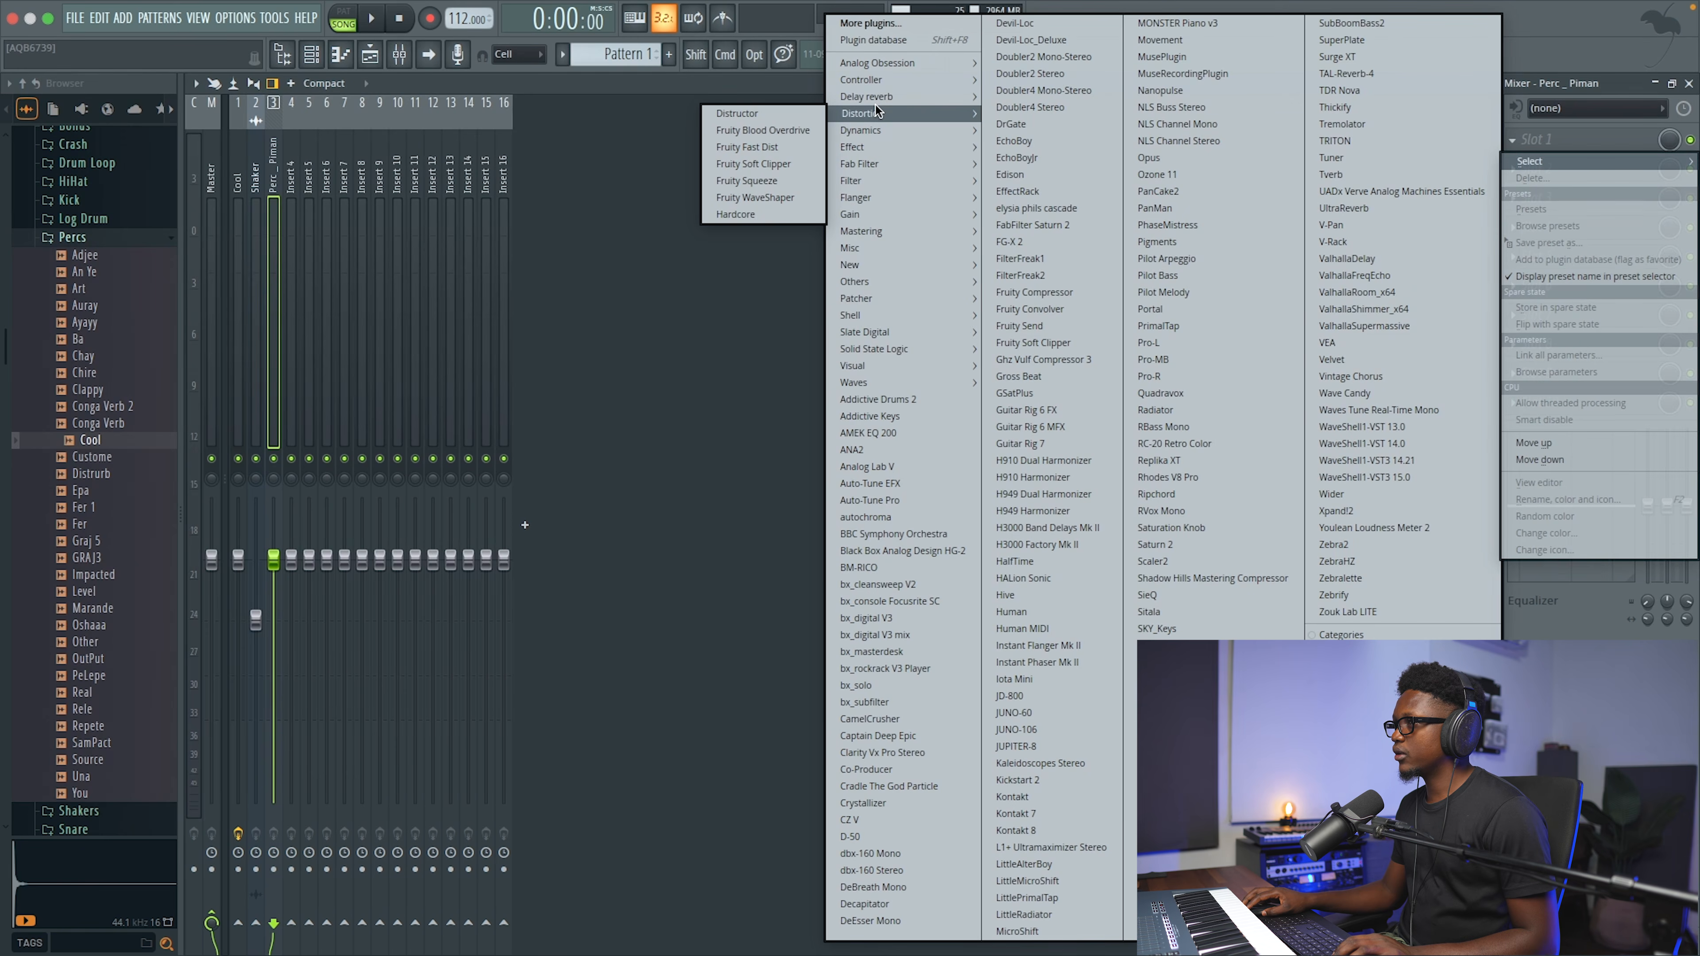
pyautogui.moveTo(849, 197)
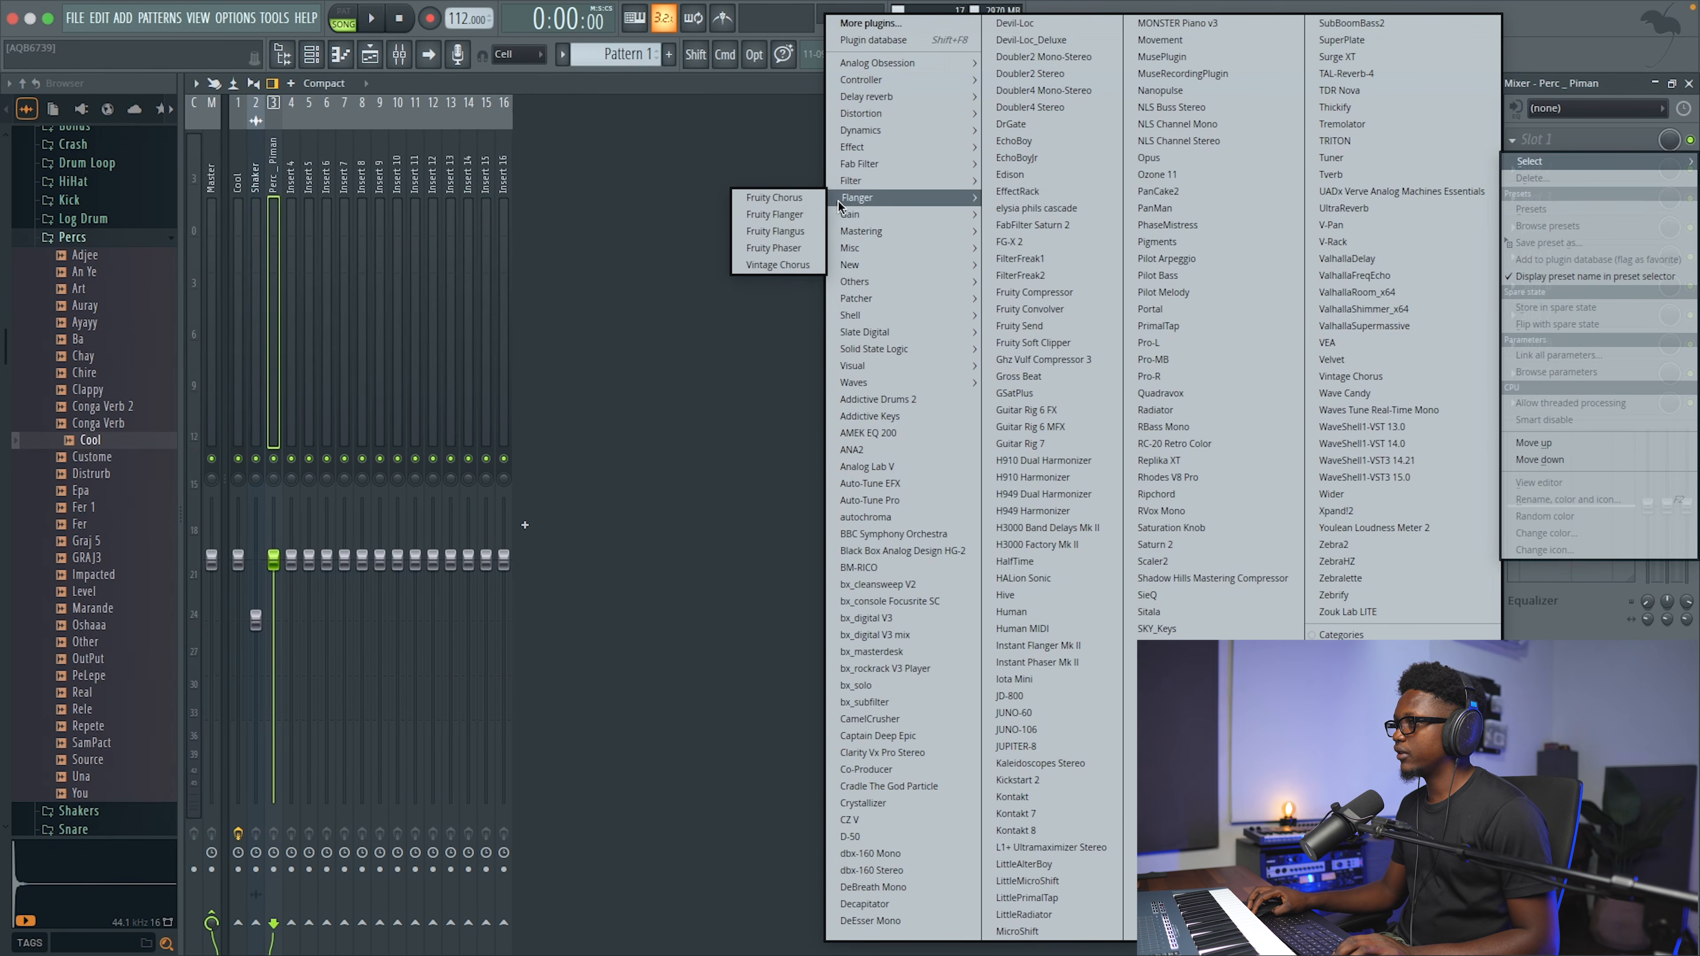
pyautogui.click(779, 265)
pyautogui.press('space')
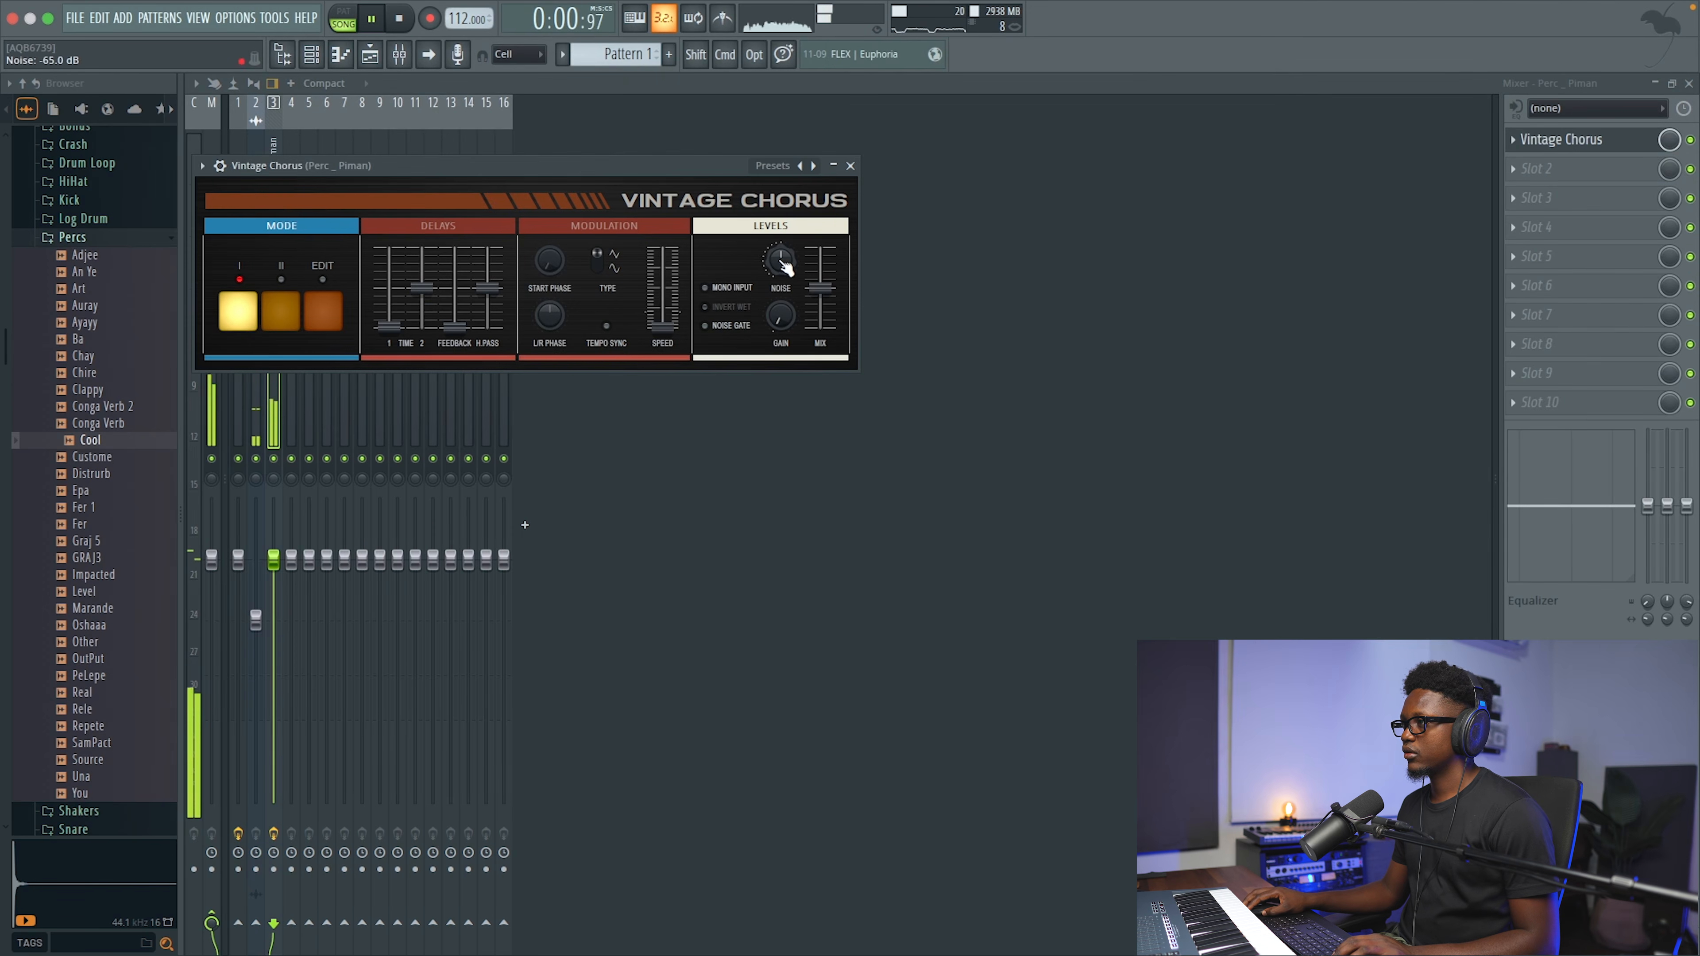
pyautogui.click(850, 166)
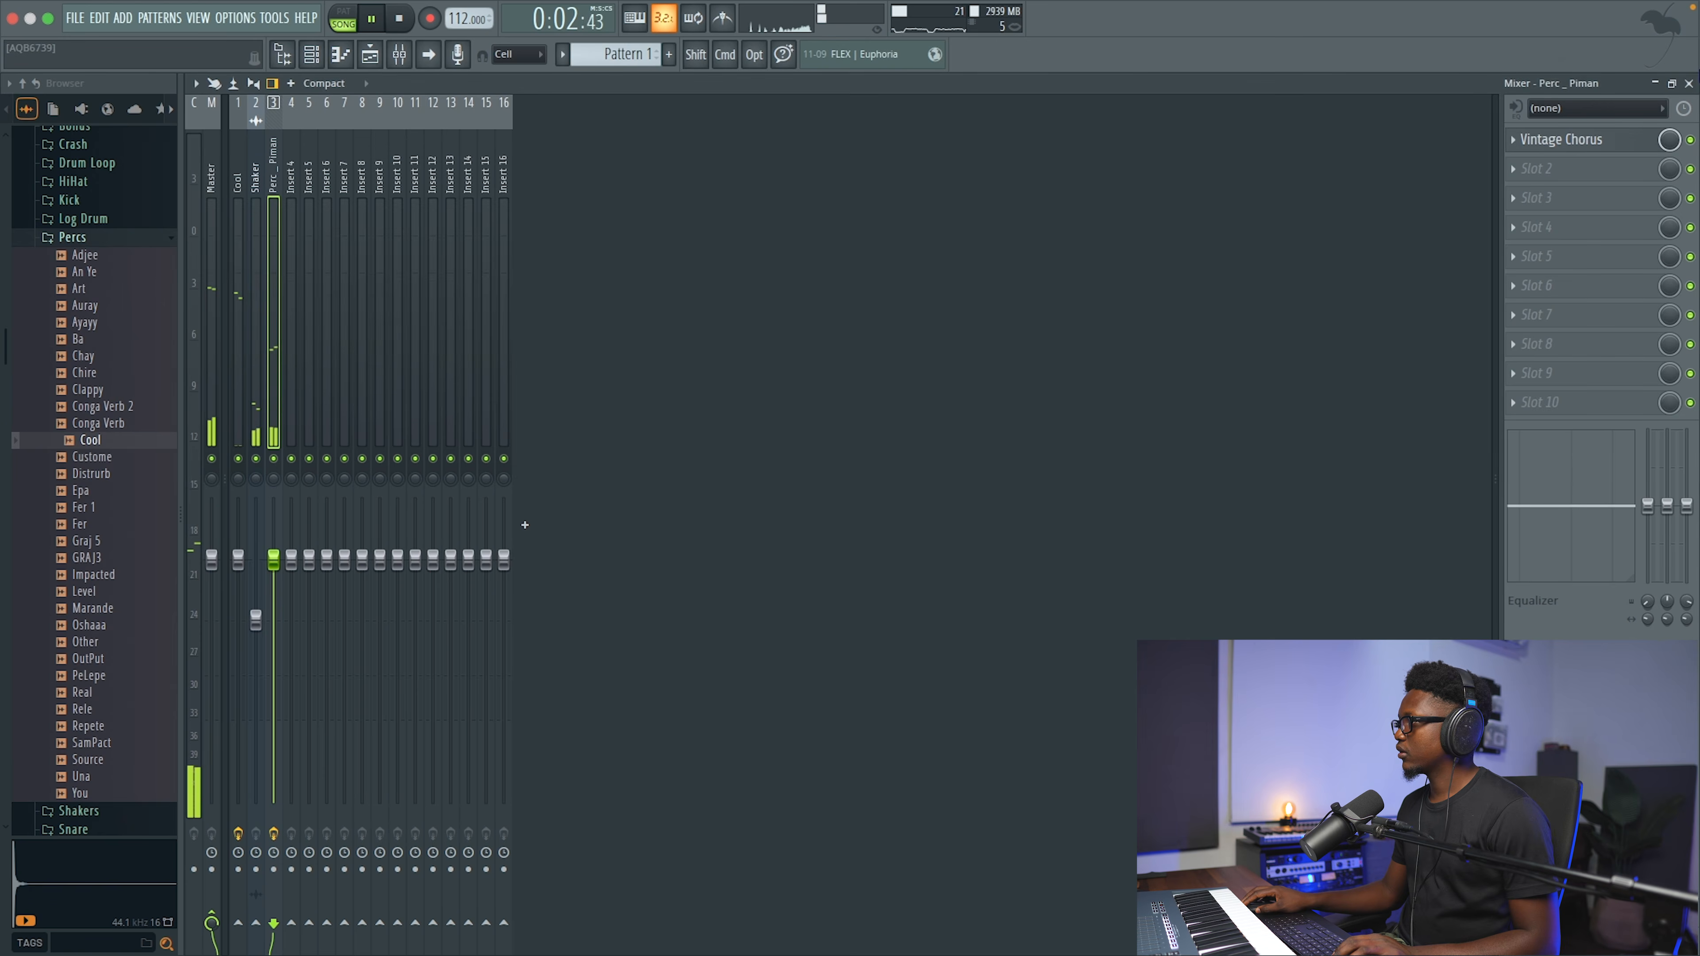
pyautogui.click(1690, 83)
pyautogui.click(715, 215)
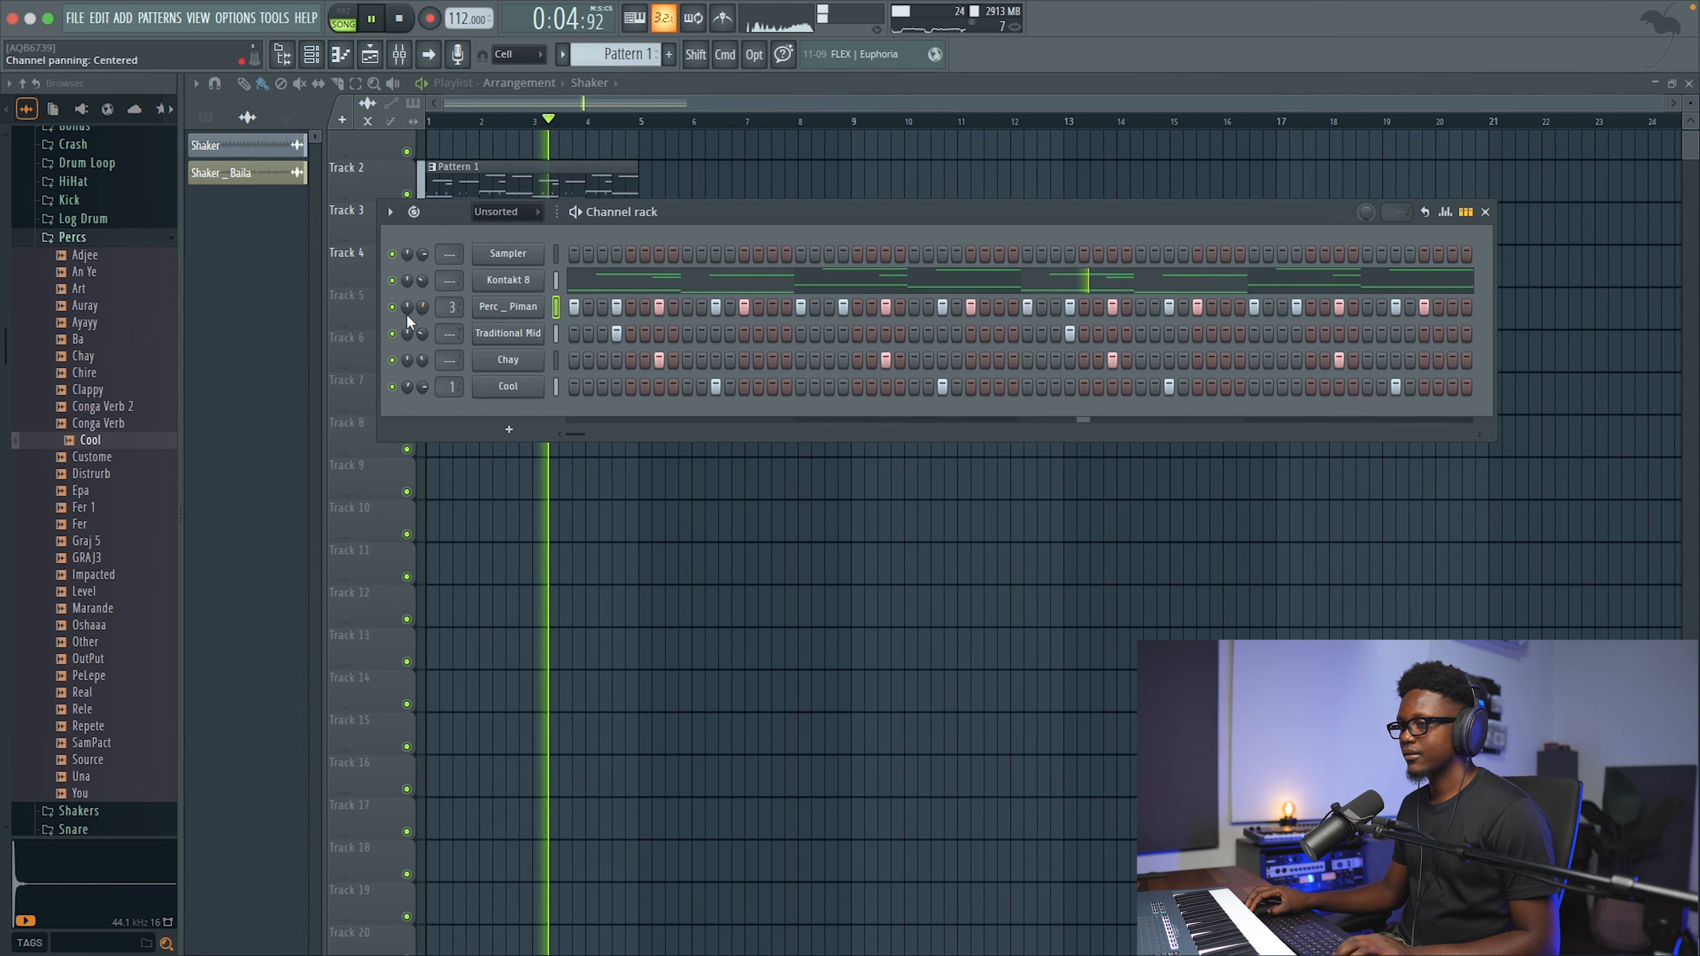
pyautogui.press('space')
# Step: Browse the kick samples in the Suka _ Amapiano folder, preview Place and collapse the Afrobeats Essentials Bundle _ Vol 2 folder
pyautogui.click(91, 240)
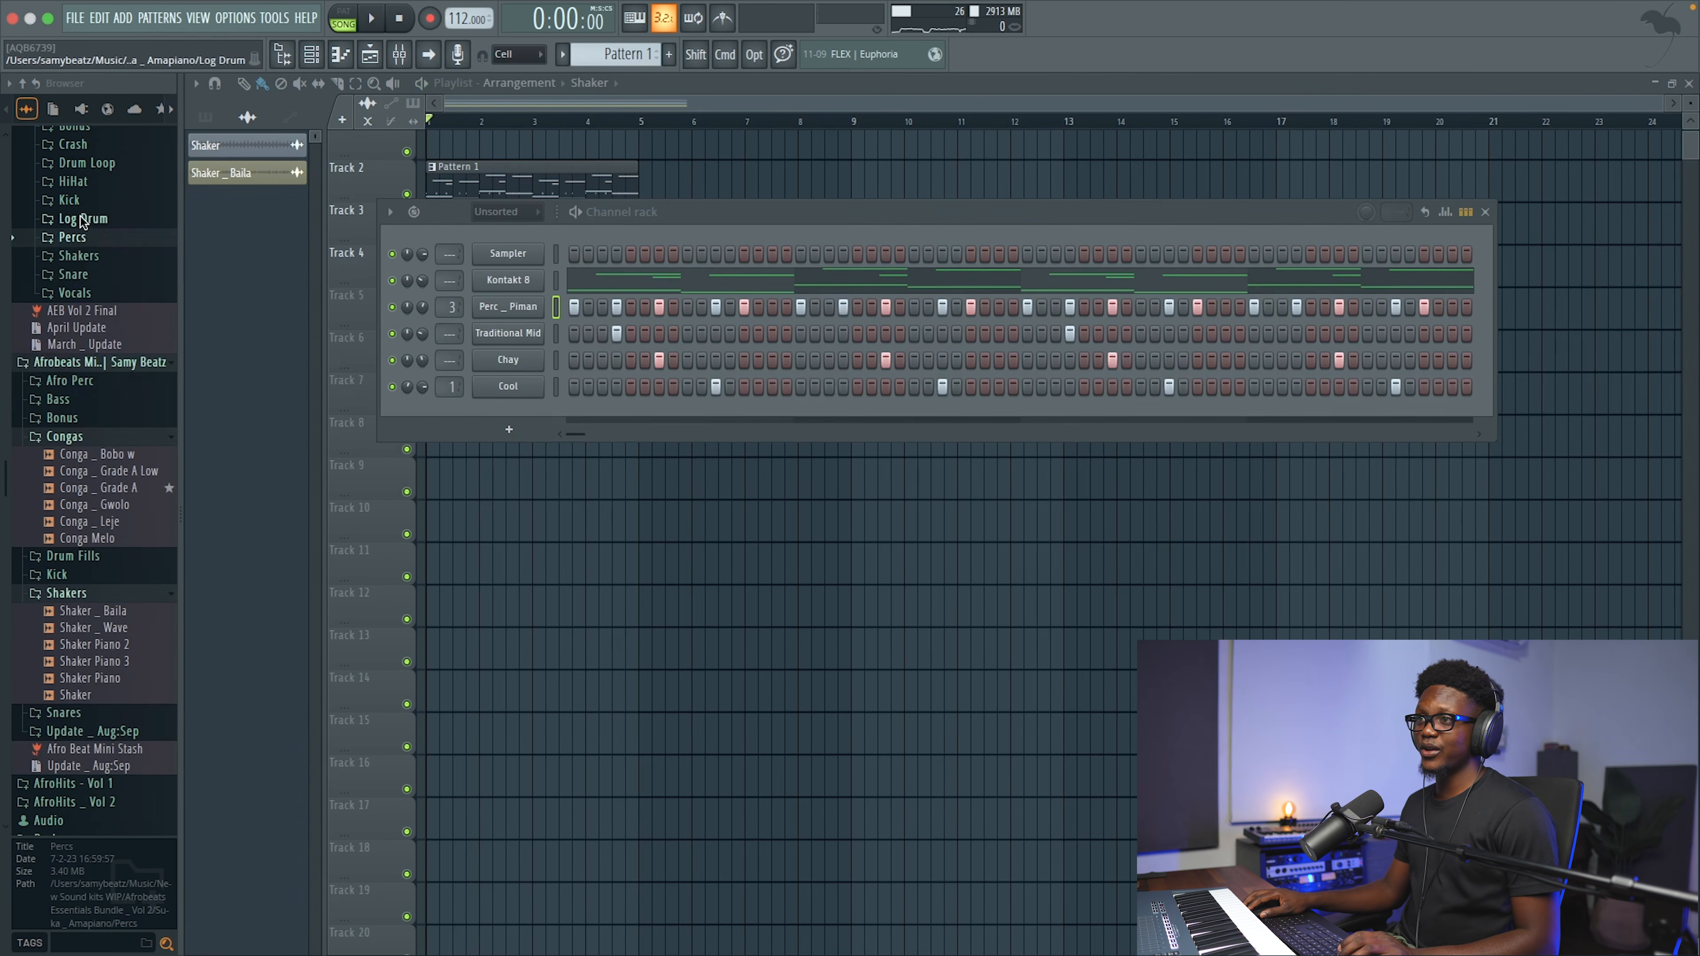
pyautogui.click(79, 200)
pyautogui.scroll(-5, 94, 282)
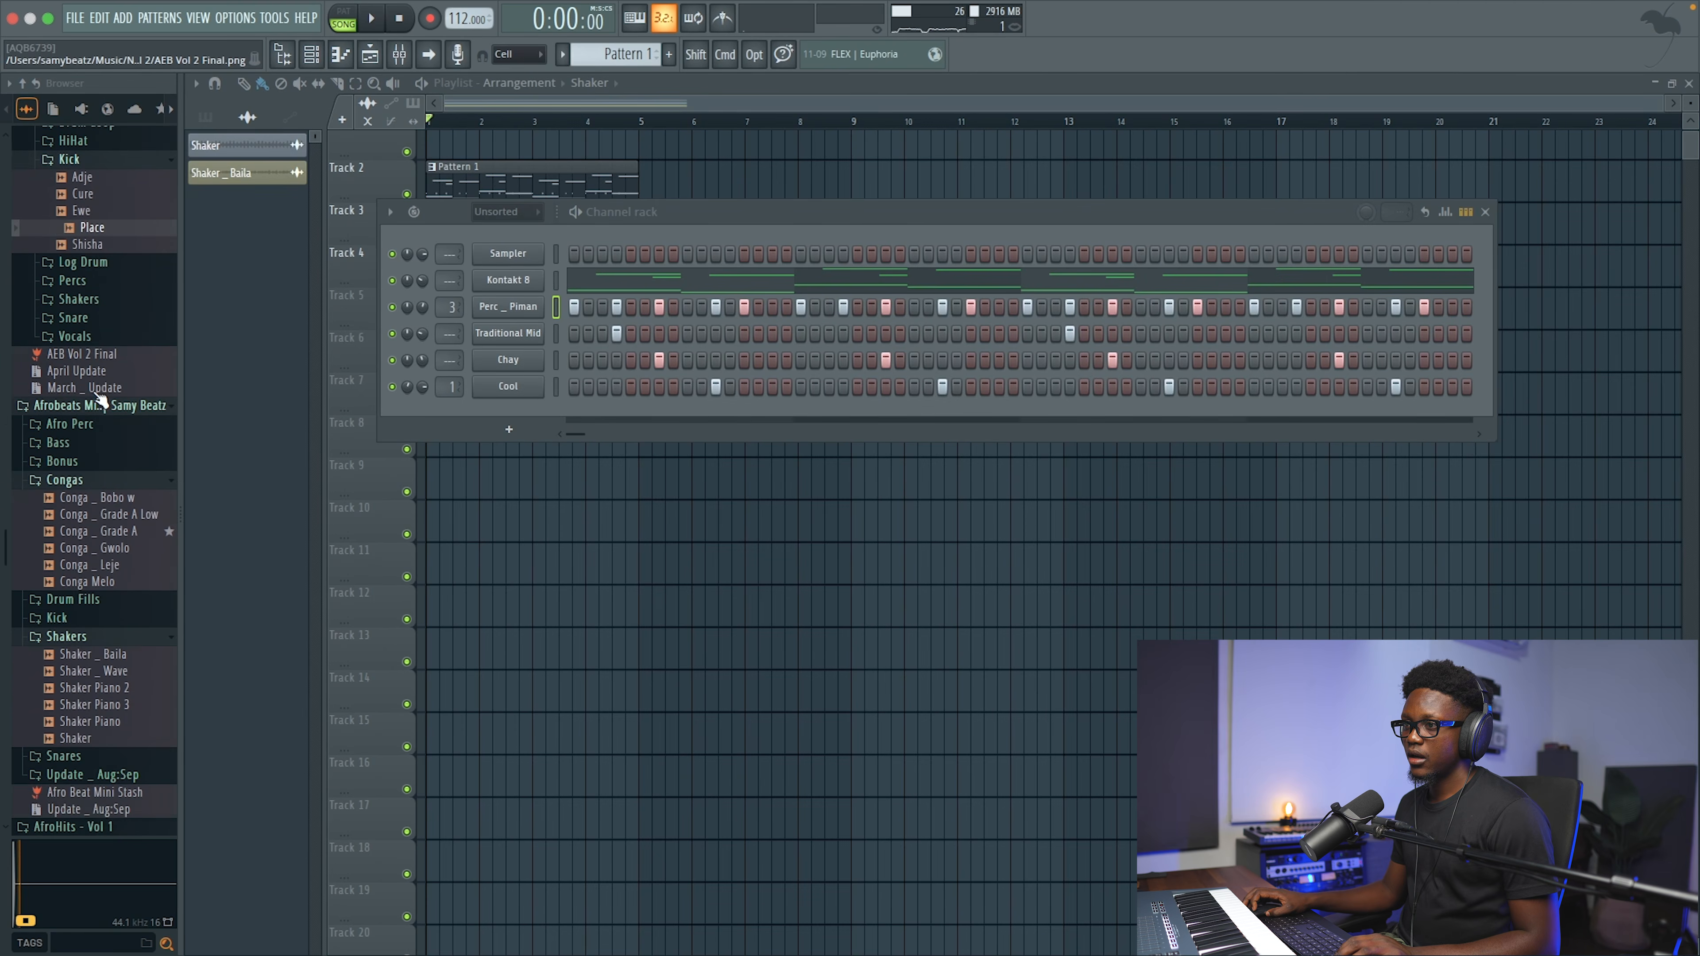
pyautogui.scroll(10, 101, 392)
pyautogui.scroll(-3, 101, 398)
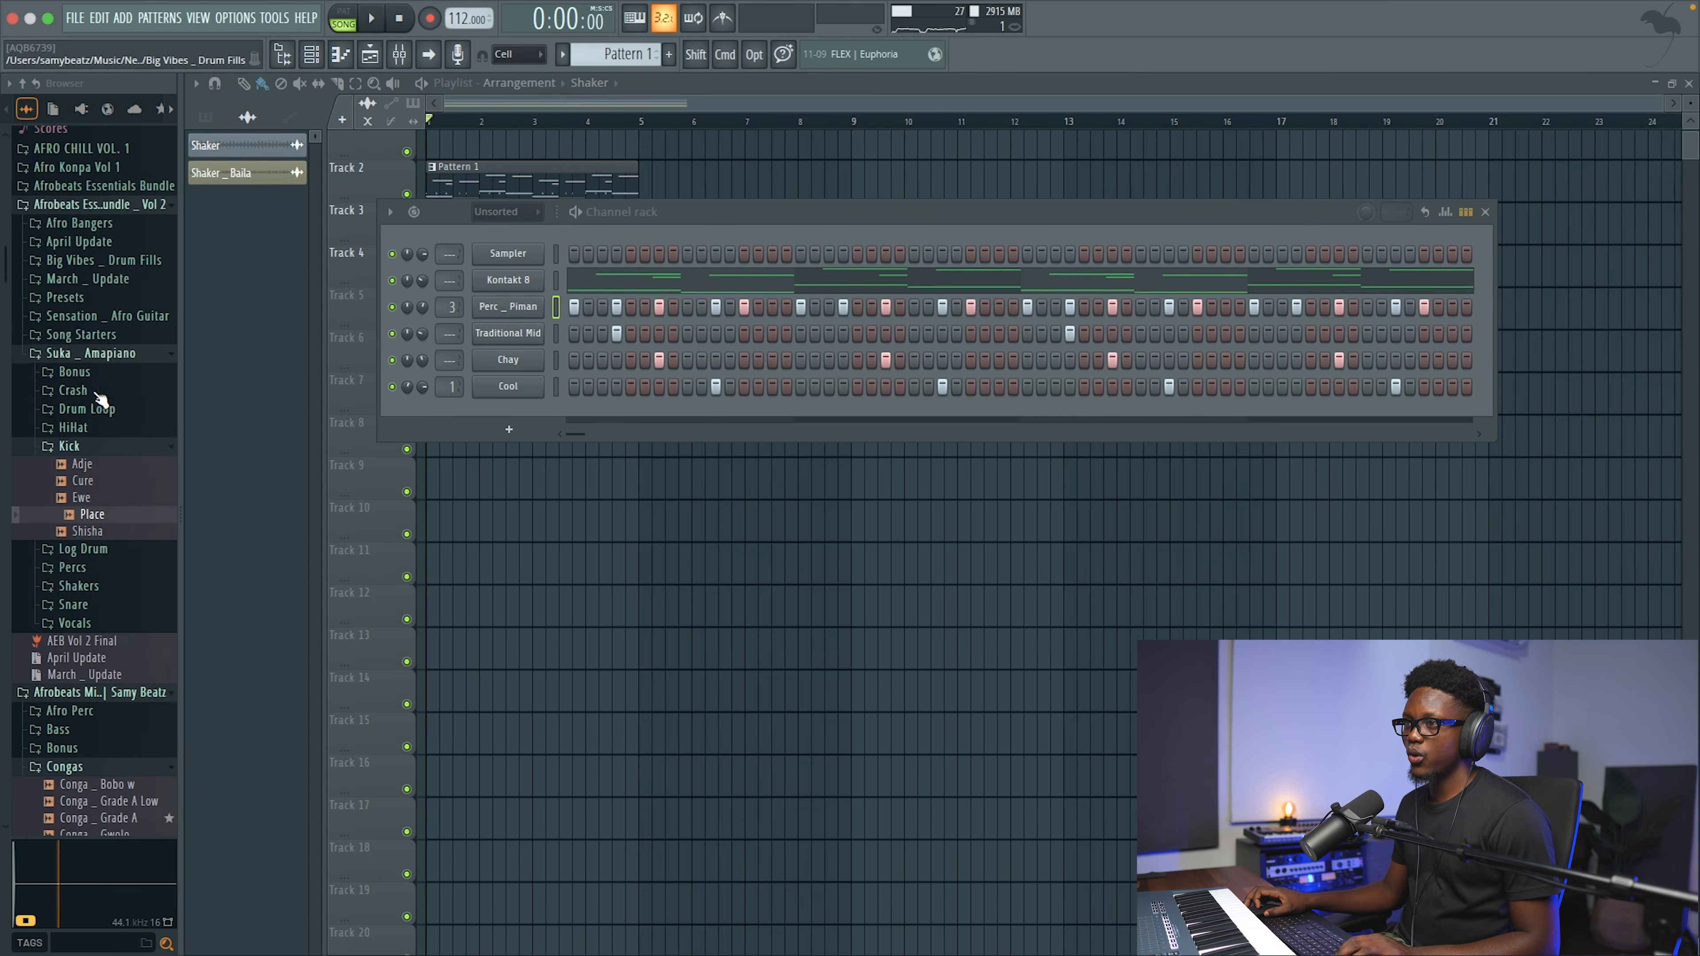
pyautogui.click(86, 205)
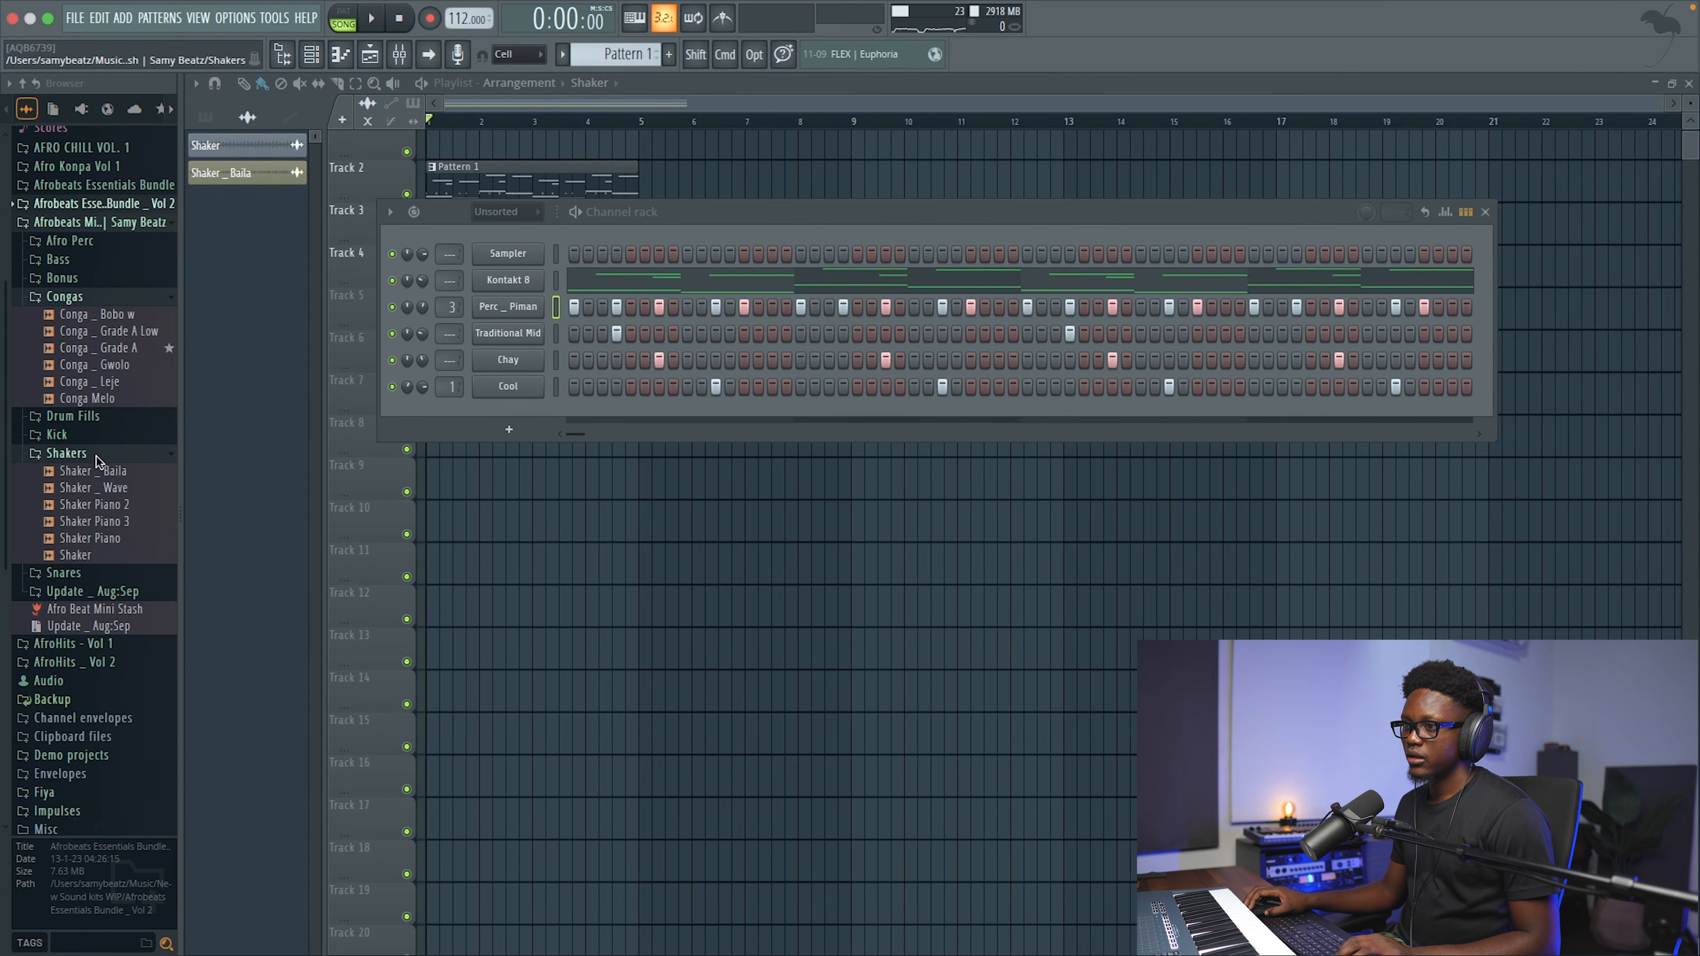
# Step: Load Kick _ Mina from the Afrobeats Mini Stash Kick folder into the Sampler channel and fill each 4 steps
pyautogui.scroll(-2, 100, 434)
pyautogui.scroll(5, 133, 422)
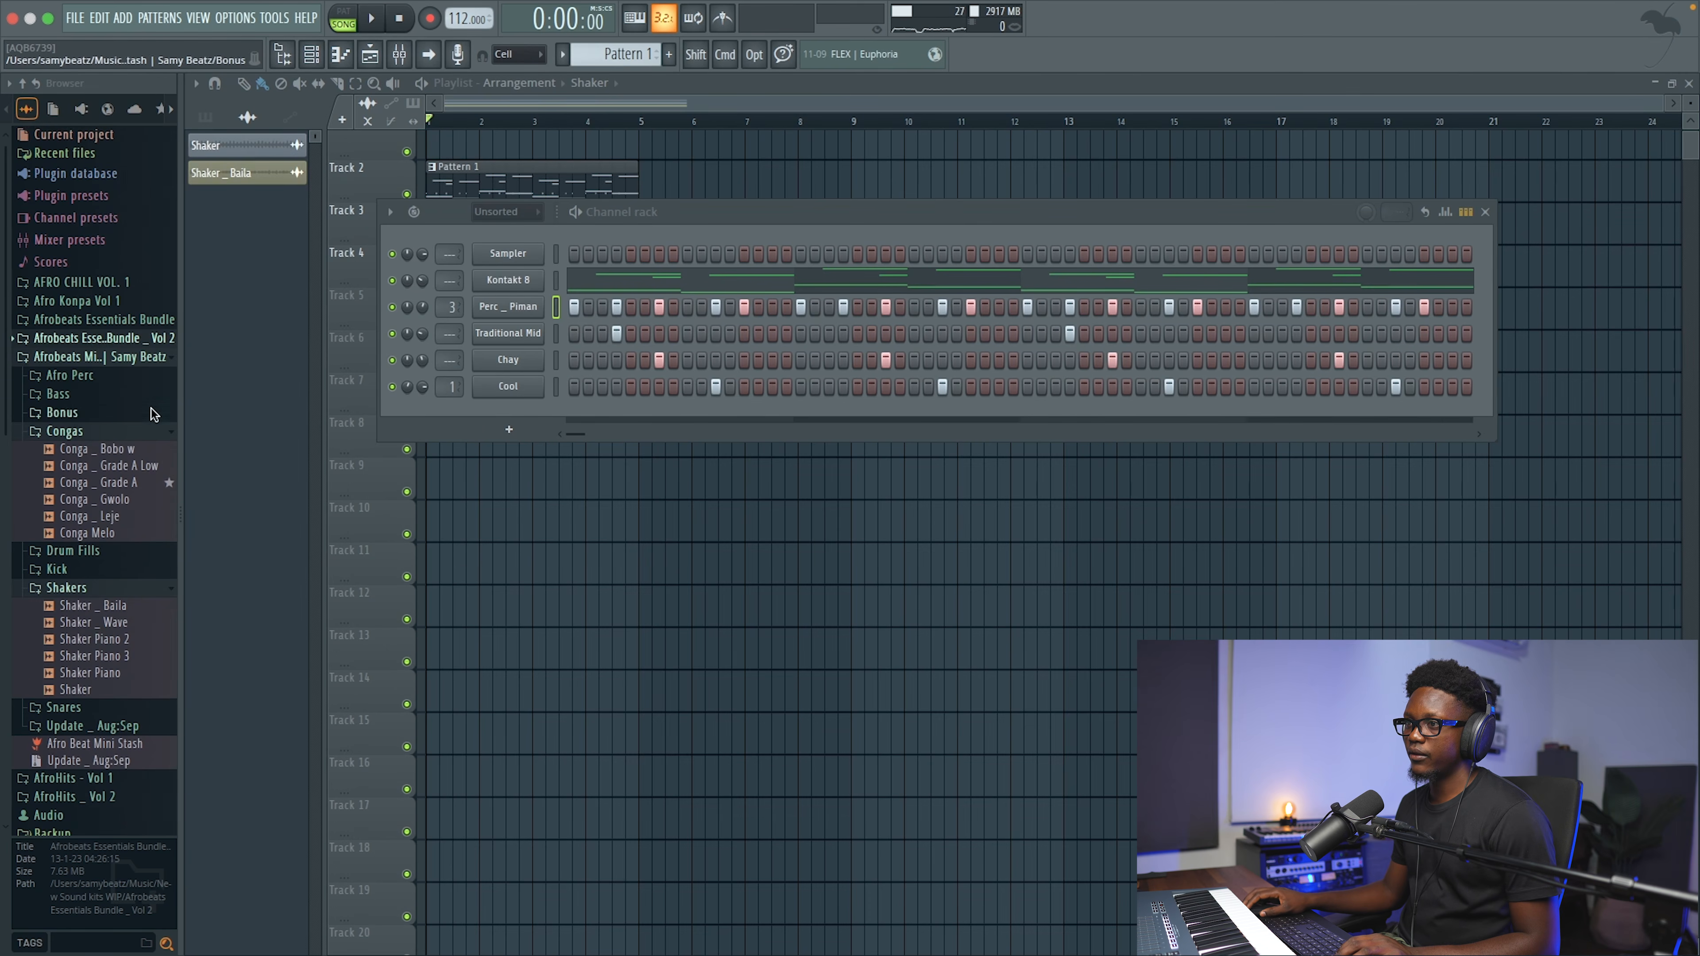
pyautogui.click(83, 436)
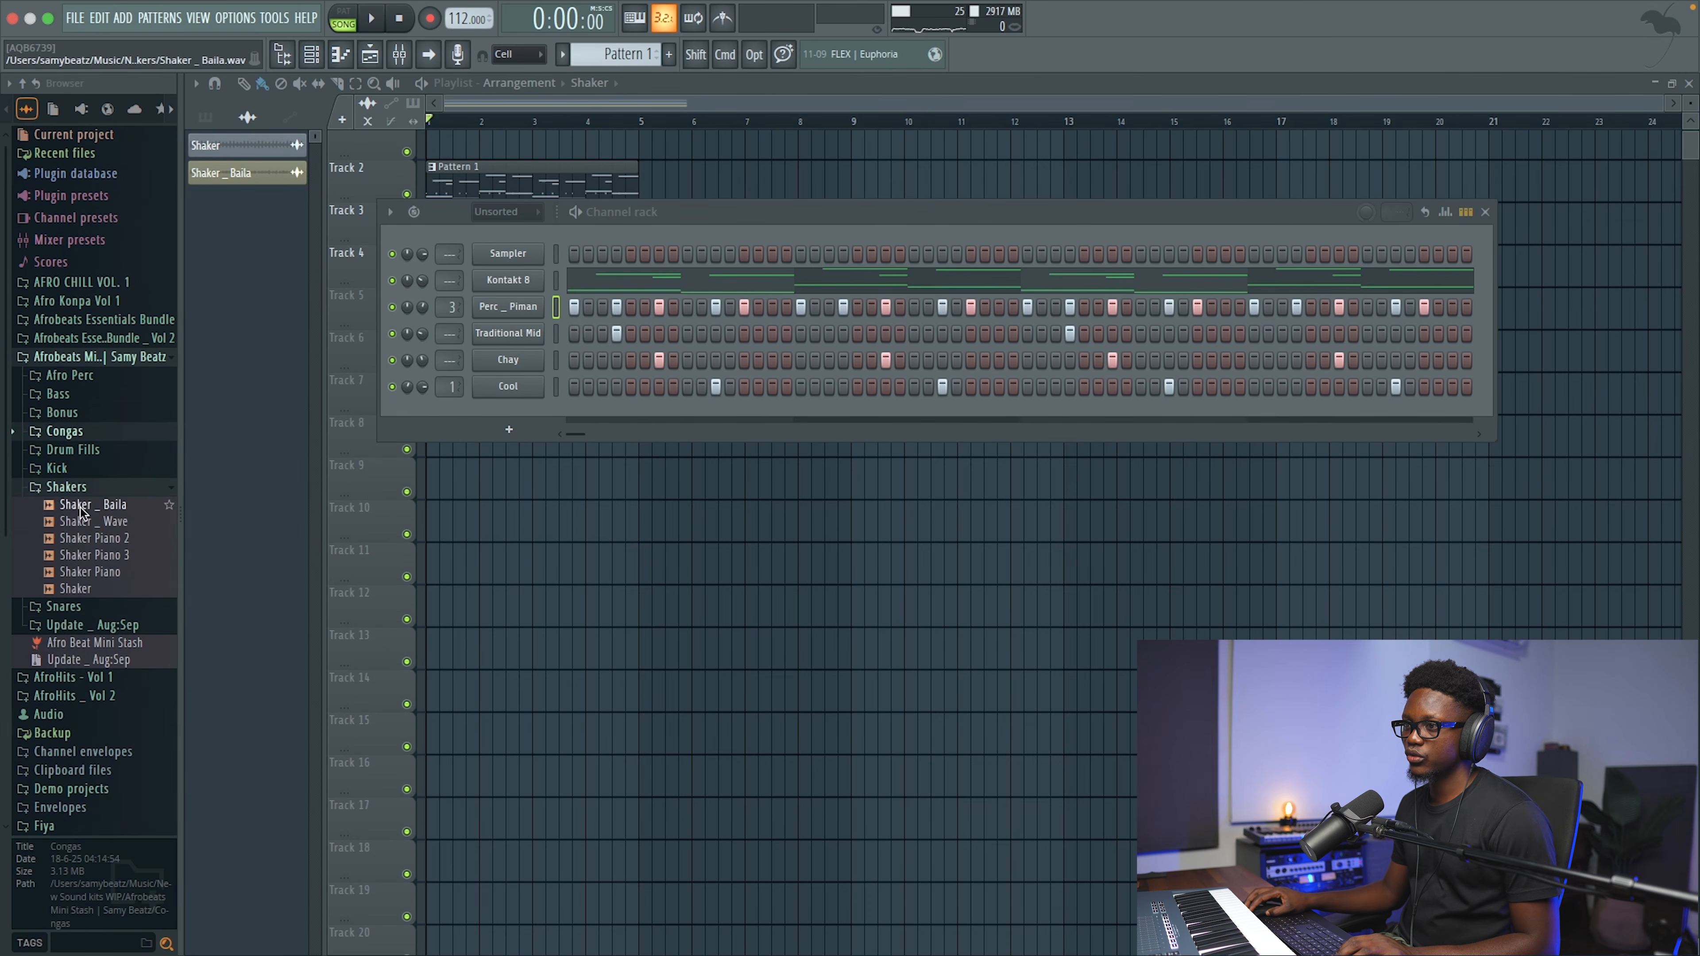
pyautogui.click(67, 469)
pyautogui.click(99, 521)
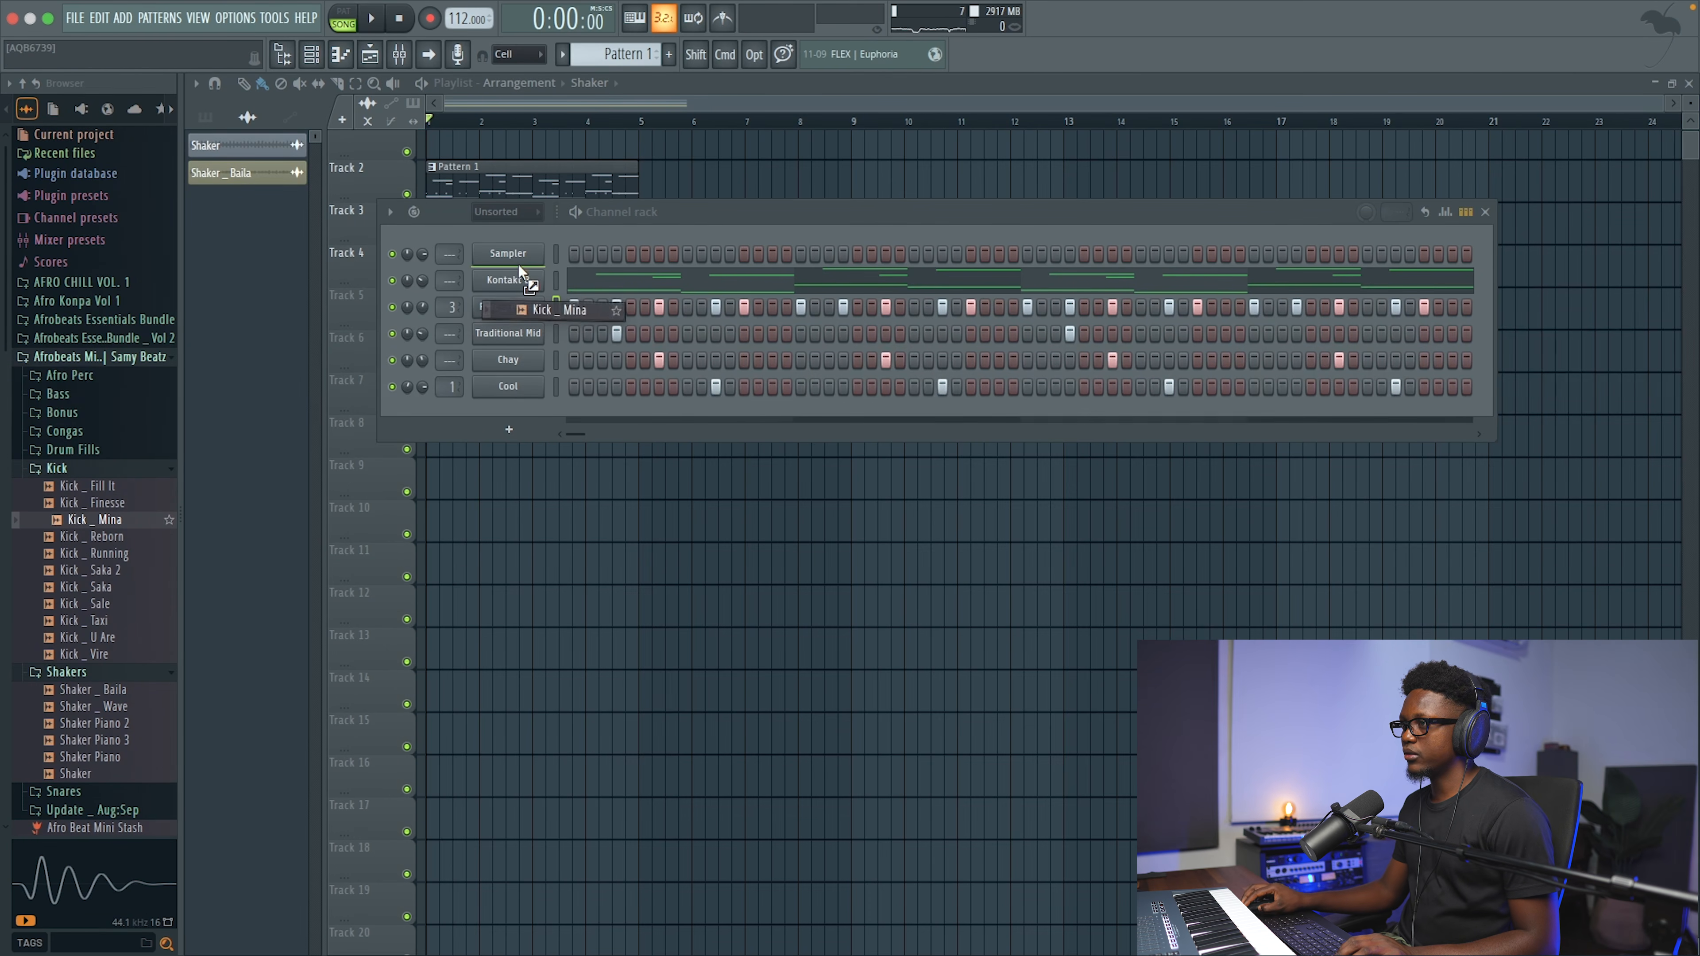
pyautogui.moveTo(515, 249); pyautogui.dragTo(518, 250)
pyautogui.rightClick(518, 251)
pyautogui.click(760, 325)
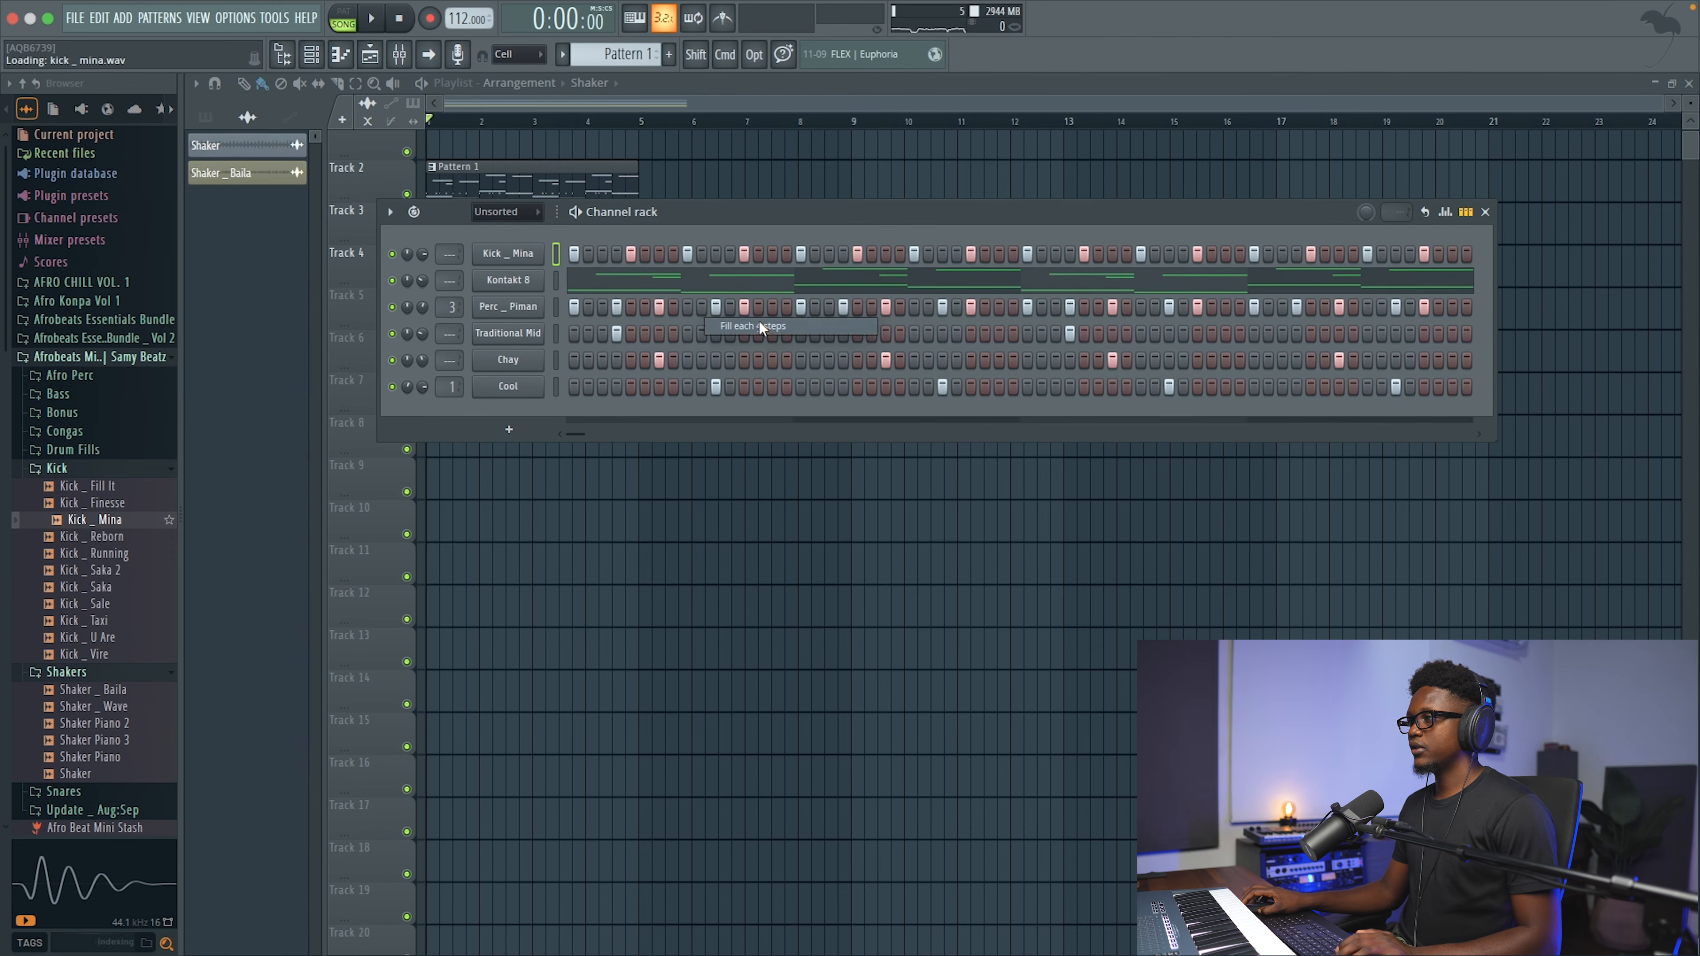
# Step: During playback, raise the Kontakt 8 channel volume slightly and lower the Cool channel volume to 46%
pyautogui.press('space')
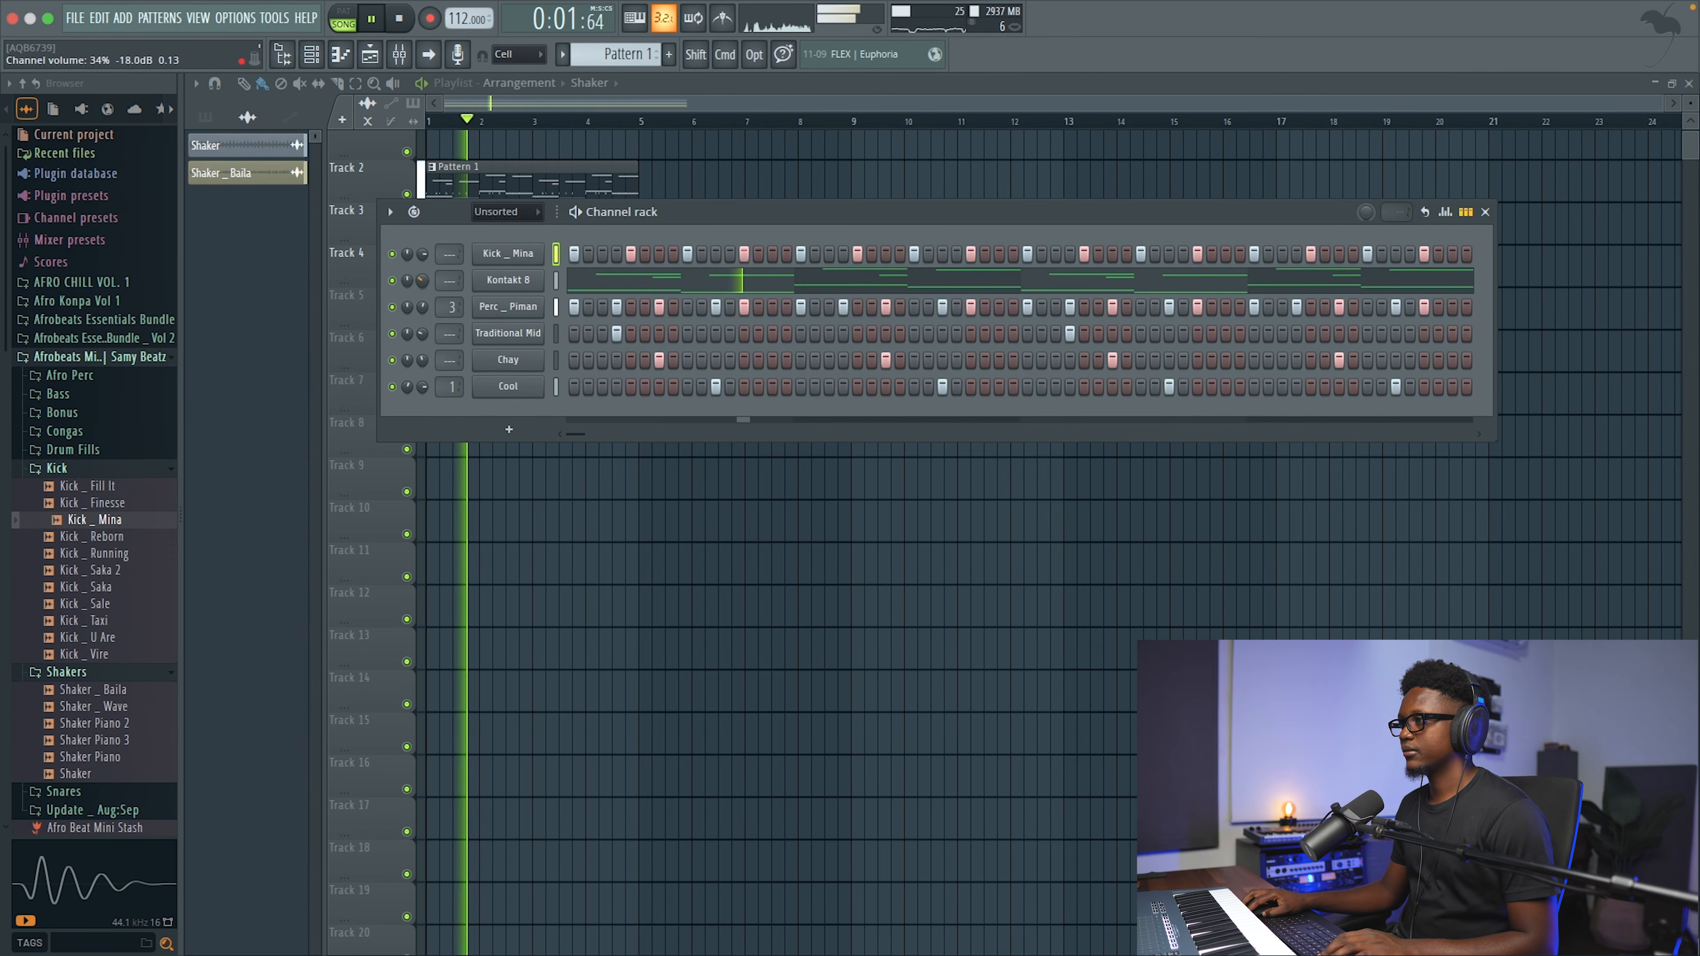
pyautogui.moveTo(423, 280); pyautogui.dragTo(422, 263)
pyautogui.moveTo(422, 386); pyautogui.dragTo(422, 408)
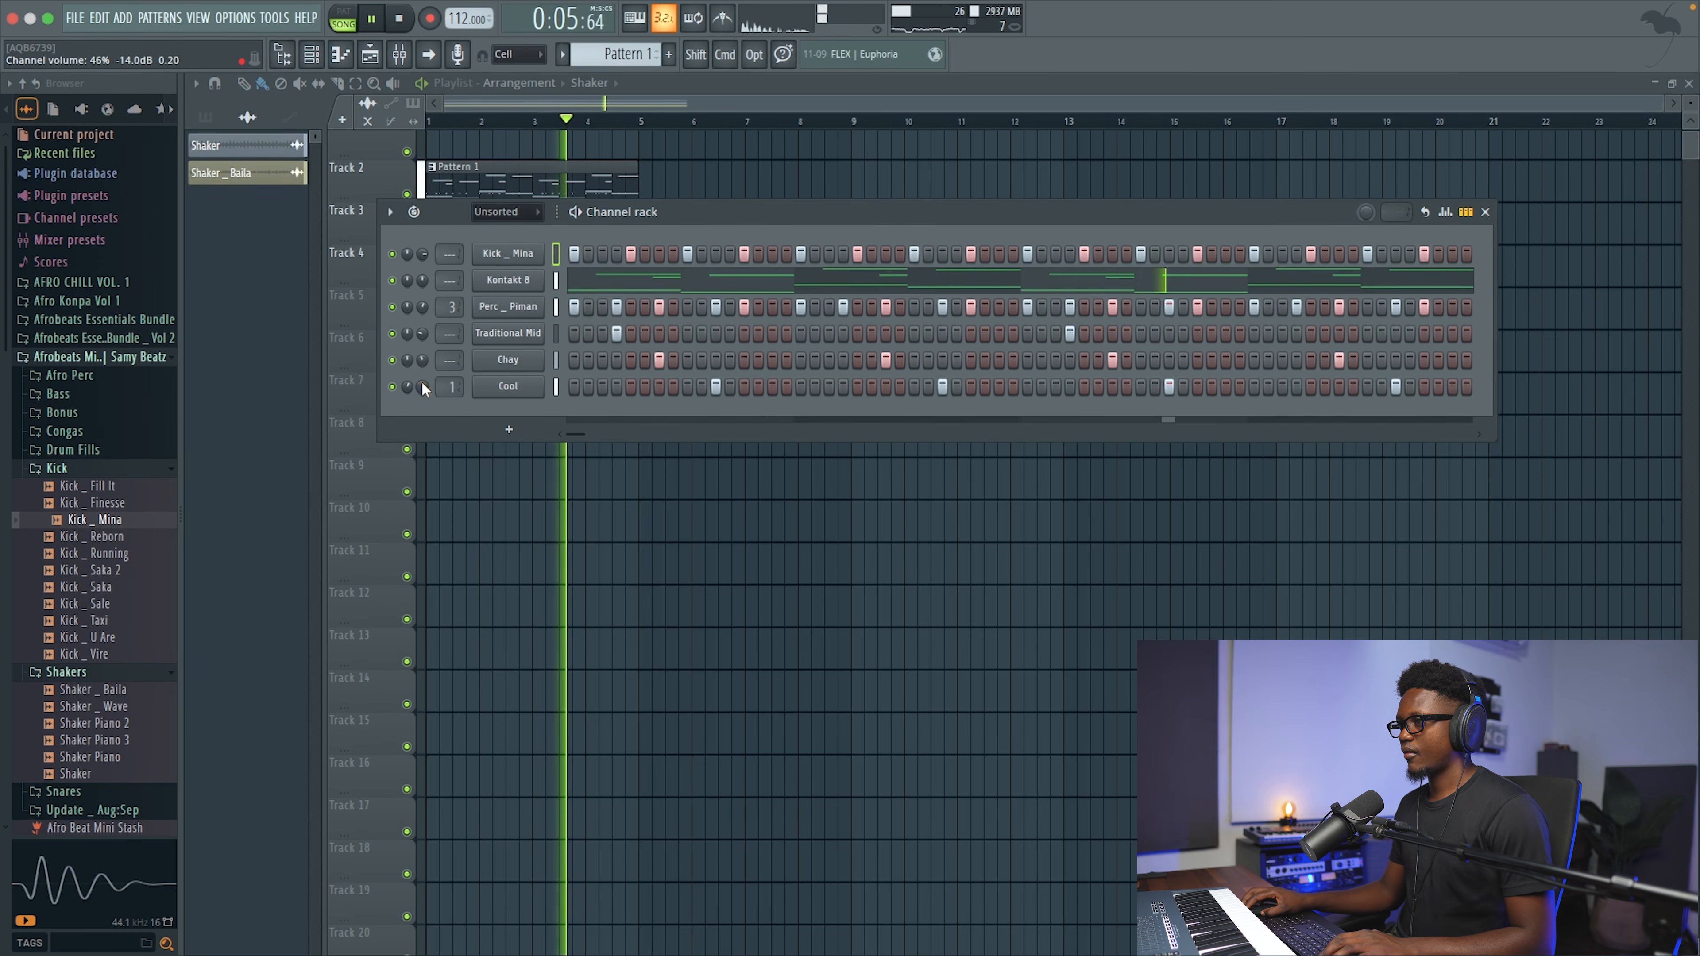
pyautogui.press('space')
pyautogui.press('space')
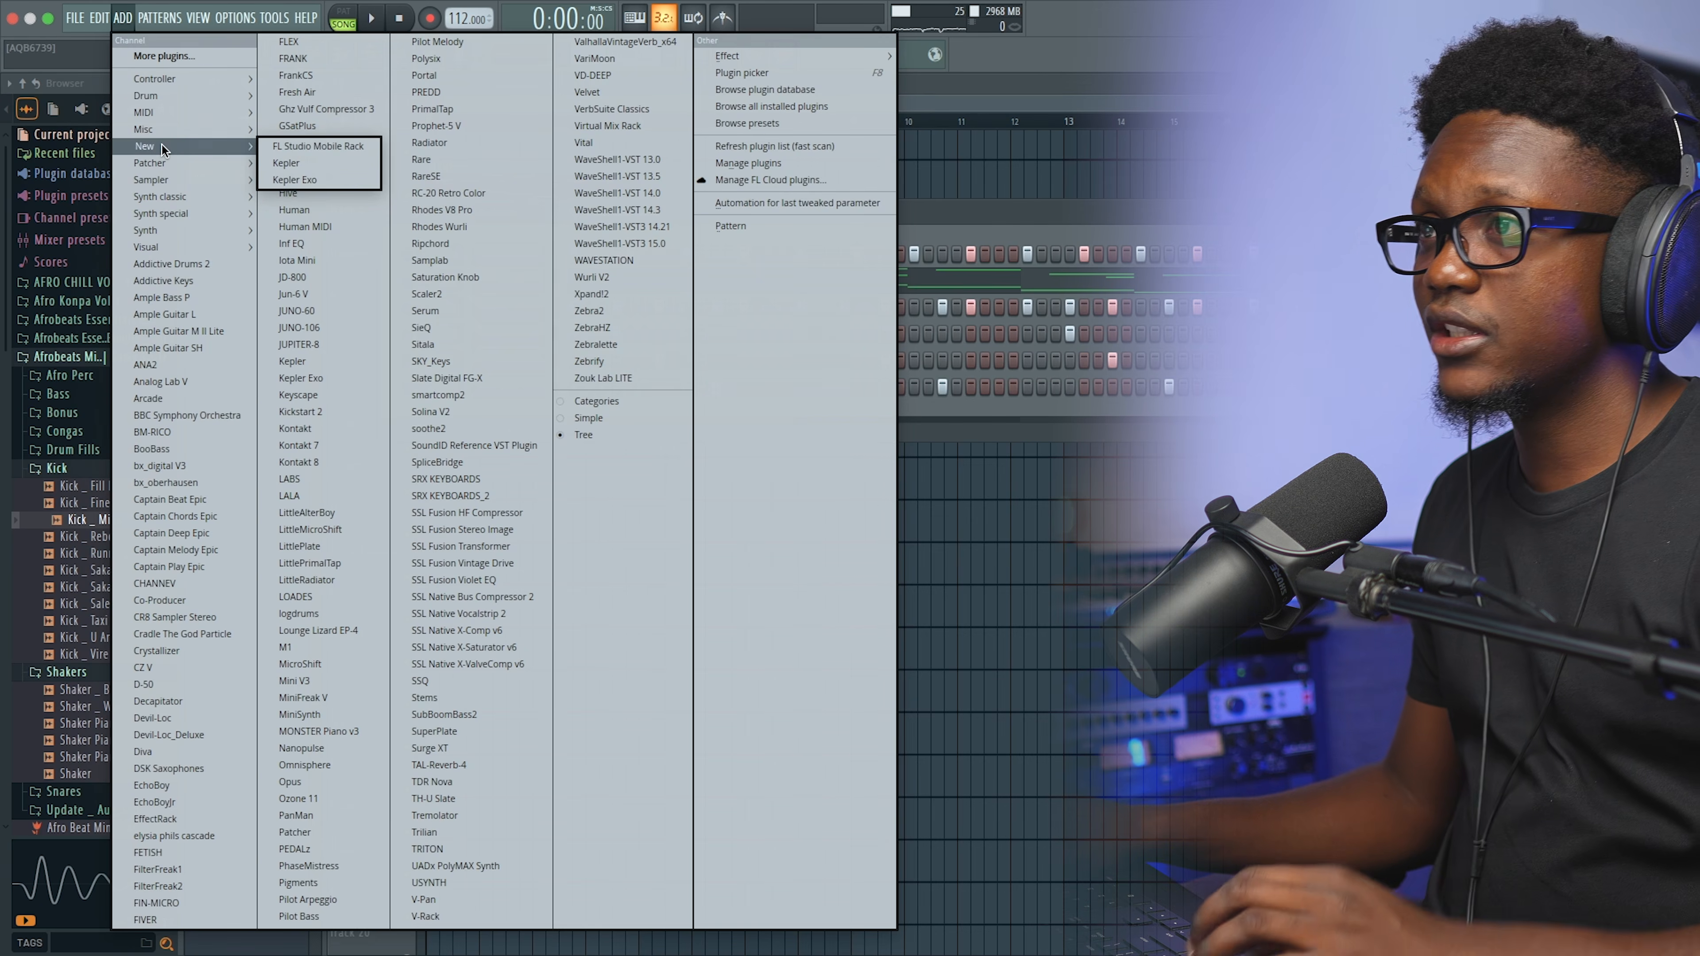
# Step: Add an FPC drum channel, close its plugin window and open its notes in the piano roll
pyautogui.moveTo(180, 161)
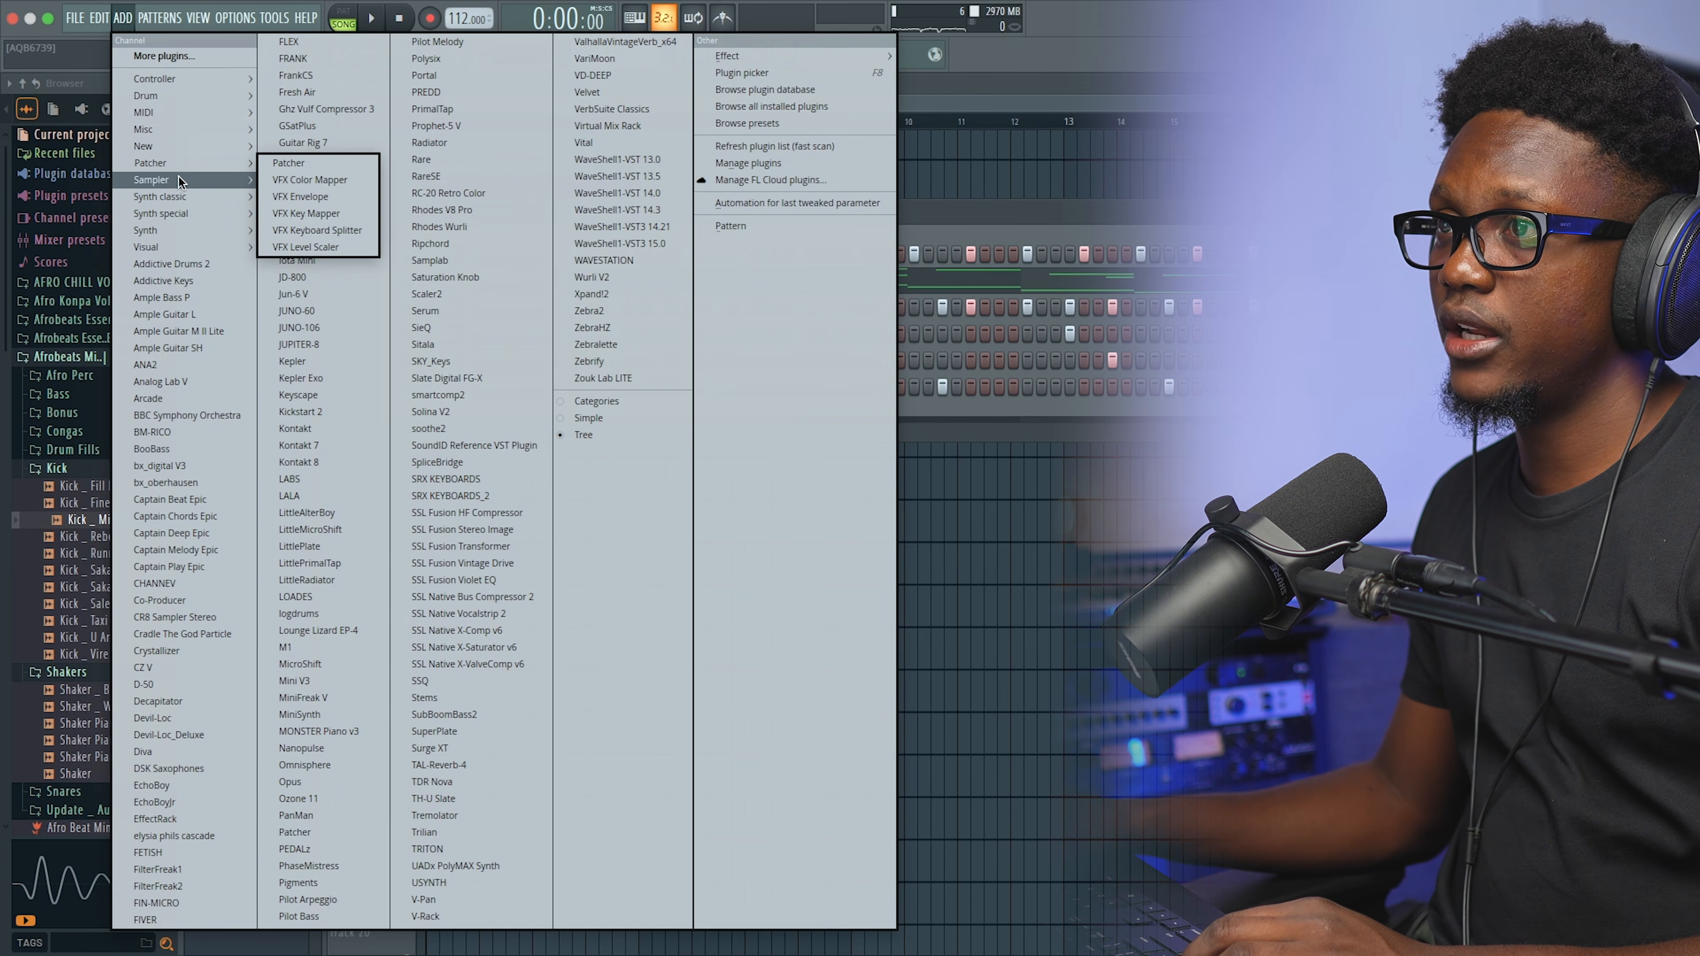
pyautogui.moveTo(182, 200)
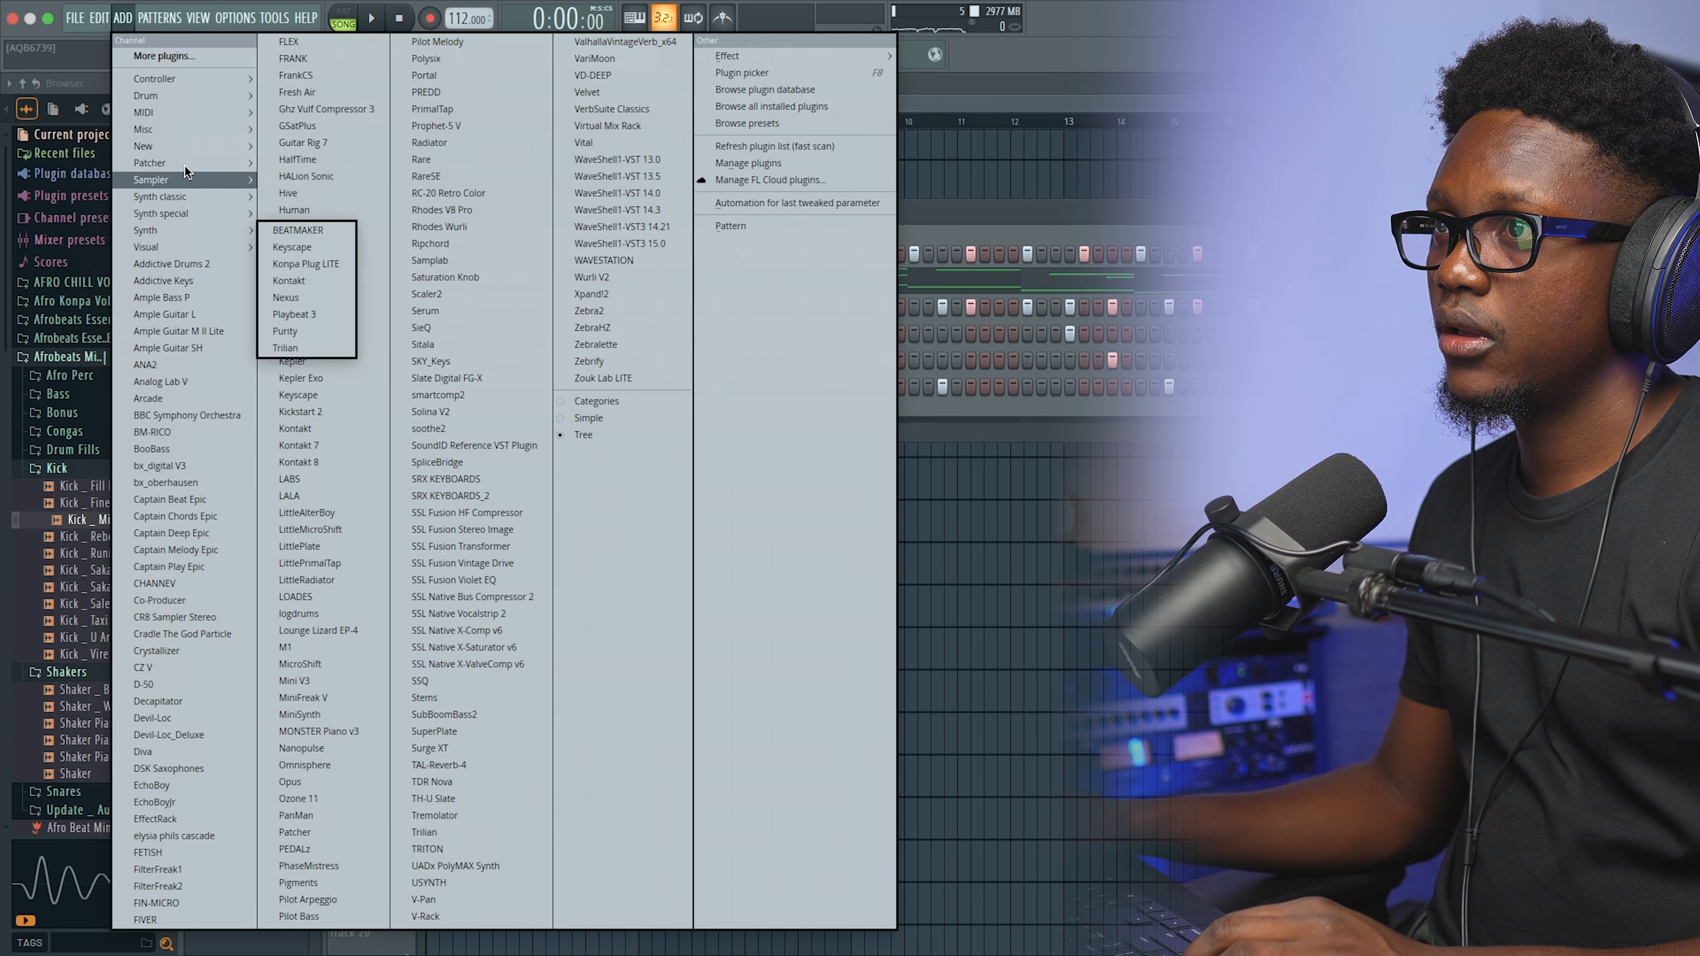
pyautogui.moveTo(194, 96)
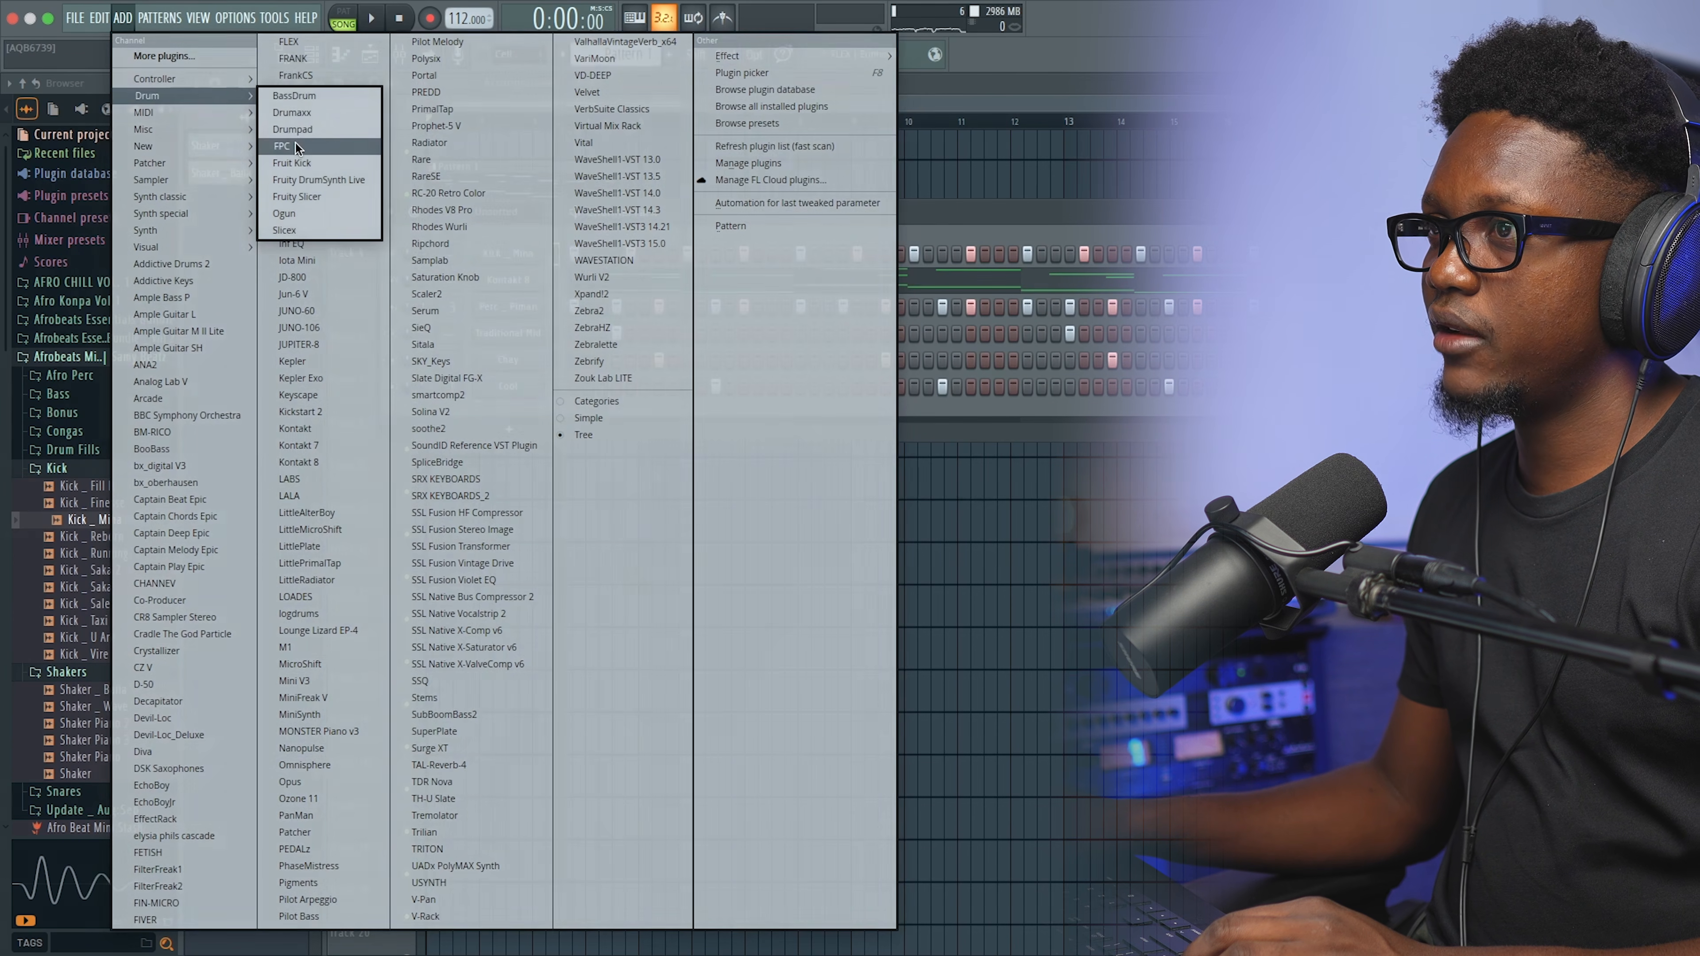
pyautogui.click(296, 143)
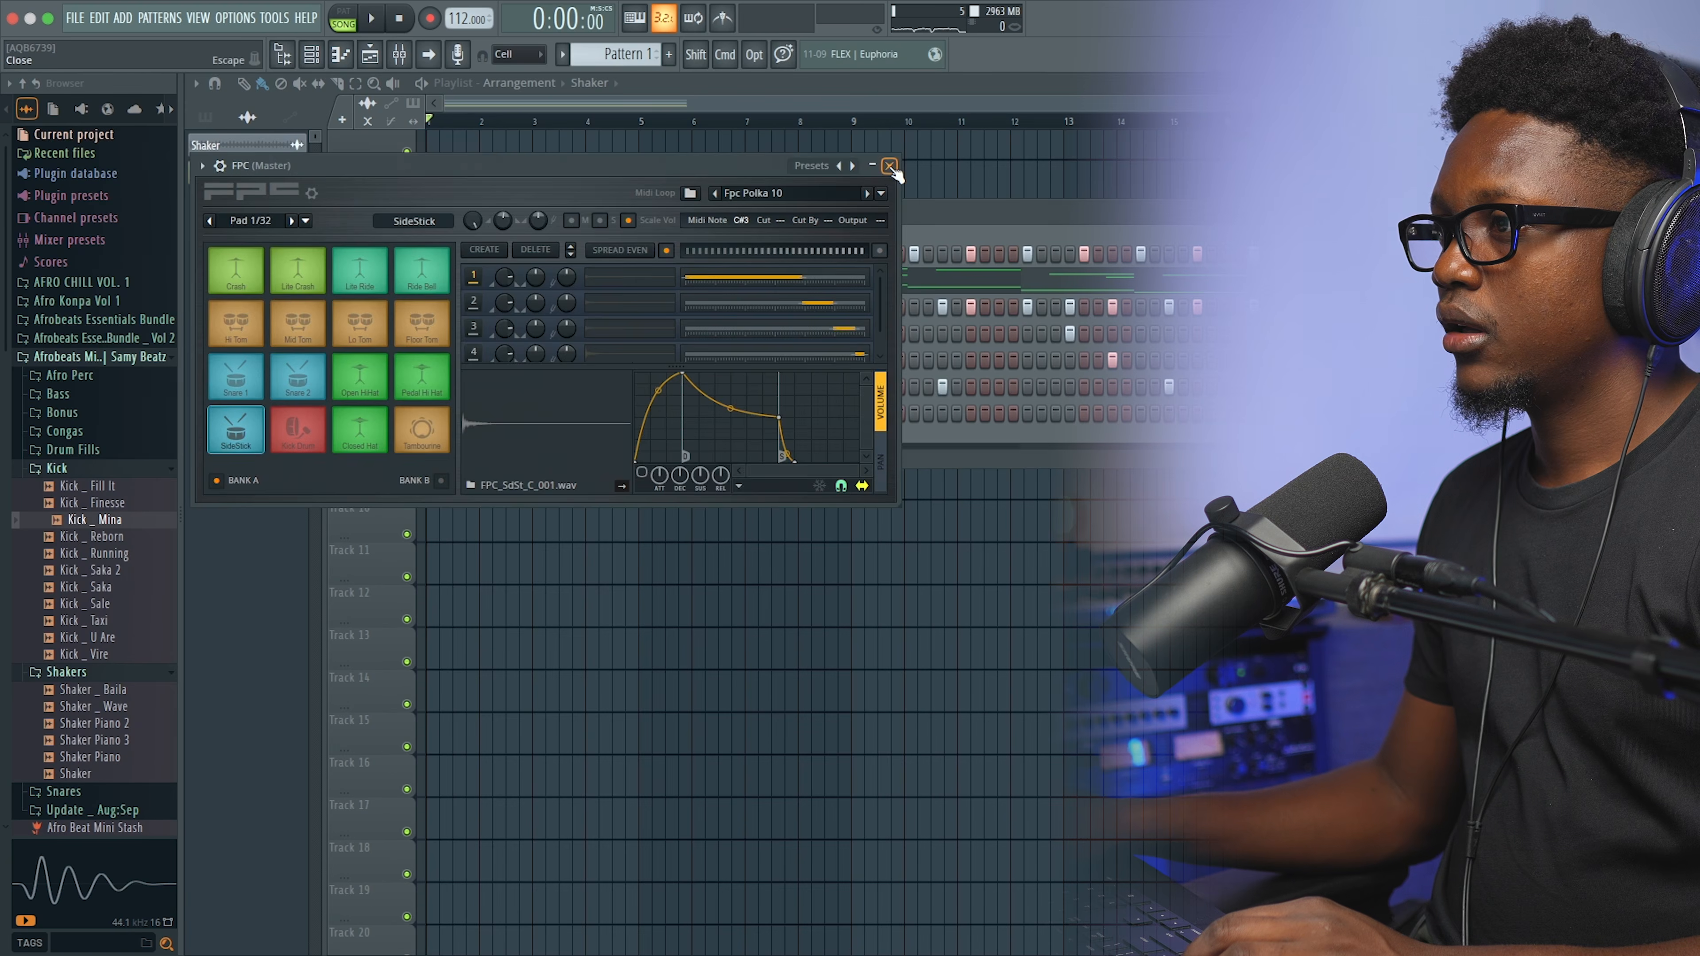
pyautogui.click(891, 166)
pyautogui.rightClick(529, 419)
pyautogui.click(563, 417)
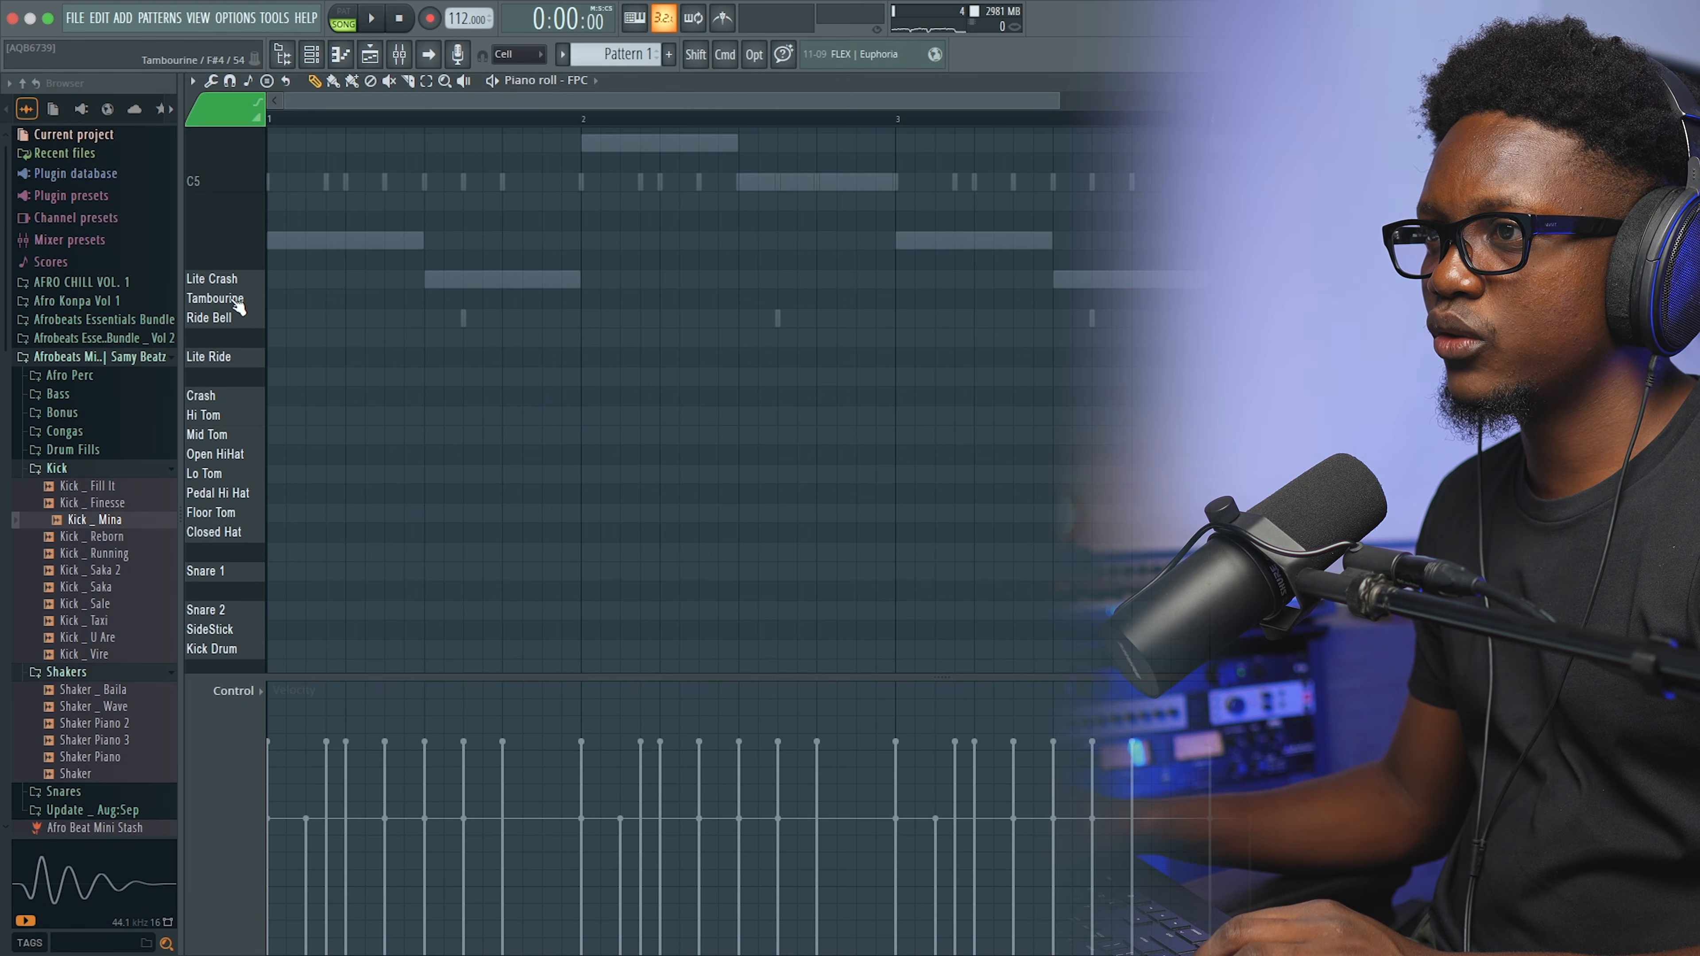
# Step: Place a two-step Lite Crash note on step 7 of bar 1, auditioning it on the Ride Bell row as well
pyautogui.press('space')
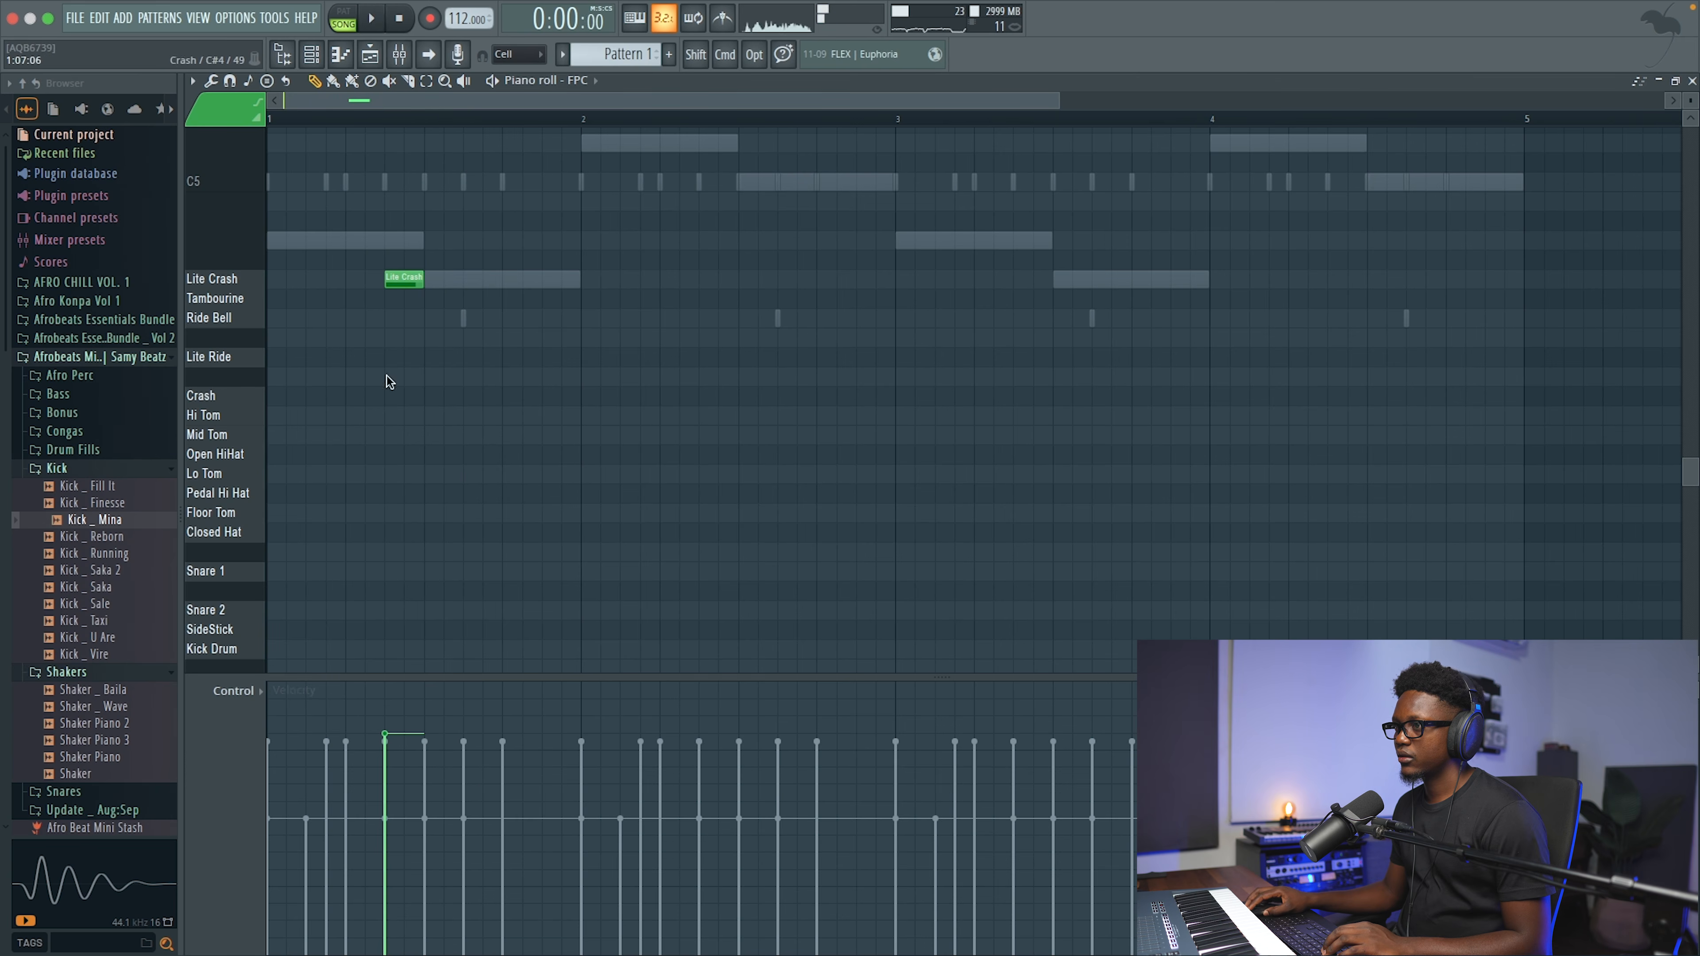
pyautogui.press('space')
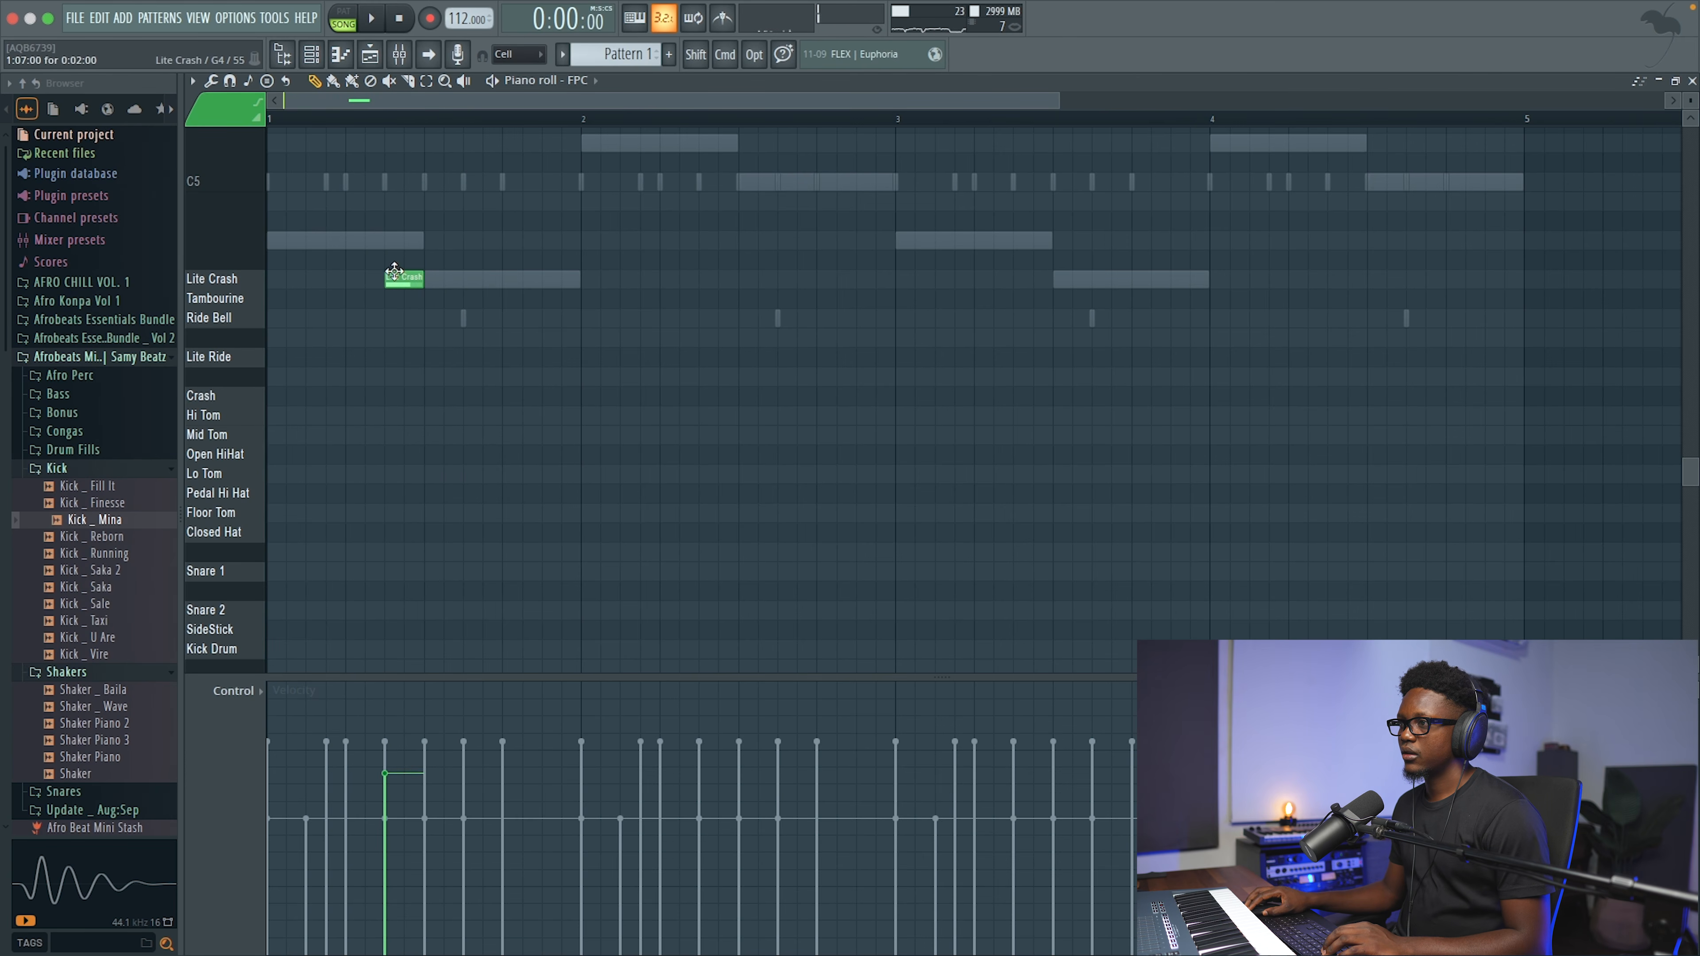
pyautogui.press('space')
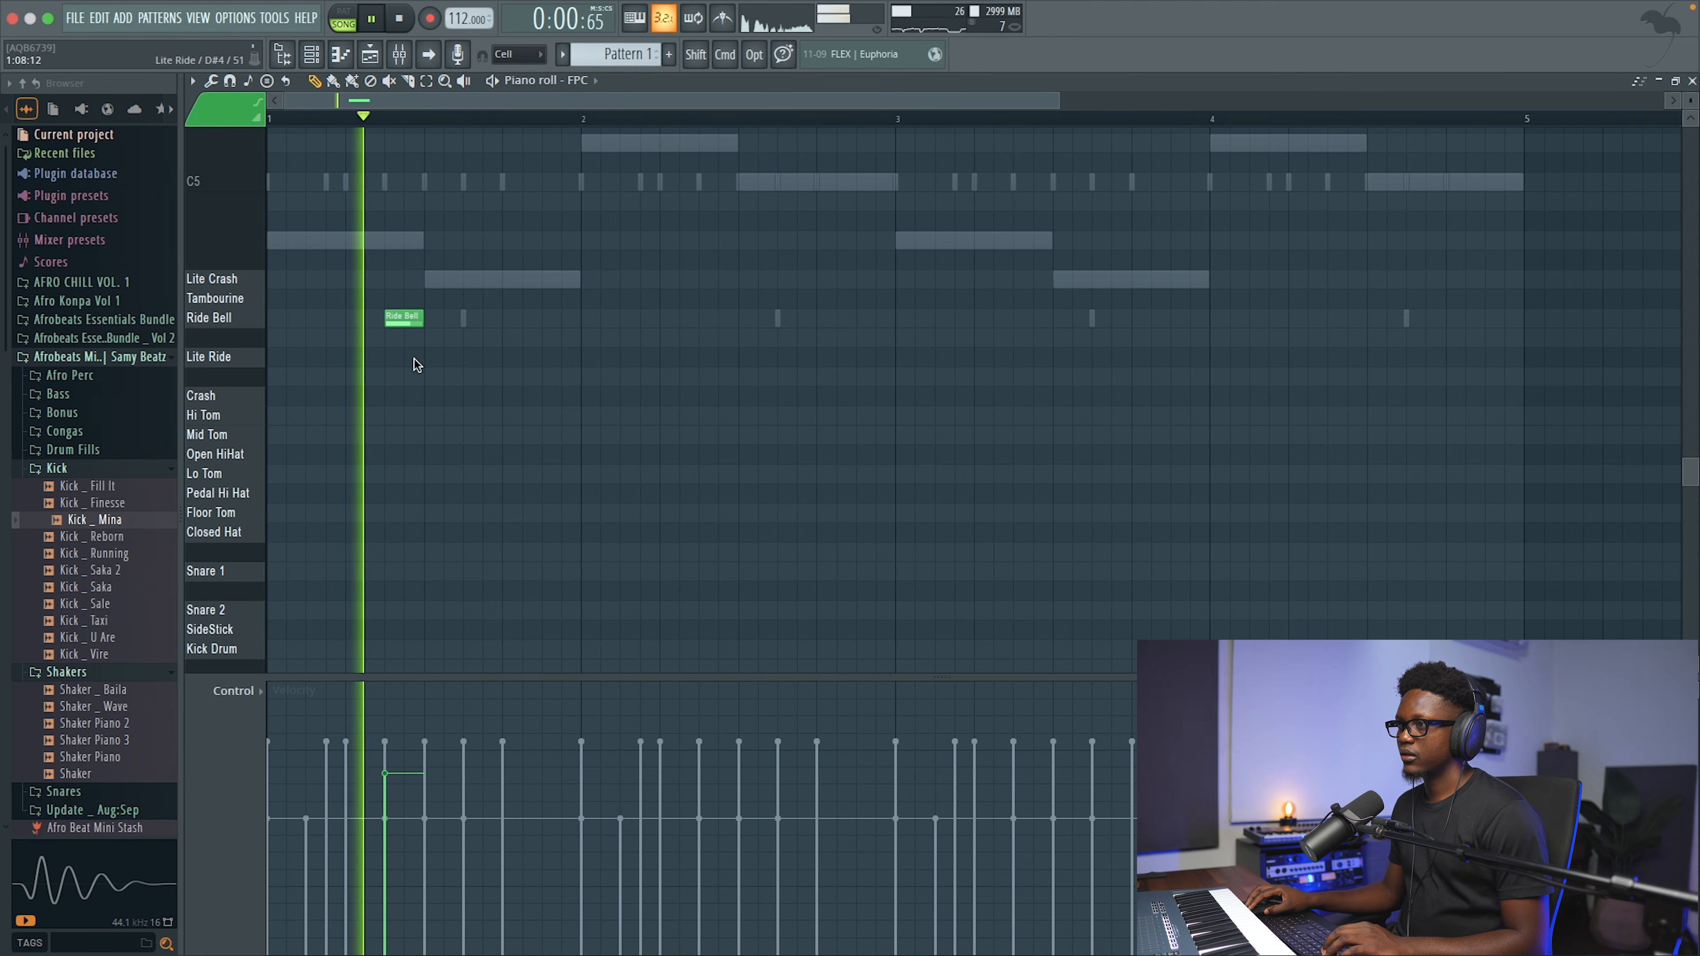
pyautogui.press('space')
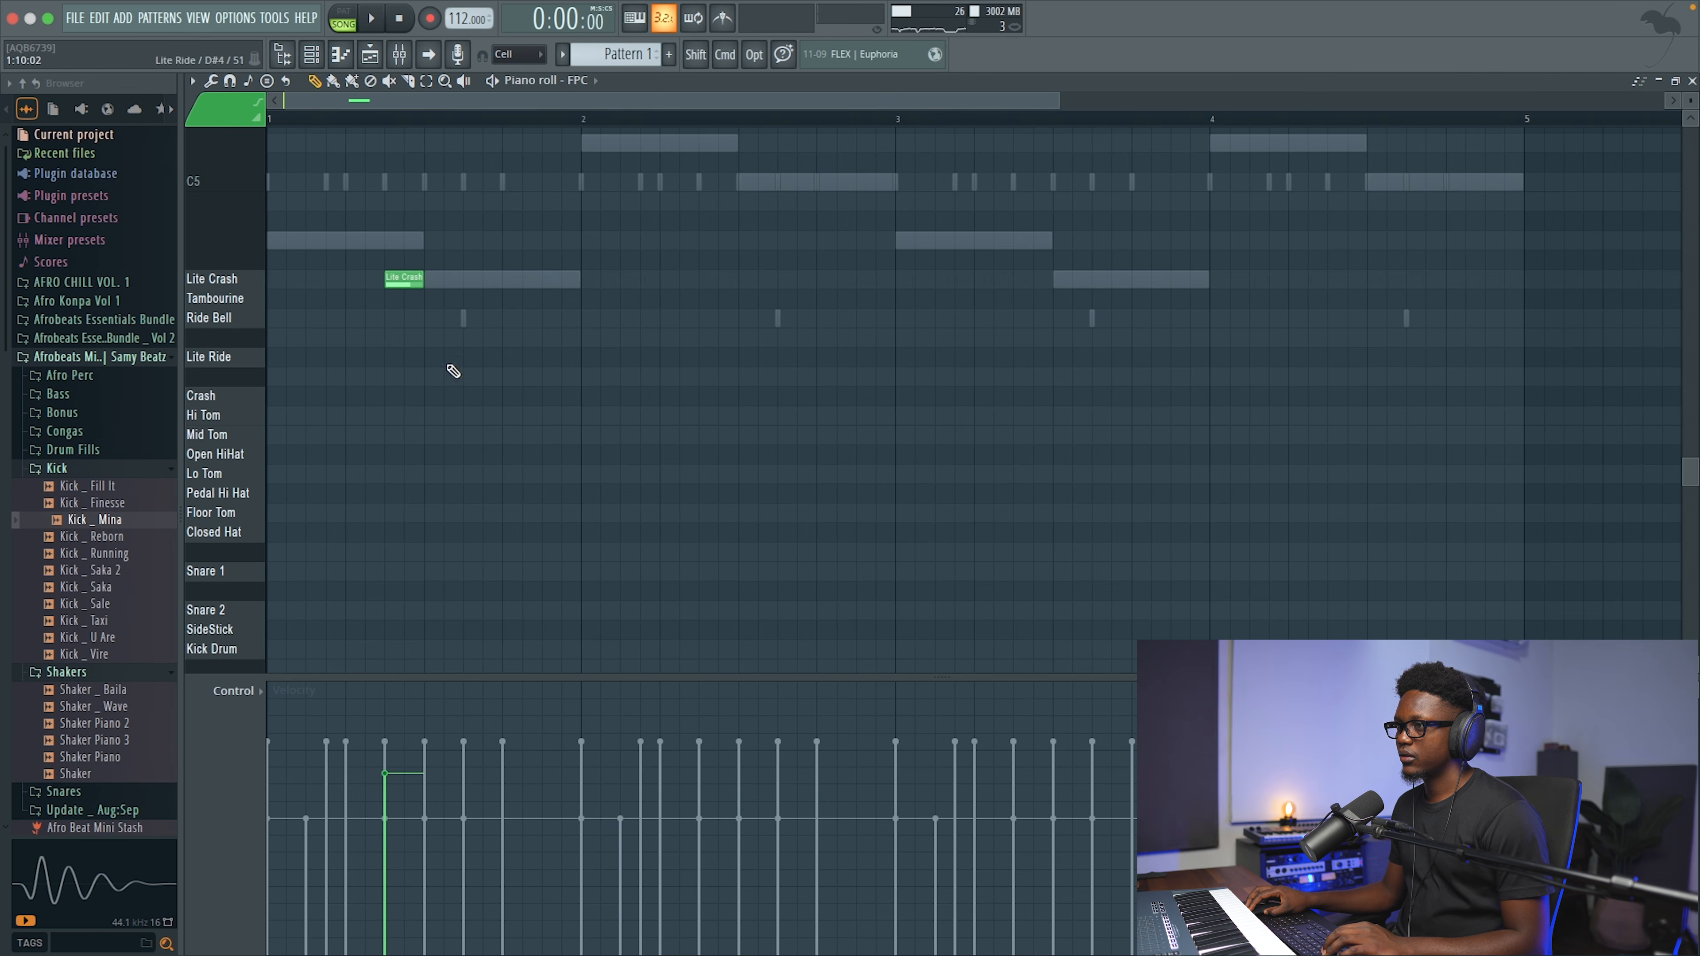
# Step: Add a two-step Lite Ride note on step 11 of bar 1 and raise the velocity of both FPC notes
pyautogui.press('space')
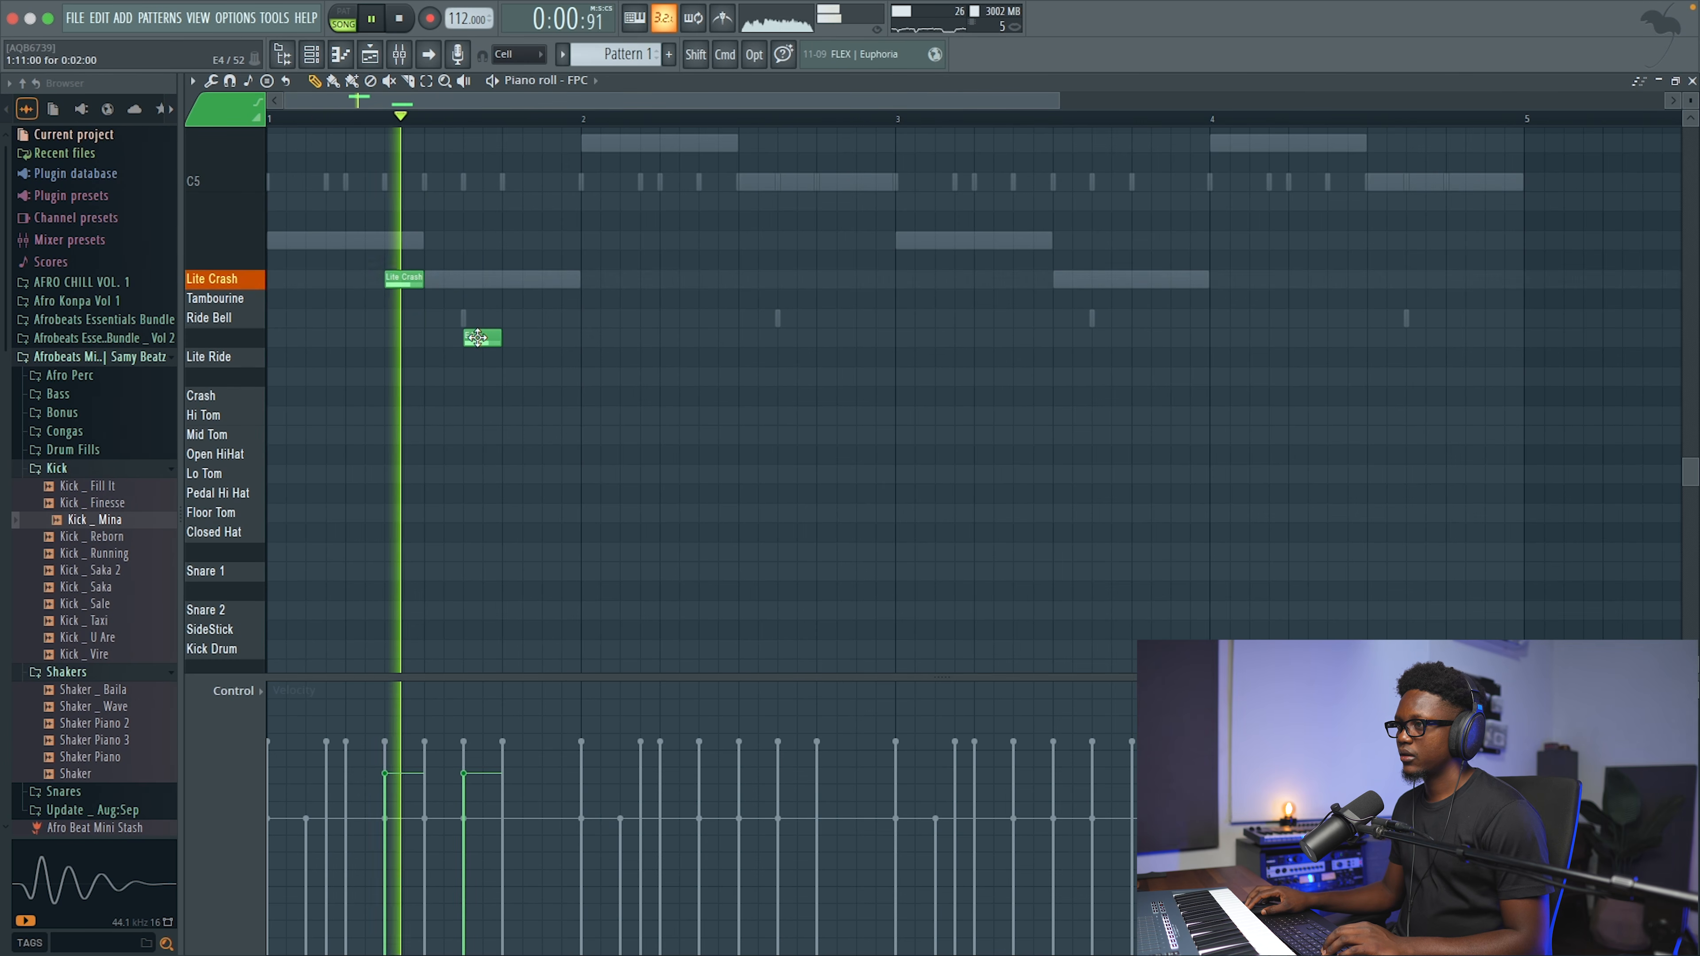
pyautogui.scroll(4, 417, 748)
pyautogui.scroll(1, 484, 750)
pyautogui.press('space')
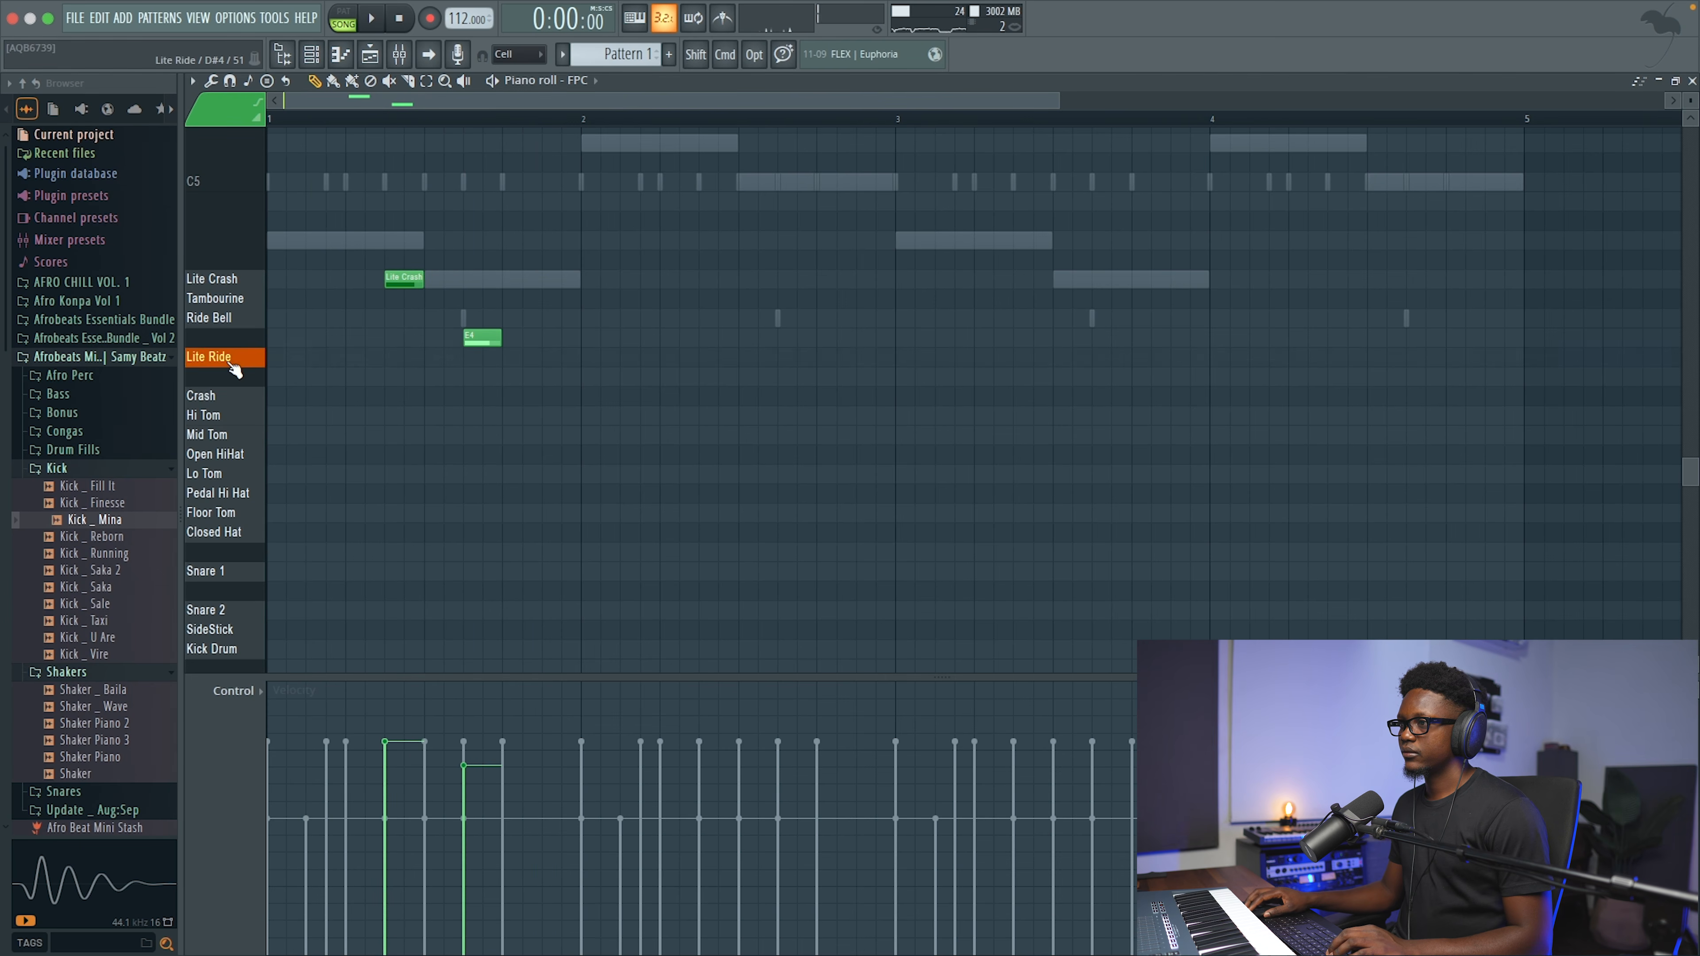
pyautogui.press('space')
pyautogui.moveTo(472, 341); pyautogui.dragTo(472, 359)
pyautogui.press('space')
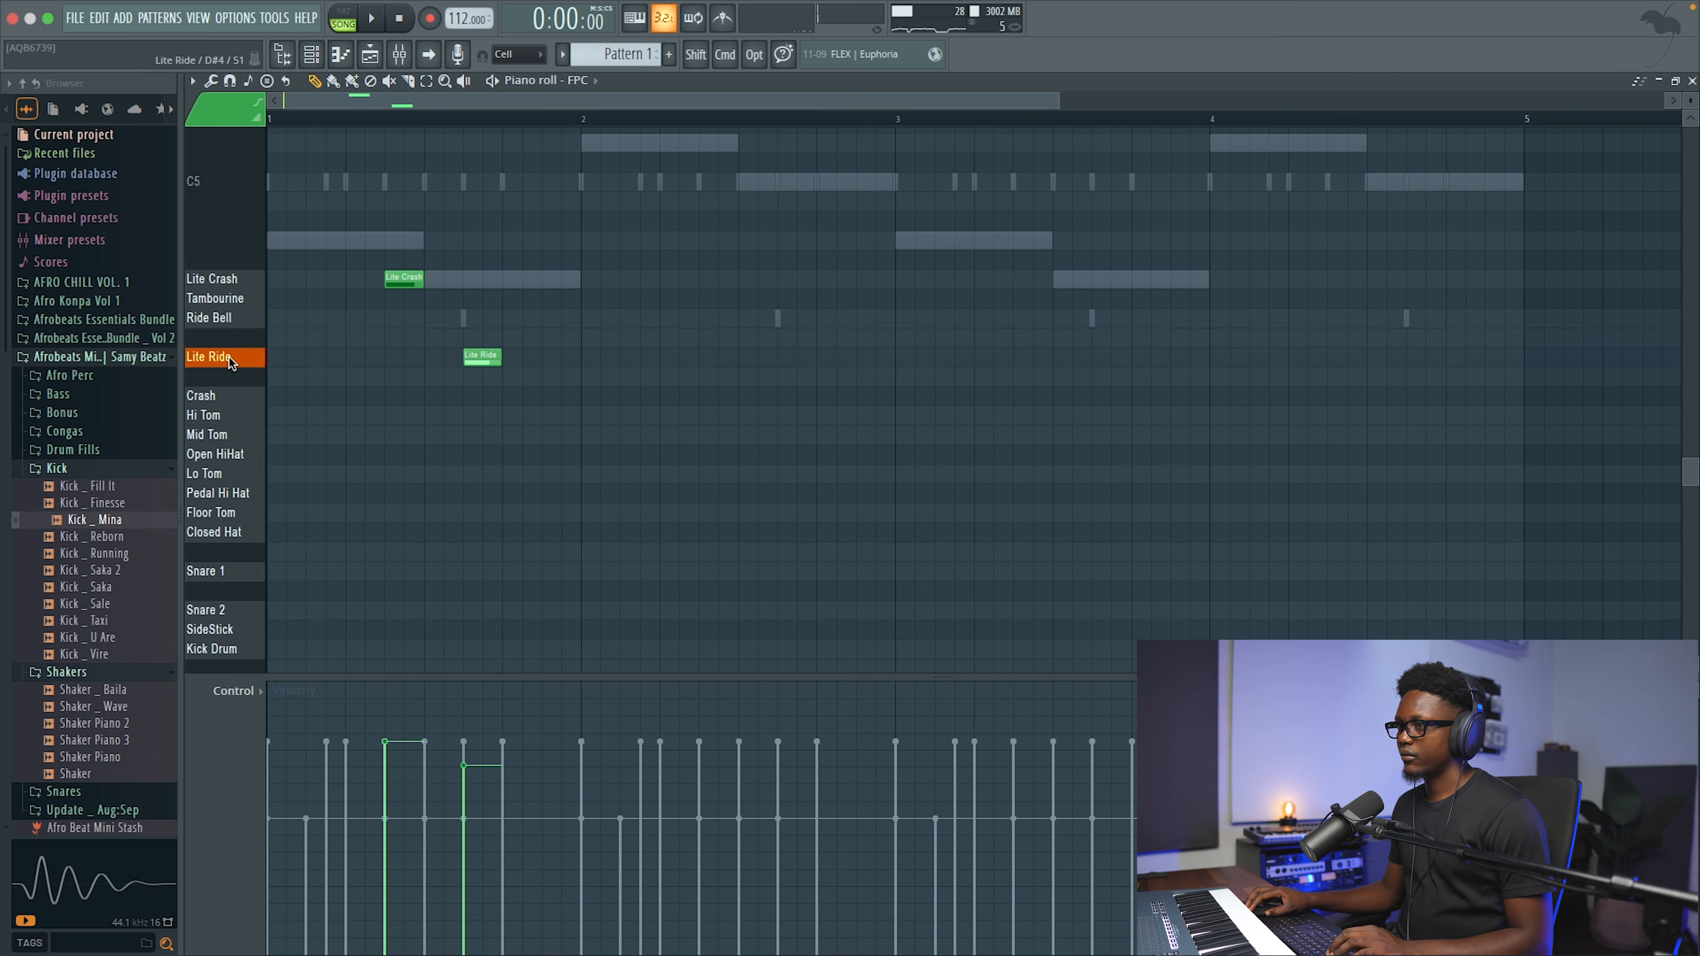
# Step: Play the song from the channel rack with the FPC hits and reopen the FPC piano roll
pyautogui.press('space')
pyautogui.click(1692, 80)
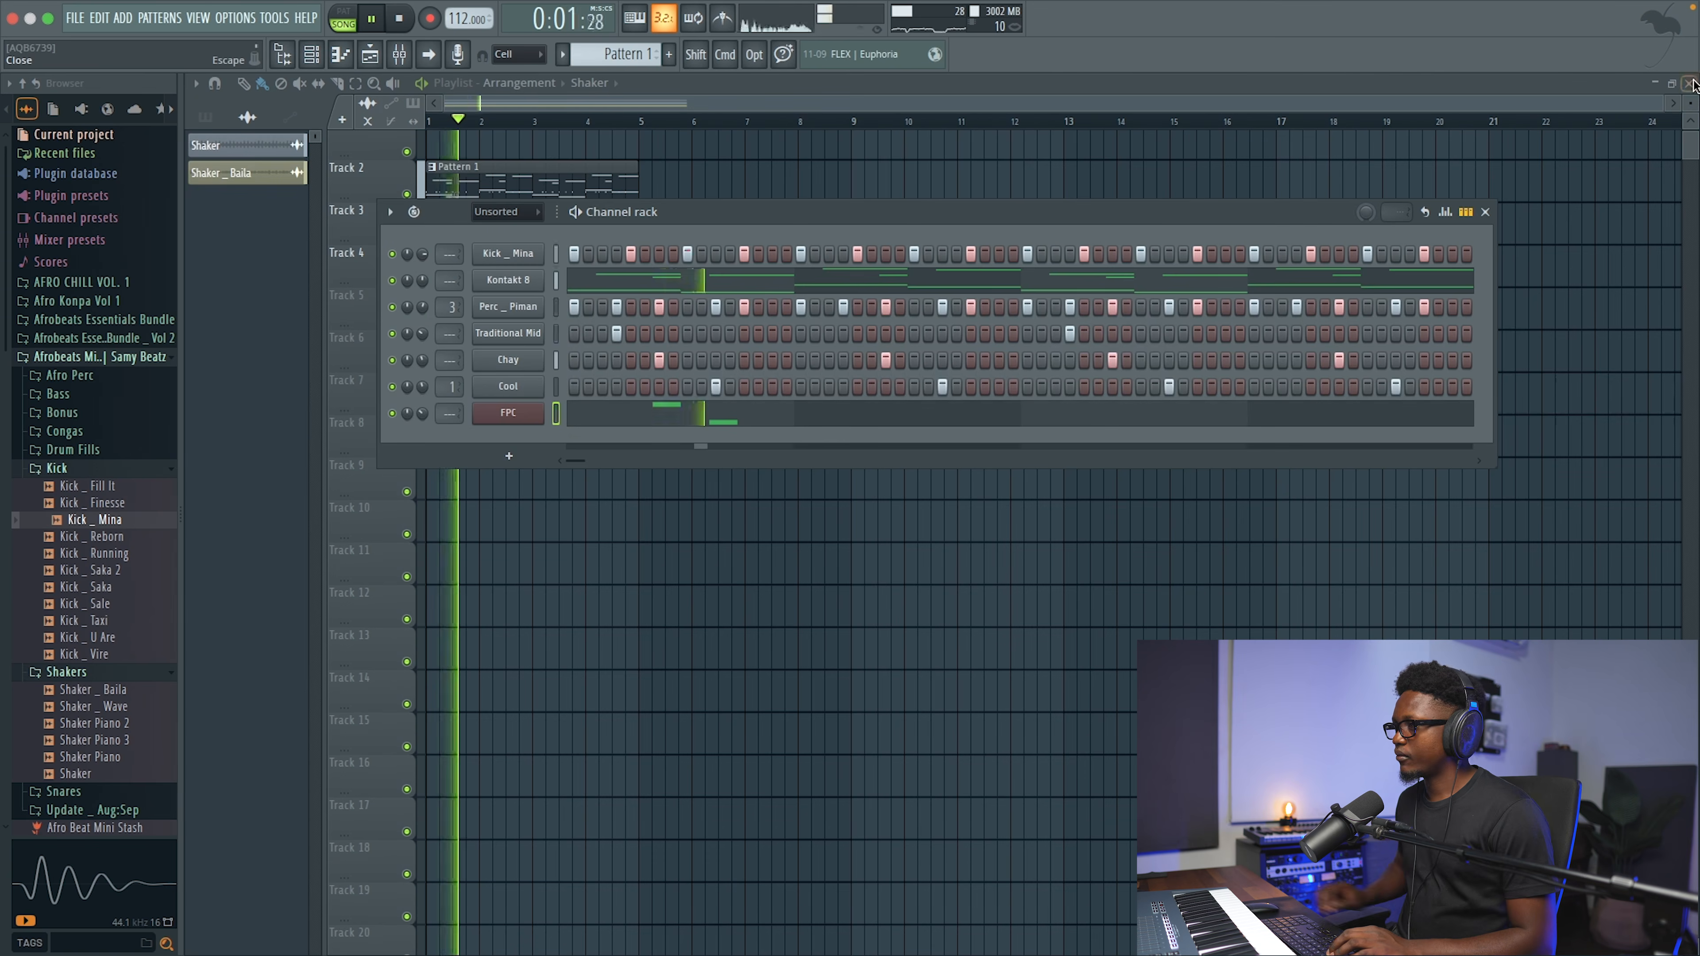
pyautogui.press('space')
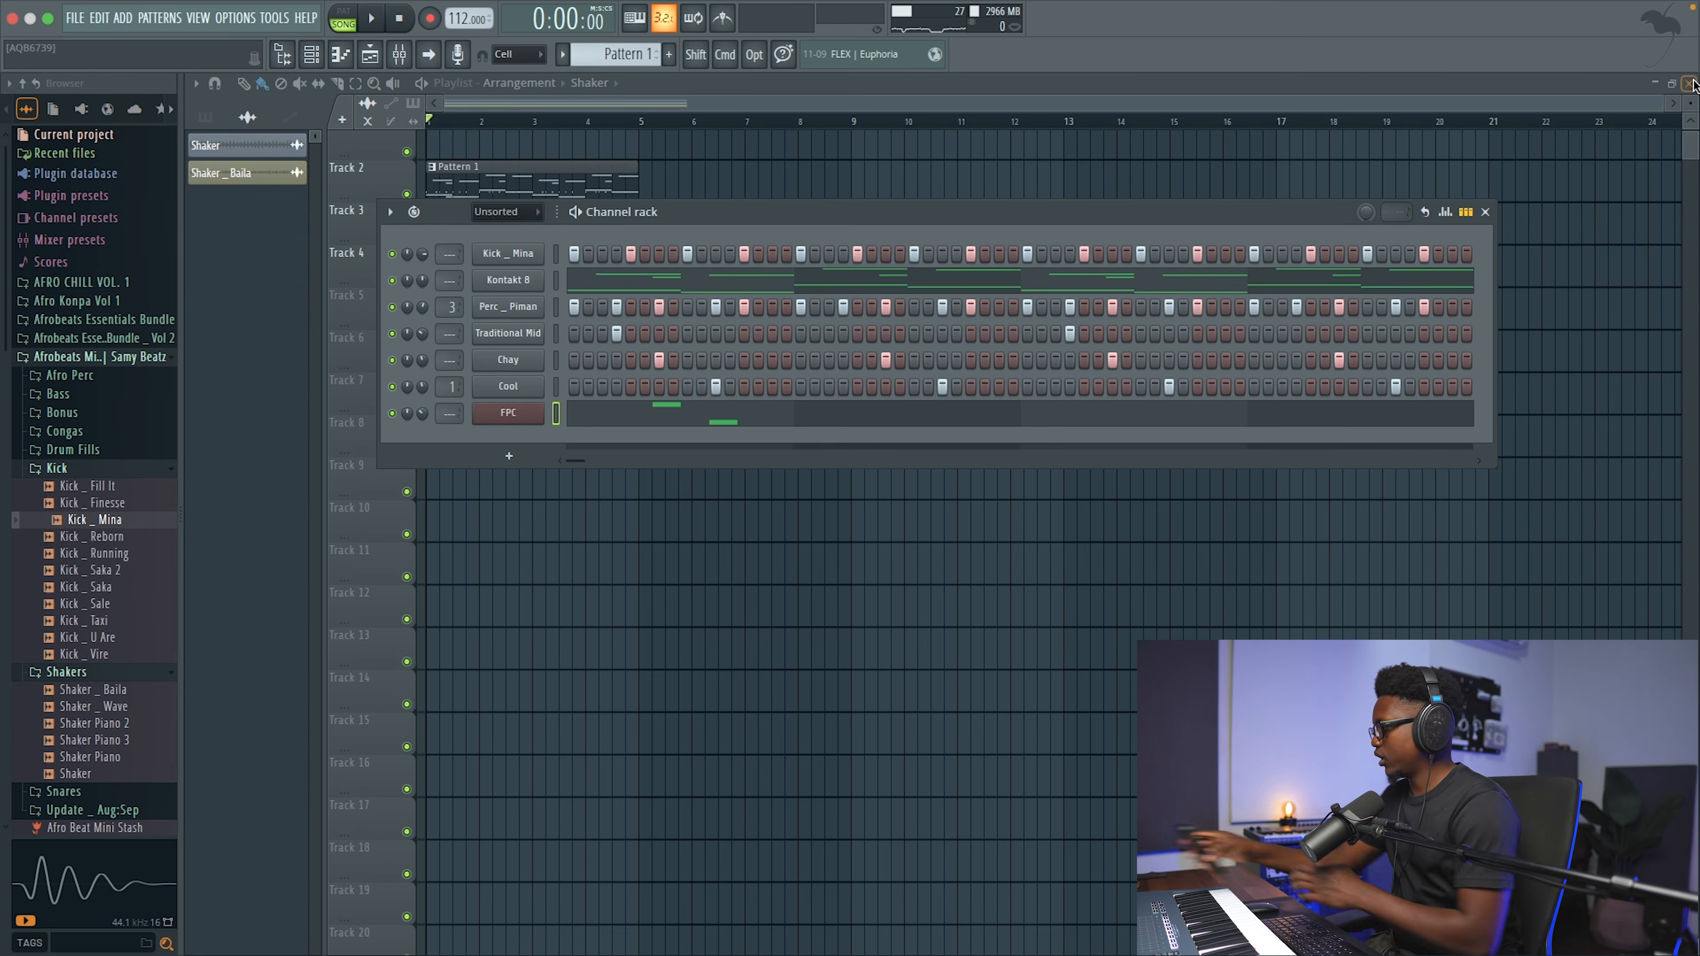
pyautogui.press('space')
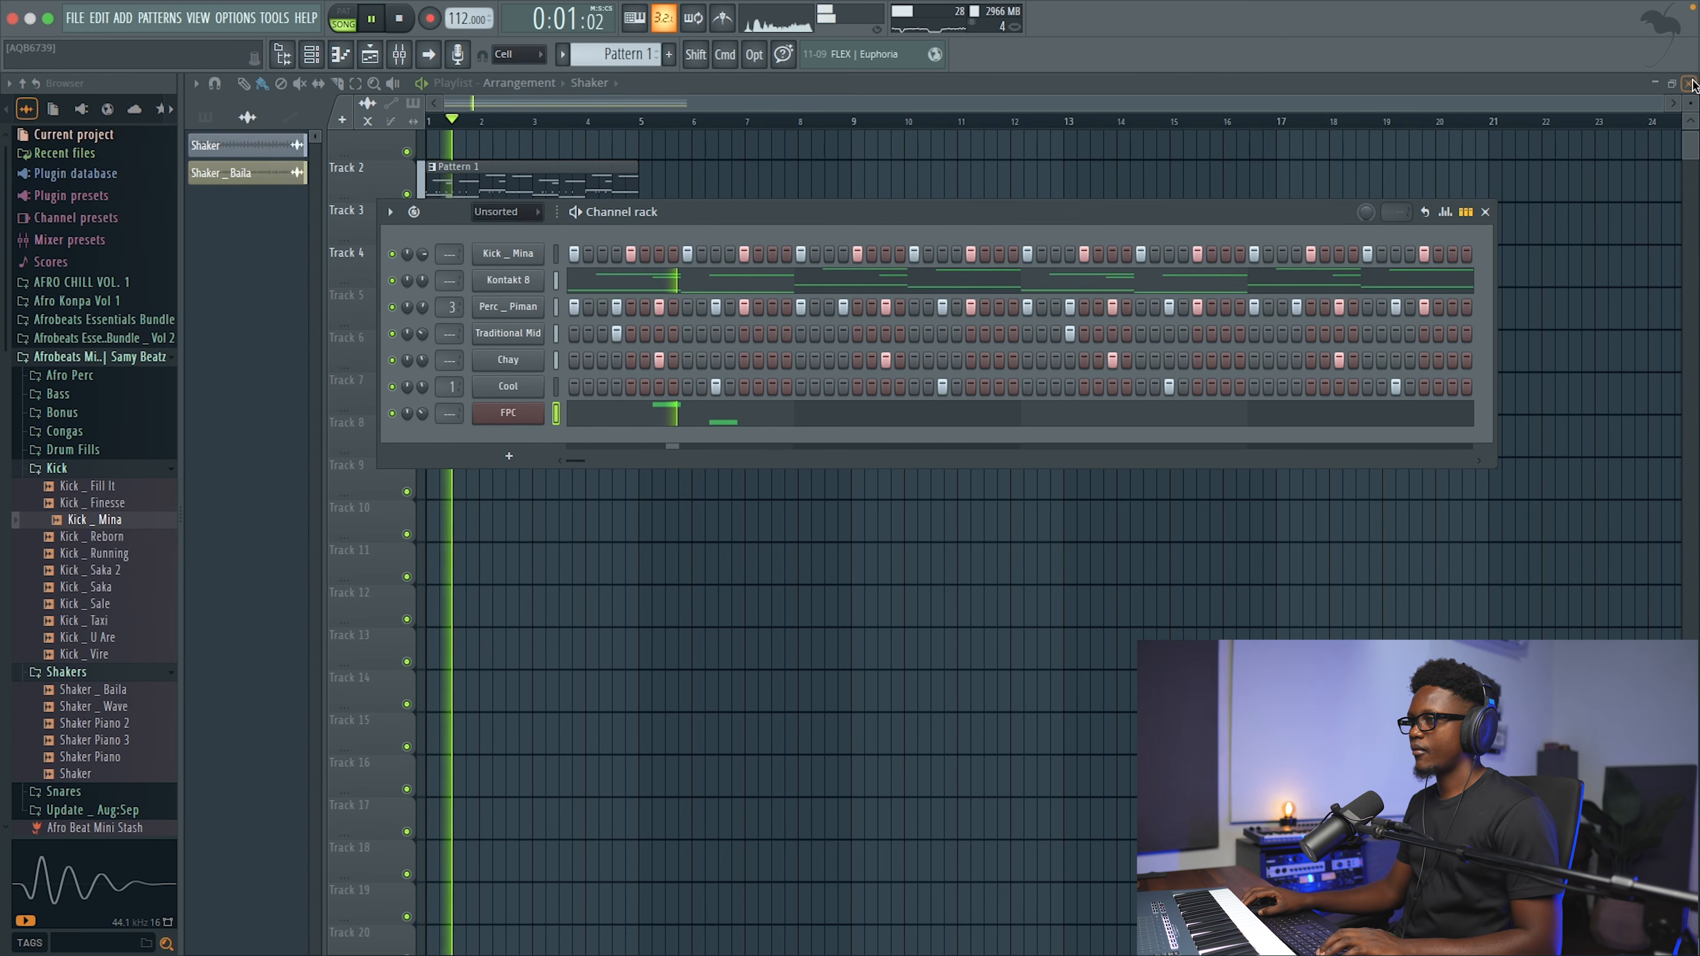
pyautogui.click(618, 421)
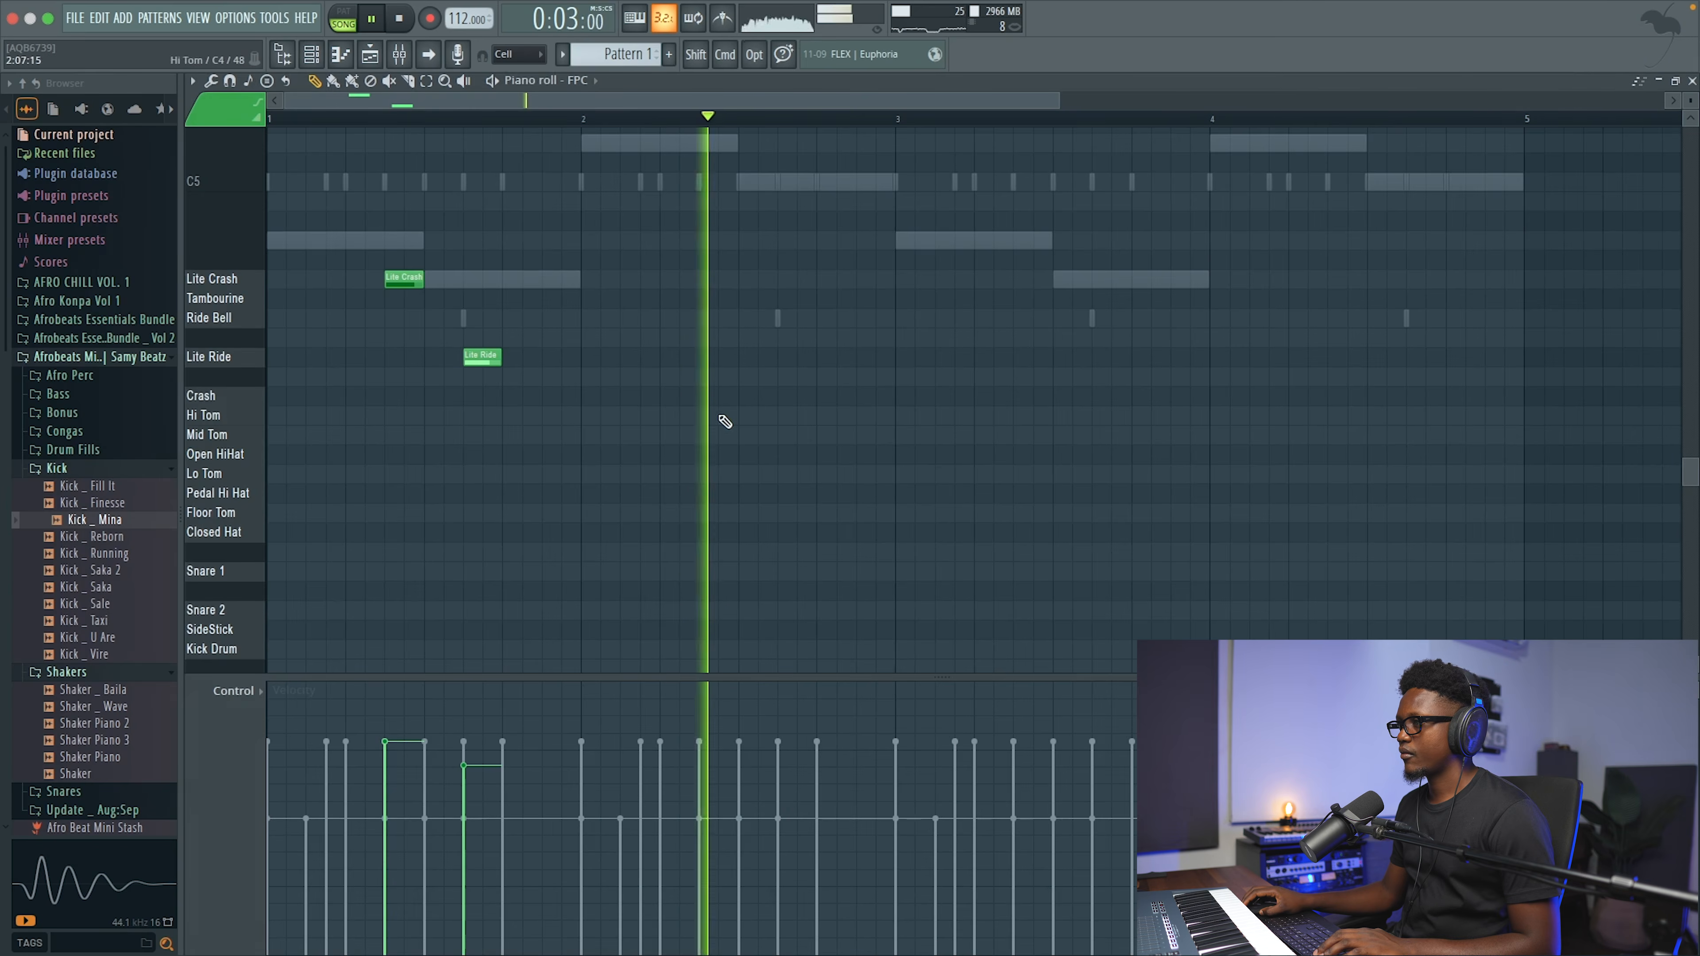
pyautogui.press('space')
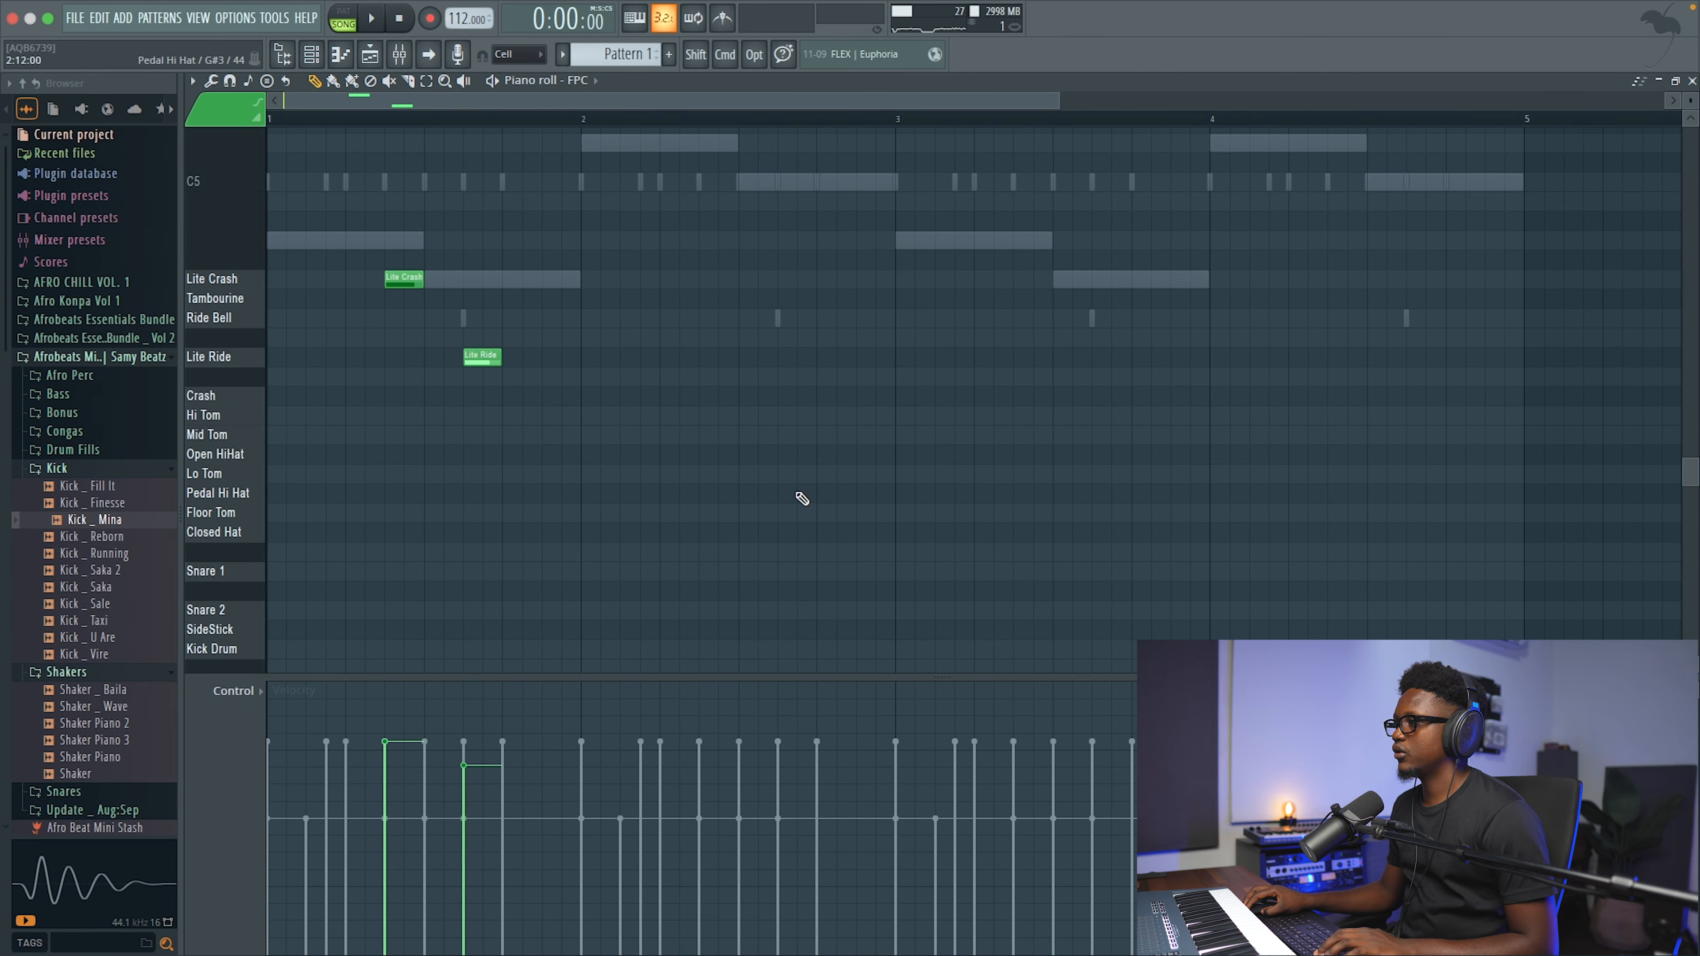
# Step: Add an Open HiHat note on step 7 of bar 2 and Pedal Hi Hat notes on steps 5 and 6
pyautogui.press('space')
pyautogui.click(786, 435)
pyautogui.moveTo(791, 463); pyautogui.dragTo(830, 454)
pyautogui.press('space')
pyautogui.moveTo(859, 536); pyautogui.dragTo(662, 491)
pyautogui.press('space')
pyautogui.click(782, 532)
pyautogui.moveTo(755, 455); pyautogui.dragTo(738, 458)
pyautogui.press('space')
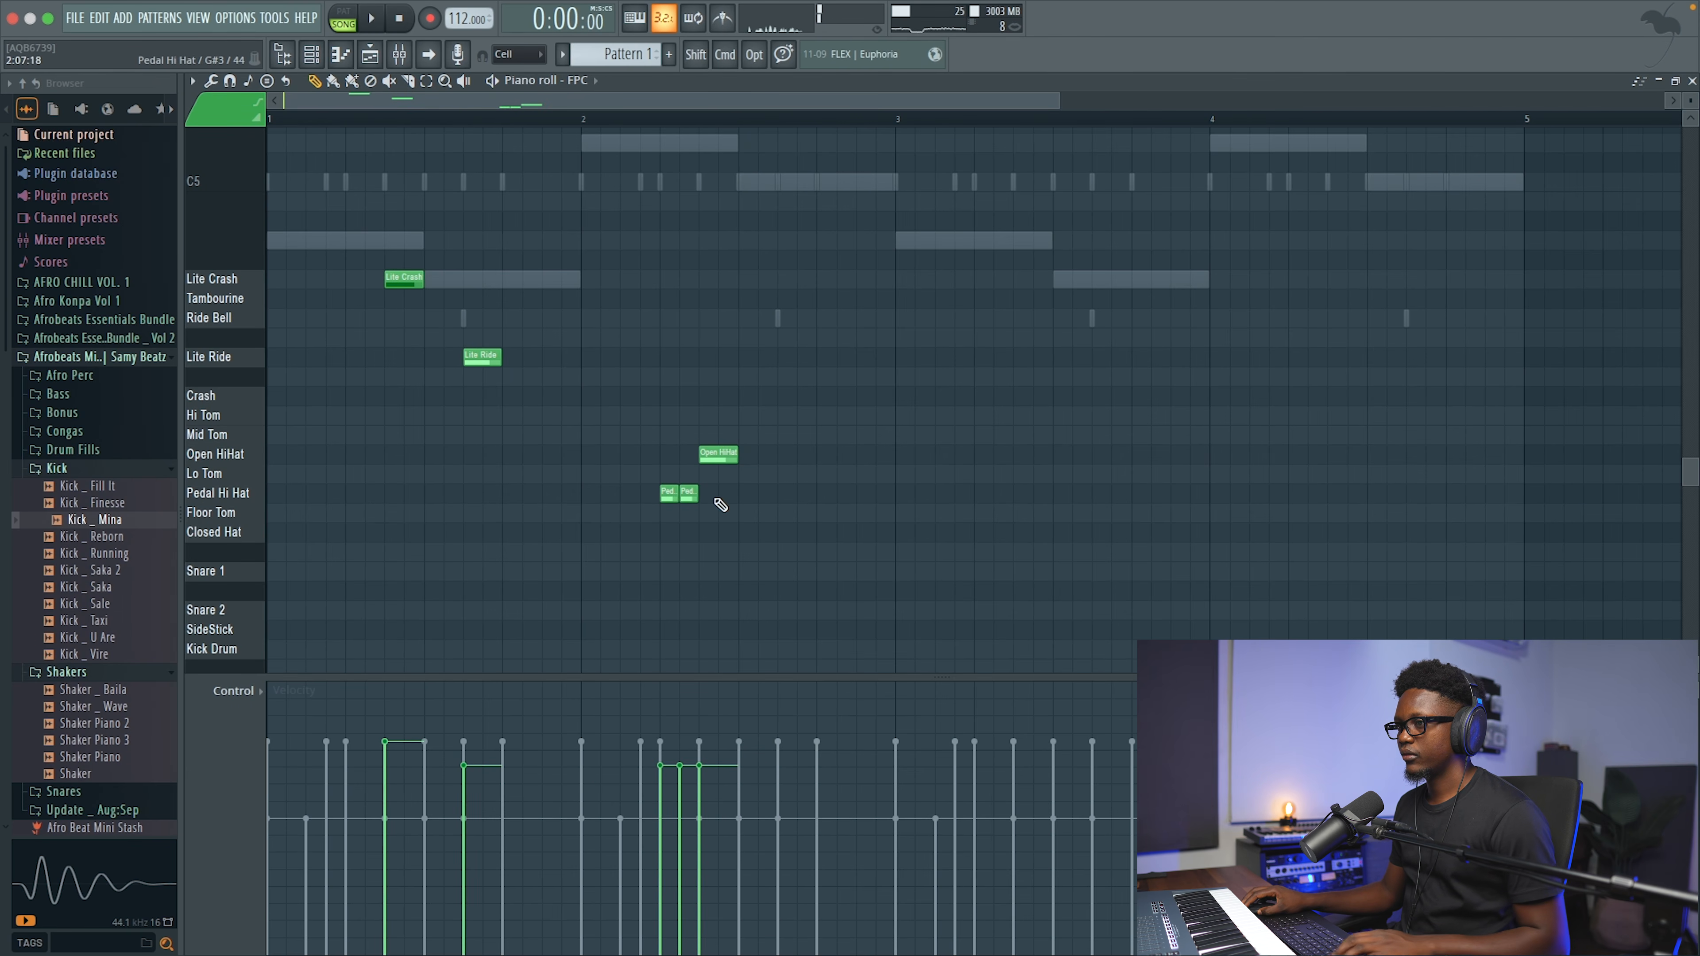
# Step: Move the two Pedal Hi Hat notes in bar 2 down to the Closed Hat row and deselect them
pyautogui.moveTo(665, 491); pyautogui.dragTo(668, 541)
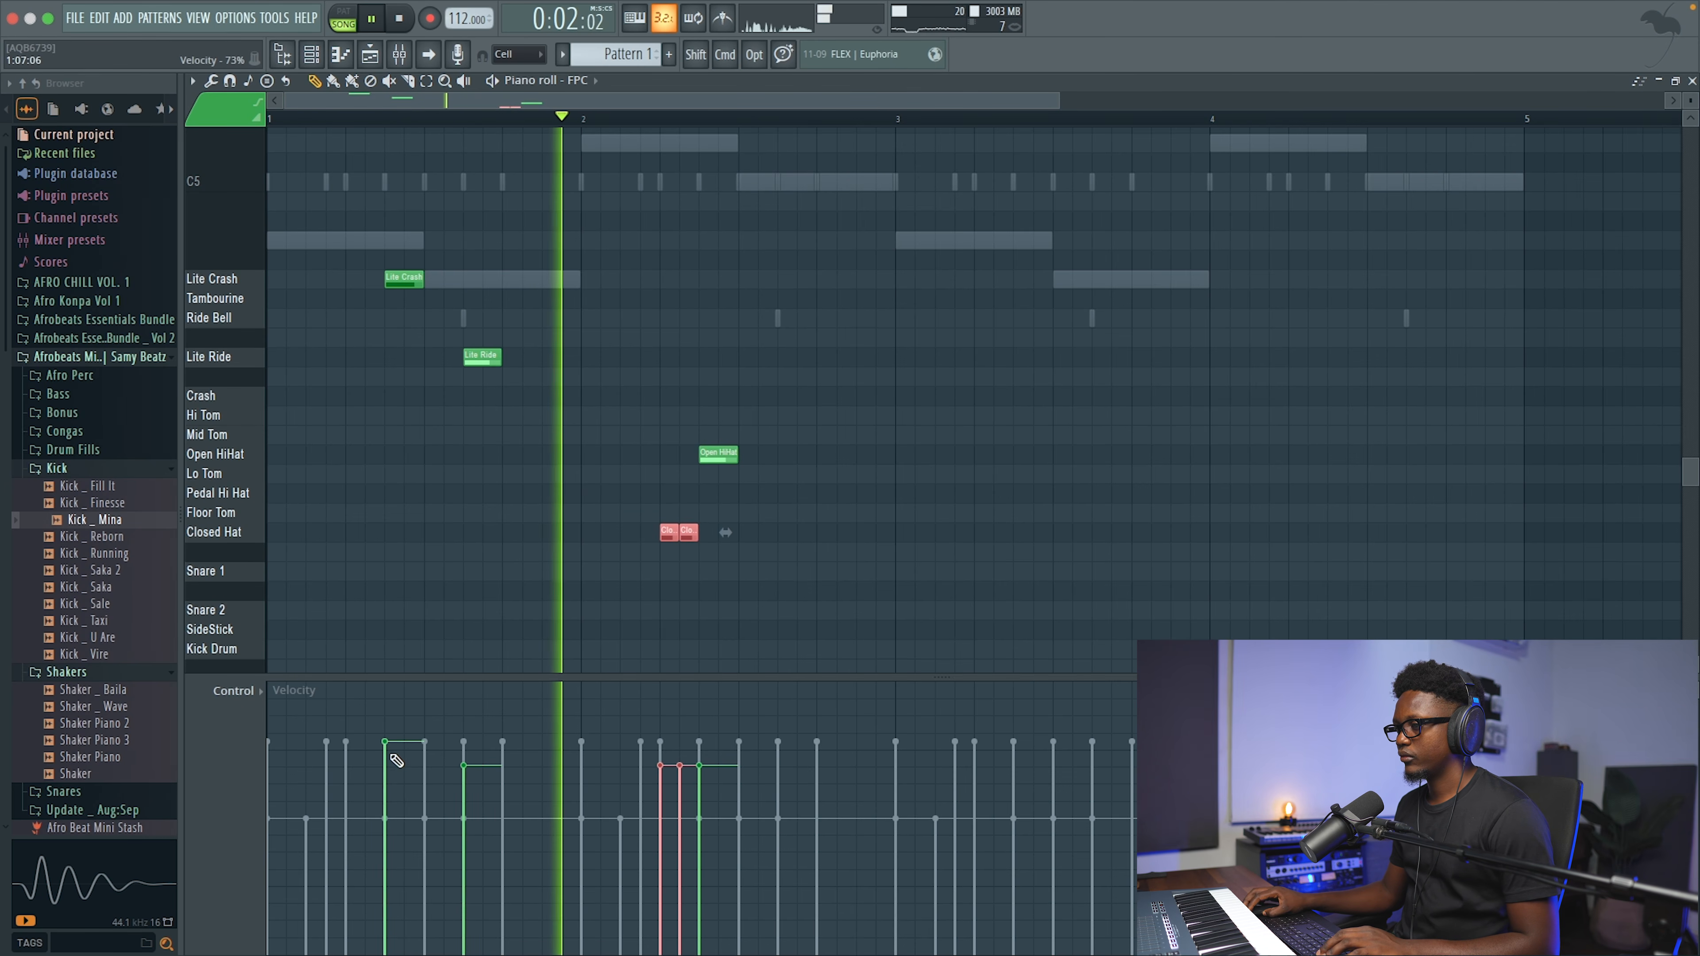
pyautogui.press('super+d')
pyautogui.press('space')
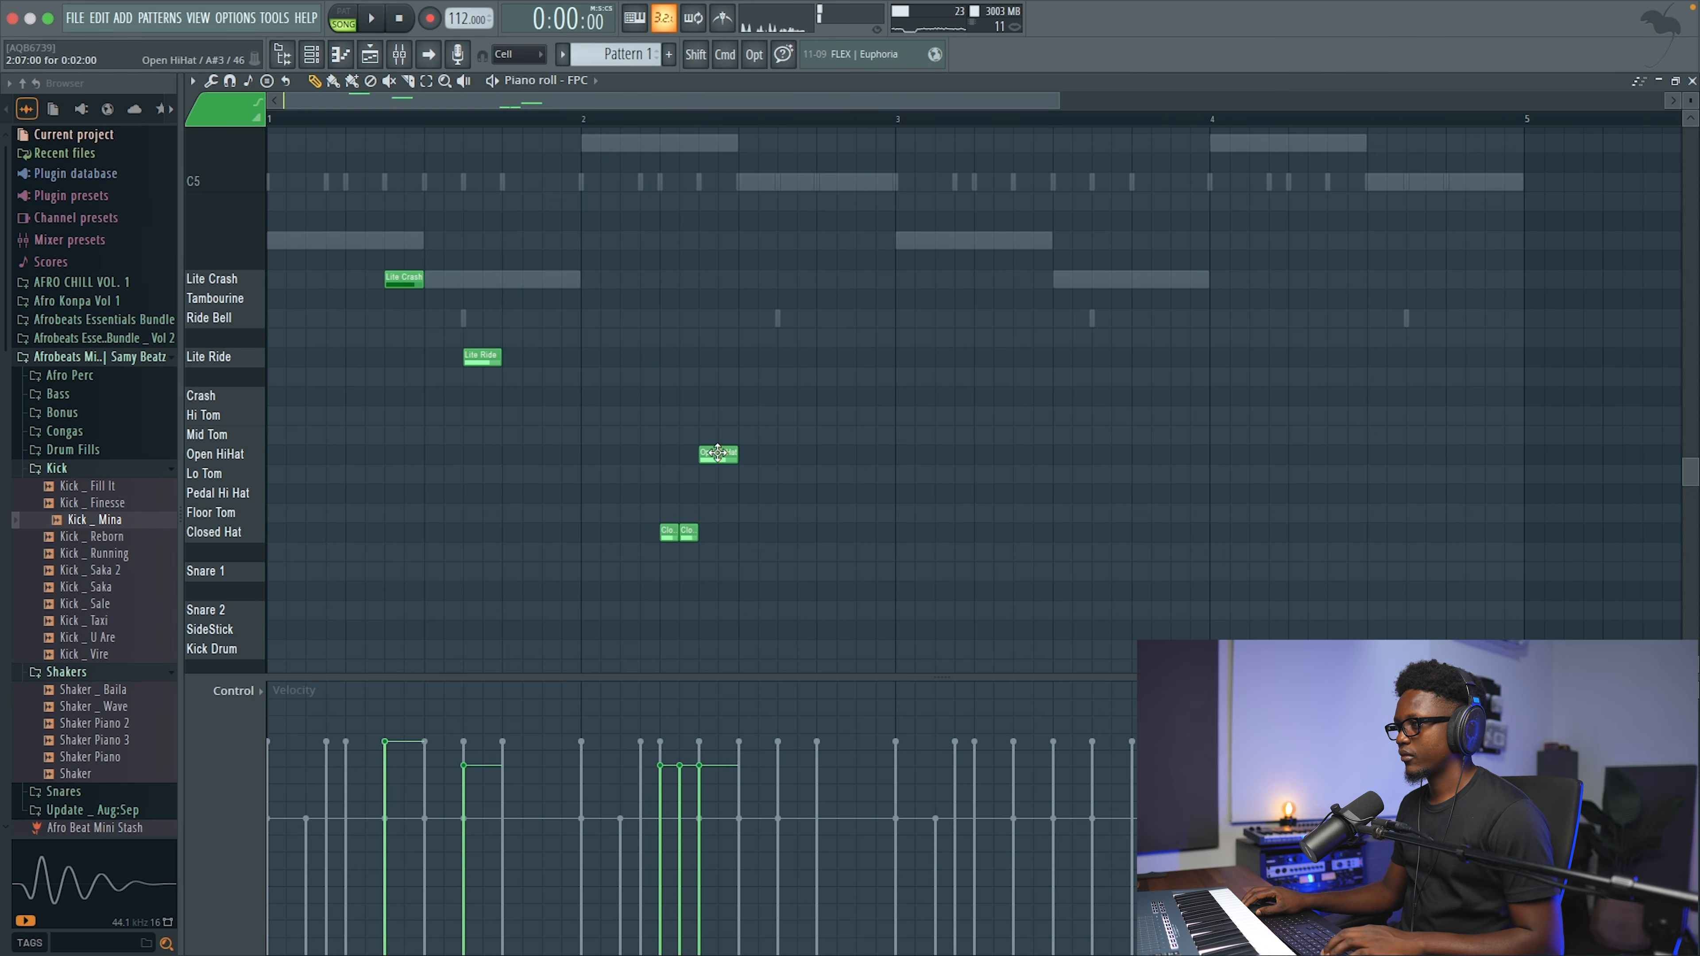
# Step: Adjust the FPC channel volume in the channel rack and raise the velocity of the Open HiHat note in bar 2
pyautogui.click(1692, 81)
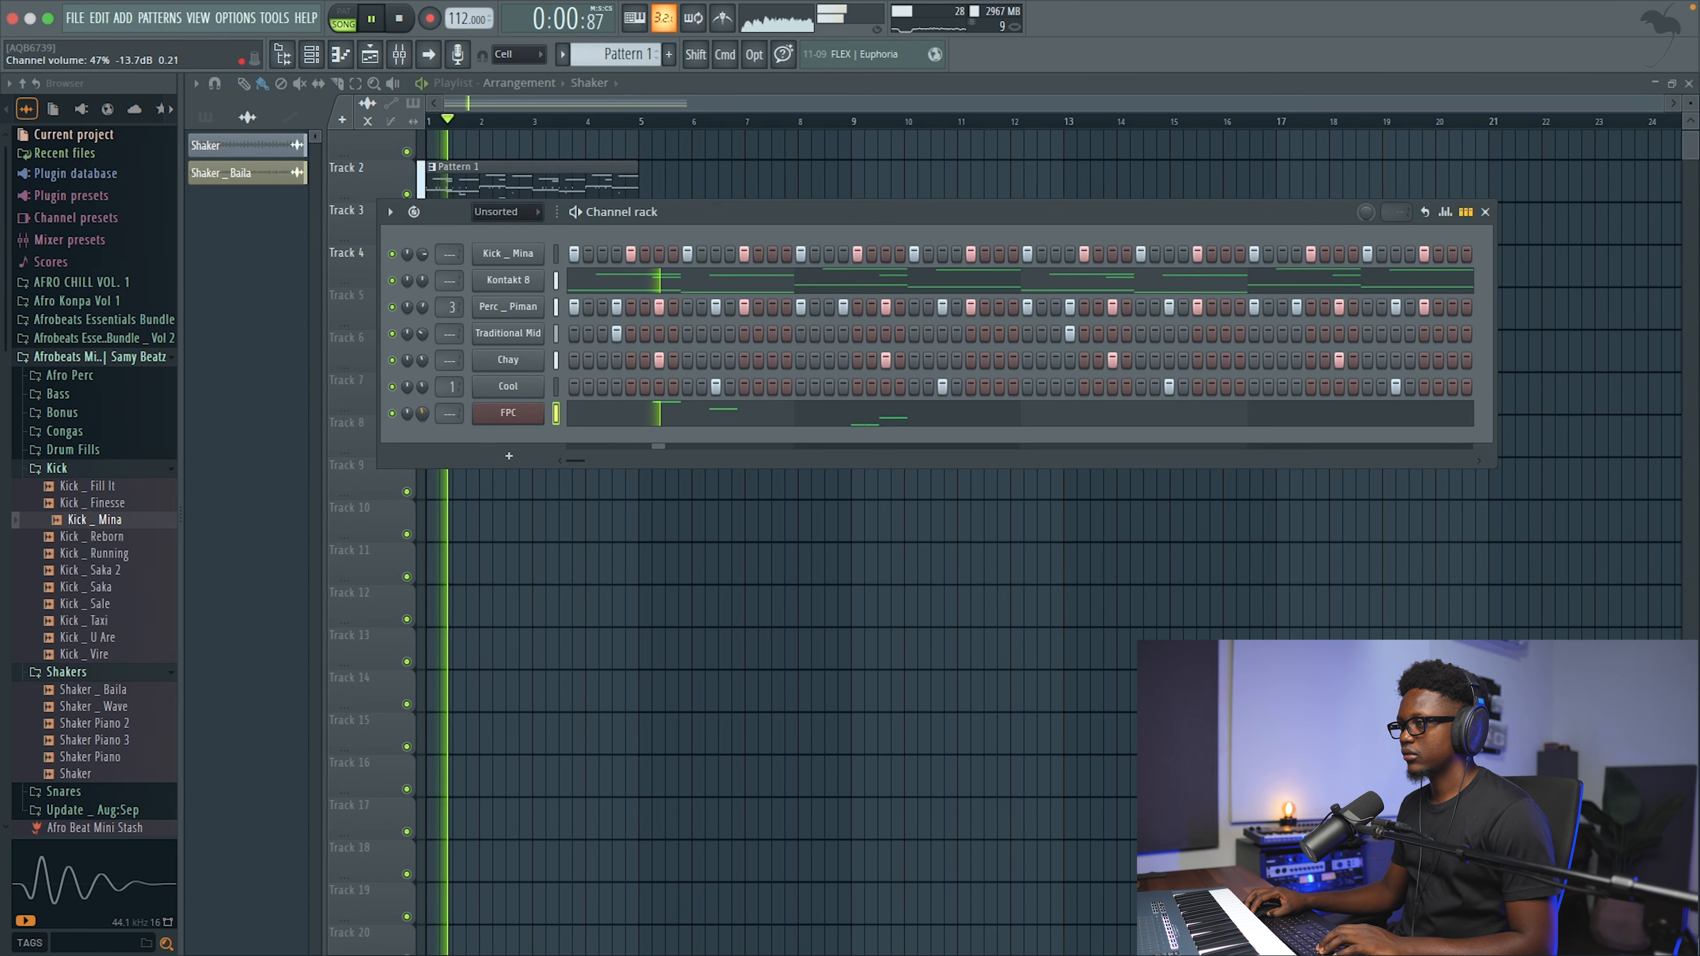
pyautogui.click(658, 420)
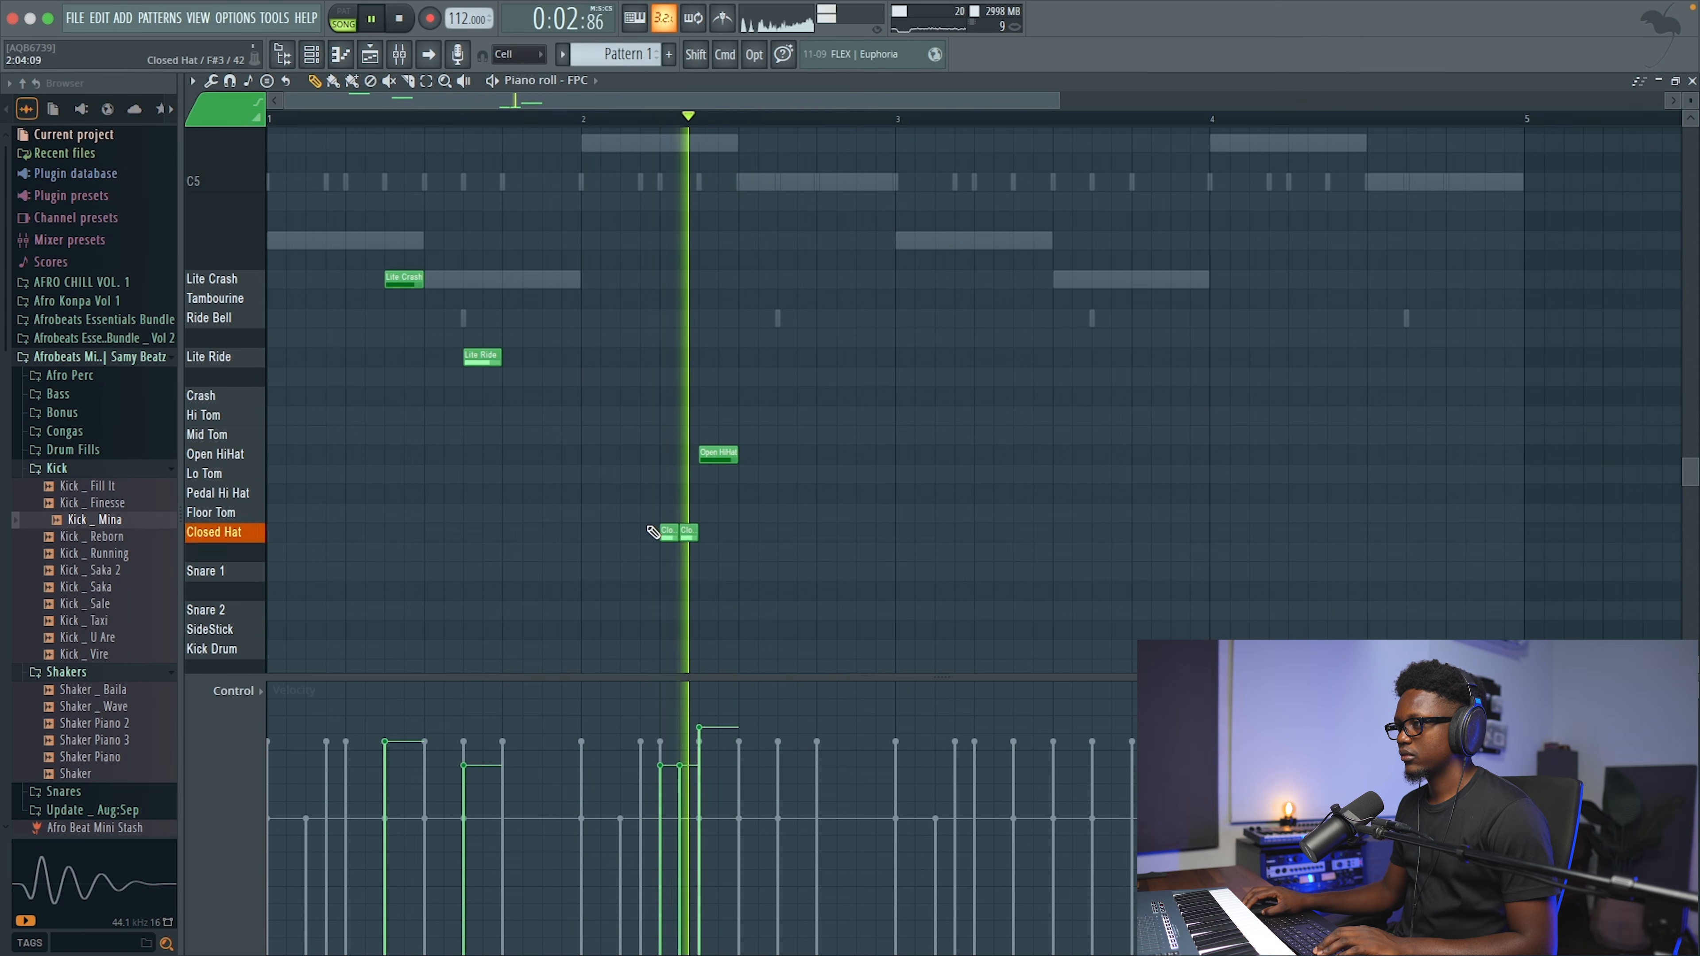
pyautogui.press('space')
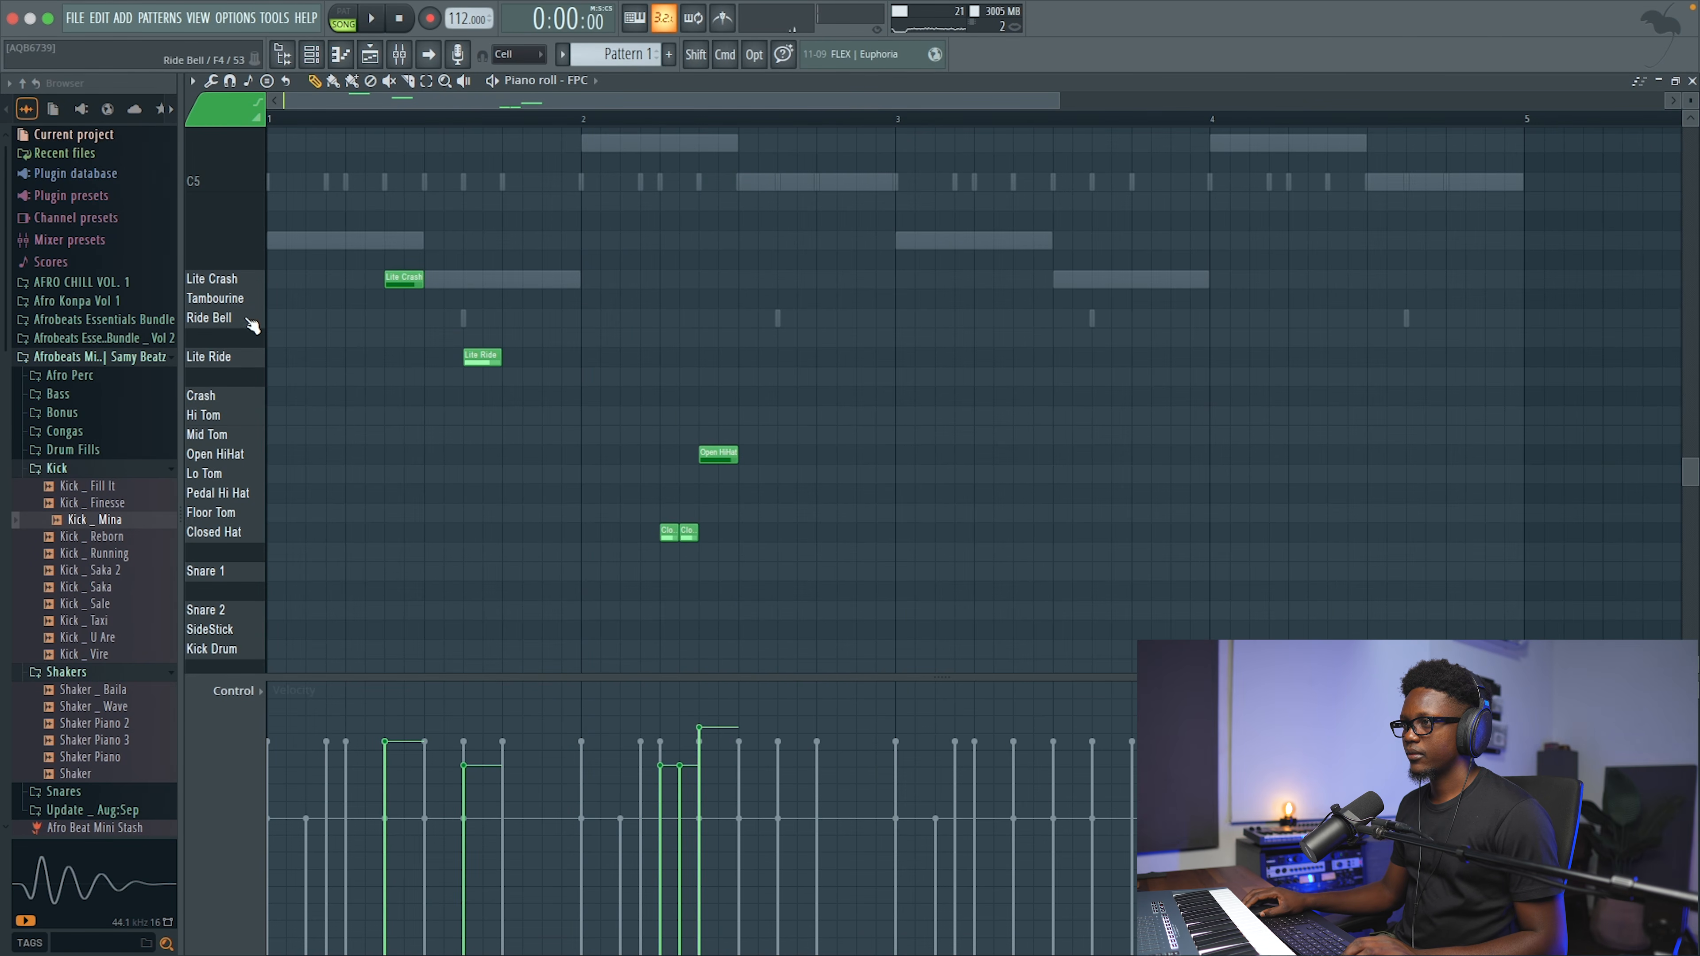
# Step: Audition the bar 1 Lite Crash note on the Ride Bell row, return it to Lite Crash and slightly lower its velocity
pyautogui.press('space')
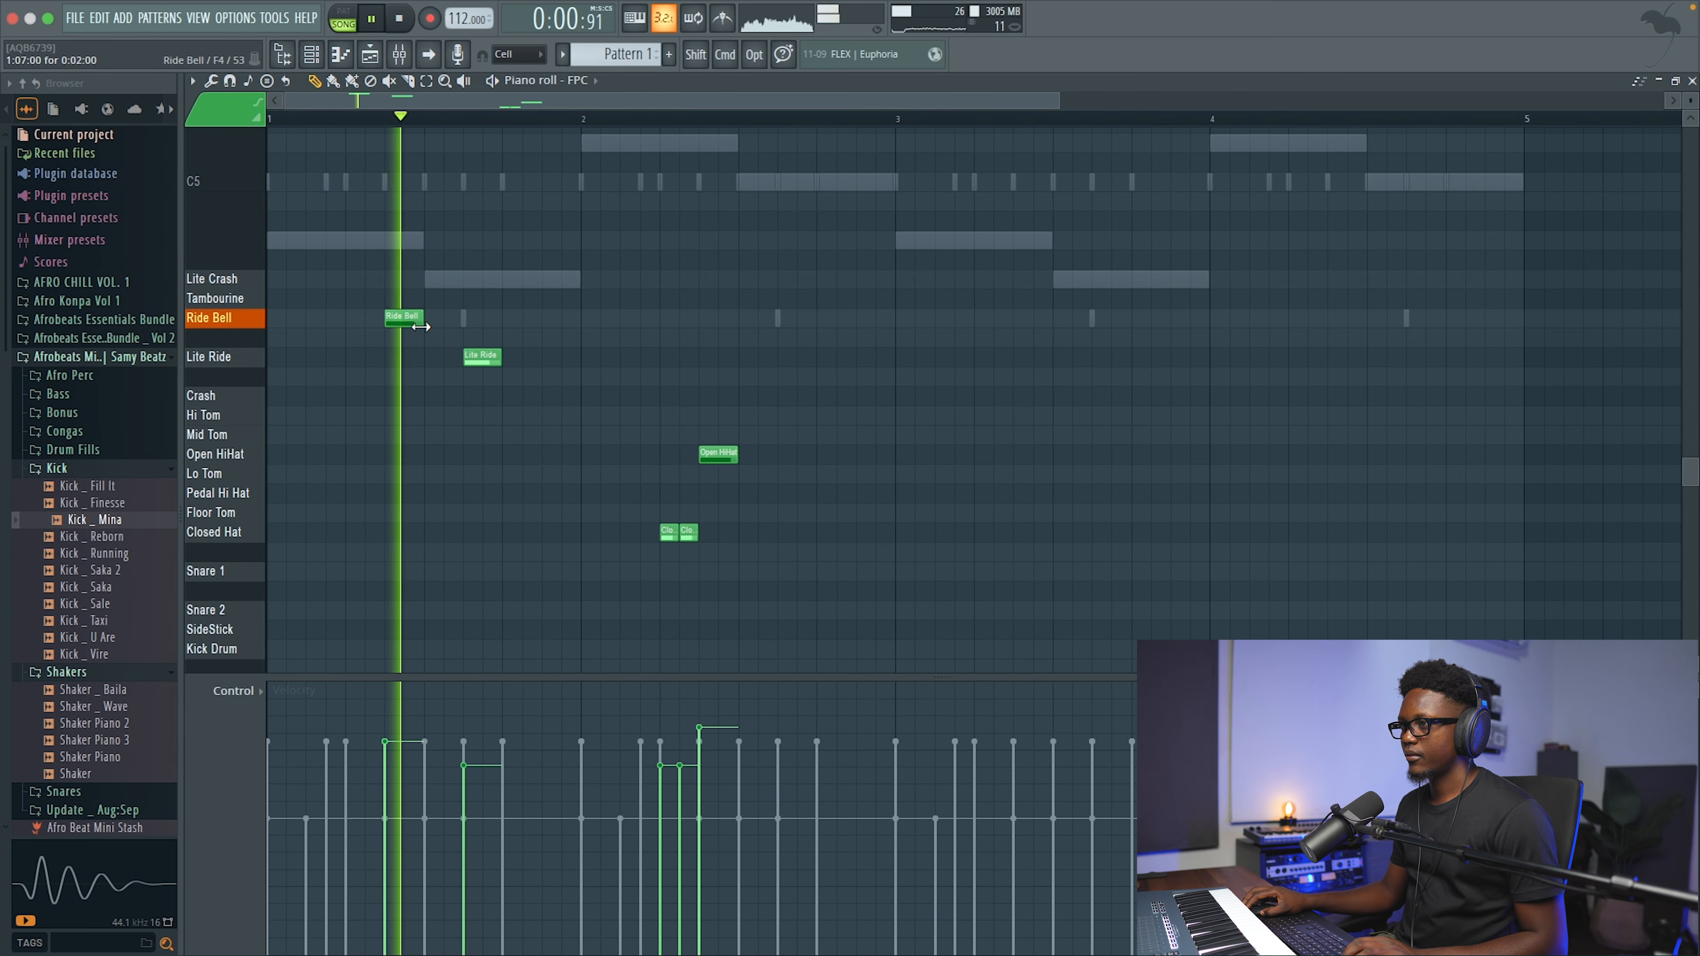
pyautogui.press('space')
pyautogui.moveTo(397, 319); pyautogui.dragTo(397, 279)
pyautogui.press('space')
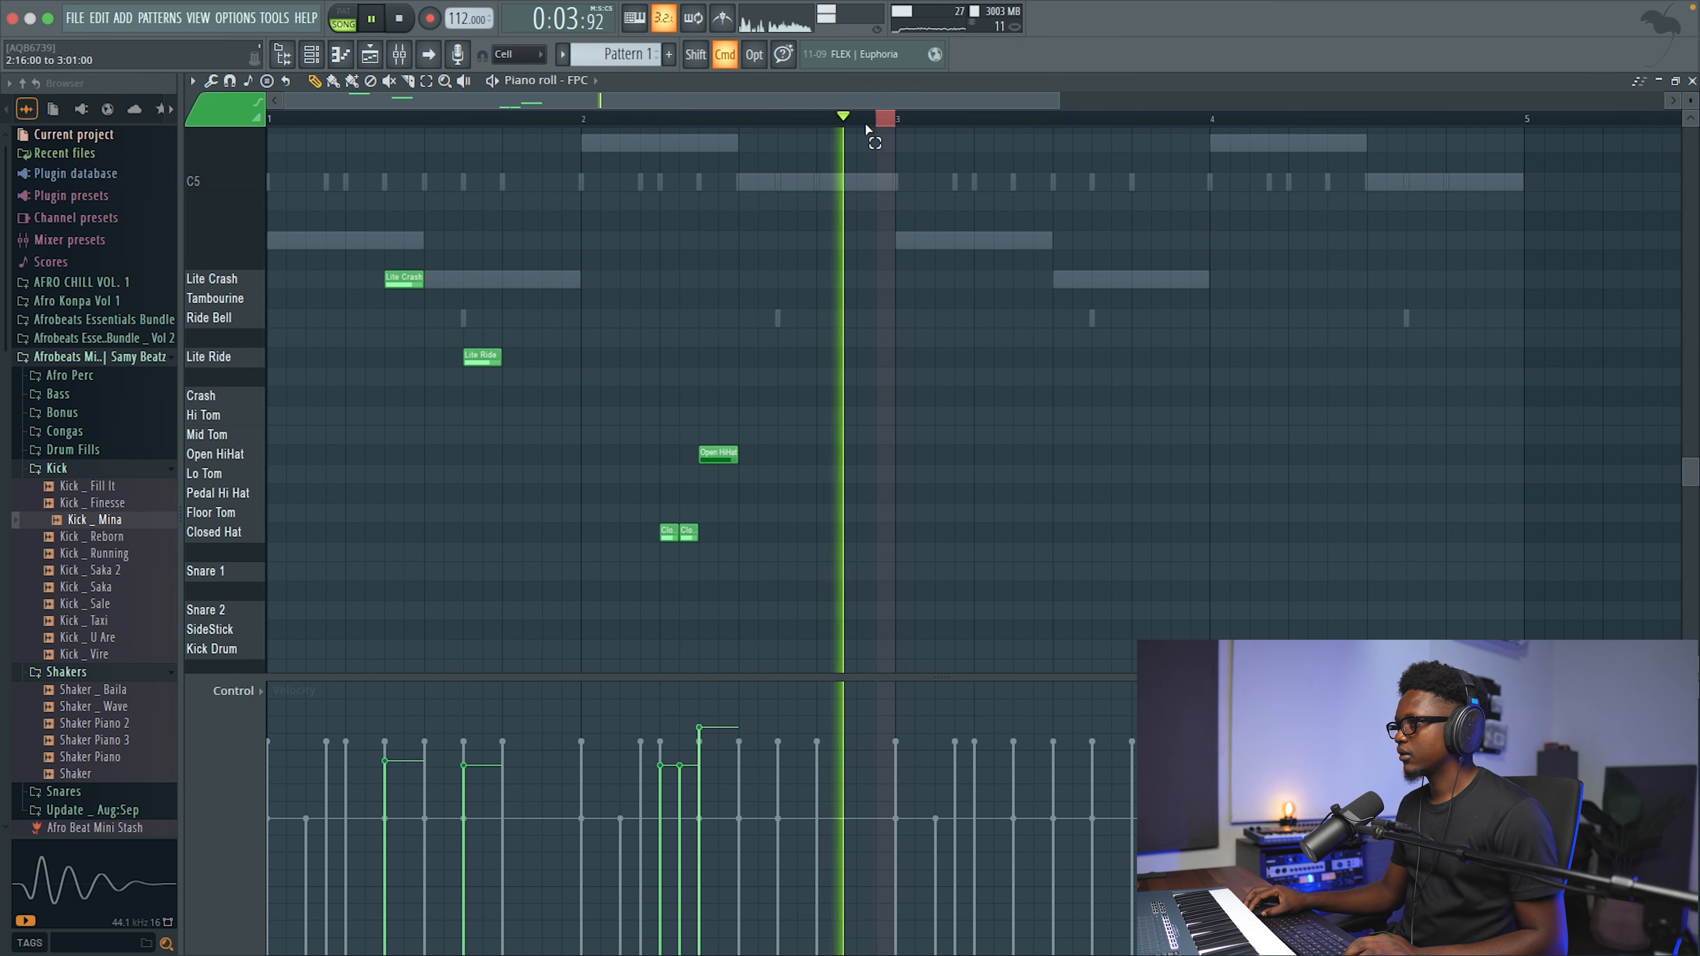
# Step: Duplicate the FPC notes of bars 1–2 into bars 3–4, removing the copied Closed Hat notes and moving the Open HiHat to step 1 of bar 4
pyautogui.moveTo(867, 129); pyautogui.dragTo(334, 296)
pyautogui.press('super+b')
pyautogui.press('space')
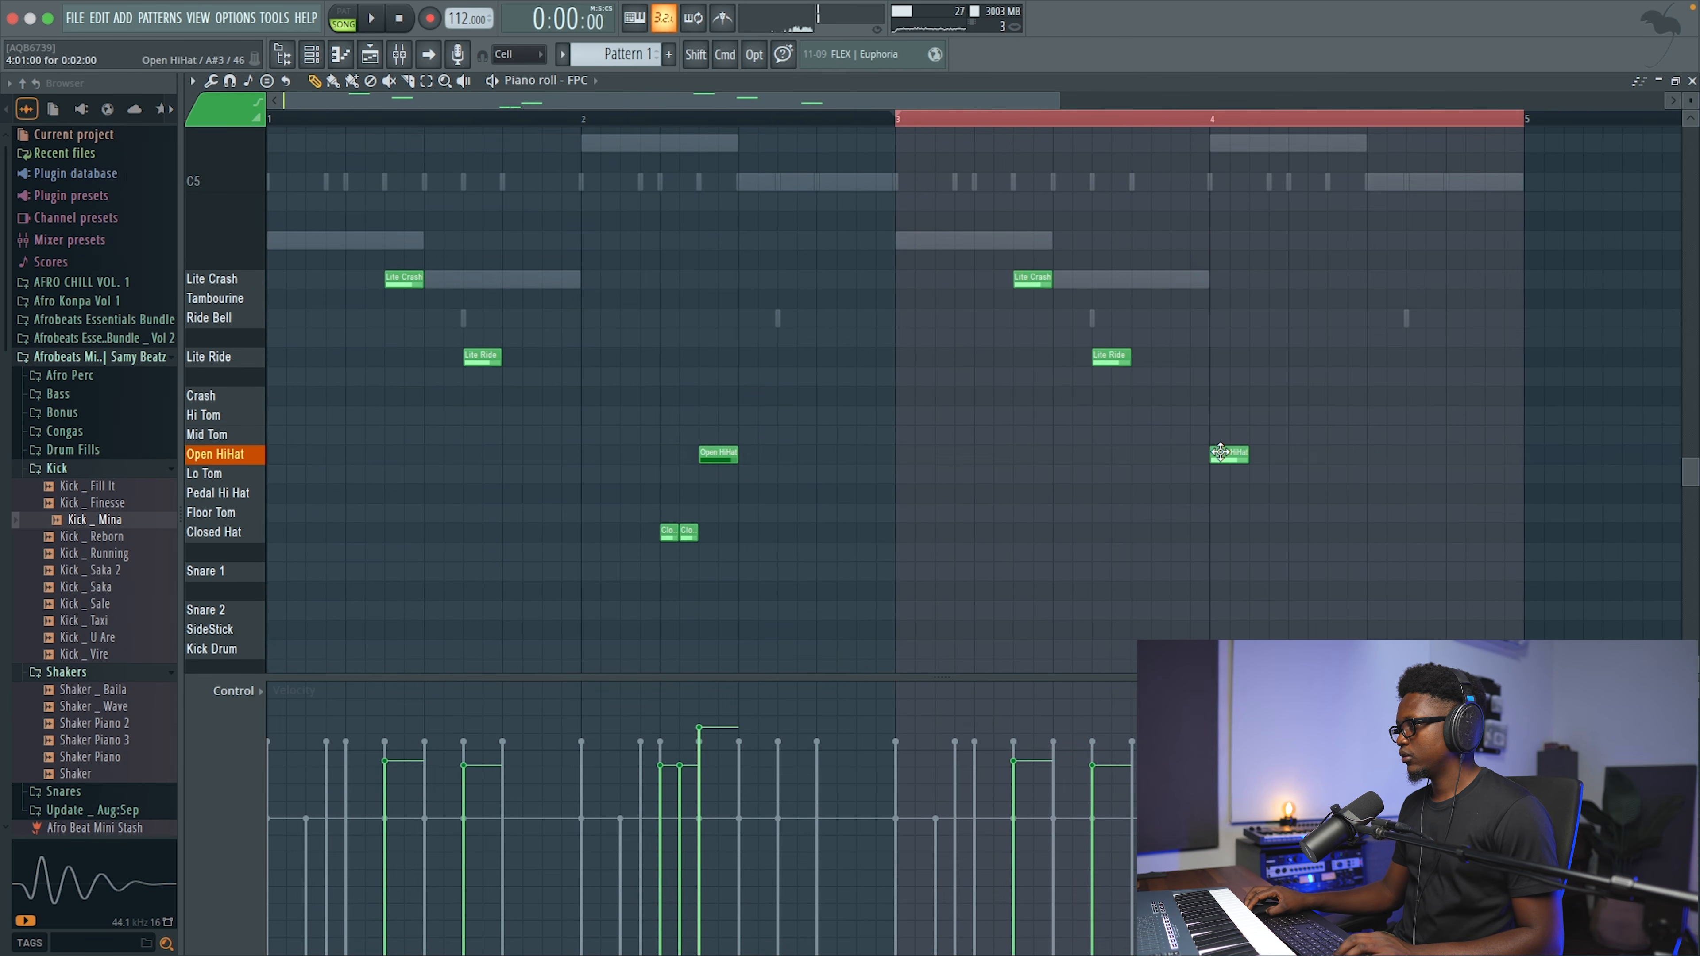
# Step: Play the song from the channel rack and lower the FPC channel's volume
pyautogui.press('space')
pyautogui.click(1693, 81)
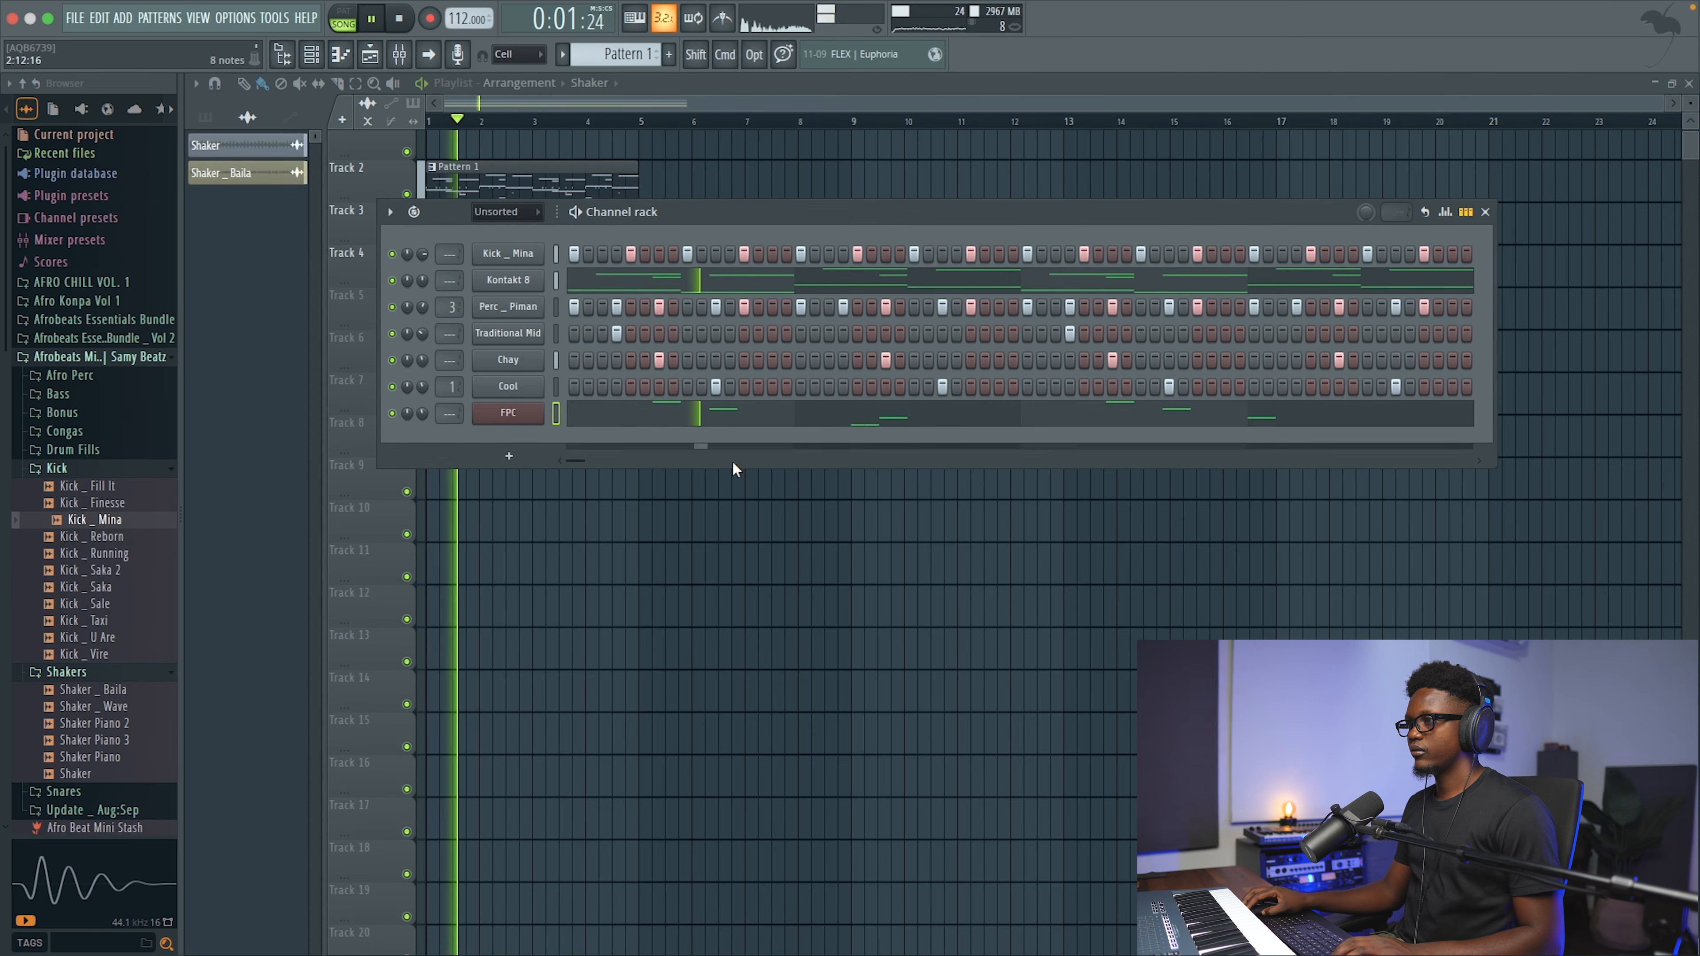
pyautogui.moveTo(423, 413); pyautogui.dragTo(423, 449)
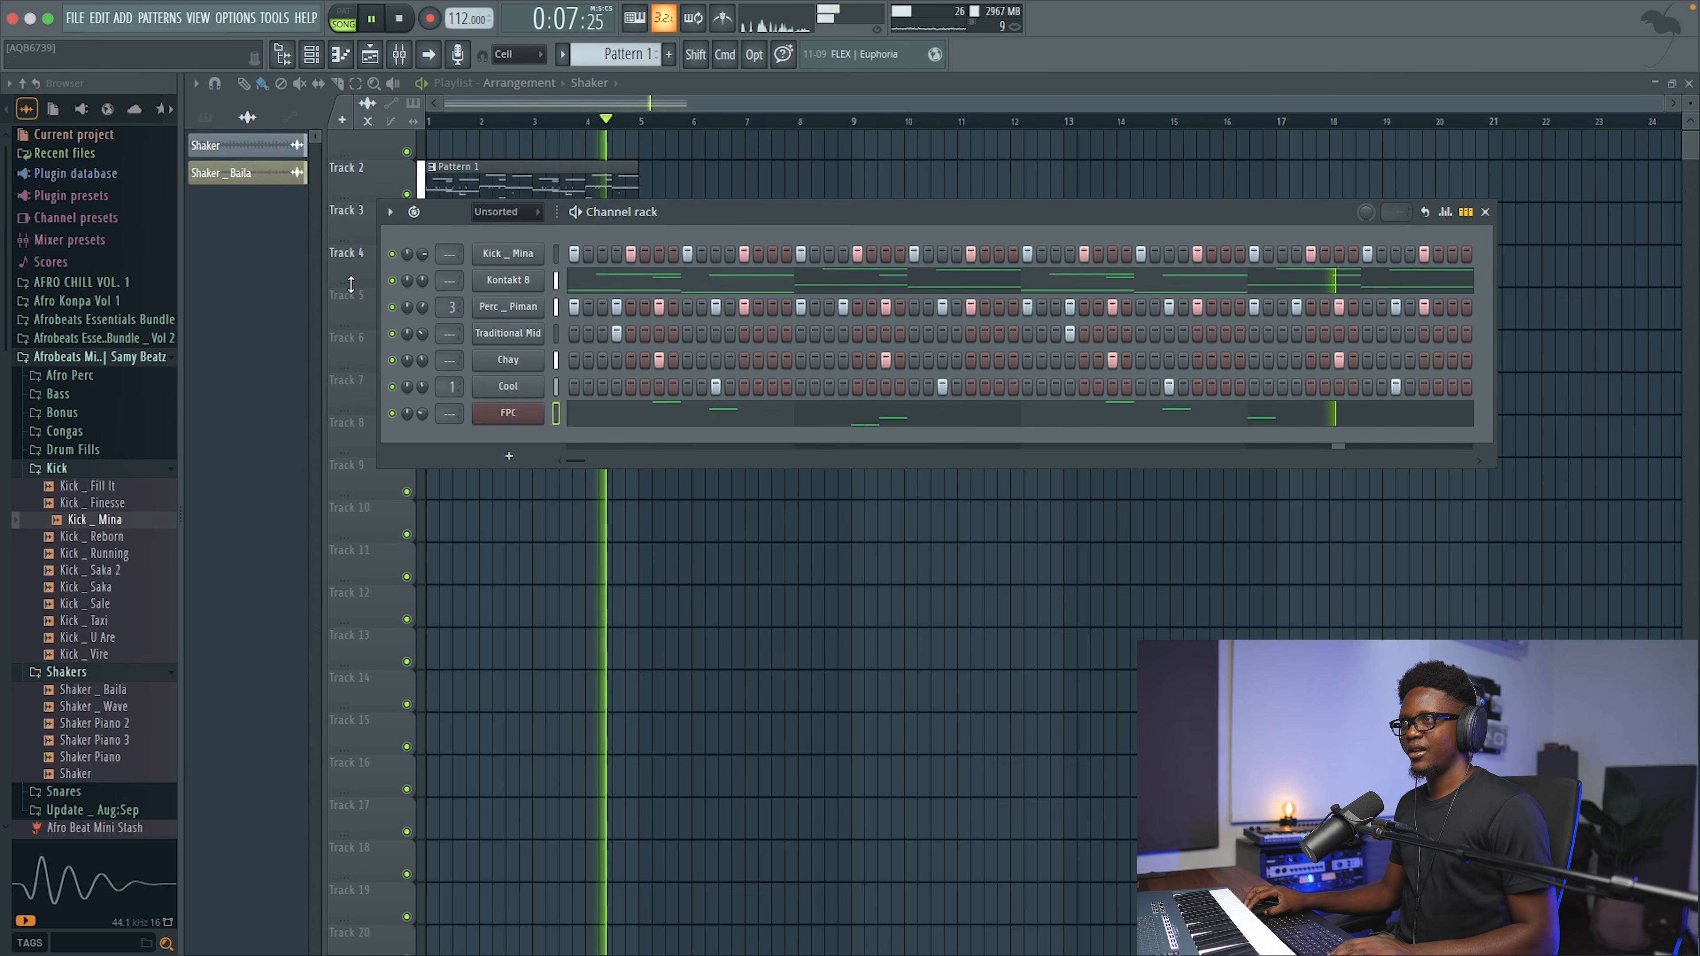
# Step: Add a Trilian bass channel, close the MIDI settings and bring up the Trilian editor
pyautogui.click(122, 18)
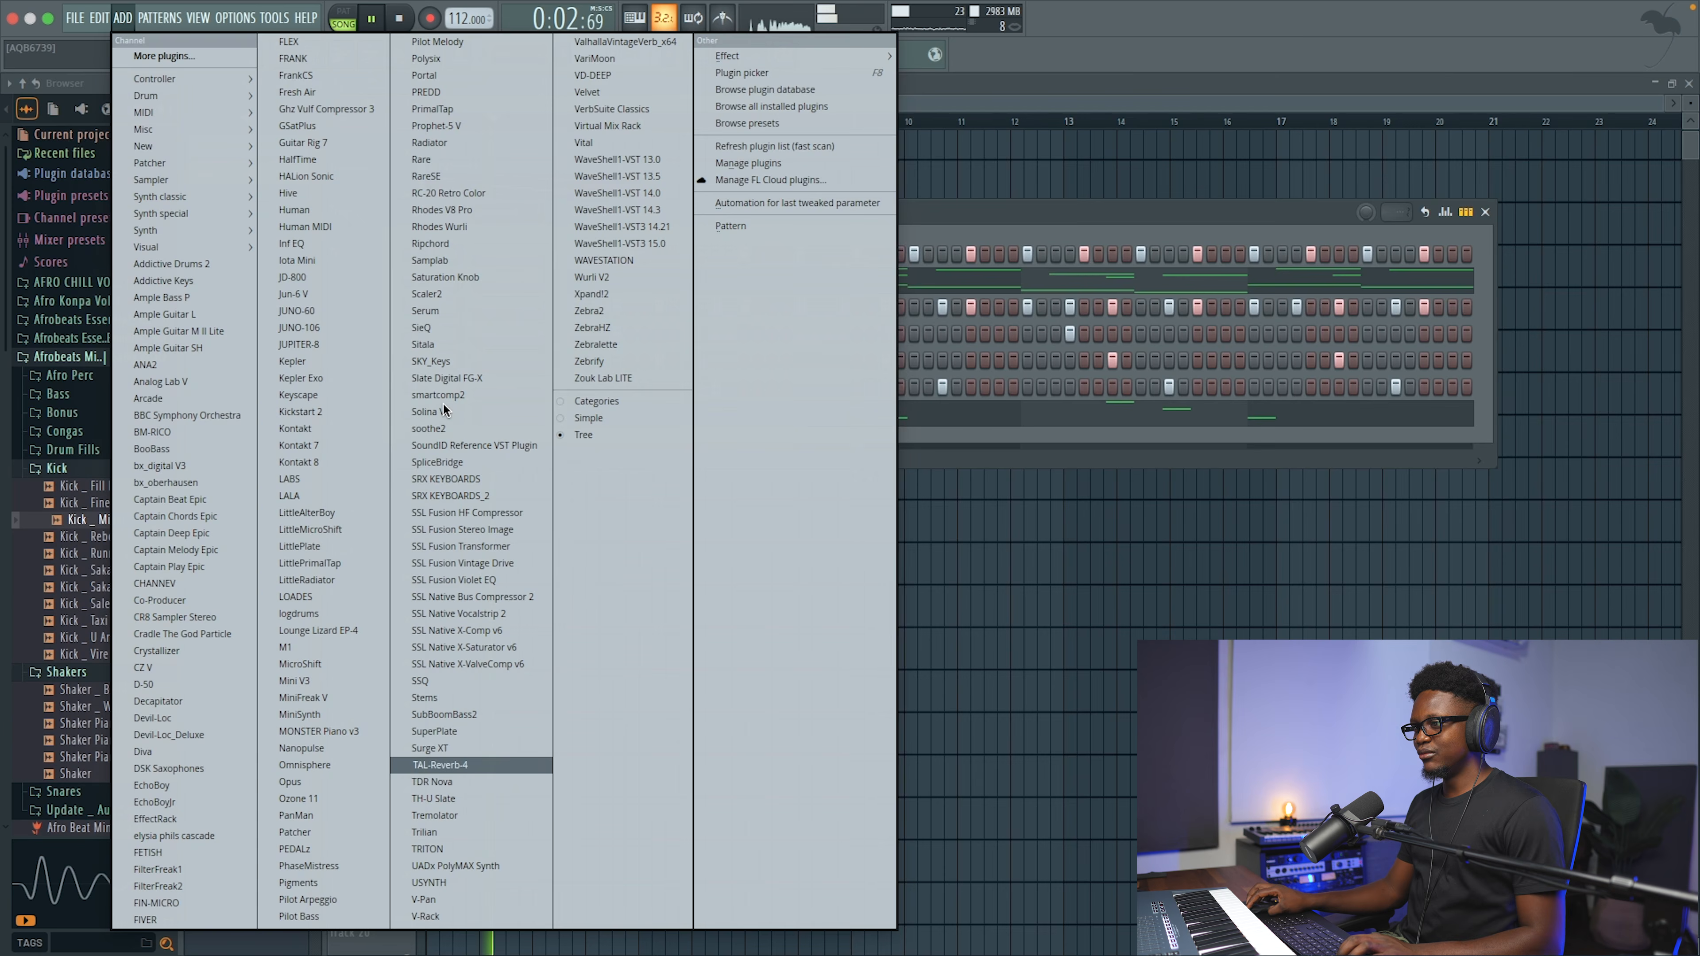
pyautogui.click(431, 835)
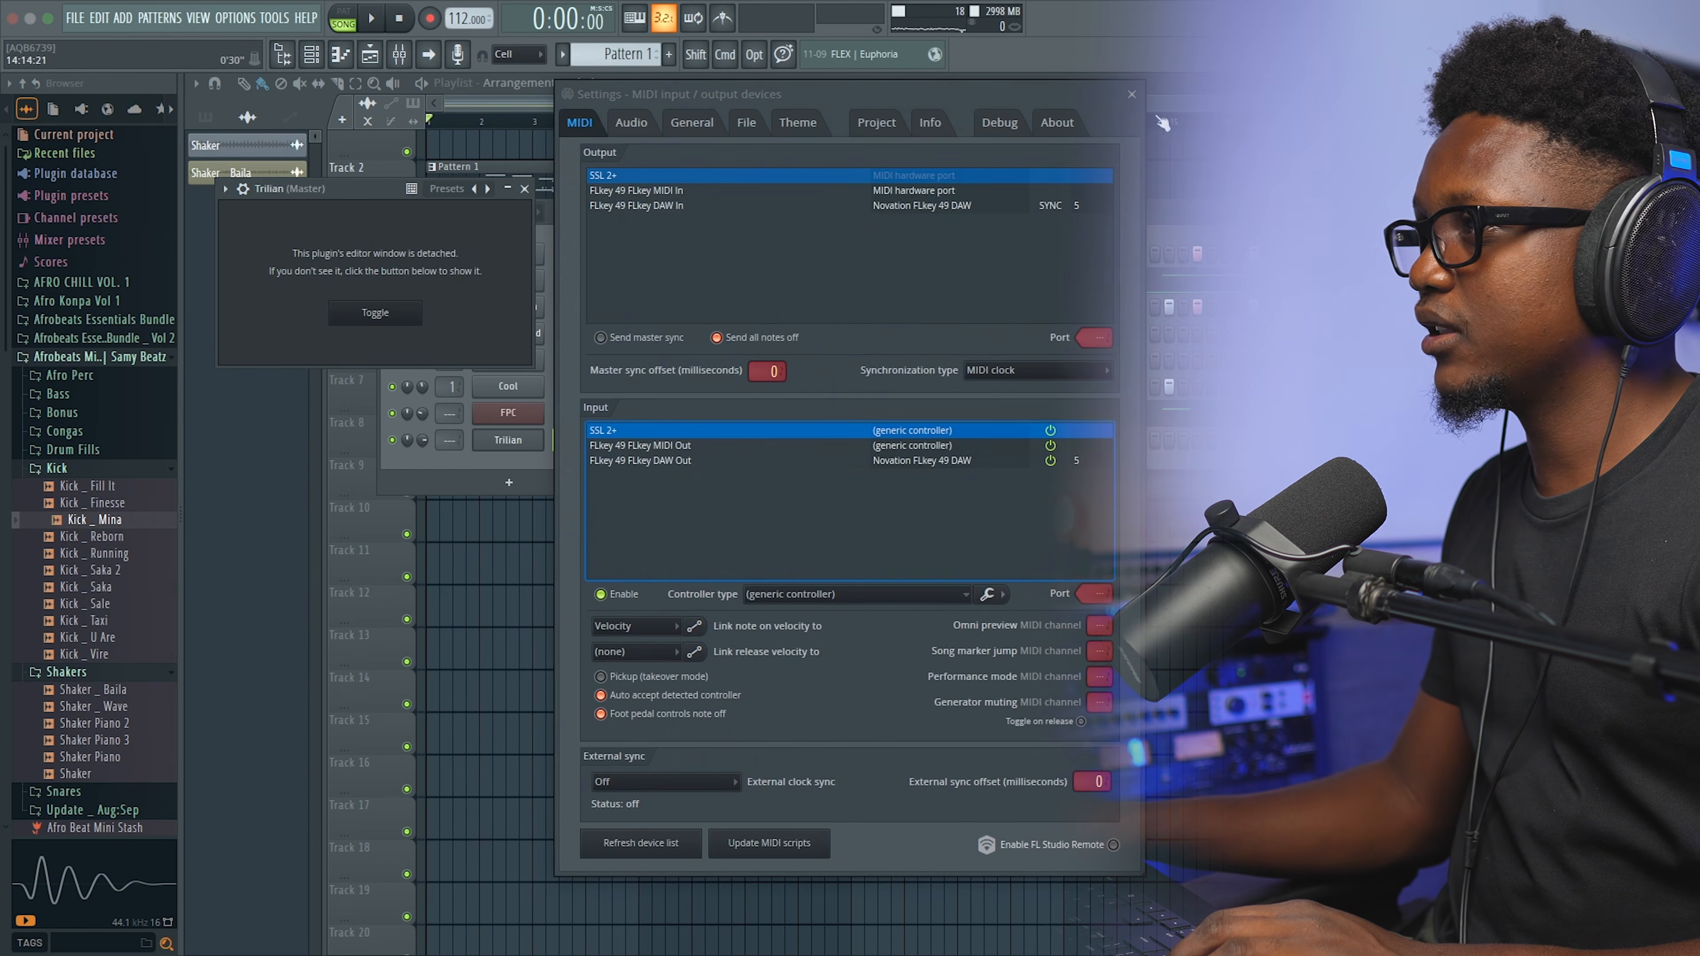
pyautogui.click(1132, 94)
pyautogui.click(501, 443)
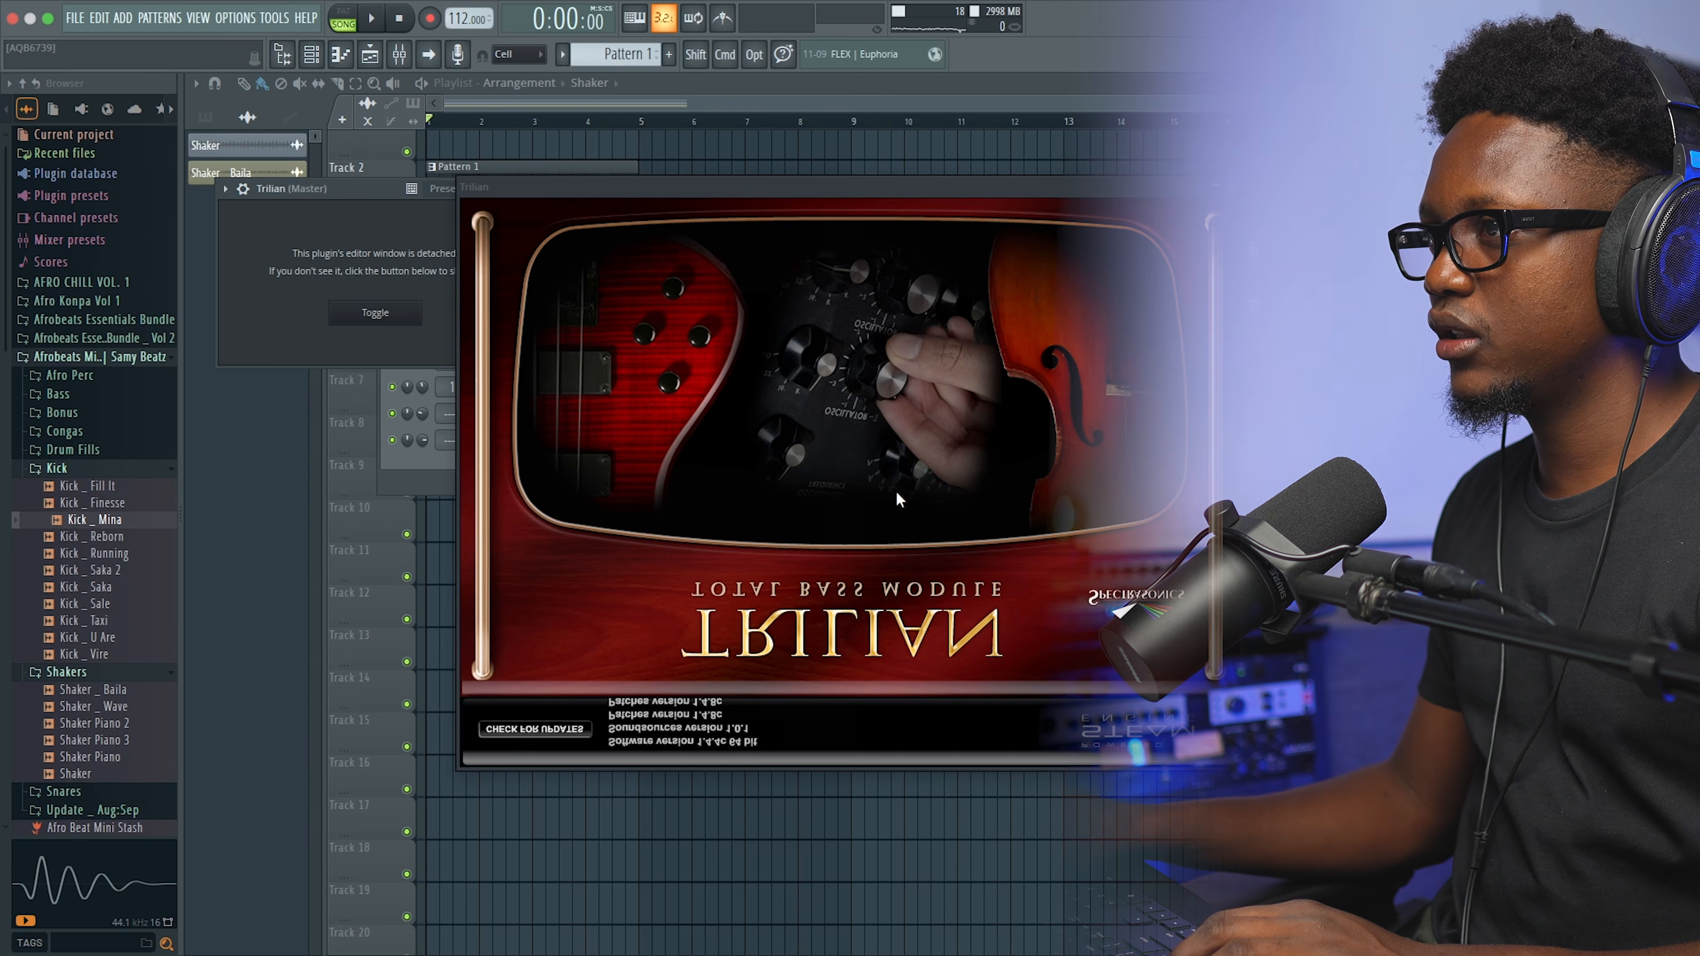
pyautogui.click(377, 318)
pyautogui.click(378, 322)
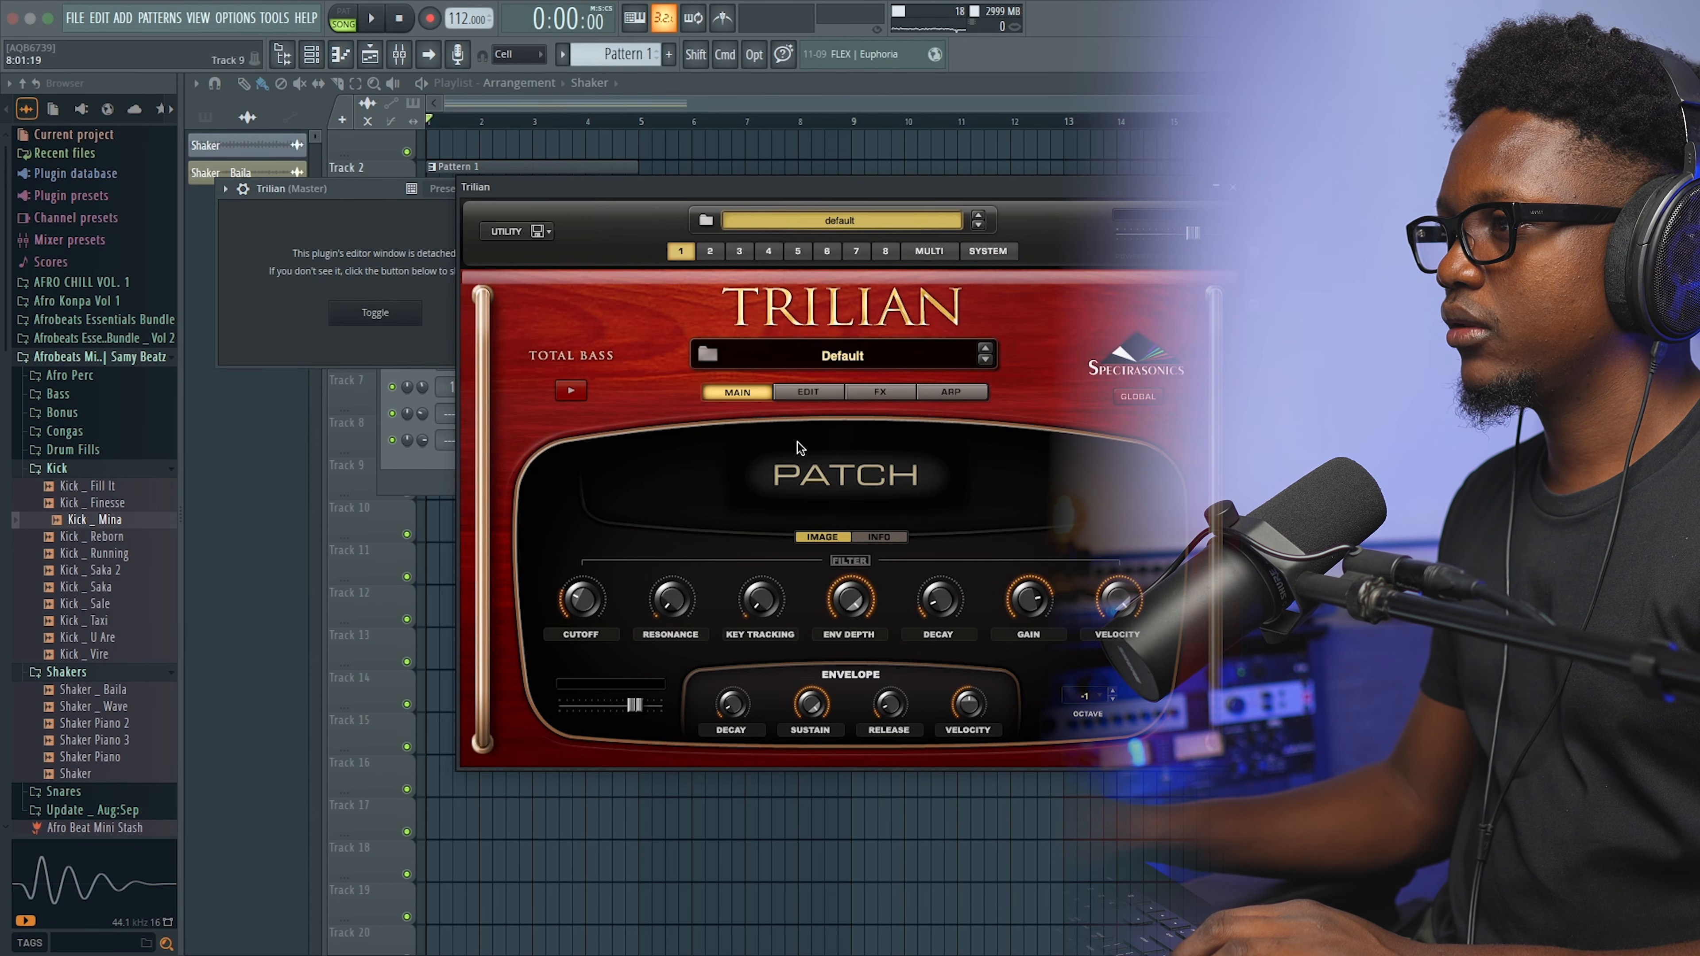
# Step: Sort the Trilian patches by rating, load the TR-Jaco Fretless Tribute patch and step three patches up to Clean Fender - True Staccato
pyautogui.click(808, 349)
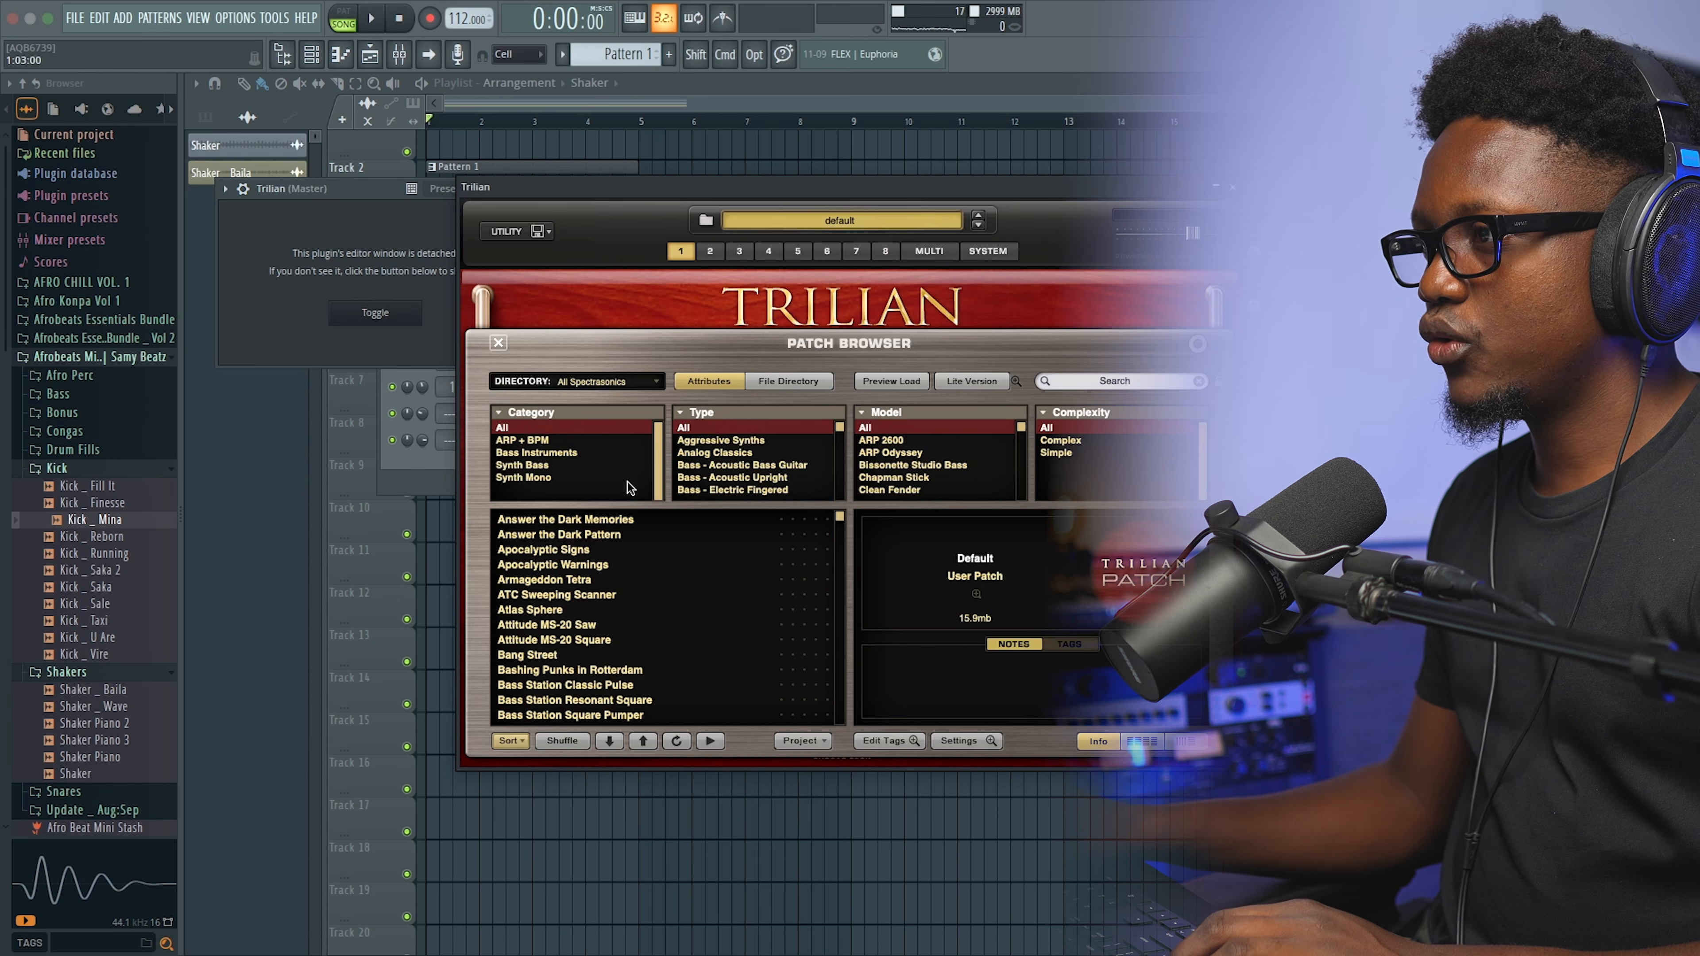
pyautogui.click(507, 741)
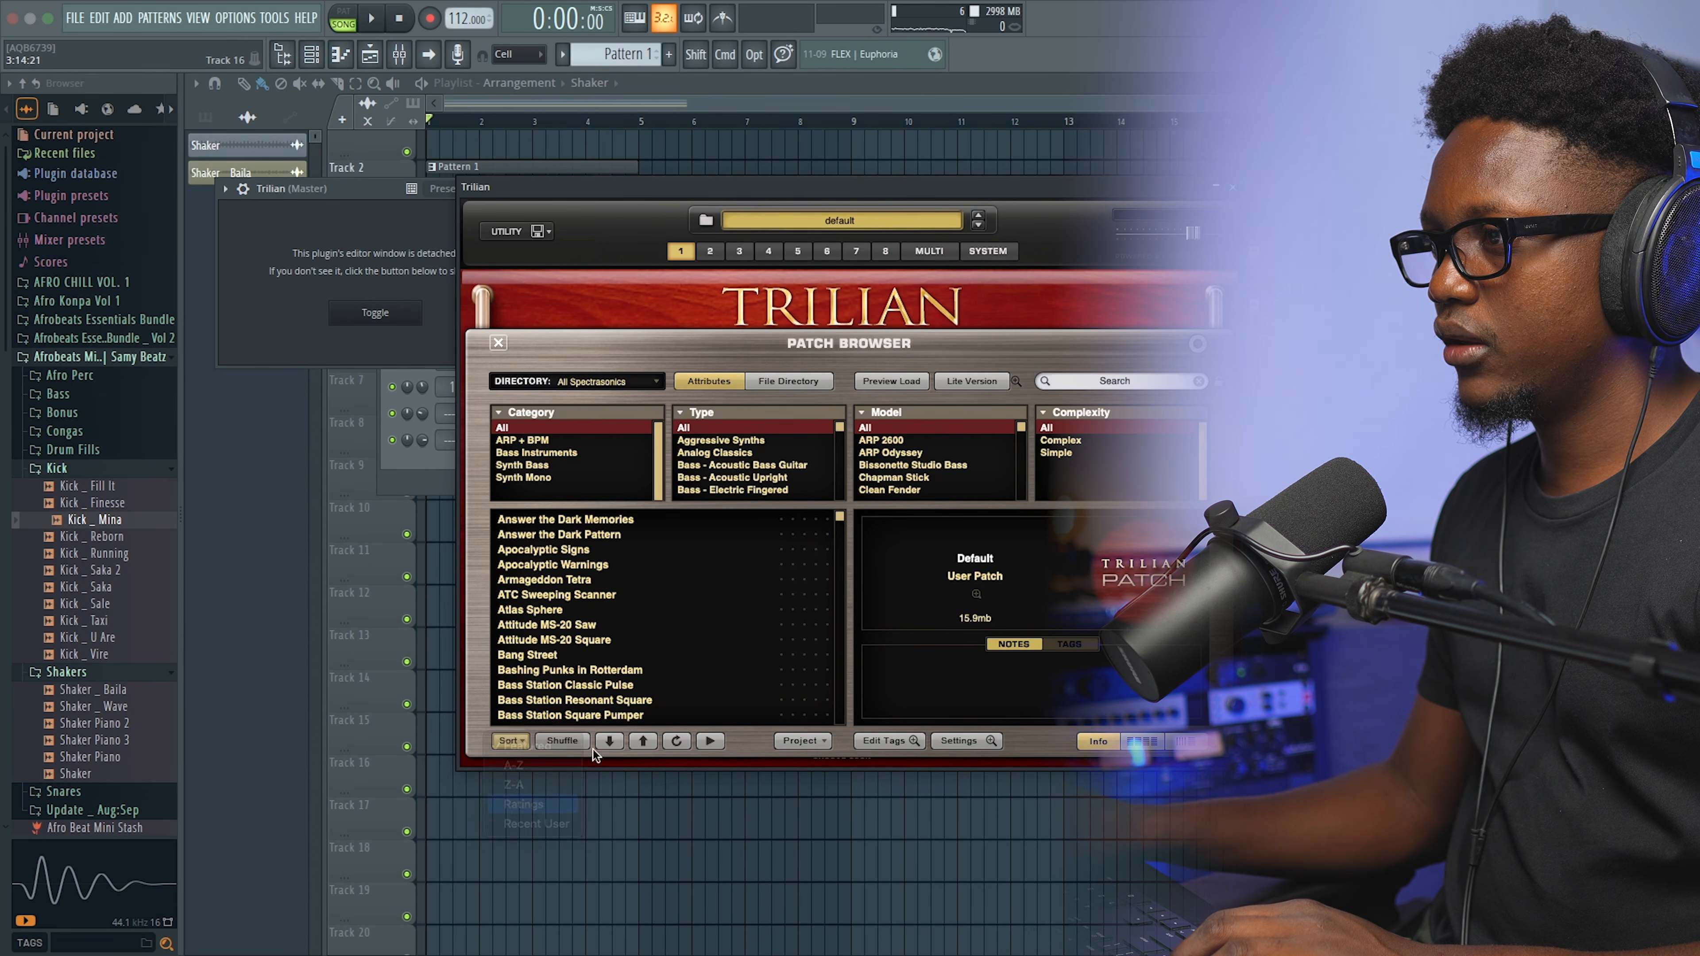
pyautogui.click(545, 802)
pyautogui.click(646, 612)
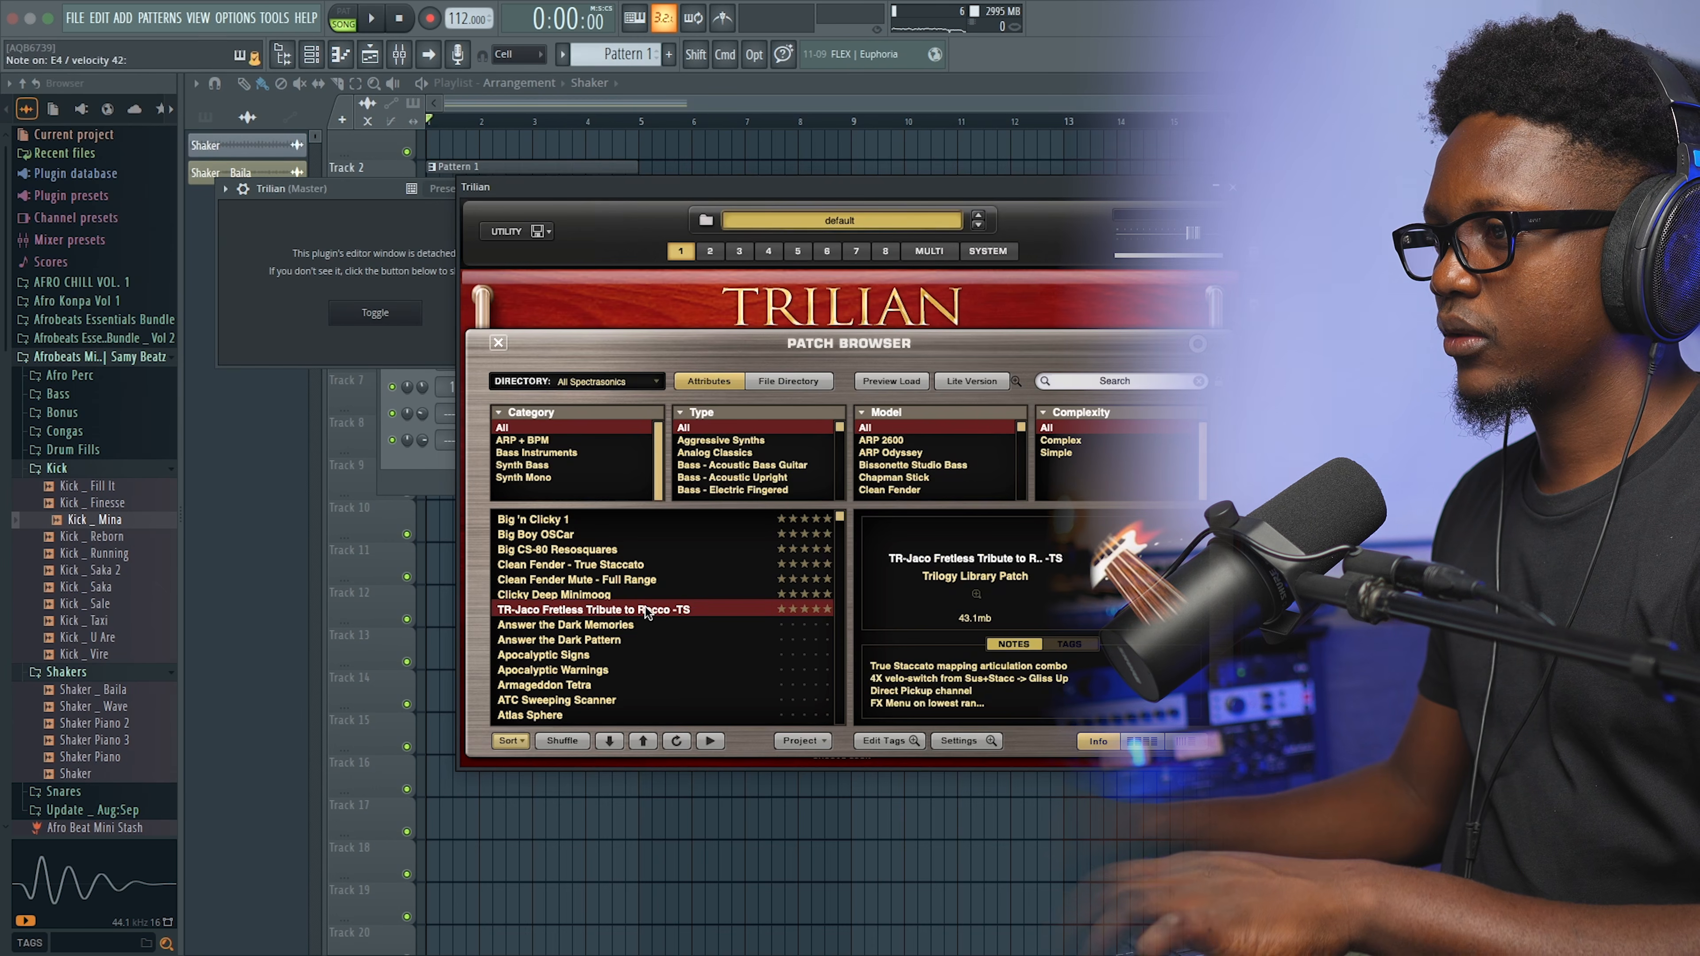
pyautogui.press('Up')
pyautogui.press('Up')
pyautogui.press('Up')
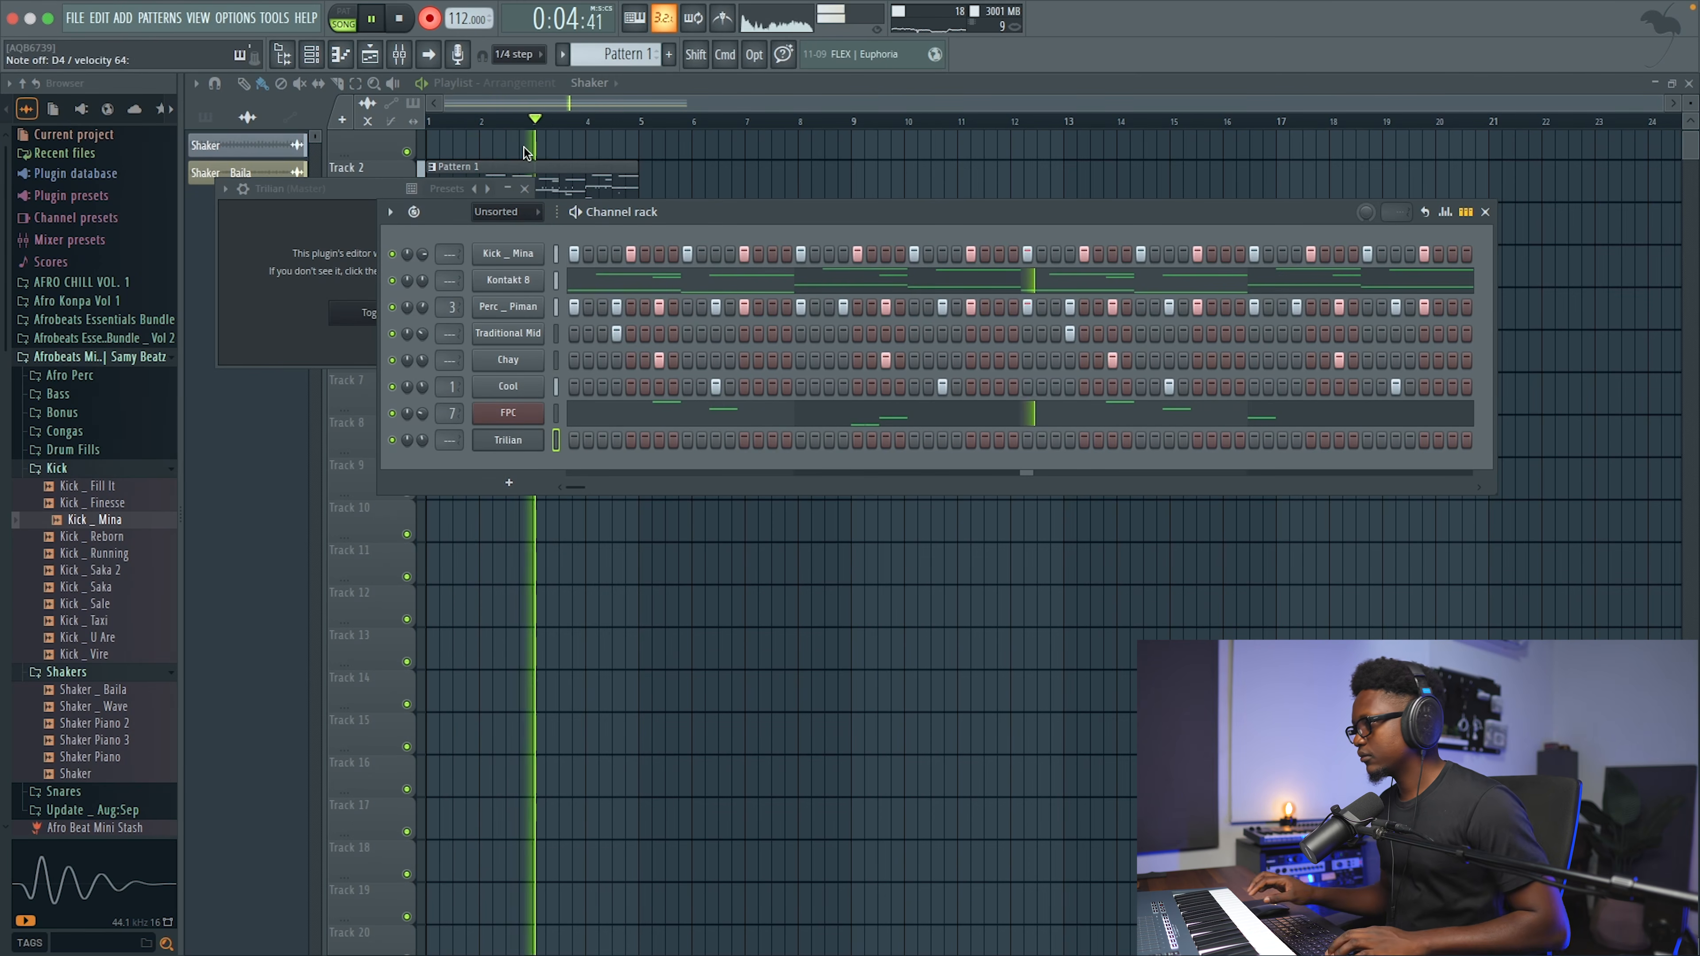
# Step: Stop recording the bassline, open the Trilian notes, even out the louder velocities and nudge the second A3 onto the grid
pyautogui.press('space')
pyautogui.click(691, 442)
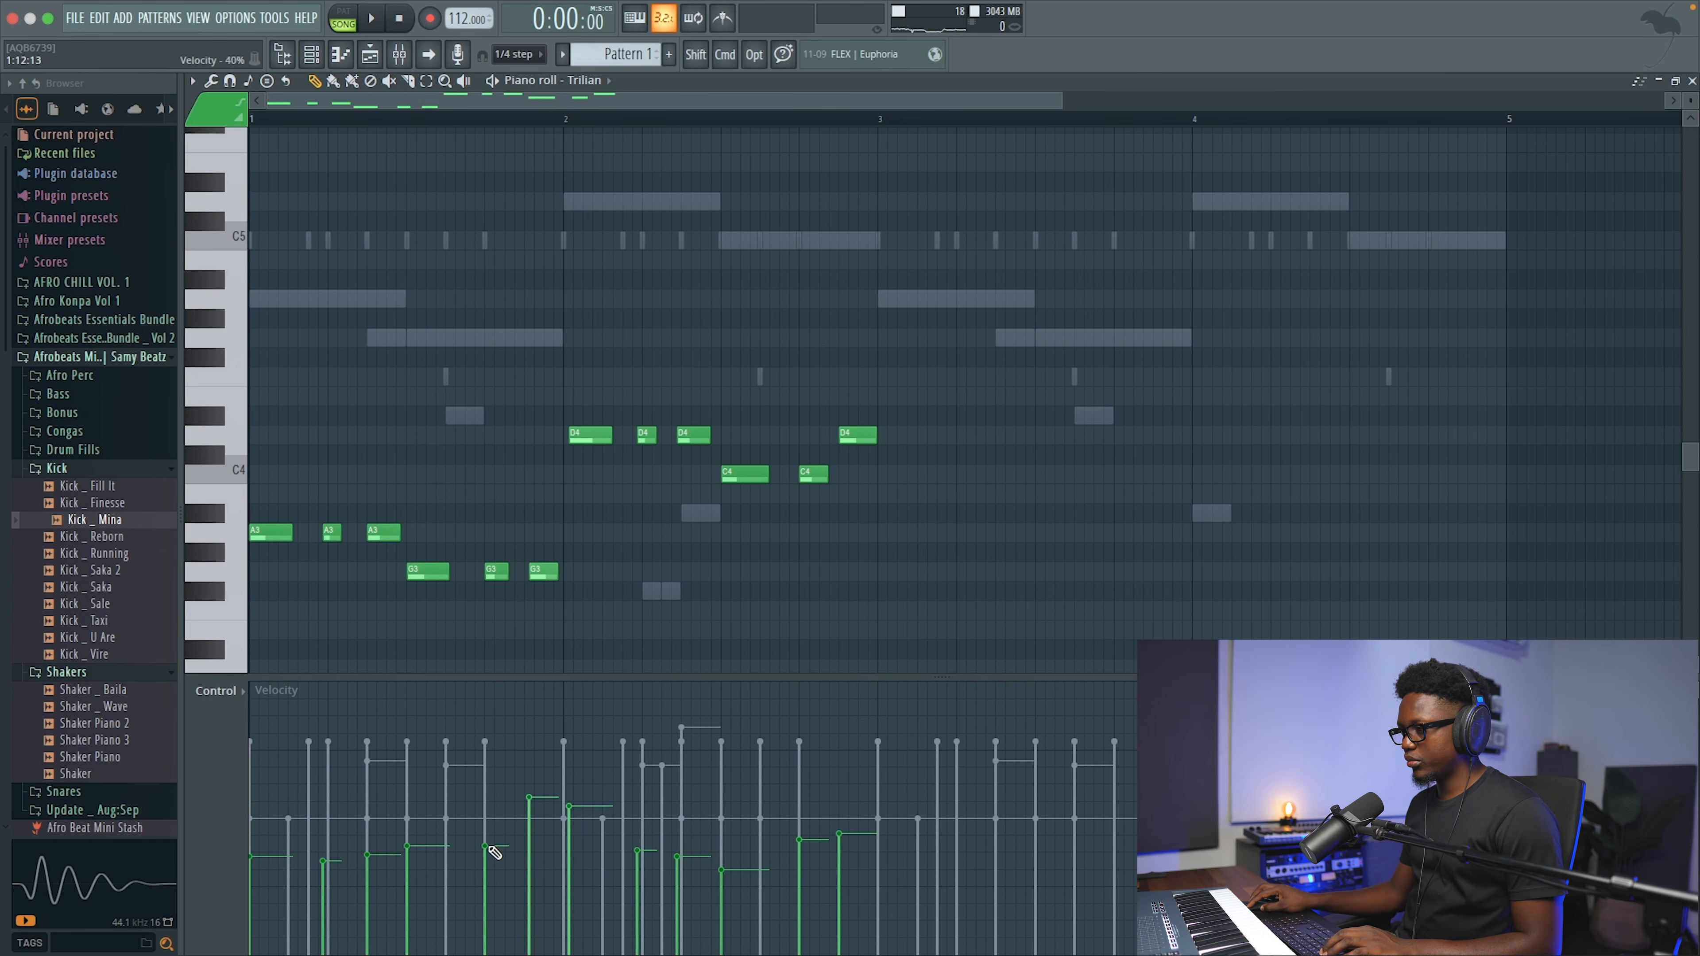
pyautogui.press('space')
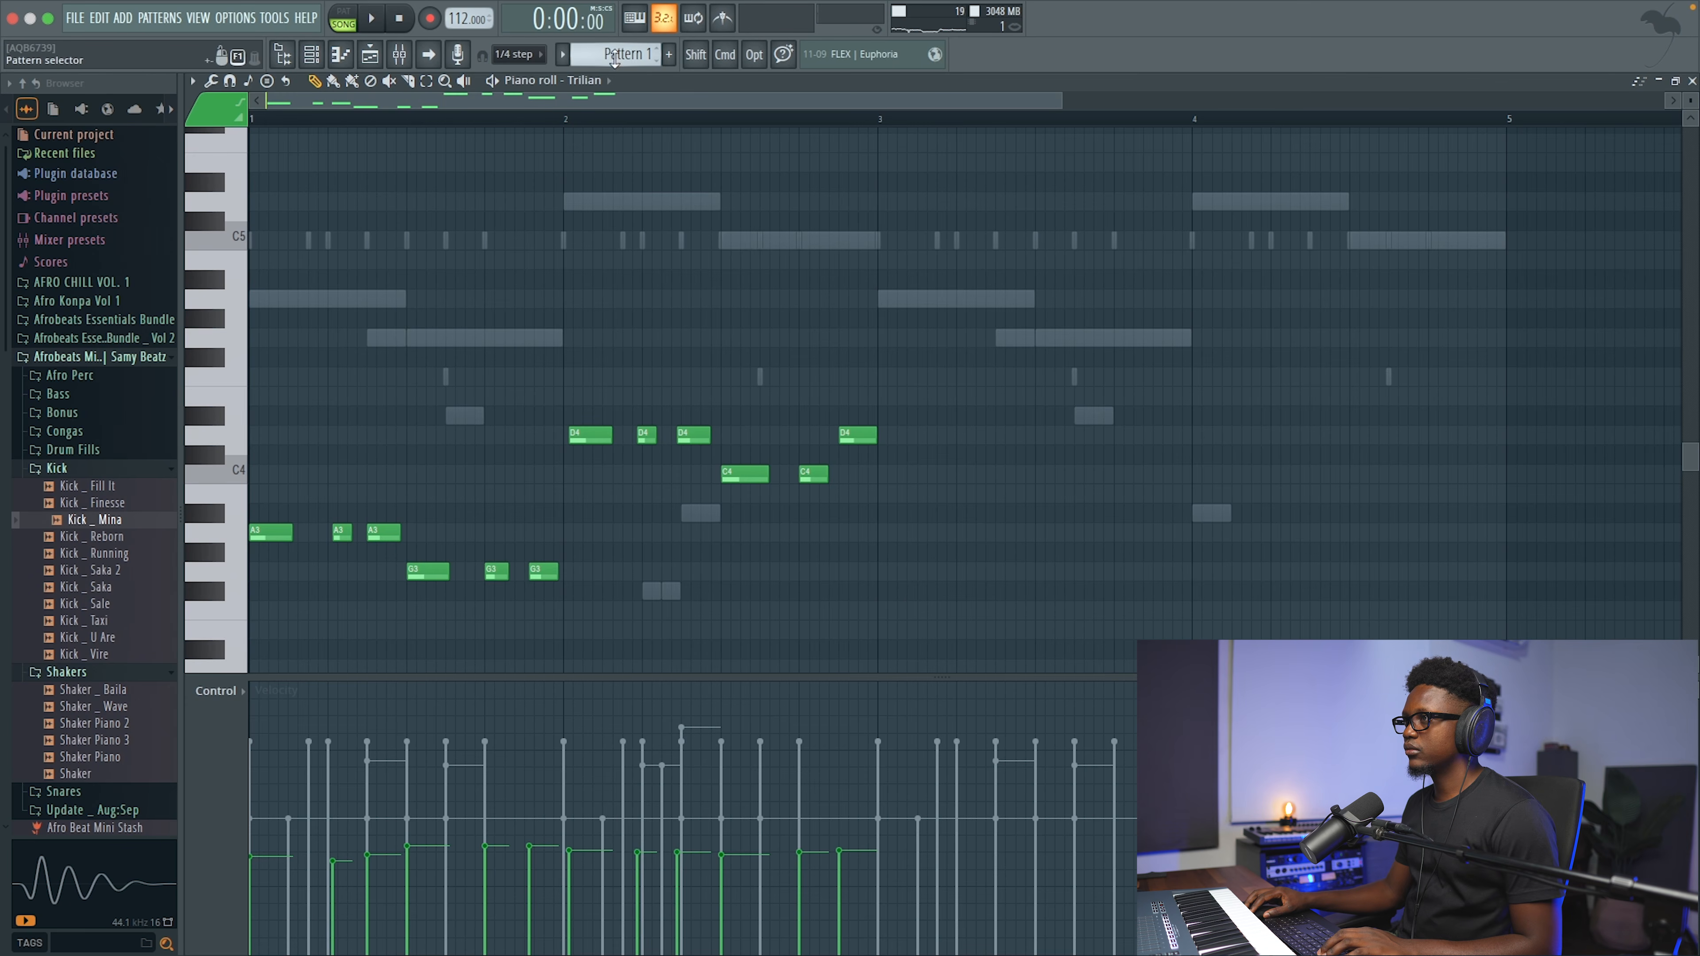
# Step: Set the snap to Cell and shorten the first A3 bass note of bar 1
pyautogui.click(536, 59)
pyautogui.click(525, 90)
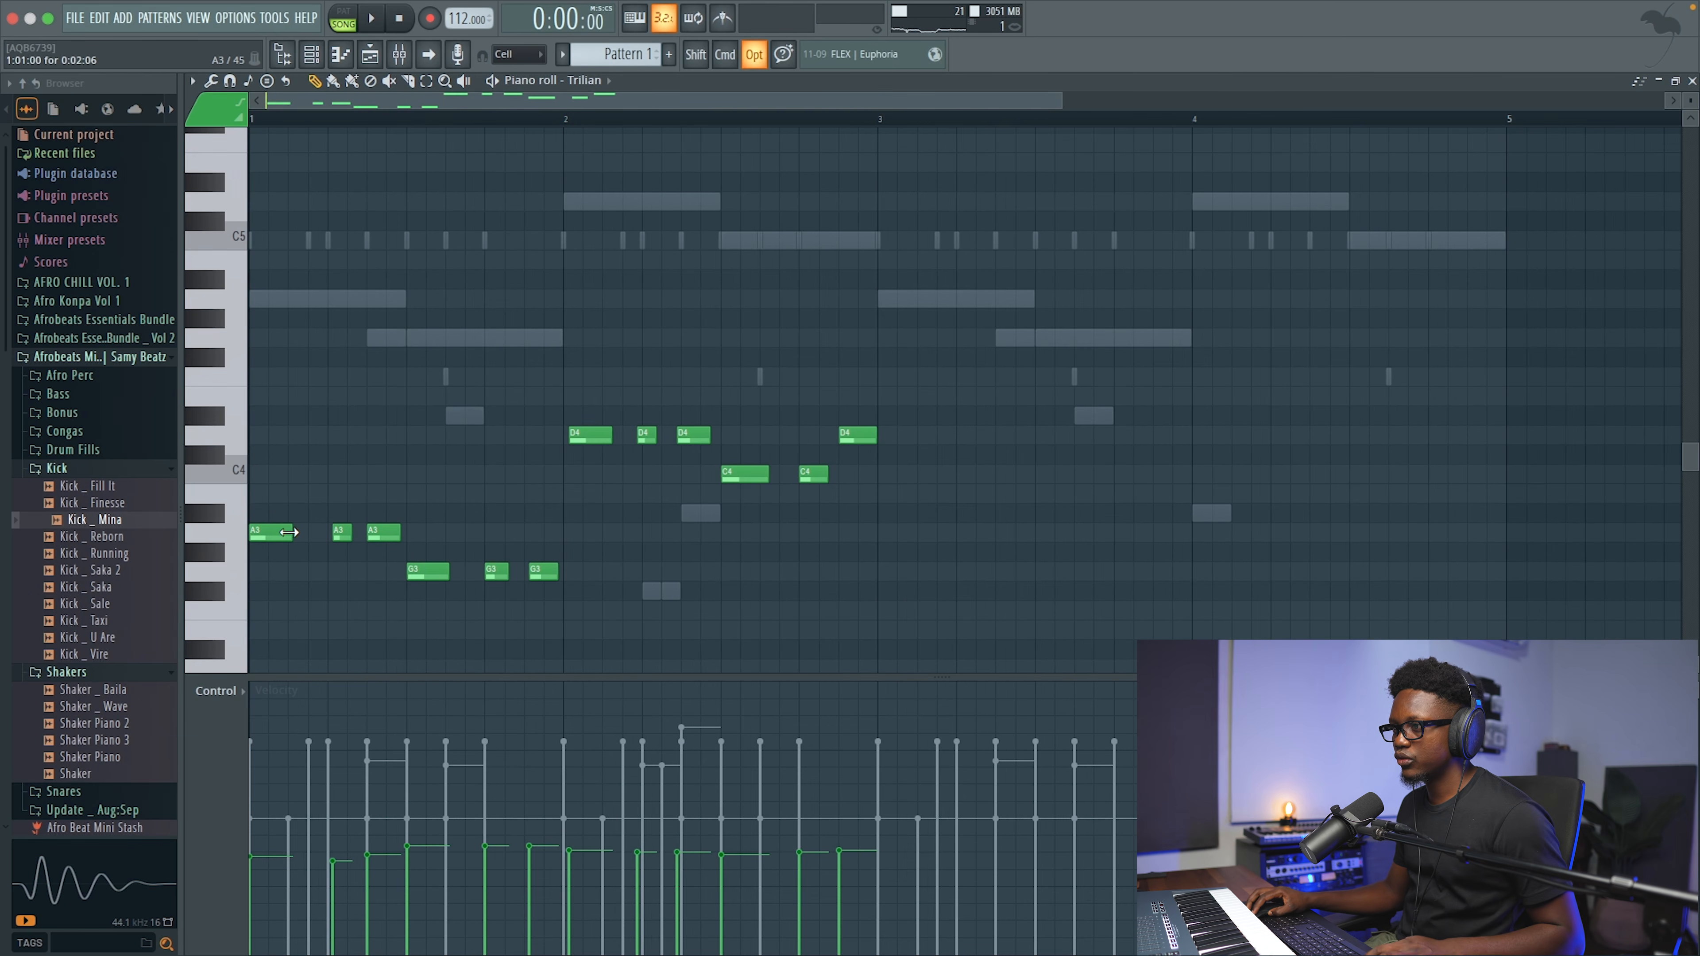
pyautogui.press('space')
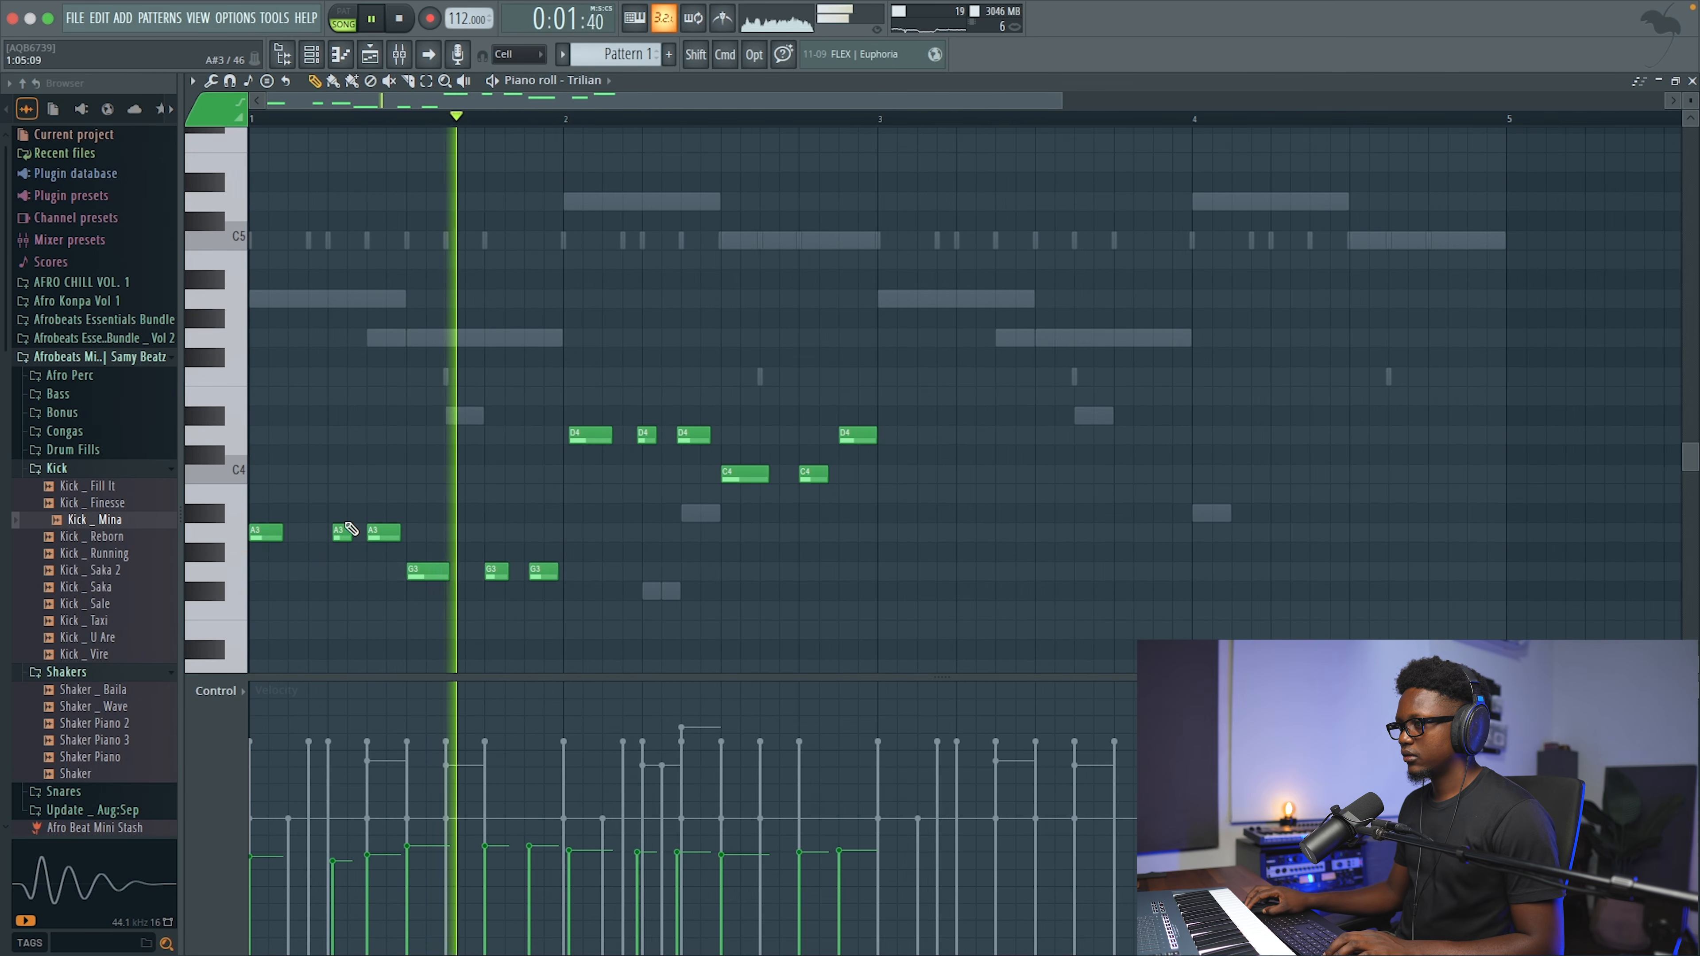
# Step: Nudge the last G3 bass note of bar 1 to start on step 15, checking its timing in playback
pyautogui.press('space')
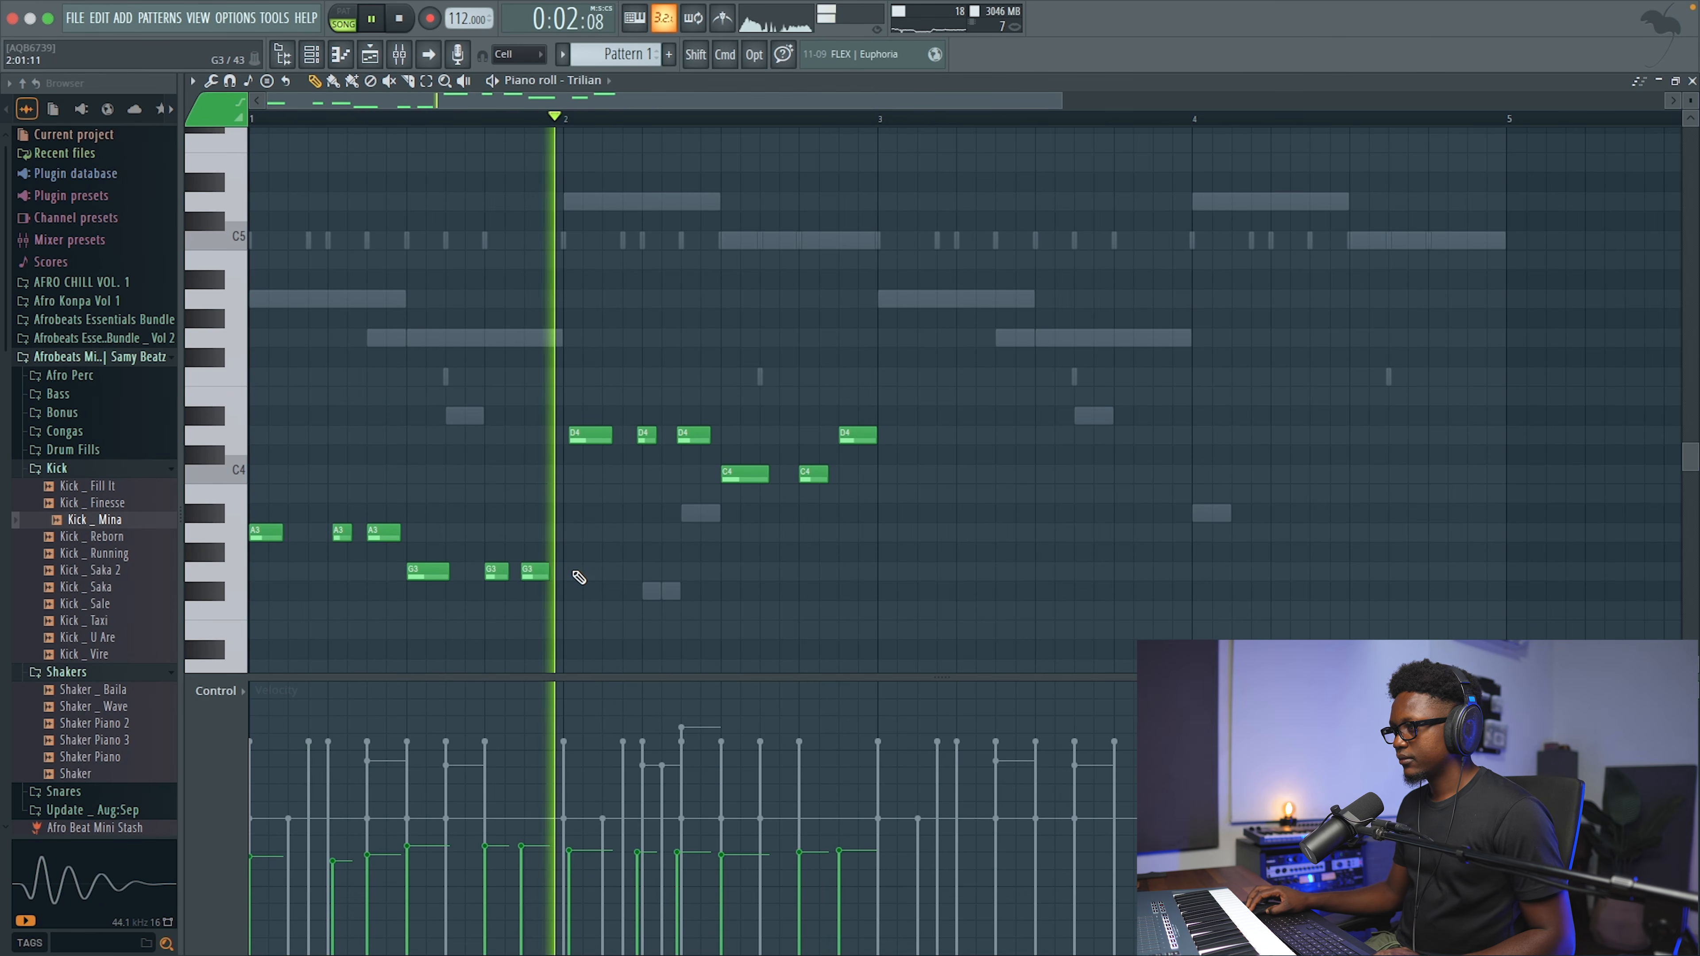
pyautogui.press('space')
pyautogui.press('space')
pyautogui.moveTo(528, 571); pyautogui.dragTo(534, 569)
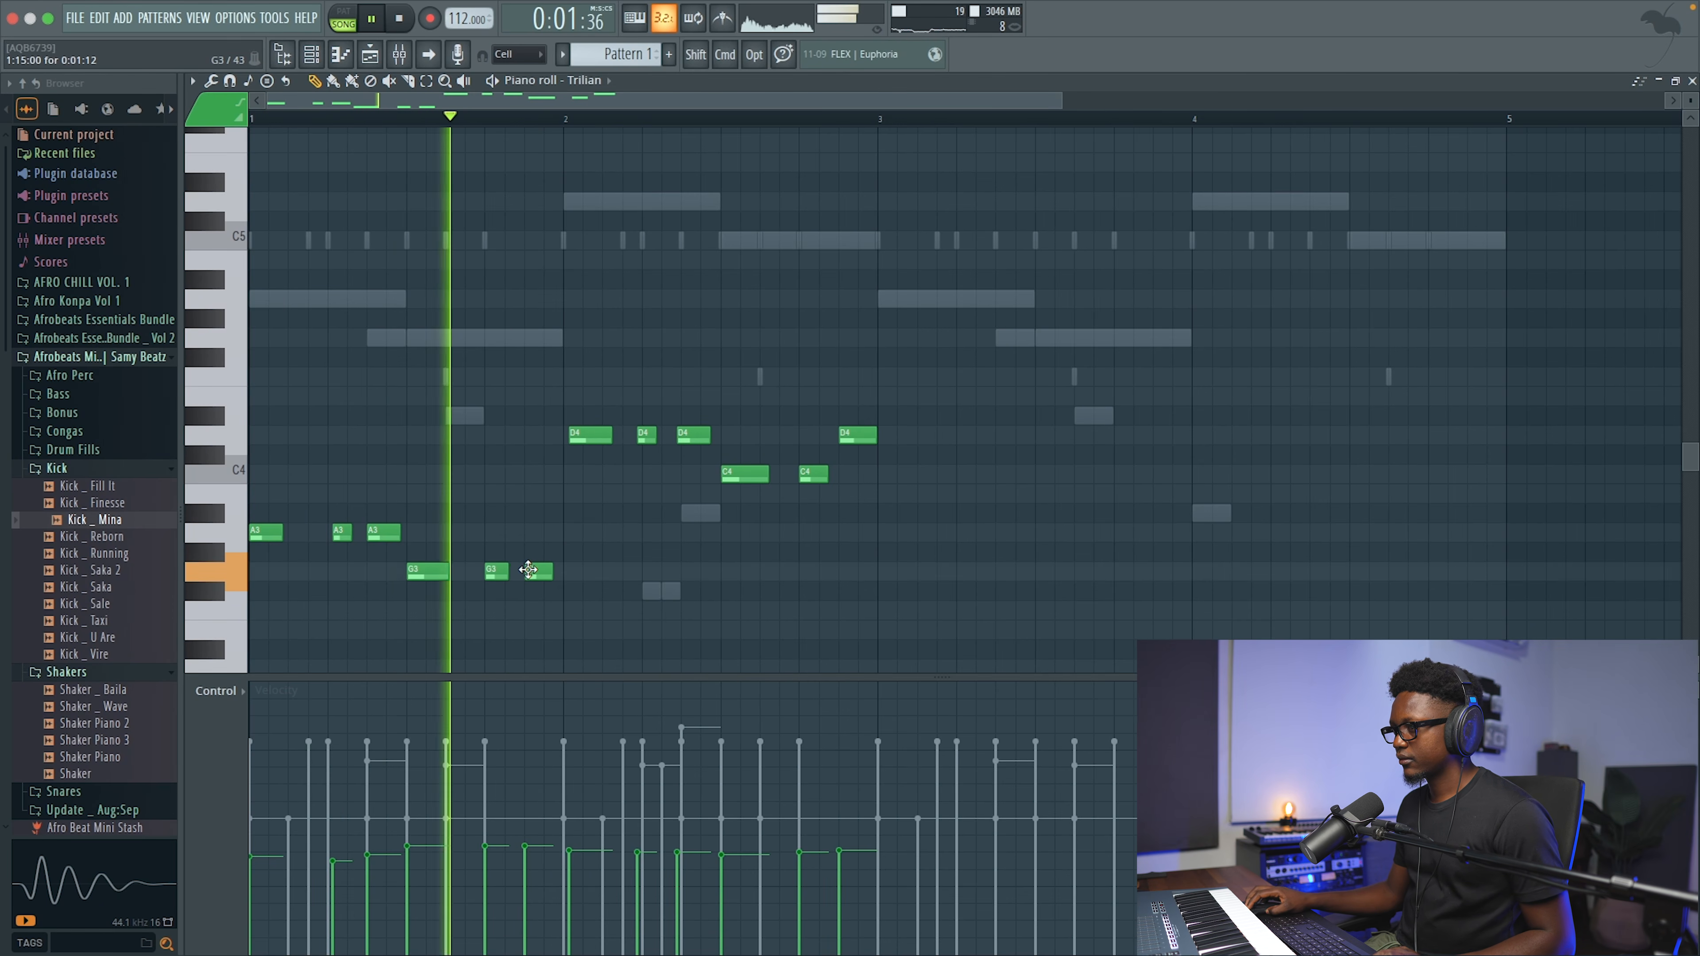
pyautogui.press('space')
# Step: Nudge the second and third D4 bass notes of bar 2 onto steps 5 and 7 during playback
pyautogui.moveTo(1064, 102); pyautogui.dragTo(829, 102)
pyautogui.press('space')
pyautogui.scroll(2, 785, 491)
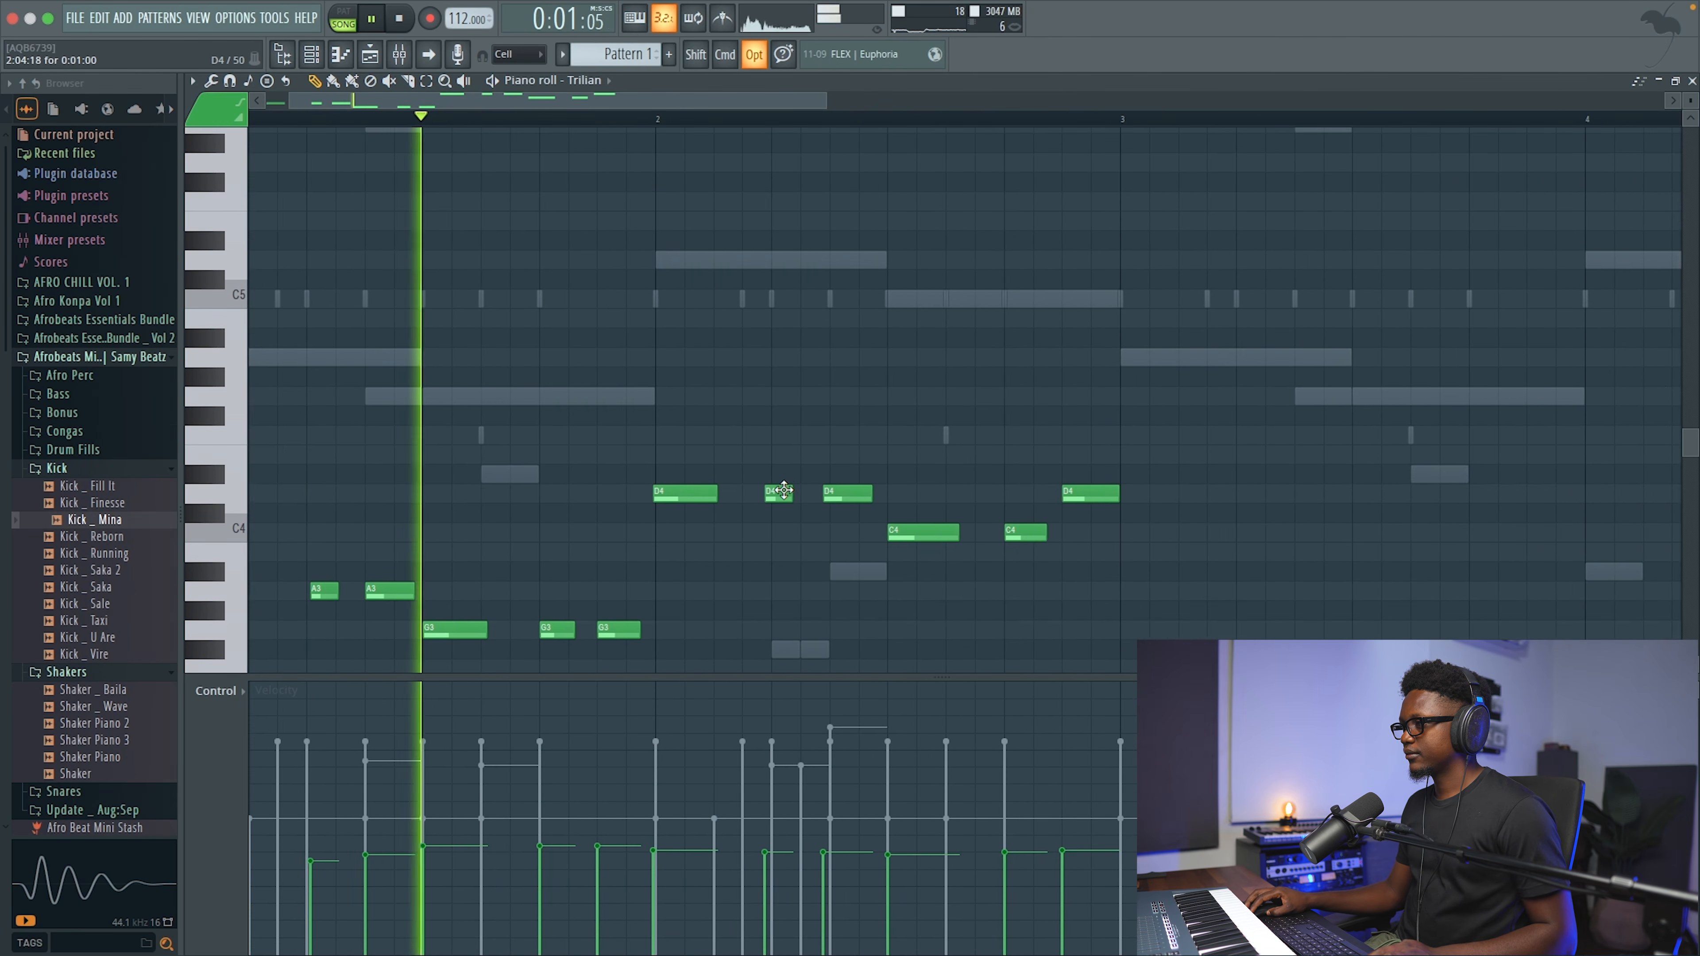
pyautogui.scroll(-5, 816, 459)
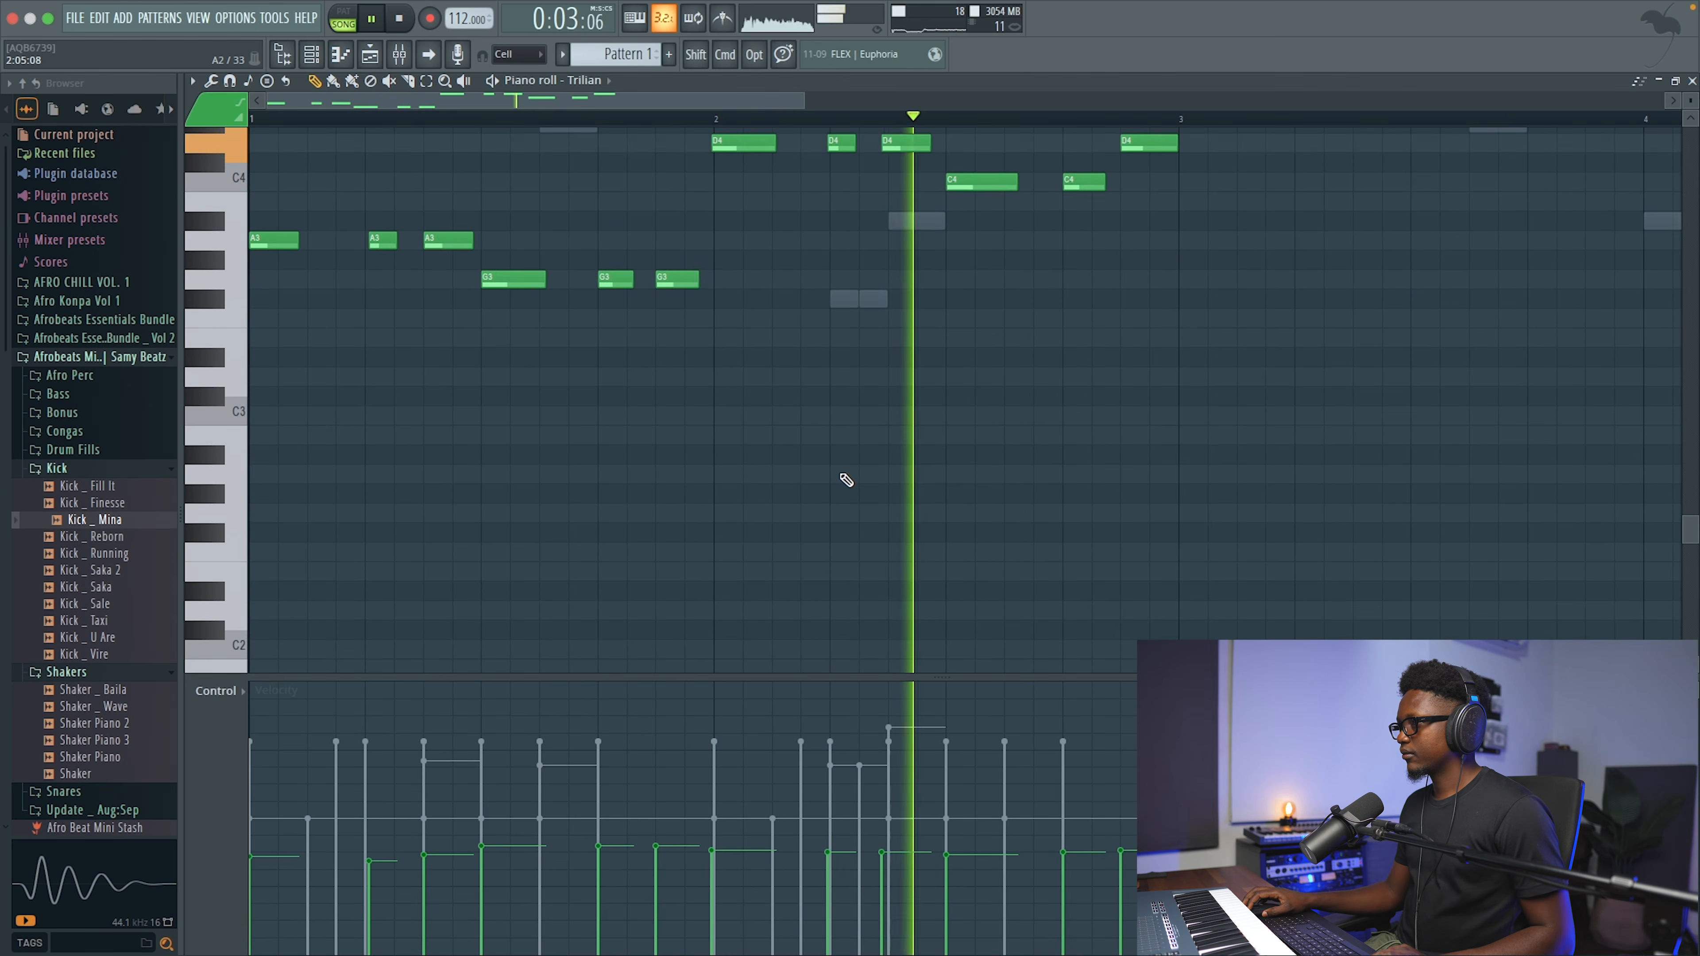
pyautogui.scroll(4, 846, 481)
pyautogui.press('space')
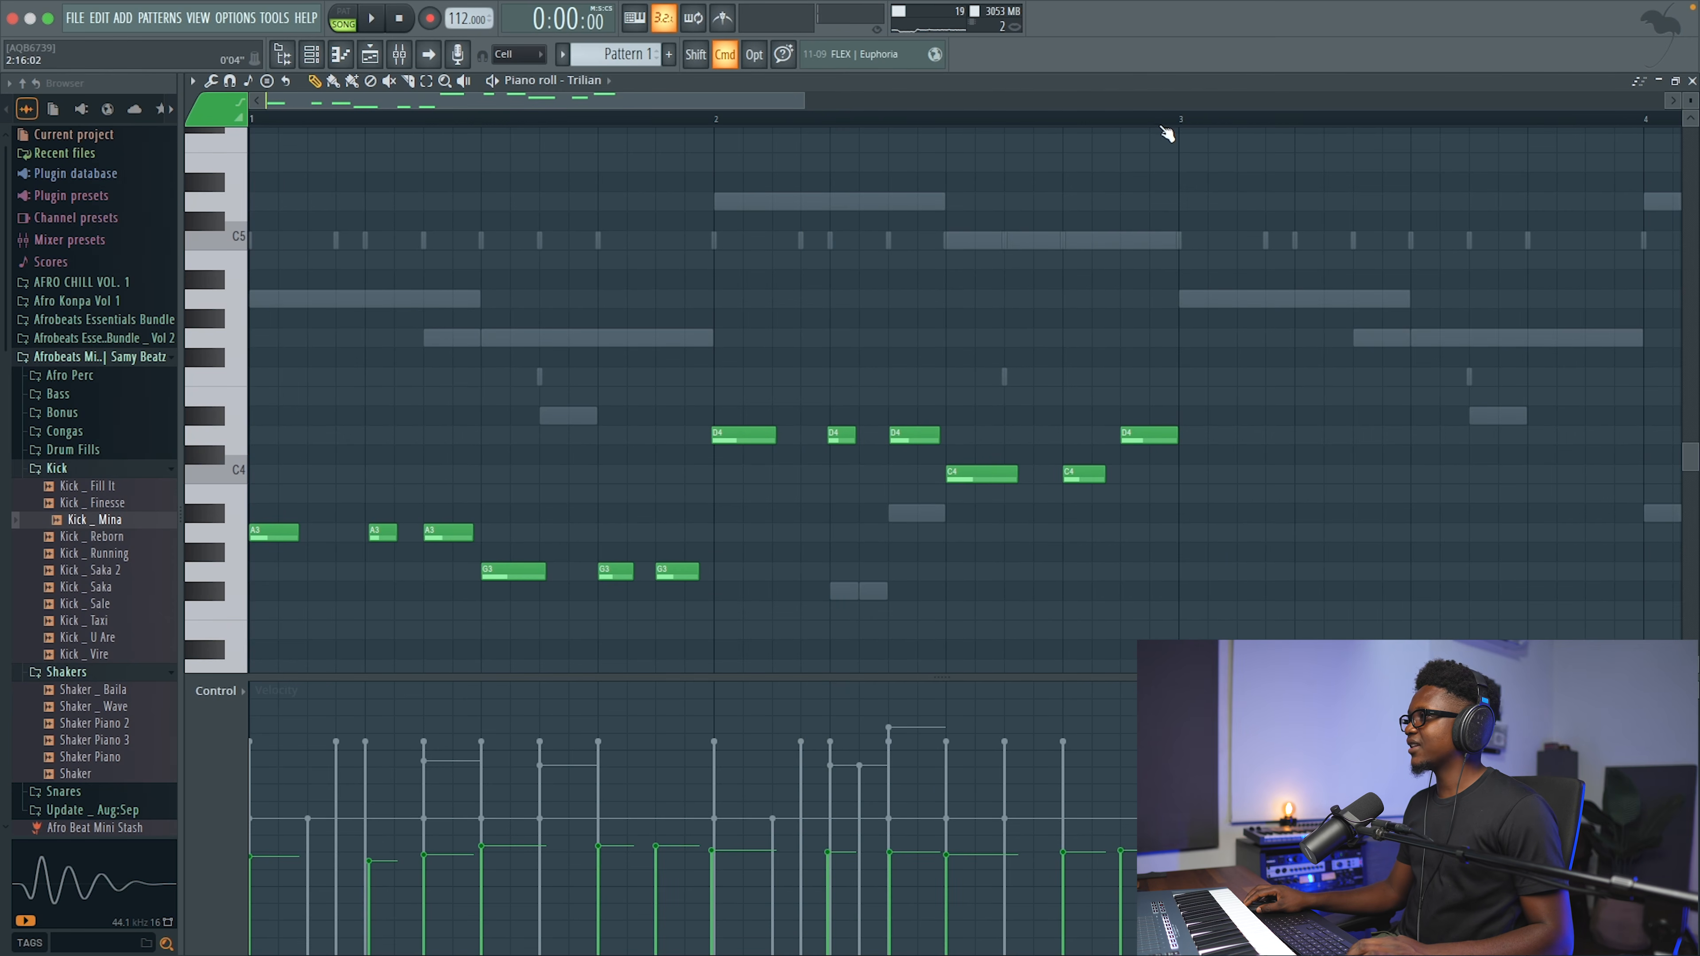
# Step: Duplicate the bass notes of bars 1–2 into bars 3–4 and play them back
pyautogui.moveTo(1058, 134); pyautogui.dragTo(237, 325)
pyautogui.press('super+b')
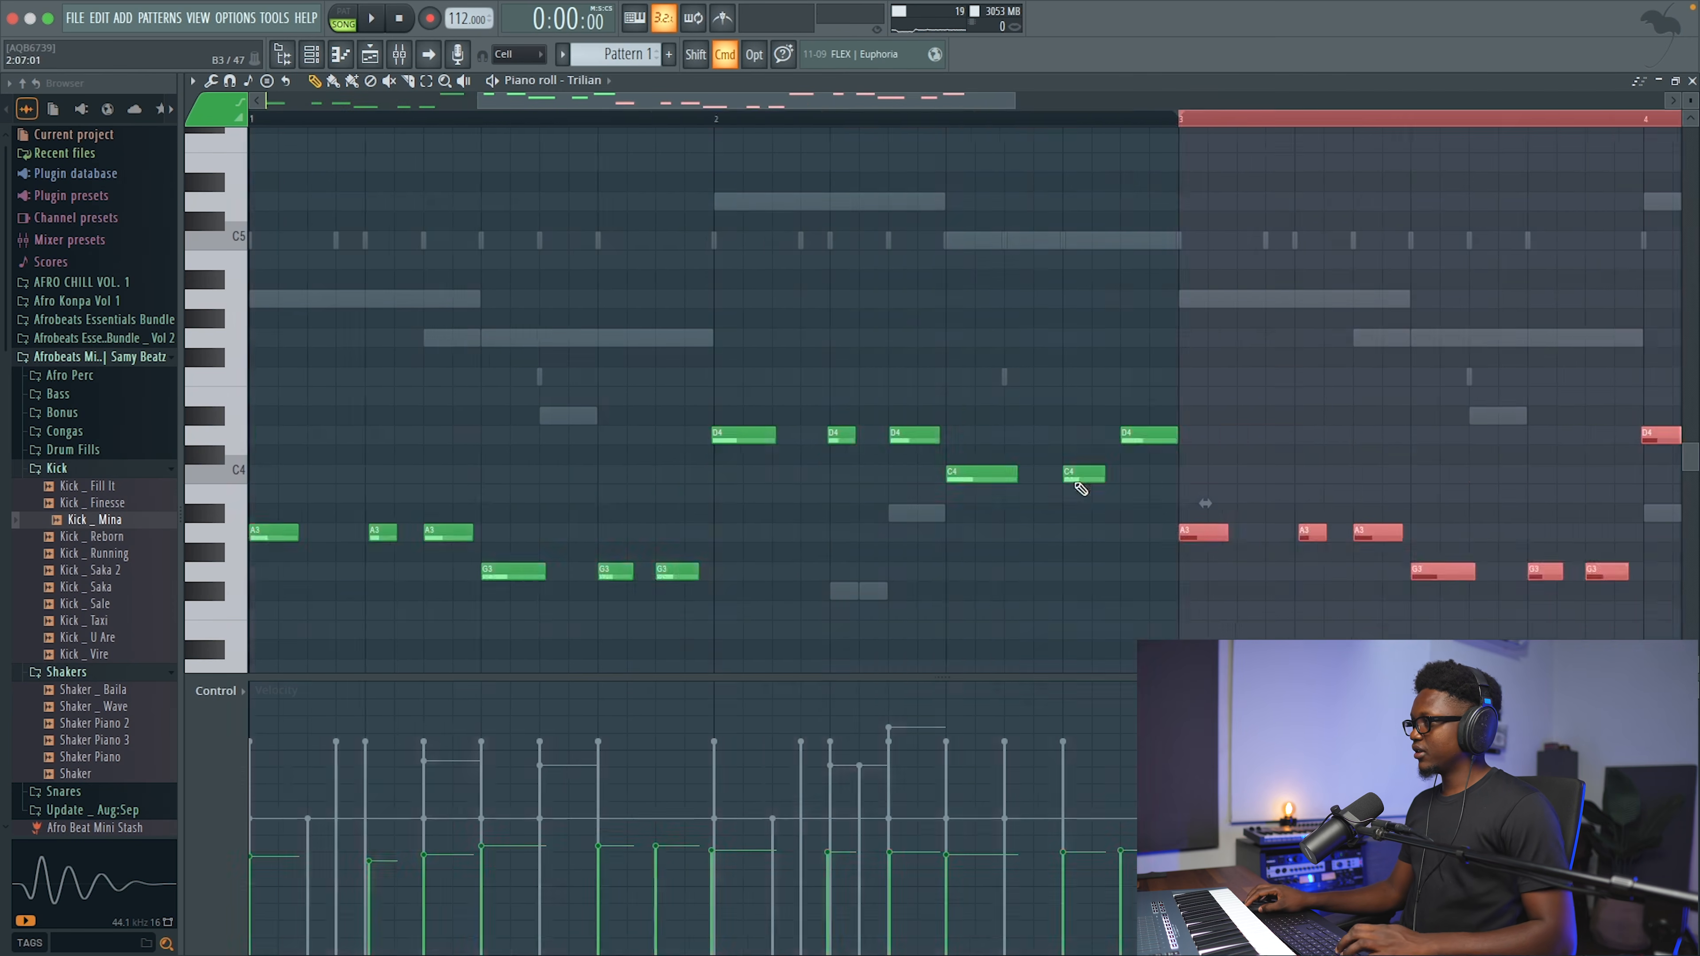
pyautogui.hscroll(5, 1077, 483)
pyautogui.press('space')
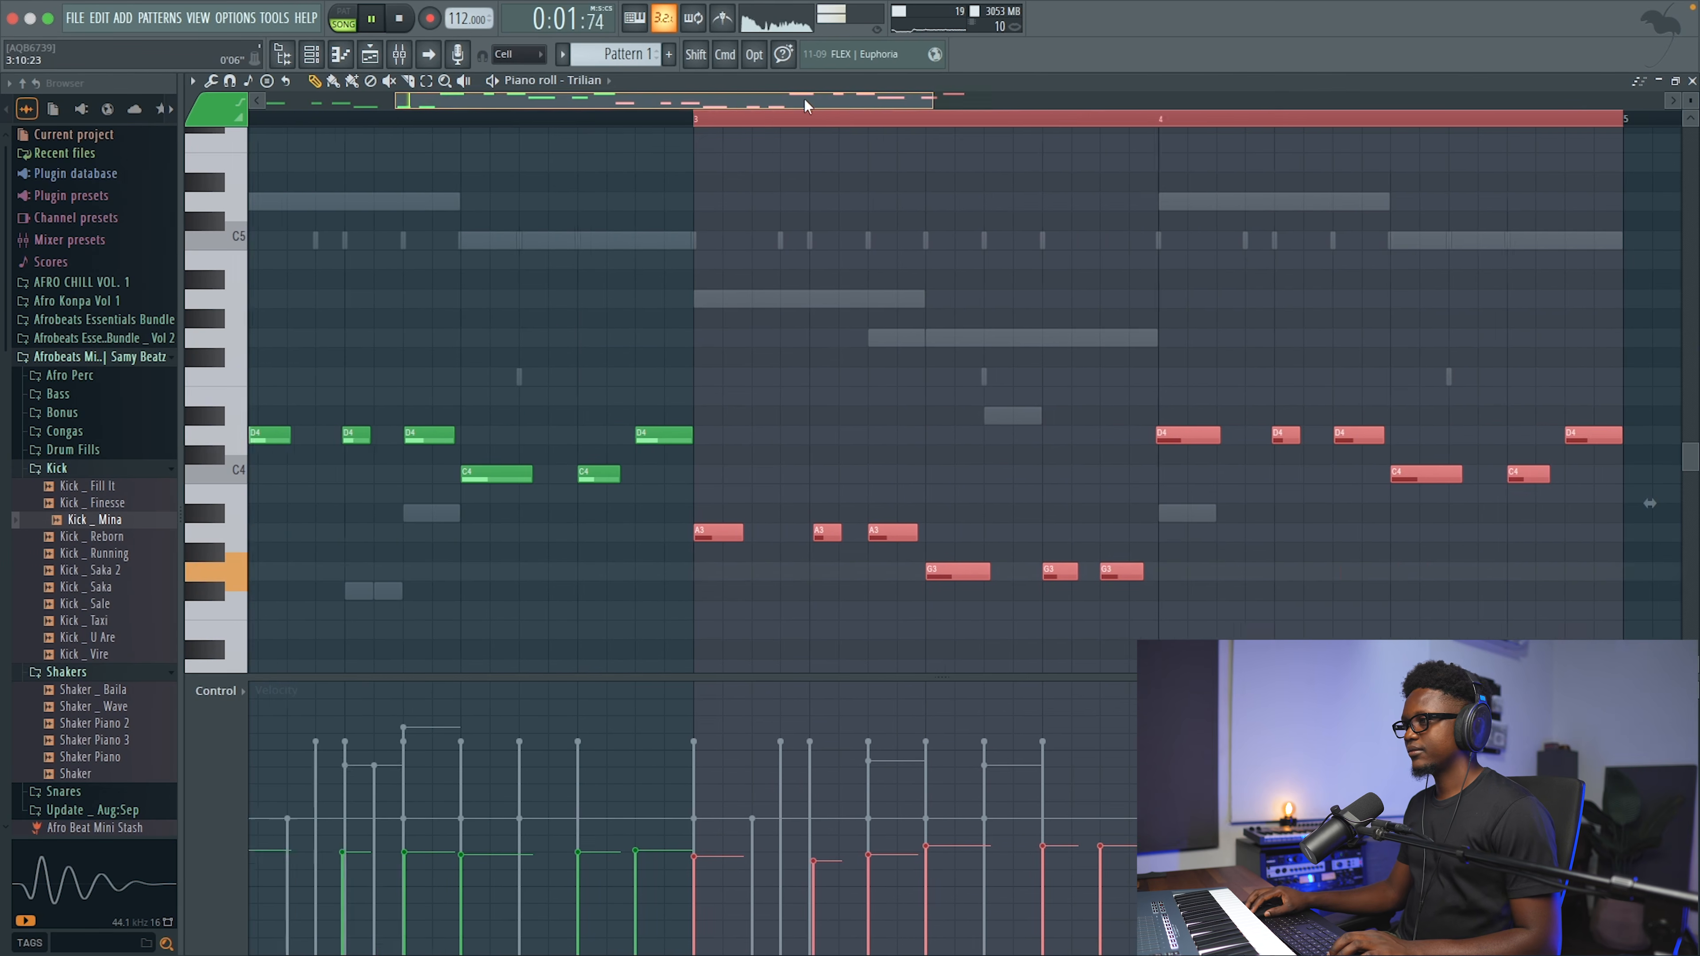
# Step: Fine-tune a channel volume to 45% in the channel rack as the song plays and reopen the Trilian notes
pyautogui.click(1693, 81)
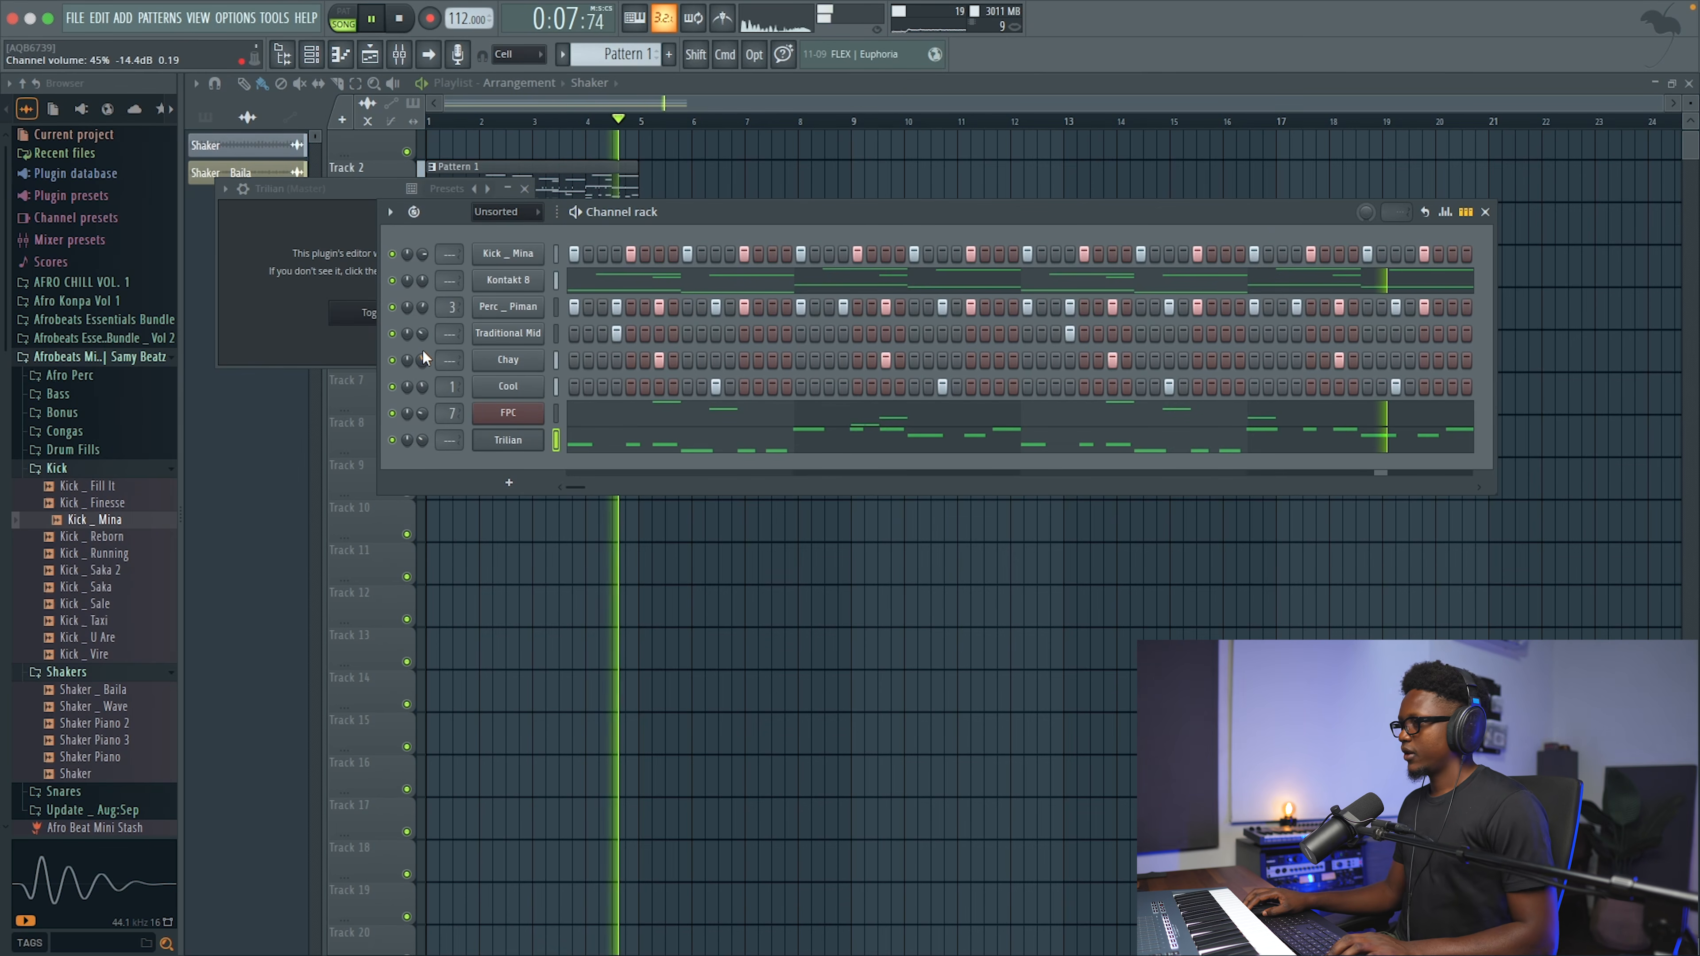
pyautogui.press('space')
pyautogui.click(1275, 460)
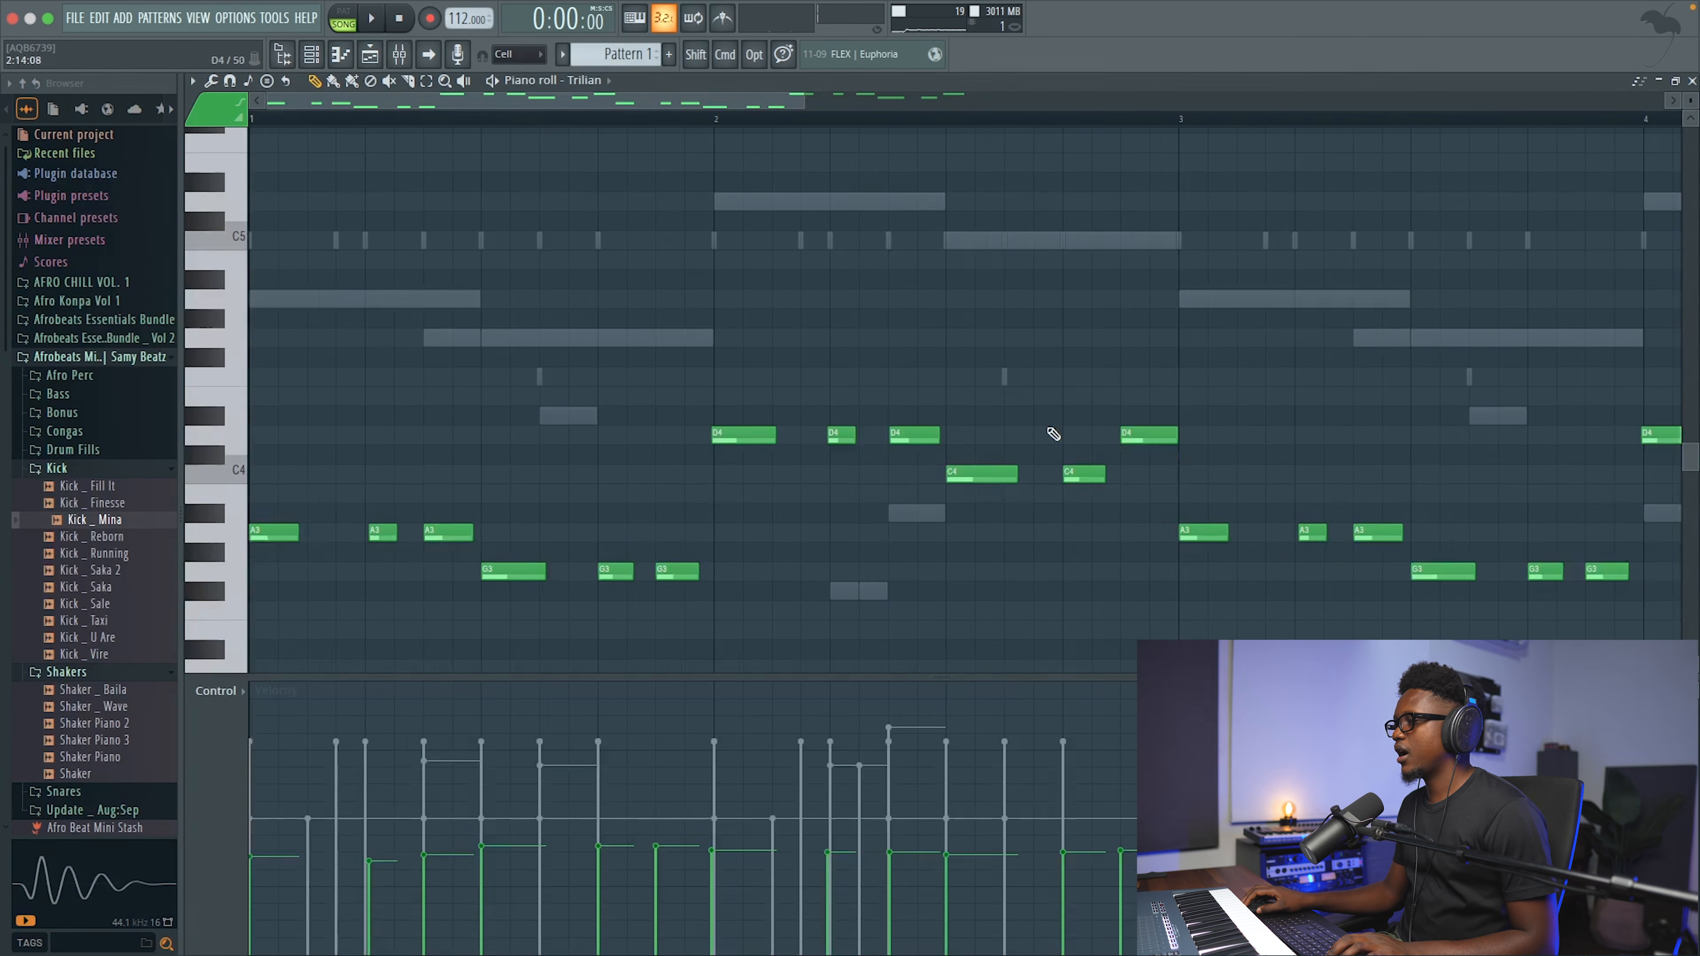
# Step: Add two short C5 bass notes on steps 11 and 12 of bar 4 and set the snap to 1/2 step
pyautogui.scroll(3, 1037, 429)
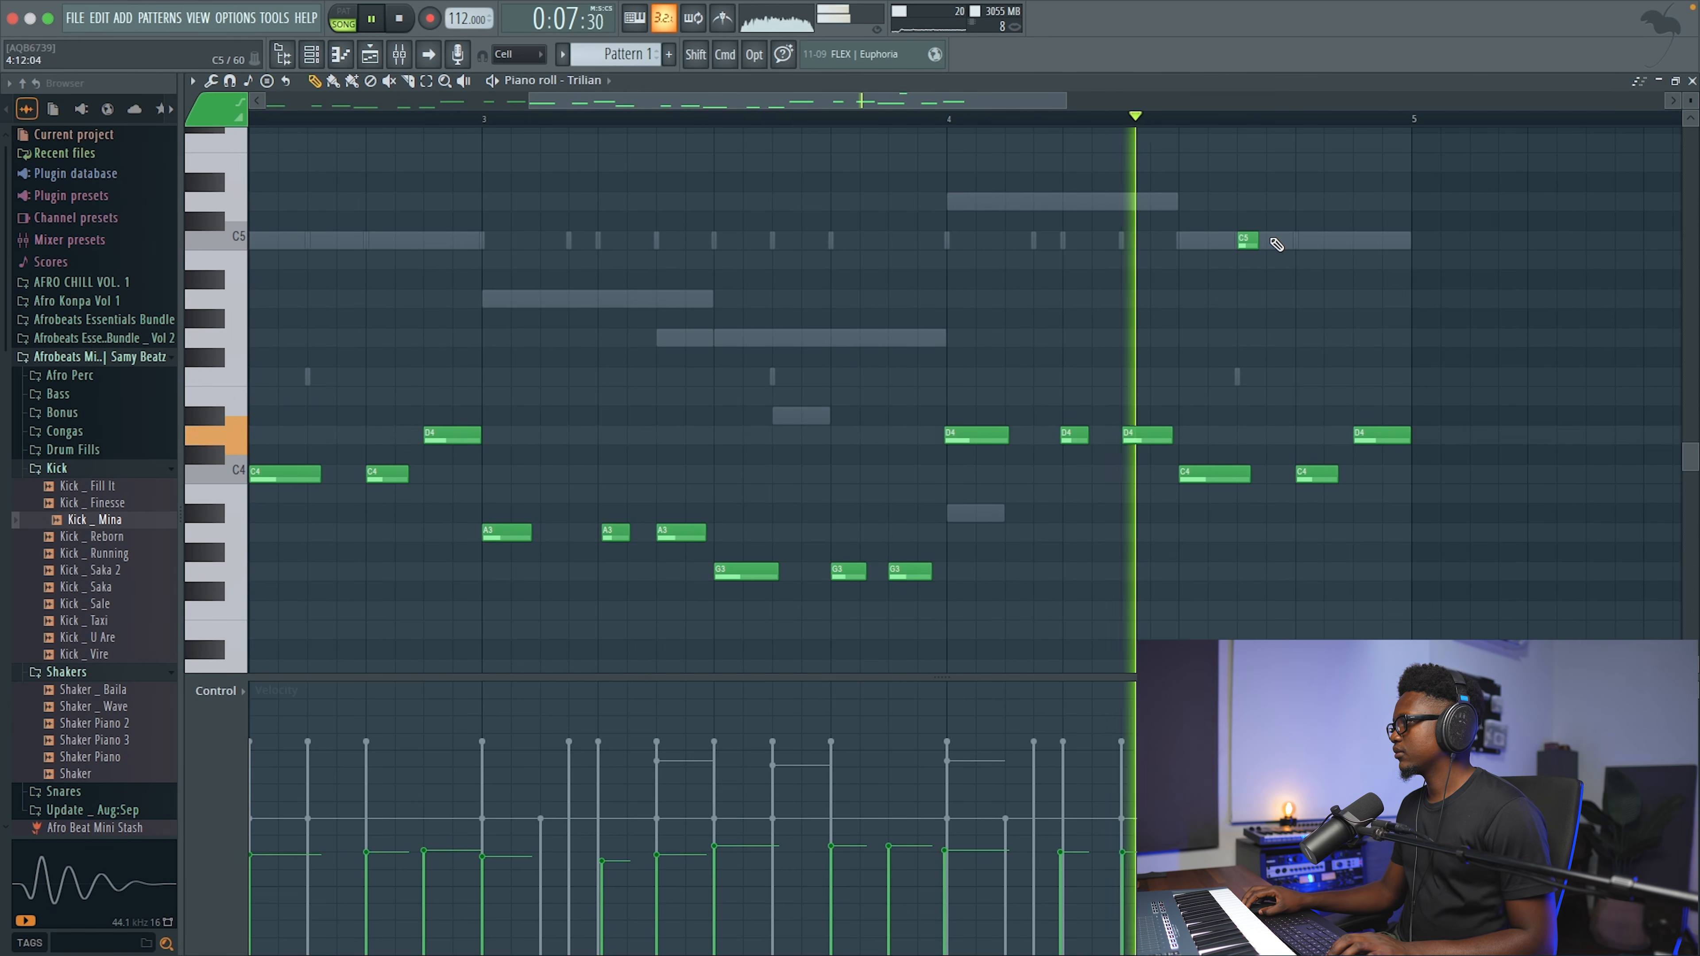
pyautogui.press('space')
pyautogui.press('space')
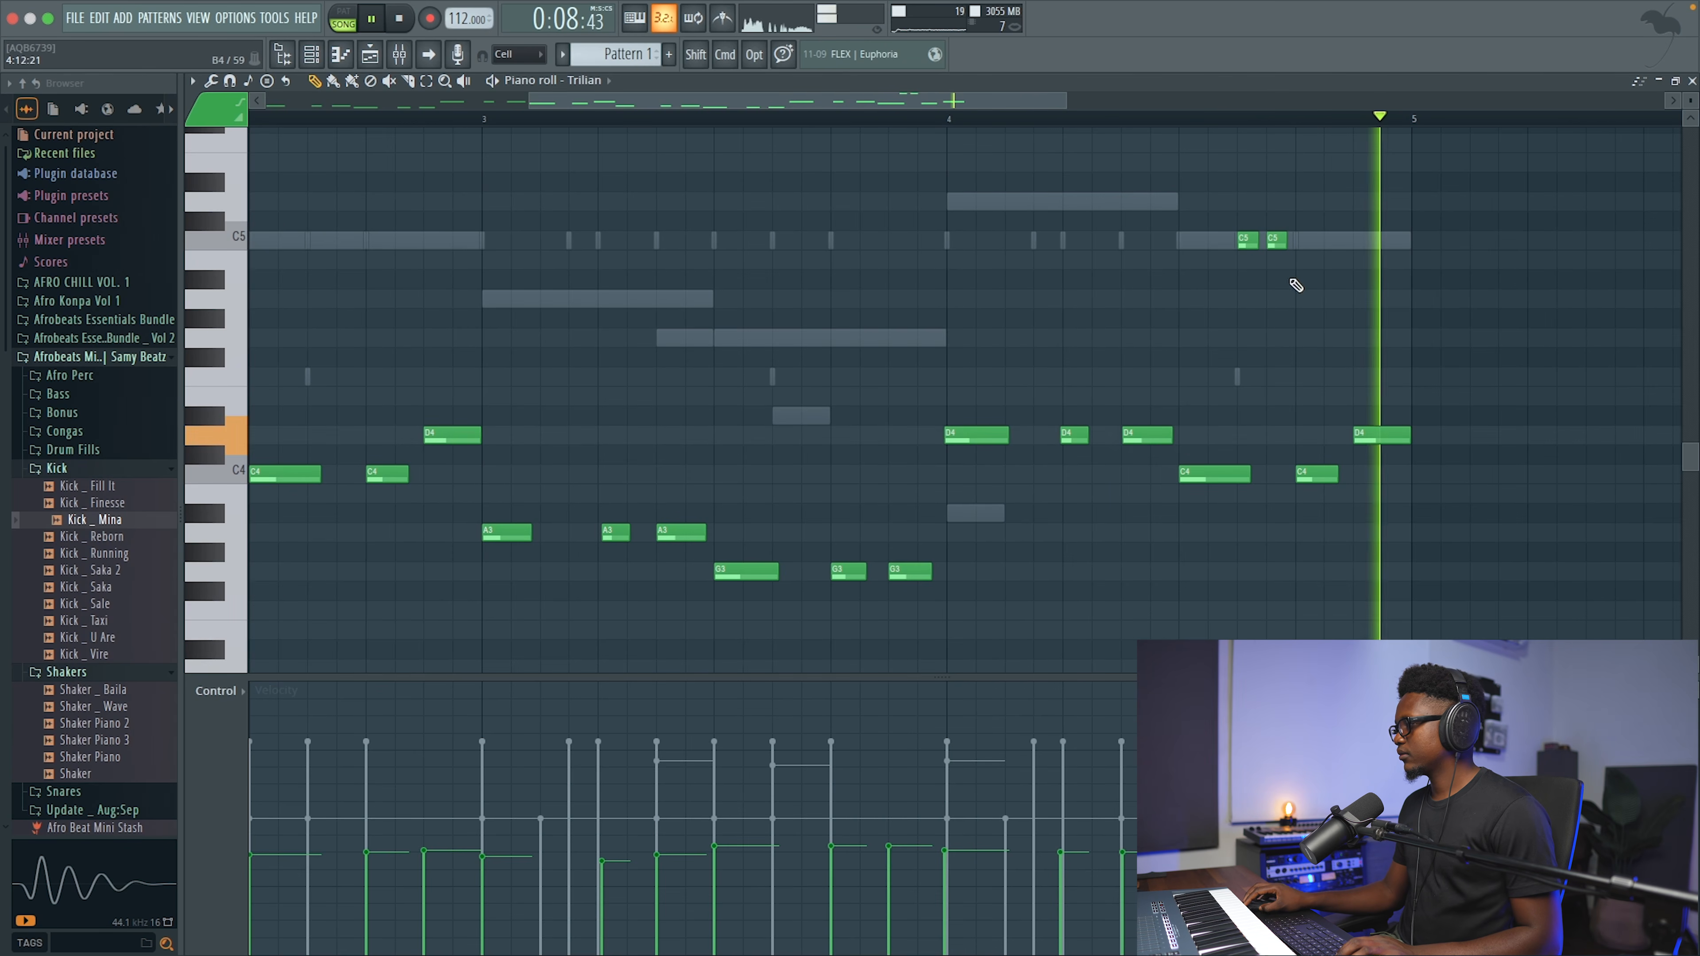
pyautogui.click(535, 59)
pyautogui.click(530, 181)
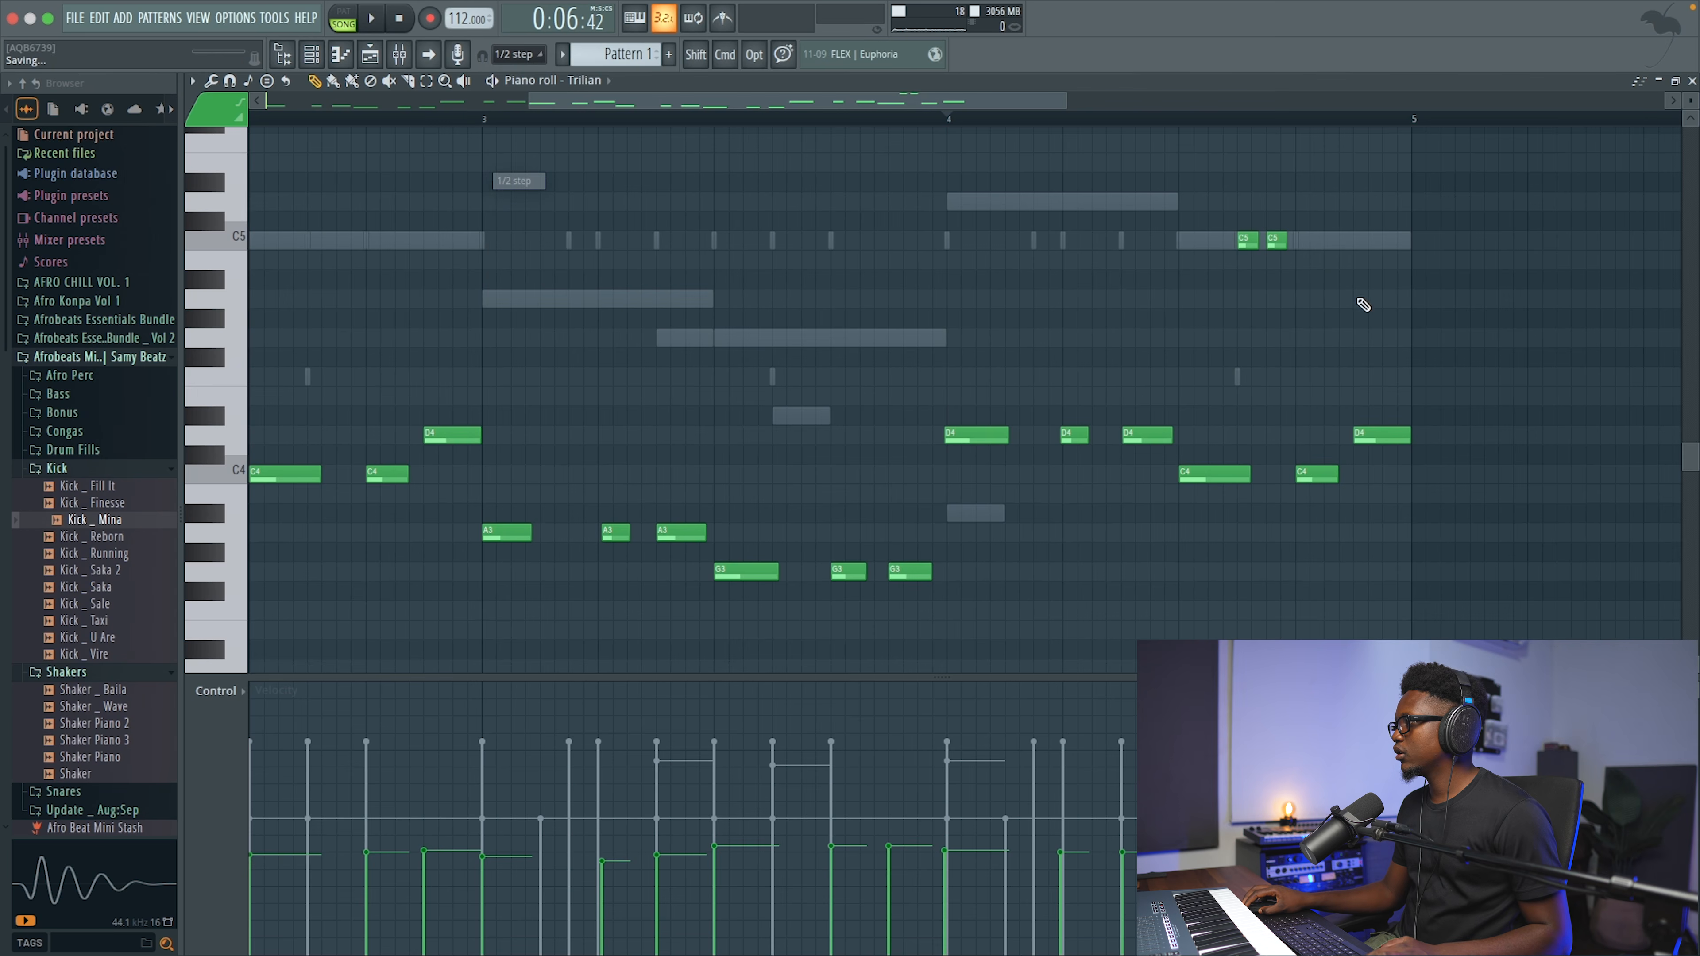
# Step: Quantize the start time and duration of the two C5 Trilian notes in bar 4 and play the song back
pyautogui.hotkey('ctrl', 'q')
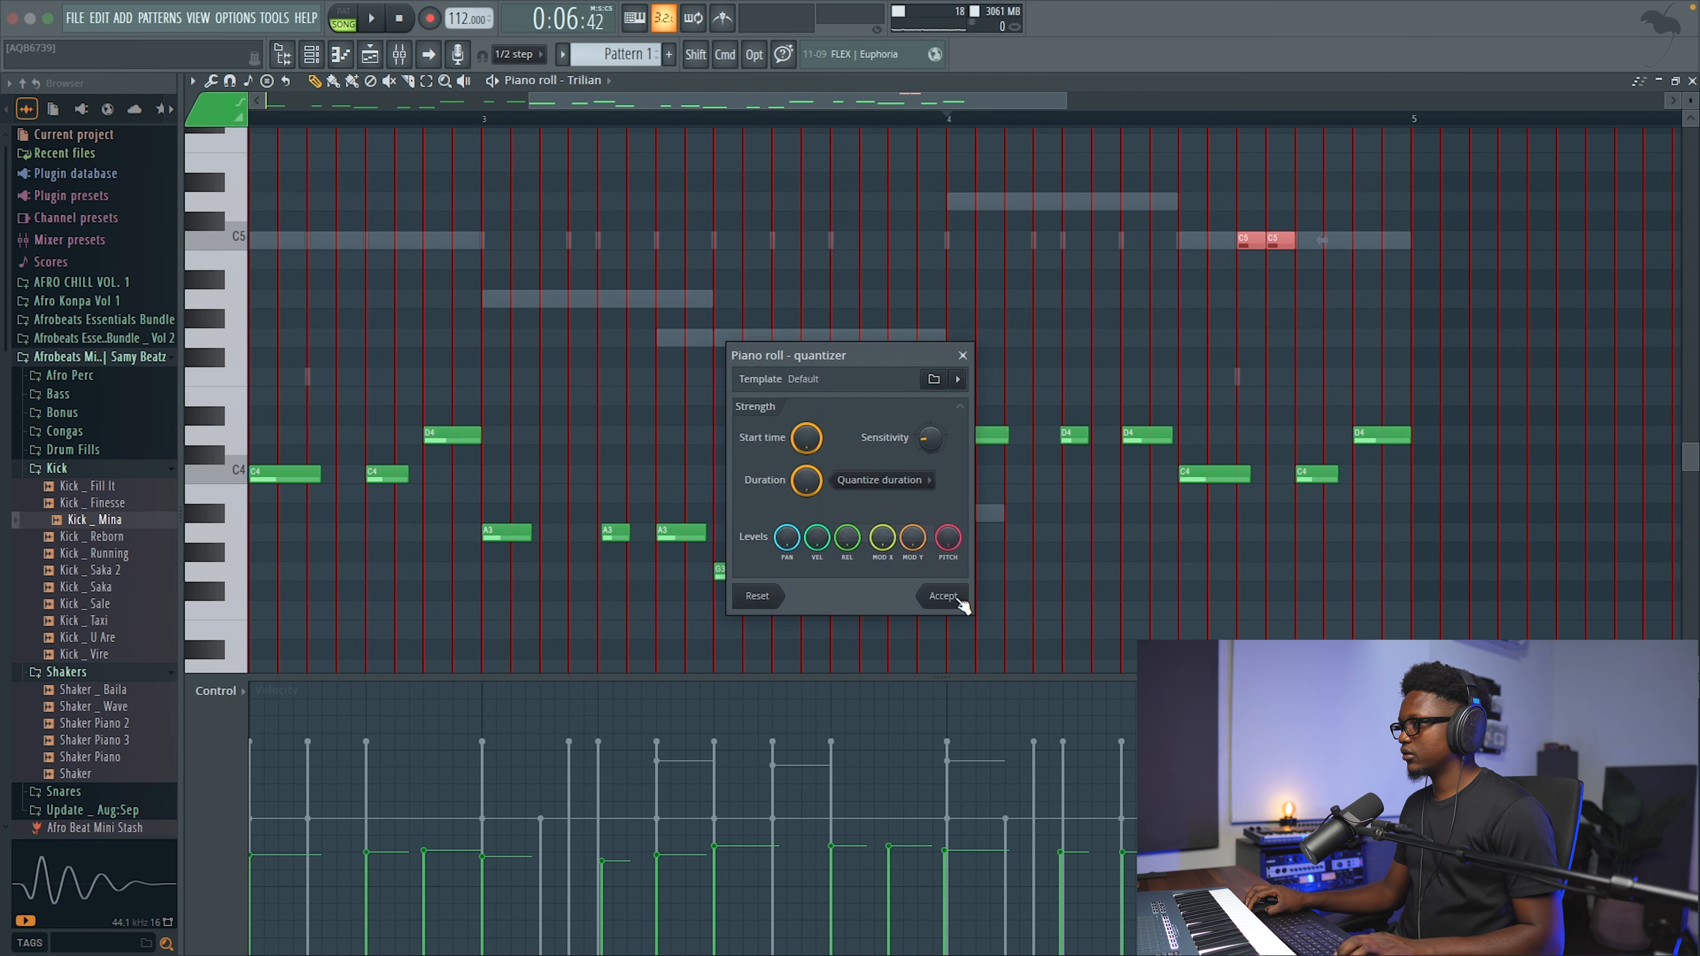
pyautogui.click(944, 595)
pyautogui.press('space')
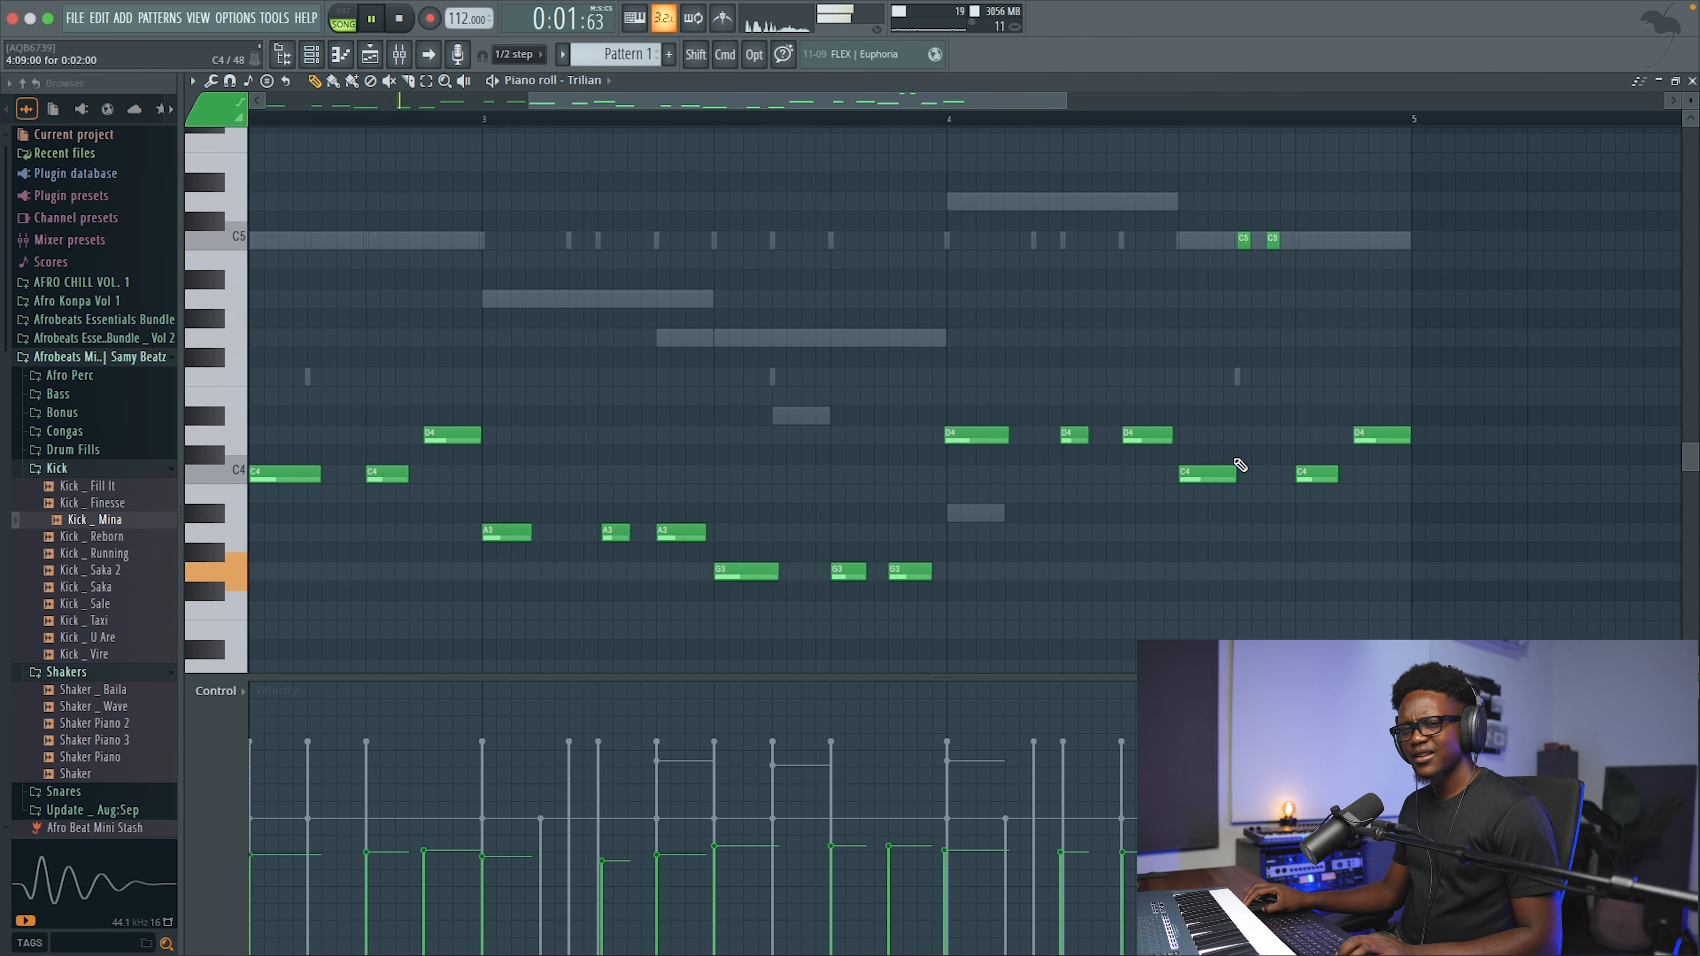
pyautogui.click(1694, 81)
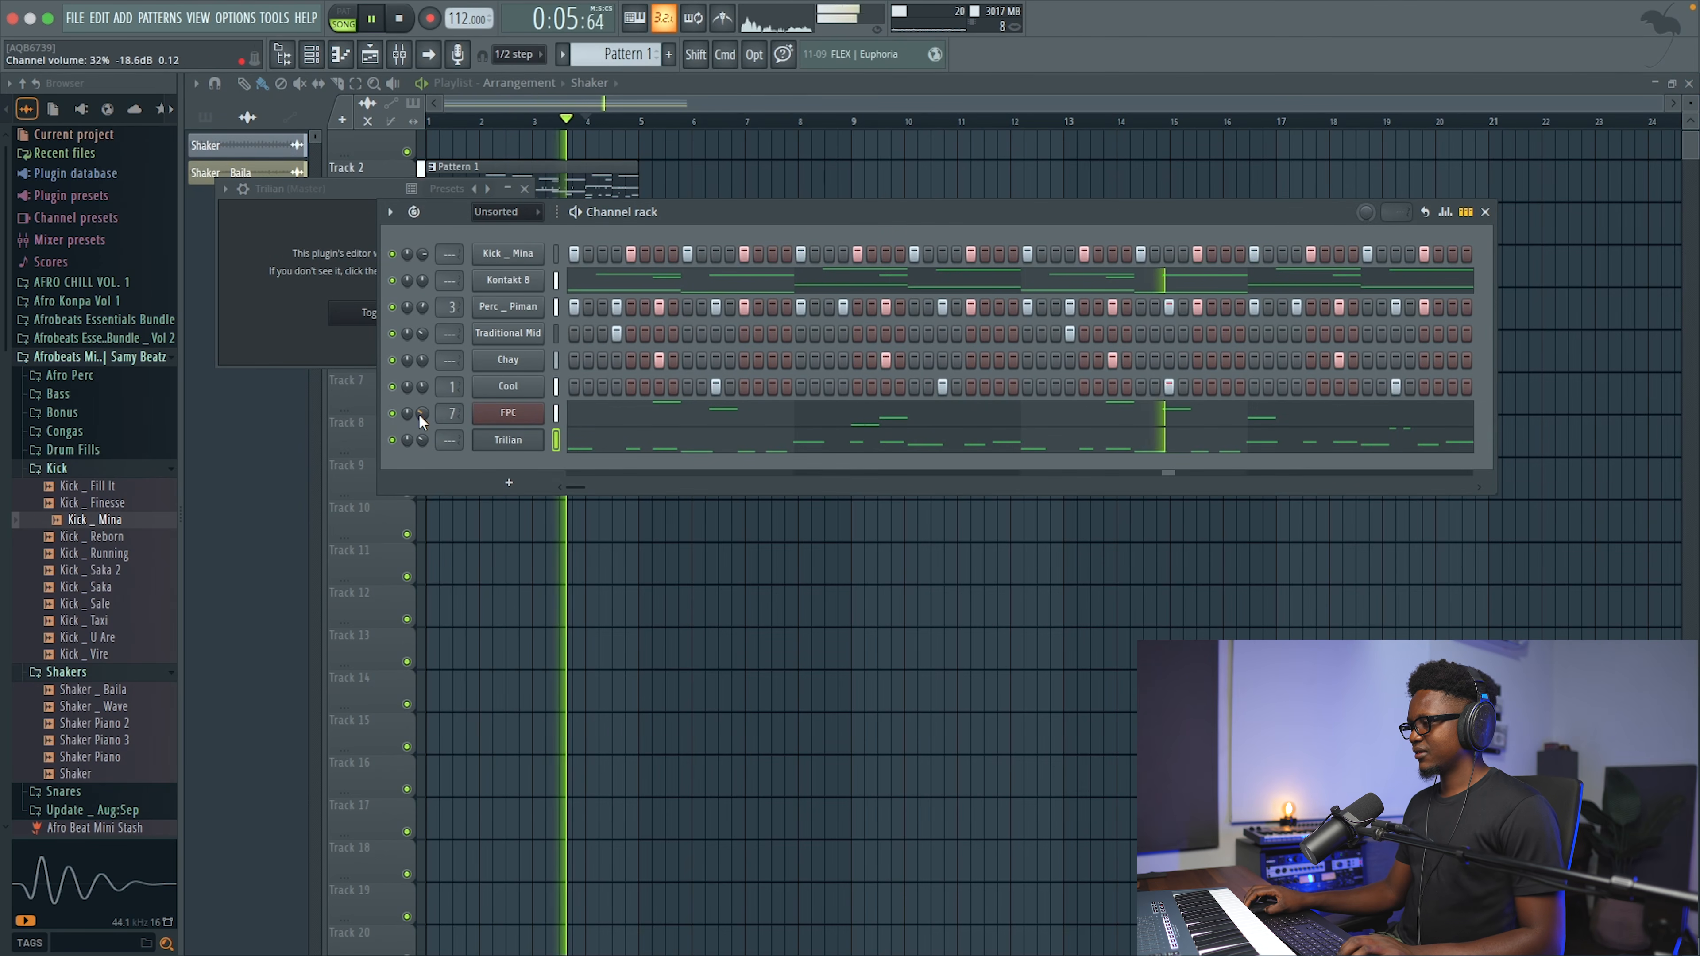
pyautogui.press('space')
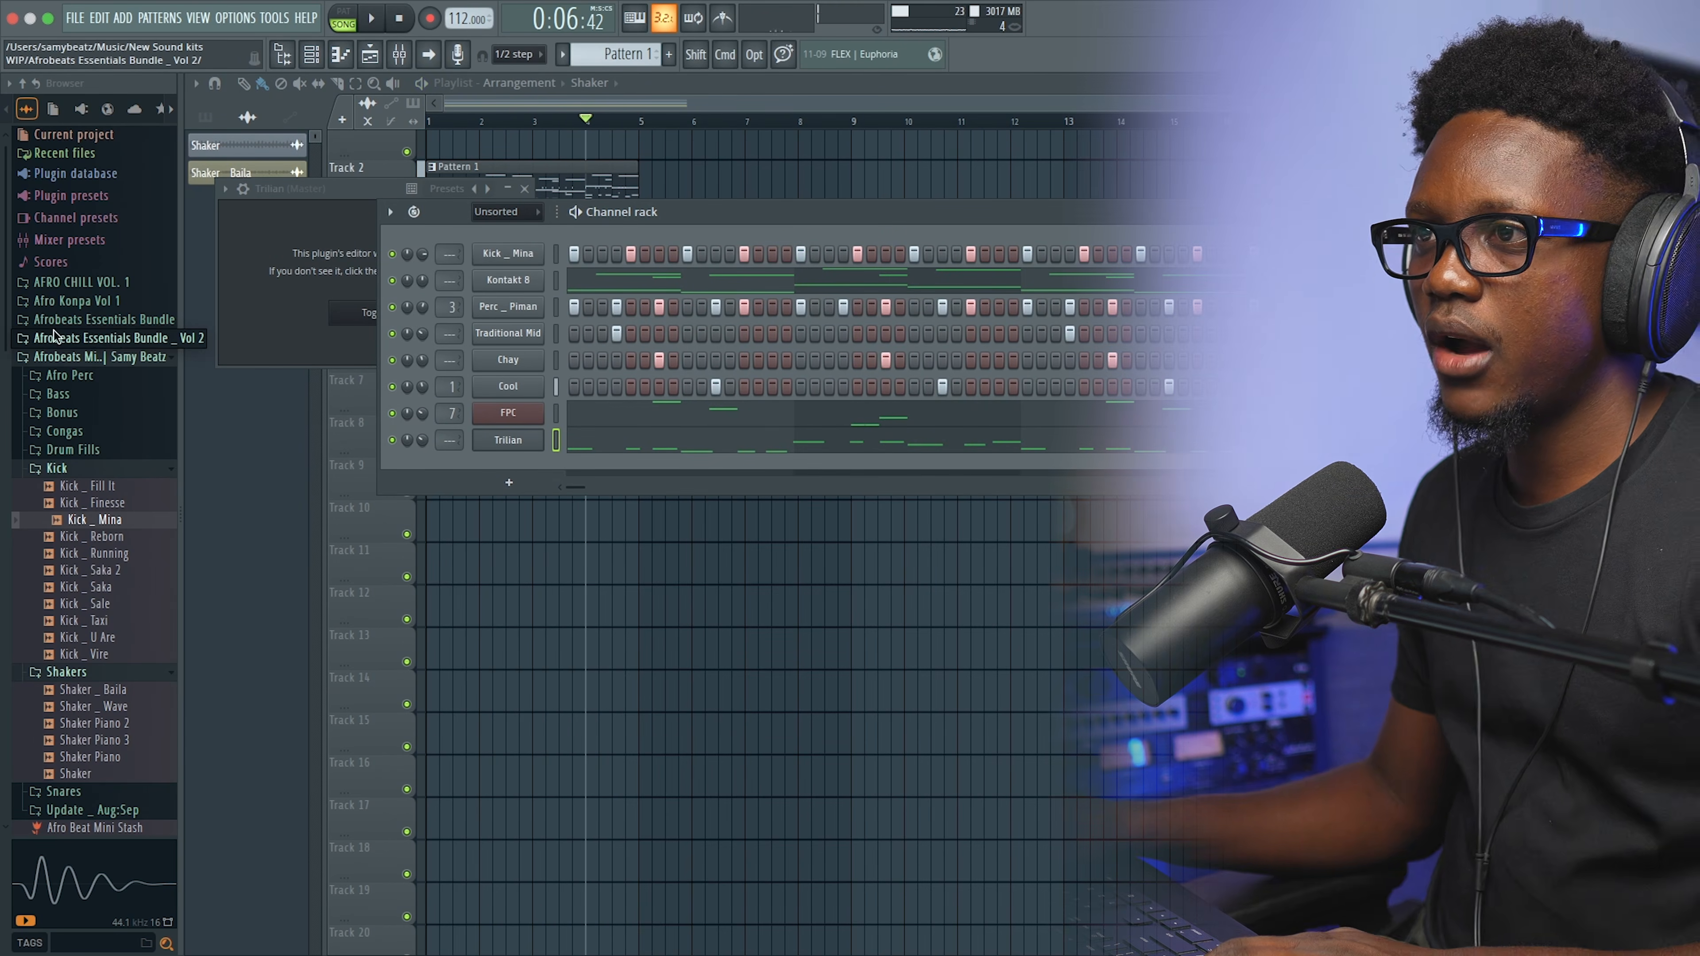
# Step: Add the Perc _ Frape sample from the Afro Konpa Vol 1 folder as a new channel below Trilian
pyautogui.click(115, 338)
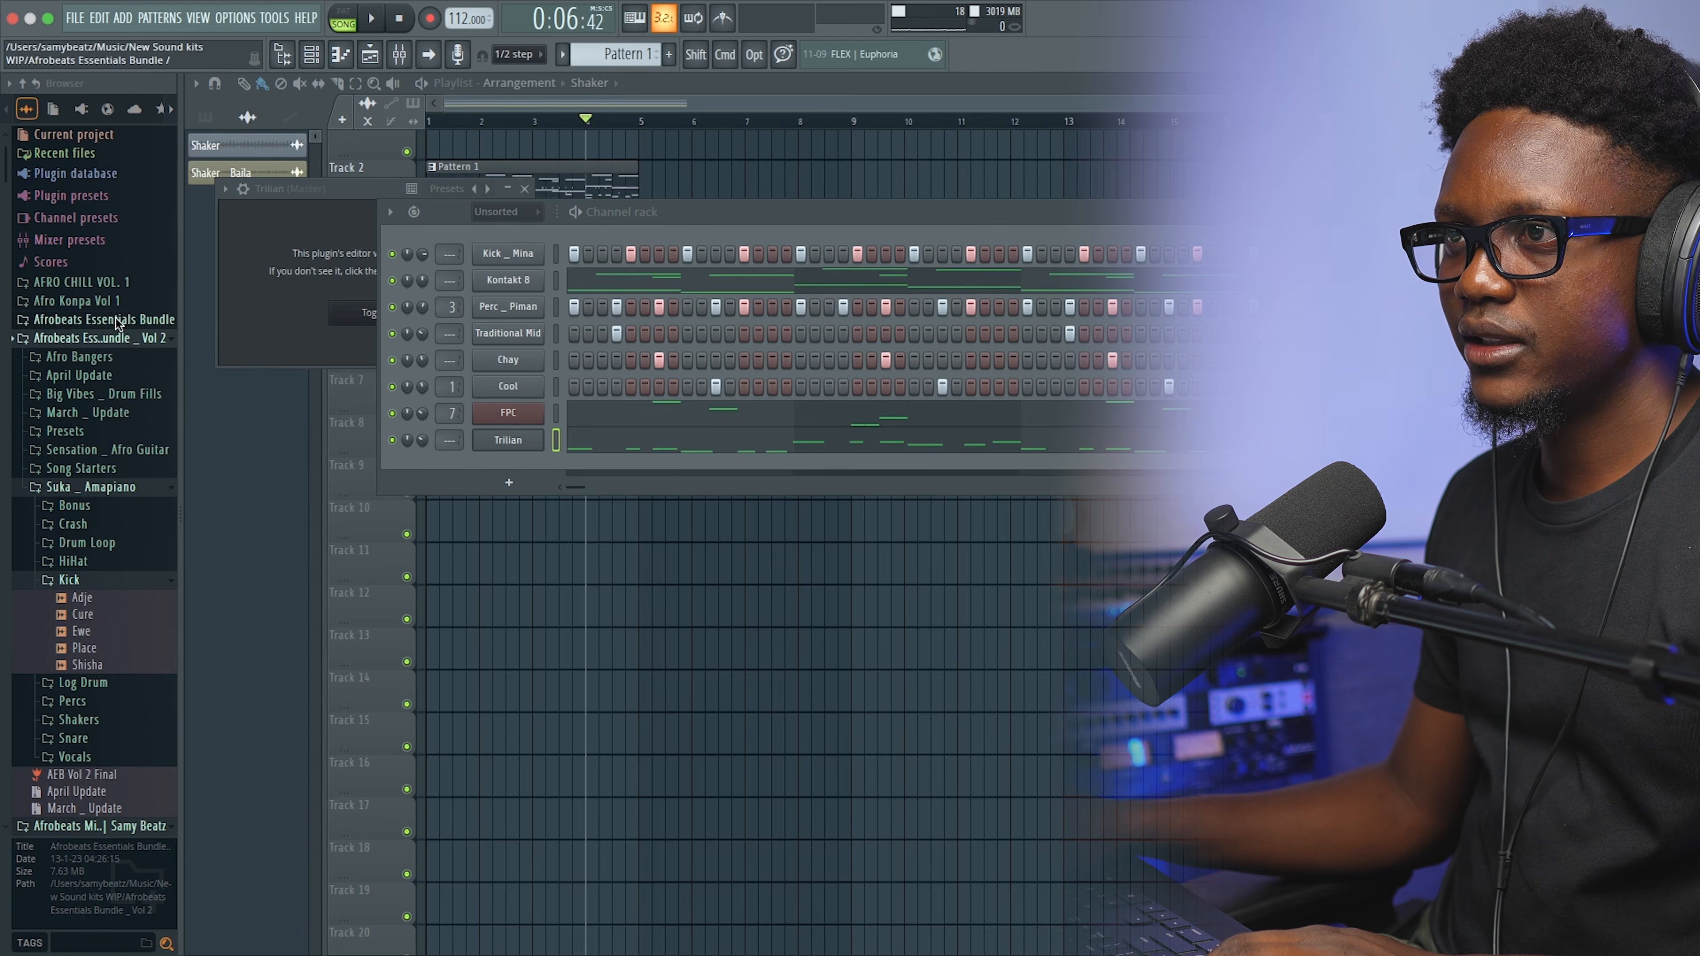
pyautogui.click(121, 322)
pyautogui.click(97, 310)
pyautogui.click(81, 709)
pyautogui.moveTo(101, 726); pyautogui.dragTo(539, 469)
# Step: Program Perc _ Frape hits on steps 7, 40, 43 and 49 while the song plays
pyautogui.press('space')
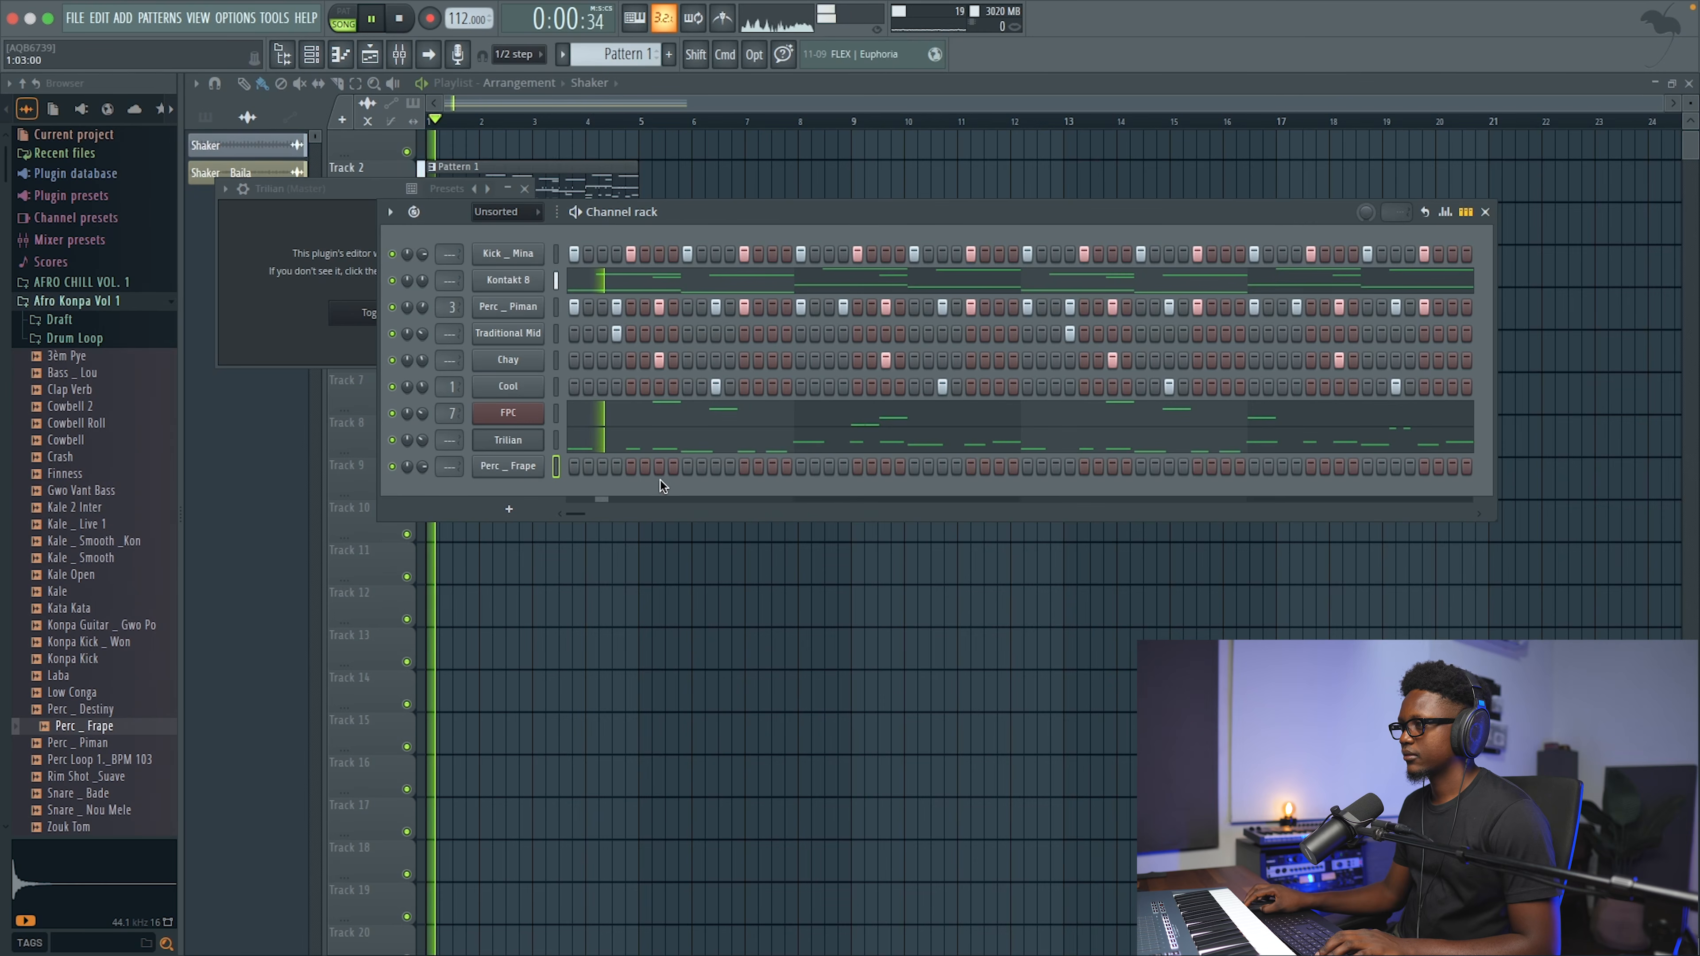
pyautogui.click(659, 469)
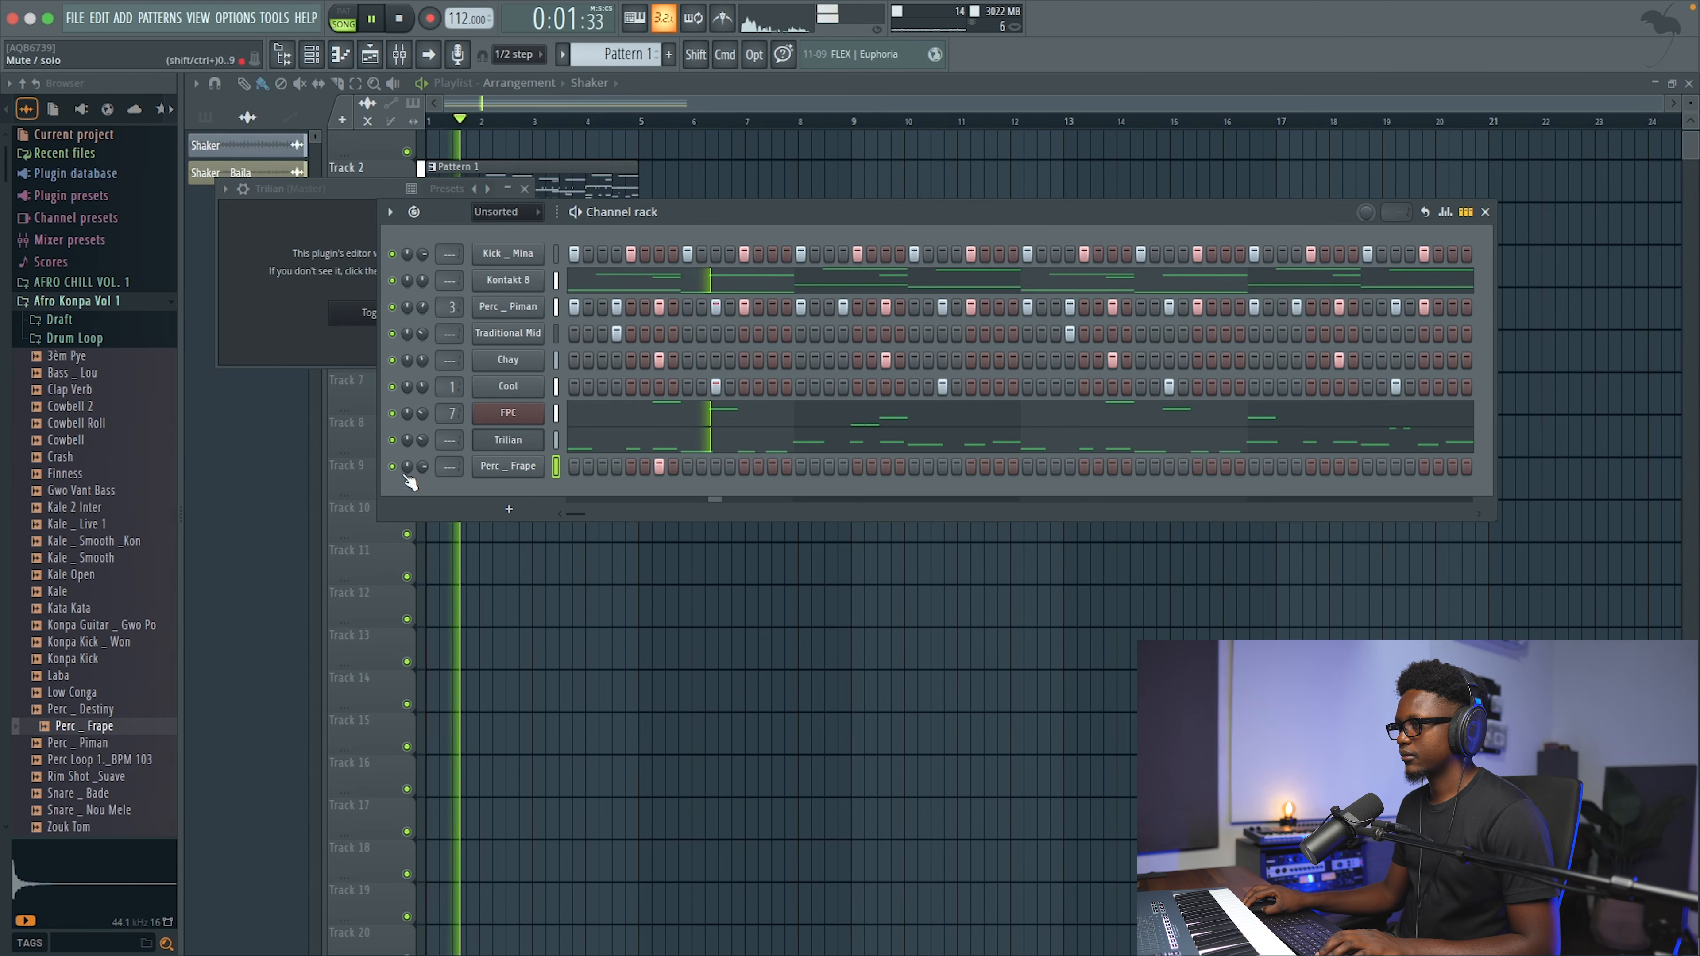
pyautogui.click(1127, 467)
pyautogui.click(1169, 466)
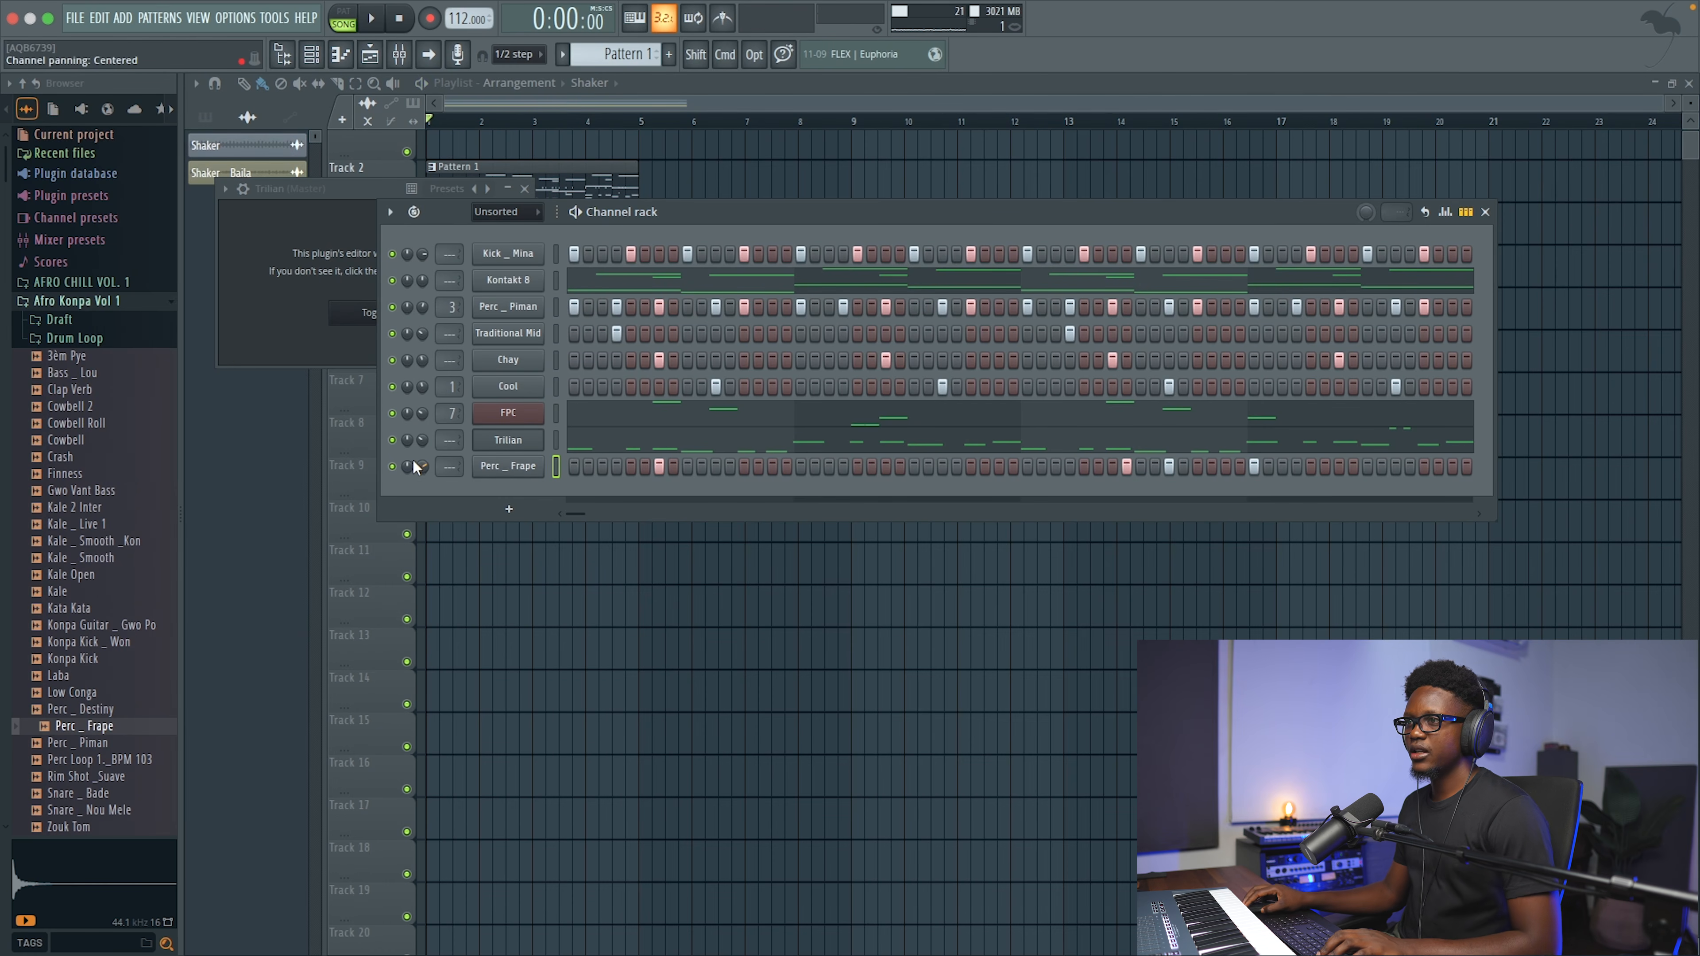
# Step: Import the Ayibobo BPM 112 drum fill from the Vibration | Drum Fills folder onto Track 5 of the playlist
pyautogui.click(102, 302)
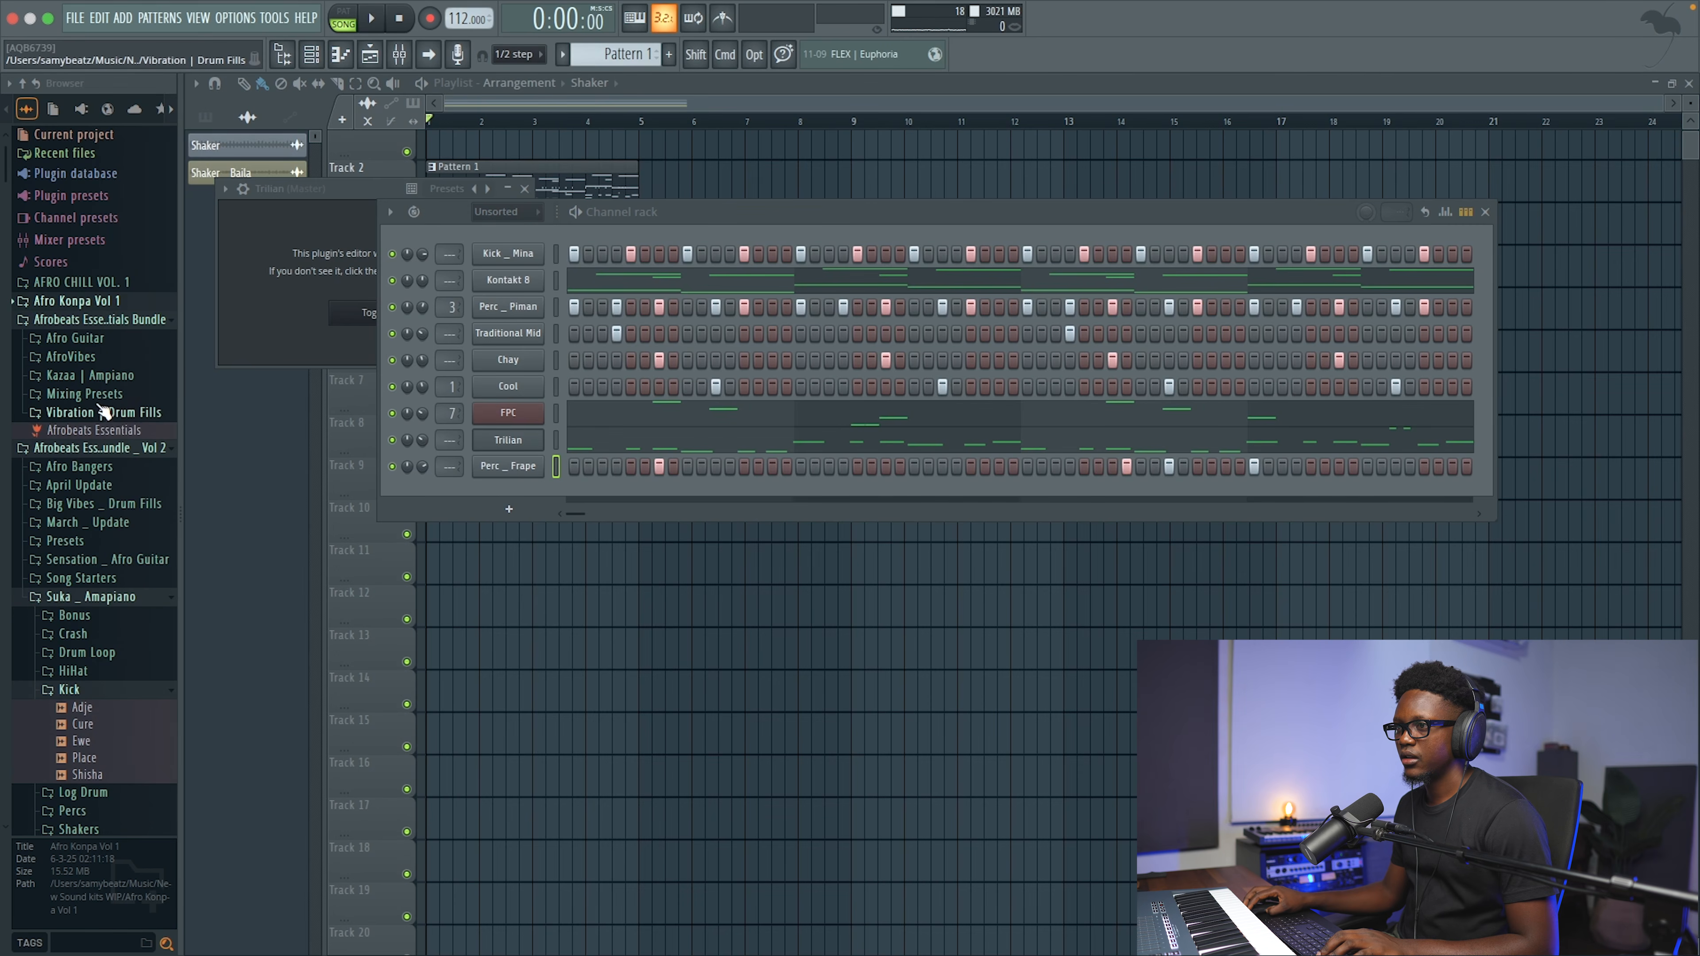
pyautogui.click(105, 420)
pyautogui.click(107, 502)
pyautogui.click(139, 472)
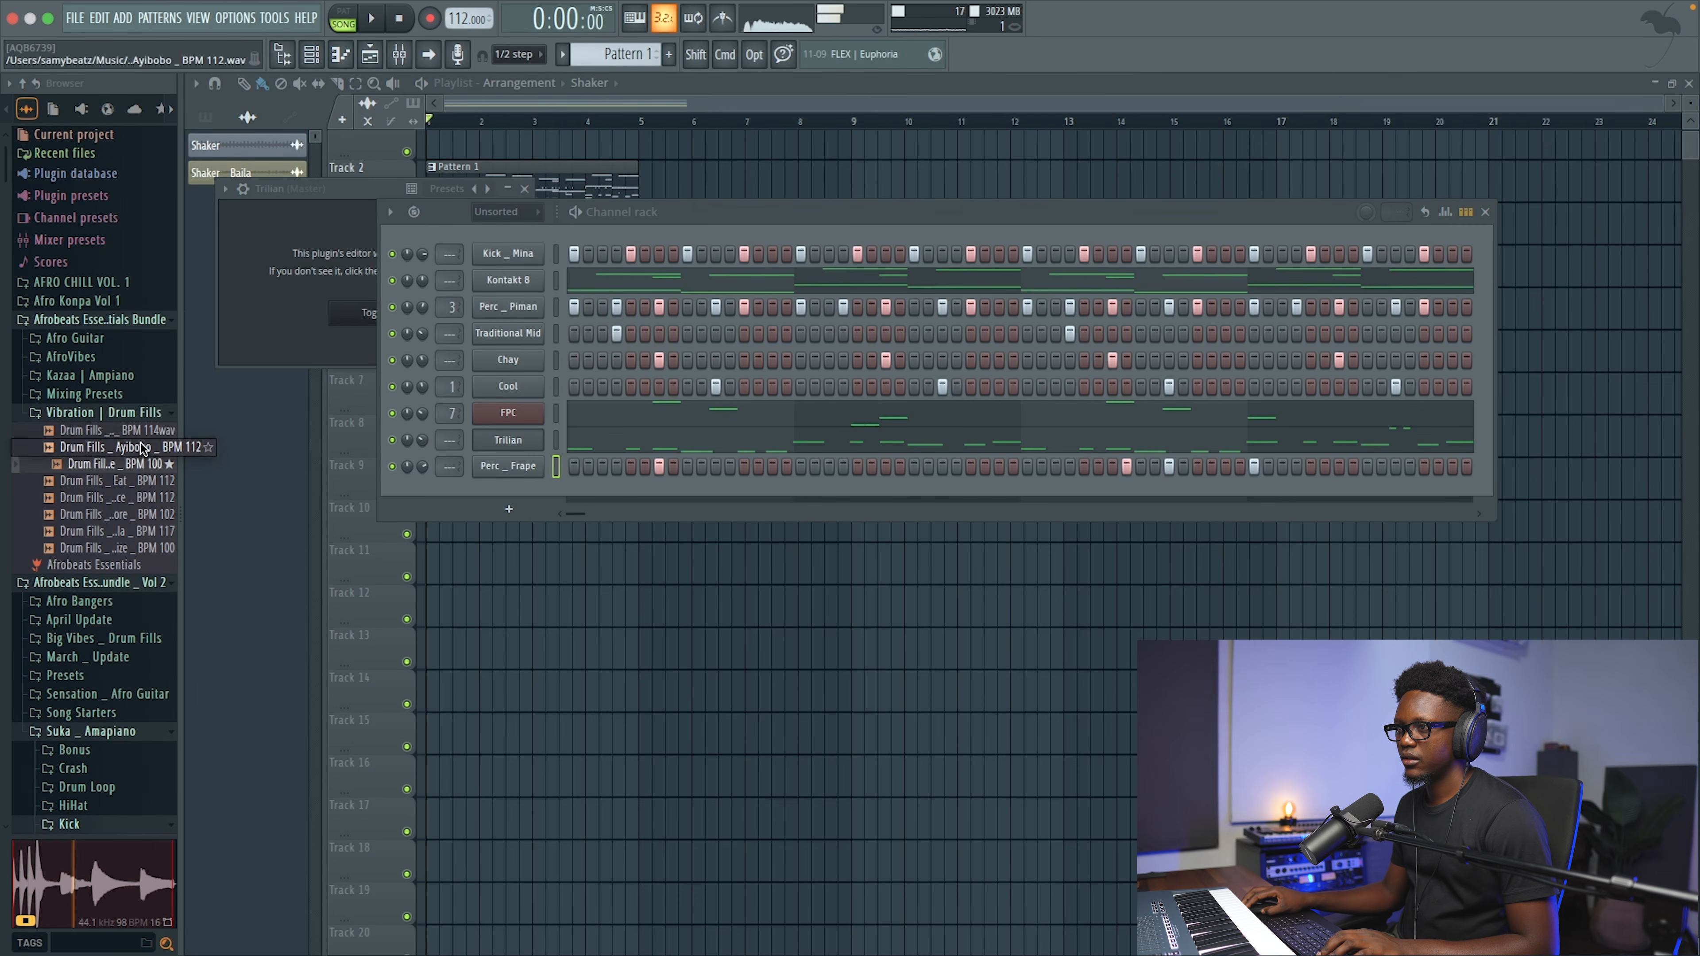
pyautogui.moveTo(210, 468); pyautogui.dragTo(696, 550)
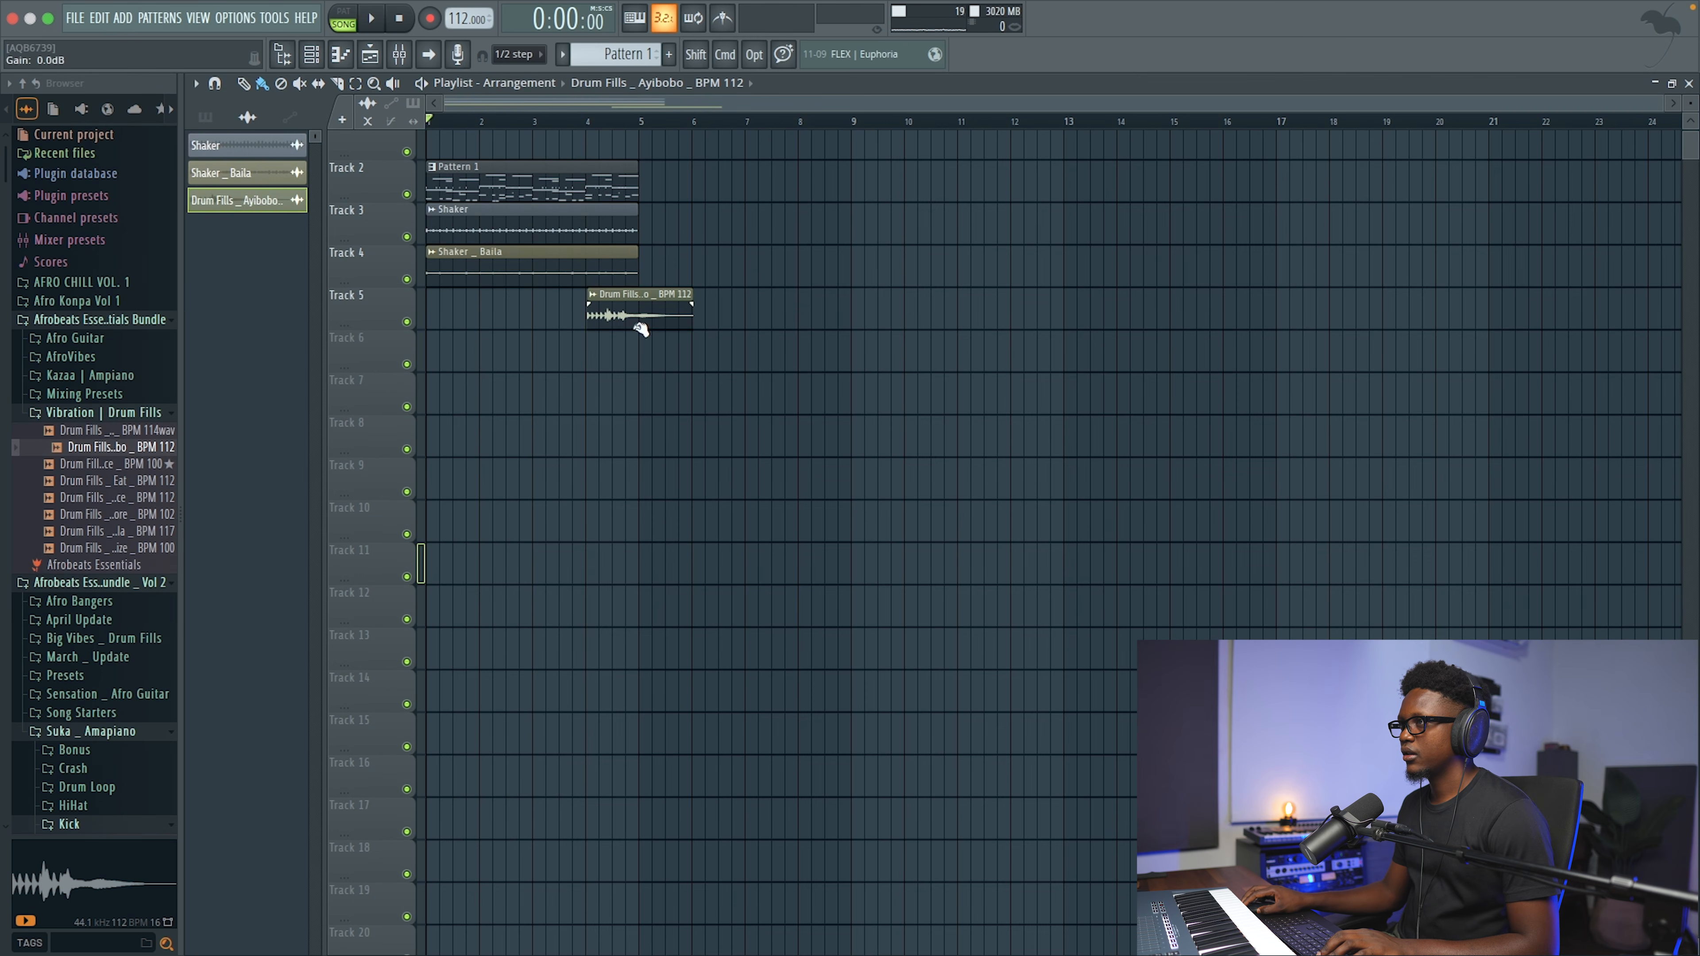
# Step: Set the snap to Cell, remove the drum fill clip and duplicate the Pattern 1 and shaker clips into bars 5–8
pyautogui.click(521, 54)
pyautogui.click(525, 93)
pyautogui.rightClick(622, 315)
pyautogui.moveTo(702, 321); pyautogui.dragTo(483, 176)
pyautogui.press('super+b')
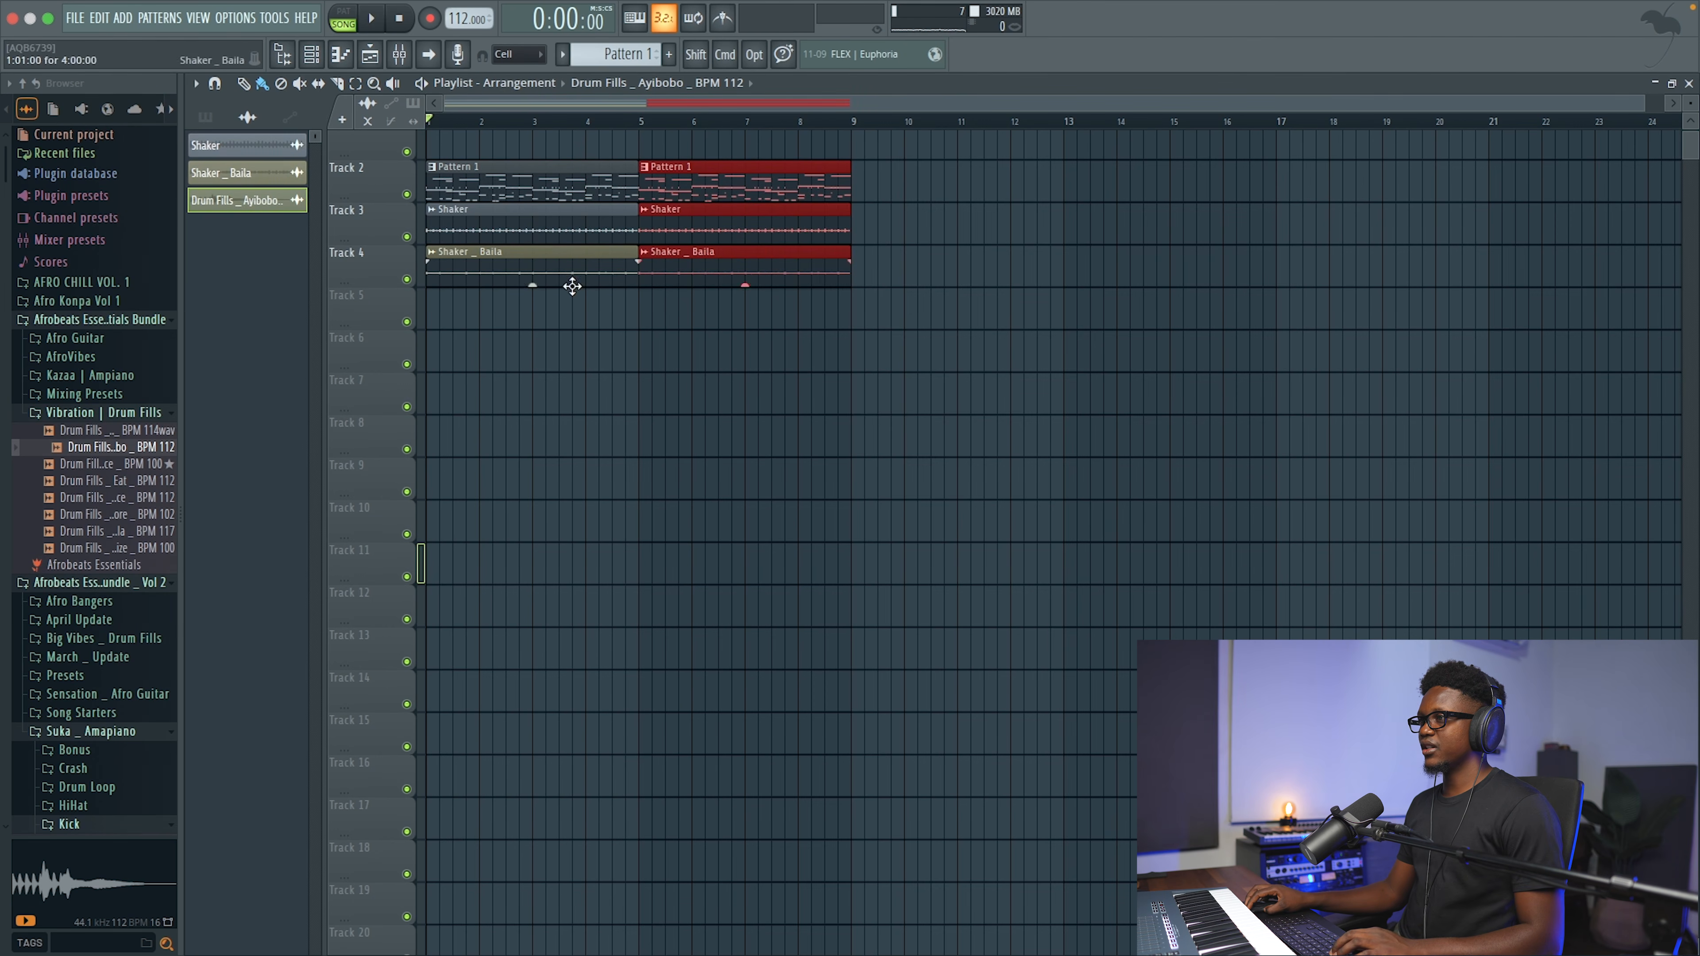
# Step: Place the Ayibobo drum fill on Track 5 at bar 4, set its volume to 50% and listen to the transition
pyautogui.click(597, 304)
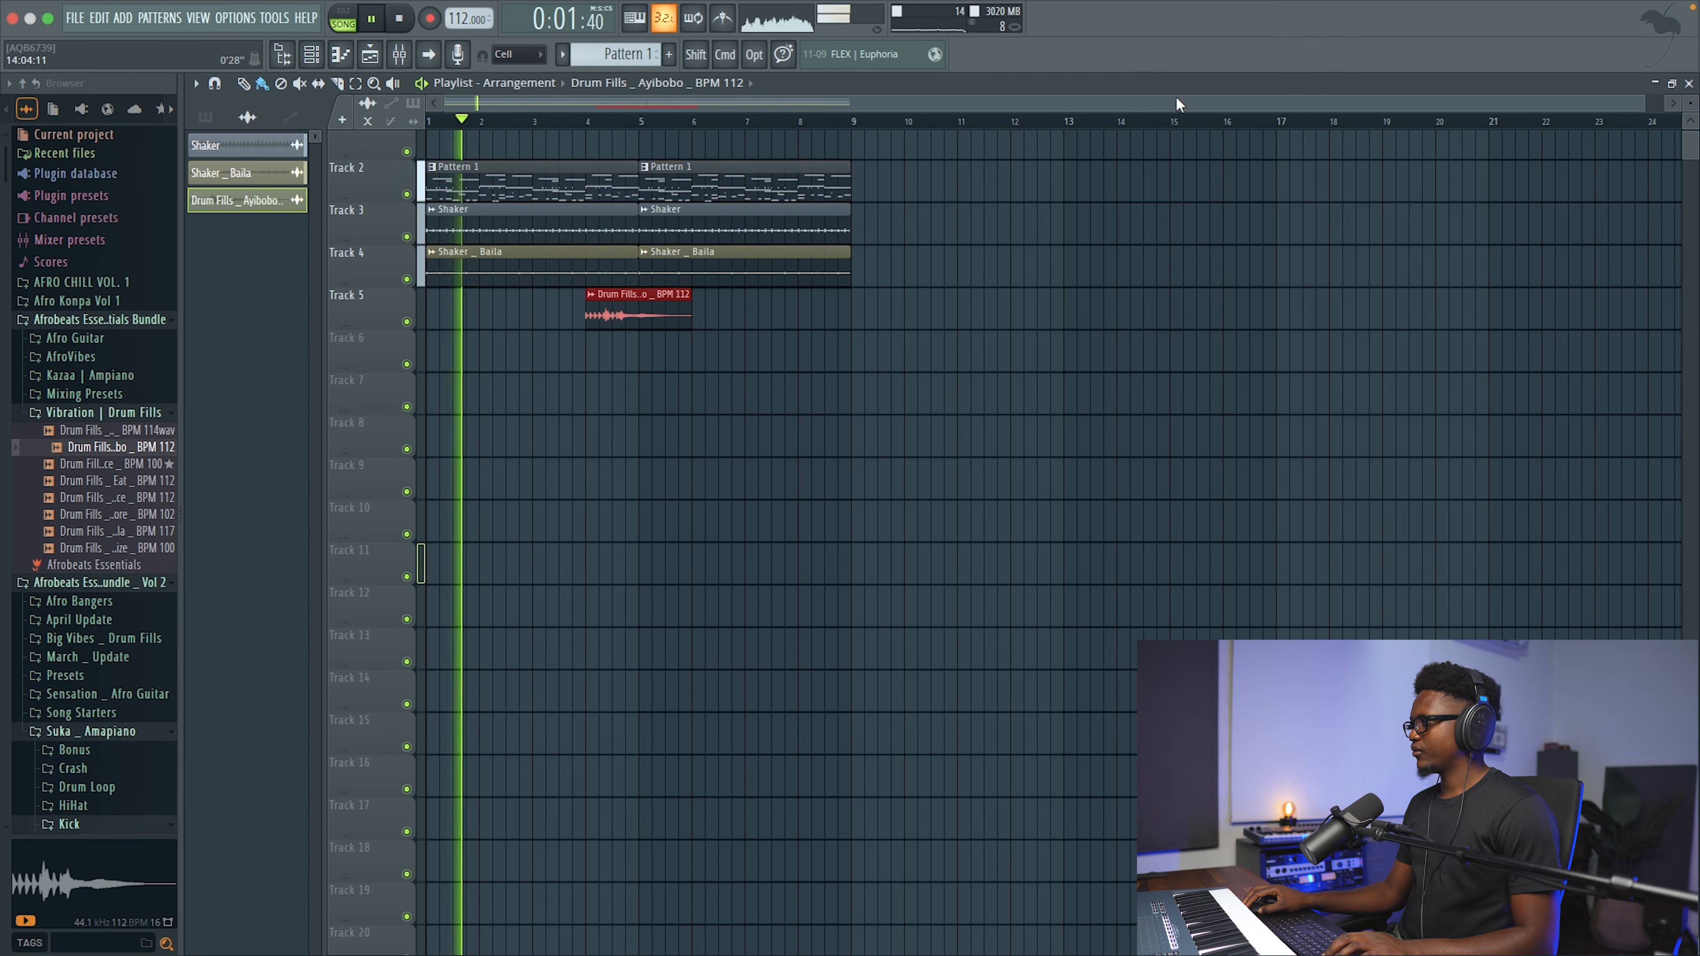
pyautogui.moveTo(1691, 103); pyautogui.dragTo(1698, 103)
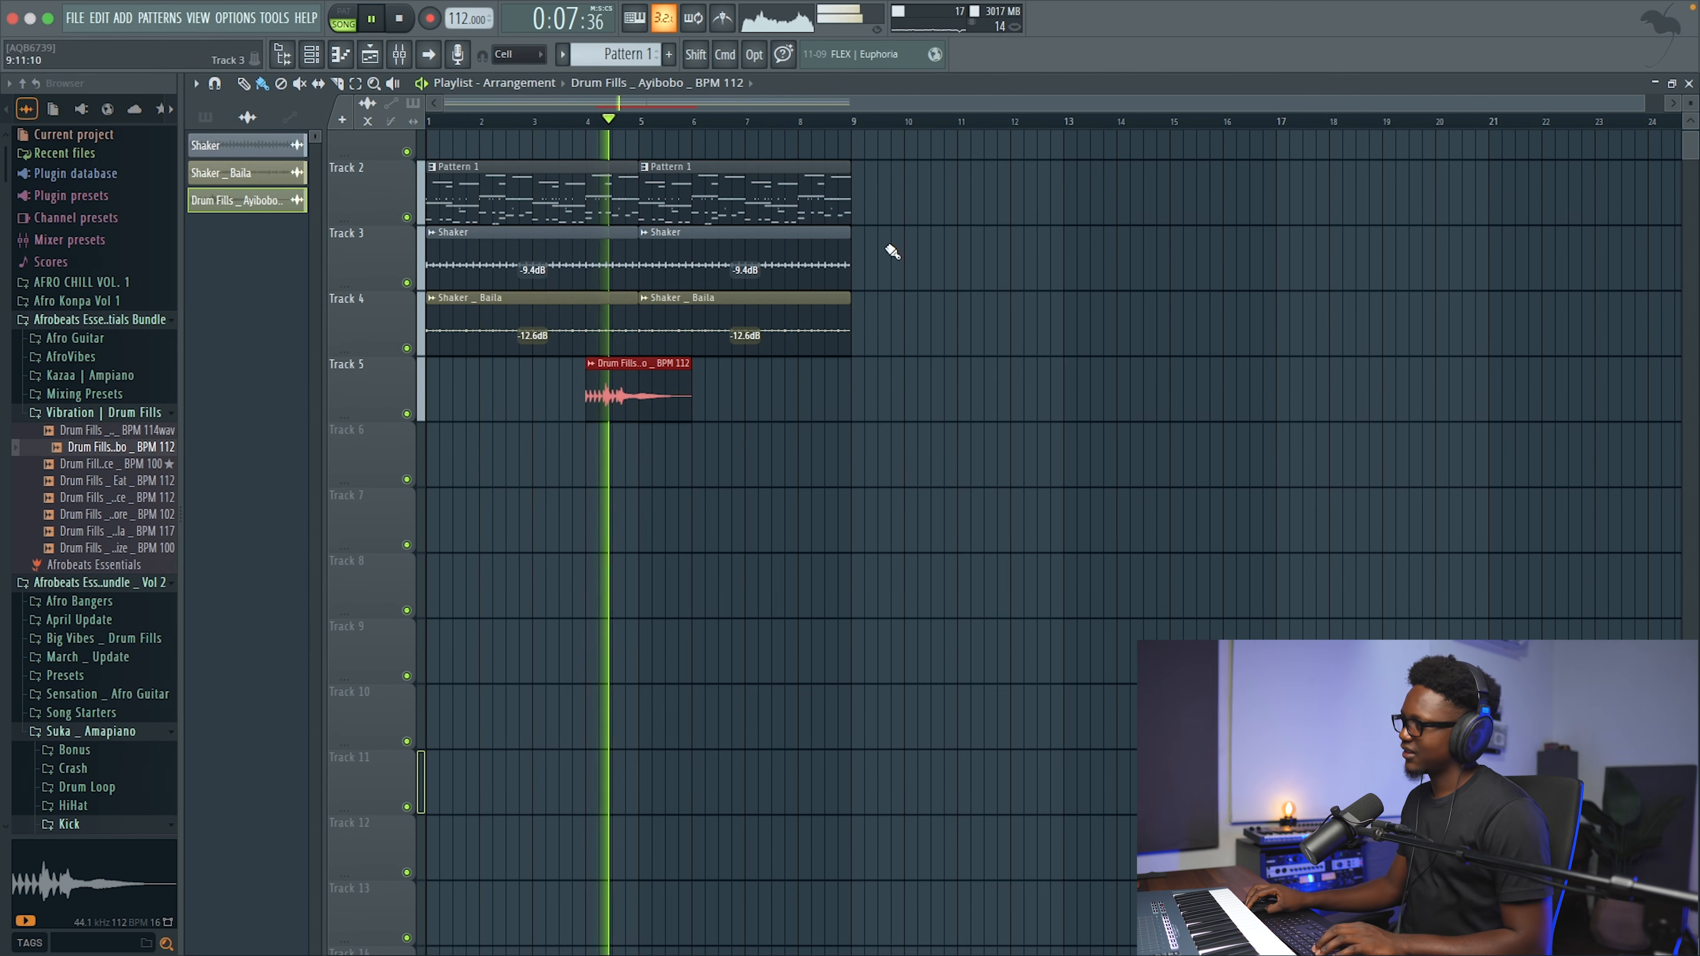
pyautogui.scroll(1, 770, 335)
pyautogui.doubleClick(632, 420)
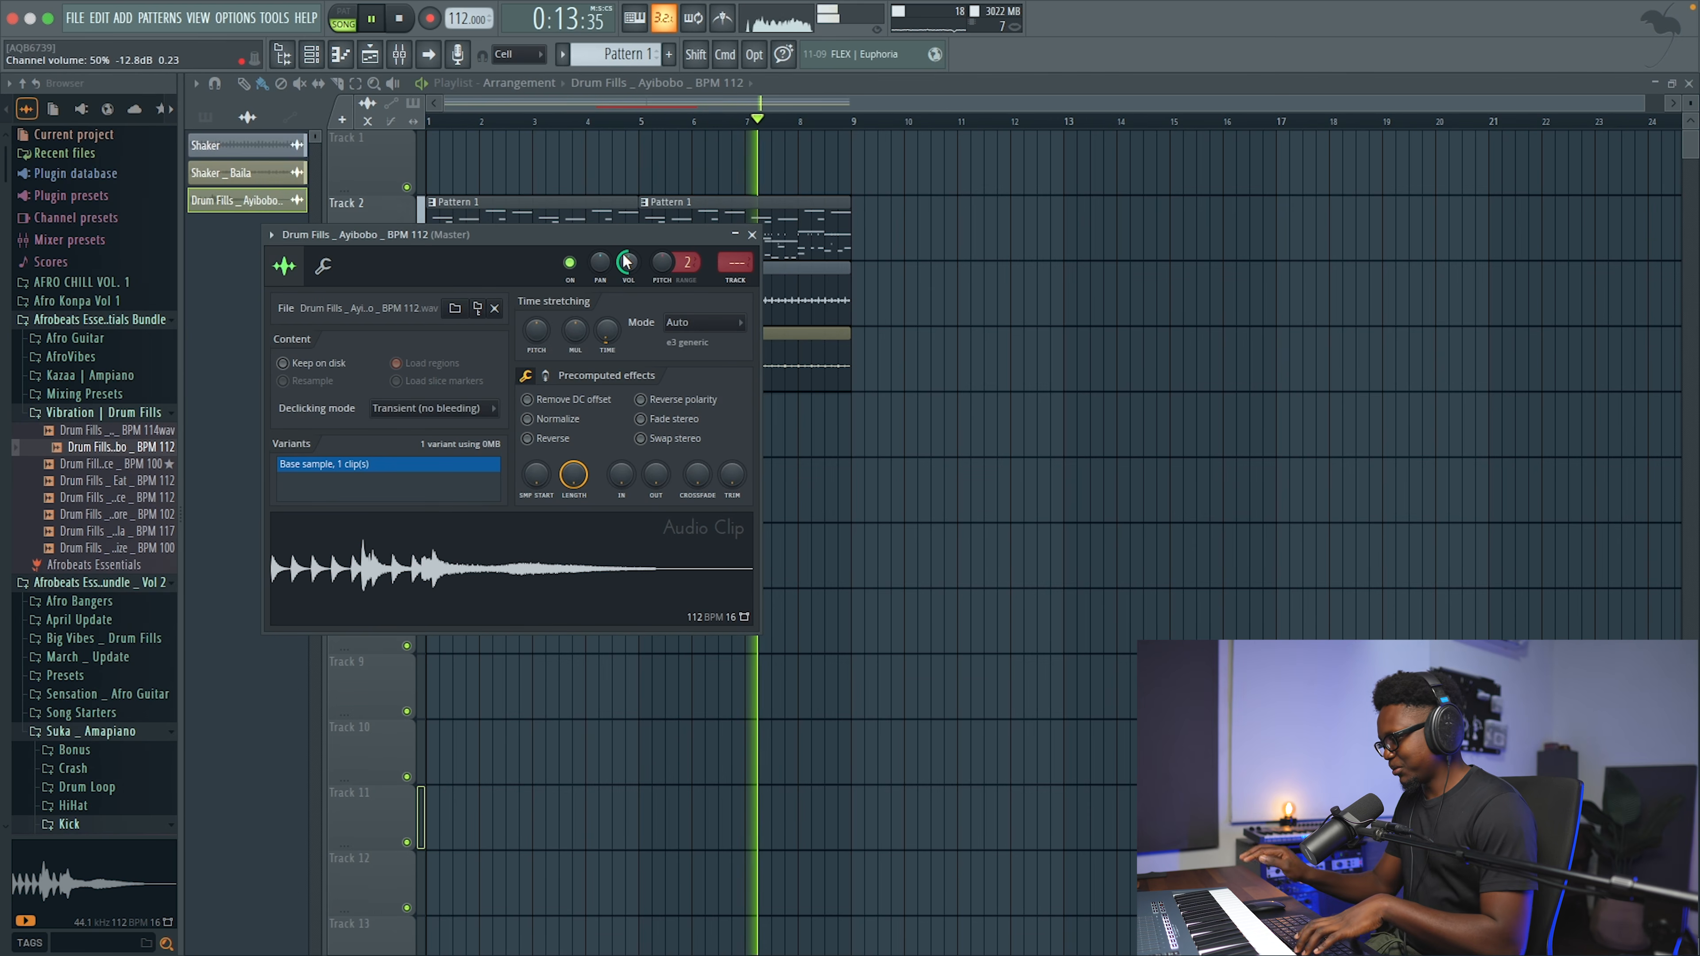
pyautogui.click(752, 234)
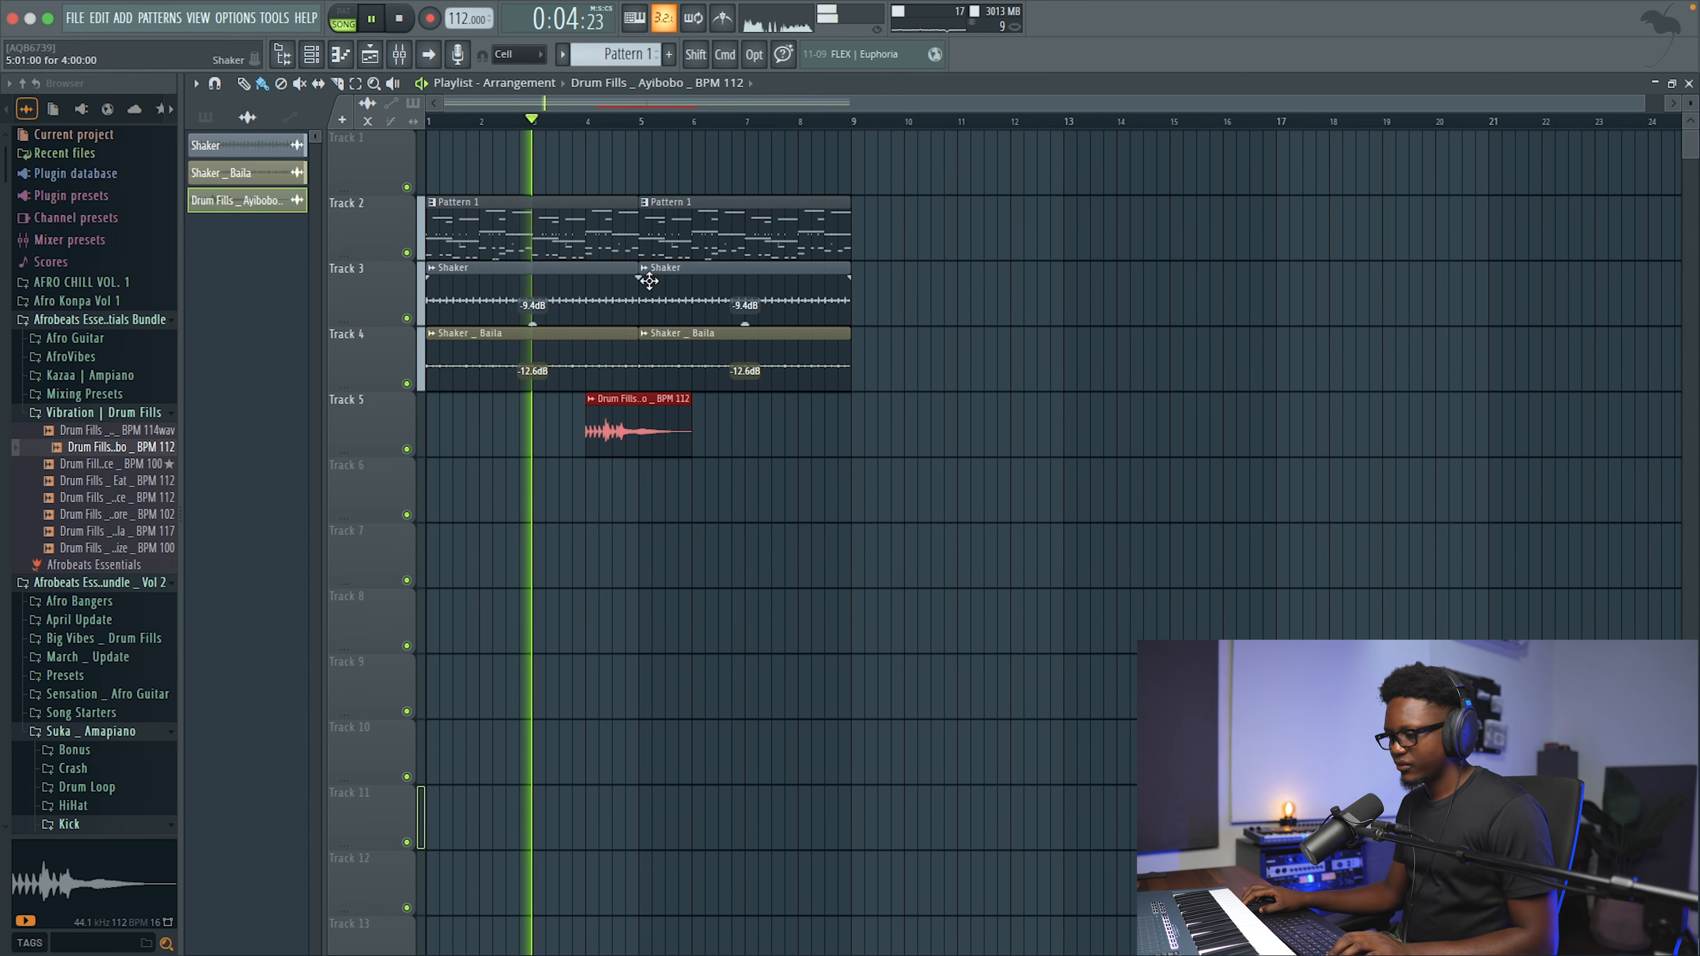
pyautogui.scroll(-1, 648, 281)
pyautogui.scroll(-1, 649, 281)
pyautogui.scroll(1, 649, 282)
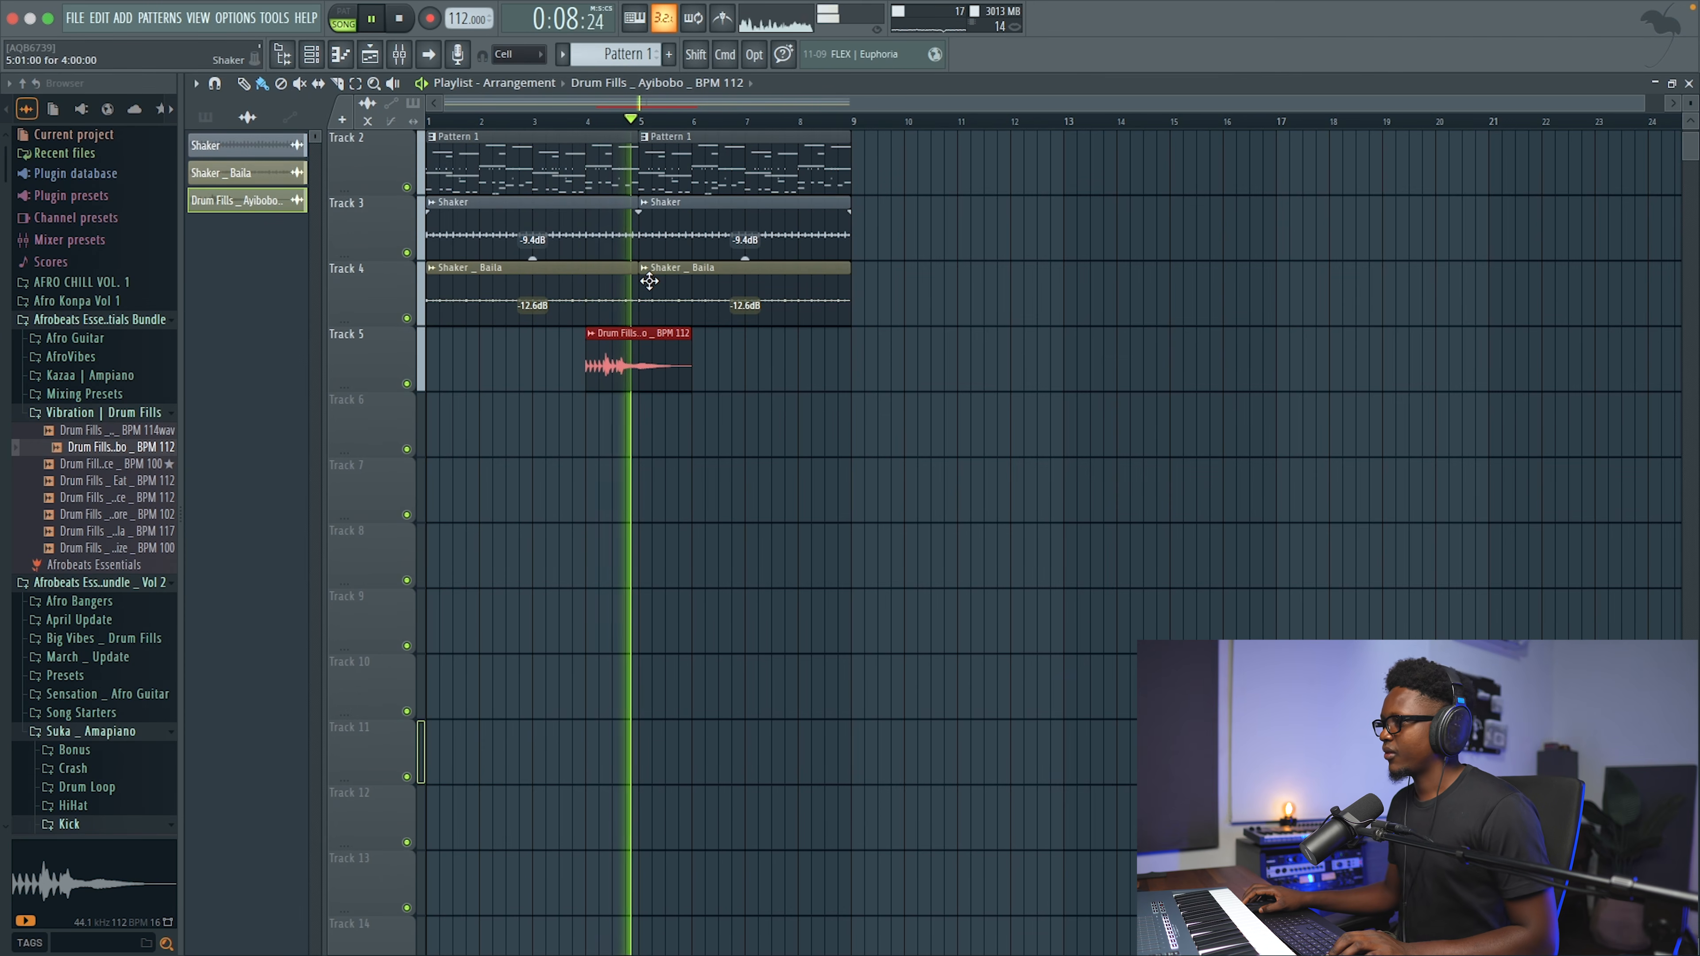
pyautogui.press('space')
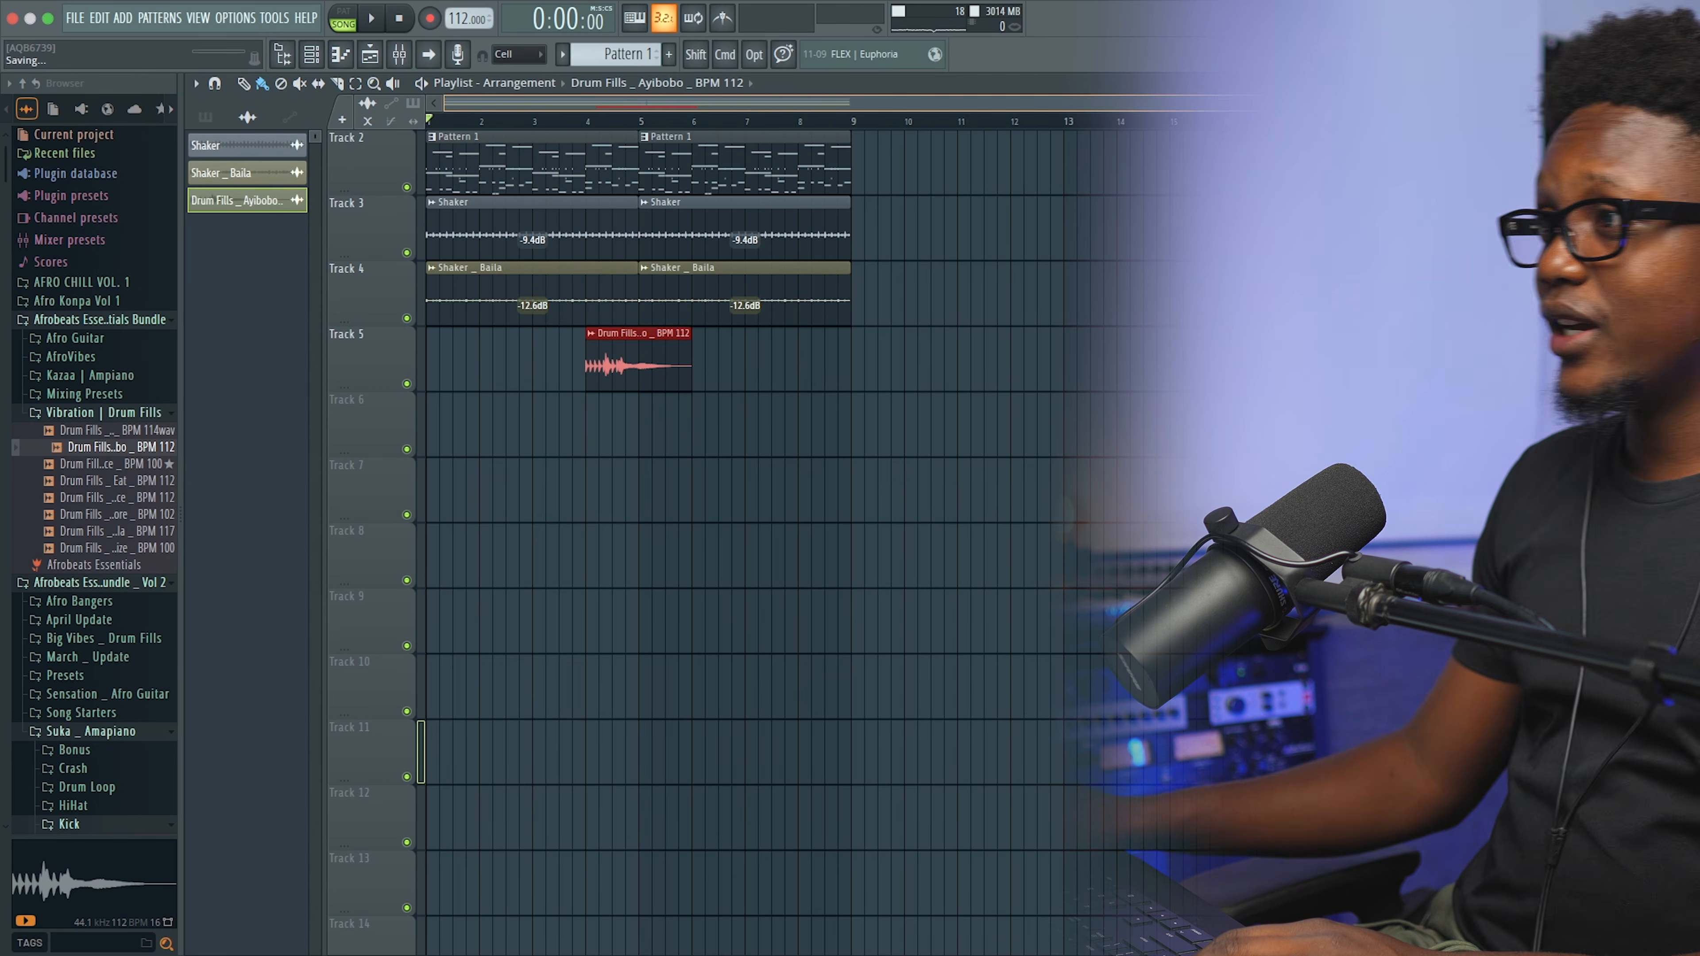
# Step: Make the second Pattern 1 clip at bar 5 unique as Pattern 2
pyautogui.scroll(3, 783, 170)
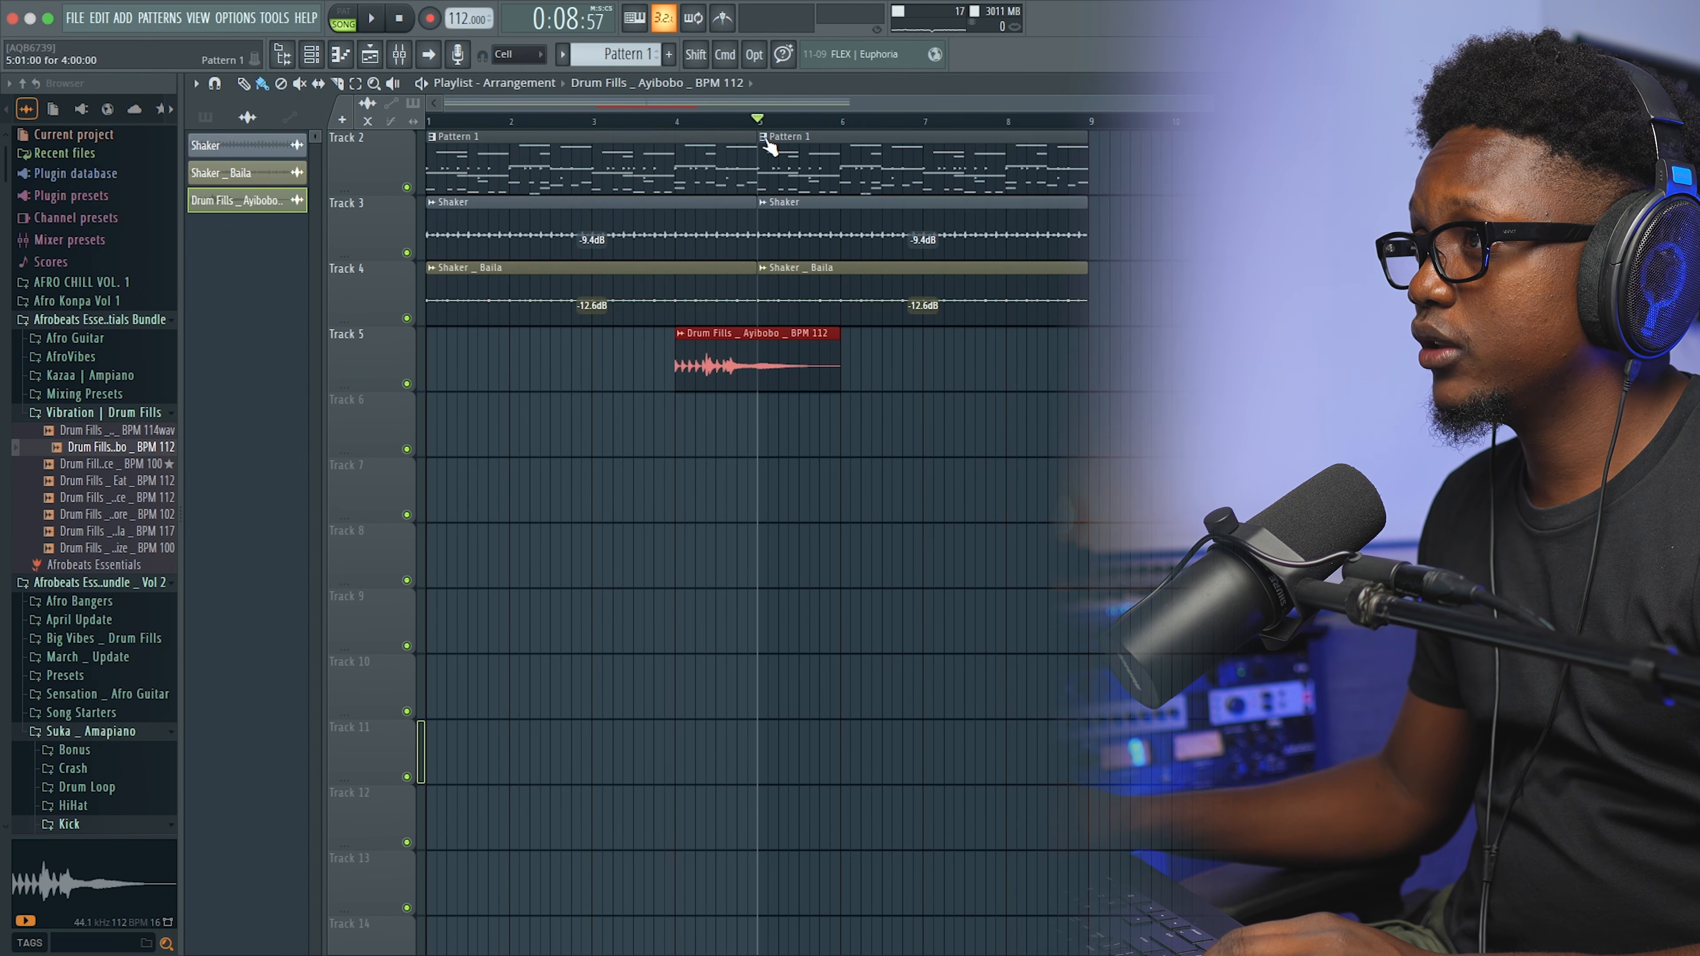
pyautogui.rightClick(766, 142)
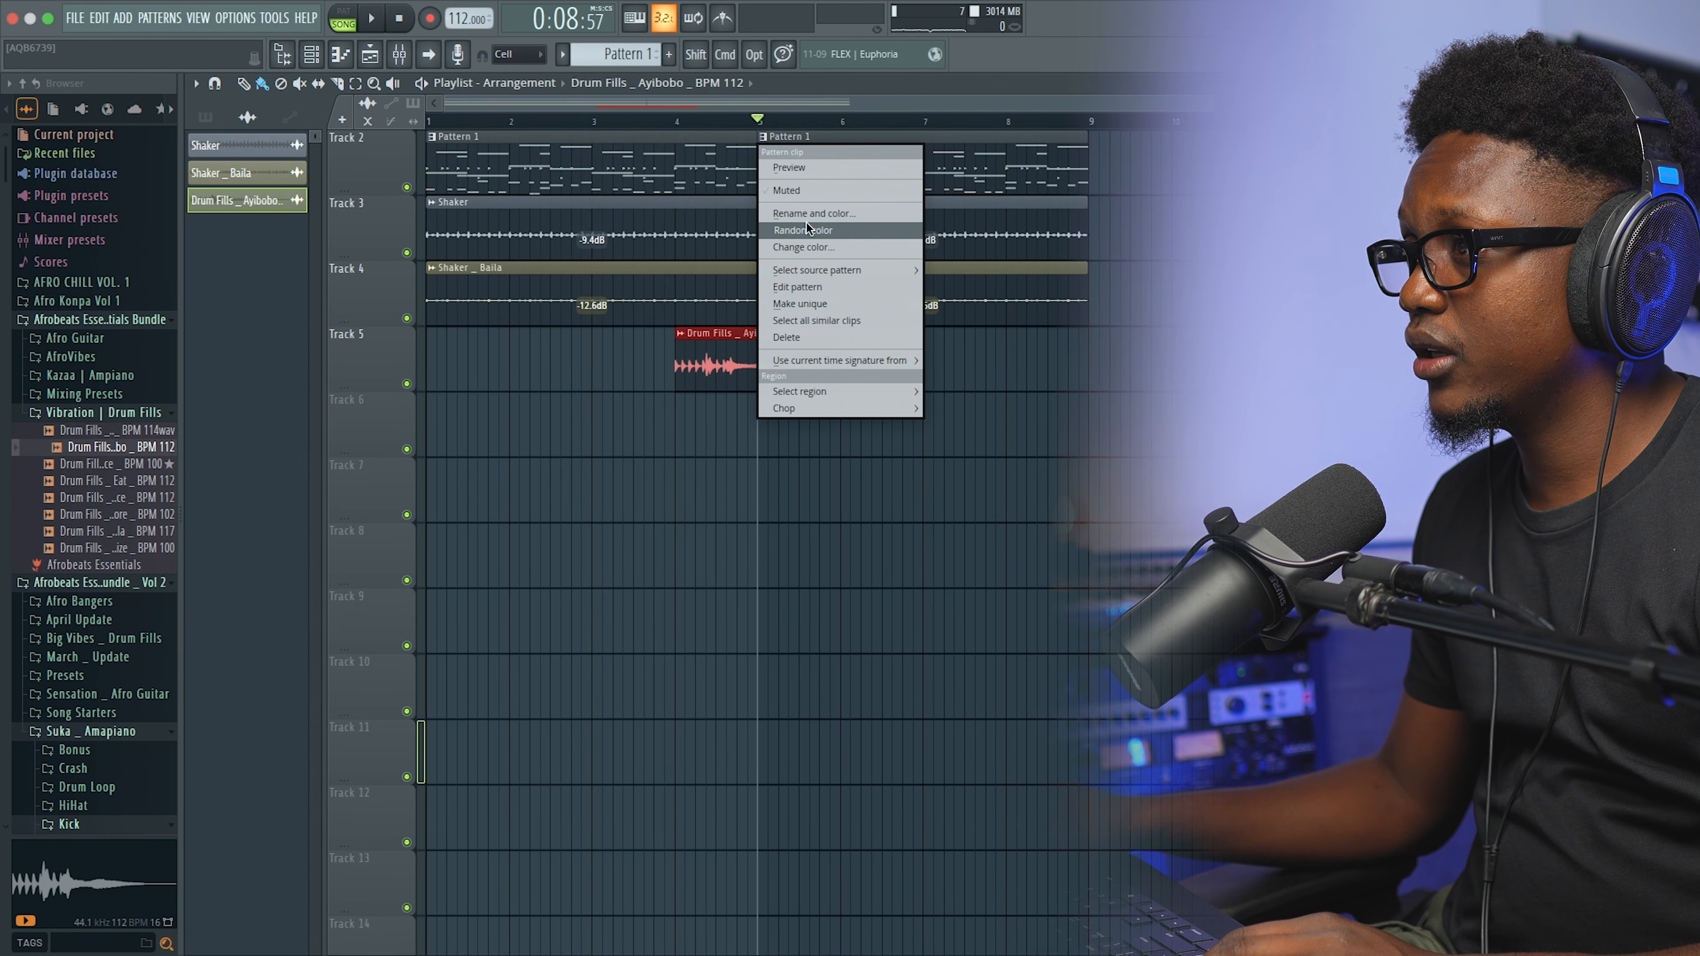
pyautogui.click(801, 304)
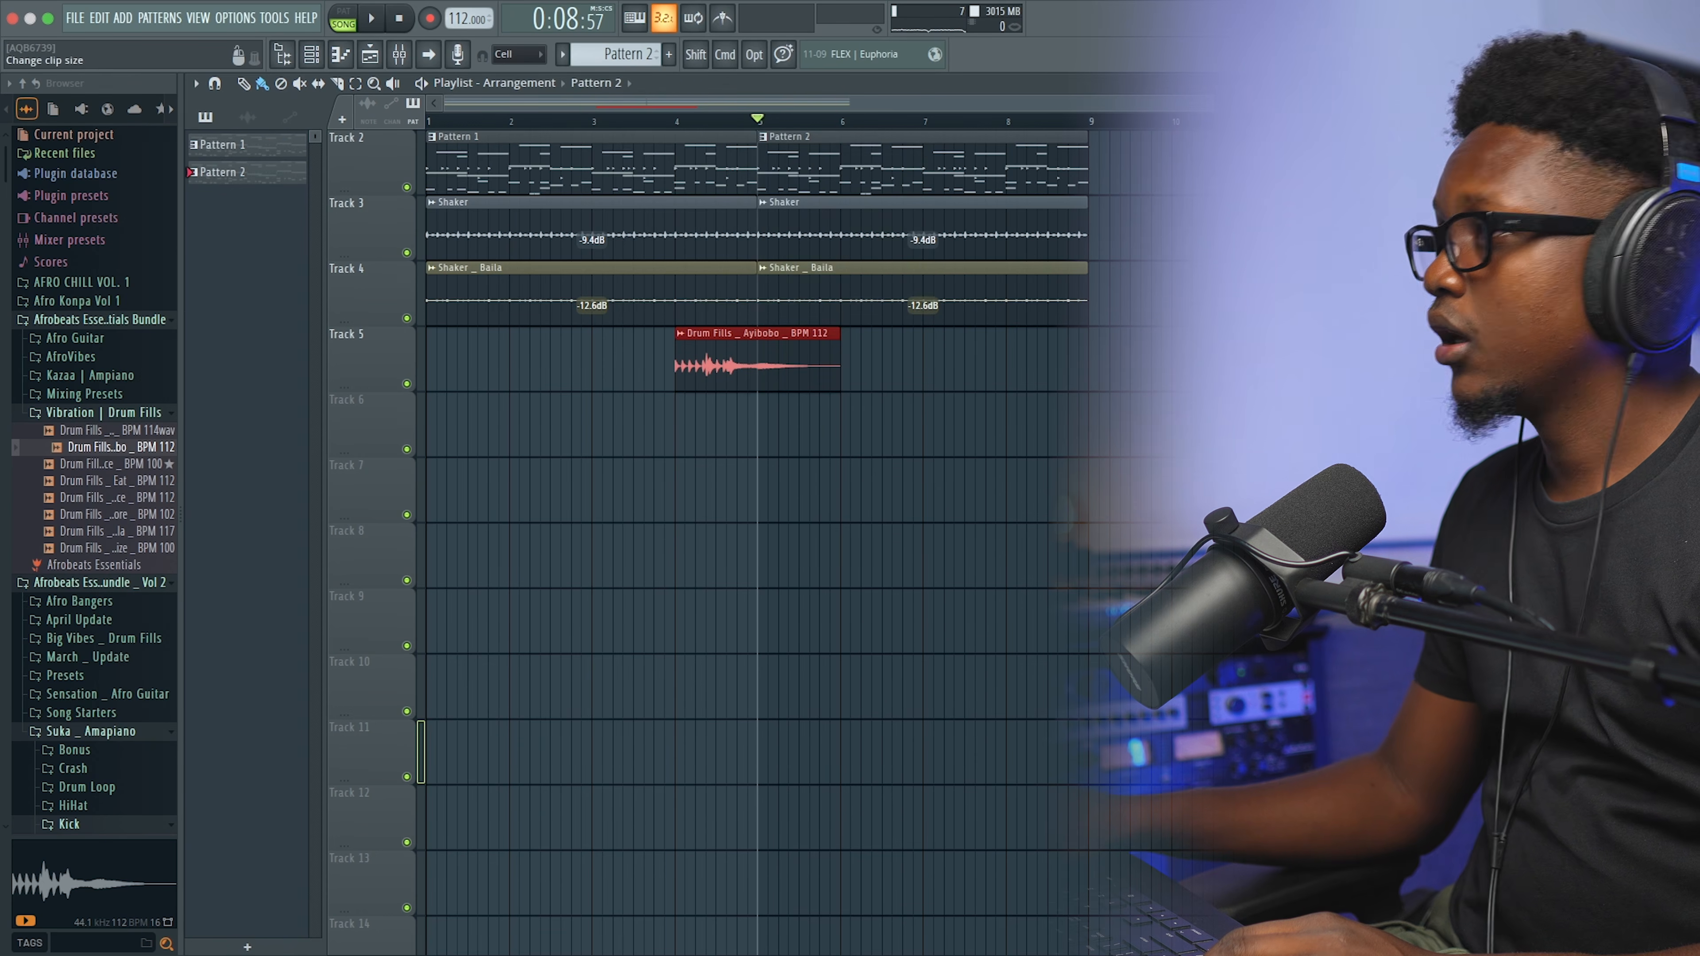
pyautogui.scroll(2, 756, 468)
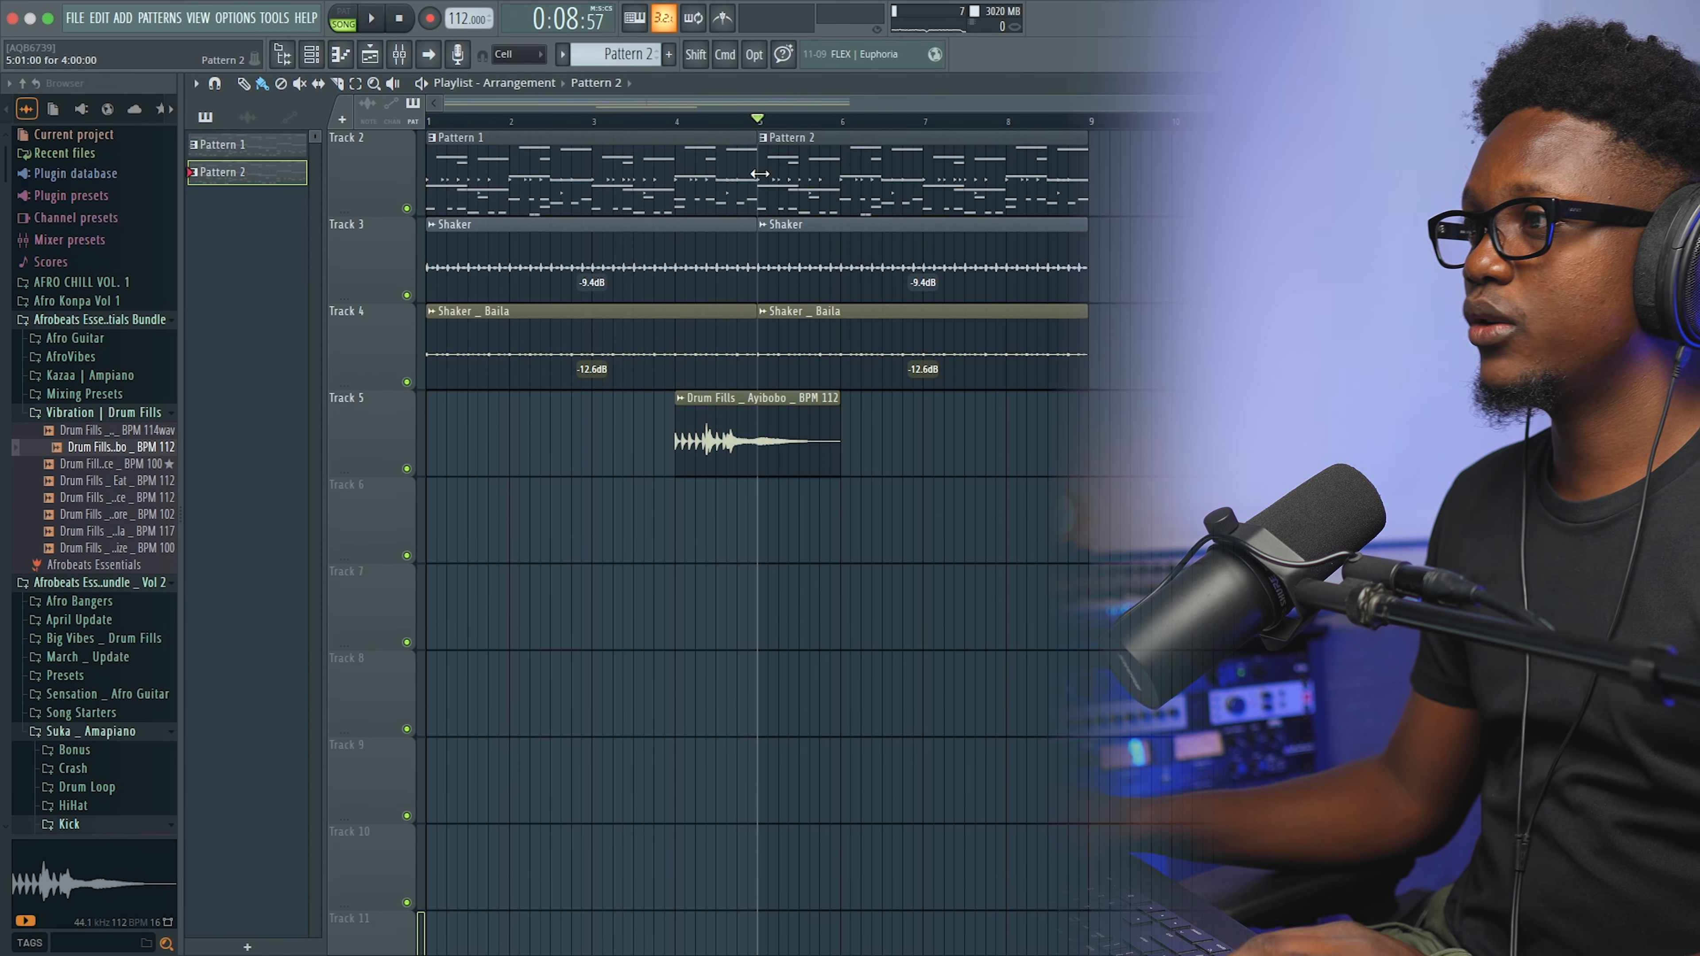
# Step: Add a Purity channel to Pattern 2 with the Tremolo Signal preset from the Slow Synth category
pyautogui.click(313, 65)
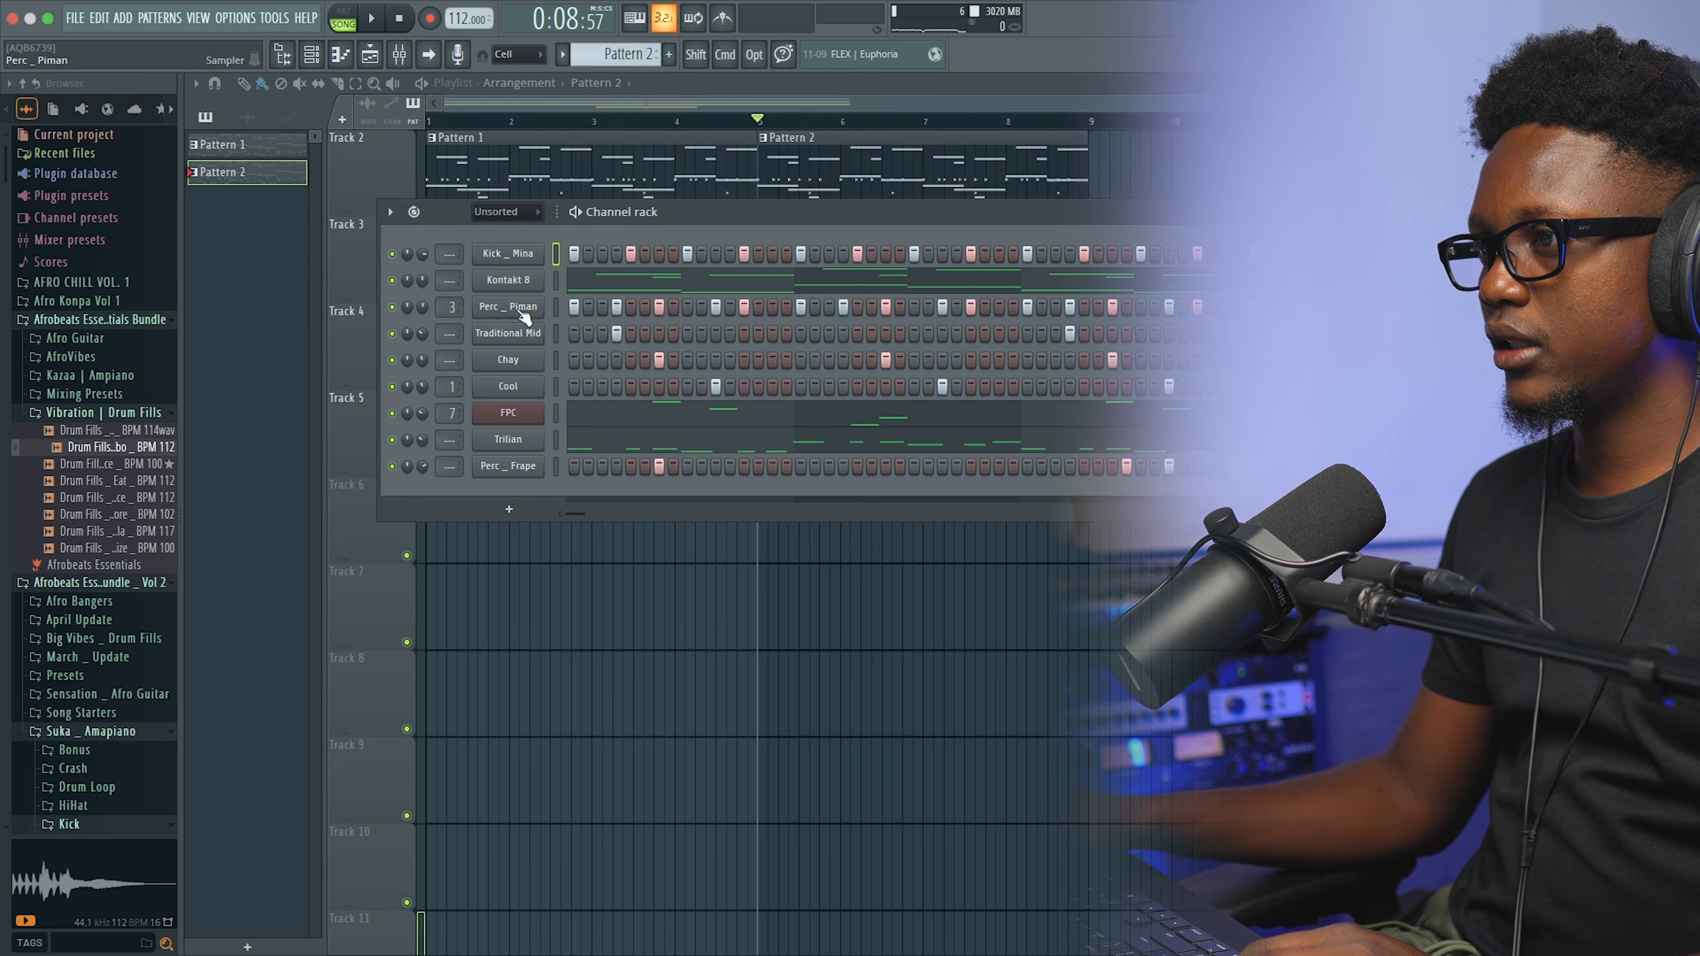
pyautogui.click(122, 18)
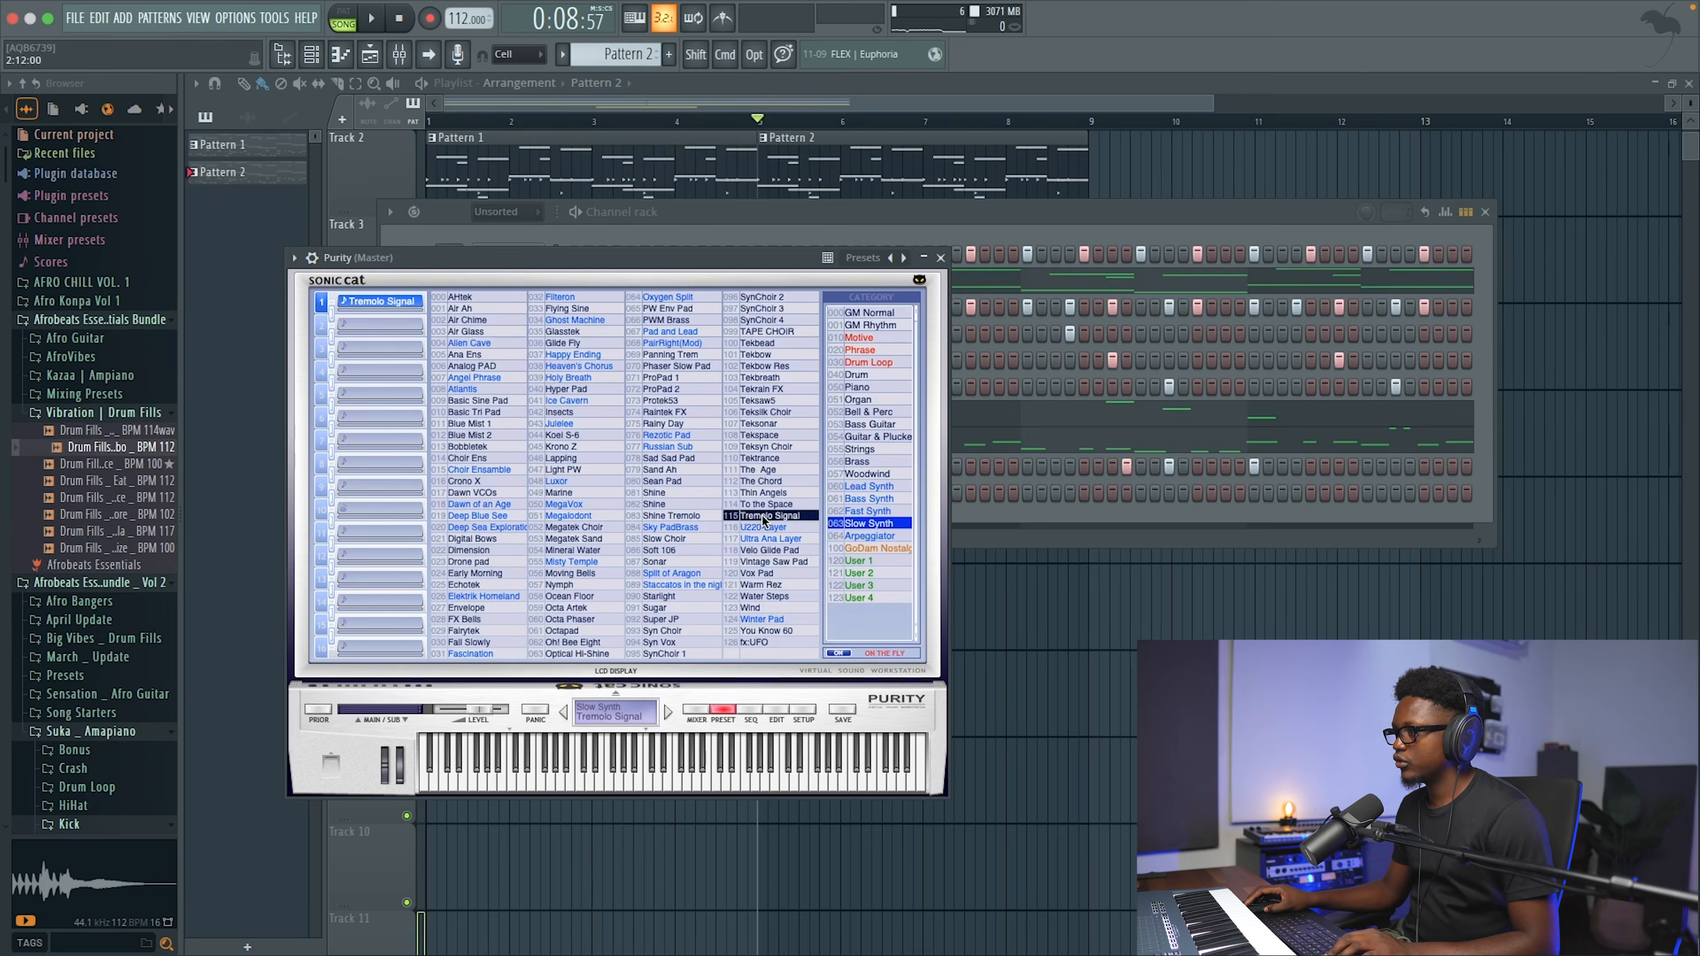
pyautogui.click(940, 259)
# Step: Draw one long A4 Purity note across all four bars of Pattern 2 and lower the channel's volume during playback
pyautogui.rightClick(497, 496)
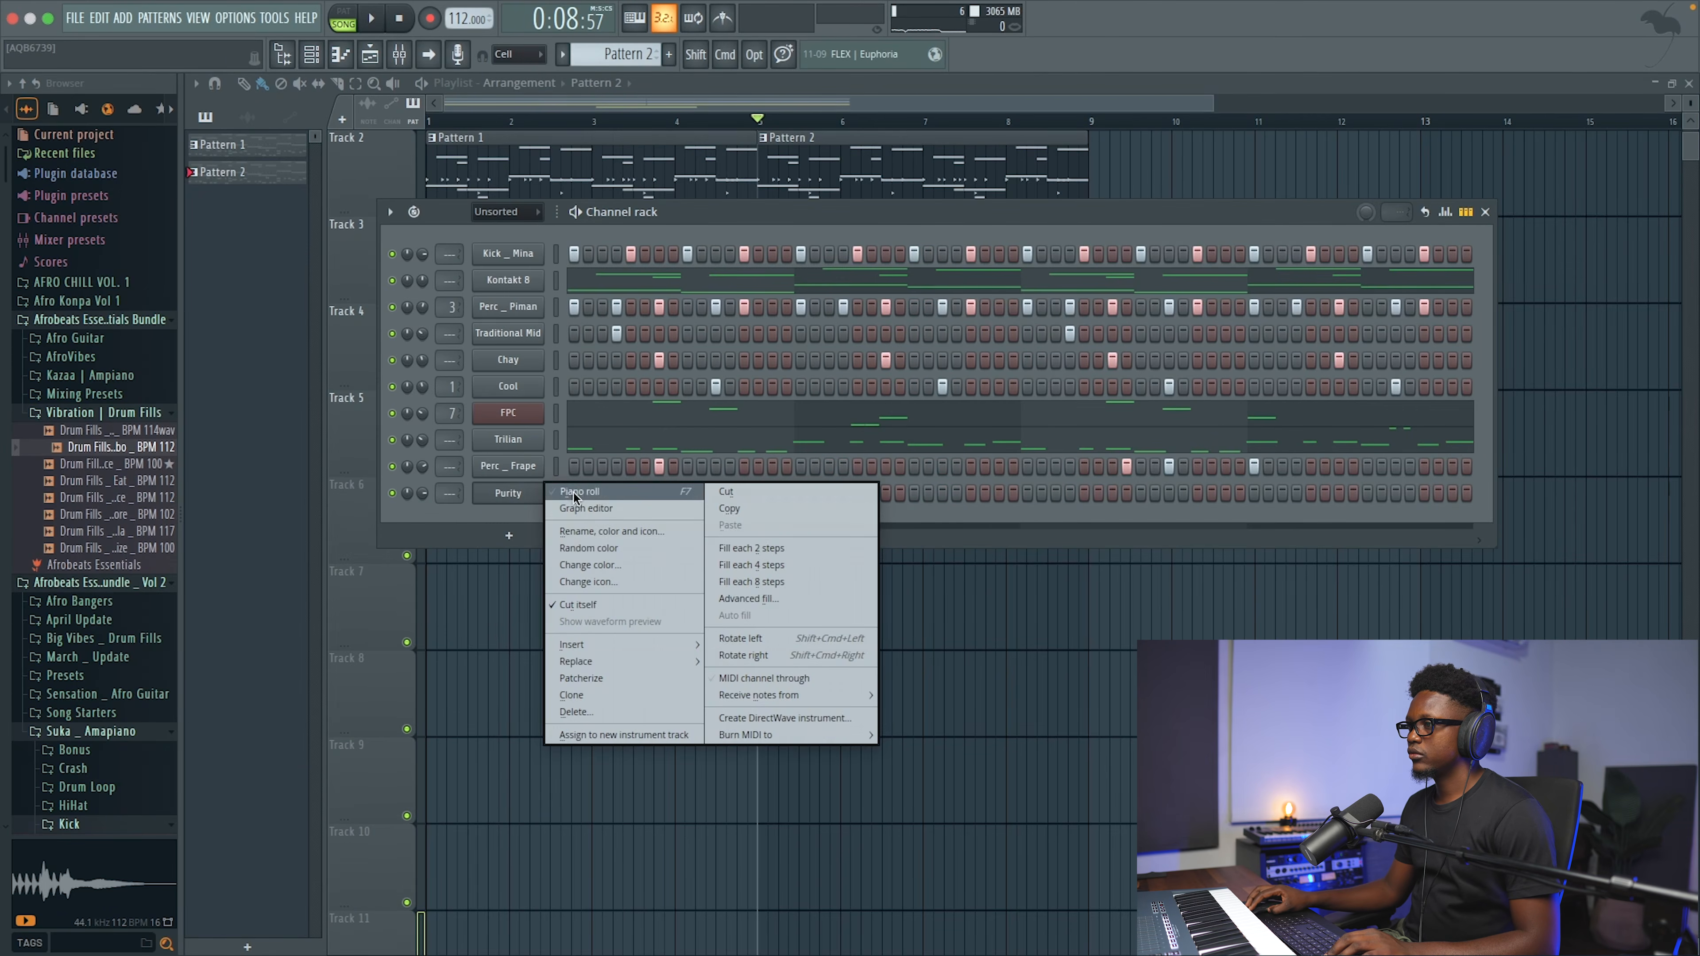
pyautogui.click(581, 492)
pyautogui.moveTo(306, 298); pyautogui.dragTo(1558, 337)
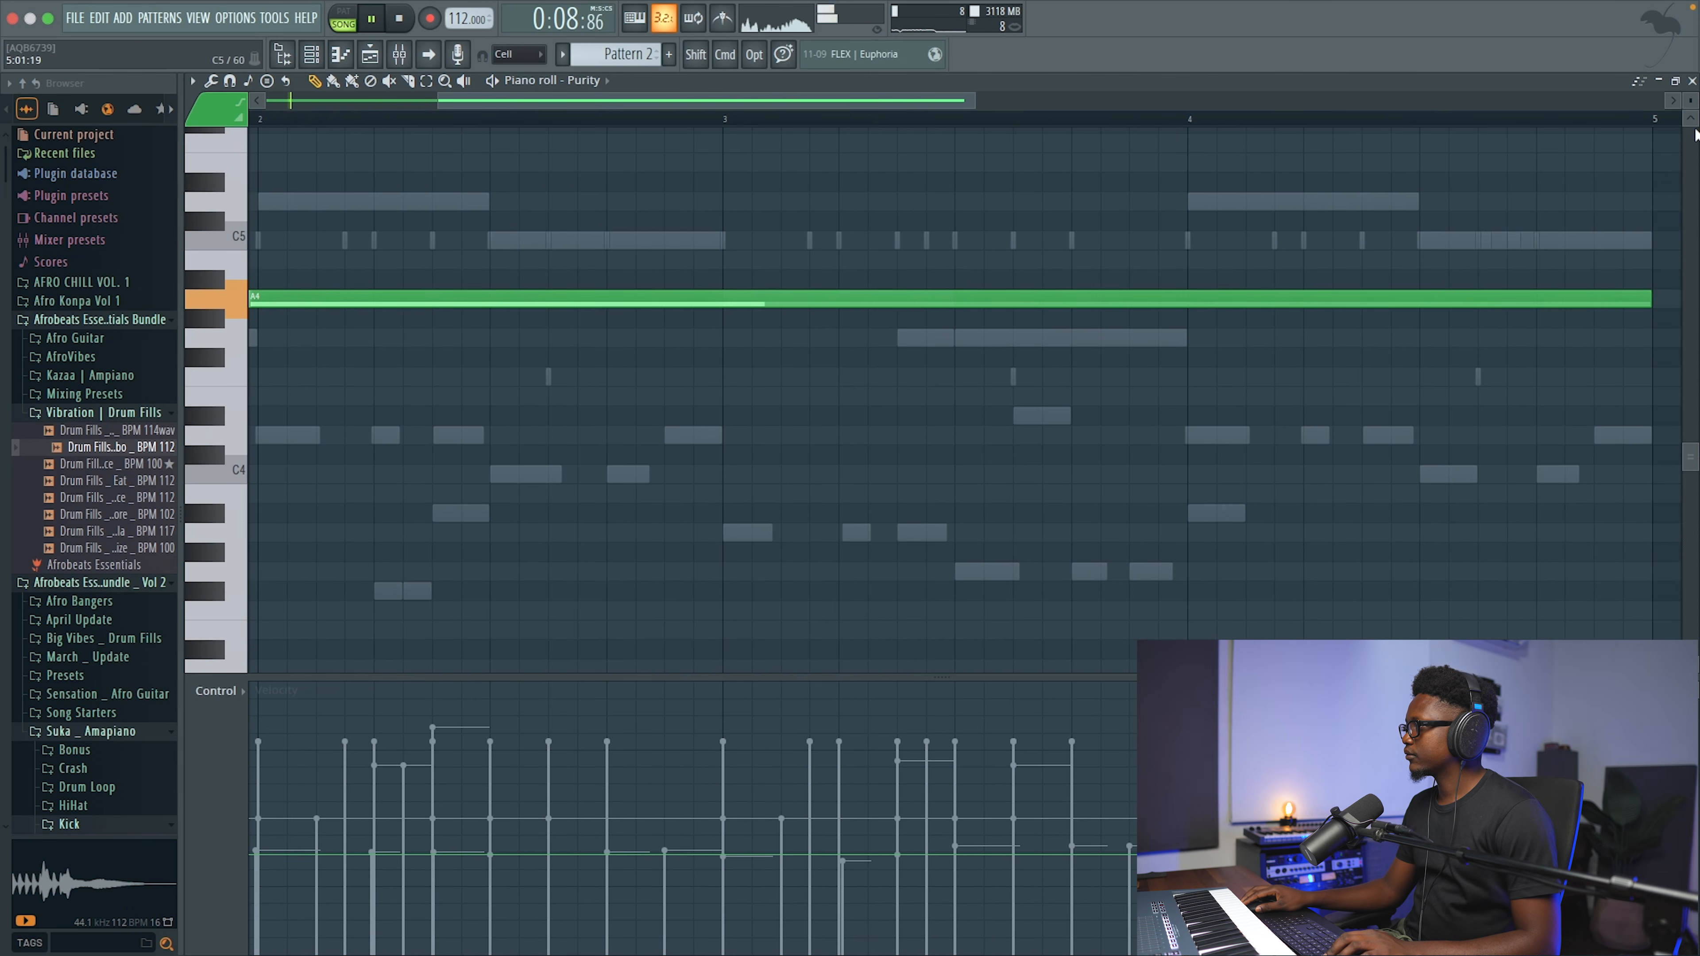
pyautogui.click(1692, 81)
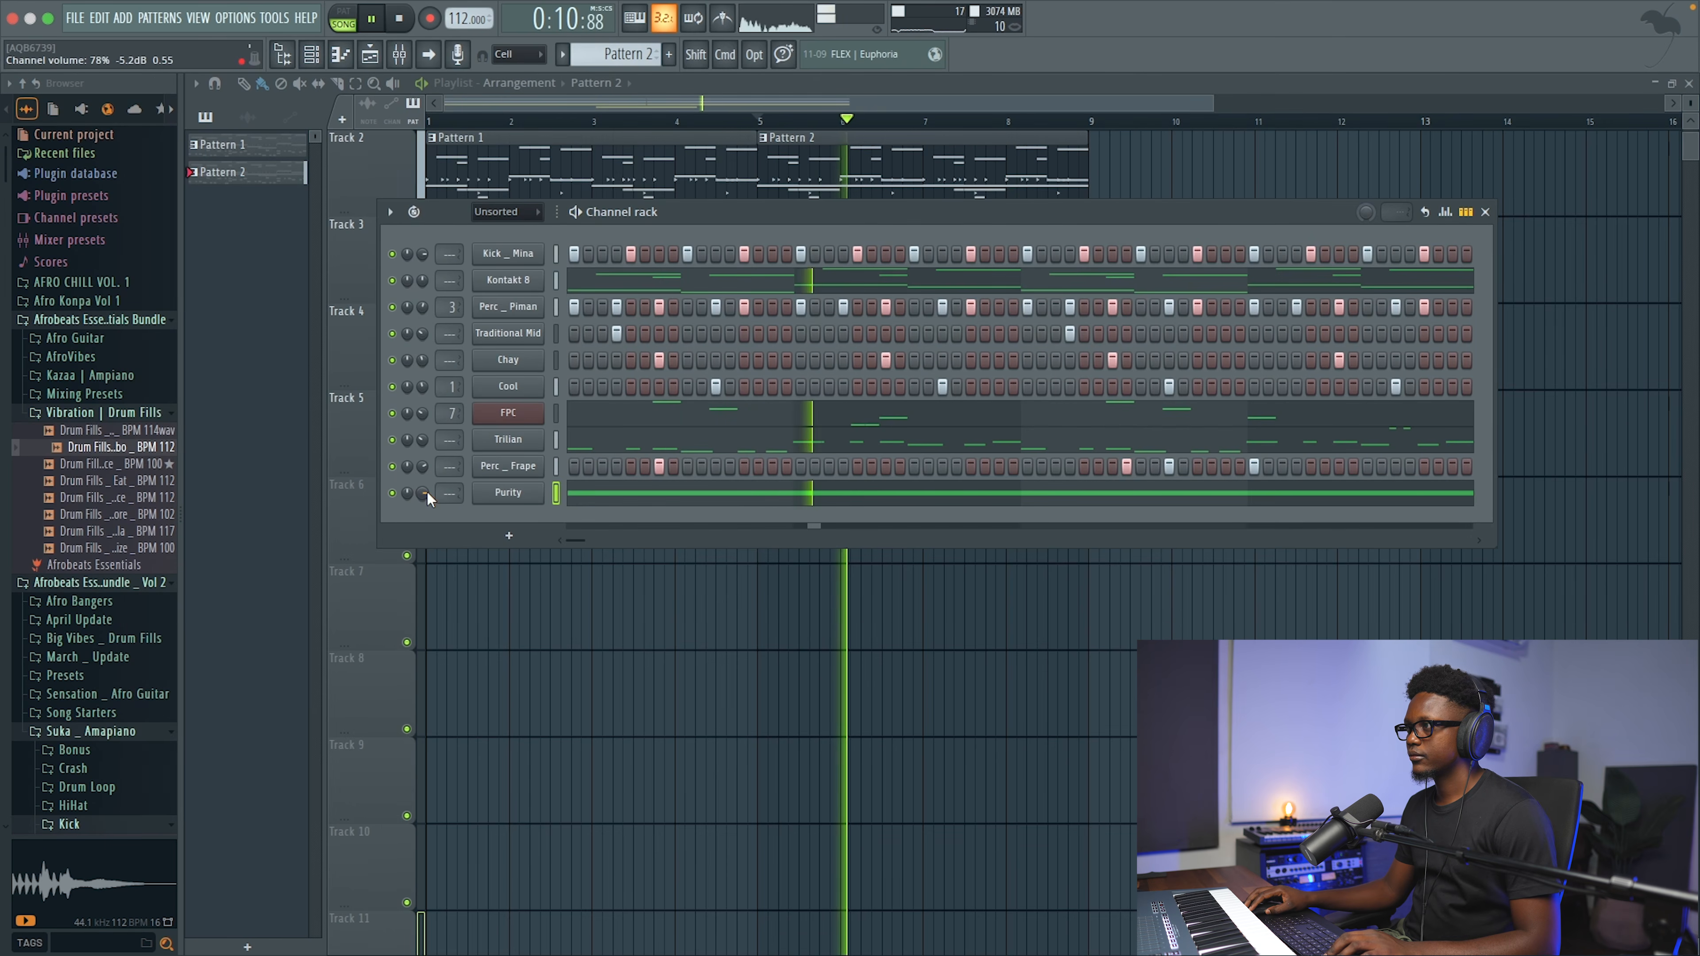
pyautogui.scroll(-10, 421, 493)
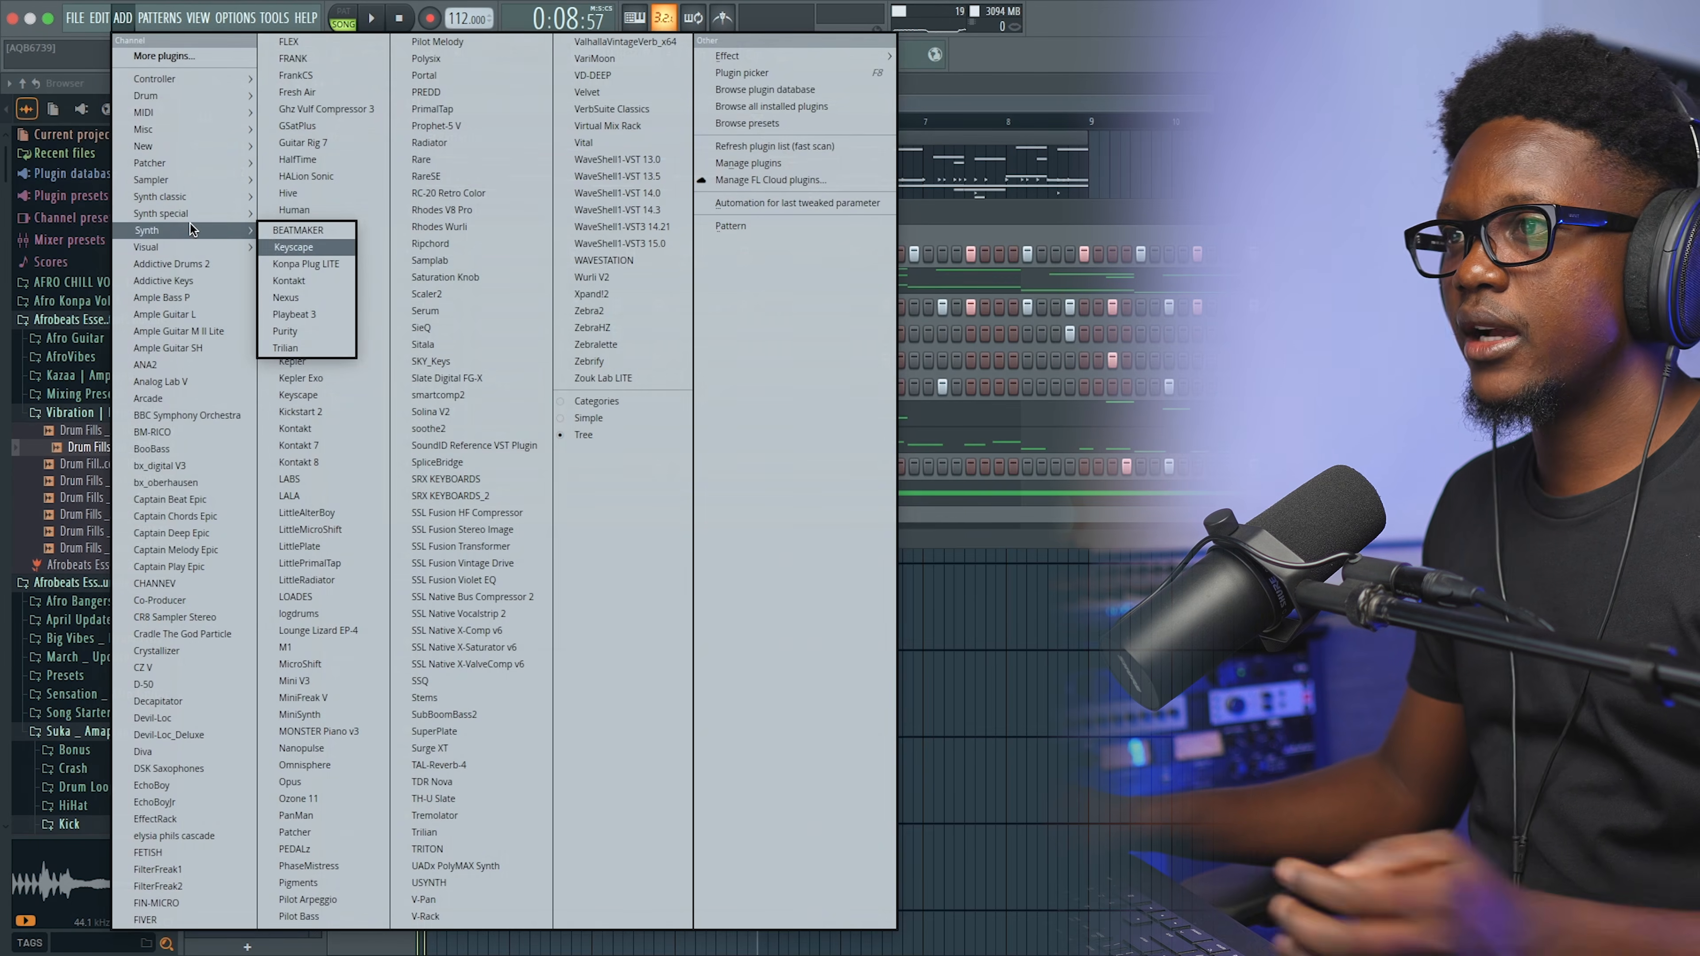
# Step: Add a Nexus channel and load the Flute Beat 128BPM preset from a flute search
pyautogui.click(291, 302)
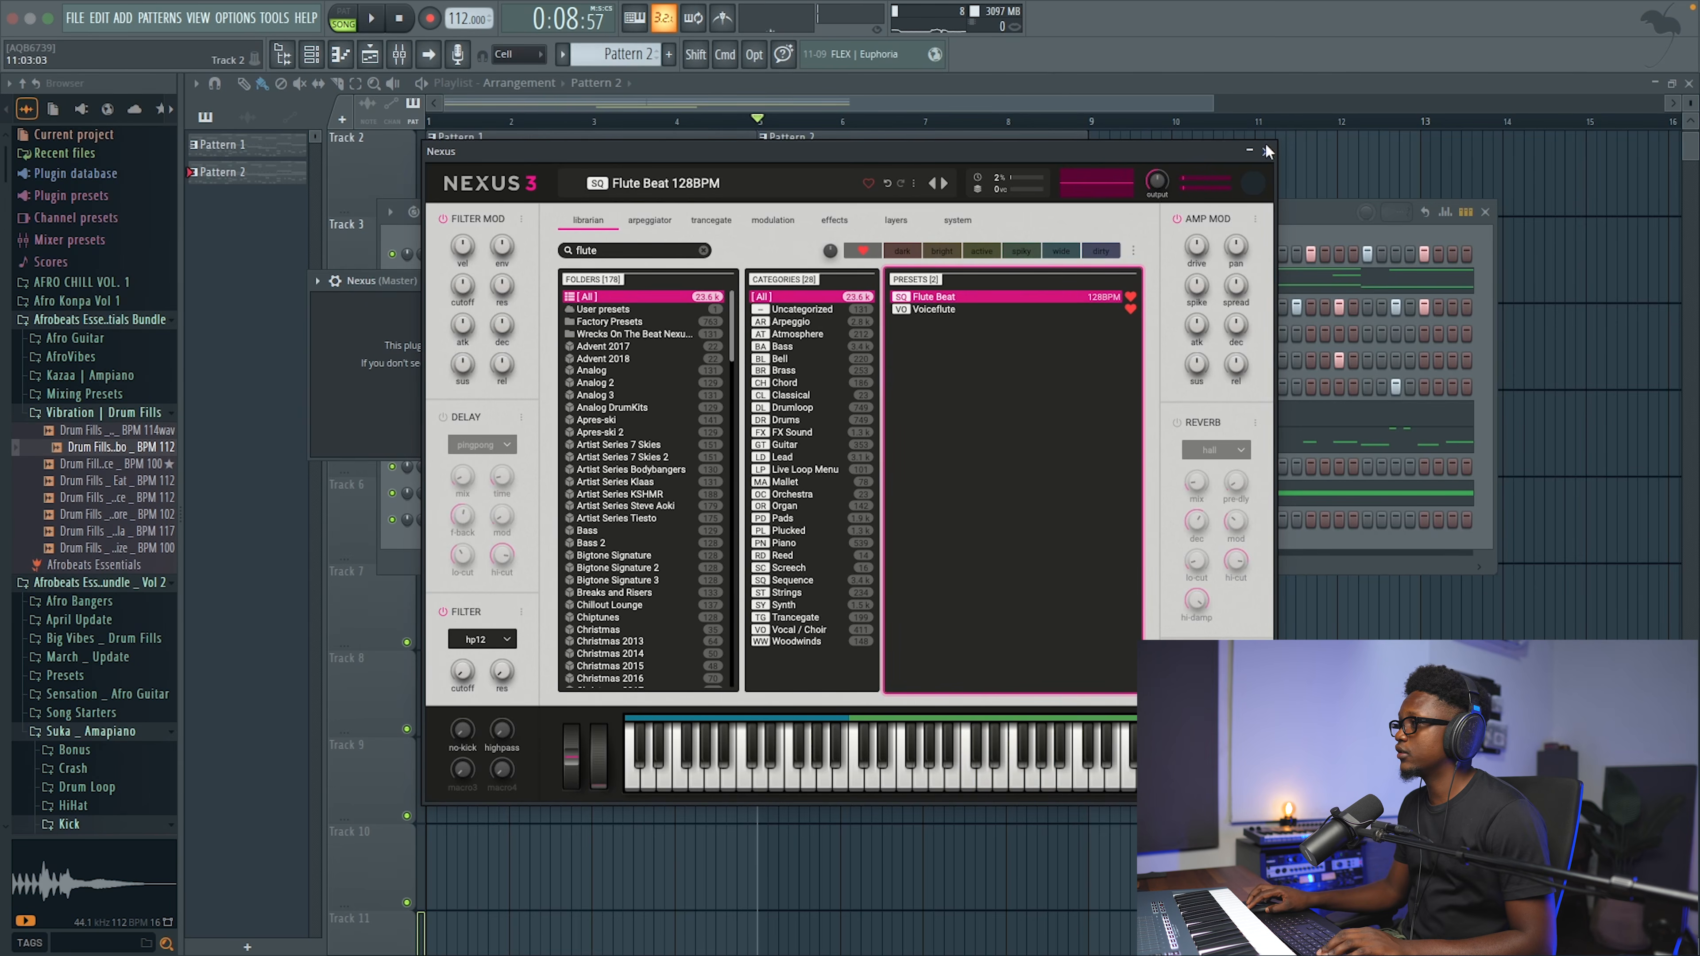
pyautogui.click(1267, 149)
pyautogui.click(617, 283)
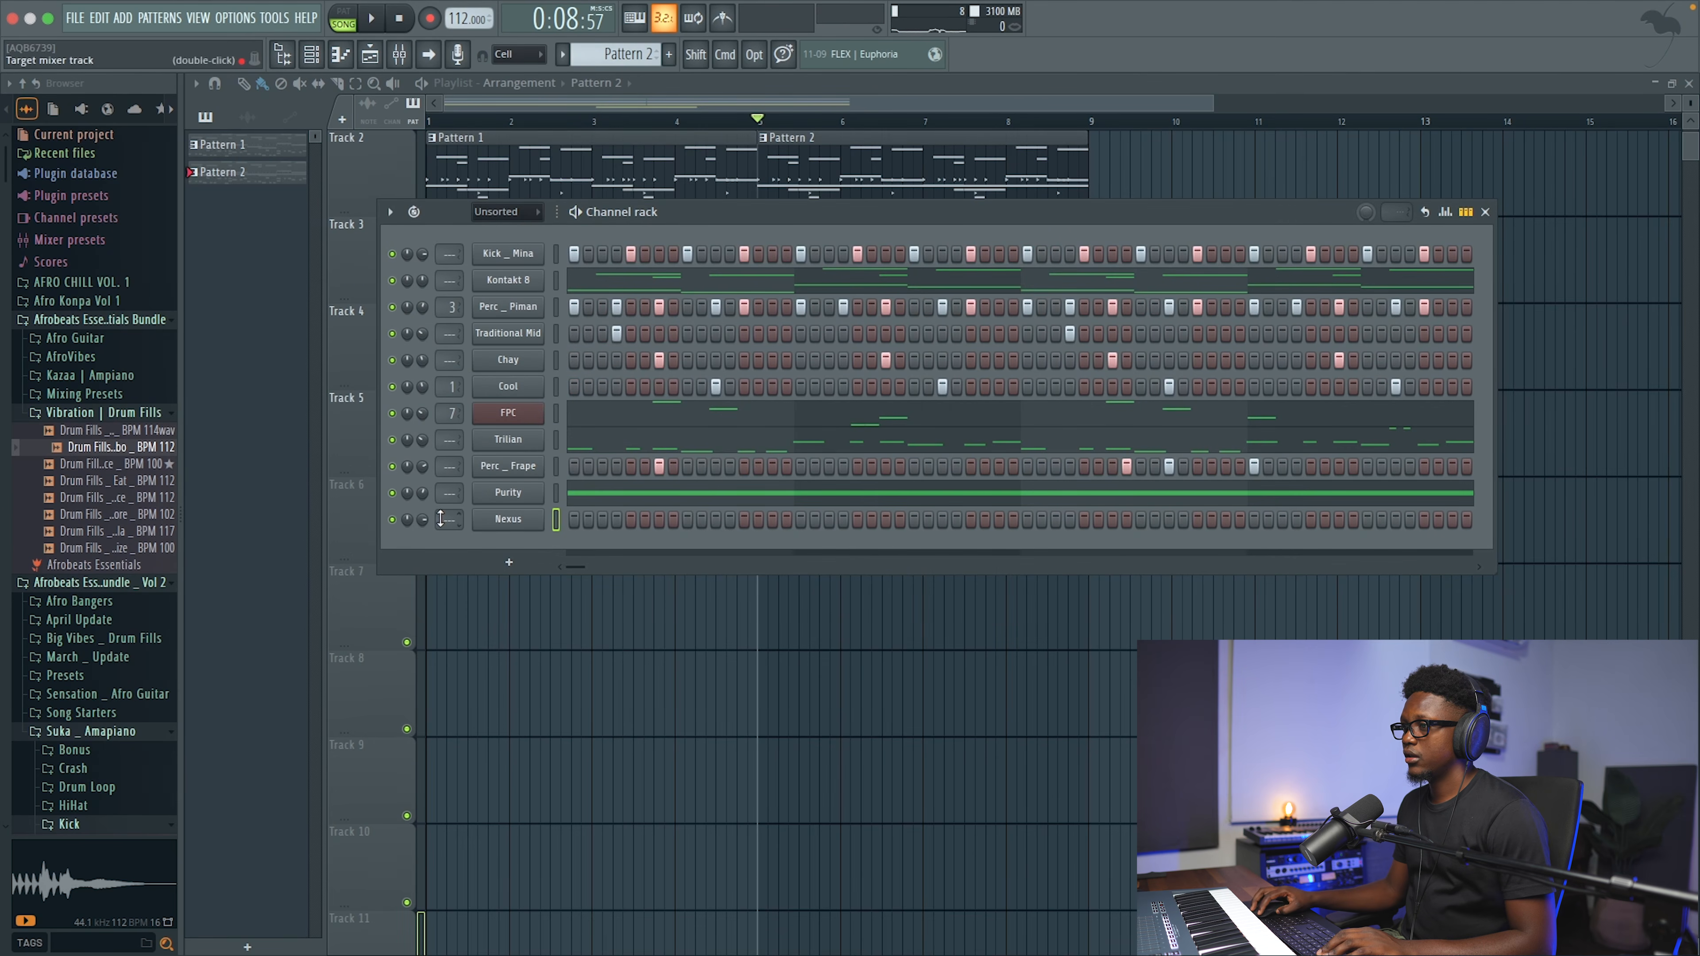
# Step: Place an A5 Nexus note on step 3 of bar 1 and shorten it to one step
pyautogui.click(579, 518)
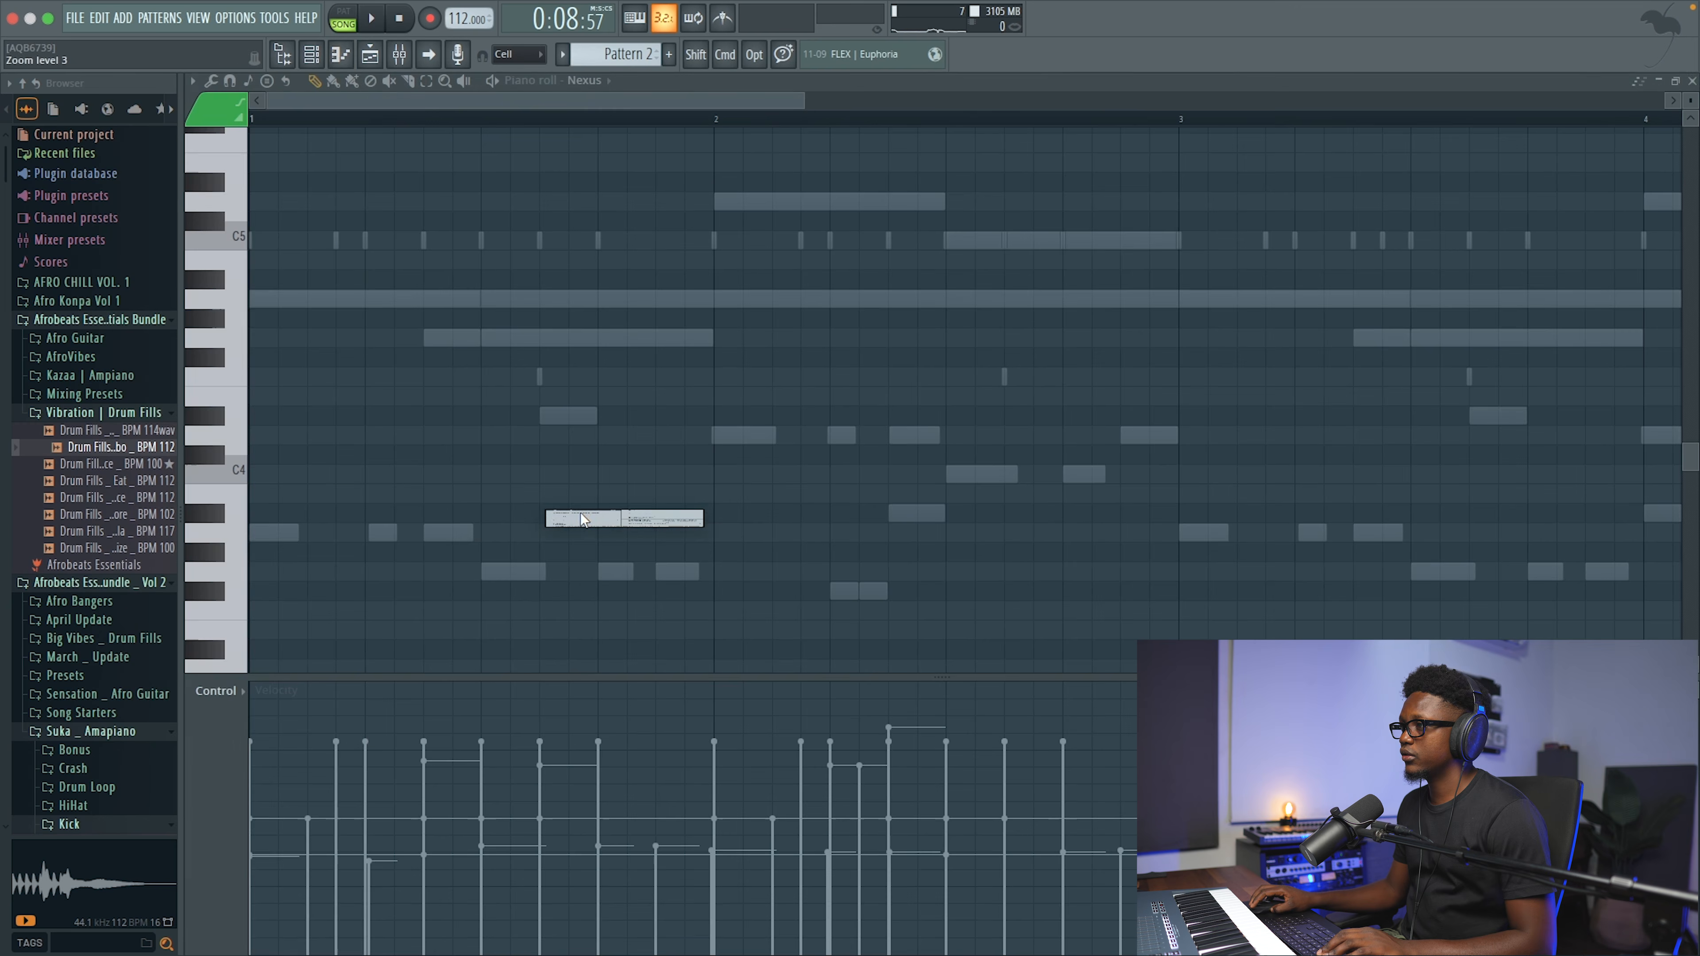
pyautogui.rightClick(532, 303)
pyautogui.scroll(6, 468, 302)
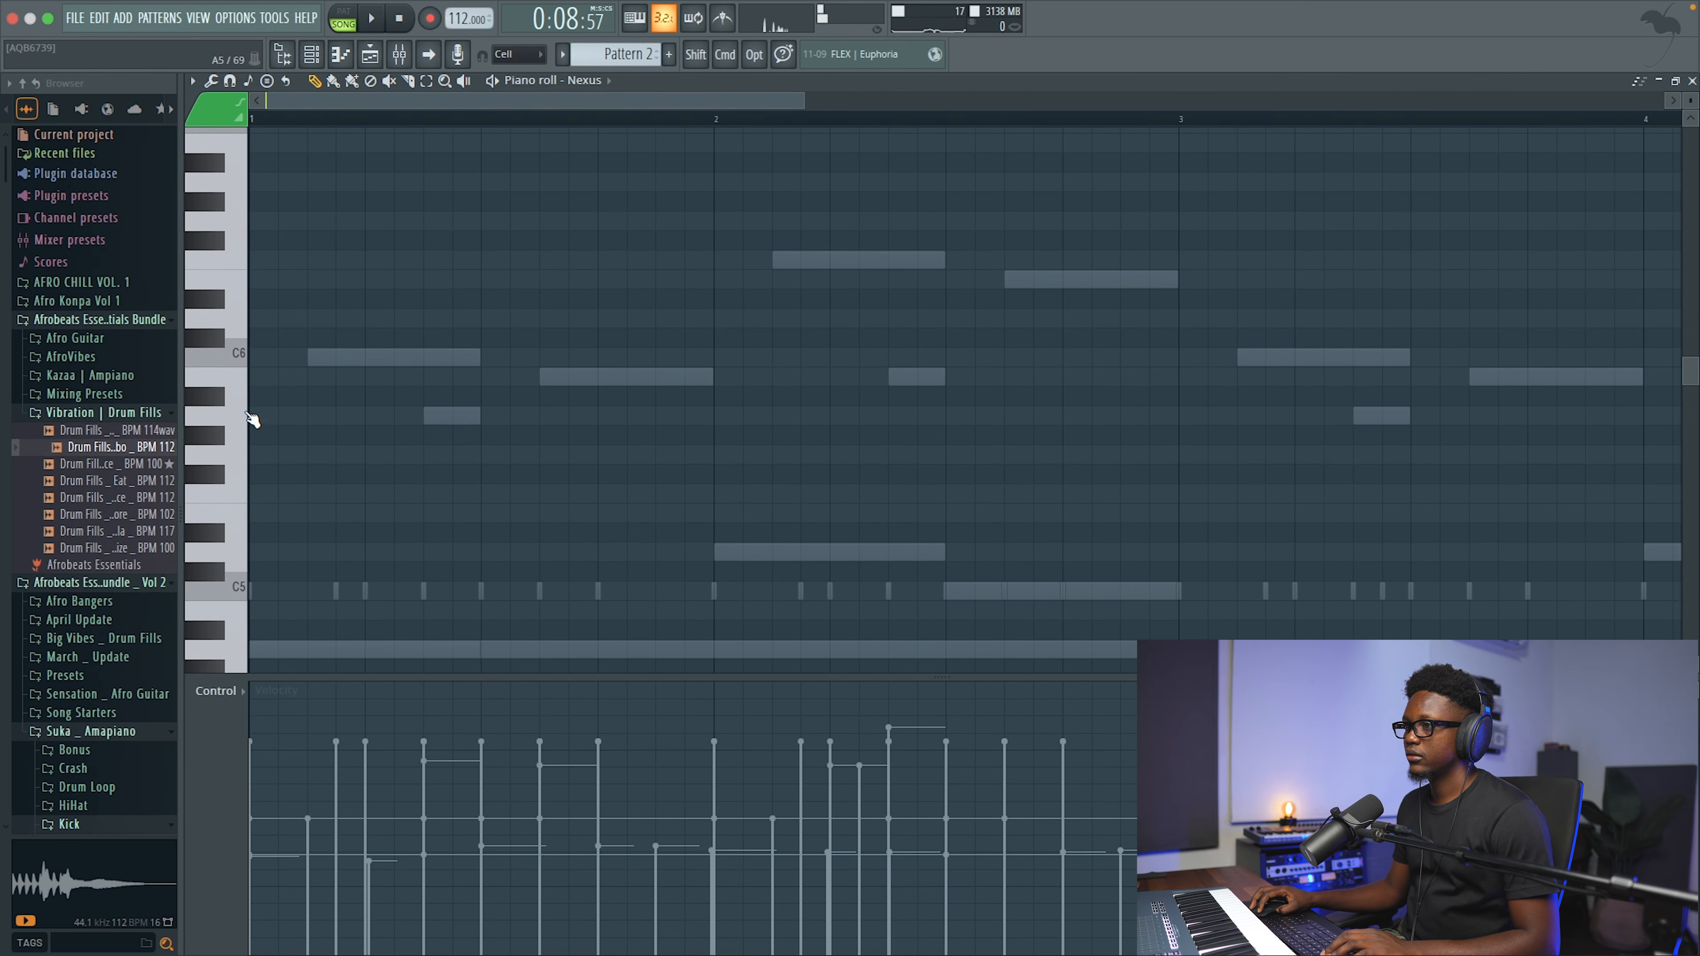
pyautogui.press('space')
pyautogui.click(326, 418)
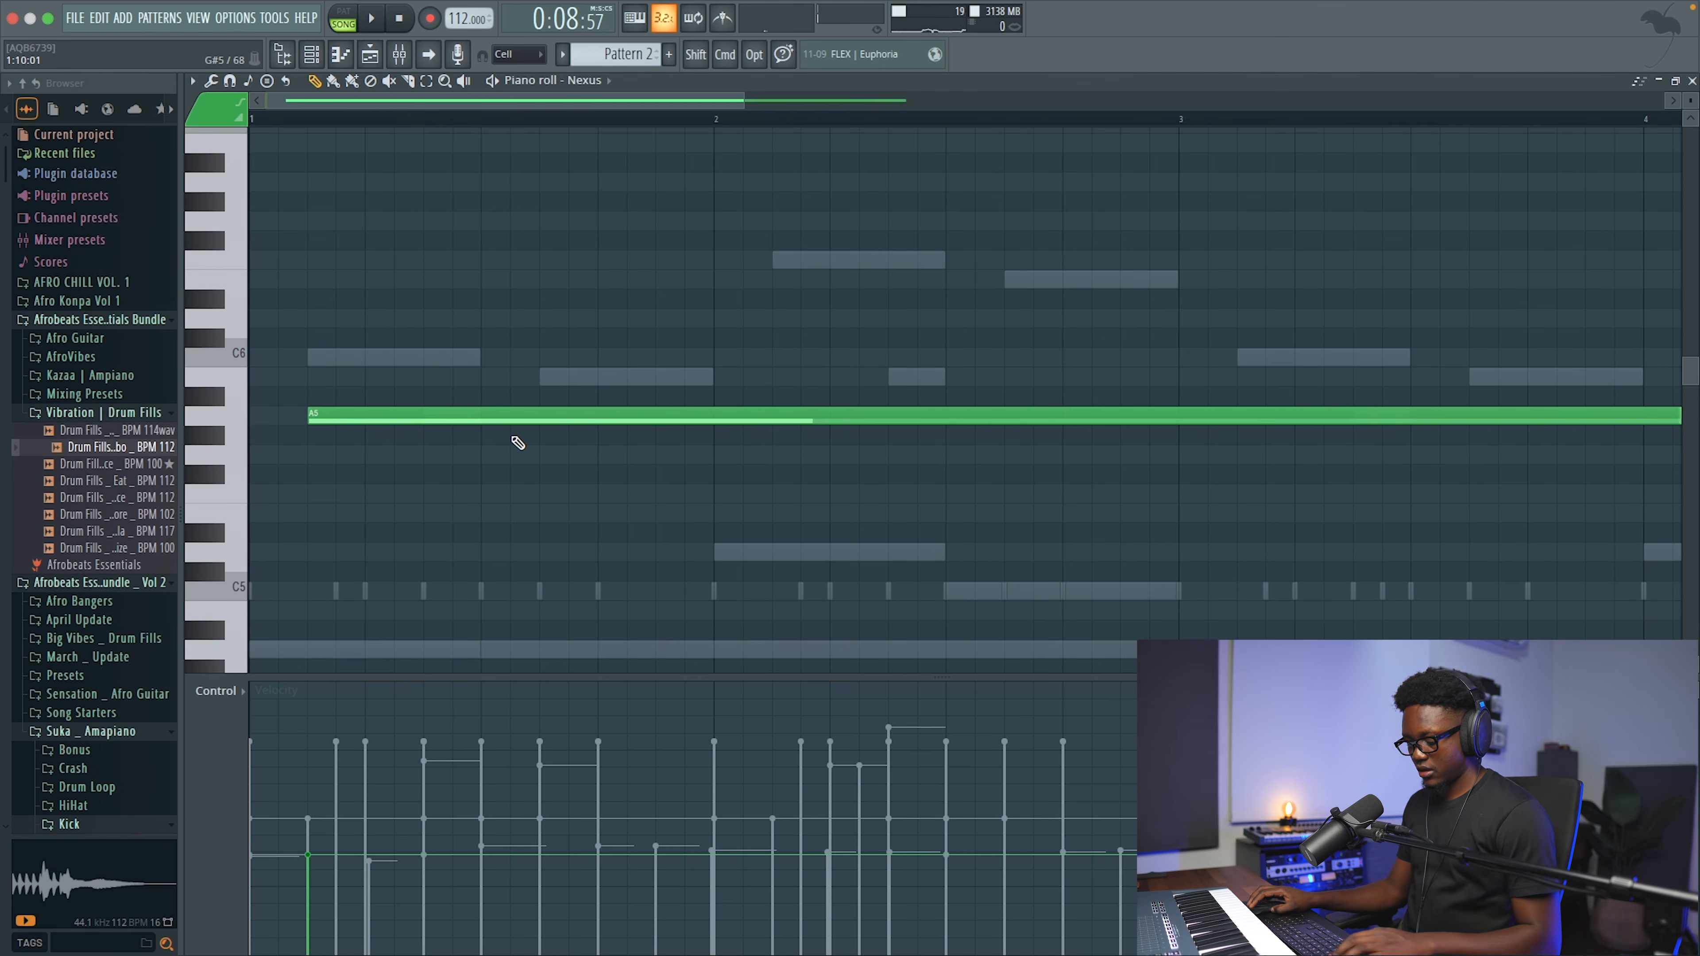
pyautogui.hotkey('alt', 'q')
pyautogui.press('Return')
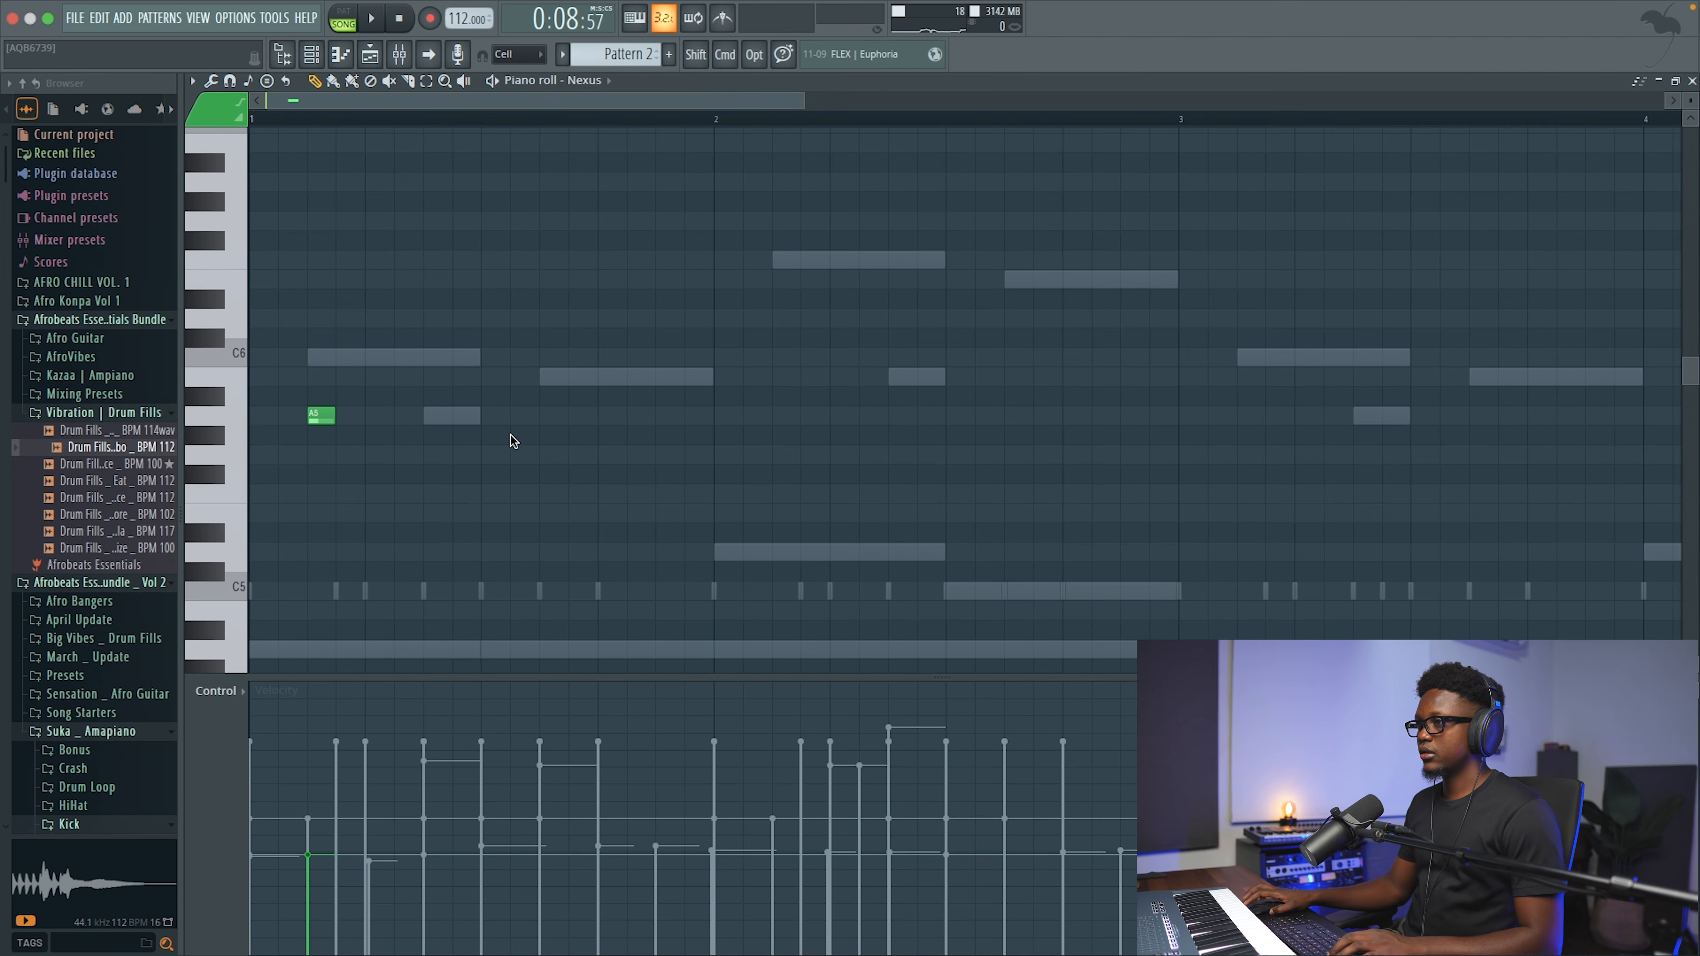
# Step: Add a second one-step A5 Nexus note on step 11 of bar 1 and play the pattern back
pyautogui.press('space')
pyautogui.click(547, 419)
pyautogui.press('space')
pyautogui.rightClick(606, 416)
pyautogui.click(549, 416)
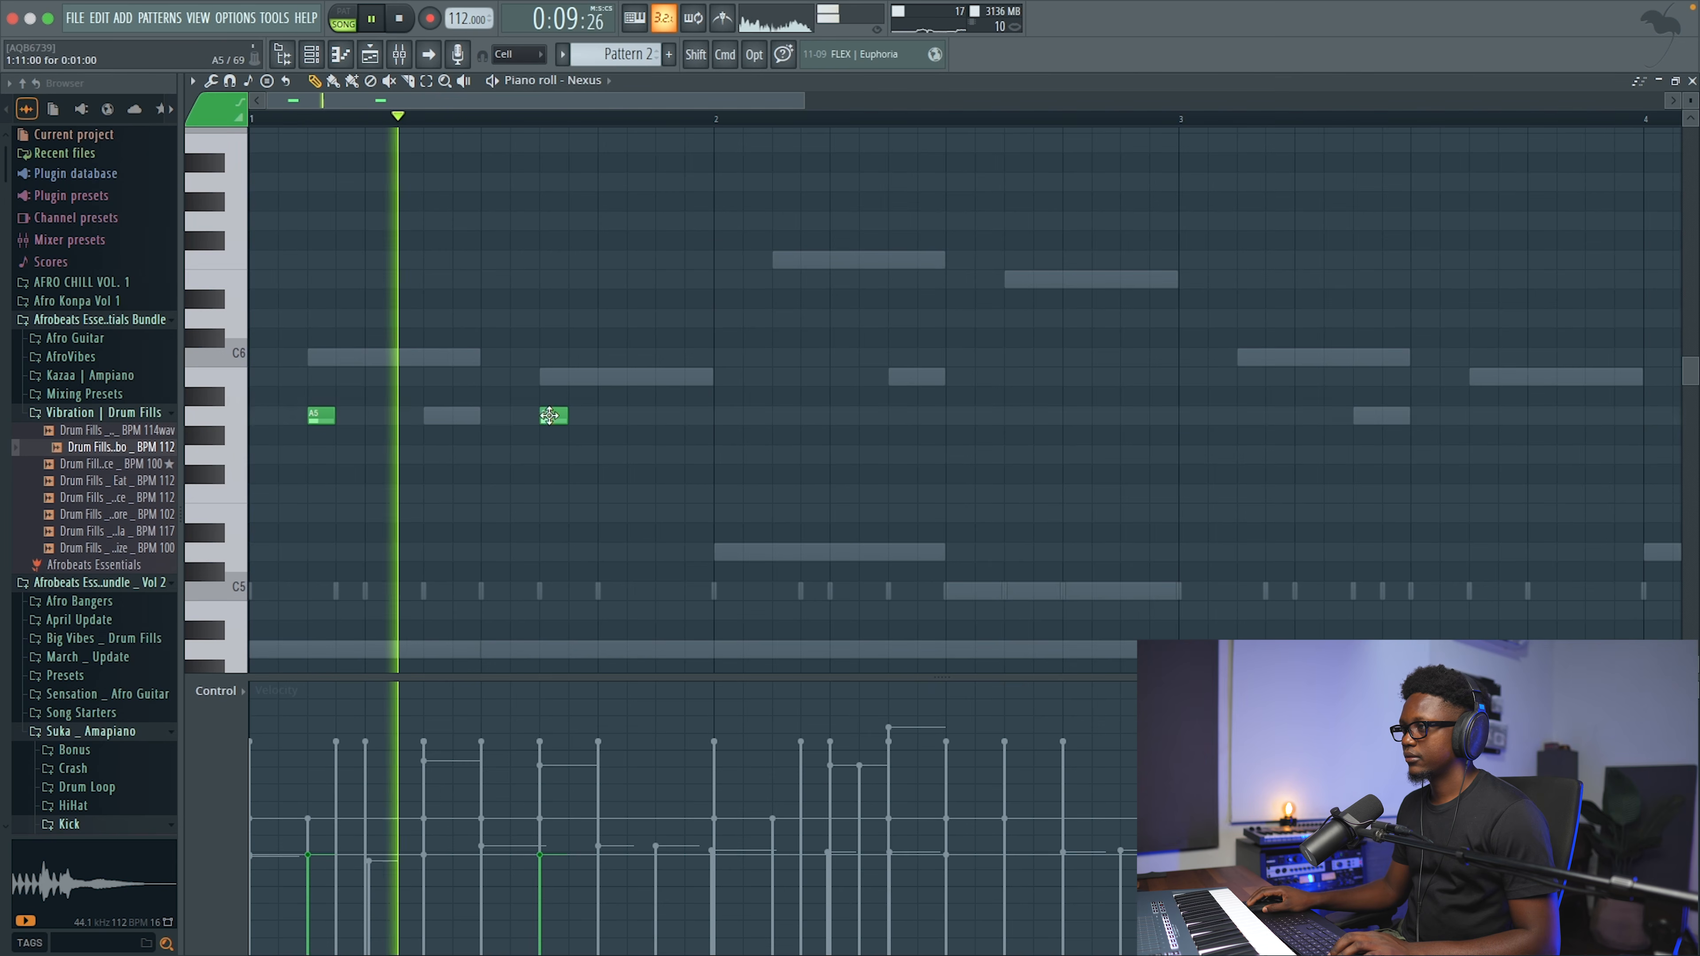
# Step: Place another A5 Nexus note on step 3 of bar 2
pyautogui.click(785, 416)
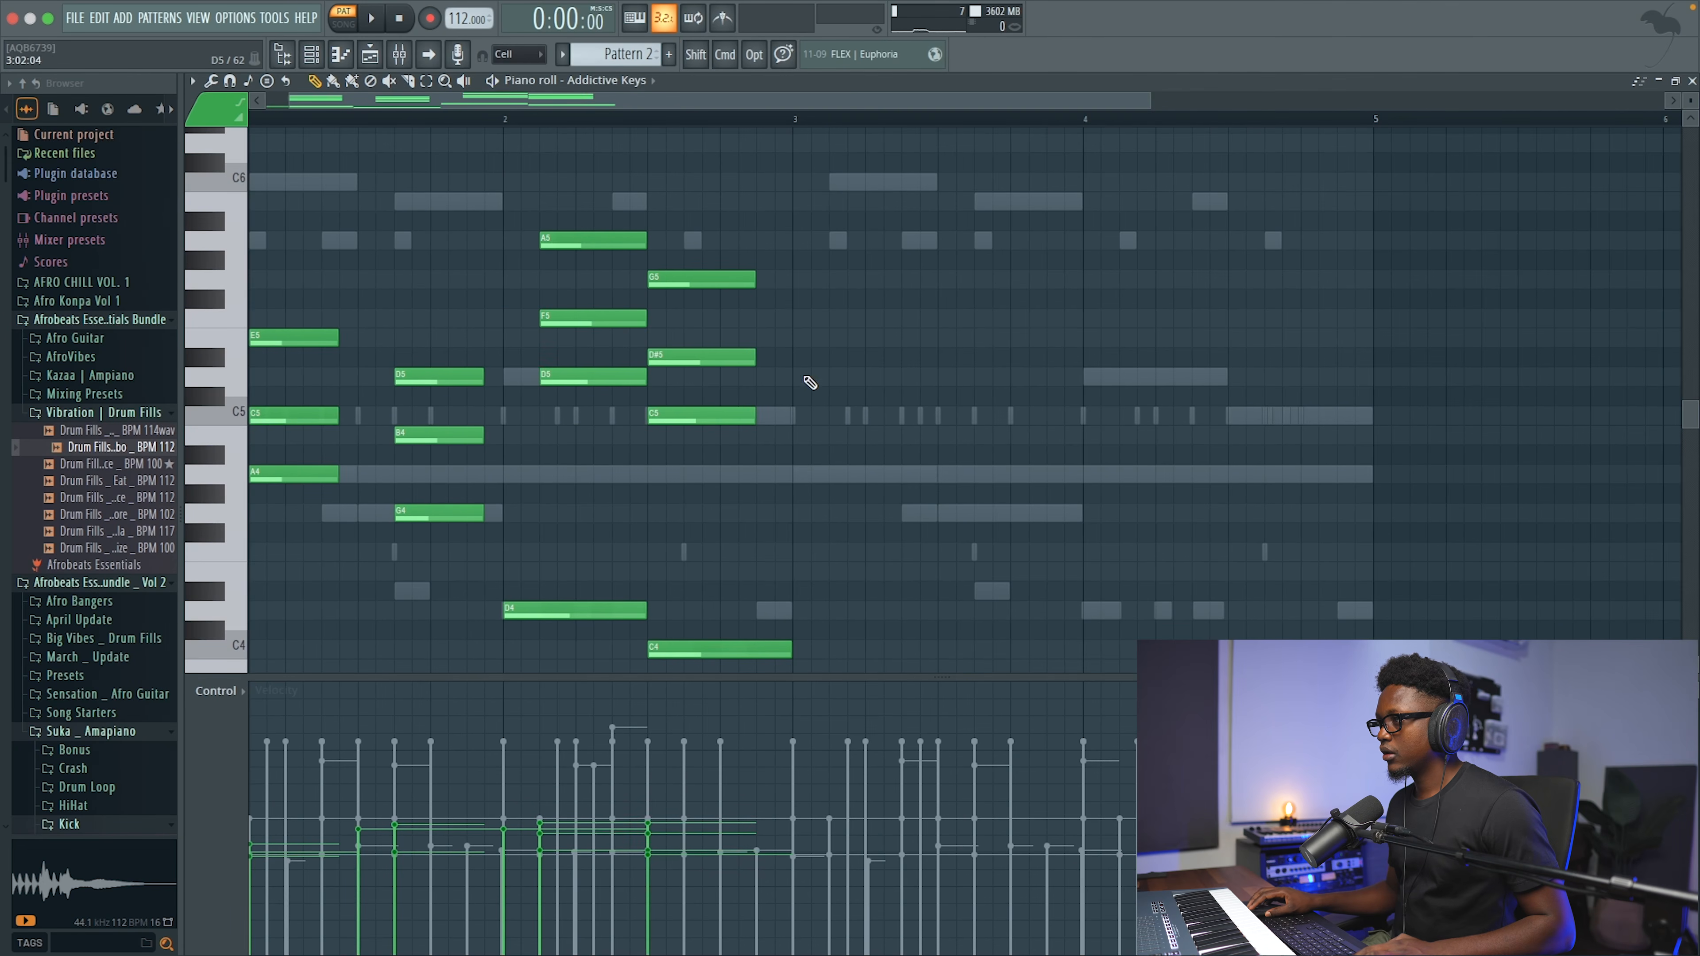
# Step: Revoice bar 2's Addictive Keys chords by raising D#5 to E5 and lowering A5 and G5 an octave, and shift the last chord two steps later
pyautogui.hscroll(-1, 671, 349)
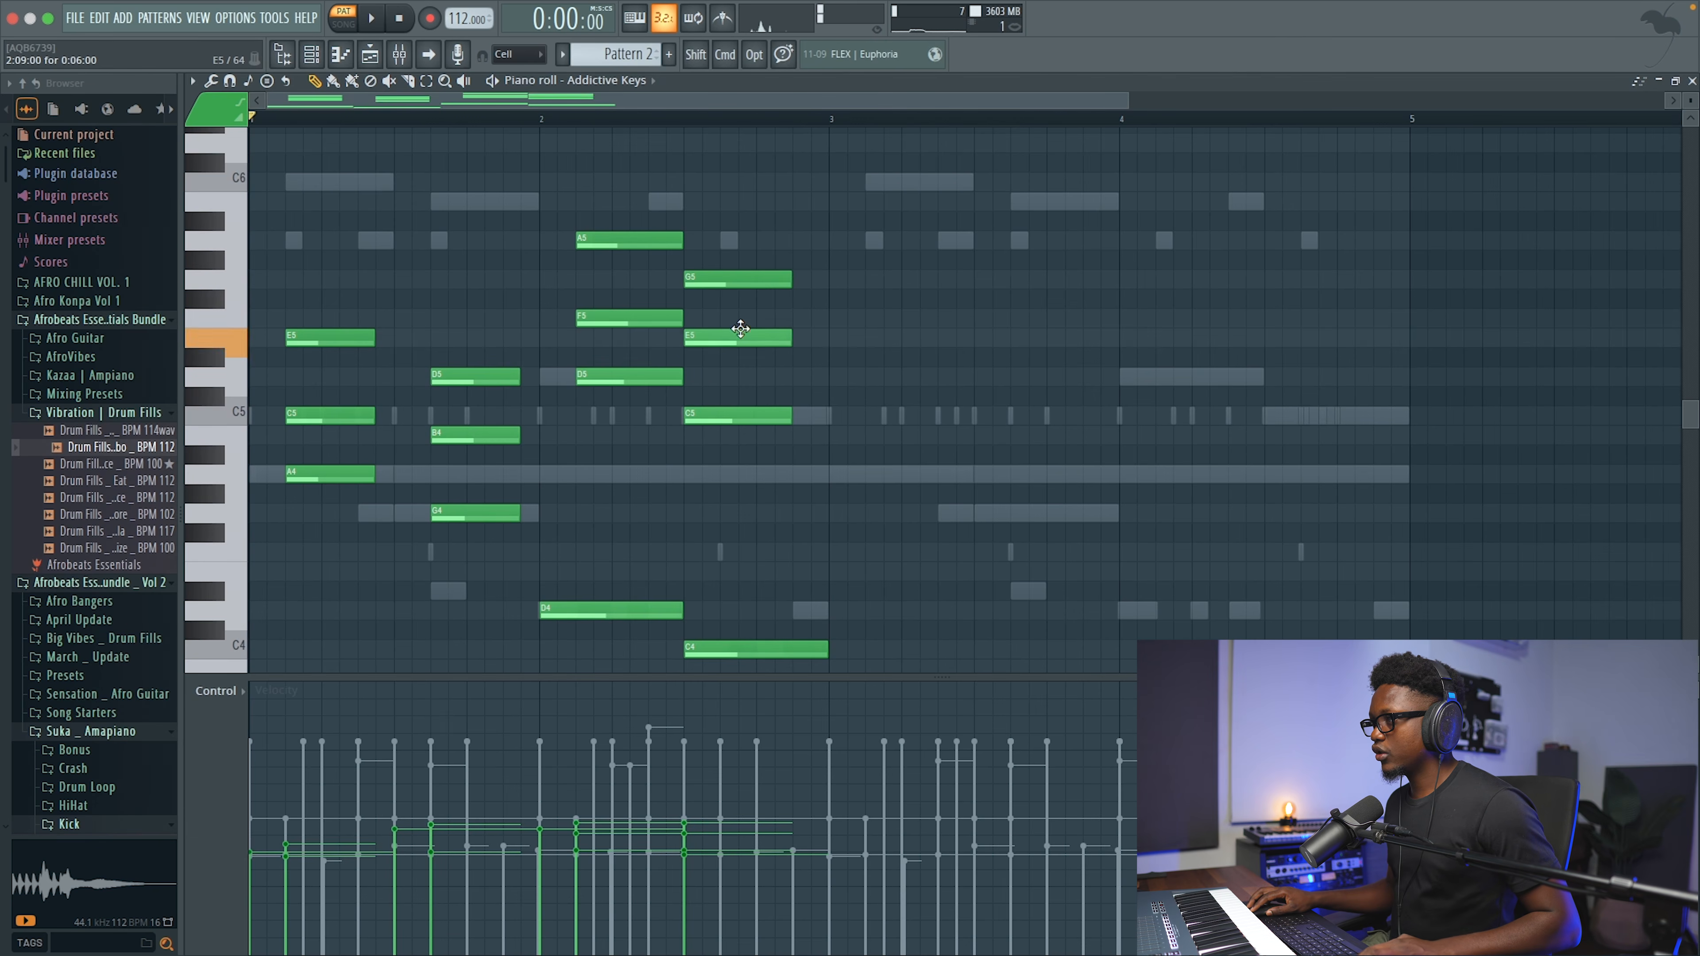
pyautogui.press('space')
pyautogui.scroll(-2, 688, 361)
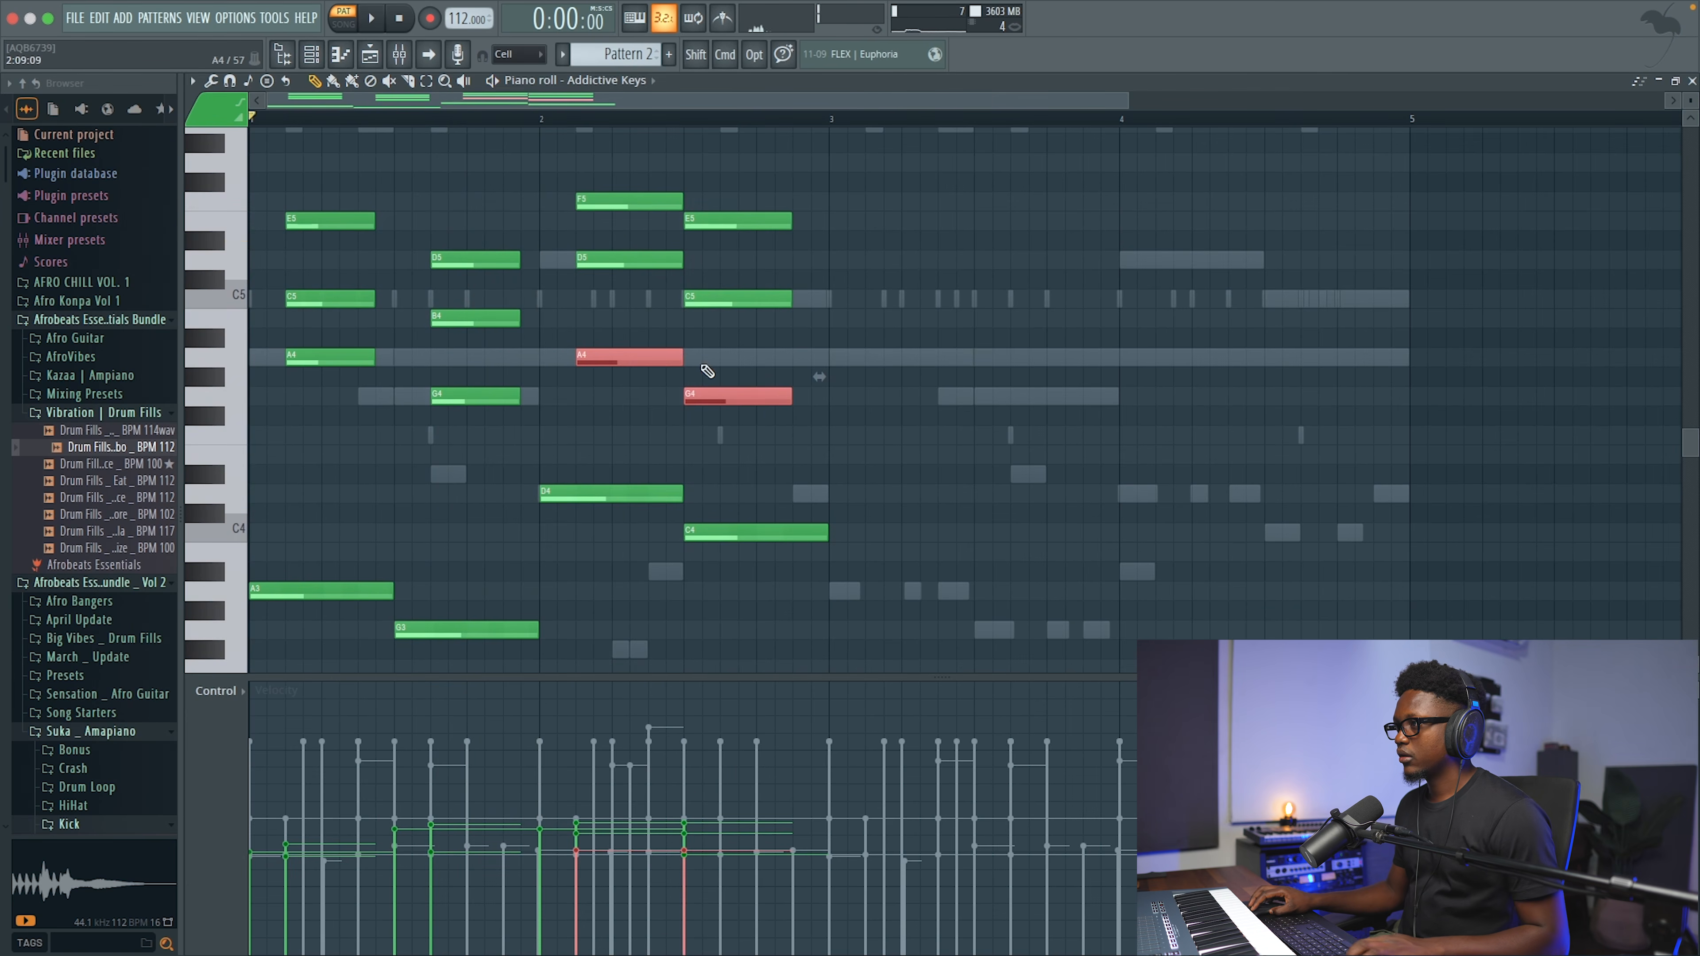
pyautogui.moveTo(713, 222); pyautogui.dragTo(749, 222)
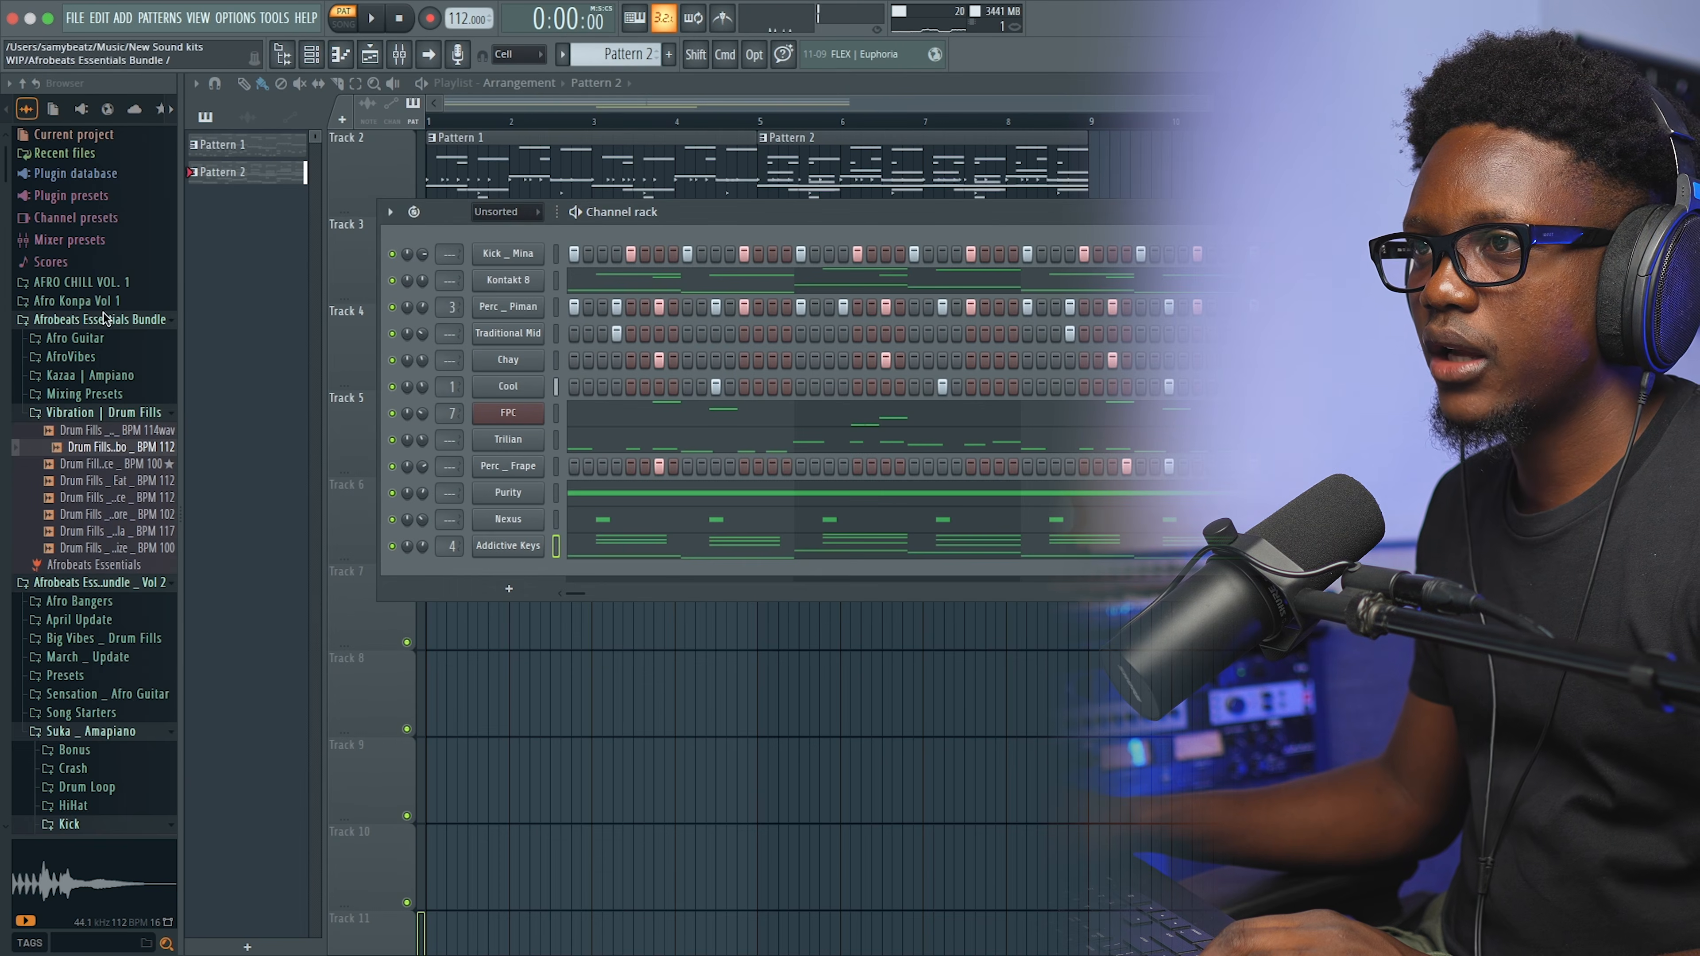
# Step: Add the Too Much snare from the Suka _ Amapiano Snare folder to the channel rack, between Cool and FPC
pyautogui.click(102, 320)
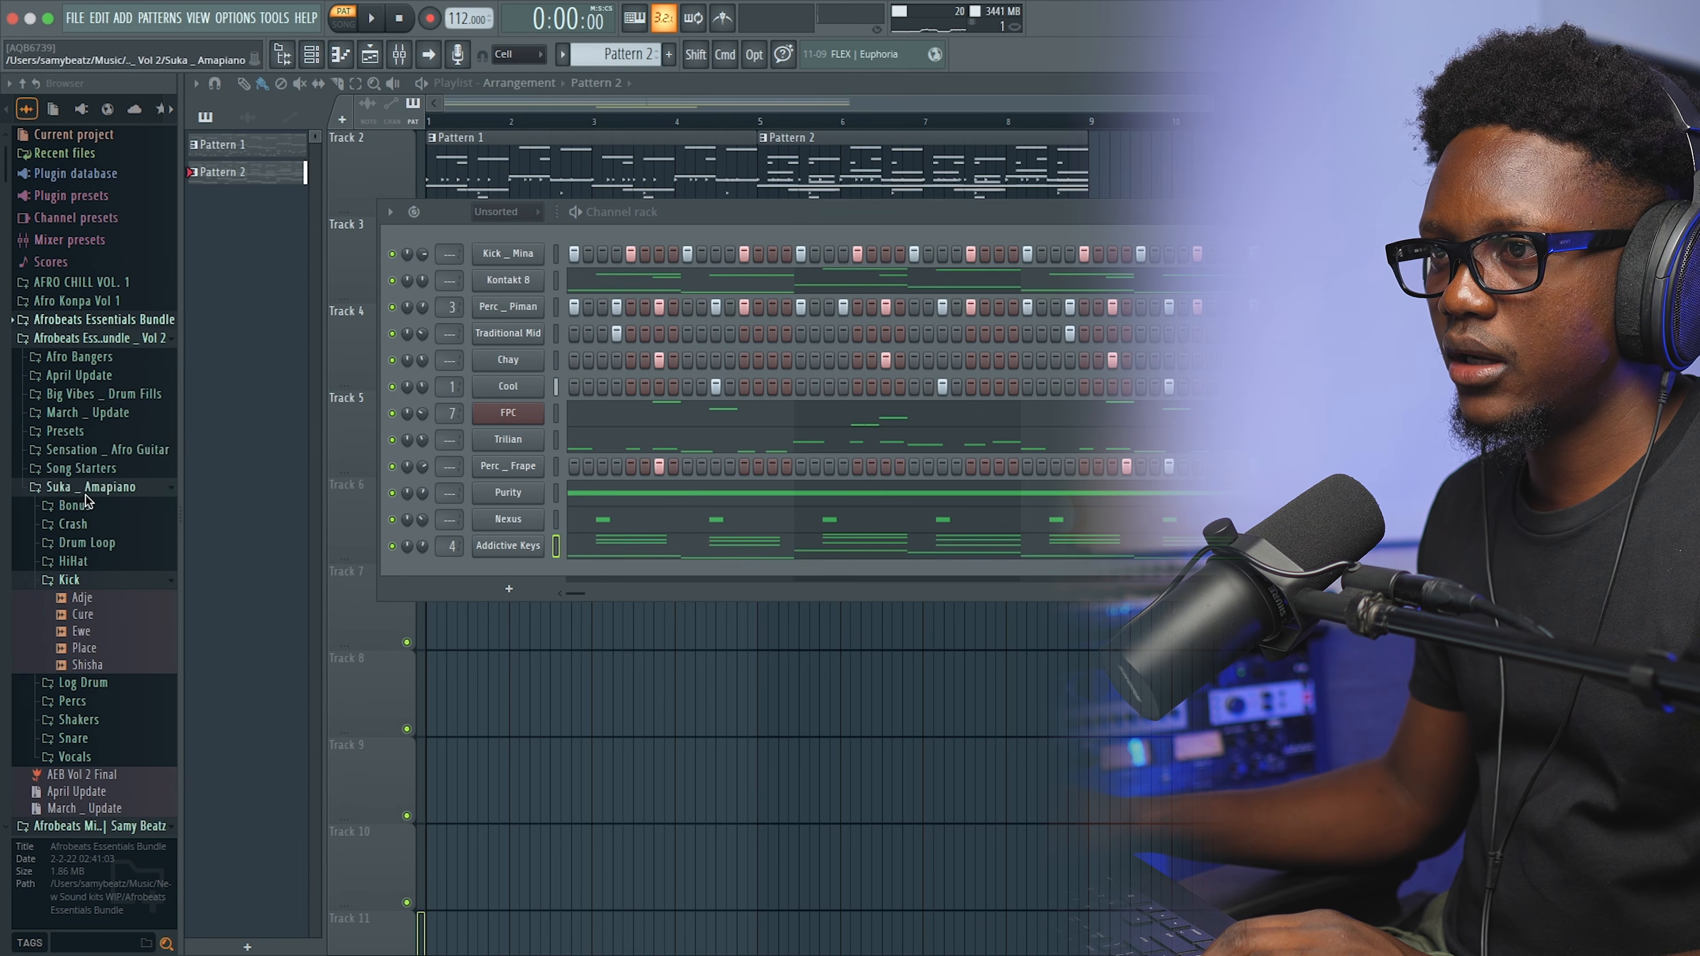
pyautogui.scroll(-5, 121, 603)
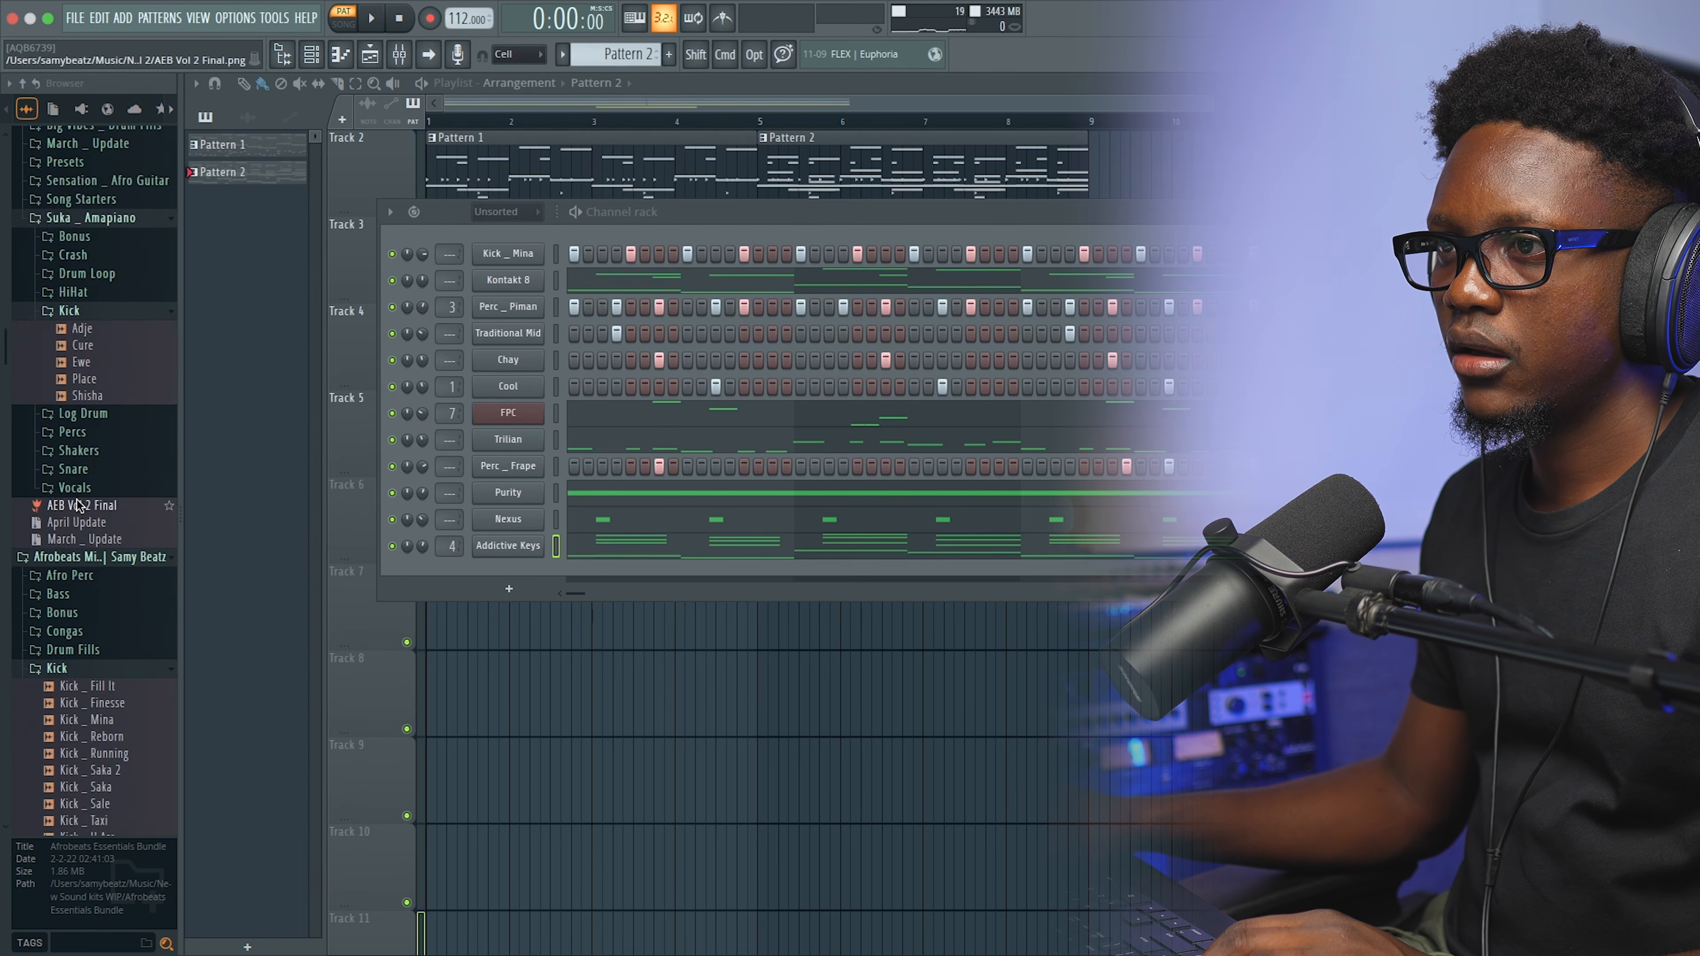
pyautogui.click(87, 472)
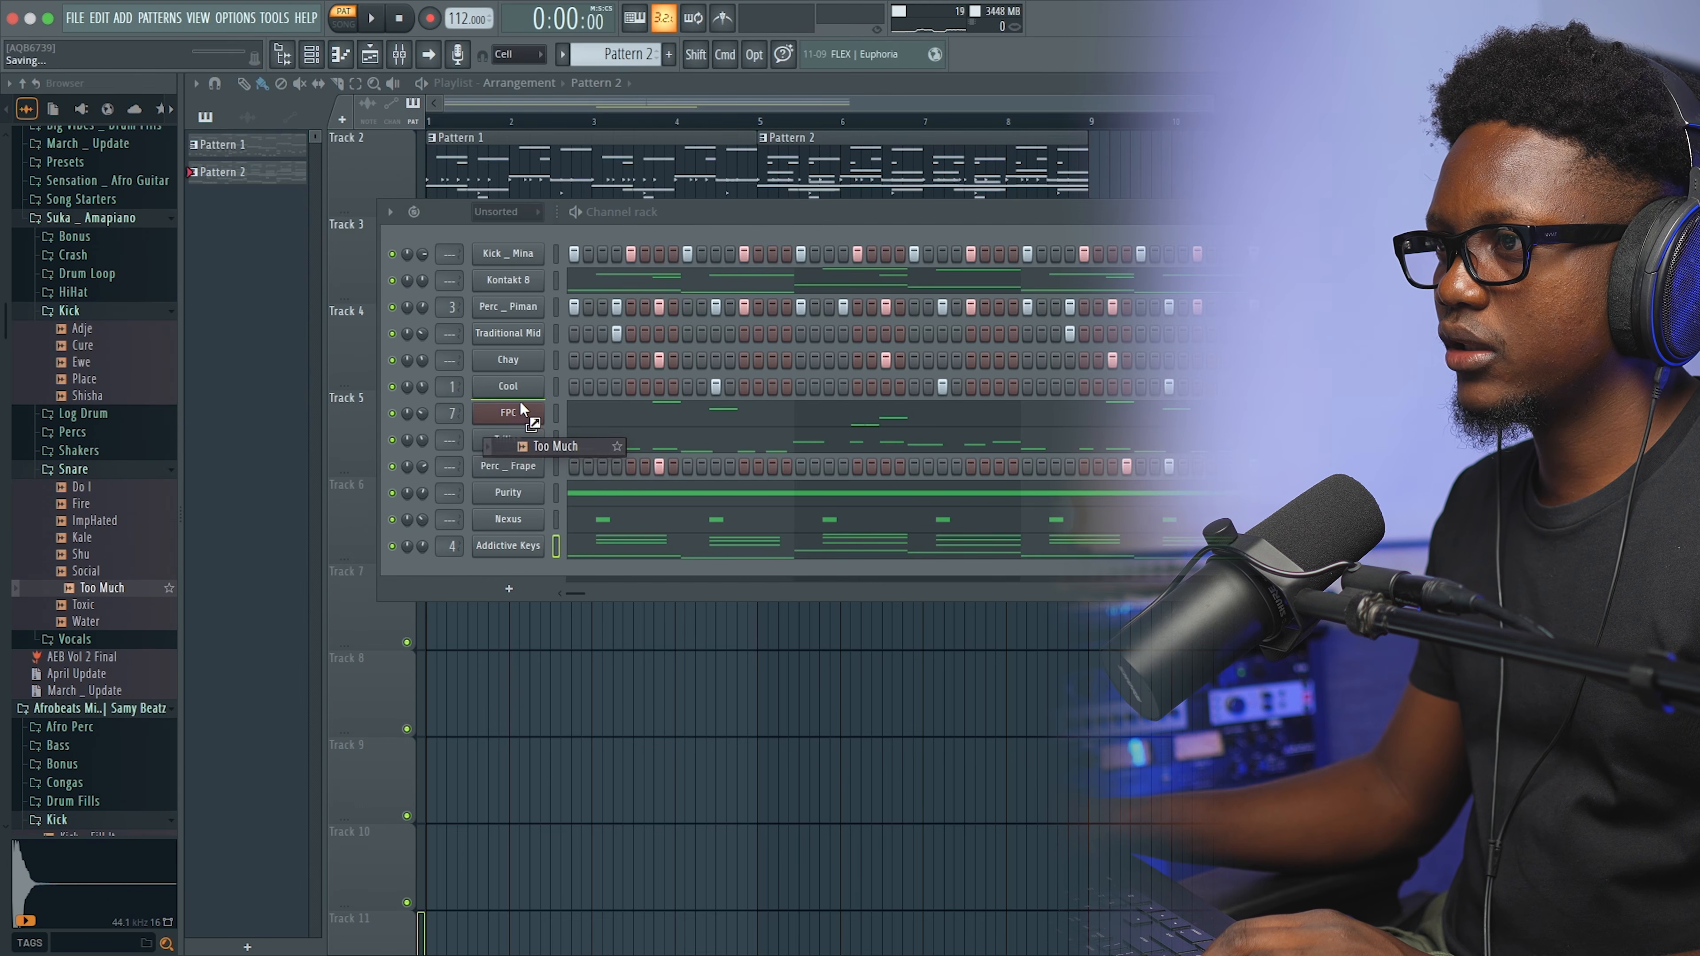
pyautogui.moveTo(522, 408); pyautogui.dragTo(528, 411)
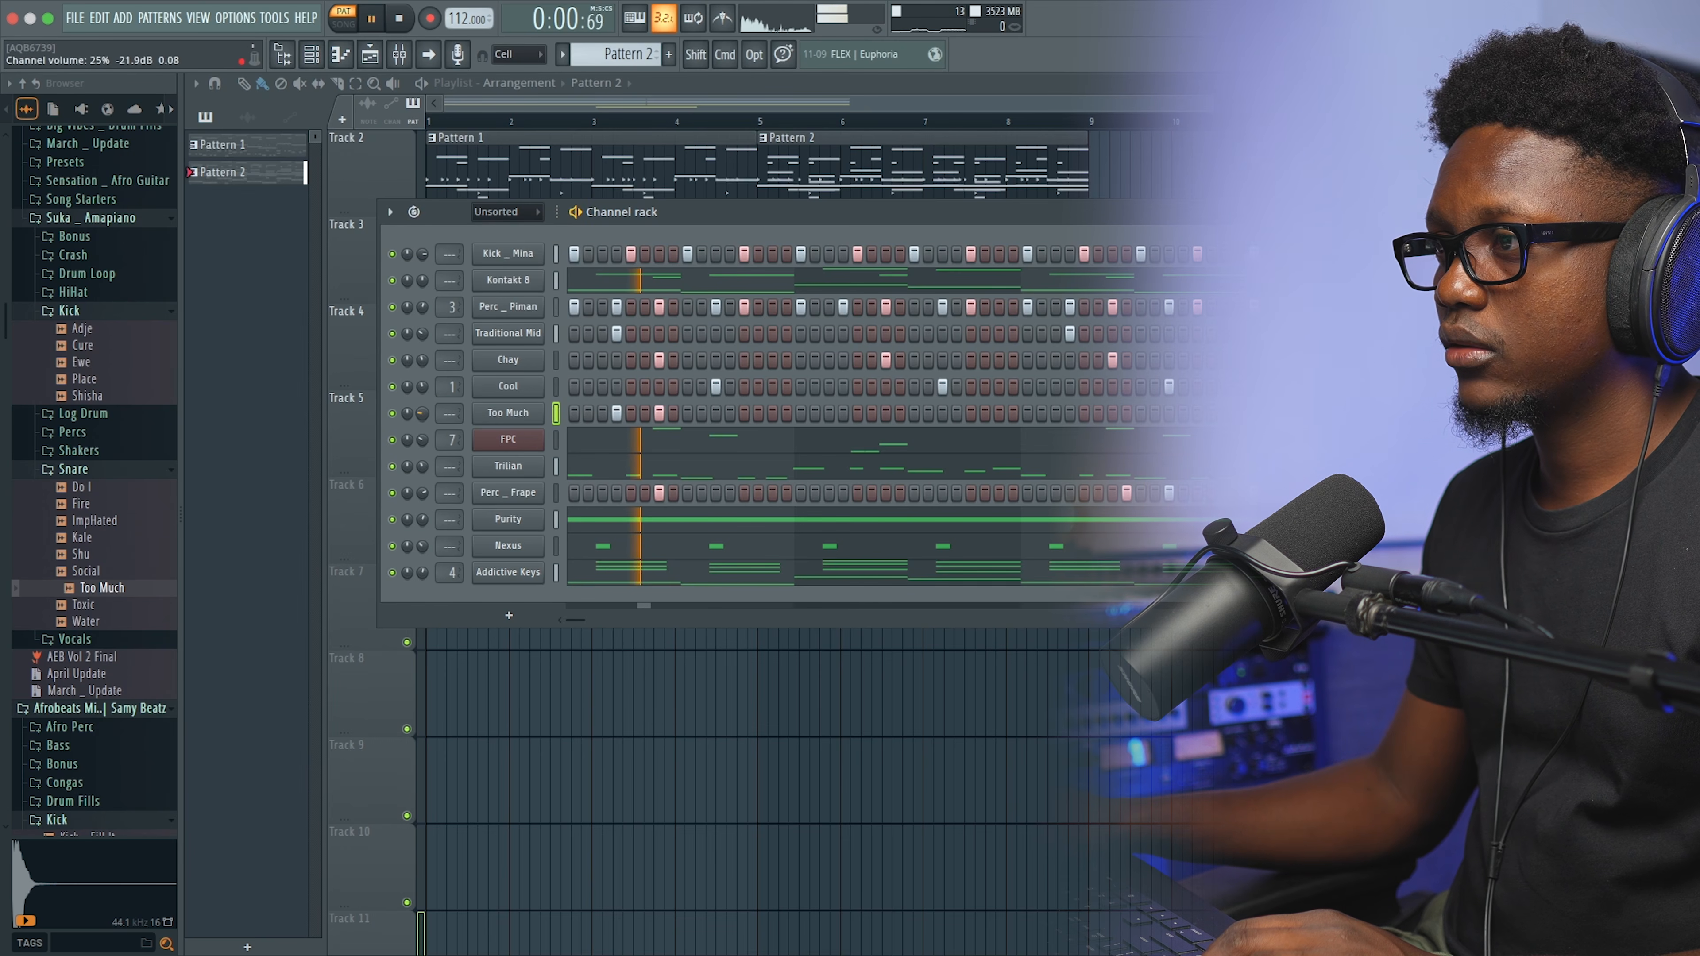
# Step: Repeat the Too Much snare hits on steps 4 and 7 across all four bars of Pattern 2 and play the arrangement
pyautogui.rightClick(524, 417)
pyautogui.click(576, 410)
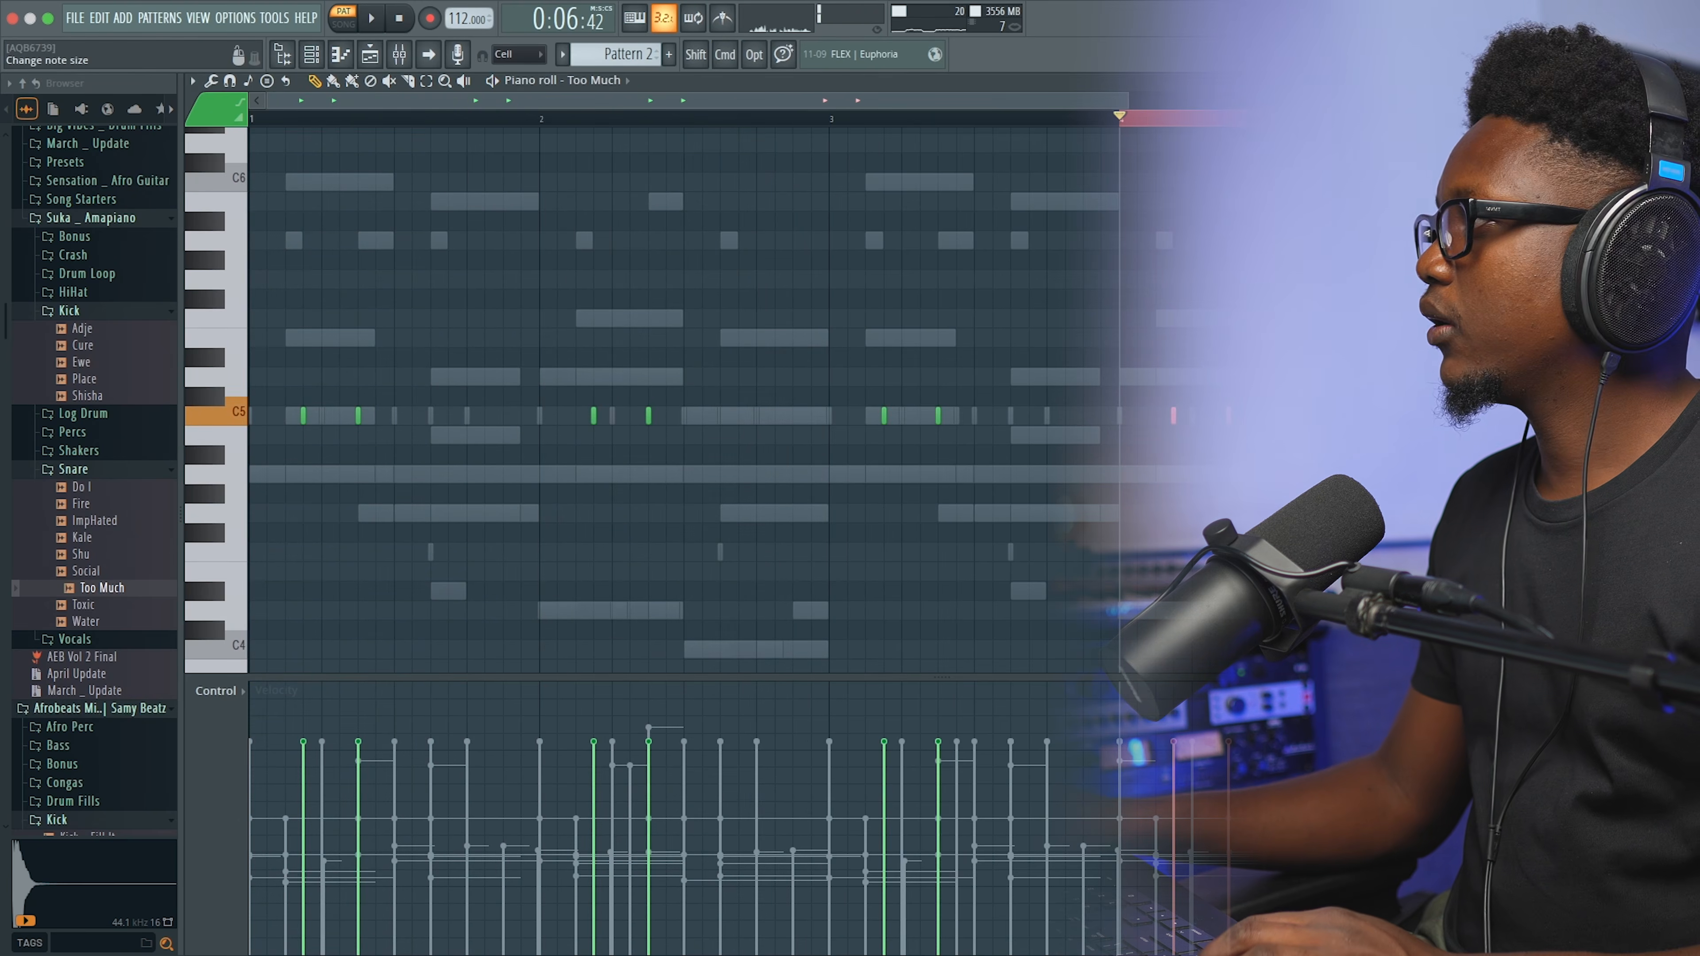
pyautogui.press('space')
pyautogui.press('F7')
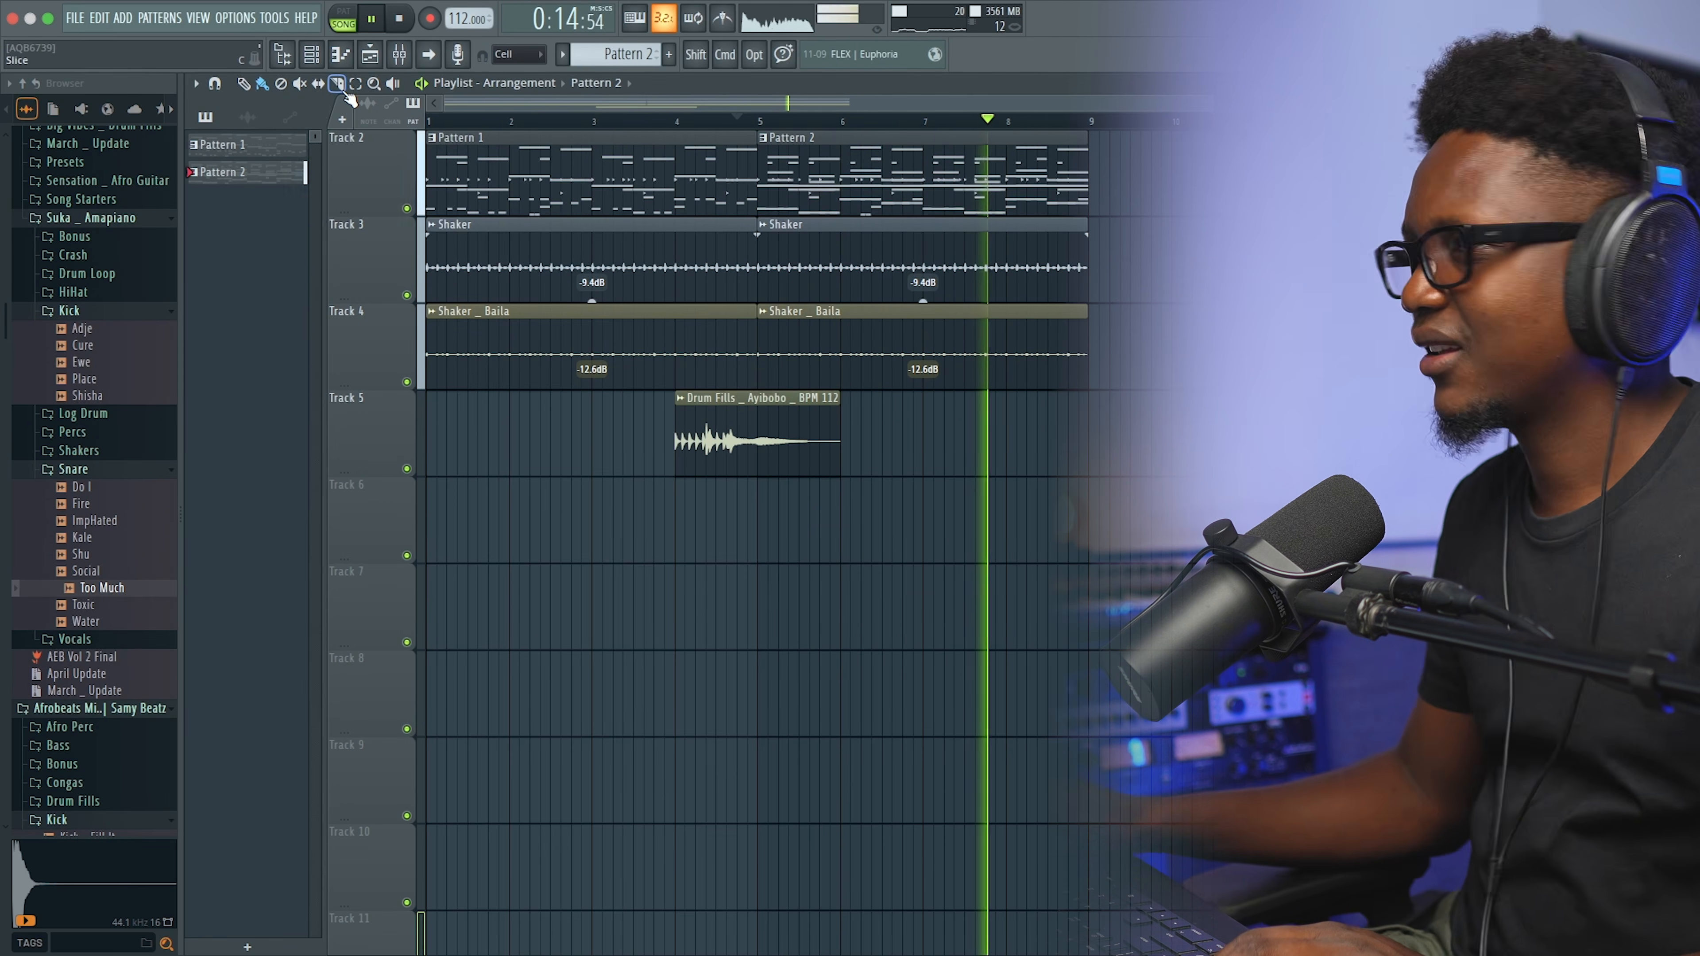
pyautogui.moveTo(1215, 102); pyautogui.dragTo(1414, 103)
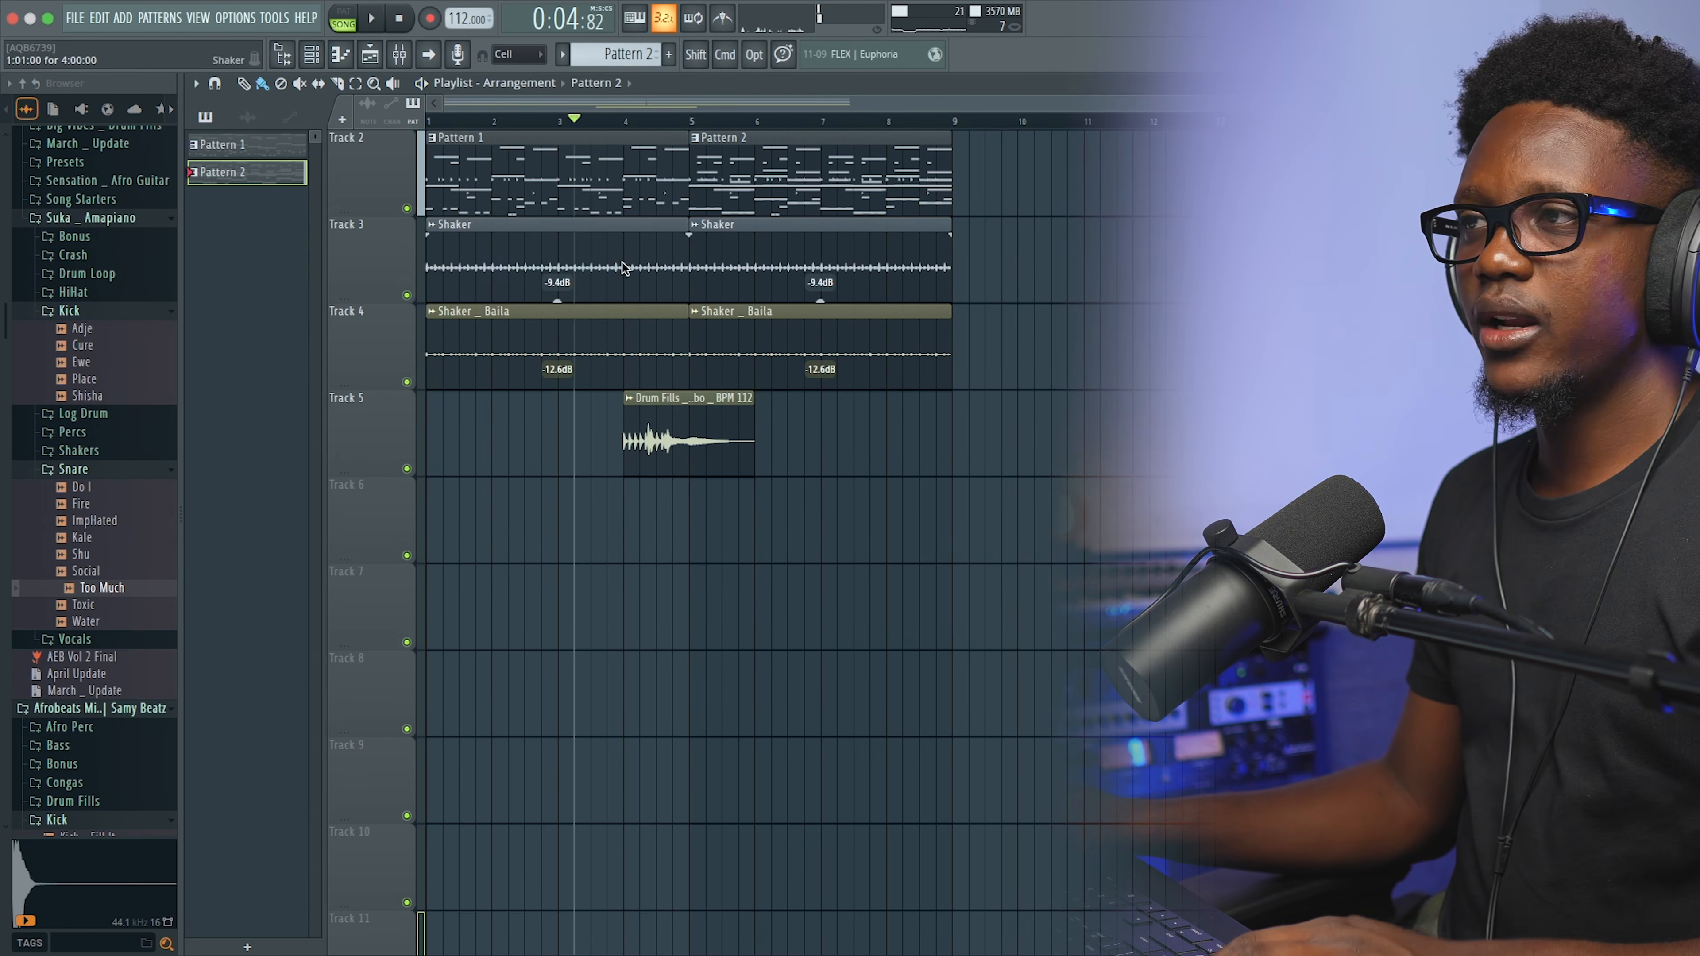
pyautogui.scroll(1, 622, 266)
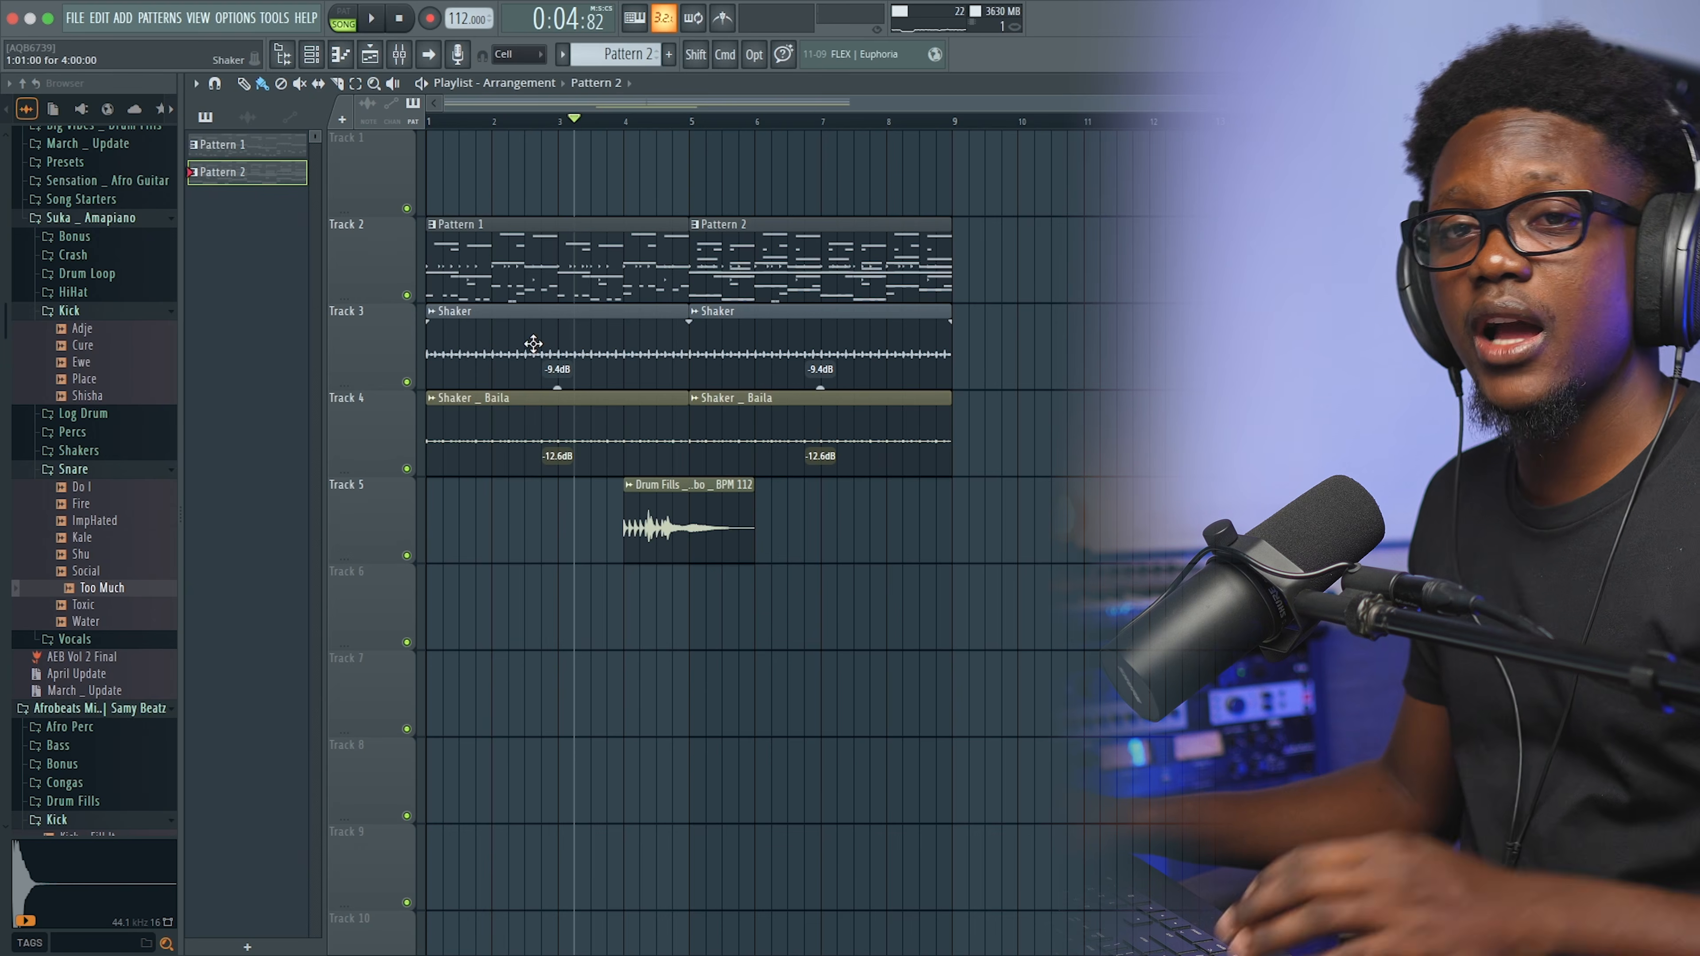
pyautogui.scroll(-3, 533, 344)
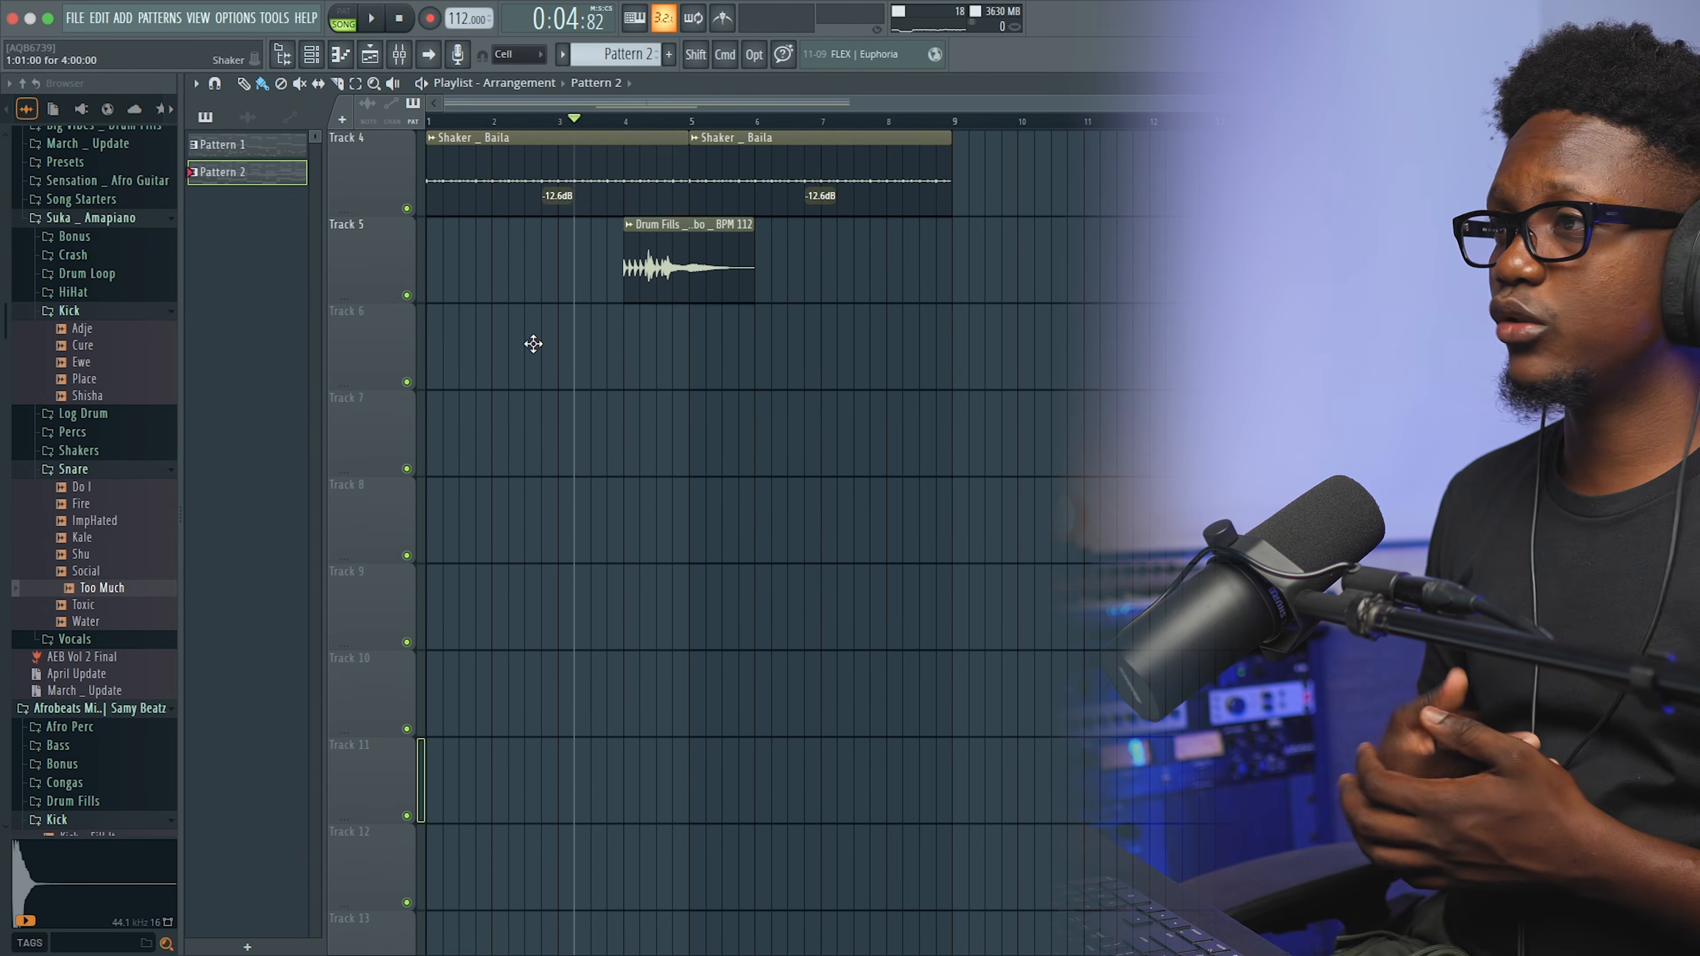
pyautogui.scroll(3, 533, 343)
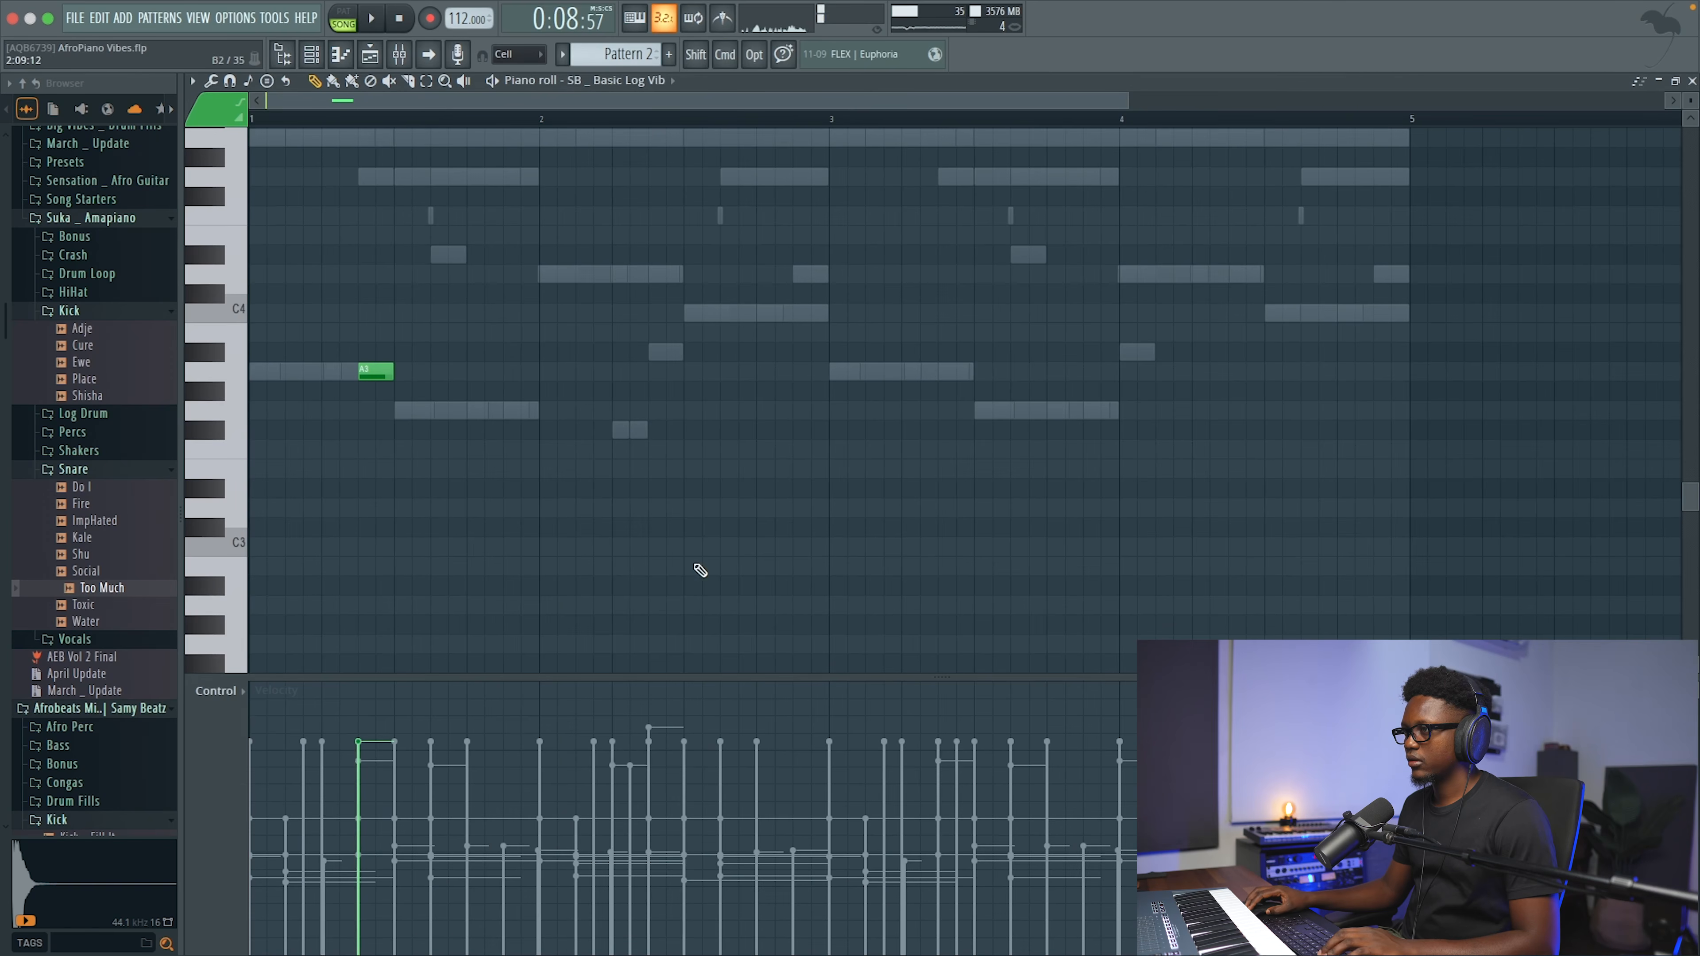
# Step: Move the SB _ Basic Log Vib note to G3 on step 11 of bar 1, and add bar 3 notes on A3 at step 3 and G3 at step 11
pyautogui.scroll(3, 642, 471)
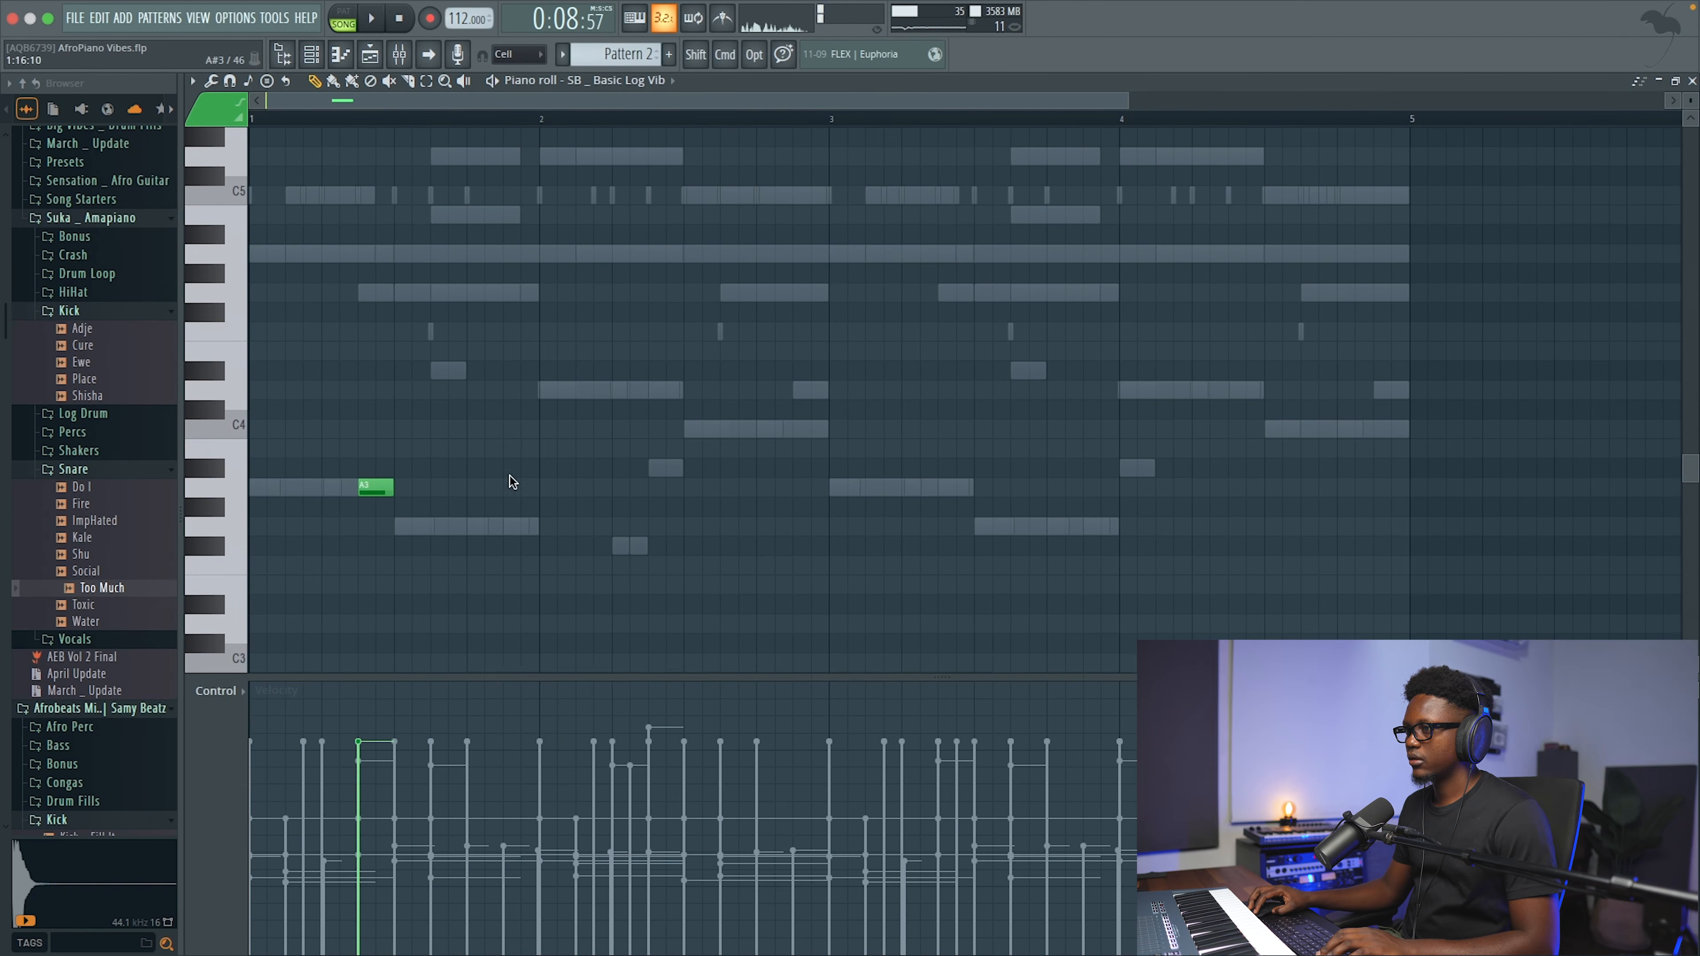
pyautogui.moveTo(374, 486); pyautogui.dragTo(450, 530)
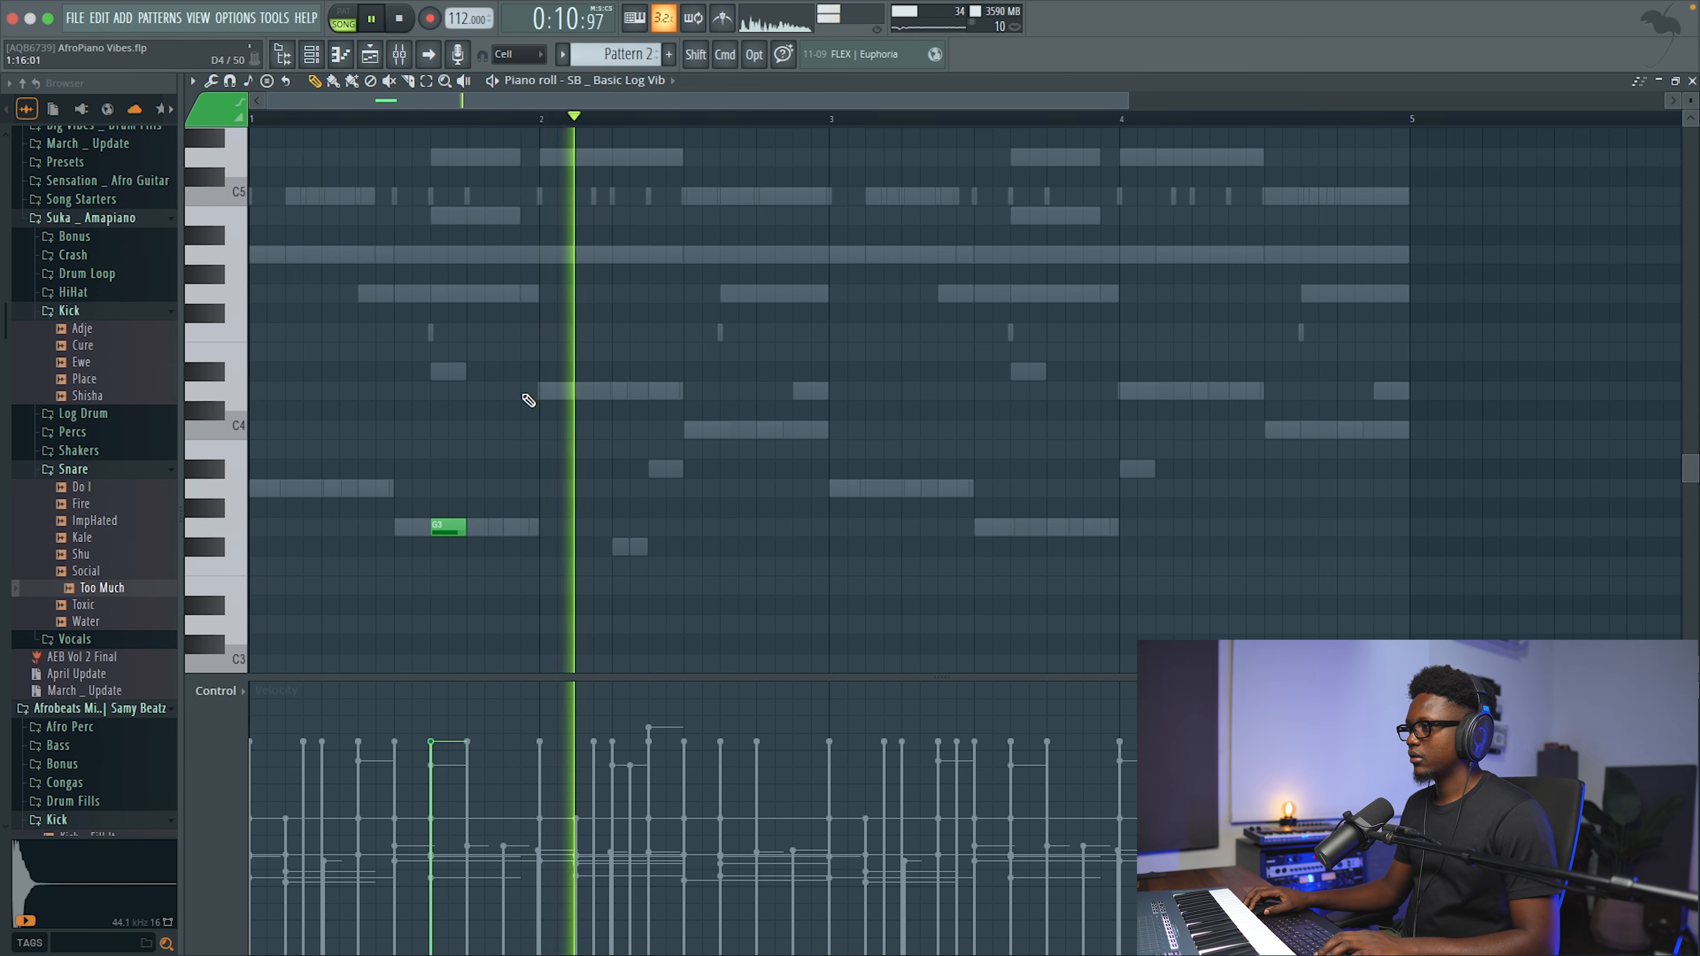
pyautogui.scroll(-2, 528, 395)
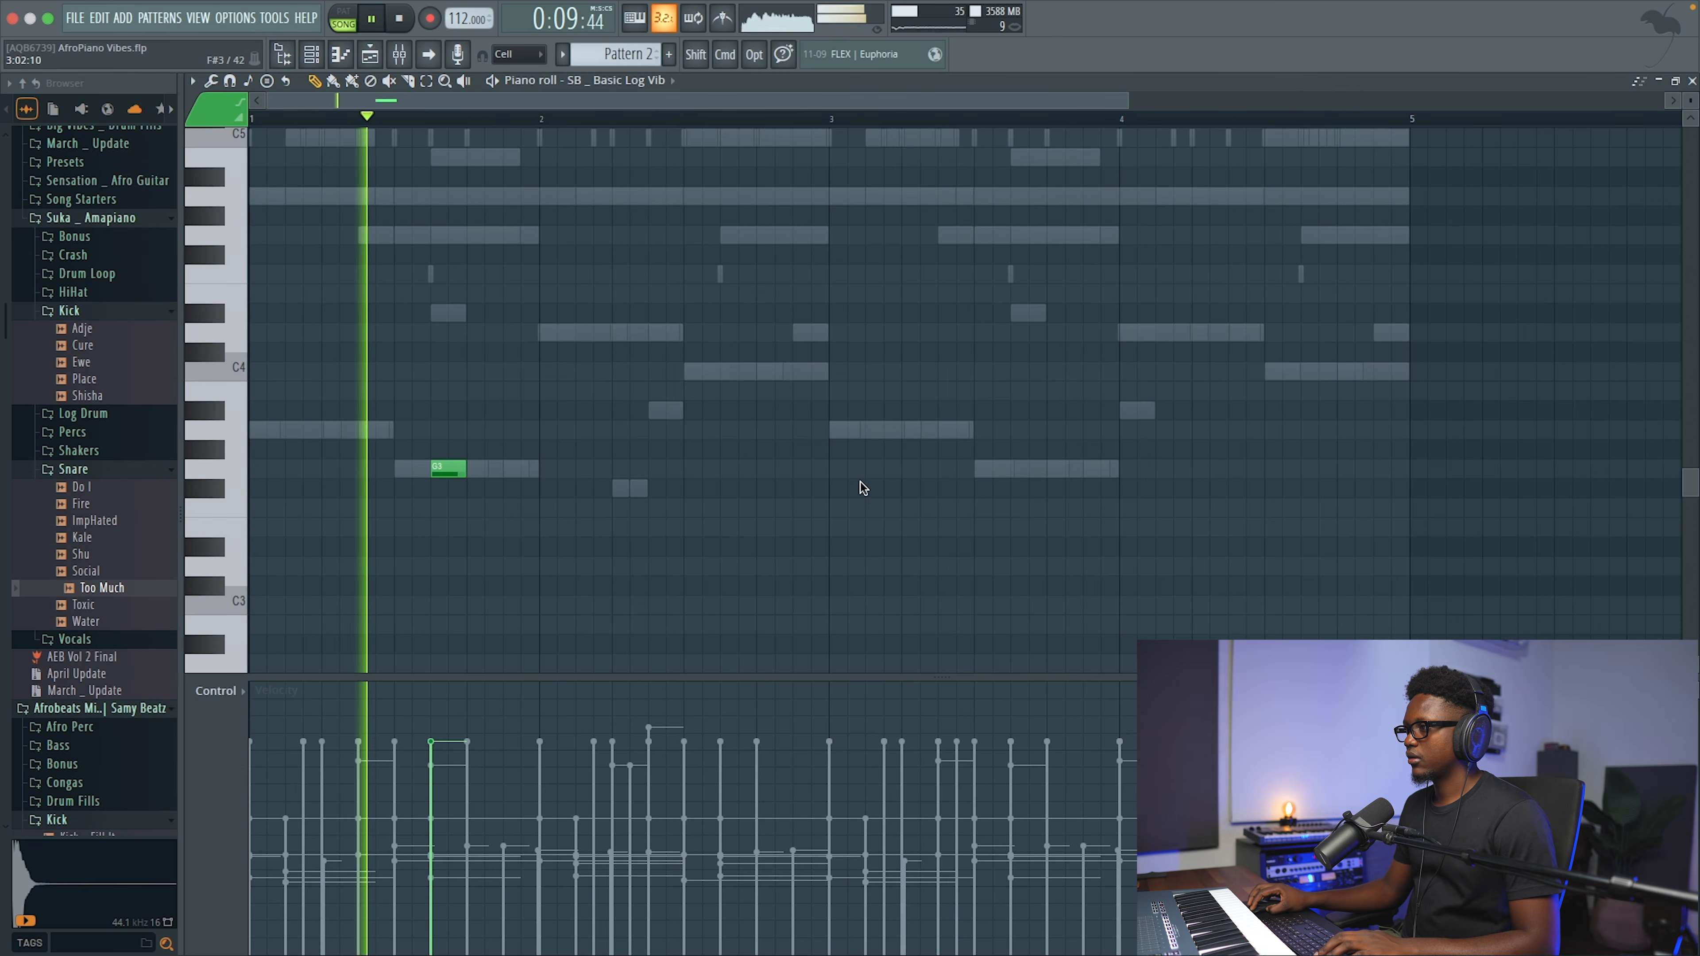
pyautogui.click(874, 430)
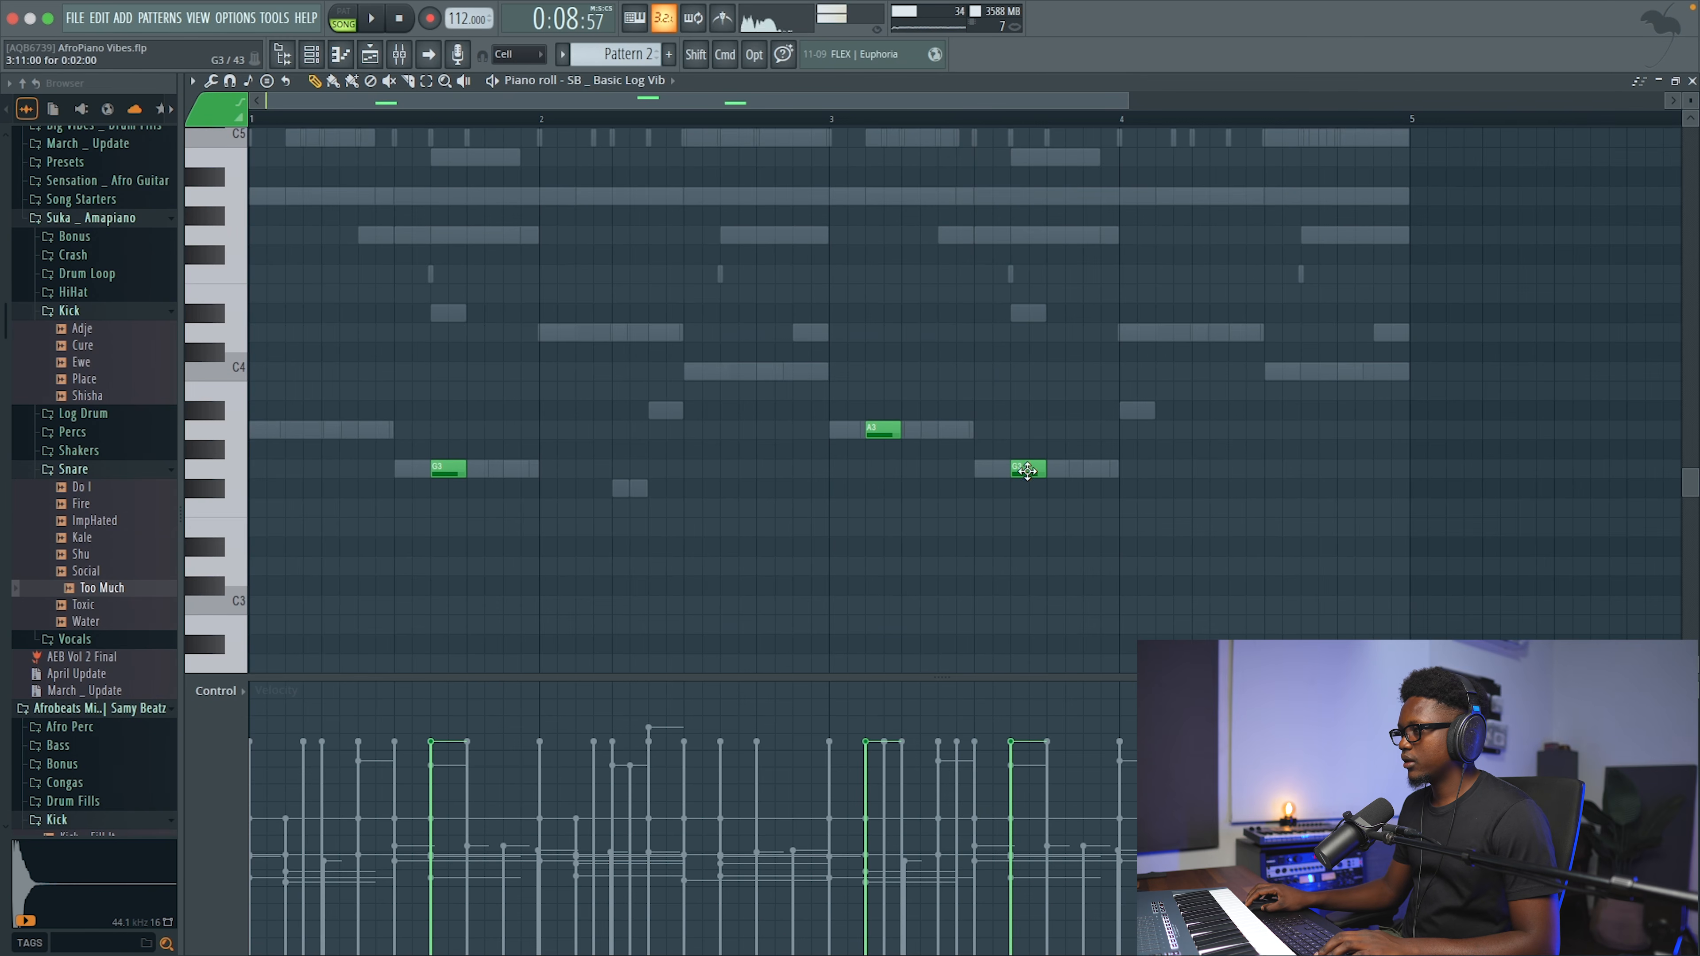
# Step: Set the duration of the G3 log drum note in bar 3 to 0:00:01 and start playback
pyautogui.doubleClick(1028, 471)
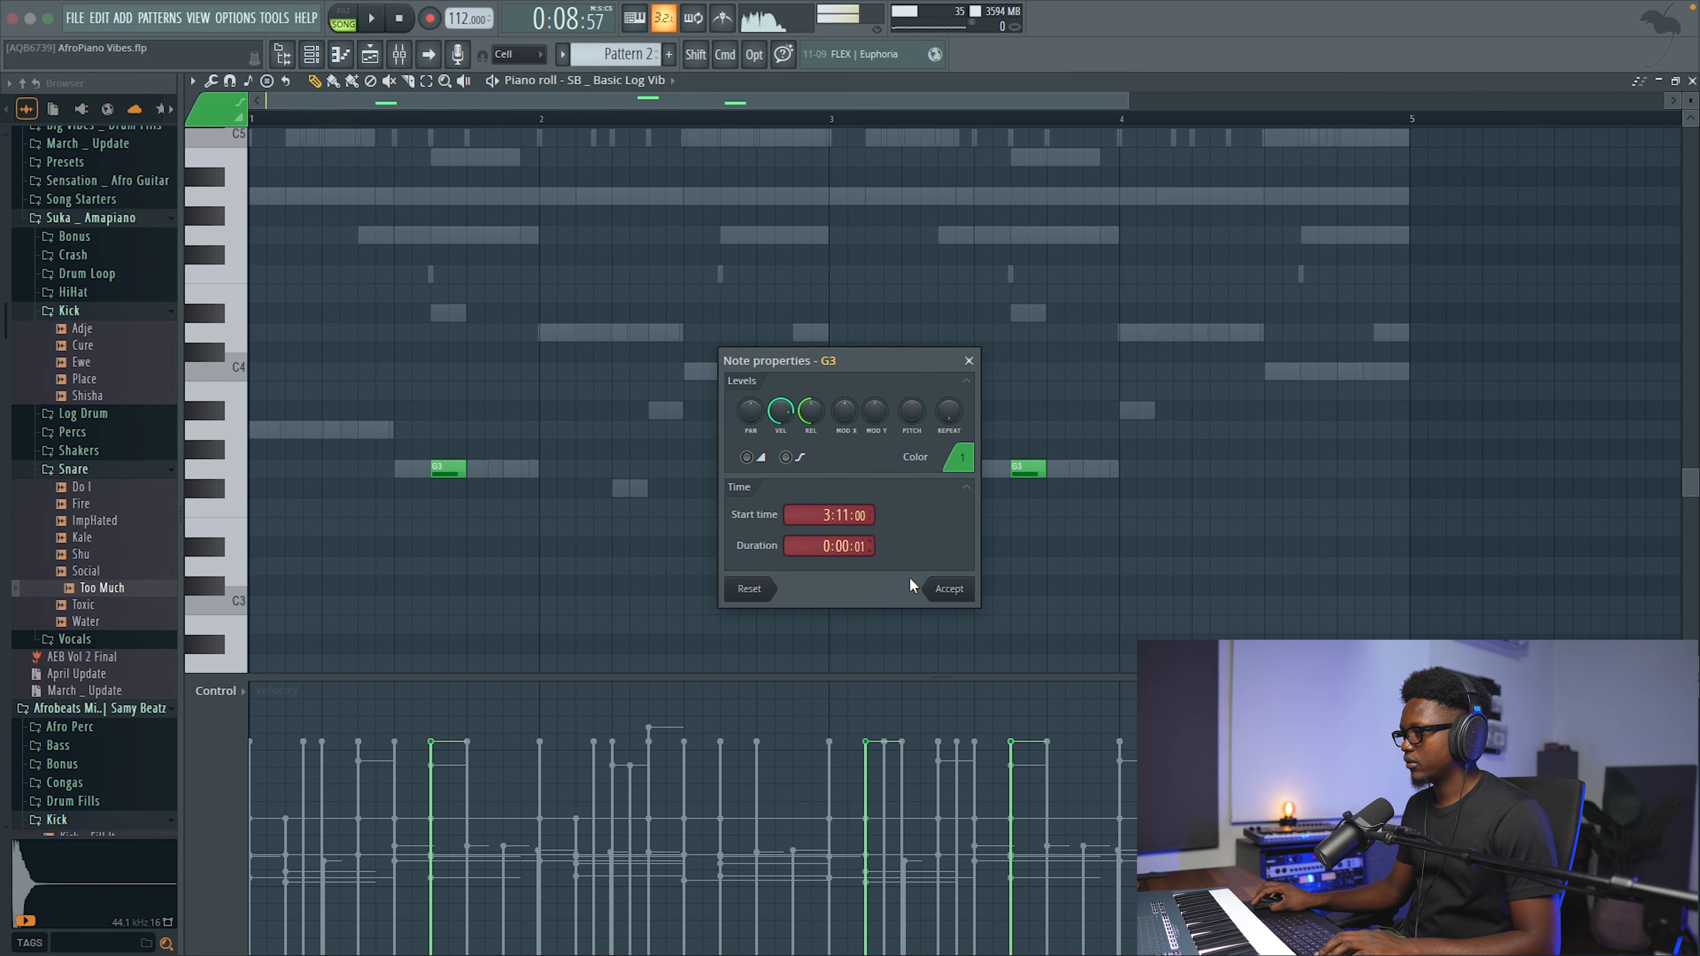
pyautogui.click(946, 589)
pyautogui.press('space')
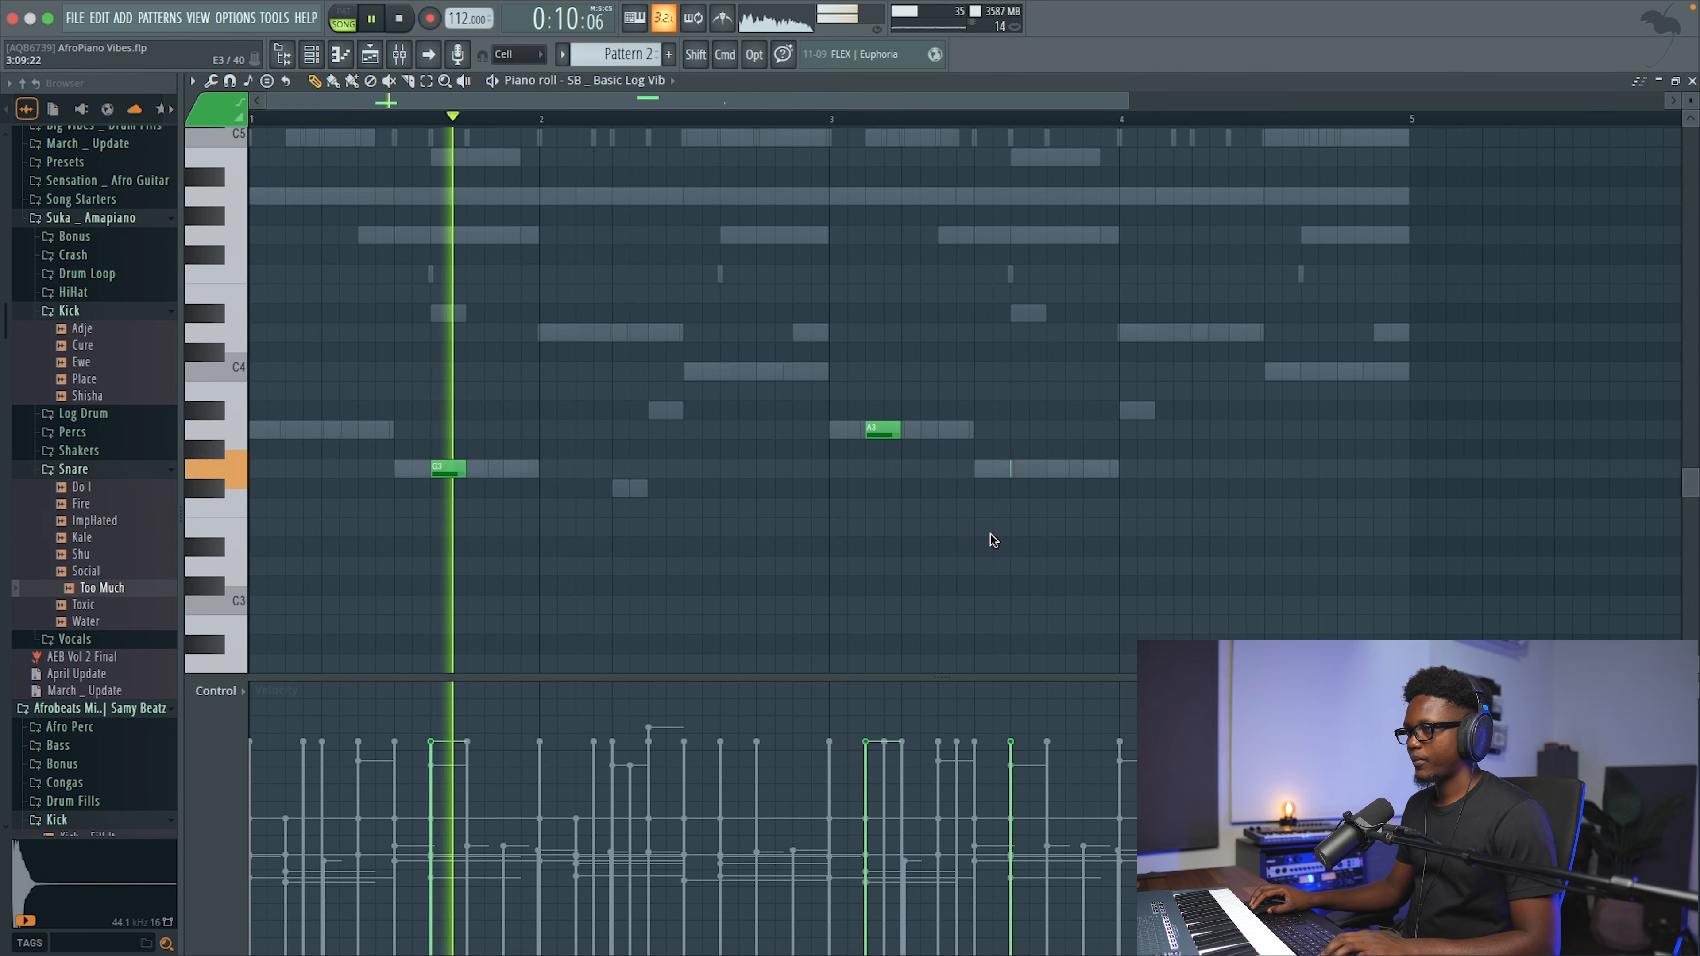
# Step: Place a low log drum note at the start of bar 4, shorten it to one step and repeat it across the first four steps
pyautogui.scroll(-1, 744, 471)
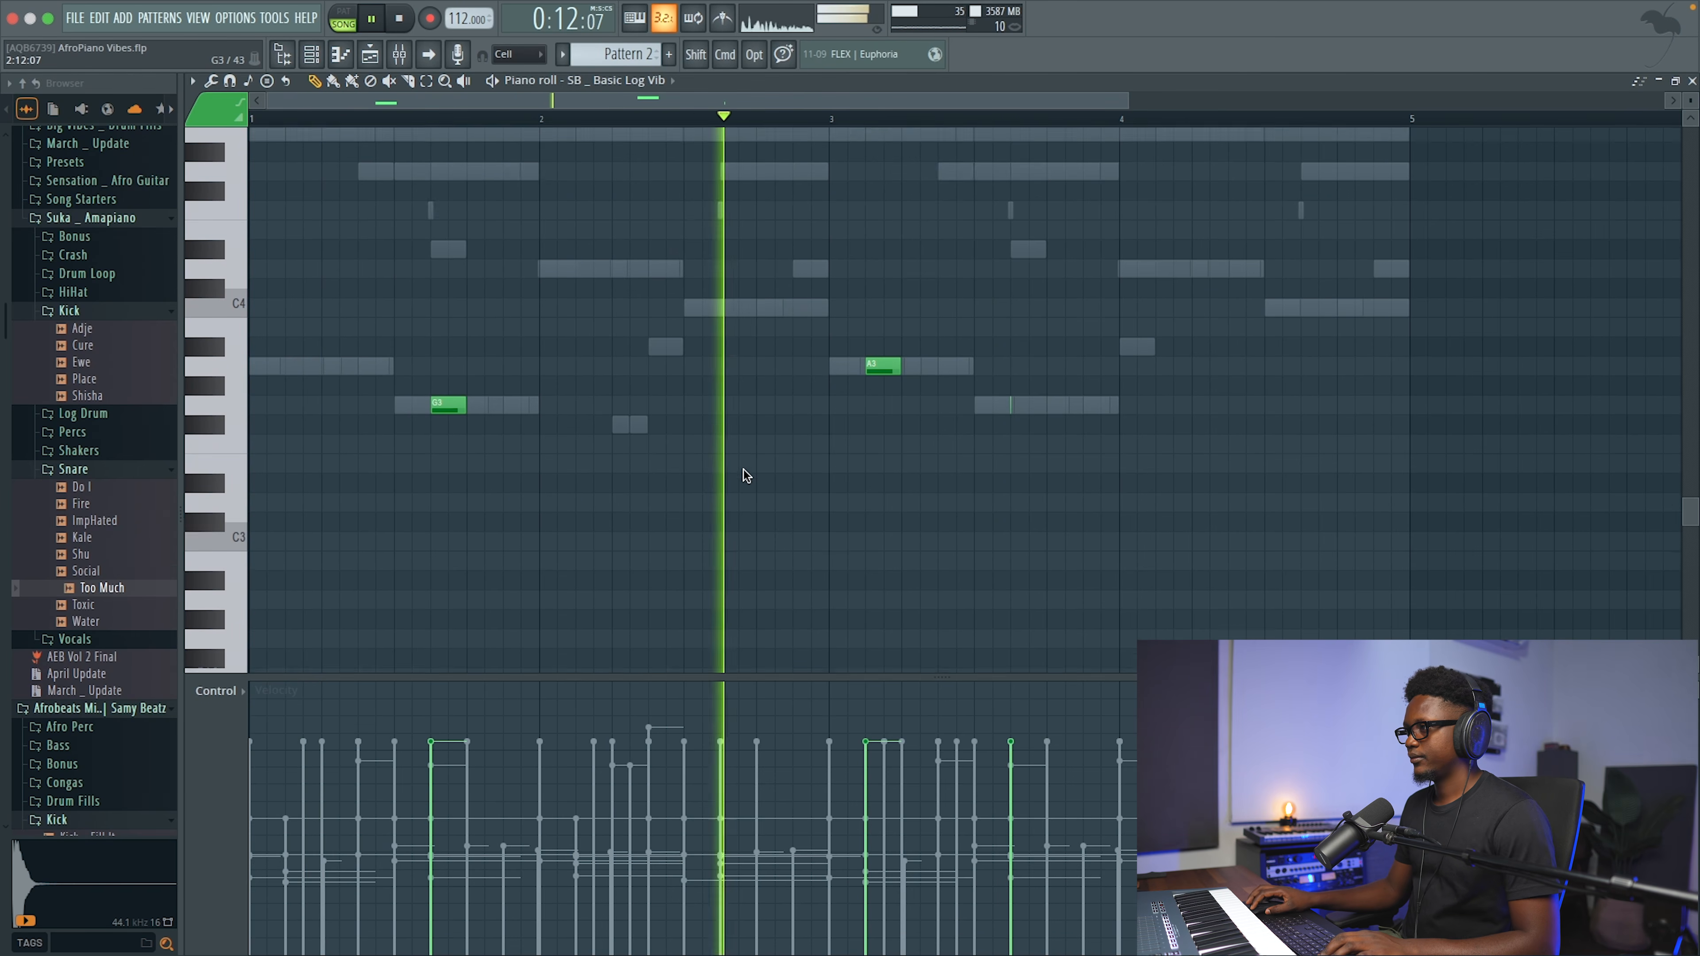
pyautogui.scroll(-4, 744, 470)
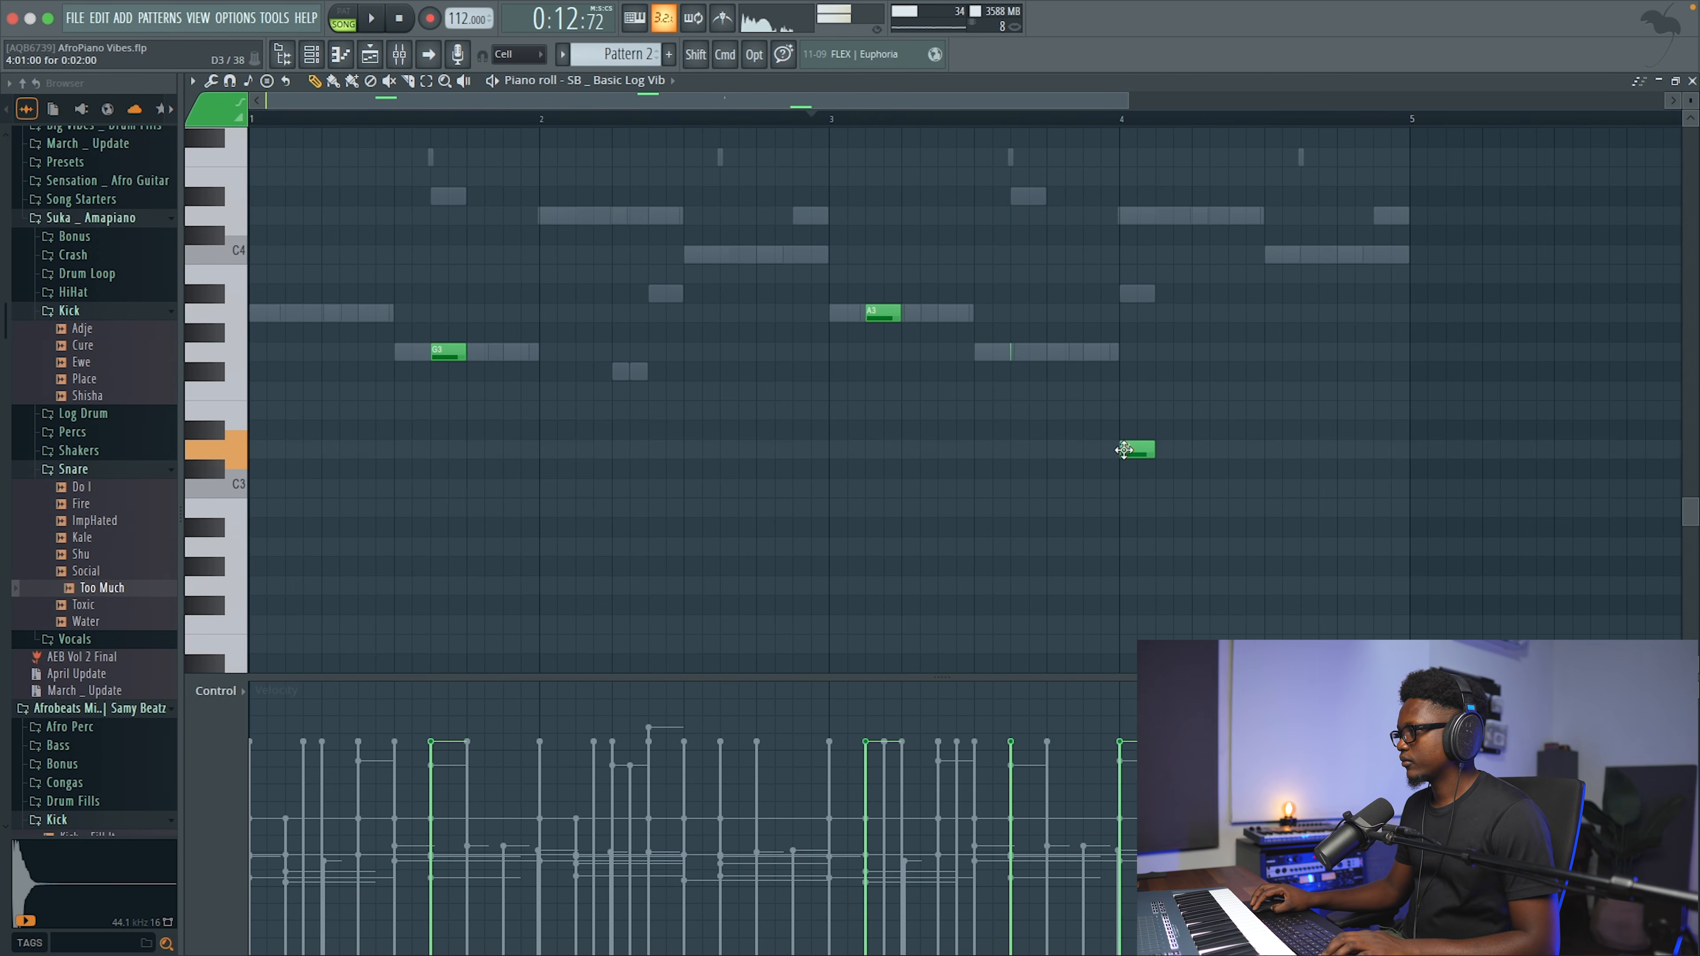
pyautogui.press('space')
pyautogui.moveTo(1046, 468); pyautogui.dragTo(1054, 481)
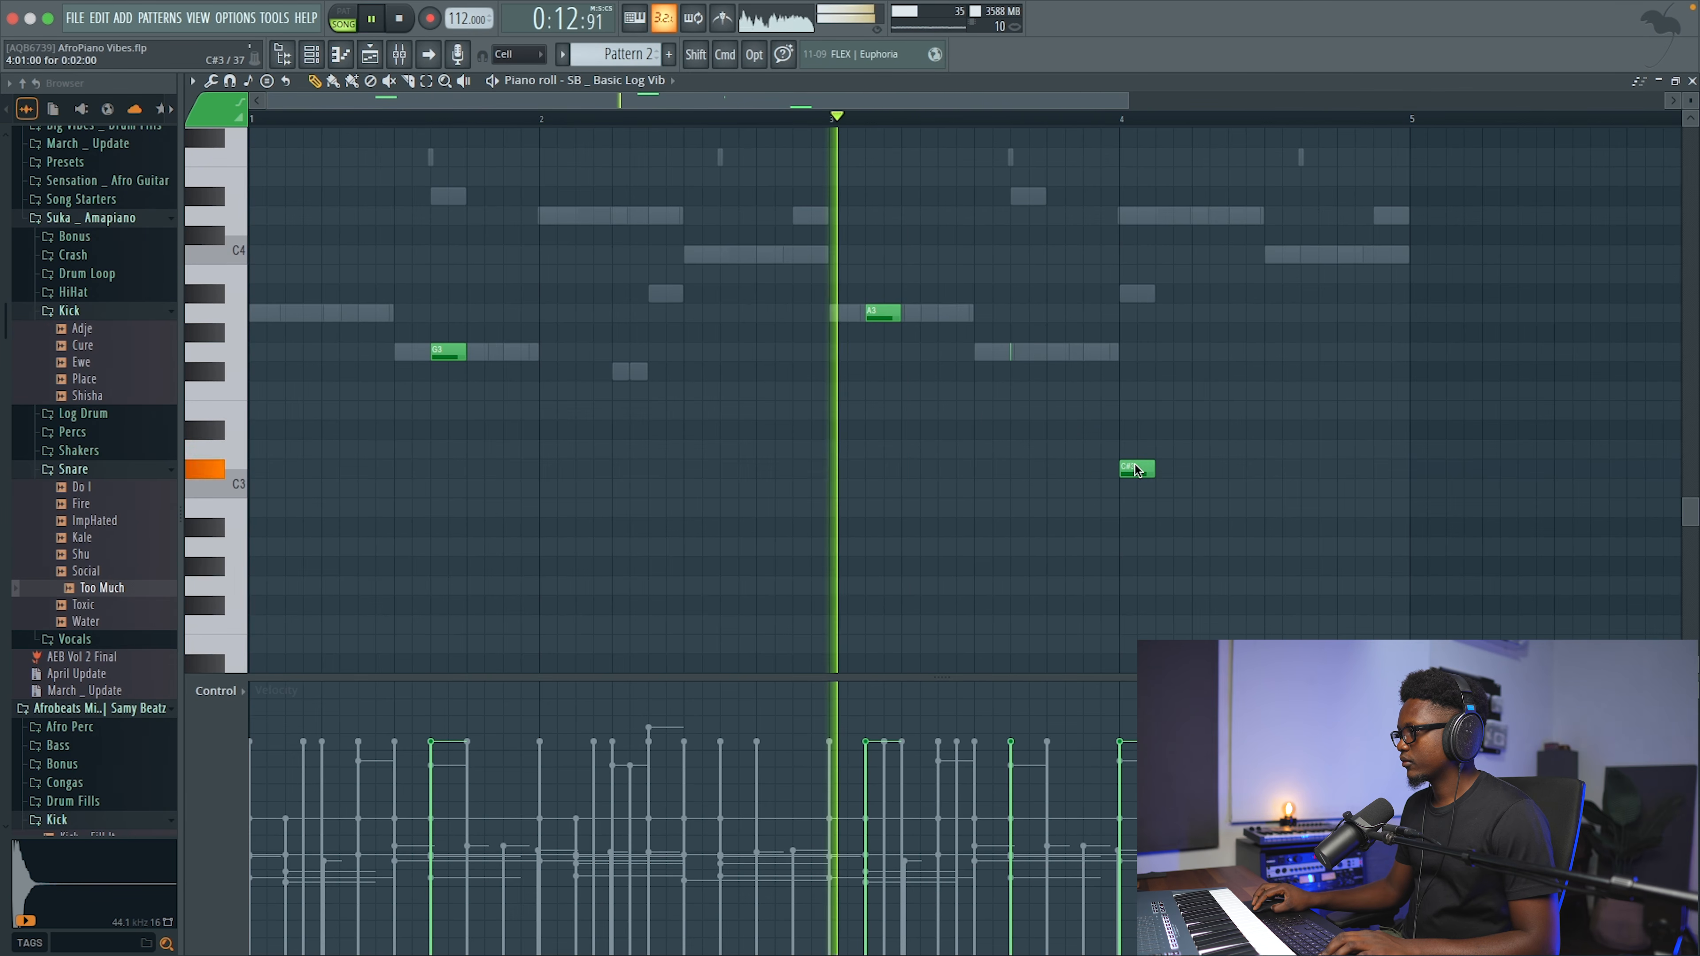
pyautogui.moveTo(1154, 469); pyautogui.dragTo(1134, 473)
pyautogui.press('space')
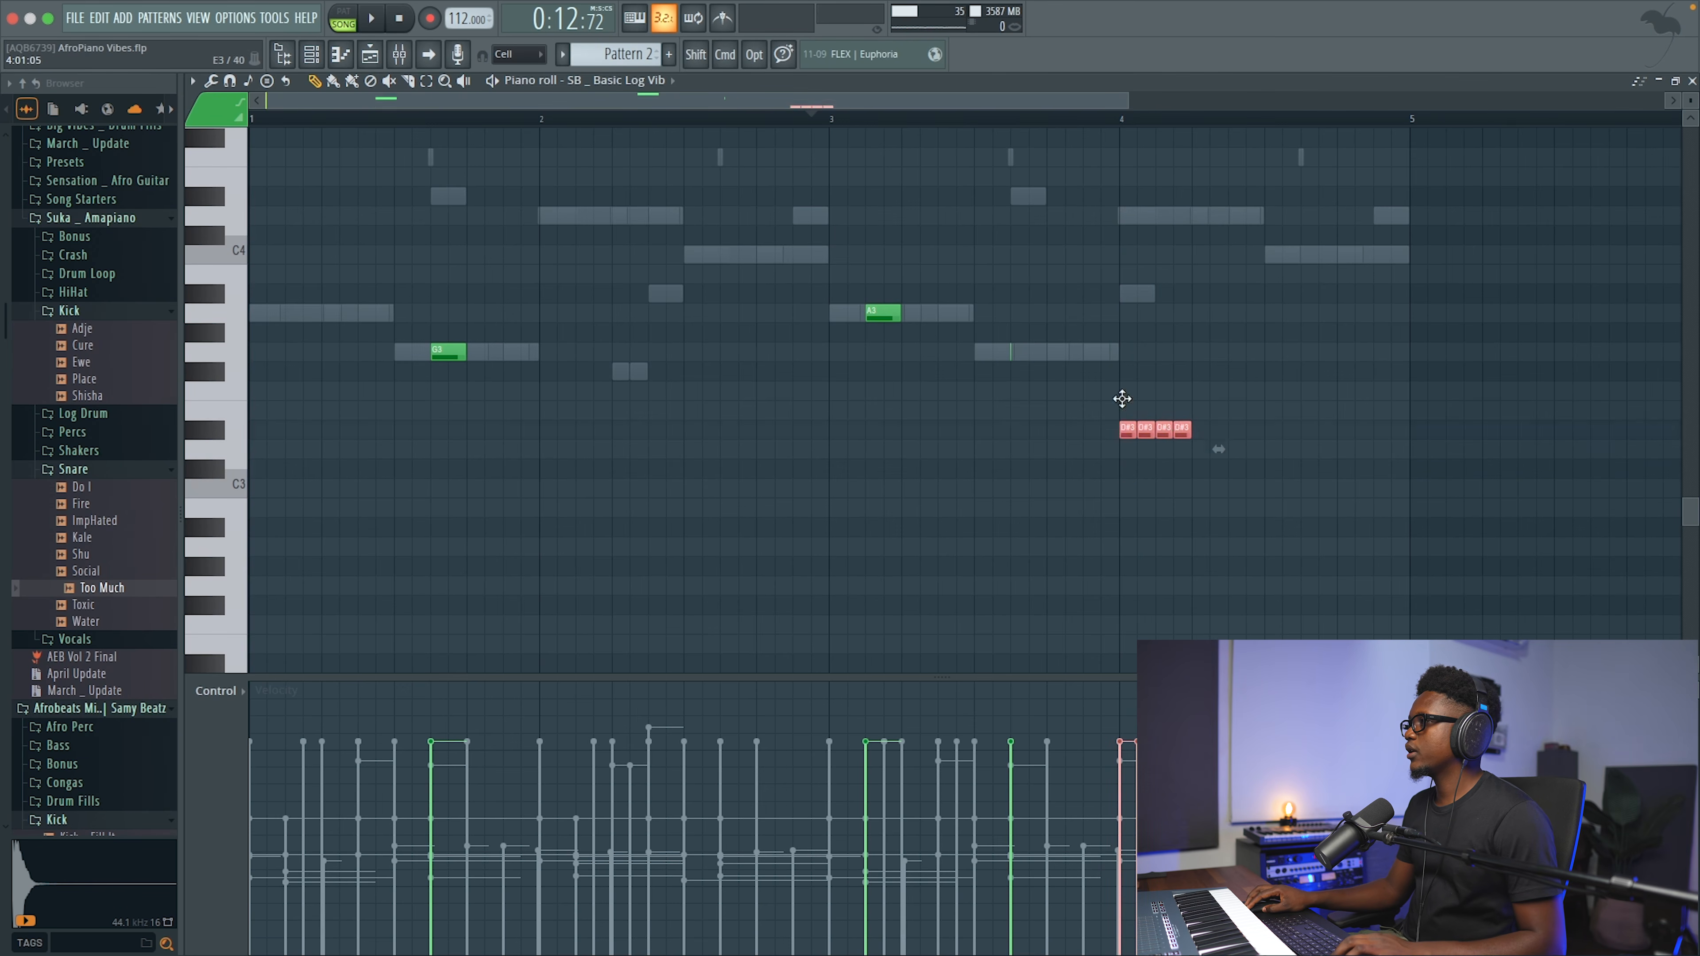
# Step: Set the four bar 4 log drum notes to D3, add a very short D4 note on step 5 and play it back
pyautogui.press('space')
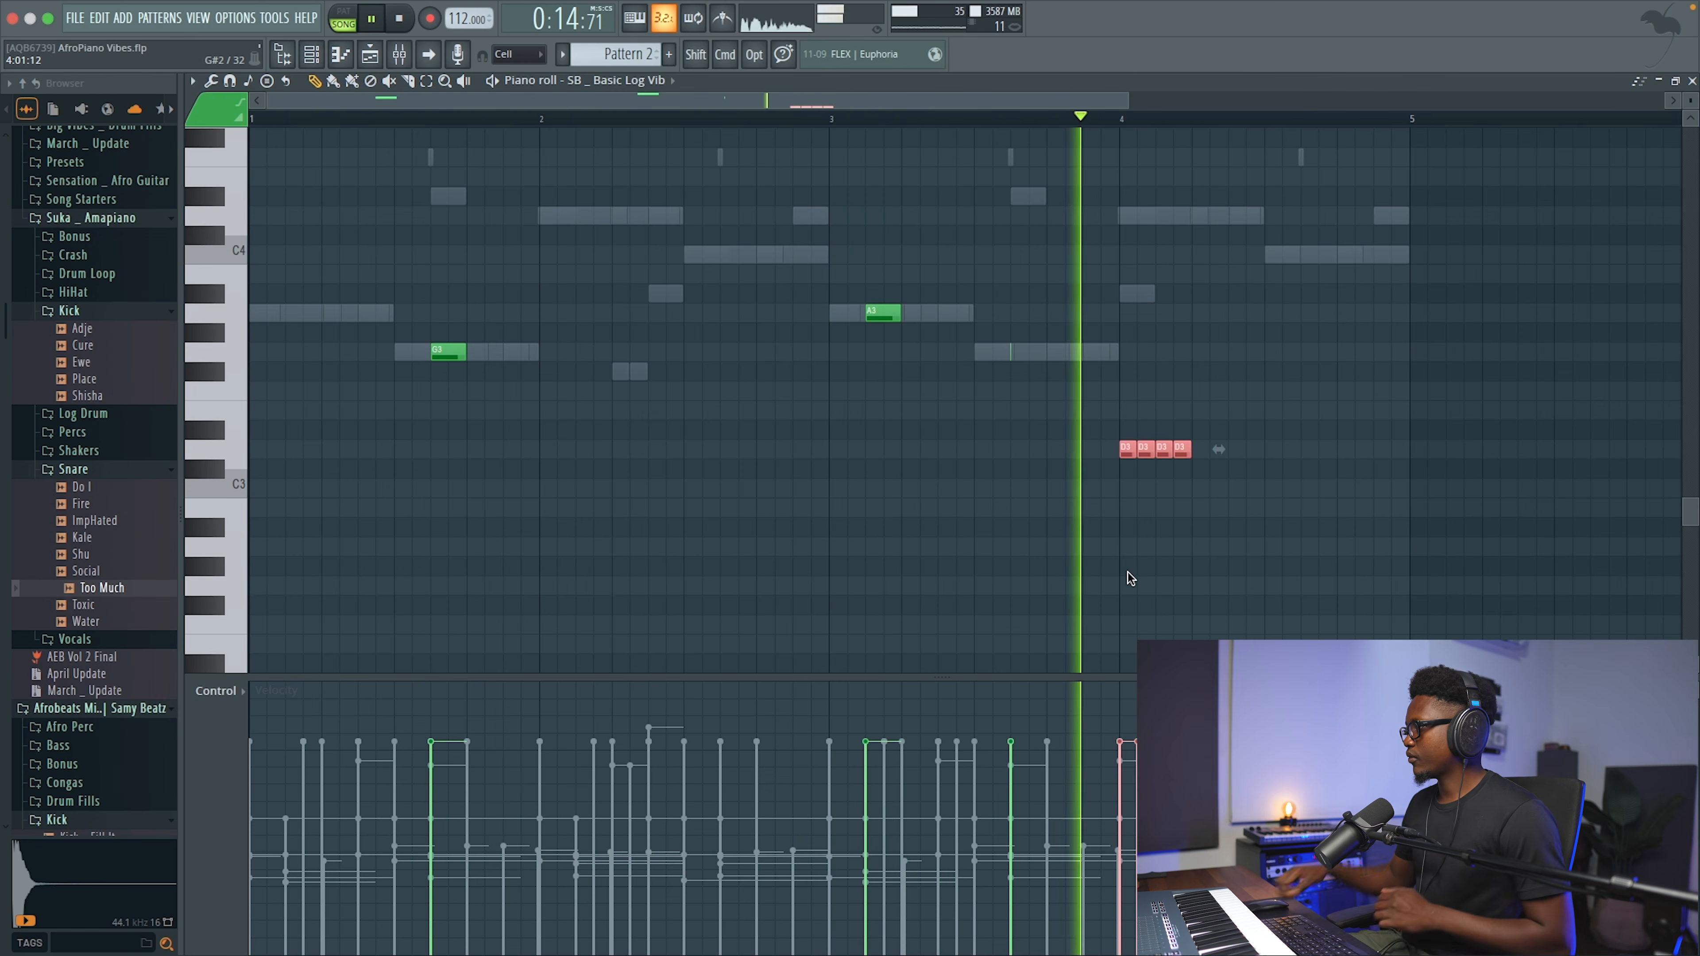
pyautogui.press('space')
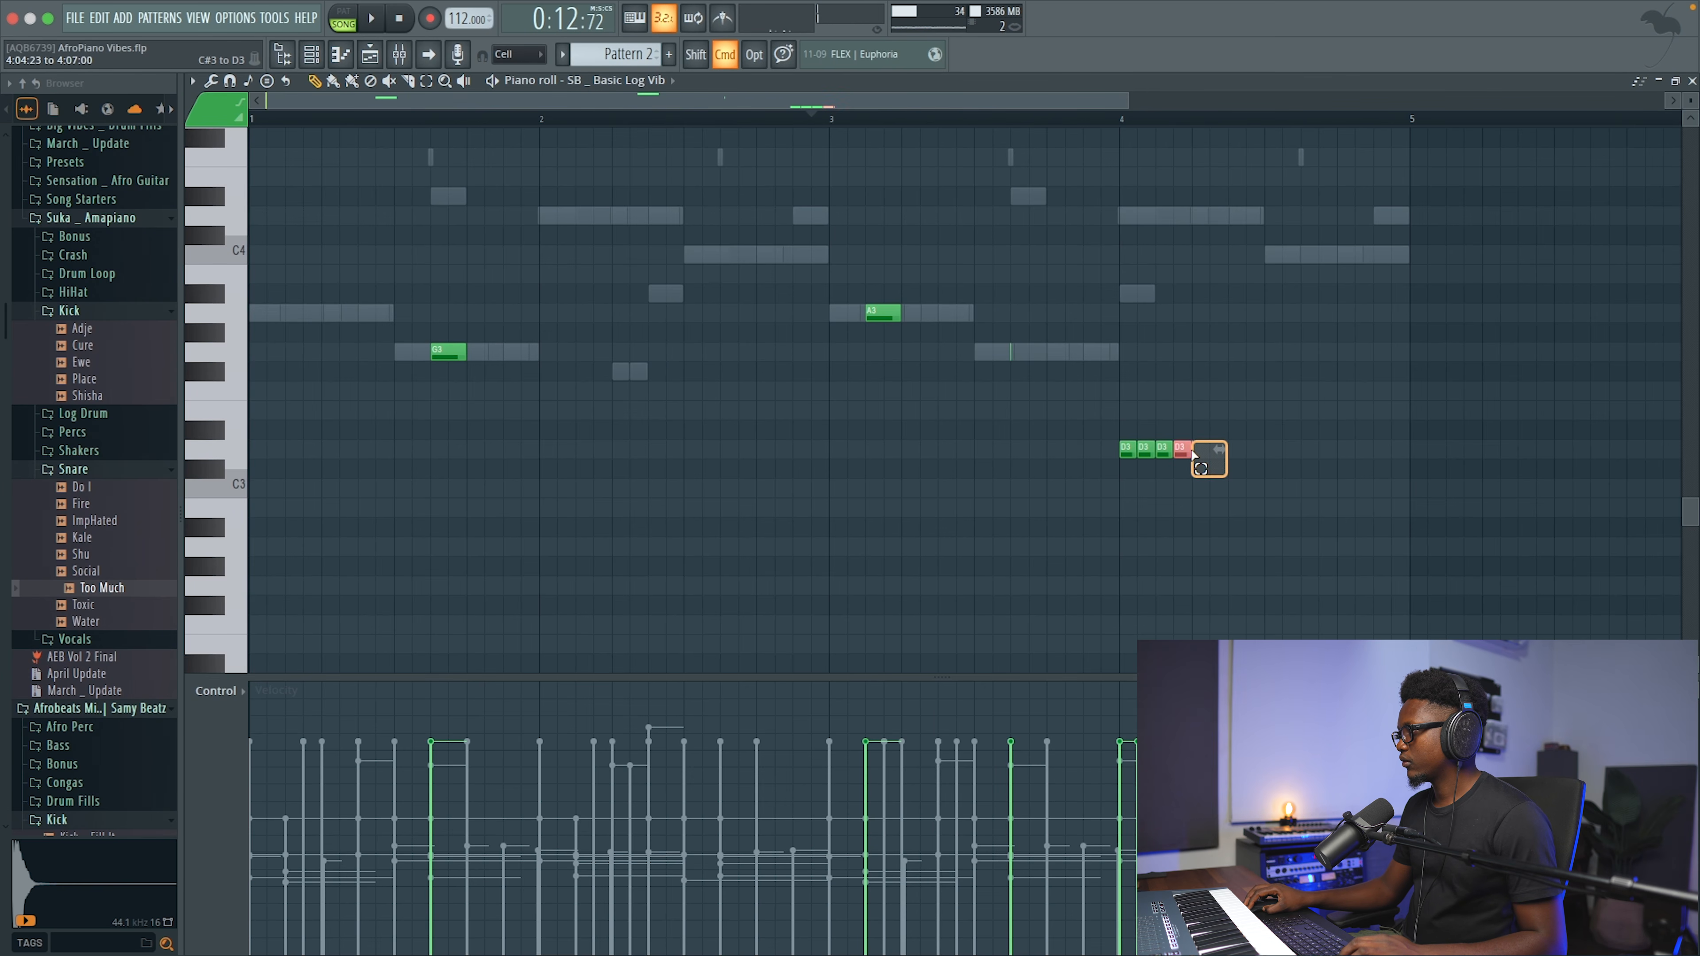
pyautogui.press('space')
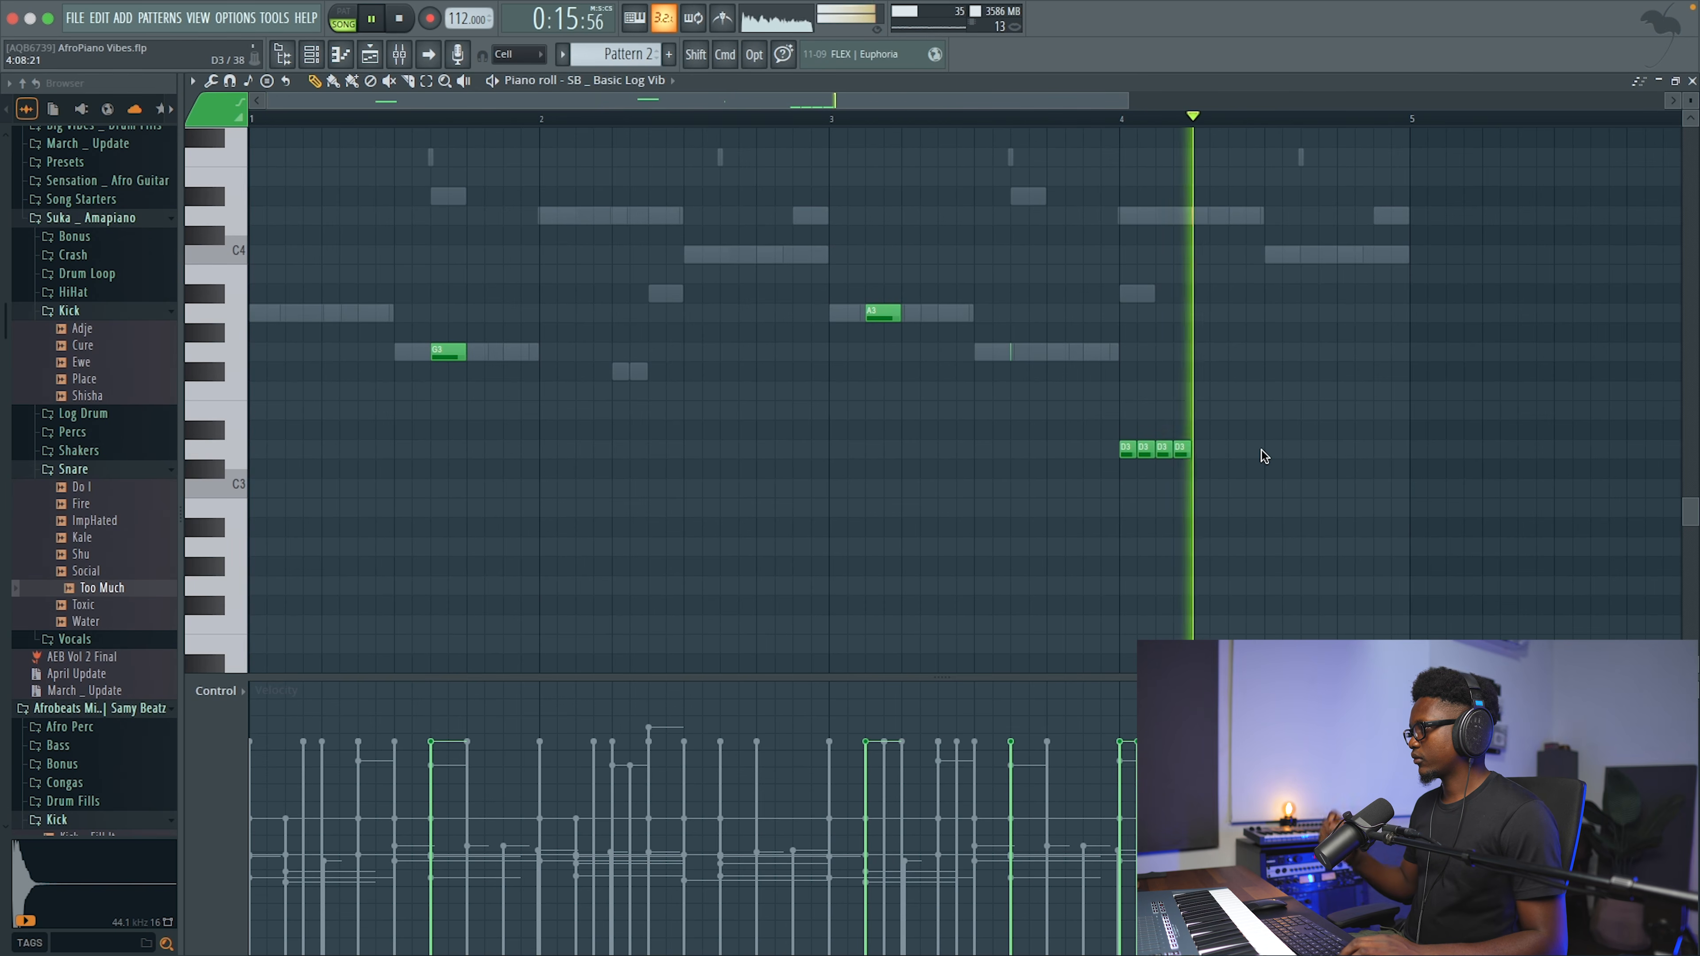
pyautogui.press('space')
pyautogui.press('space')
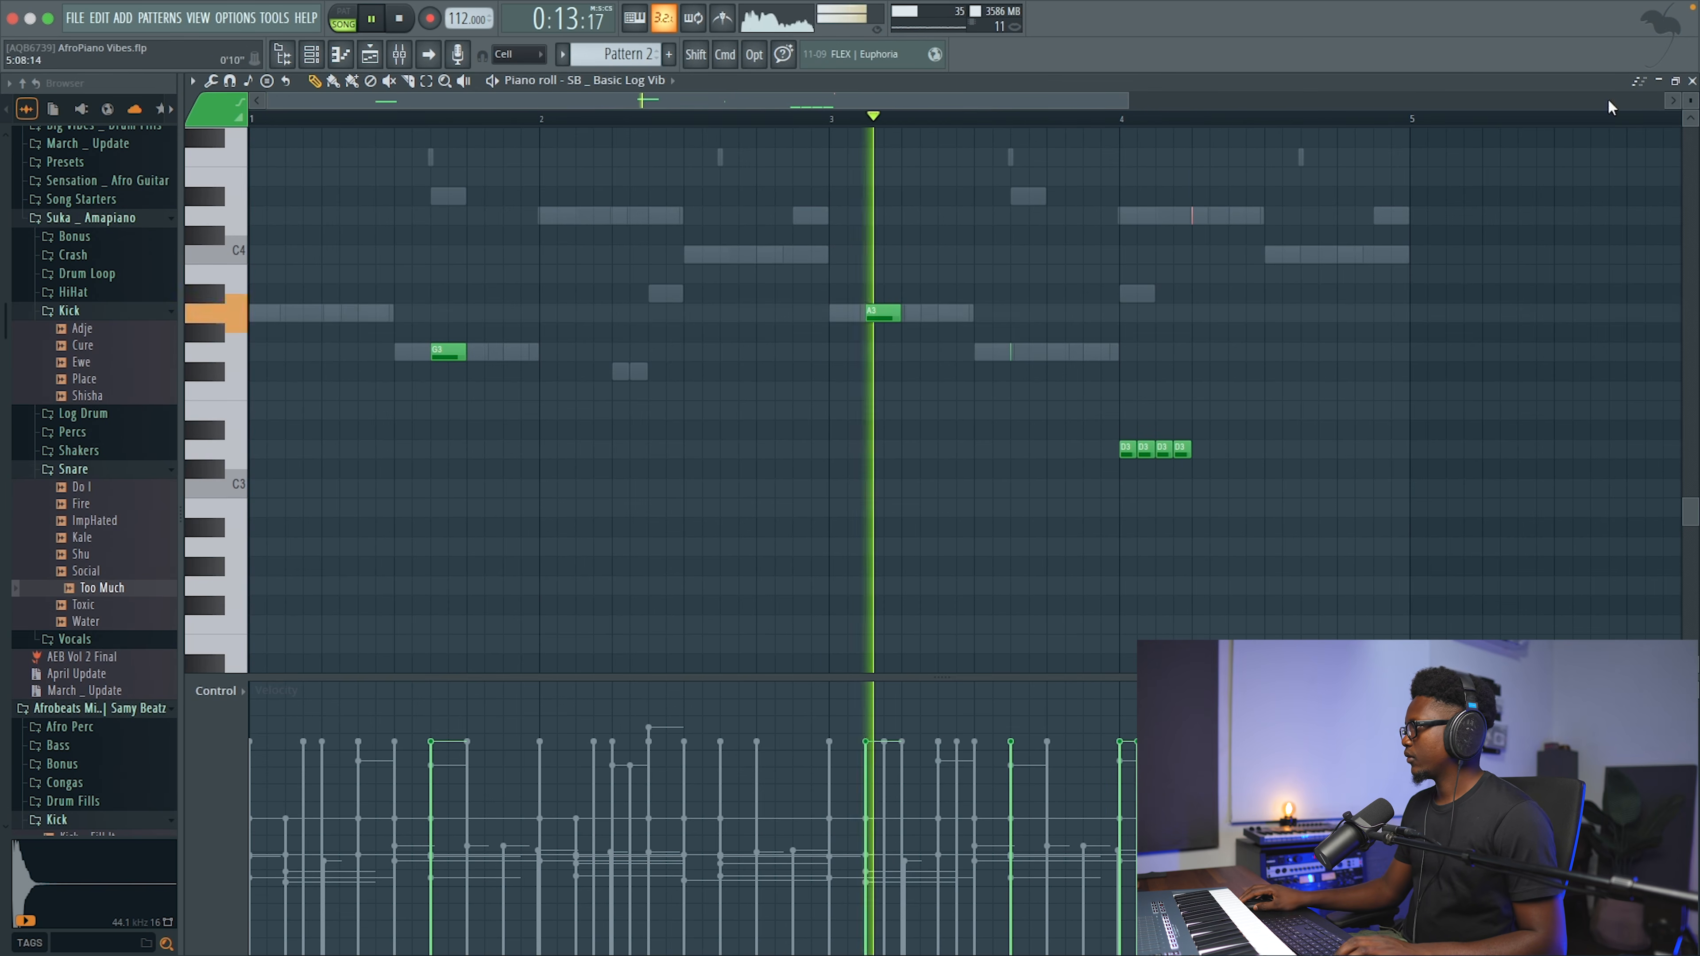
# Step: Clone the SB _ Basic Log Vib channel and load the Samy Beatz _ Log Vibe preset in the clone
pyautogui.click(1692, 81)
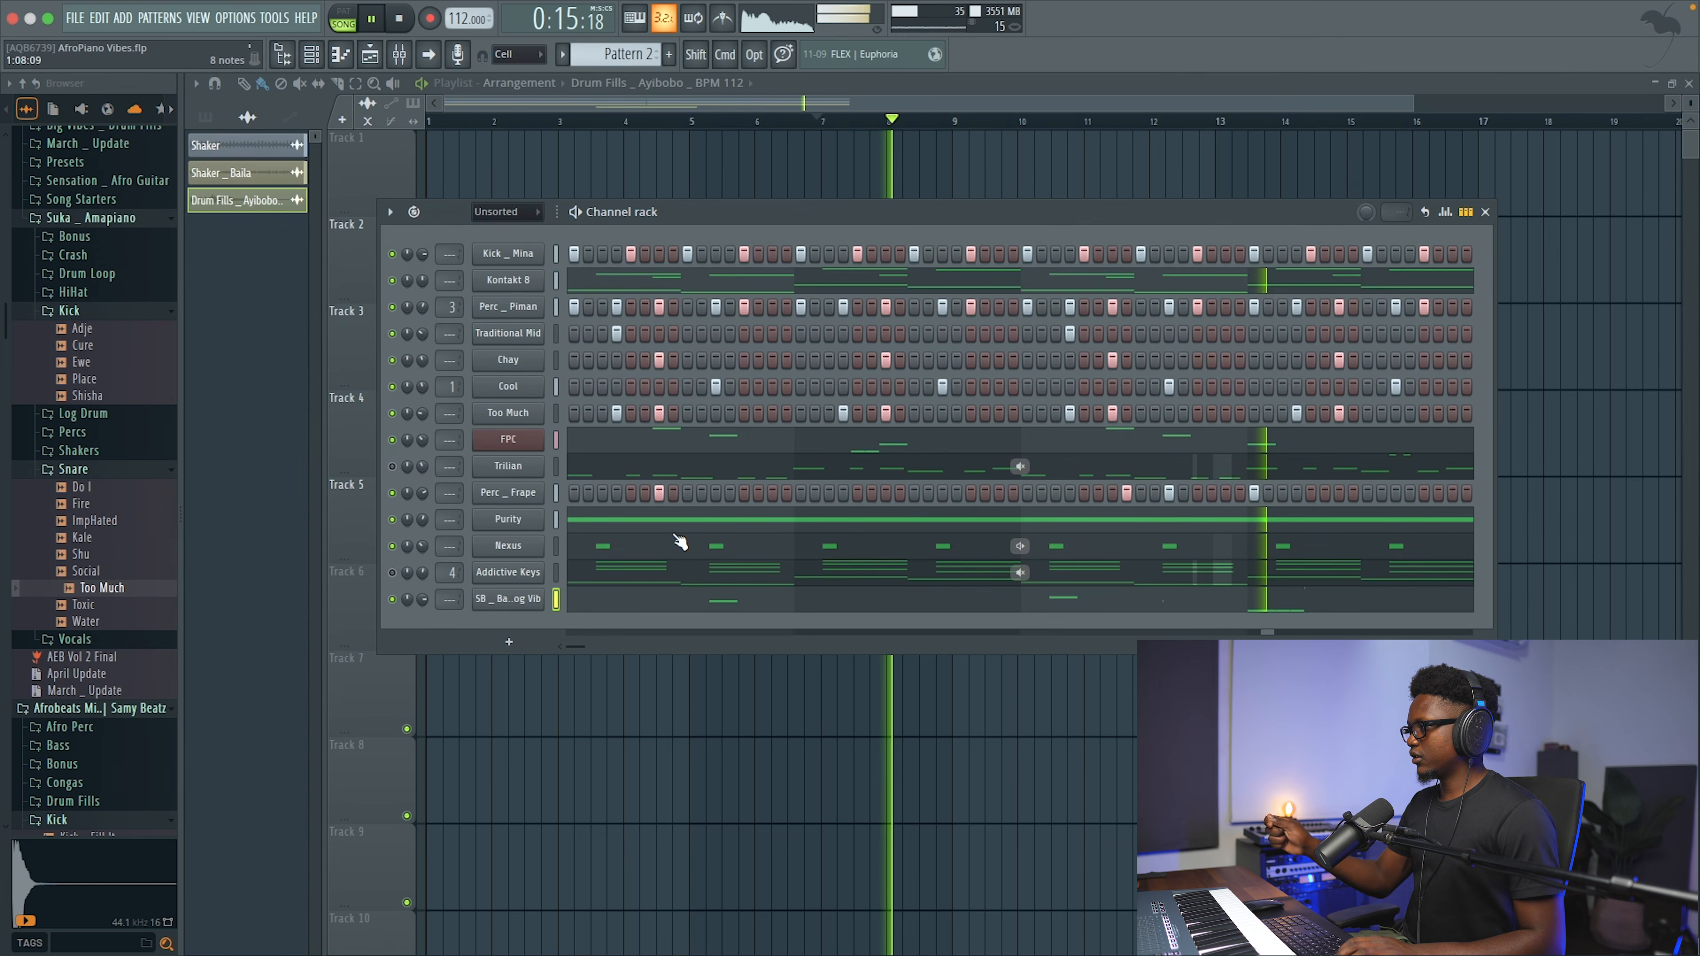
pyautogui.rightClick(513, 600)
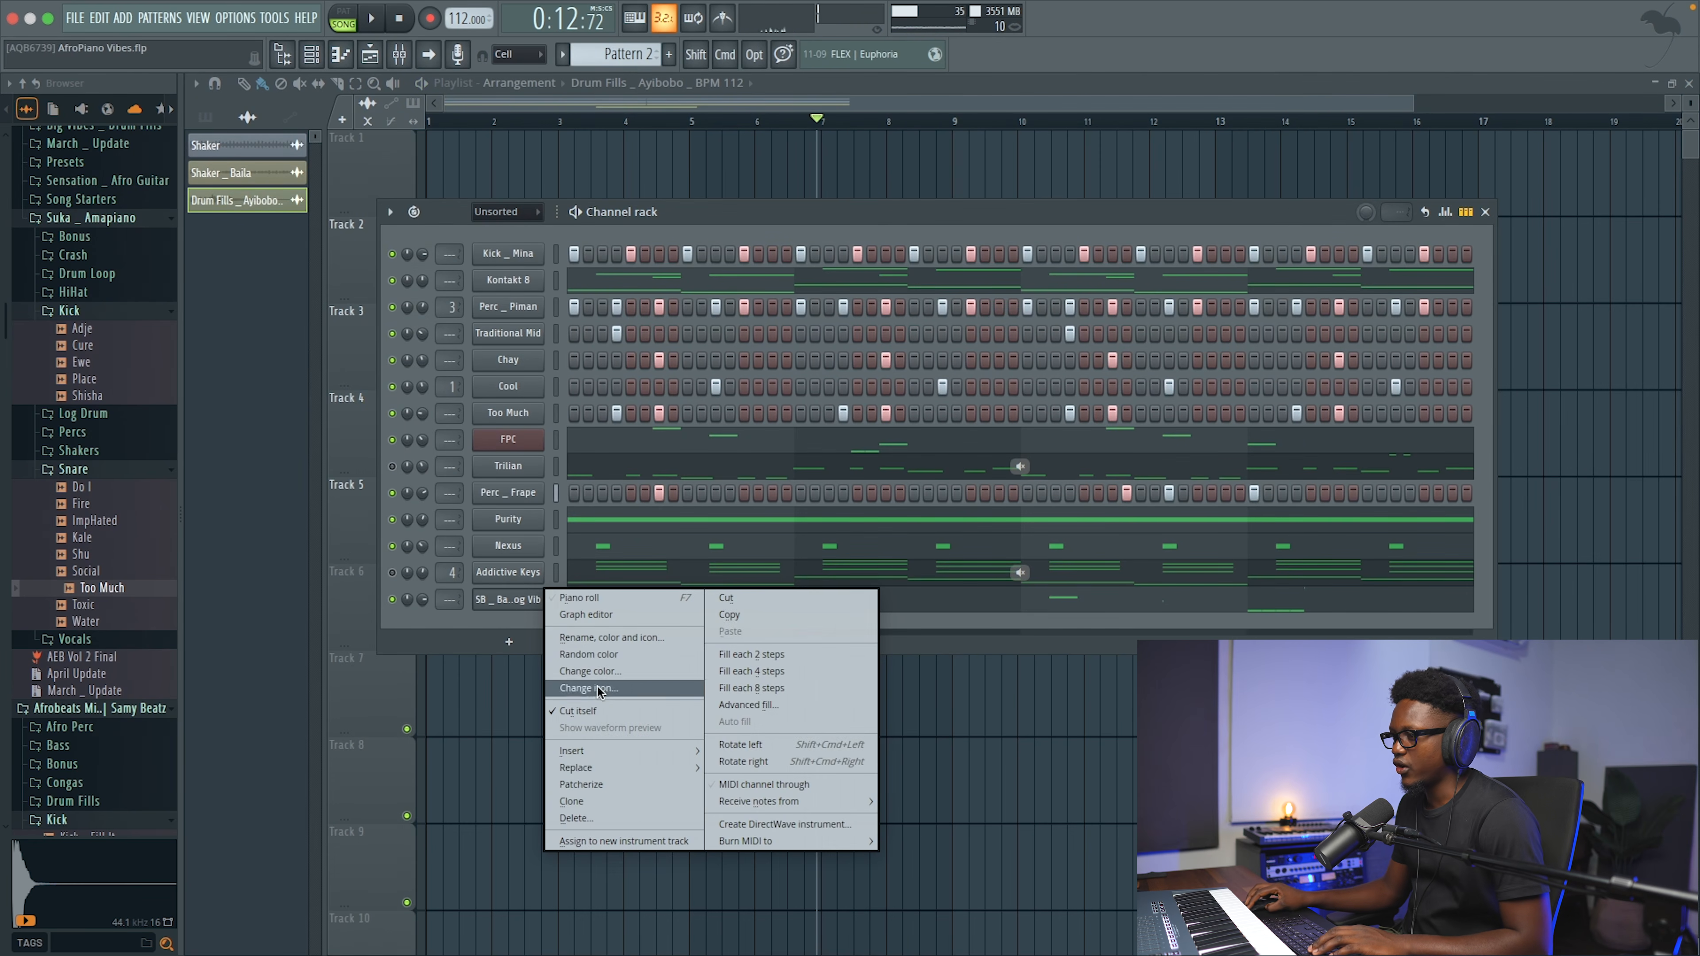
pyautogui.click(594, 801)
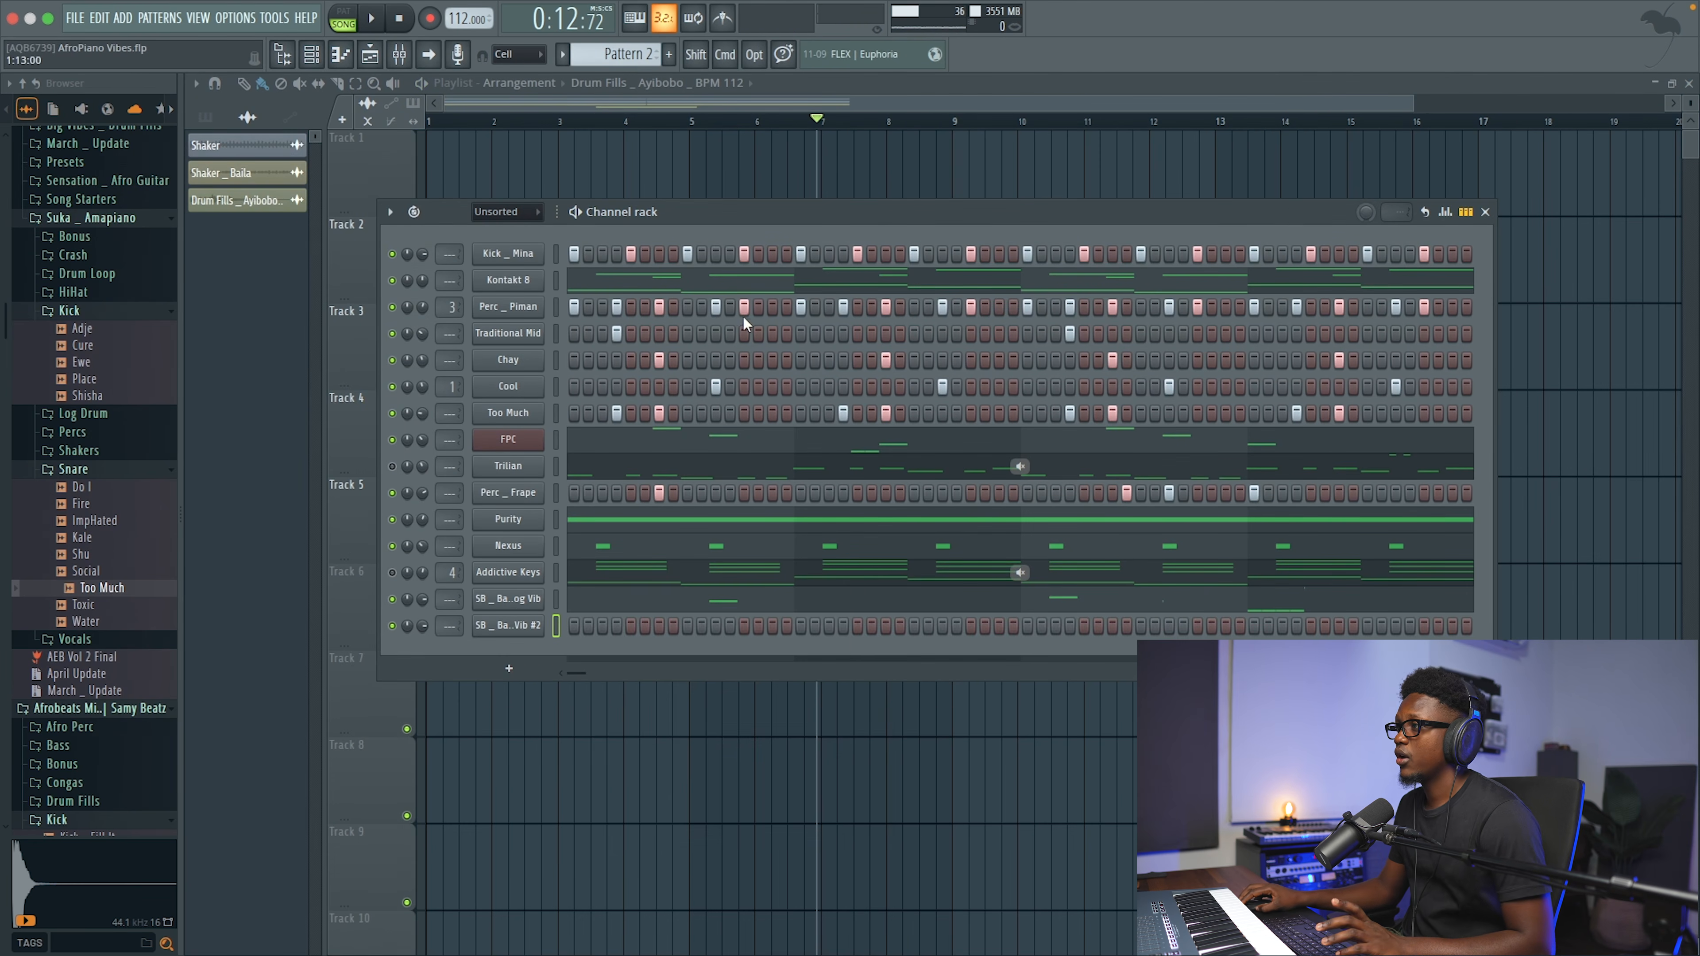
pyautogui.click(541, 628)
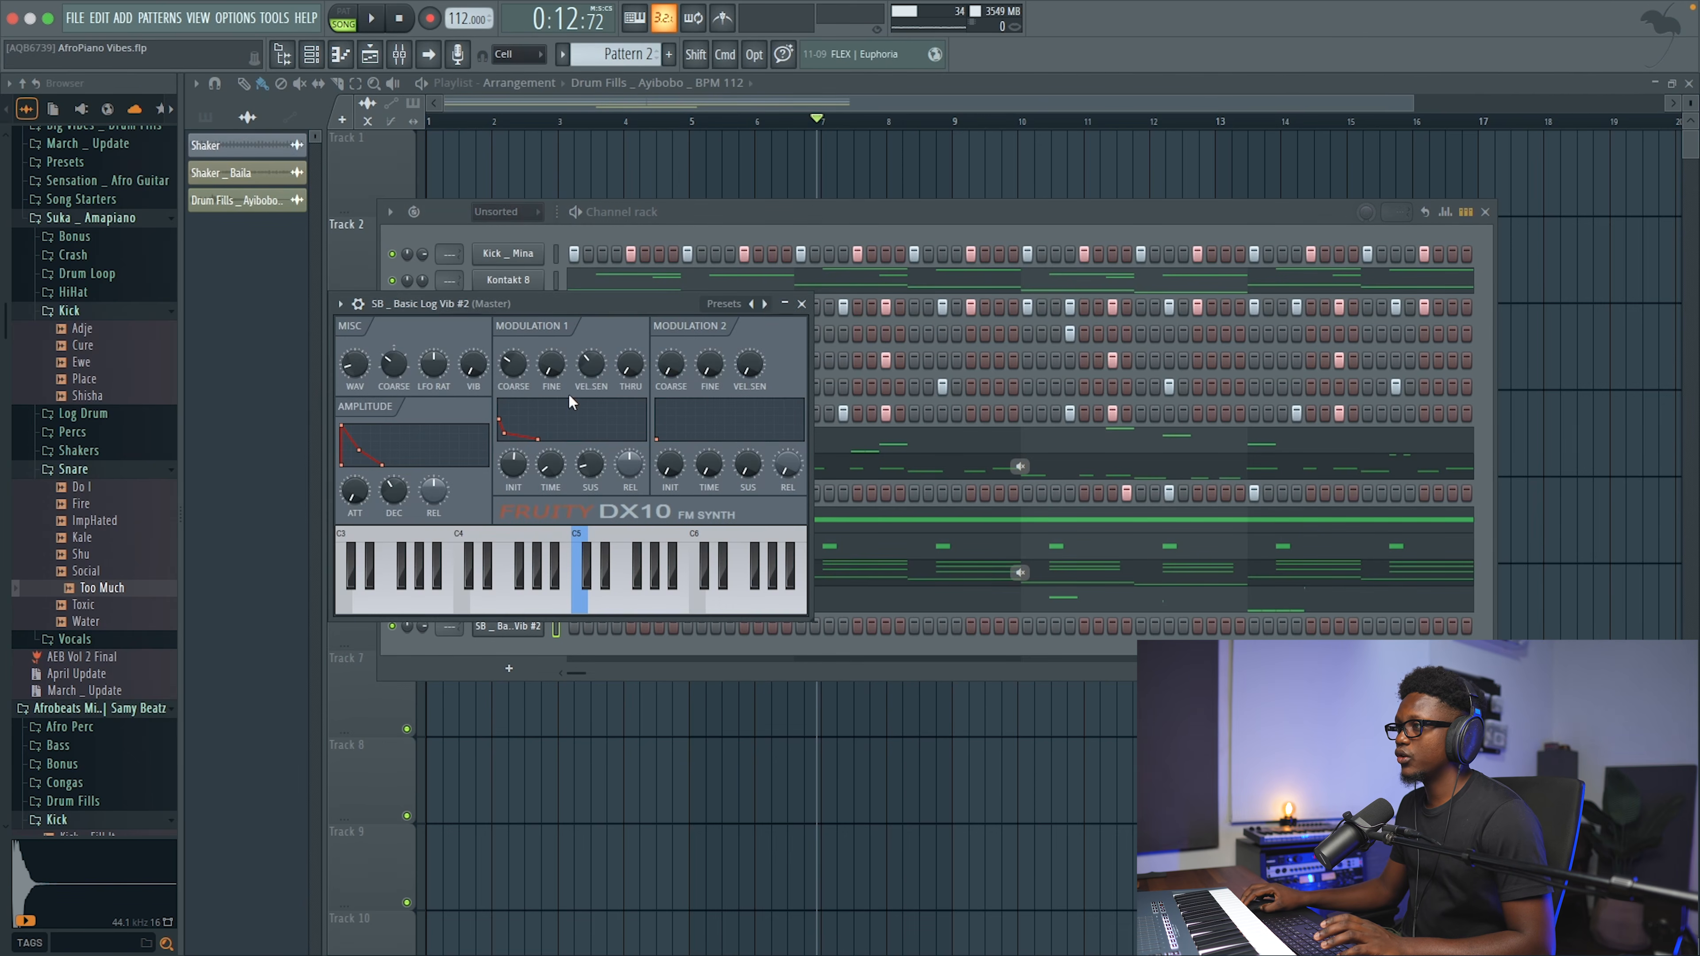
pyautogui.click(765, 303)
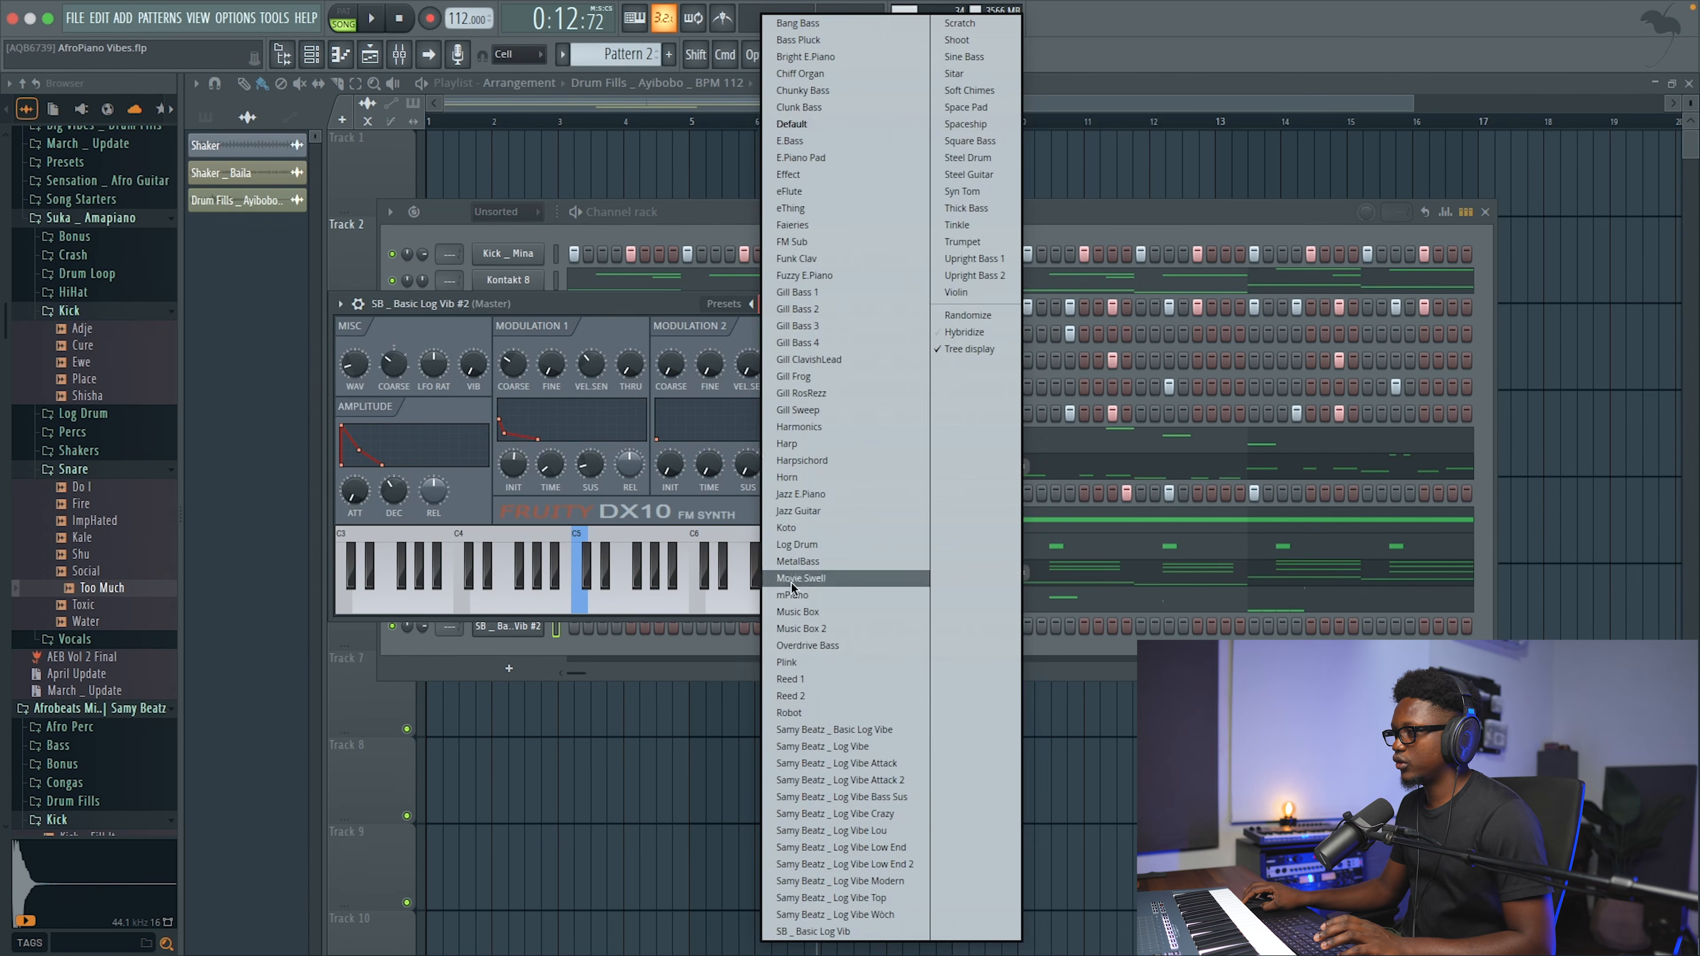
pyautogui.click(884, 747)
pyautogui.click(802, 304)
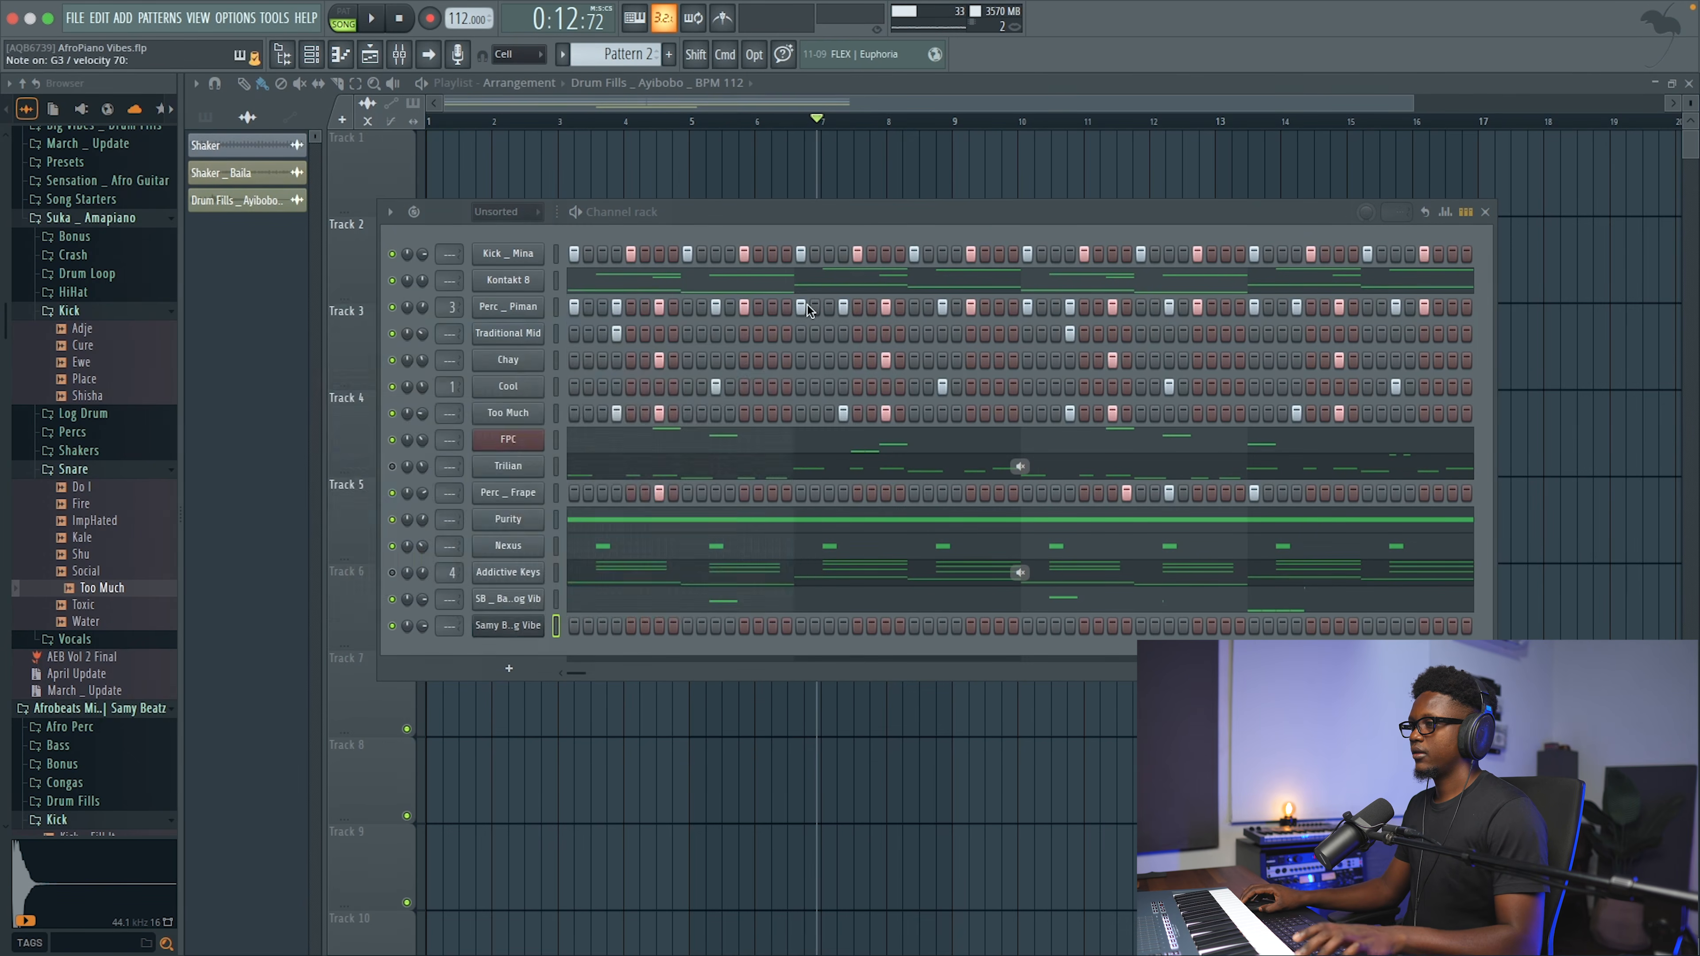
# Step: Open the Samy Beatz _ Log Vibe notes, place a D4 note about six steps long at step 7 of bar 4 and play it
pyautogui.rightClick(536, 641)
pyautogui.click(566, 625)
pyautogui.scroll(2, 1171, 582)
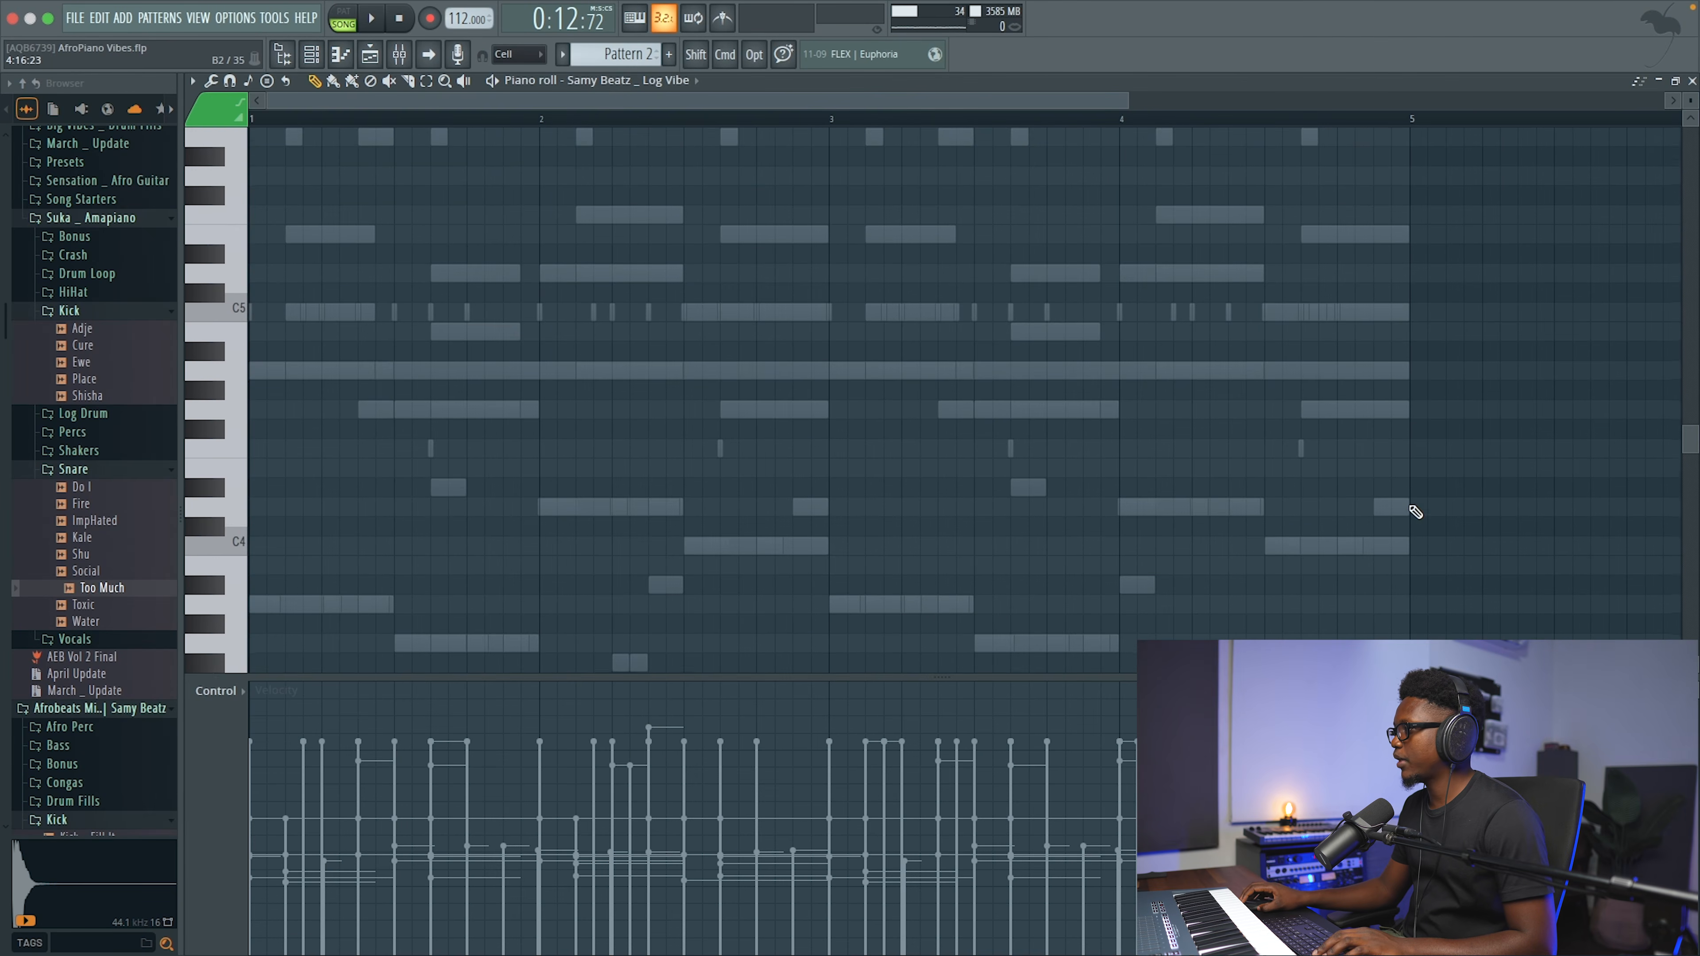
pyautogui.press('space')
pyautogui.scroll(-3, 1250, 560)
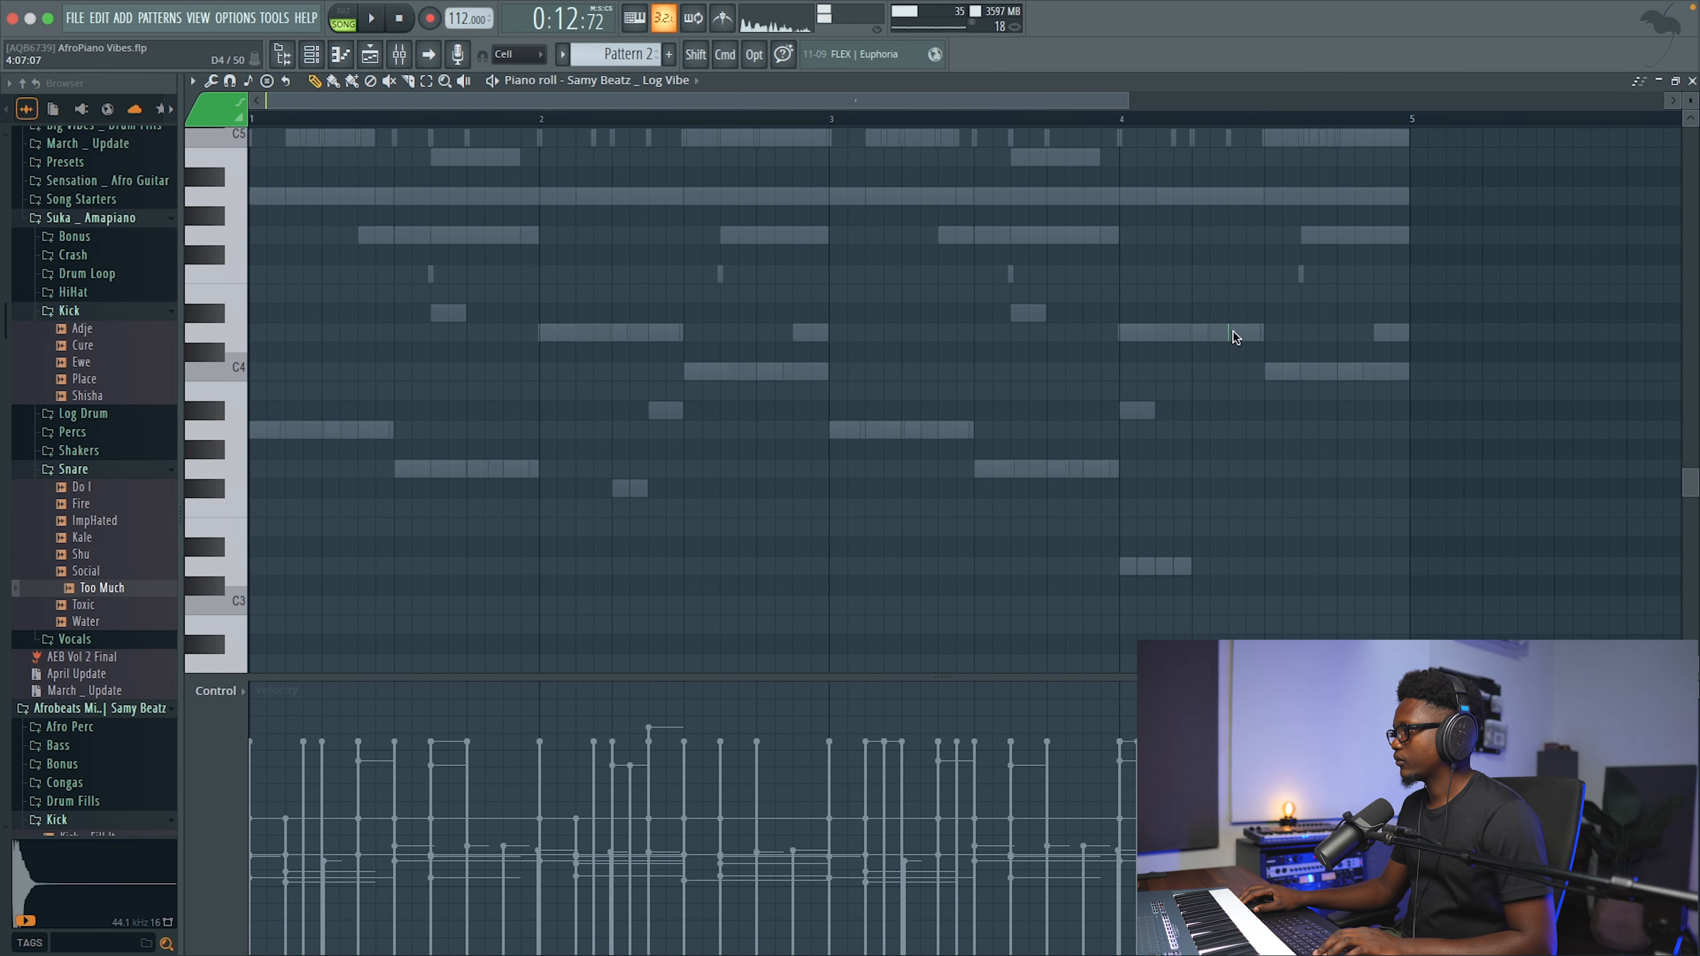
pyautogui.moveTo(1313, 335); pyautogui.dragTo(1339, 337)
pyautogui.press('space')
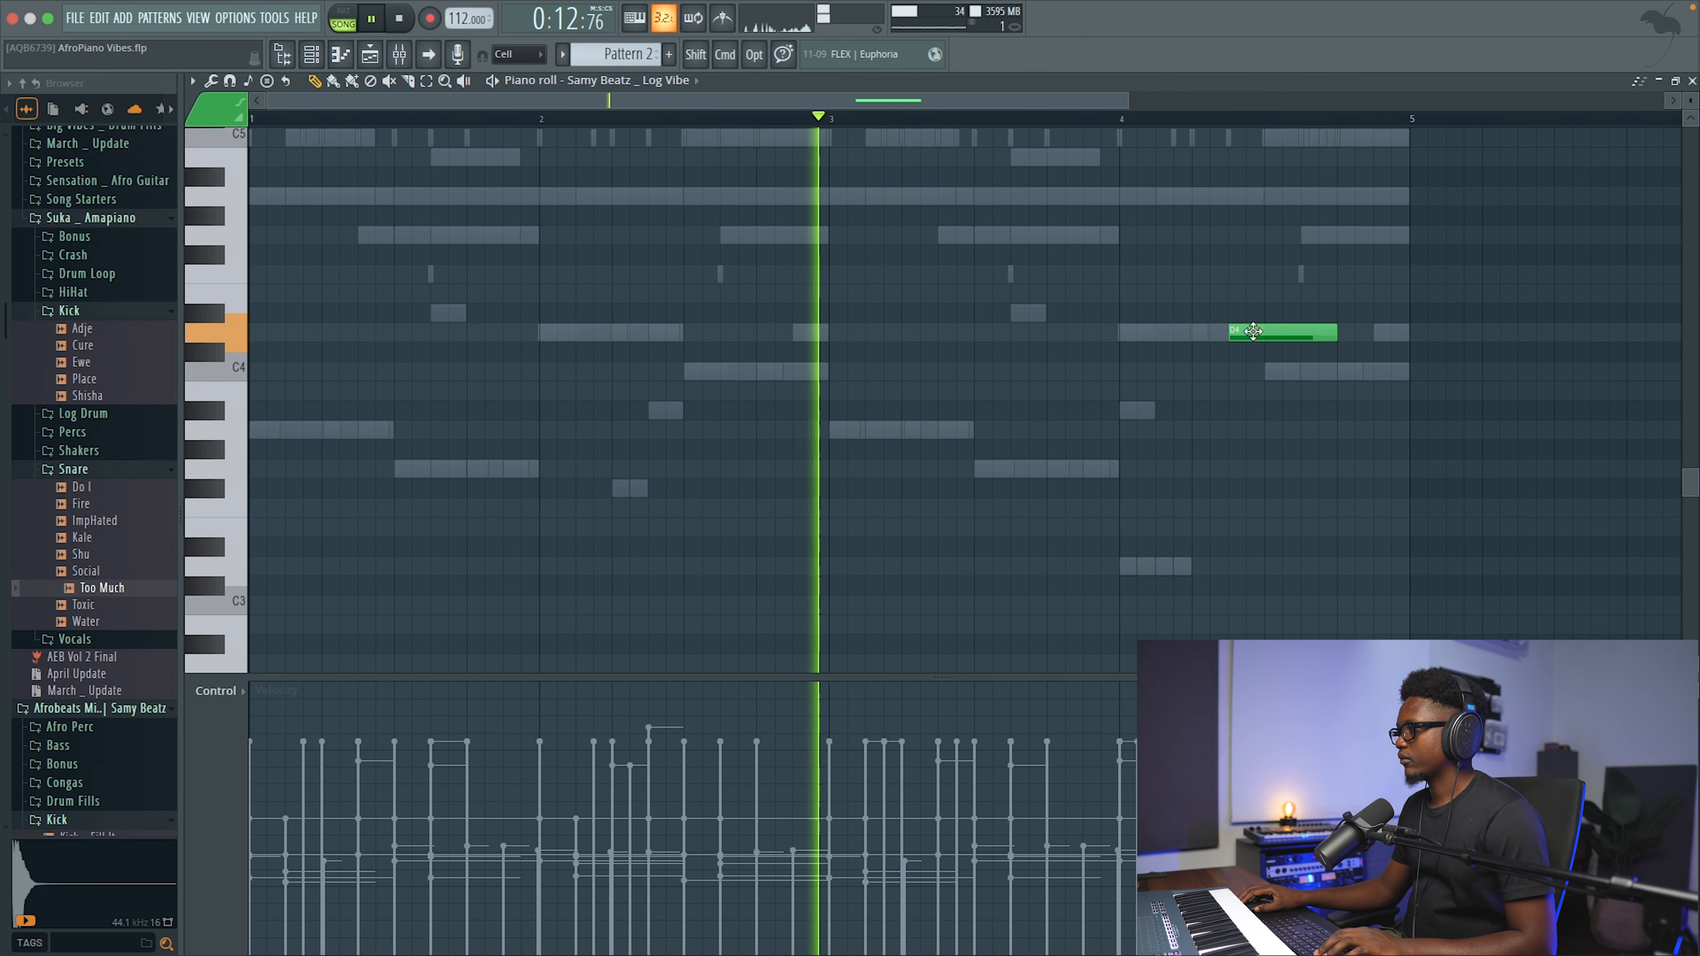
# Step: Shorten the bar 4 D4 Log Vibe note to about three steps and audition it together with the SB _ Basic Log Vib notes
pyautogui.press('super+a')
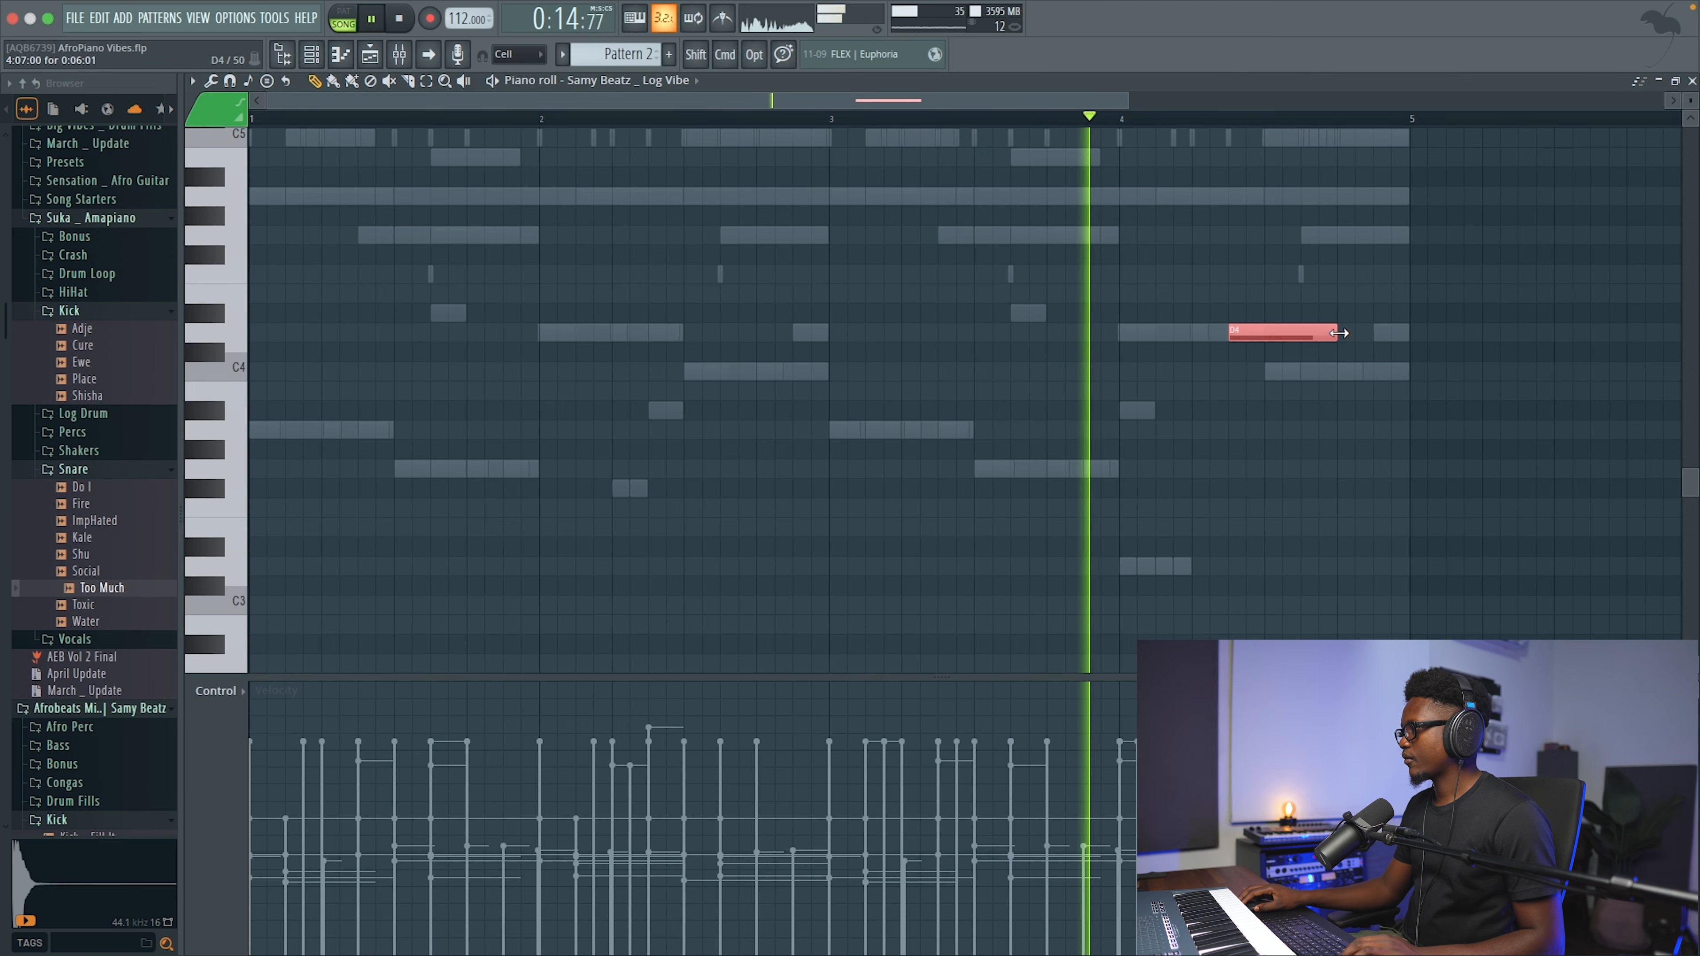
pyautogui.moveTo(1339, 333); pyautogui.dragTo(1282, 335)
pyautogui.press('space')
pyautogui.press('space')
pyautogui.press('space')
pyautogui.moveTo(1694, 99); pyautogui.dragTo(1697, 102)
pyautogui.click(1692, 79)
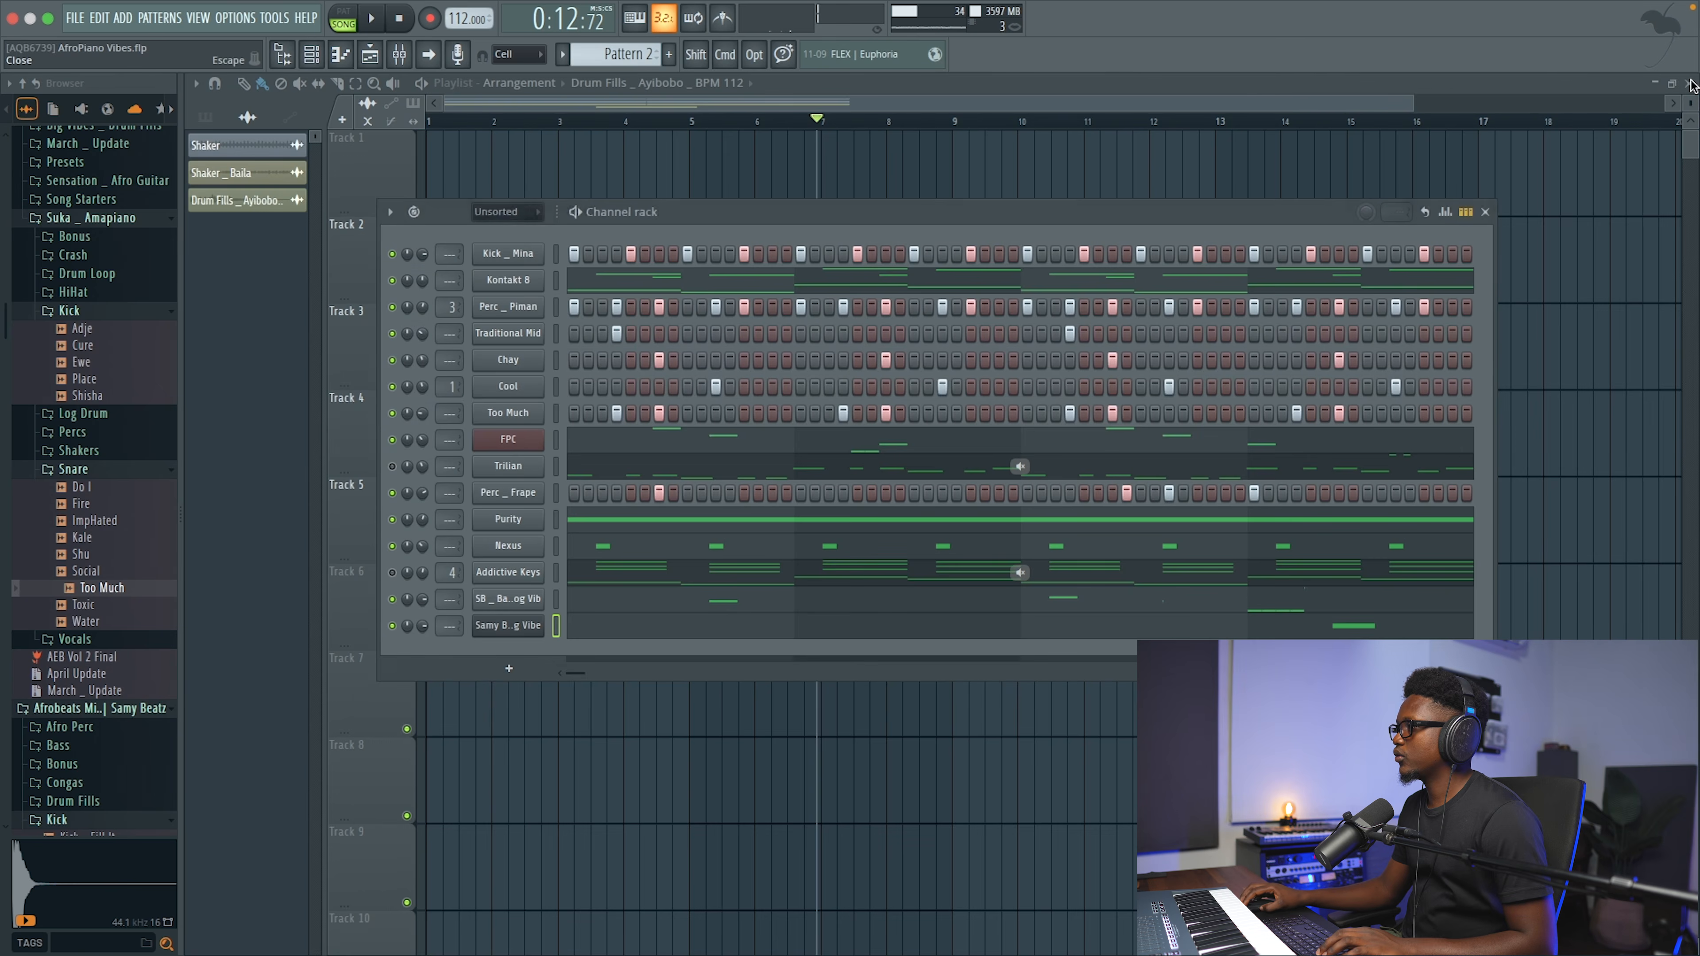
pyautogui.click(1327, 601)
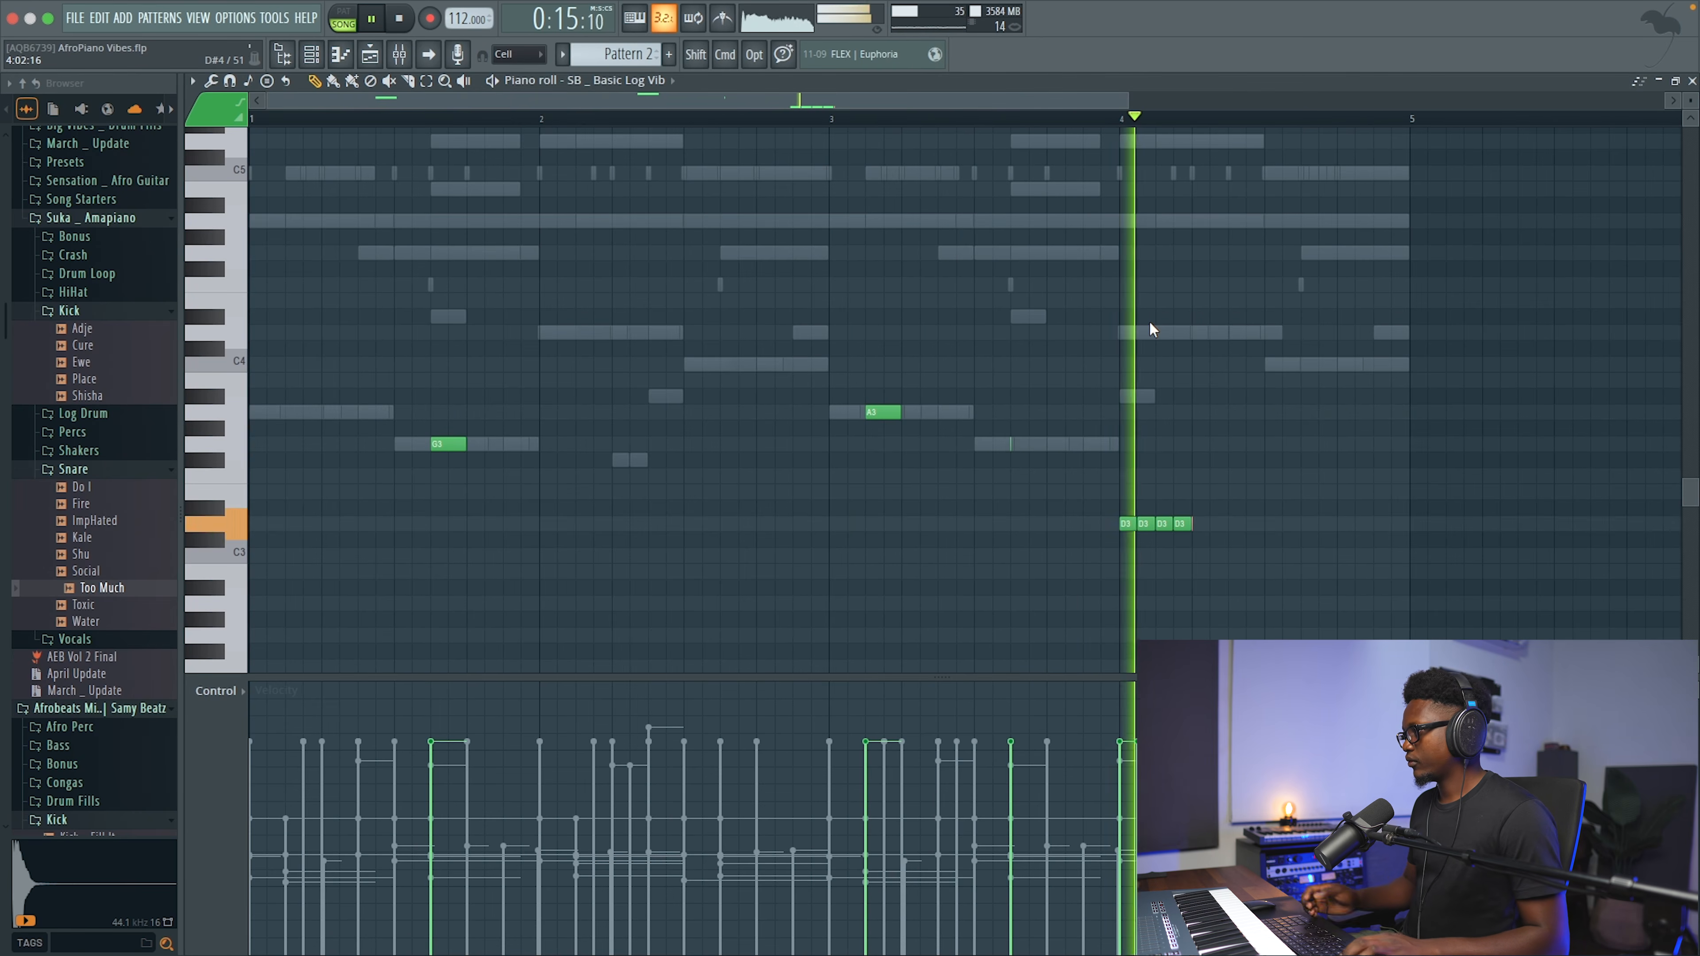
pyautogui.press('space')
pyautogui.press('Escape')
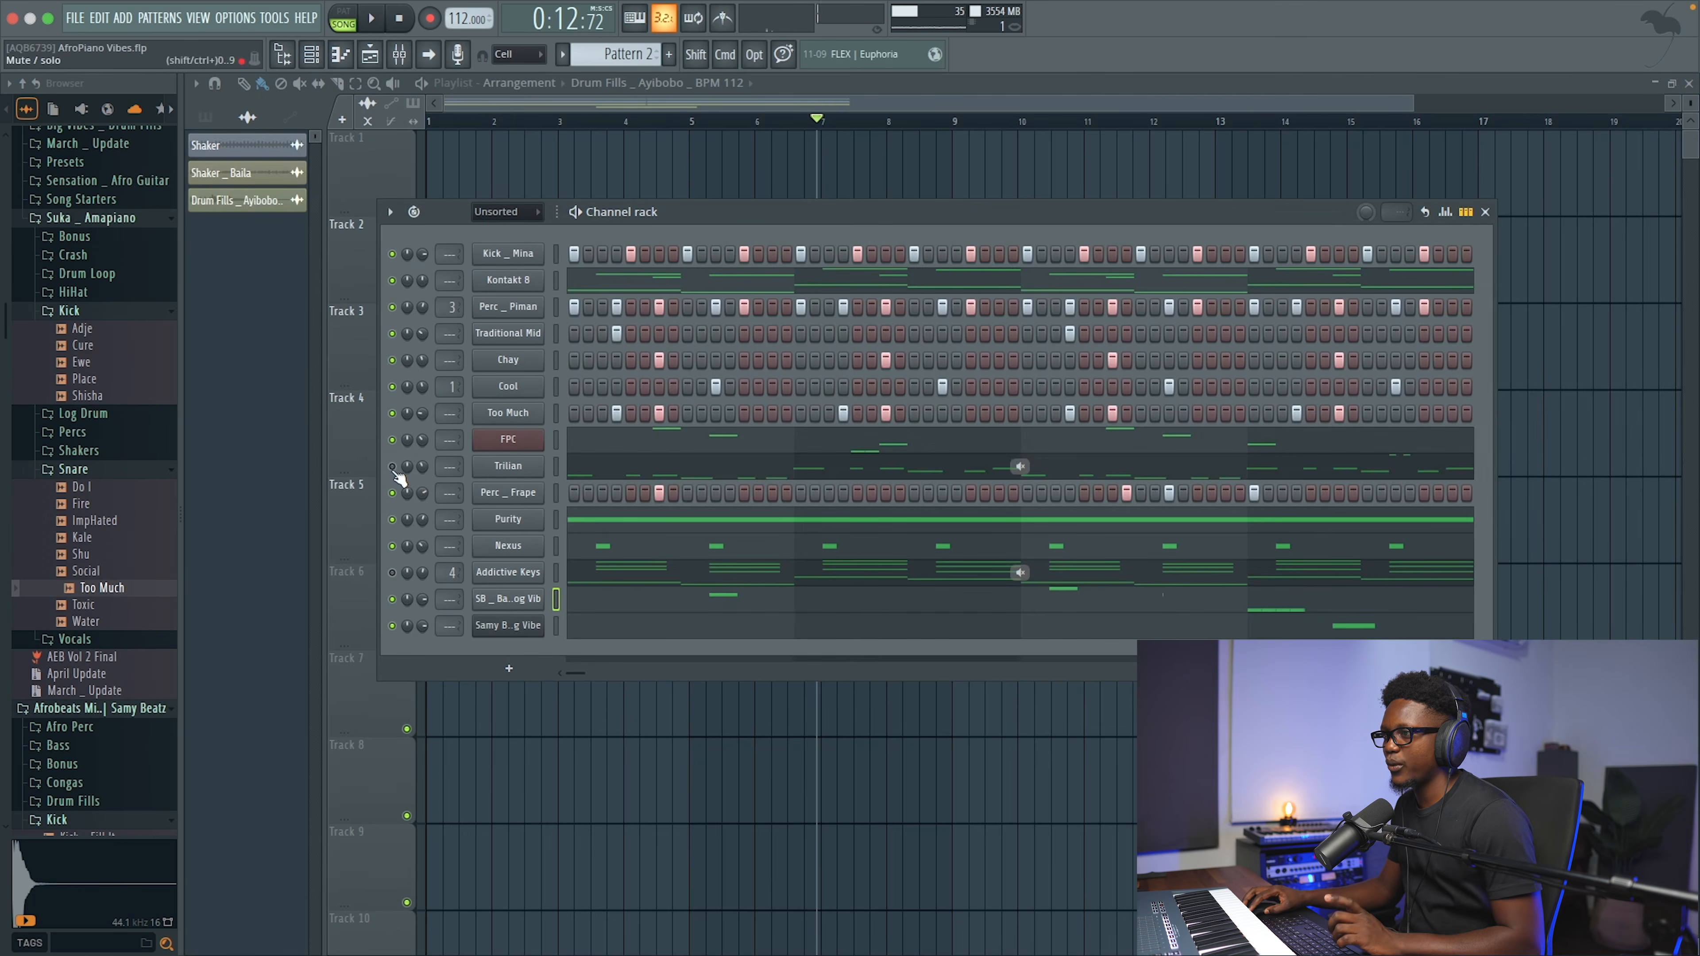
# Step: Open the Trilian bass notes for editing and play the pattern
pyautogui.click(662, 472)
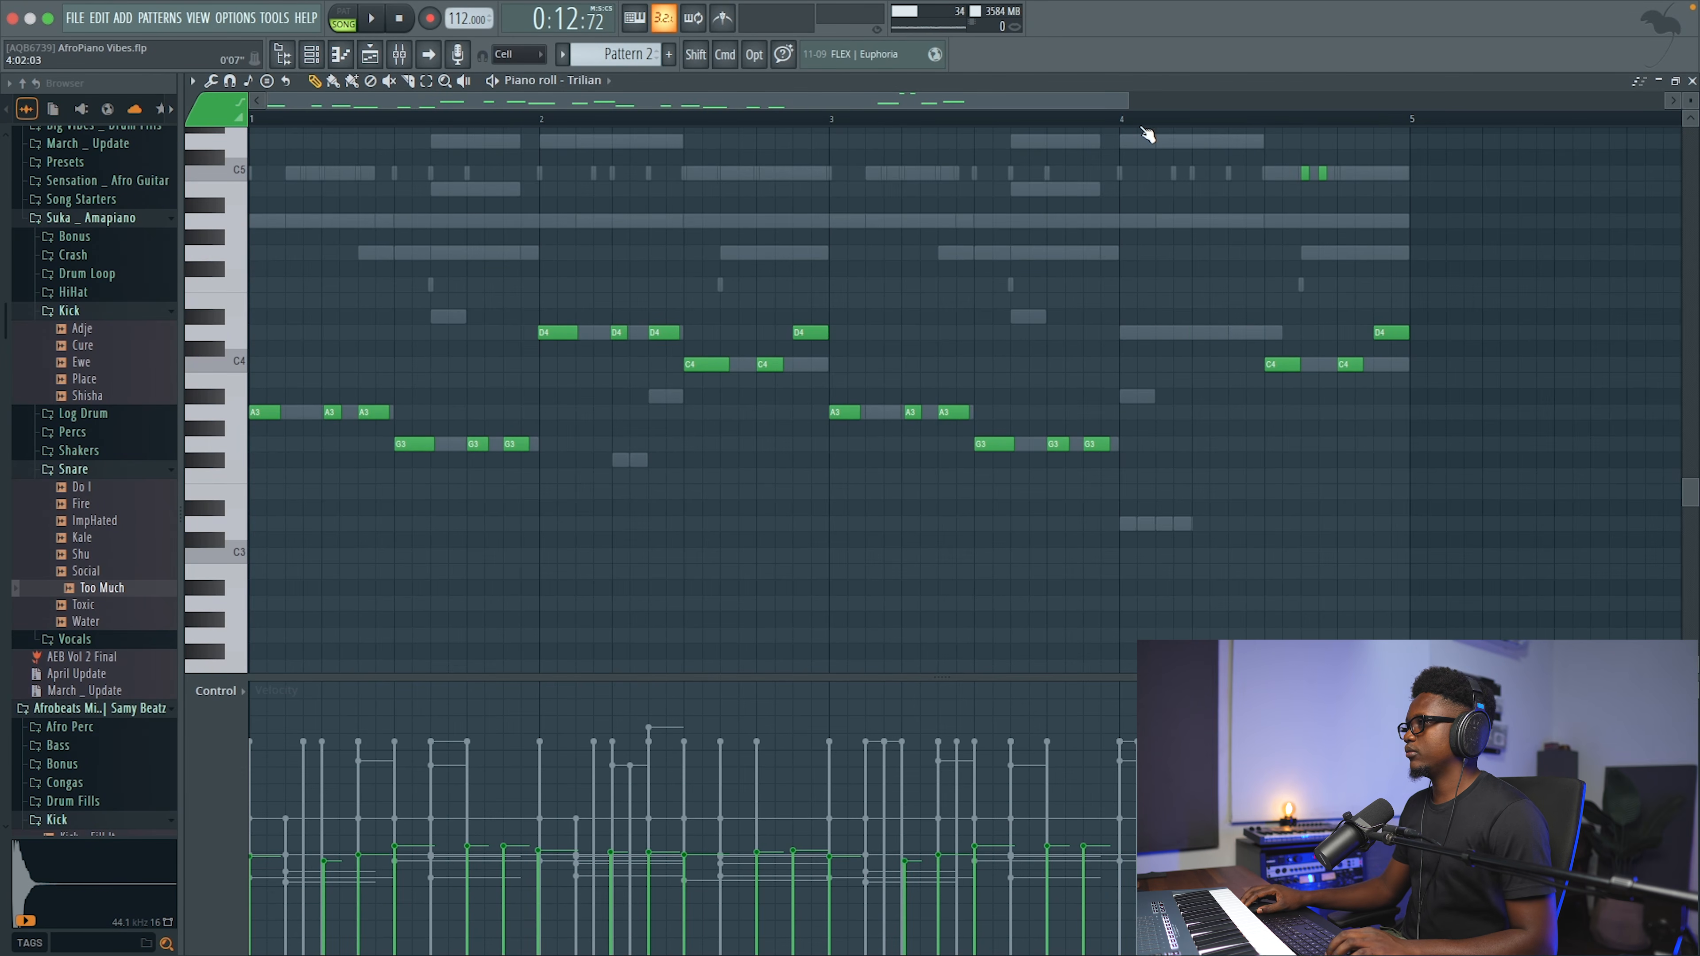
pyautogui.press('space')
pyautogui.press('space')
# Step: Try to delete the first C4 bass note in bar 4 of Trilian
pyautogui.rightClick(1282, 364)
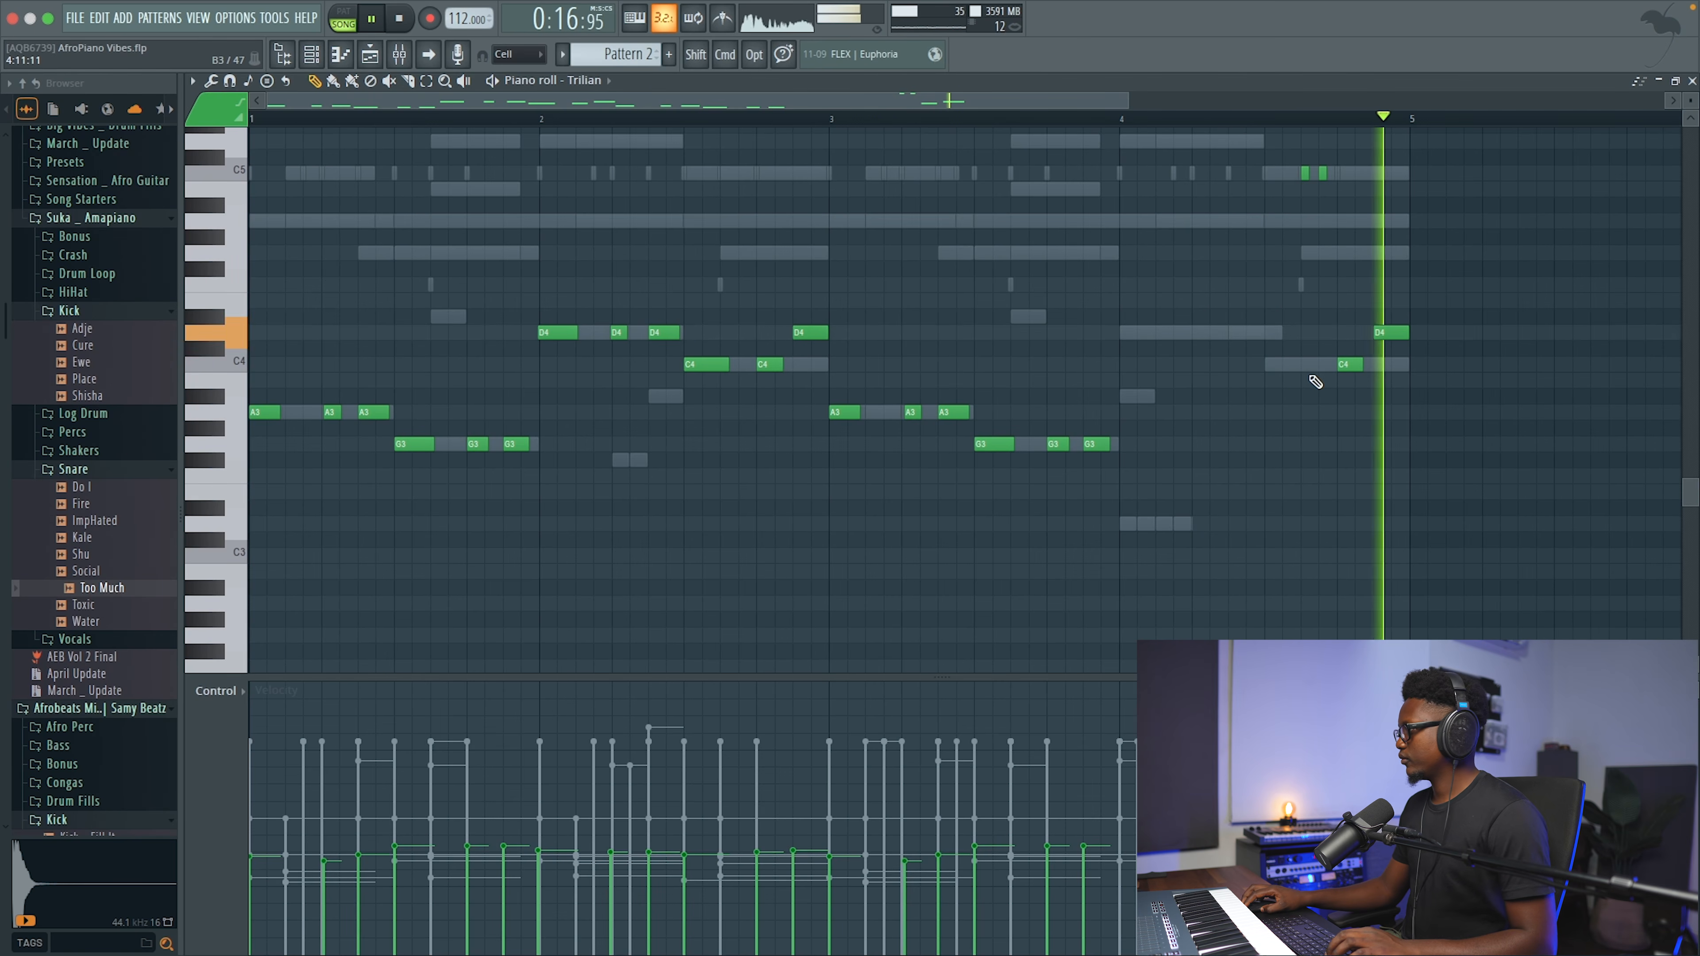
pyautogui.scroll(1, 1312, 379)
pyautogui.press('super+z')
# Step: Delete the three G3 Trilian bass notes in the second half of bar 1 and play the pattern back
pyautogui.scroll(1, 1051, 452)
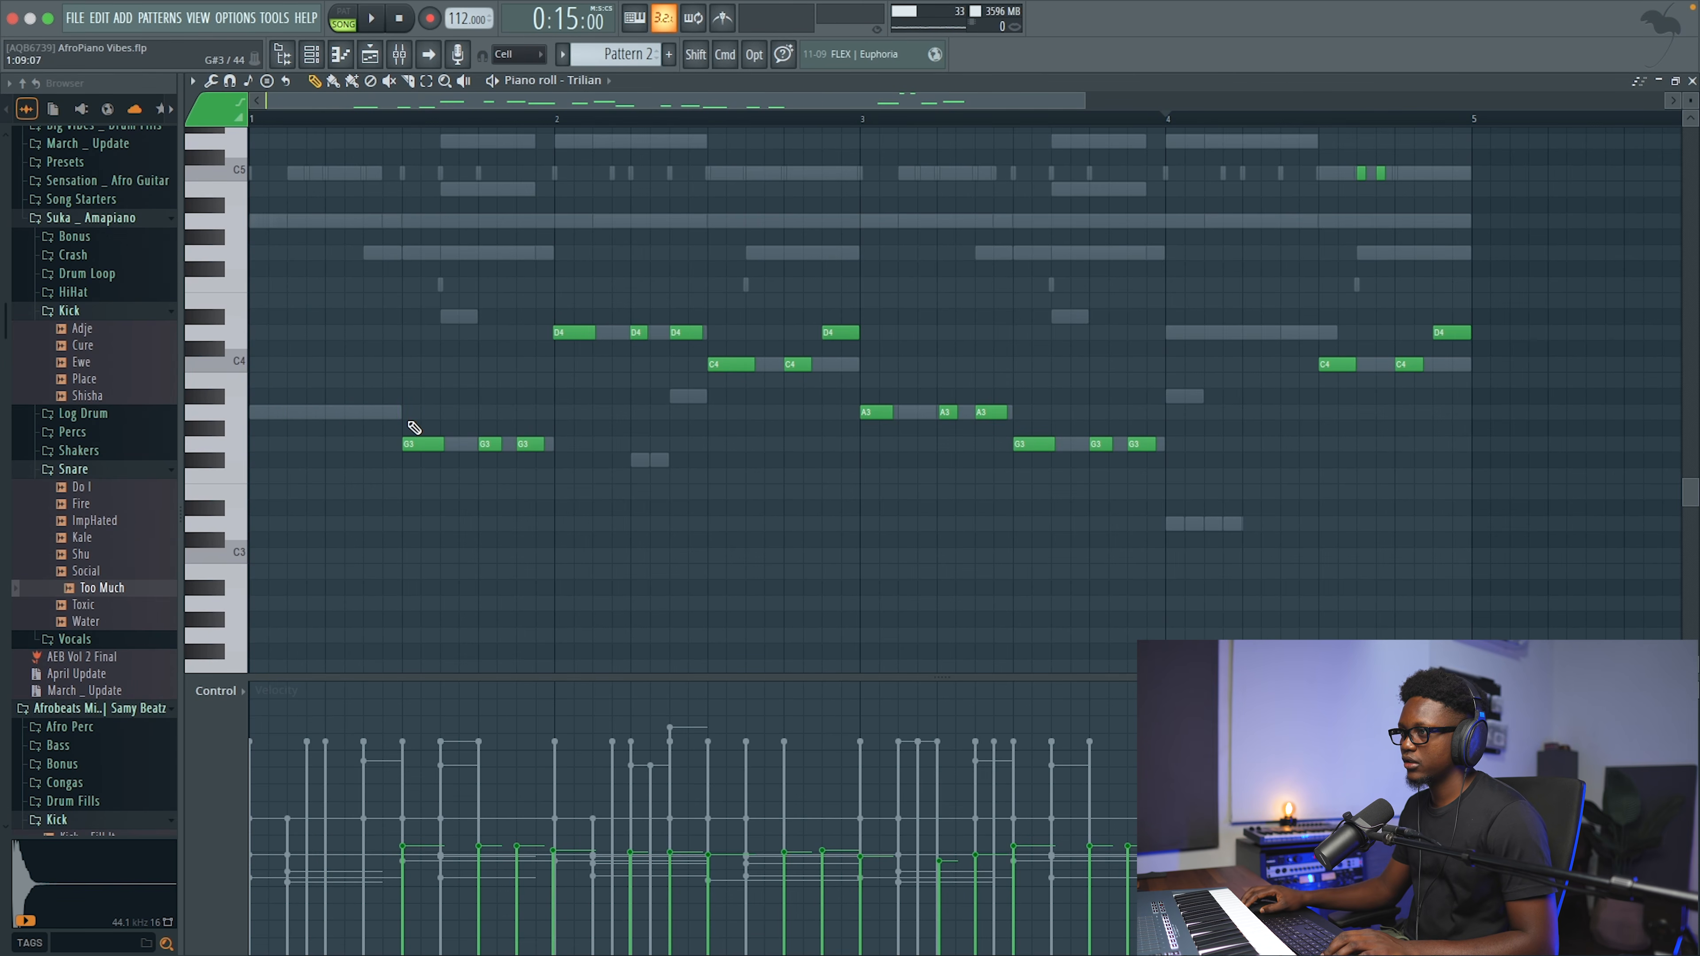
pyautogui.rightClick(429, 445)
pyautogui.rightClick(529, 444)
pyautogui.rightClick(490, 444)
pyautogui.press('space')
pyautogui.press('space')
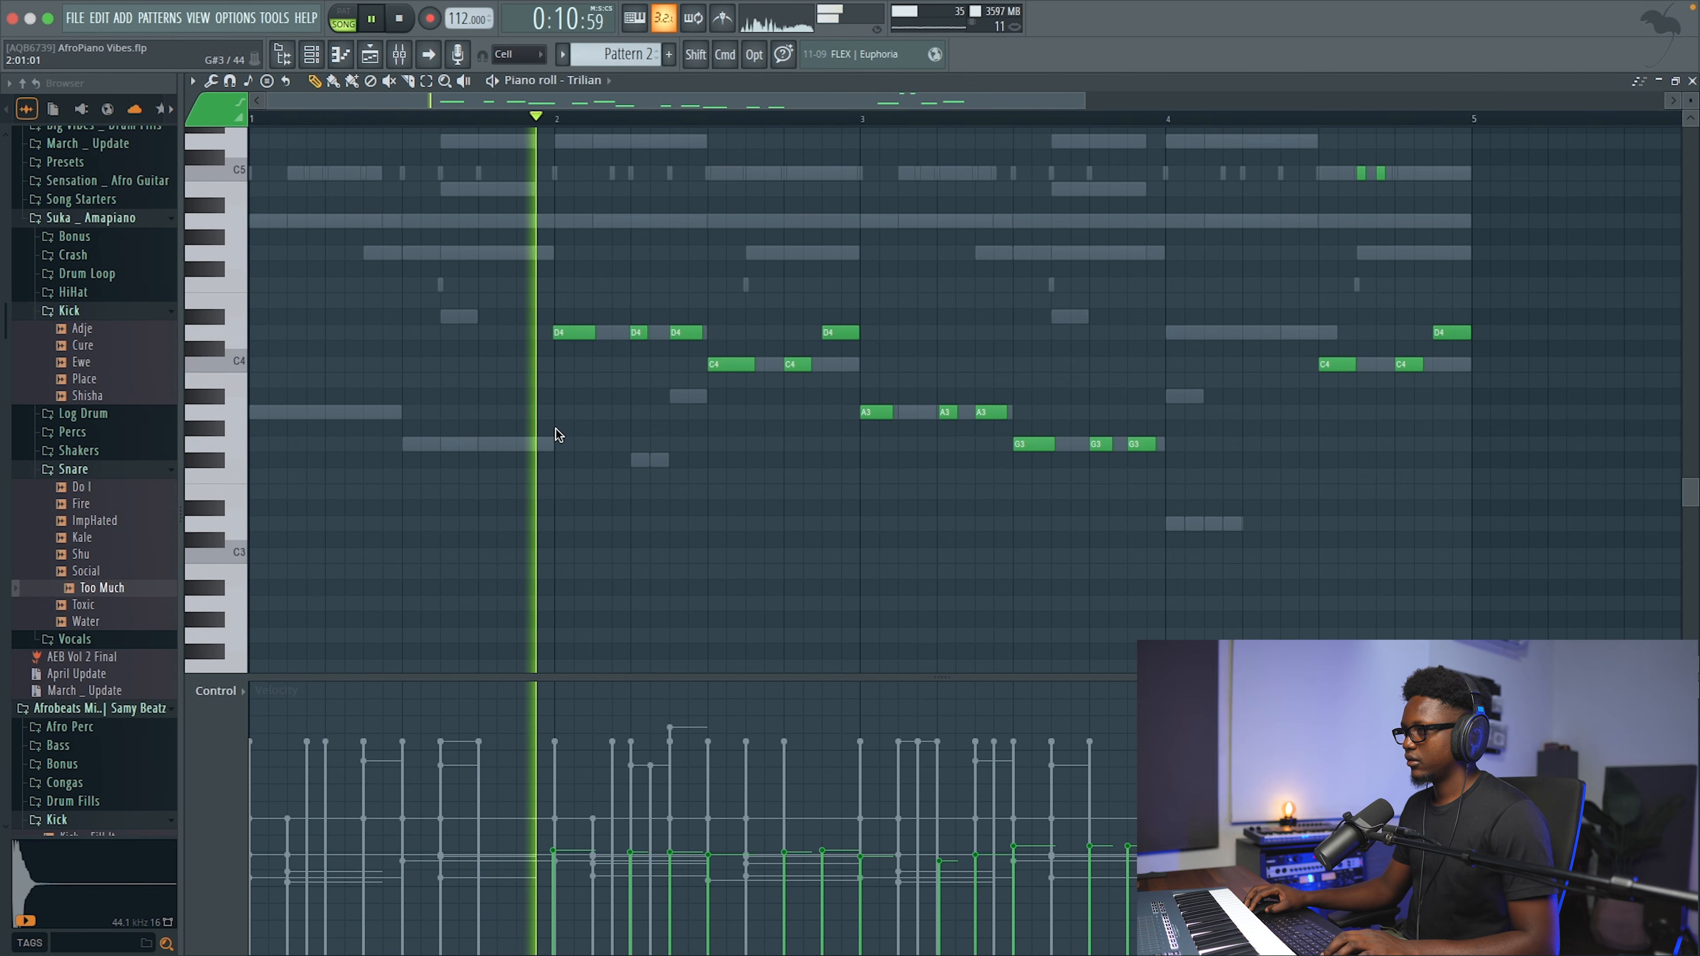
pyautogui.press('space')
pyautogui.press('space')
# Step: Replace the three D4 bass notes at the start of bar 2 with one D4 about four steps long at lower velocity
pyautogui.rightClick(682, 333)
pyautogui.rightClick(640, 334)
pyautogui.rightClick(586, 332)
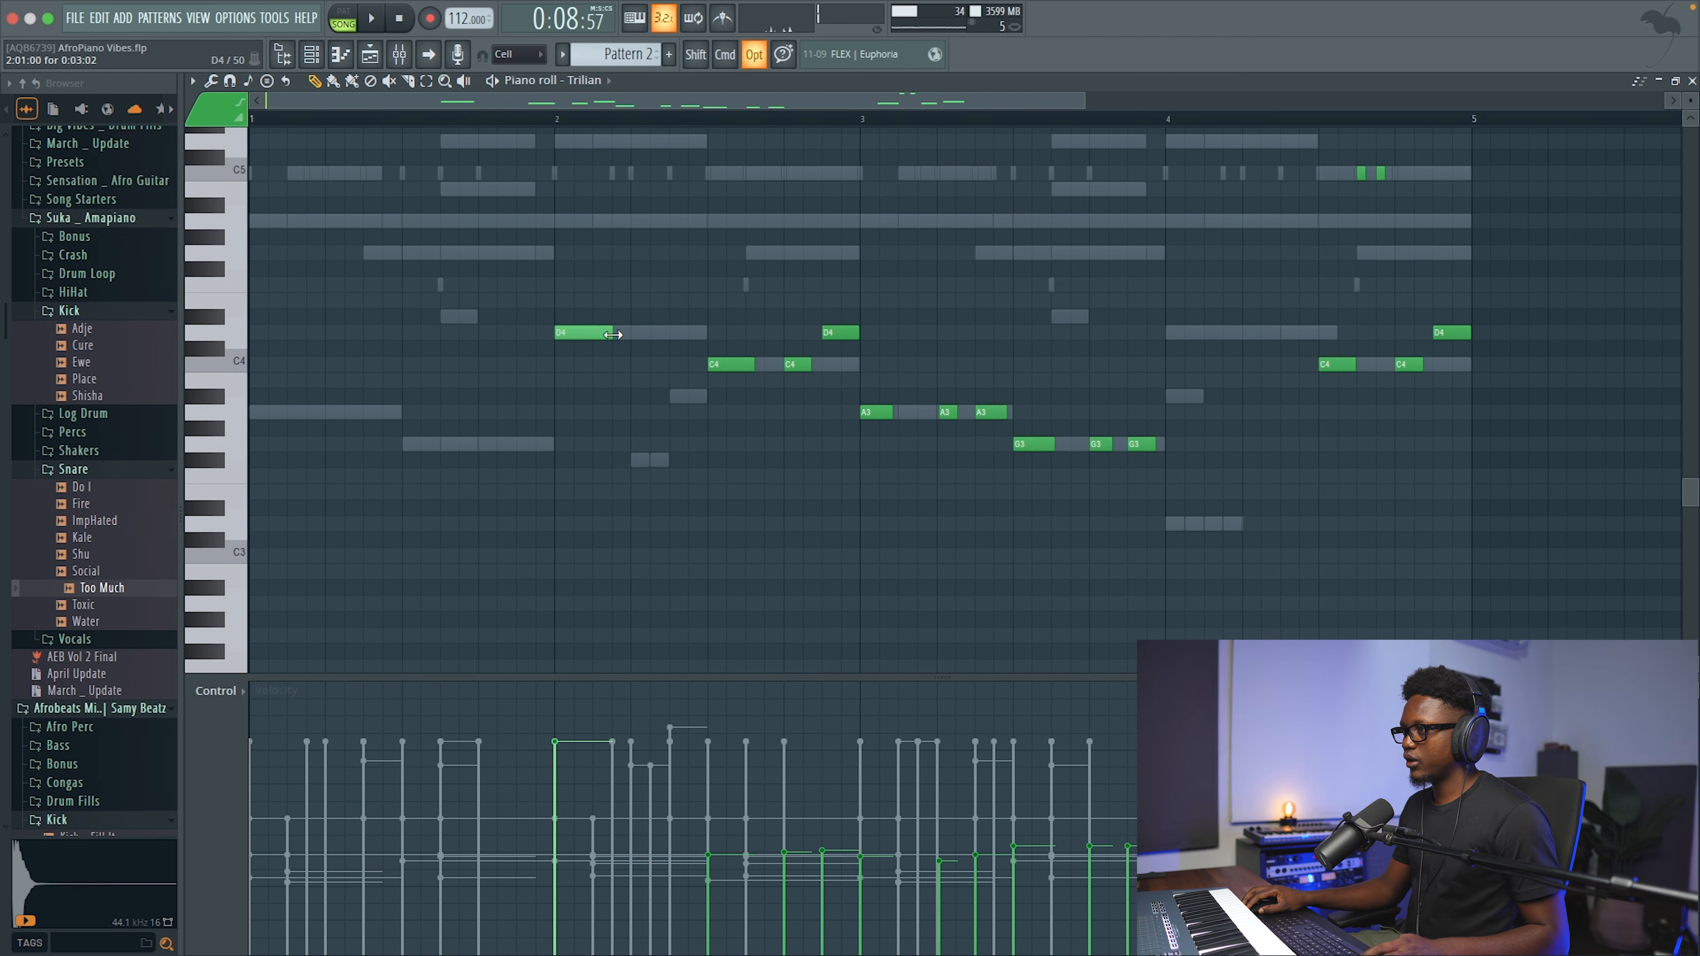
pyautogui.press('space')
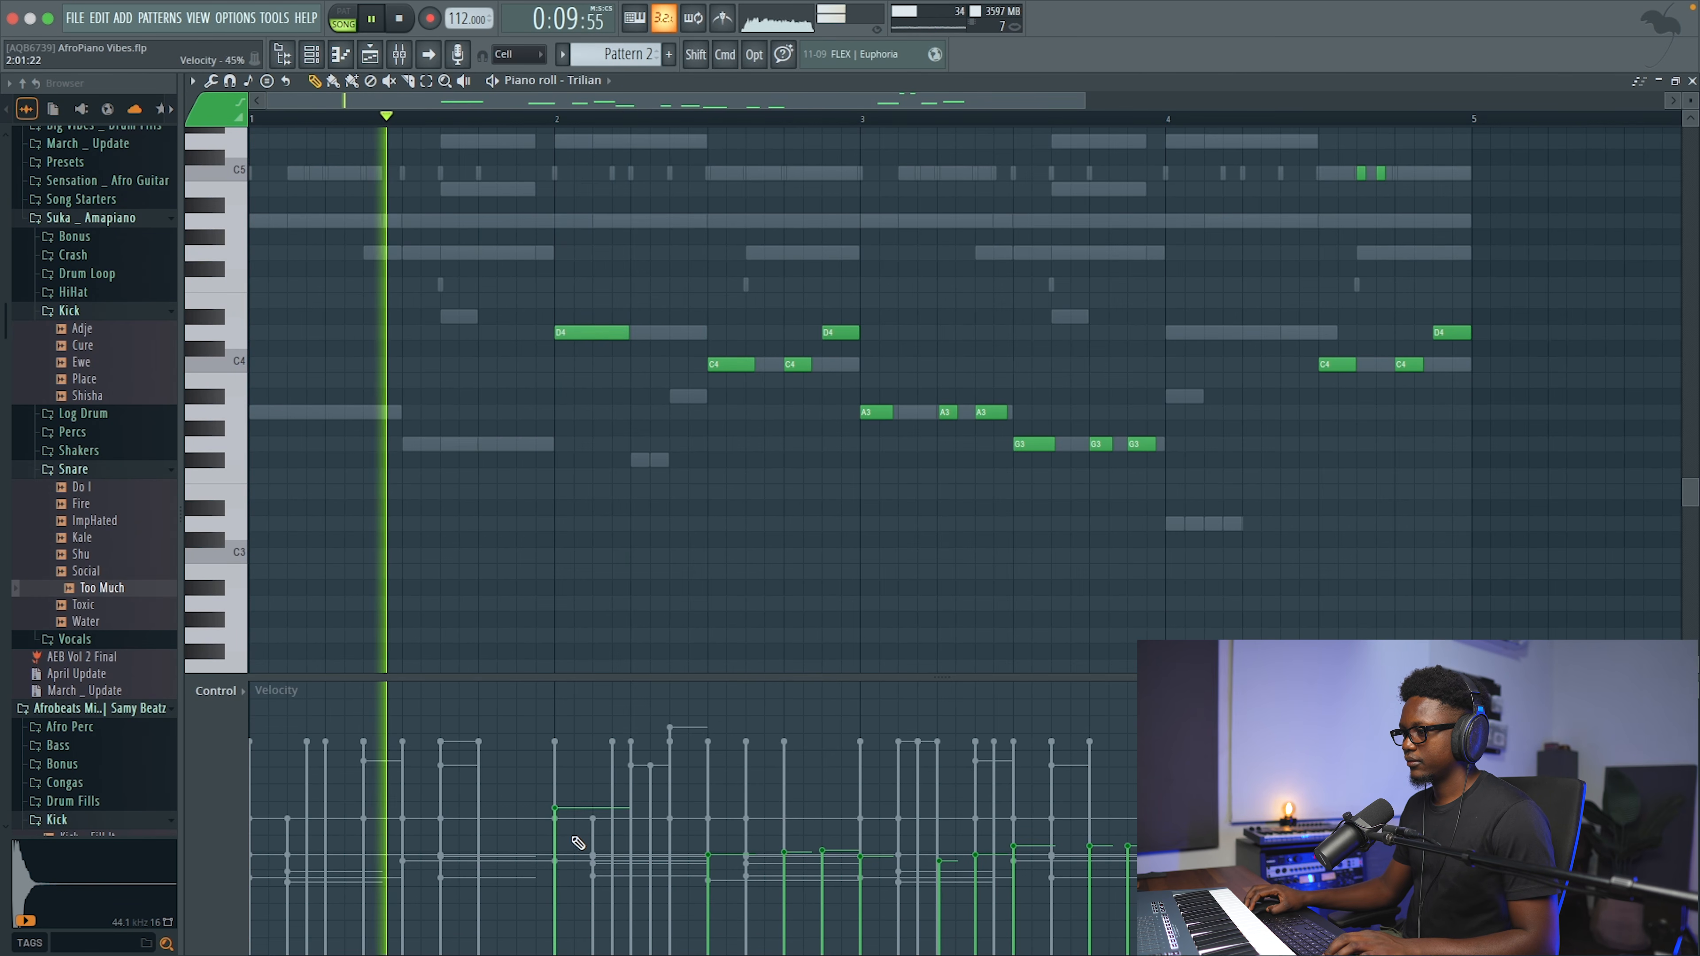
pyautogui.press('space')
# Step: Reduce bar 2's C4 and bar 3's A3 bass notes to one note of about four steps each, removing bar 2's final D4
pyautogui.click(723, 366)
pyautogui.rightClick(839, 335)
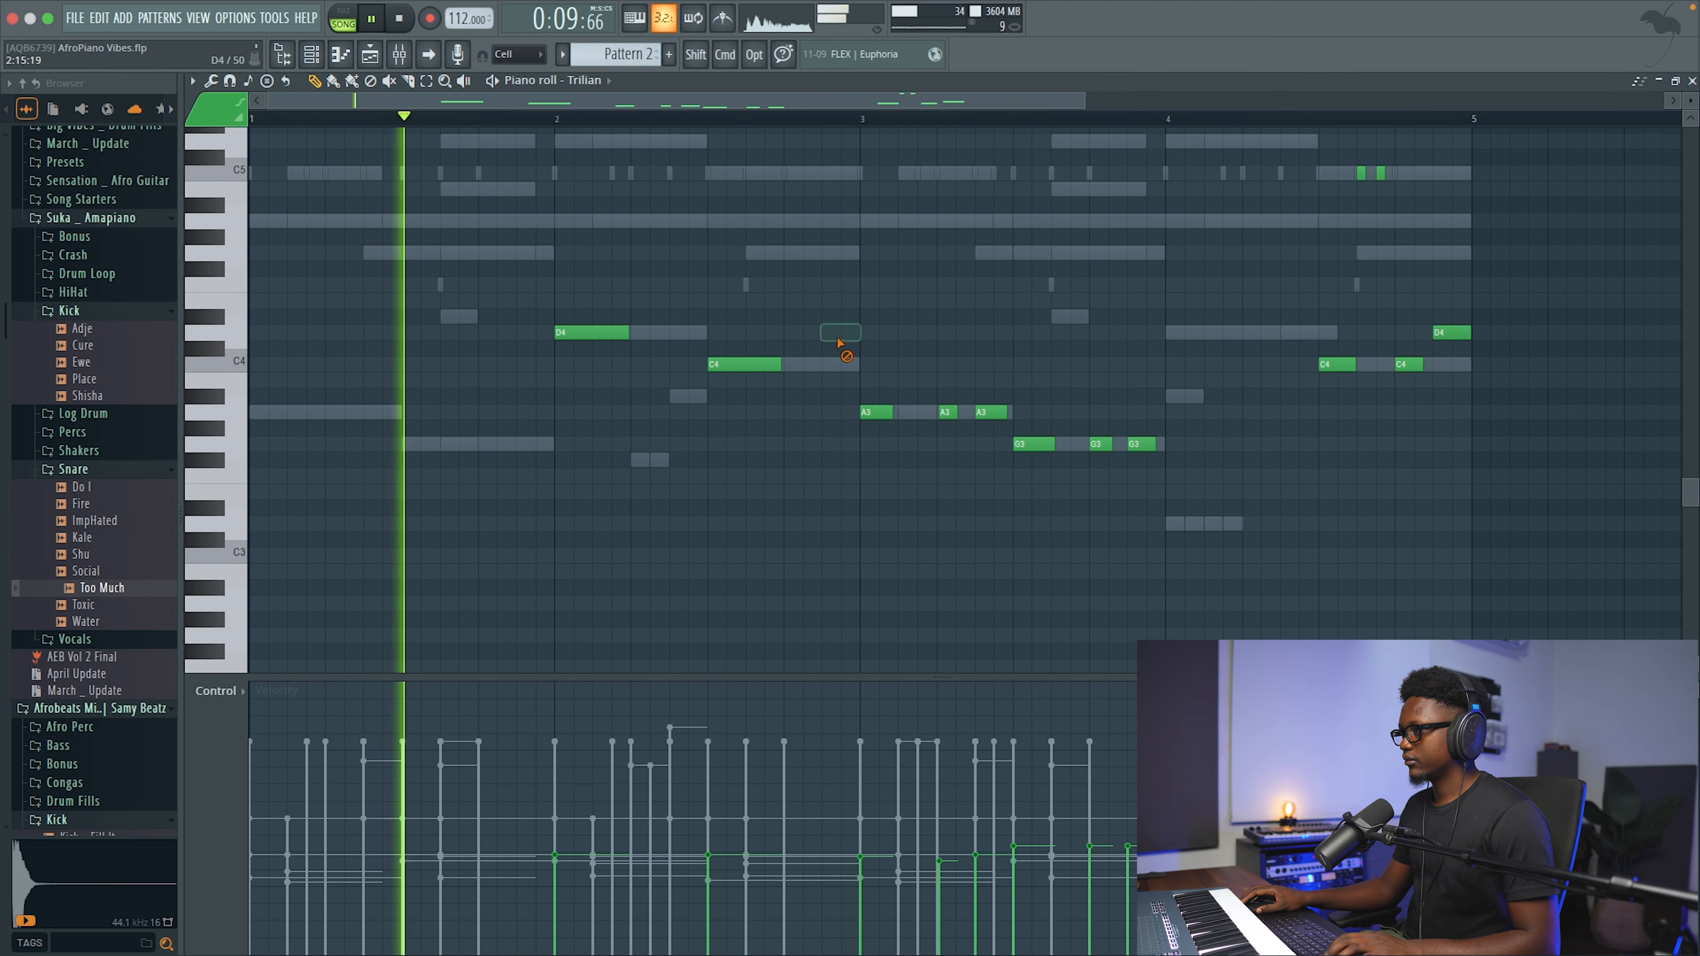
pyautogui.rightClick(877, 413)
pyautogui.click(874, 412)
pyautogui.rightClick(993, 413)
pyautogui.rightClick(951, 413)
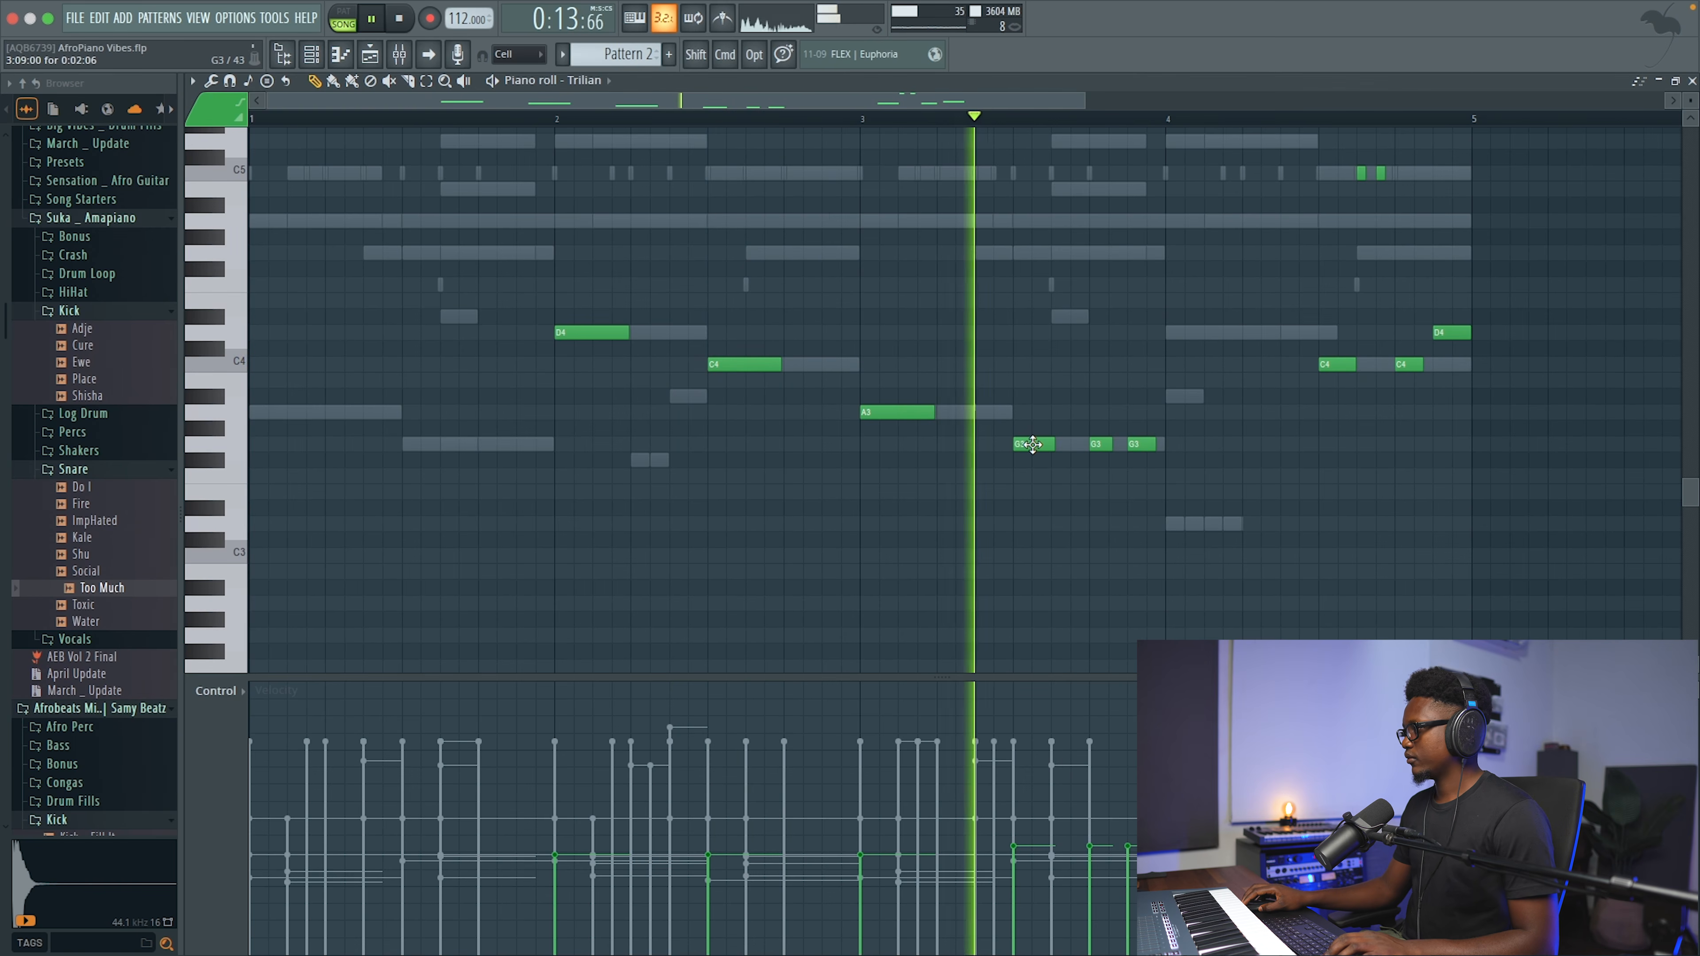
# Step: Delete the last two G3 bass notes in bar 3 and close the Trilian piano roll
pyautogui.press('space')
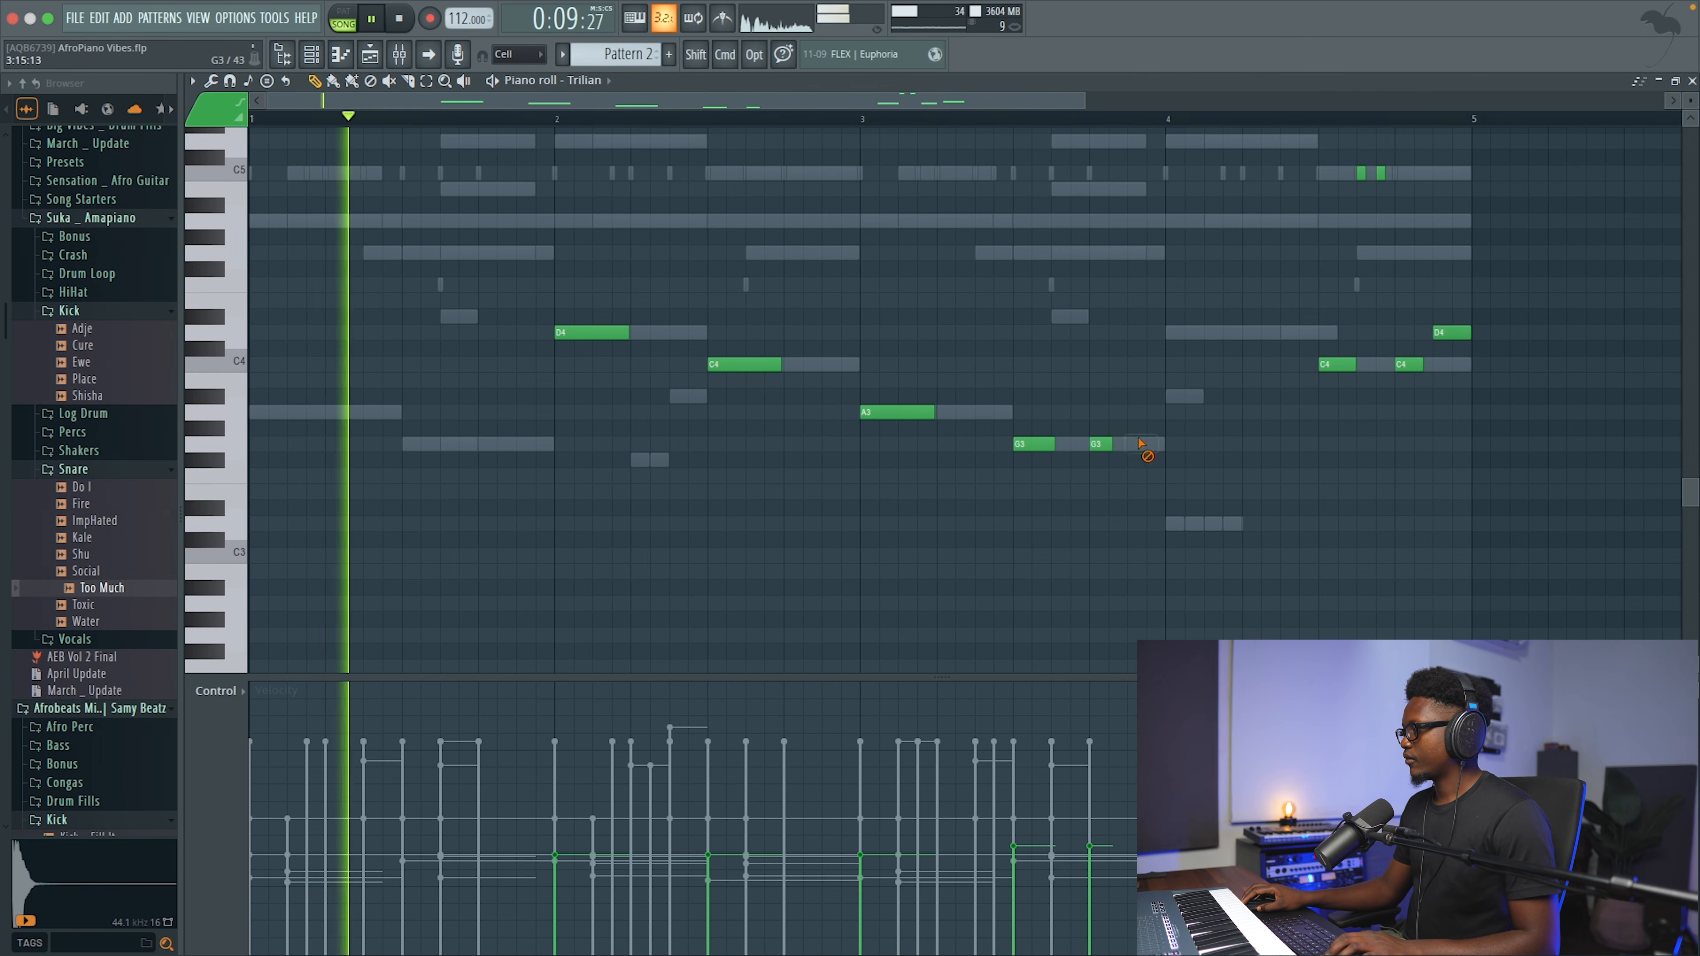
pyautogui.rightClick(1141, 445)
pyautogui.rightClick(1101, 444)
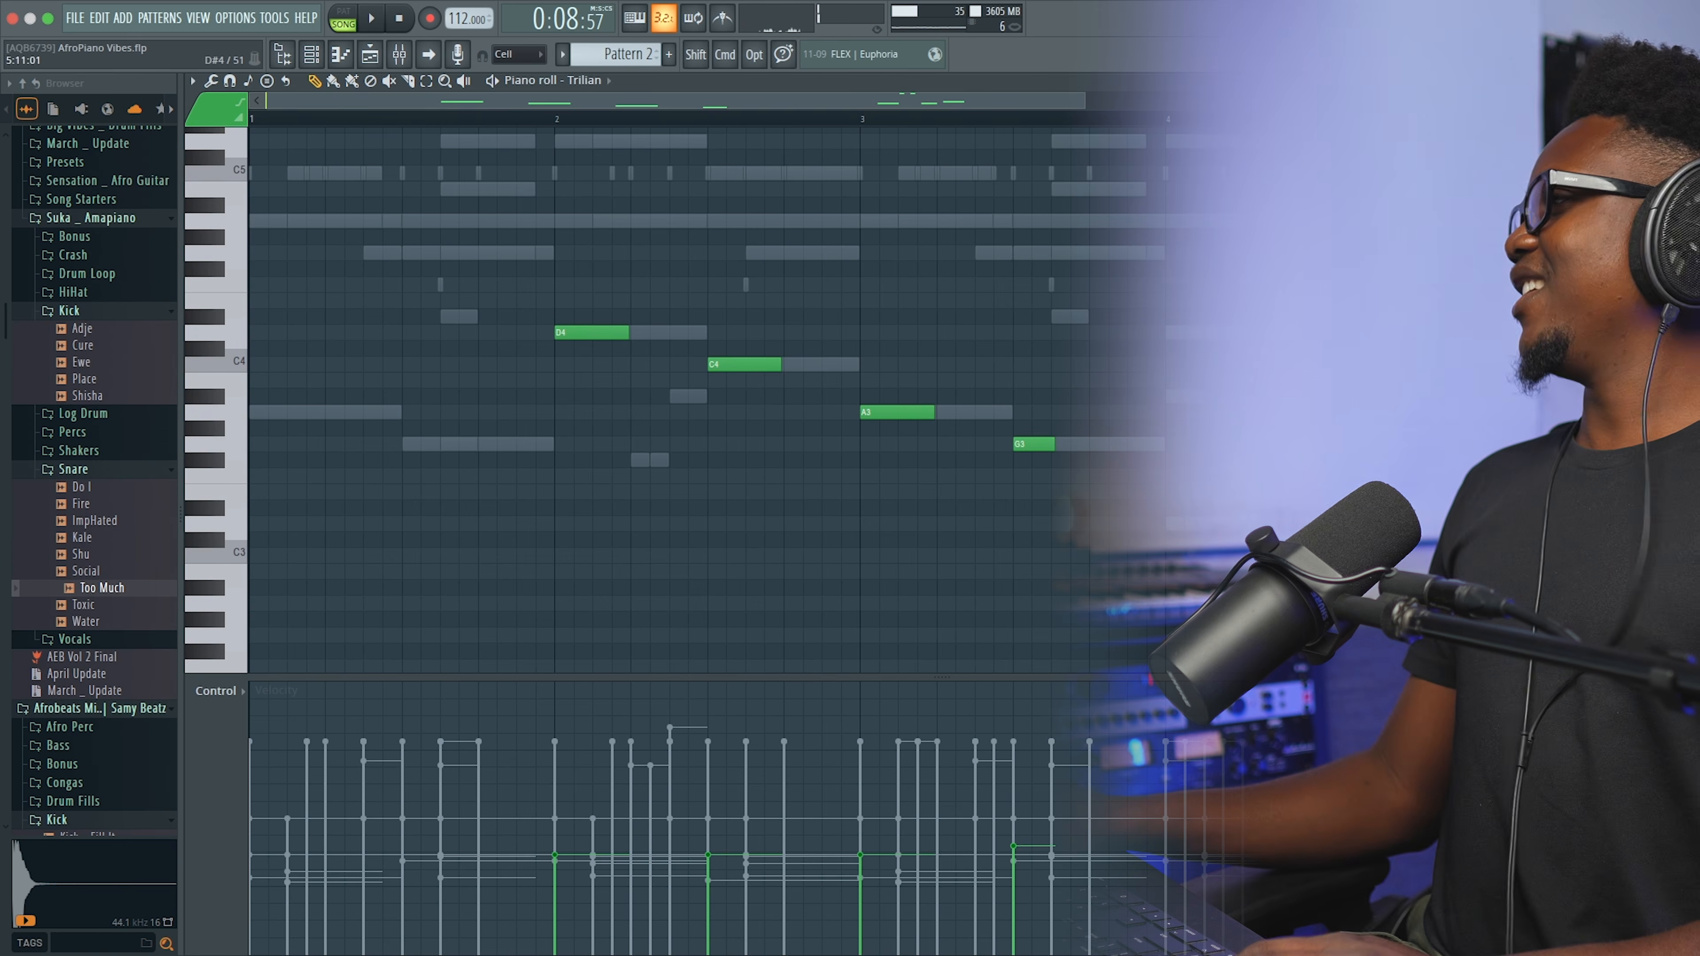
pyautogui.click(1689, 80)
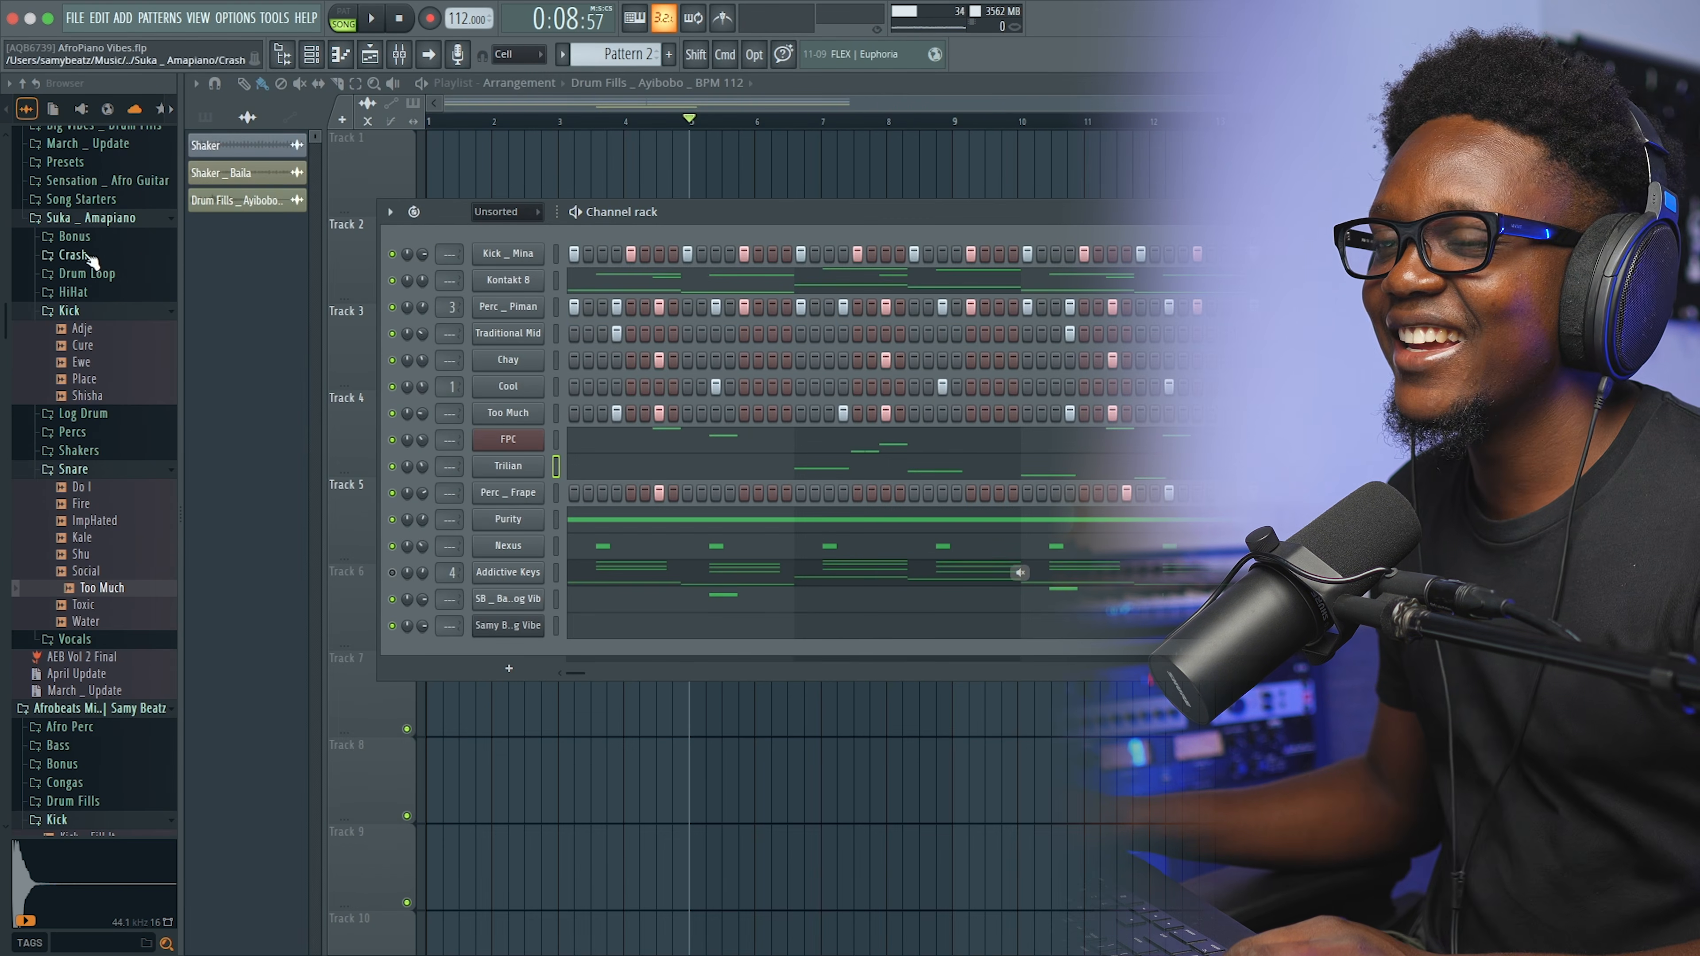
# Step: Find the Sub sample in the Bonus folder of the Fiya kit and add it as a new channel
pyautogui.scroll(-15, 160, 395)
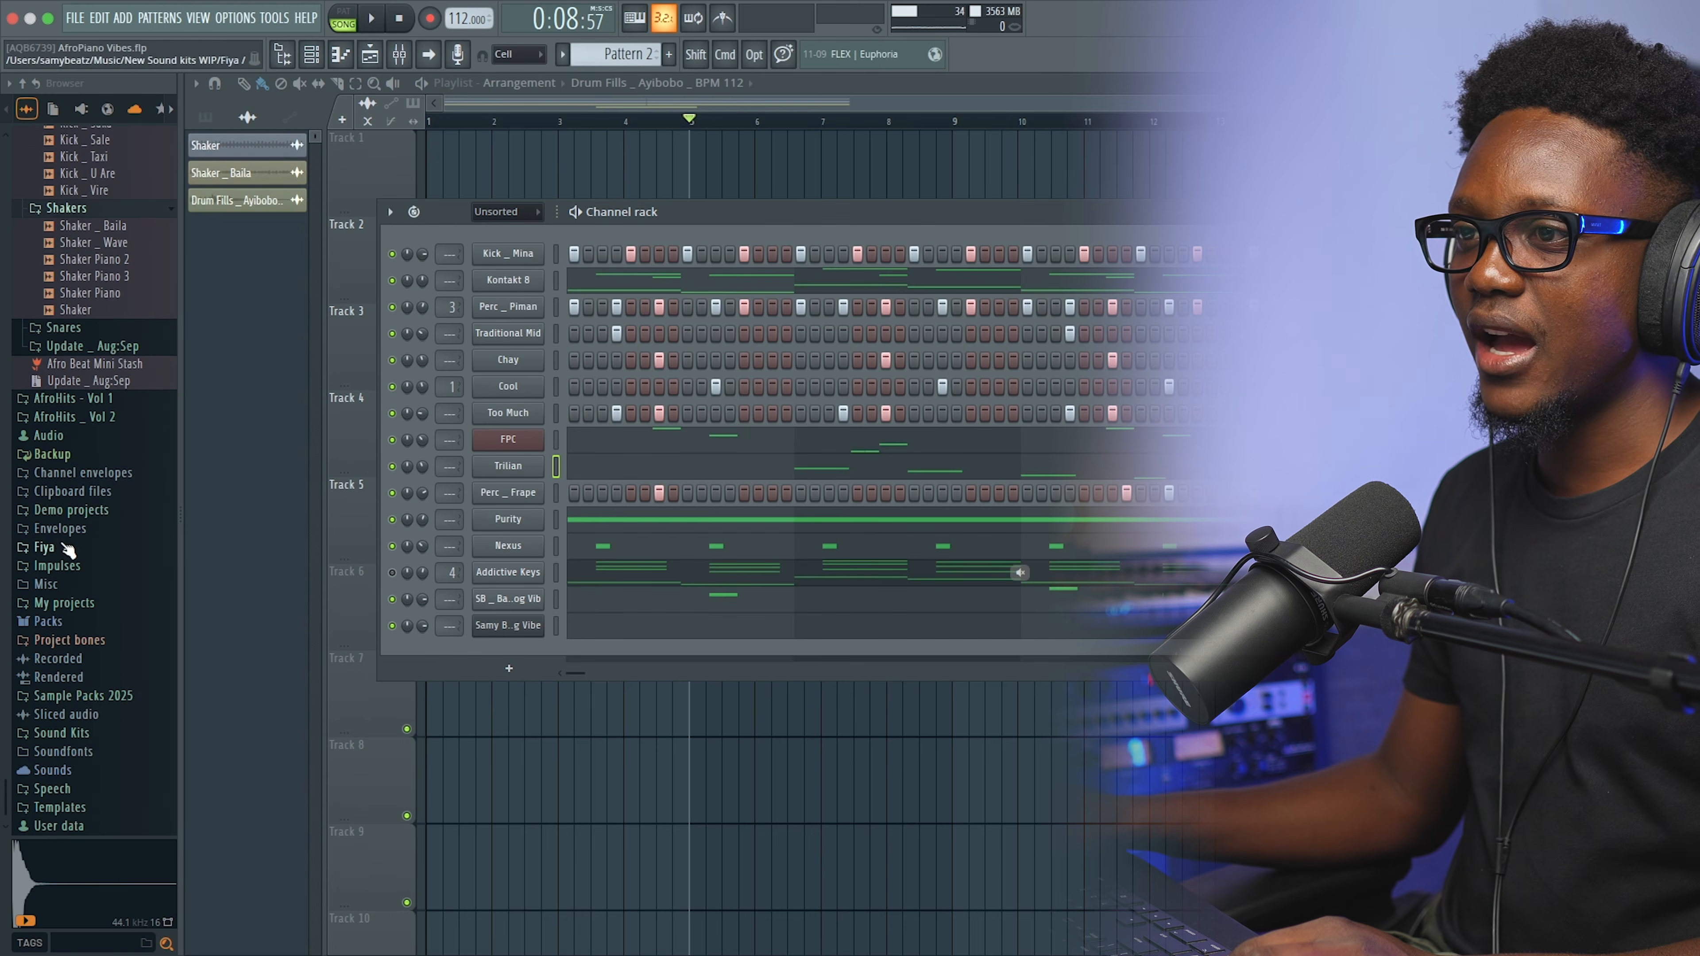
pyautogui.click(65, 549)
pyautogui.scroll(-10, 84, 554)
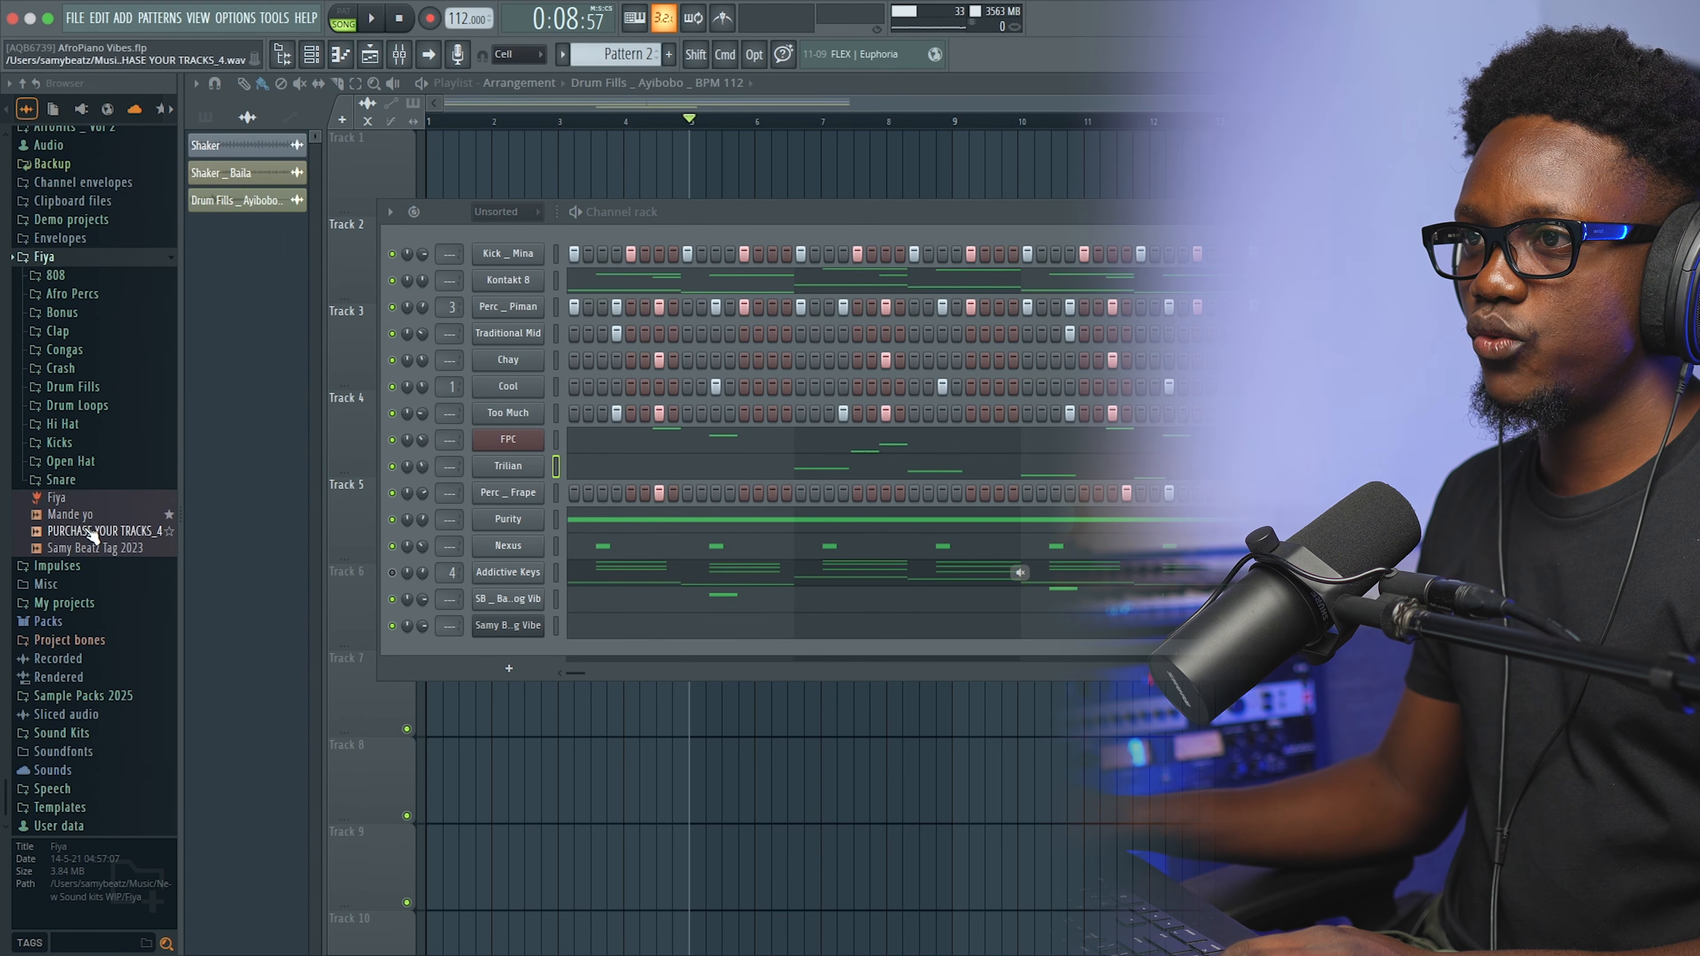
pyautogui.click(71, 319)
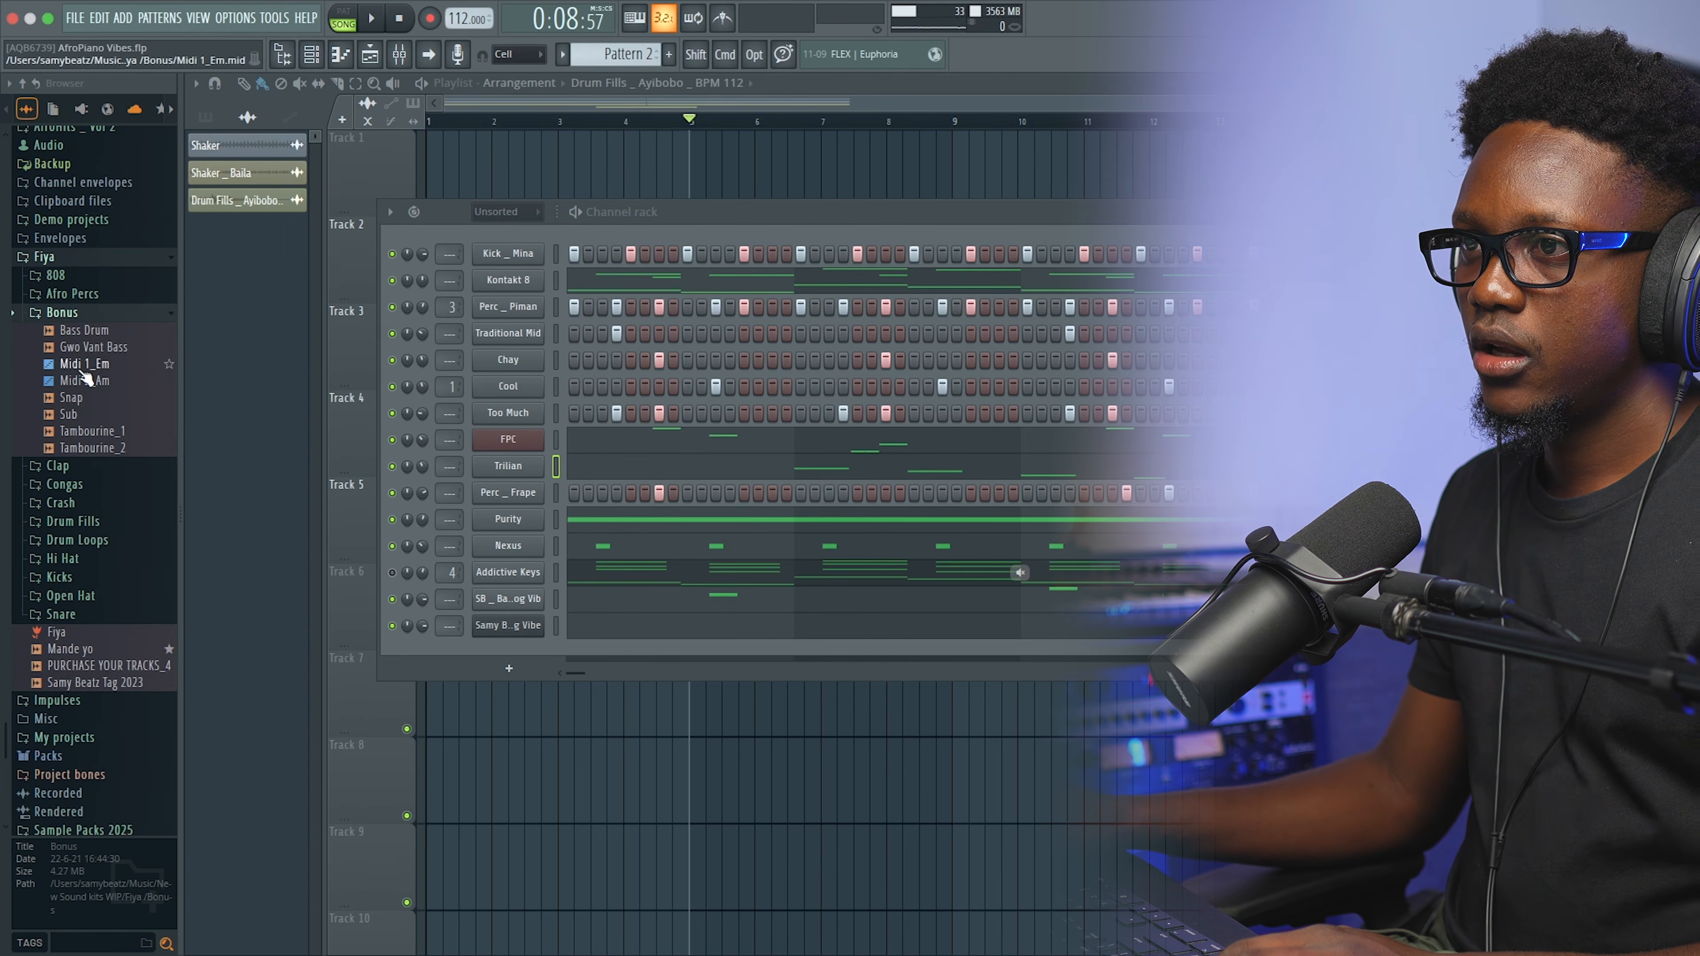
pyautogui.moveTo(504, 648); pyautogui.dragTo(510, 654)
pyautogui.rightClick(485, 660)
pyautogui.click(505, 653)
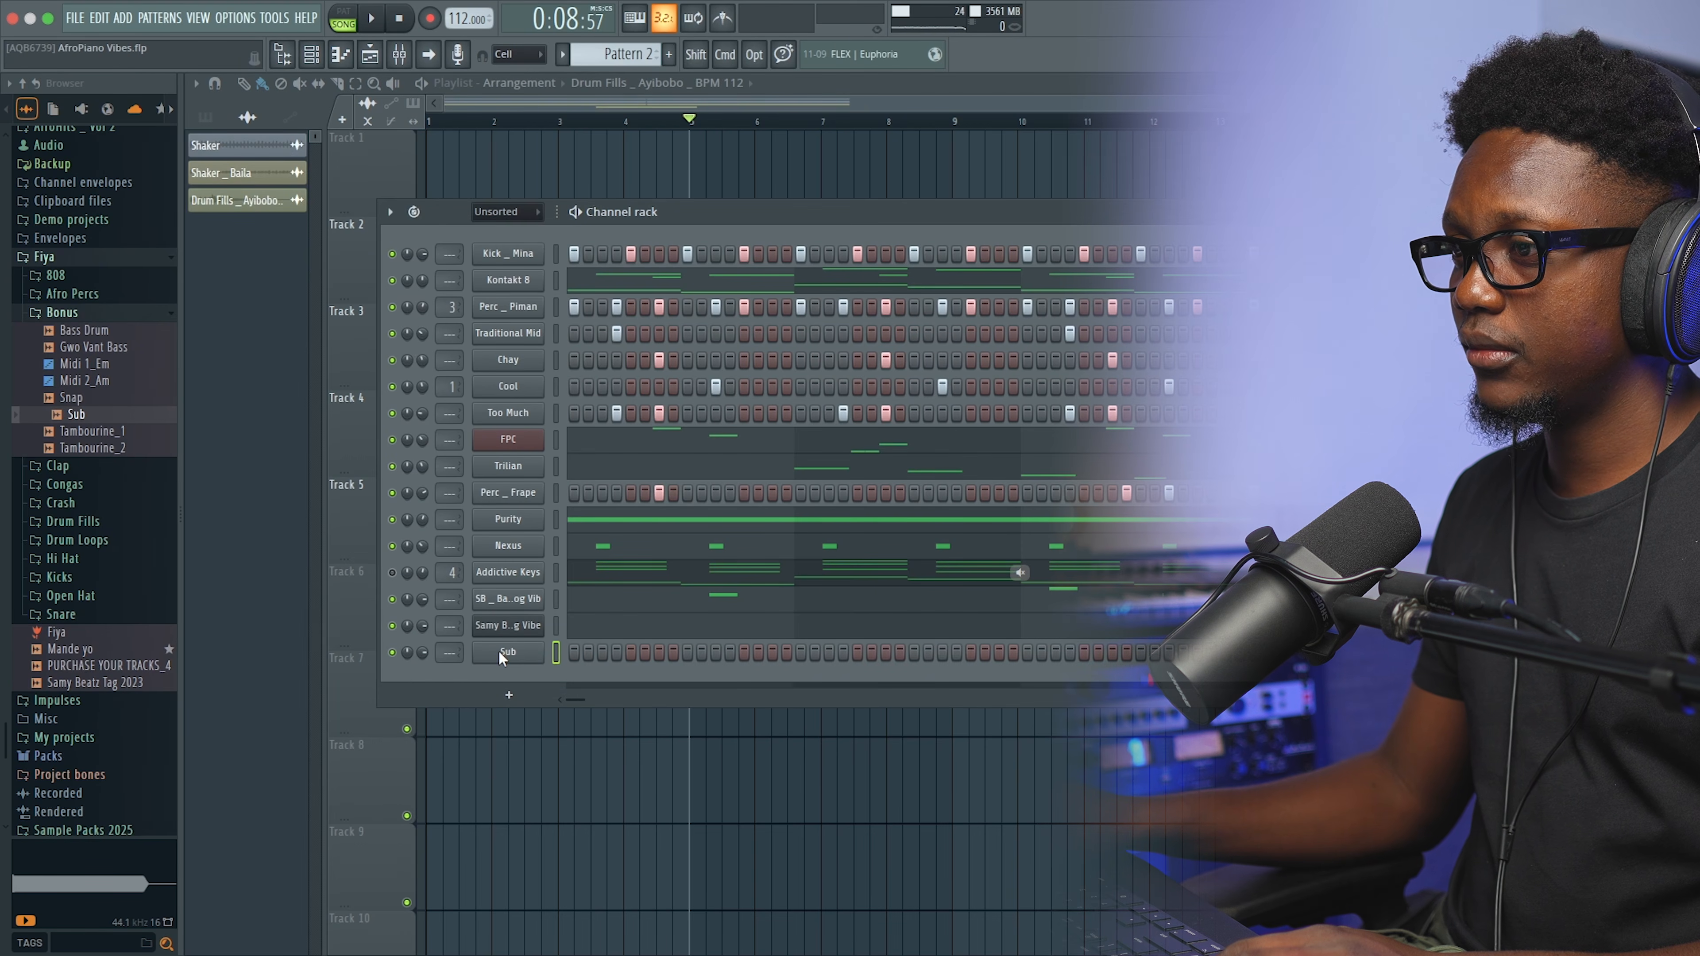
# Step: Enable the Sub channel's volume envelope and shape its hold and release
pyautogui.click(504, 653)
pyautogui.click(414, 358)
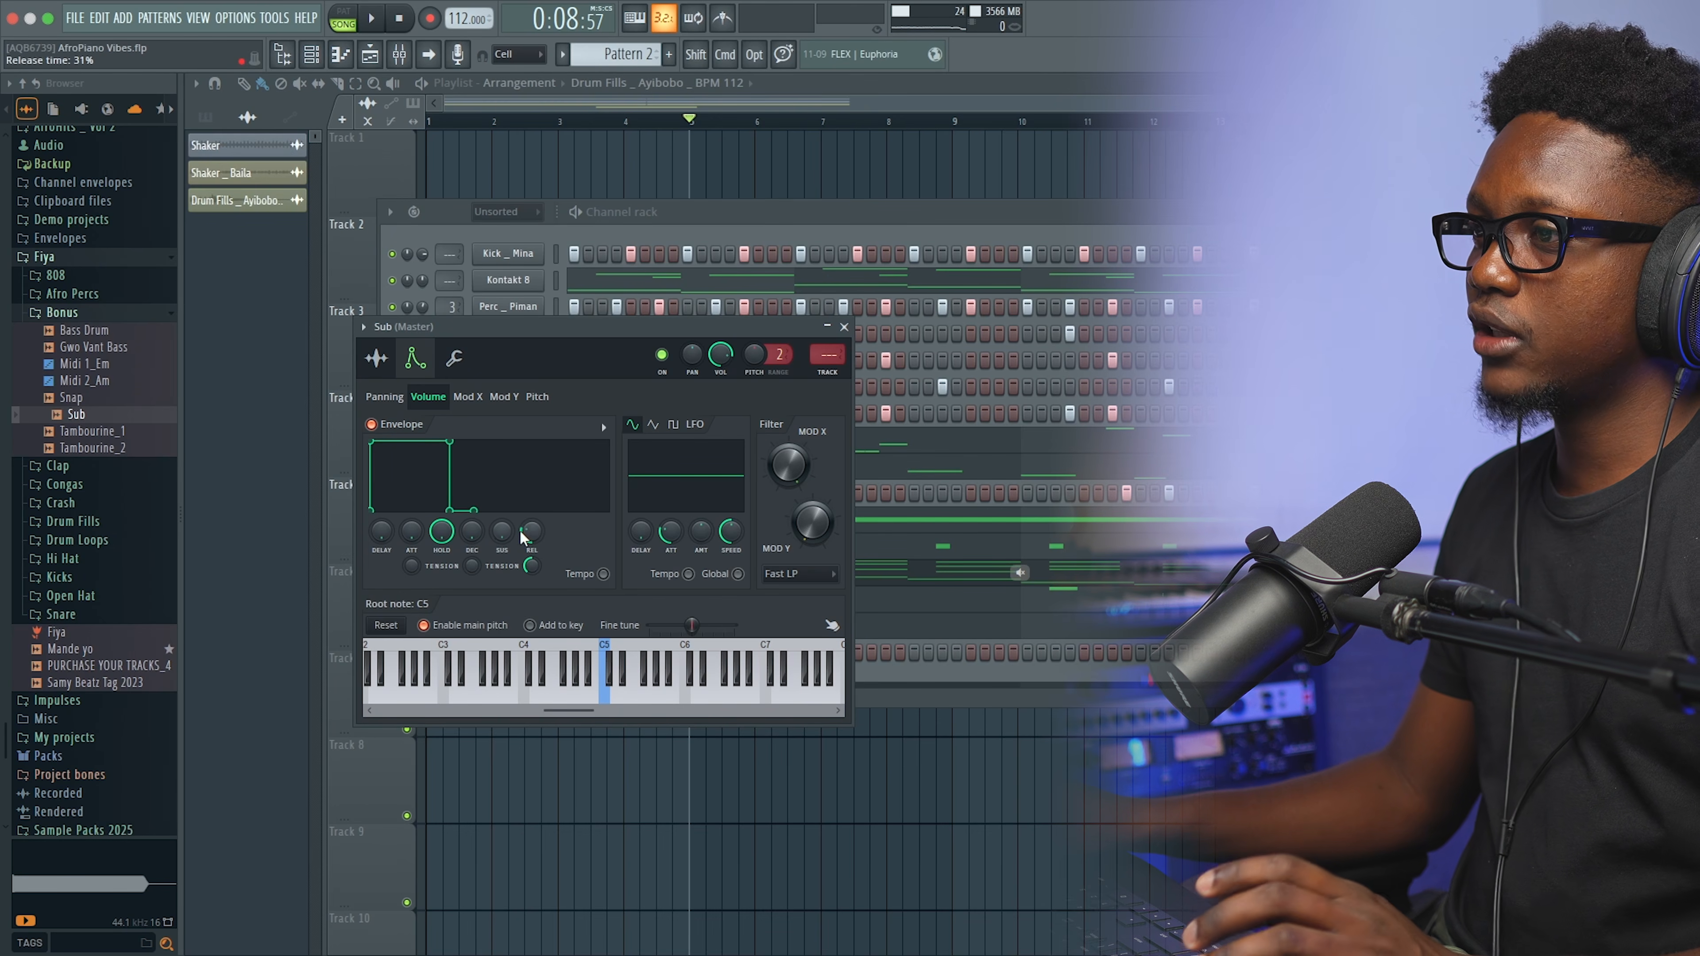
pyautogui.click(845, 328)
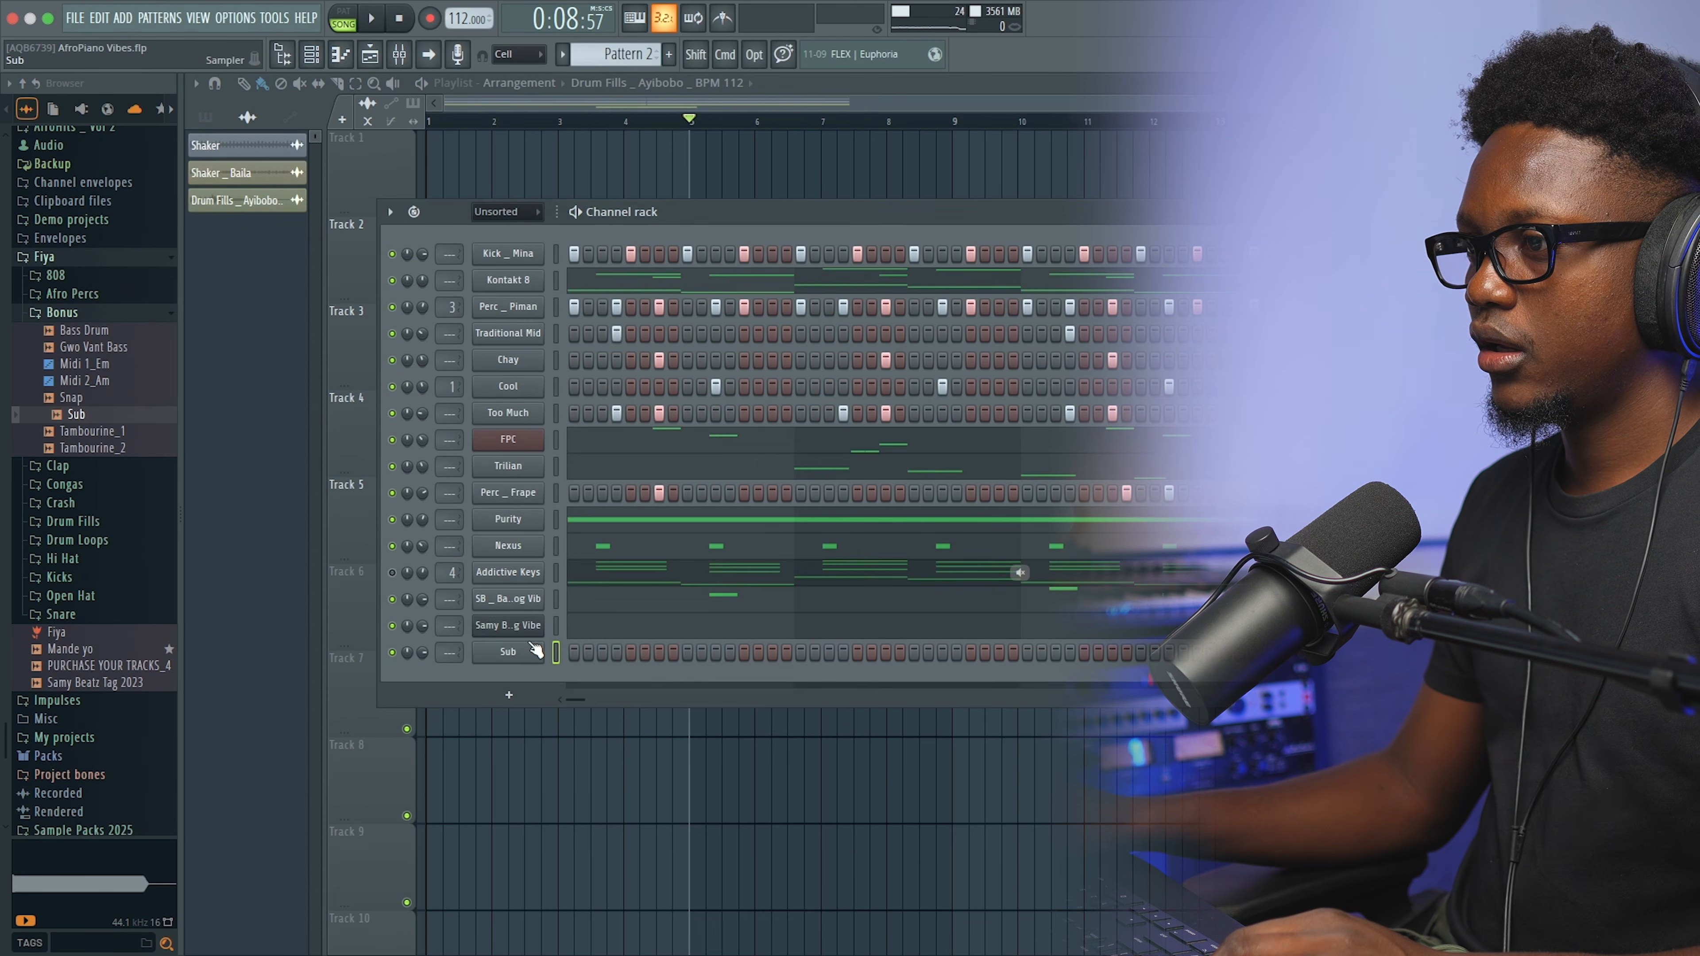
# Step: Open the Sub channel's notes, draw an A4 note at the start of bar 1 and add an A3 slide note under it
pyautogui.rightClick(505, 653)
pyautogui.click(593, 782)
pyautogui.rightClick(526, 665)
pyautogui.click(596, 653)
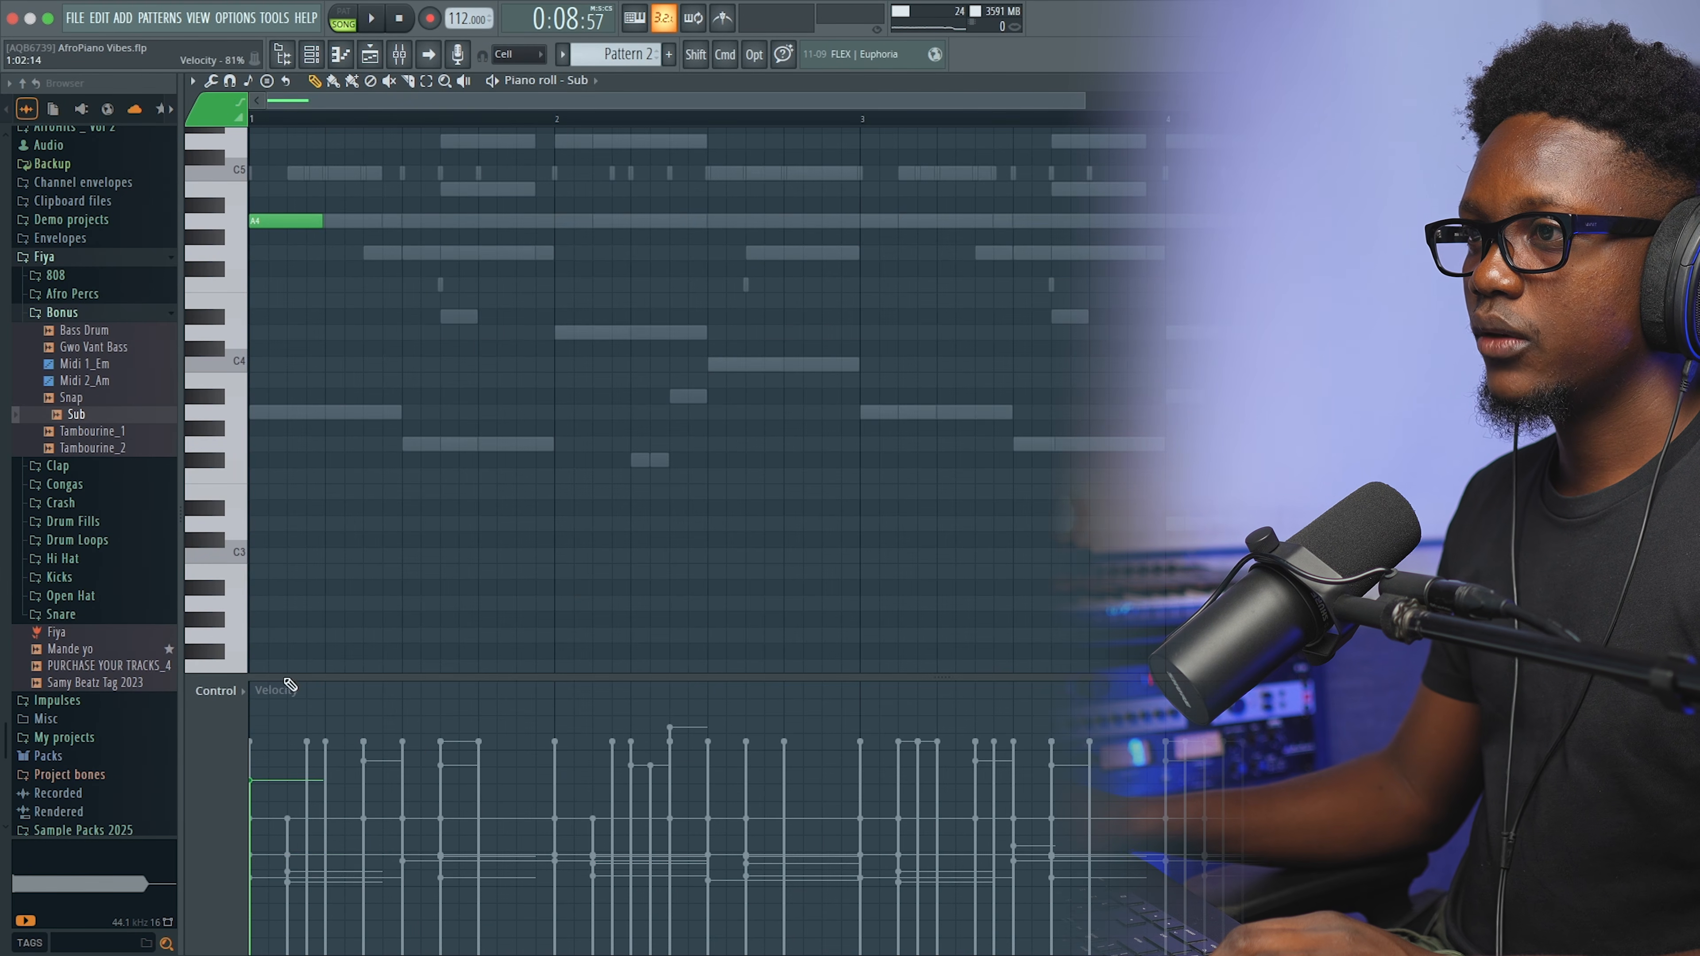
pyautogui.doubleClick(303, 414)
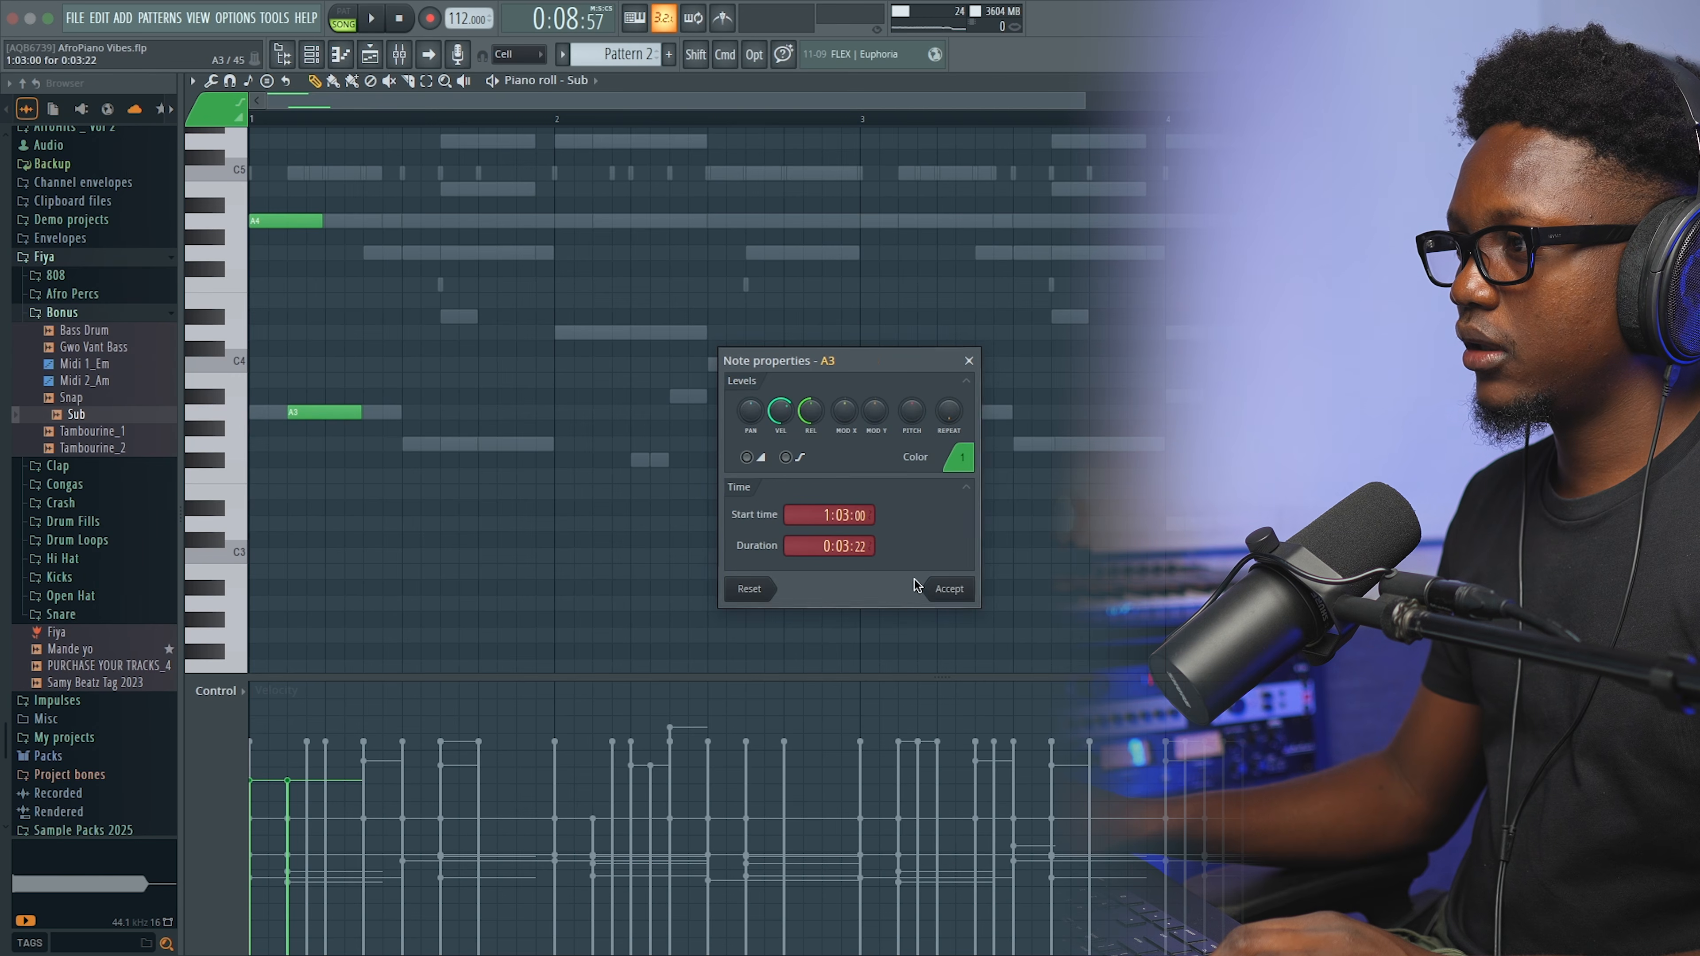
pyautogui.click(948, 590)
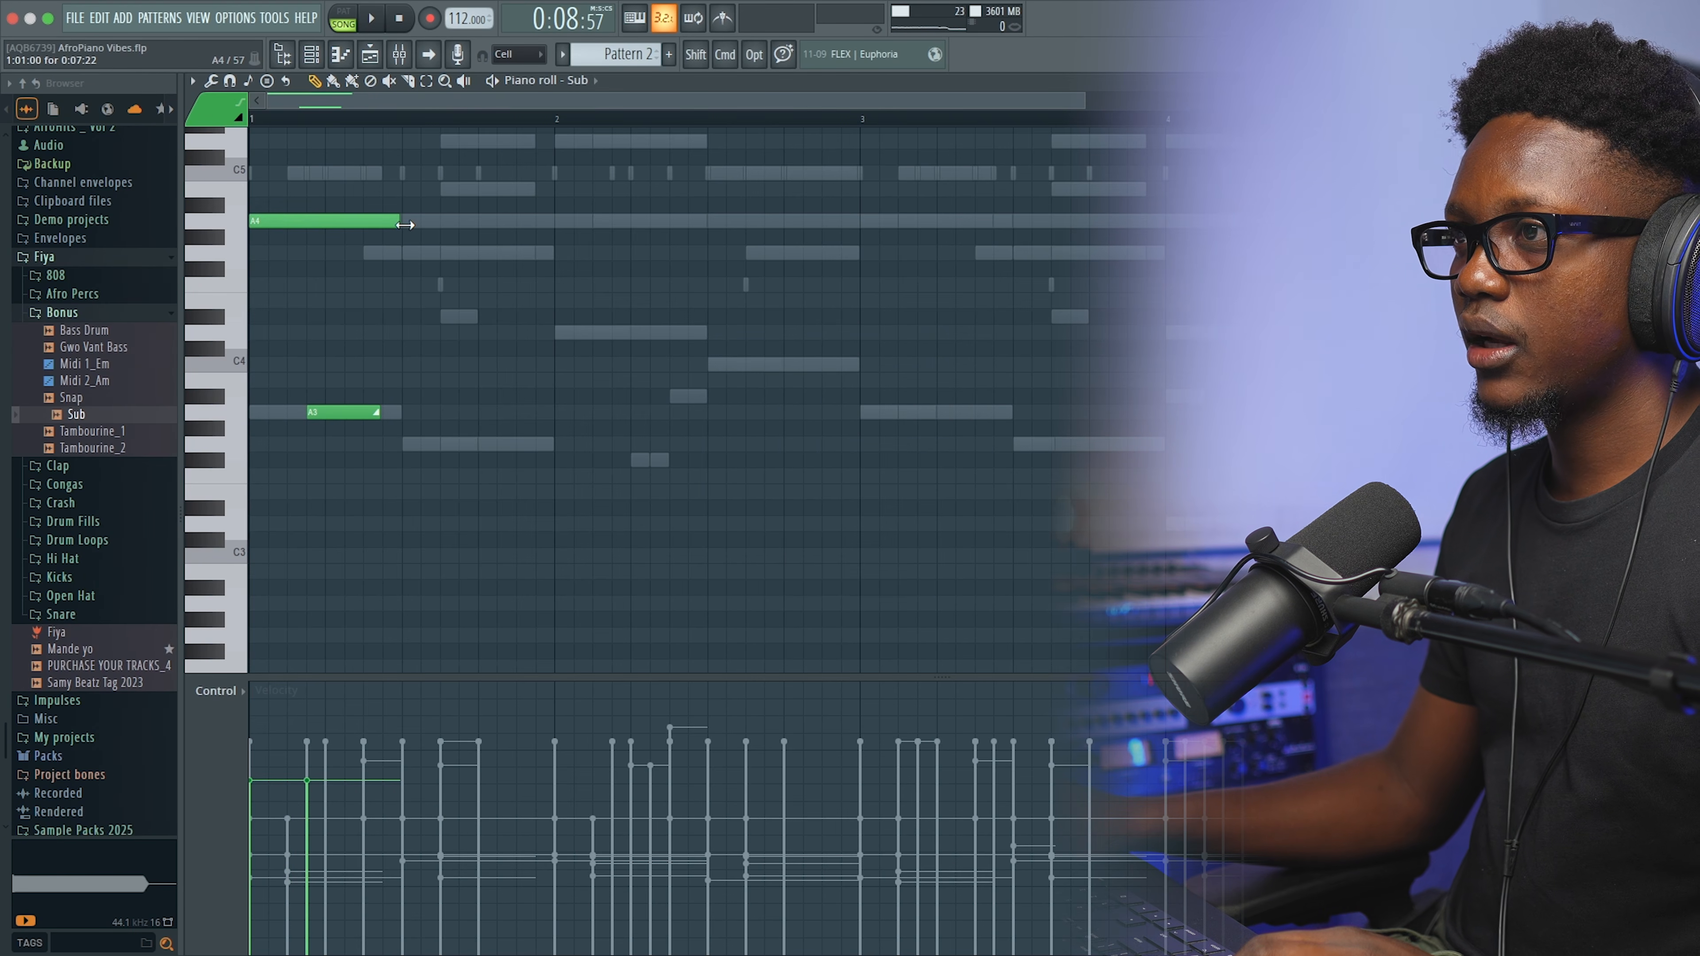
# Step: Play the Sub notes and transpose them up one octave
pyautogui.press('space')
pyautogui.press('super+Up')
pyautogui.scroll(3, 487, 340)
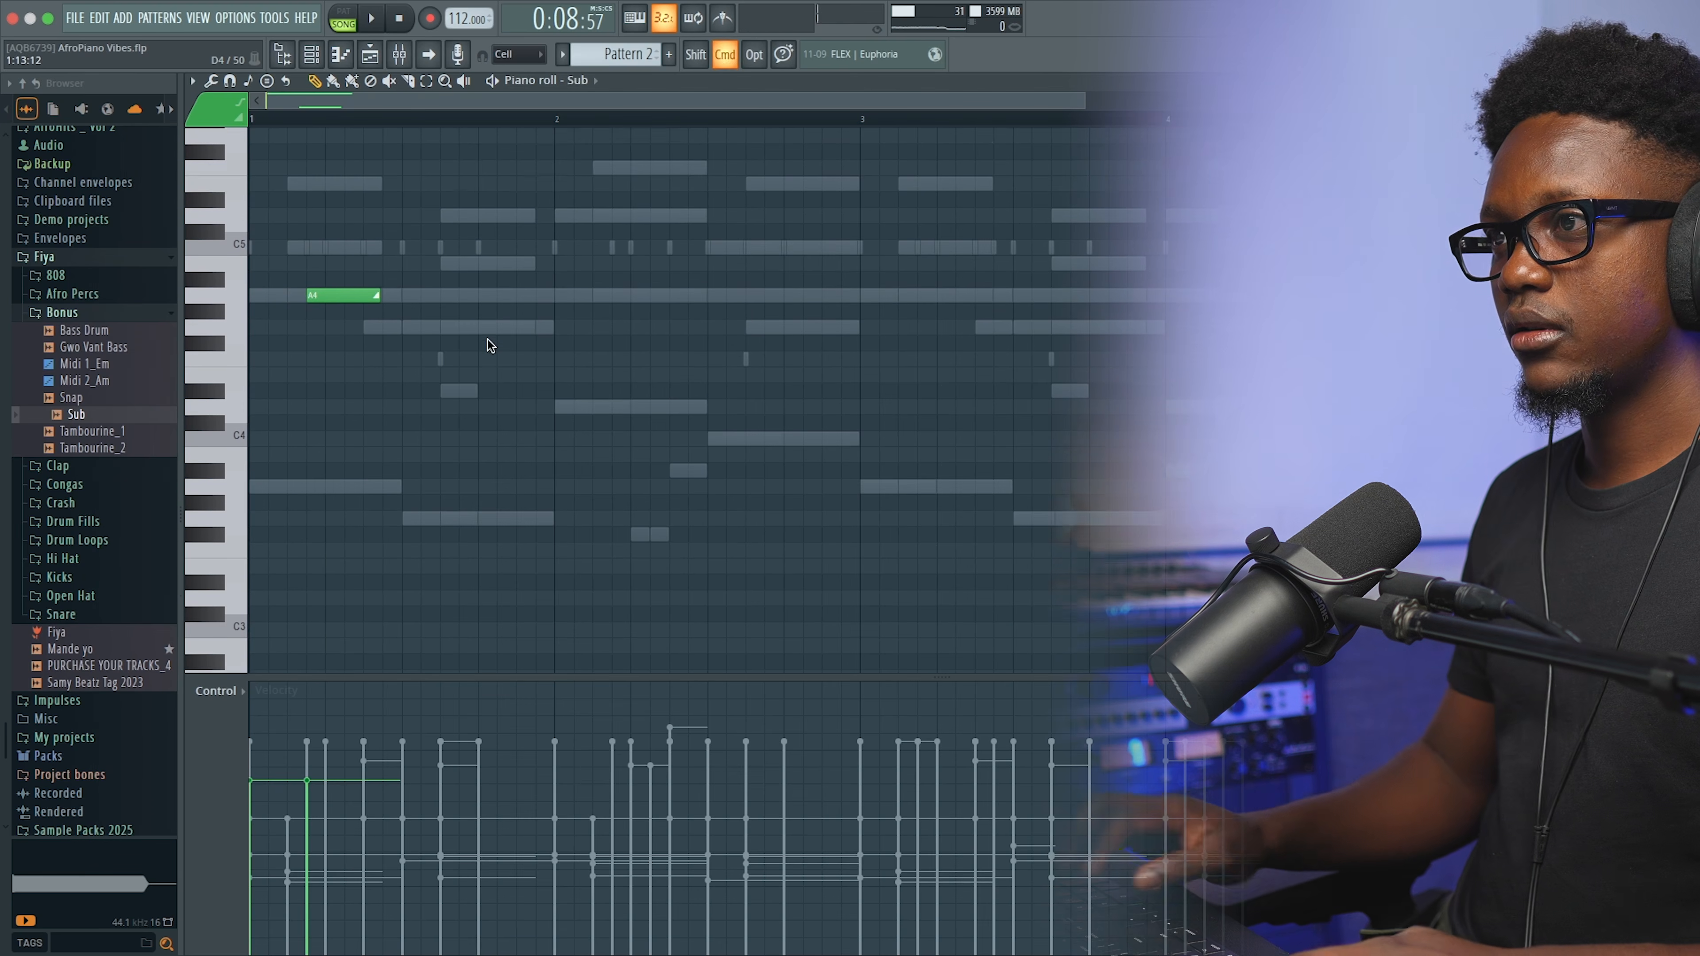
pyautogui.press('space')
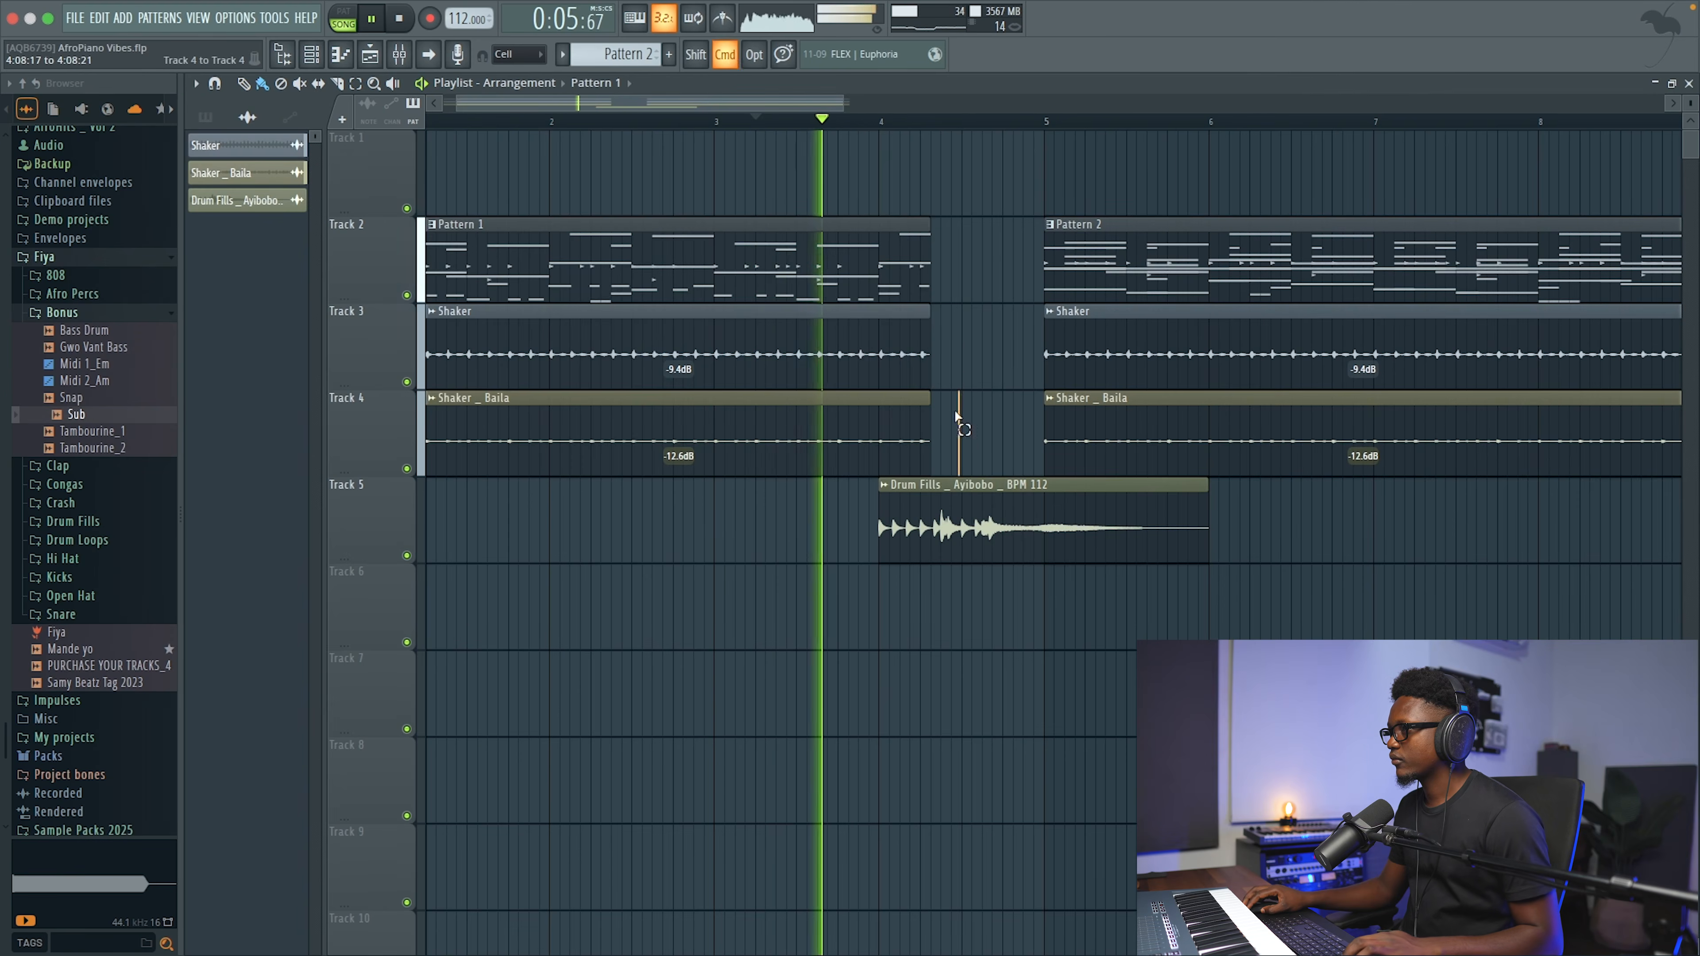
# Step: Lengthen the first Pattern 1, Shaker and Shaker _ Baila clips slightly and lower the volume of the Drum Fills _ Ayibobo clip
pyautogui.moveTo(957, 415); pyautogui.dragTo(941, 242)
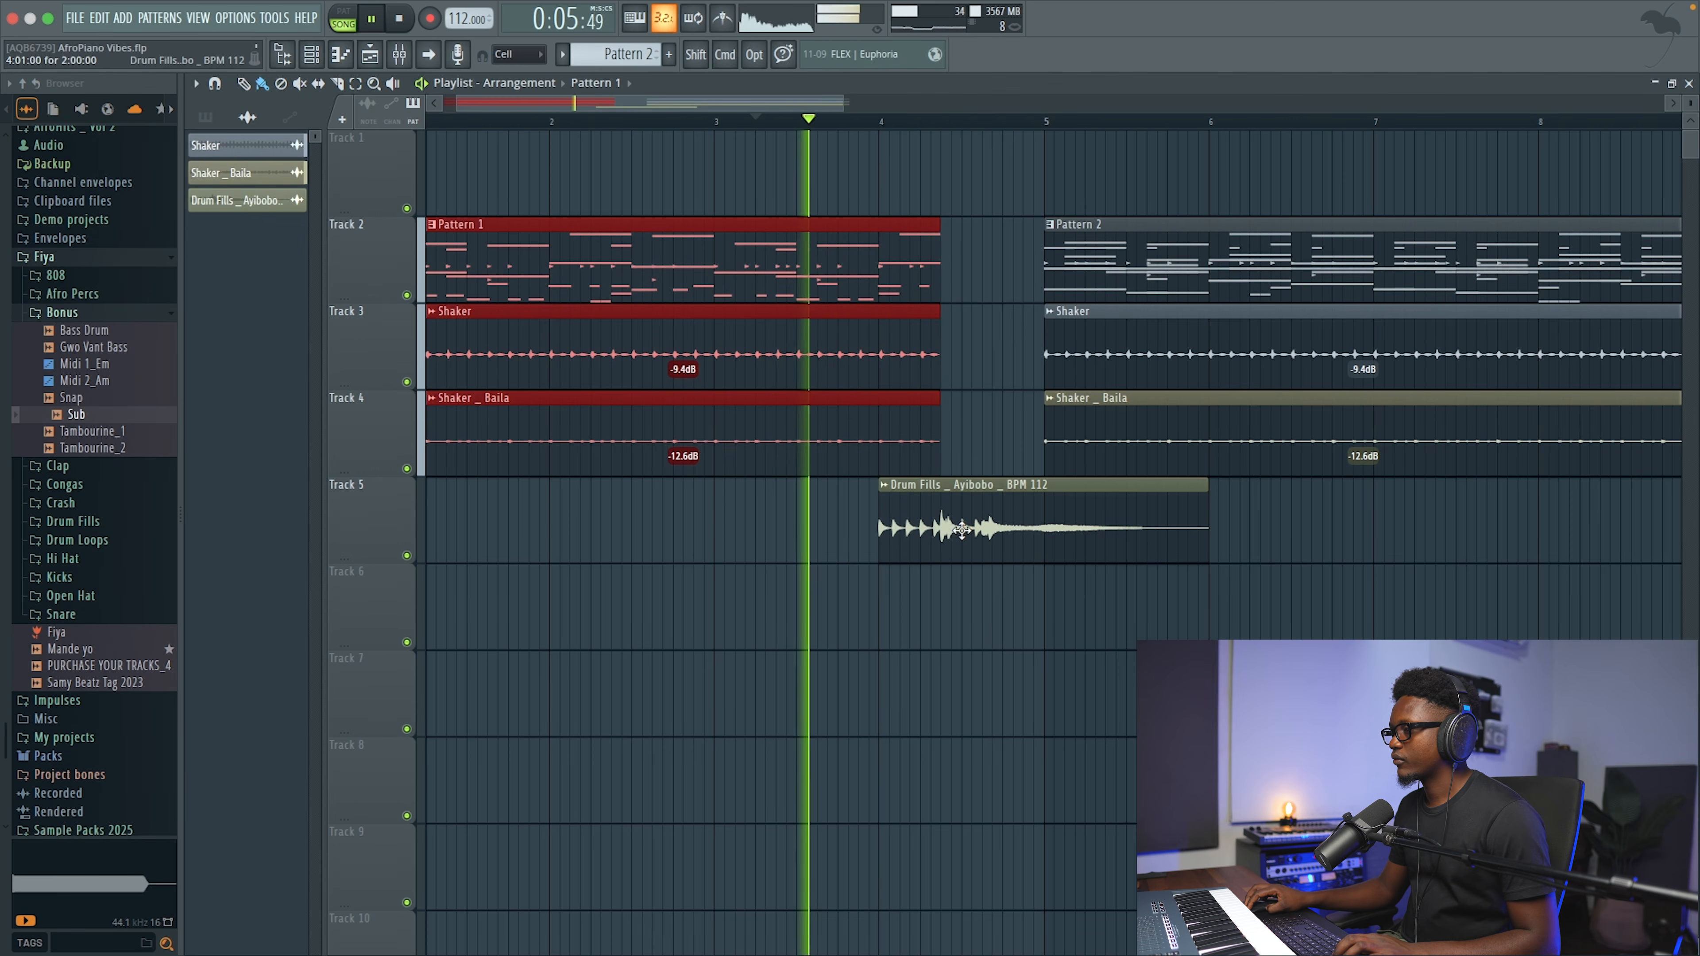
pyautogui.doubleClick(929, 512)
pyautogui.moveTo(628, 263); pyautogui.dragTo(628, 304)
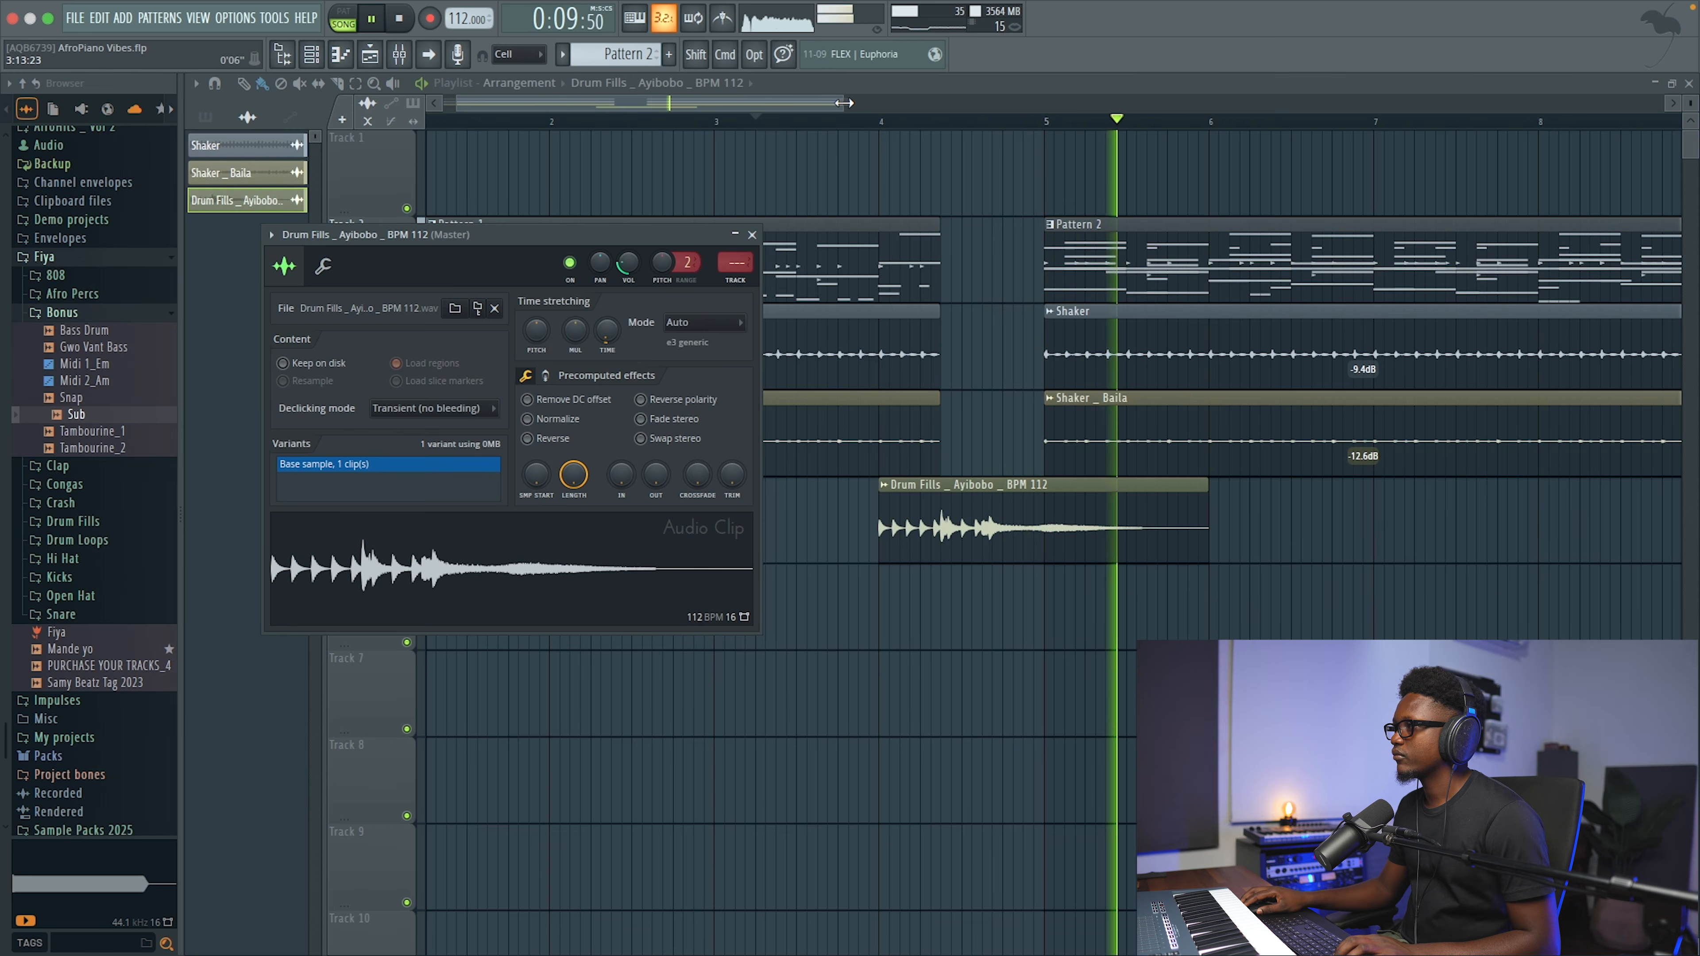
pyautogui.moveTo(843, 103); pyautogui.dragTo(1210, 151)
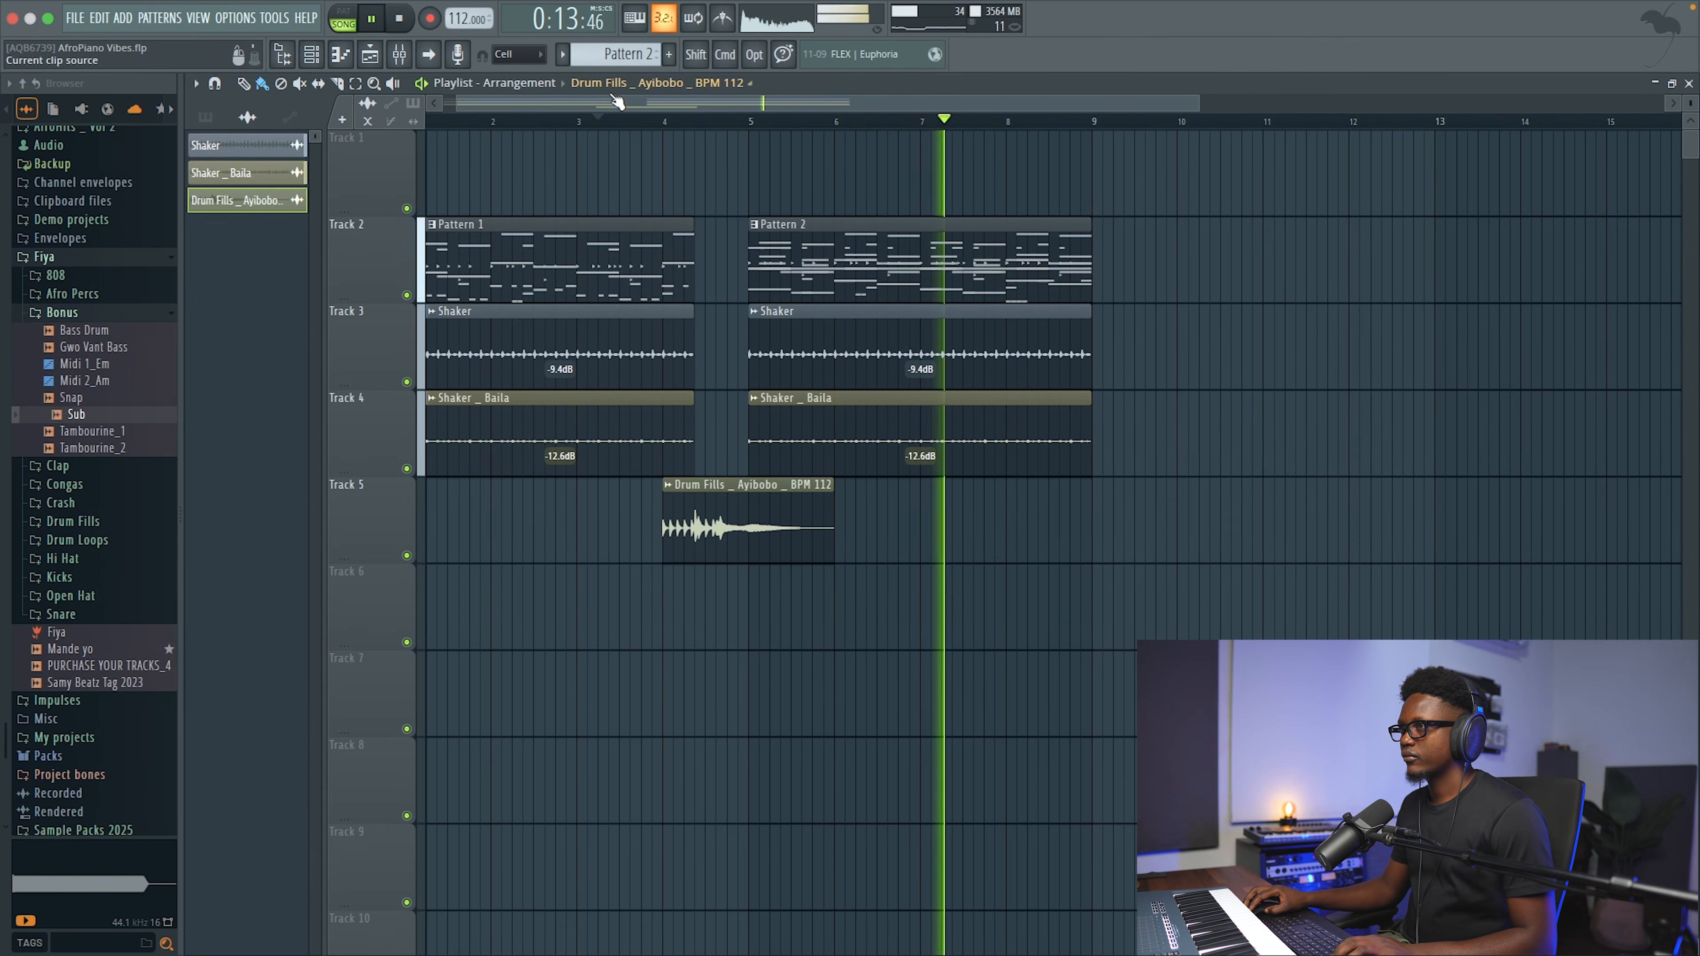
# Step: Show all channels in the Channel rack, mute Kontakt 8 and unmute Addictive Keys
pyautogui.press('F6')
pyautogui.click(506, 212)
pyautogui.click(496, 227)
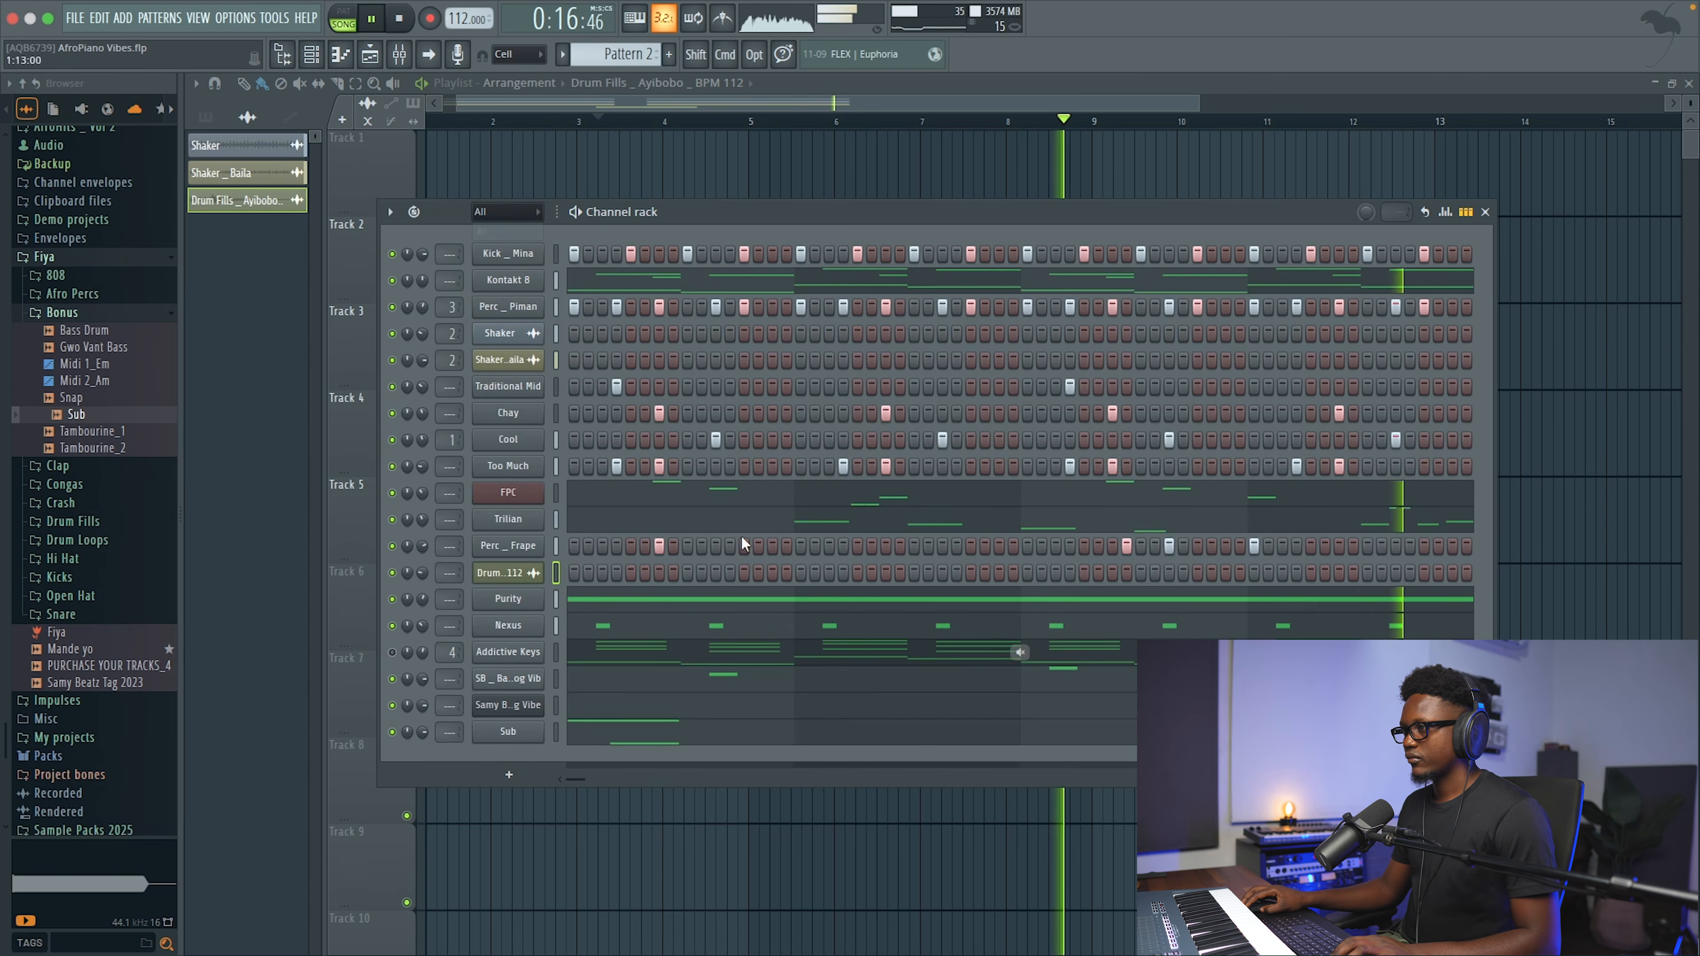
pyautogui.click(394, 280)
pyautogui.press('space')
pyautogui.click(394, 651)
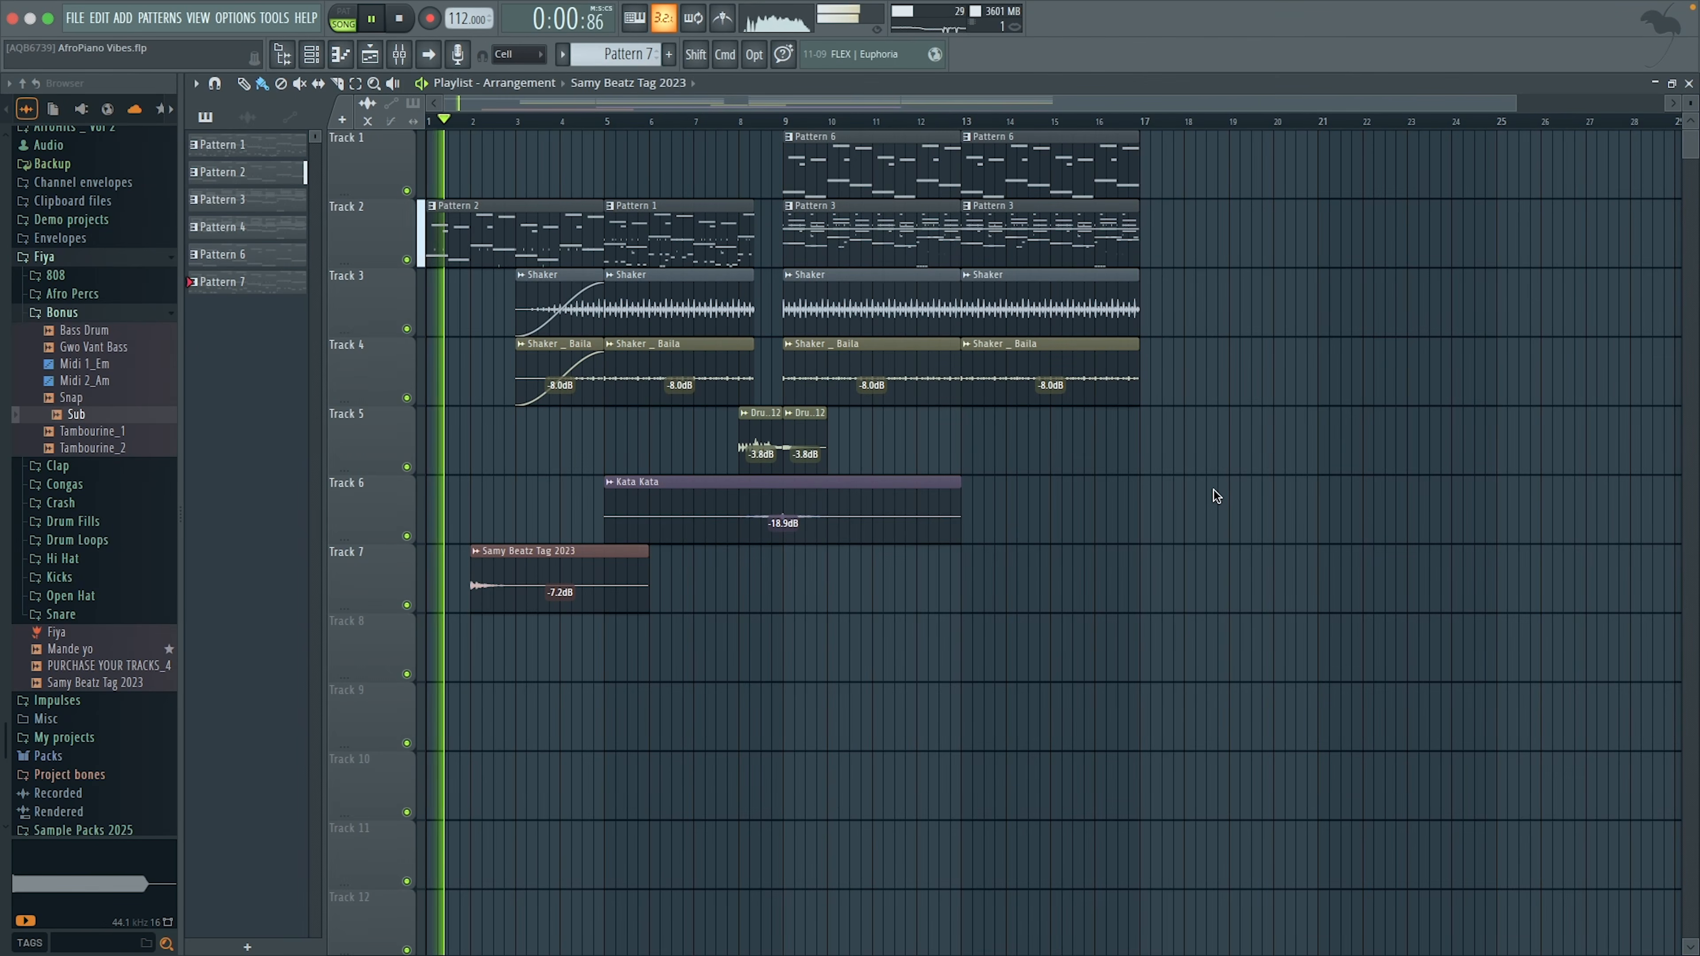
# Step: Review the full arrangement in the playlist during playback and list its audio clips in the picker
pyautogui.moveTo(1514, 96); pyautogui.dragTo(1191, 100)
pyautogui.moveTo(1690, 103); pyautogui.dragTo(1690, 97)
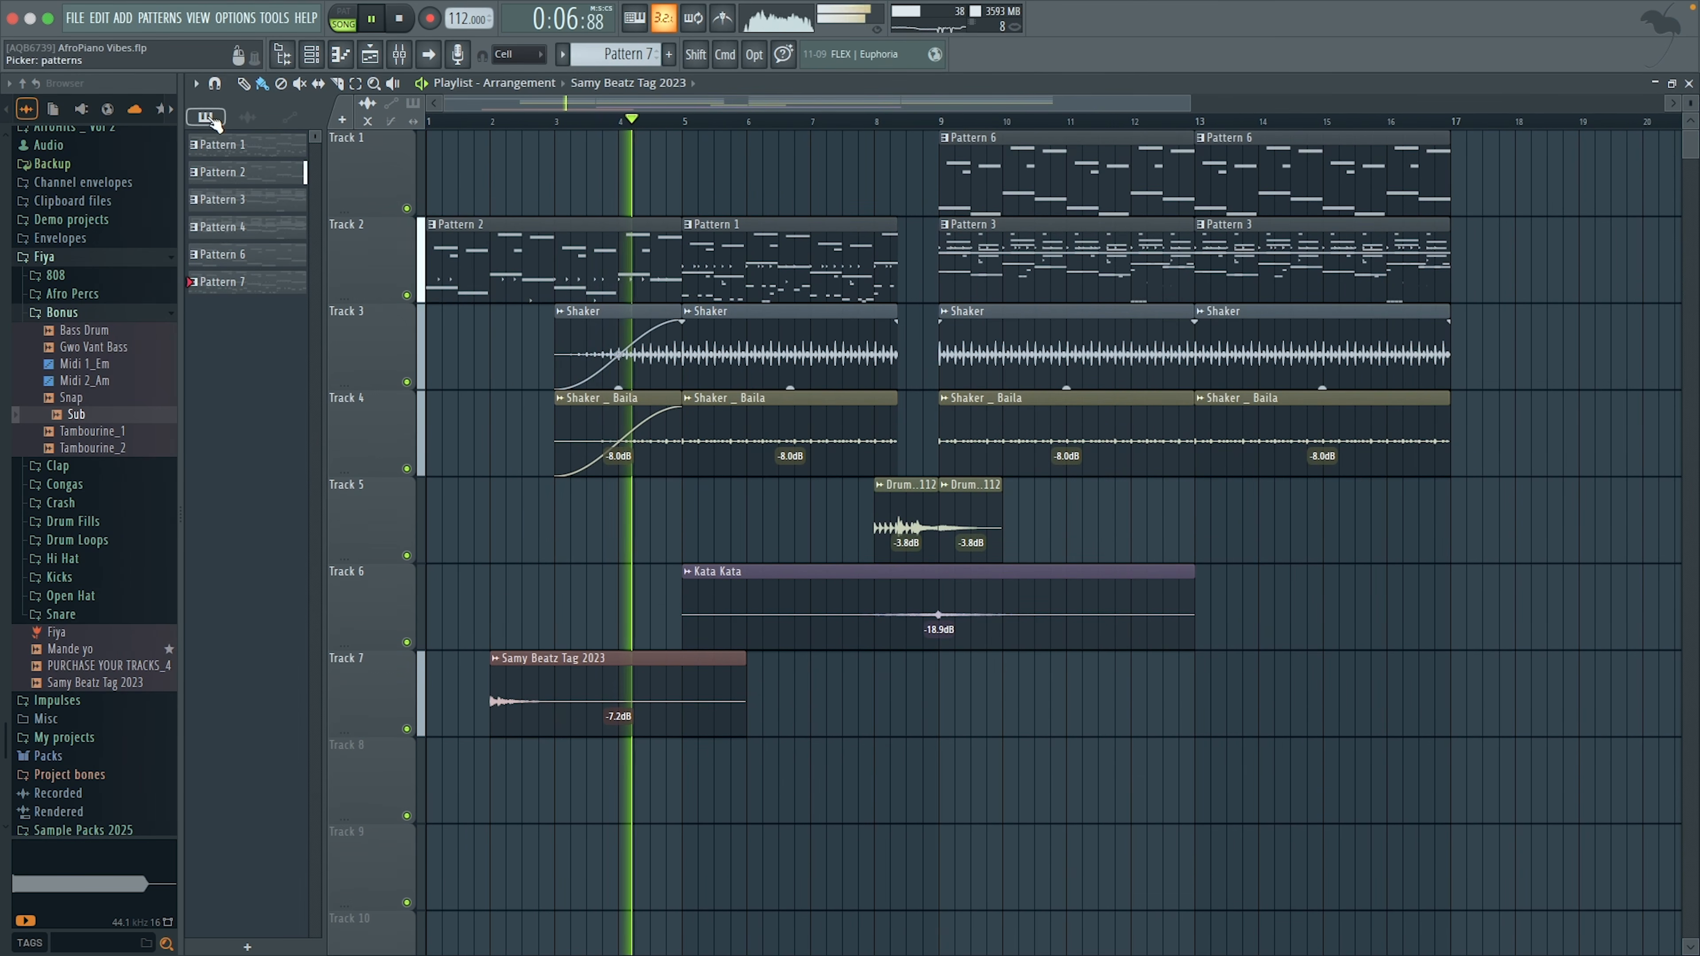
pyautogui.click(258, 120)
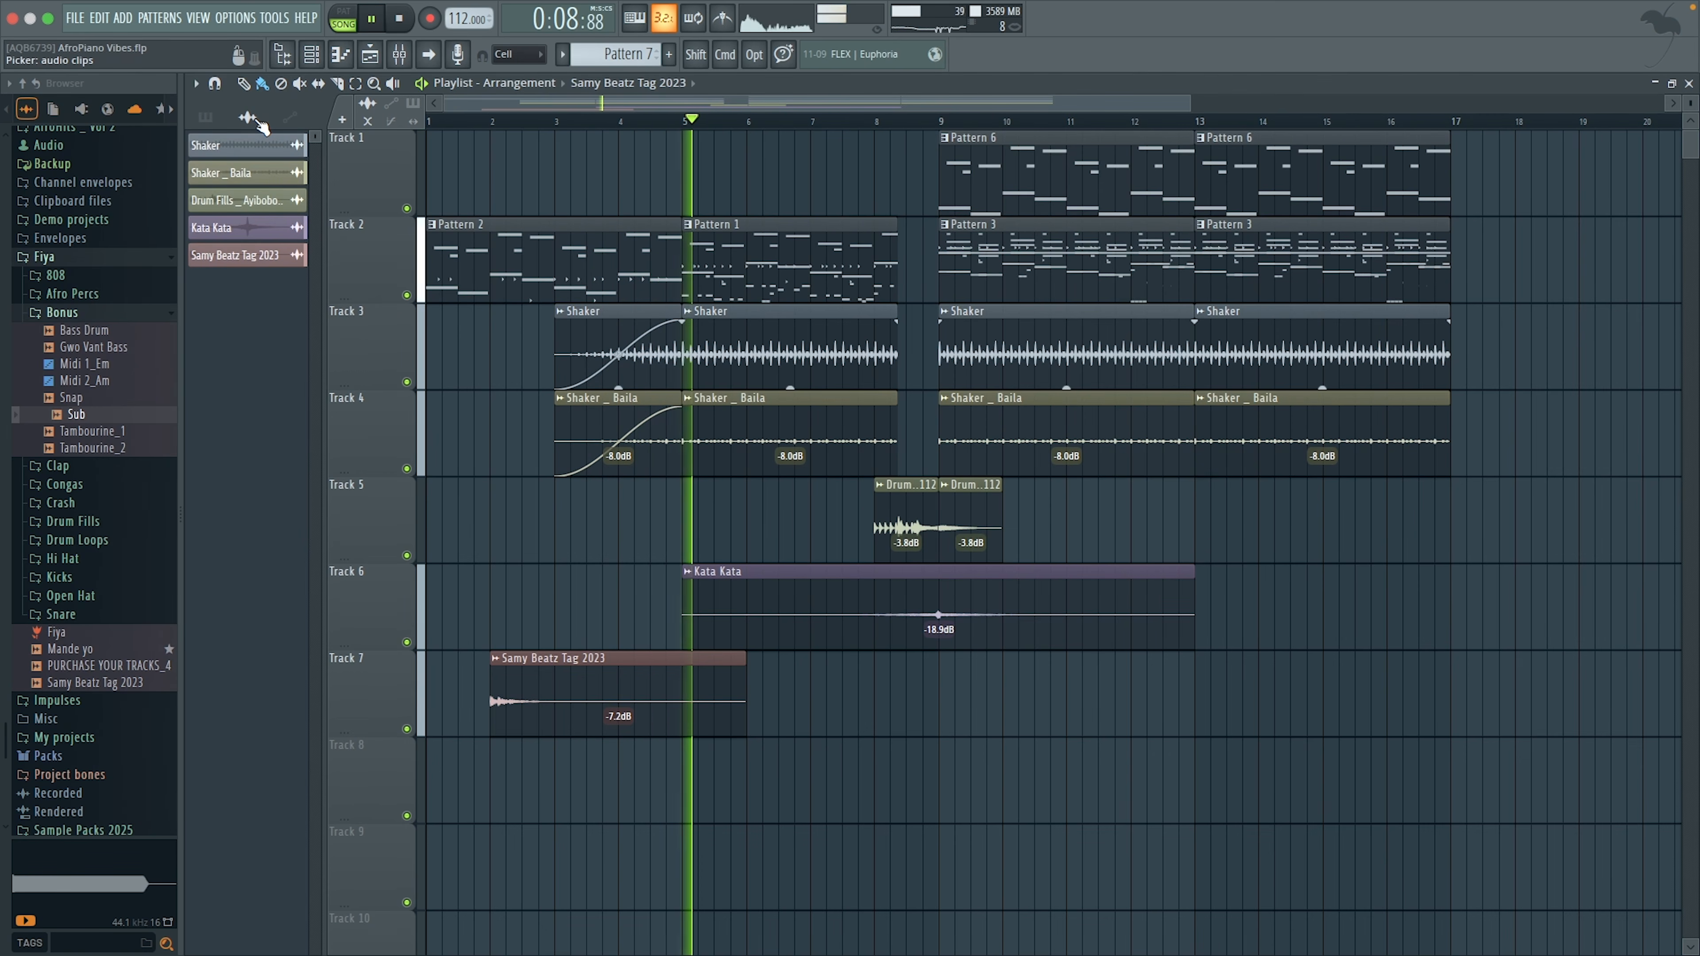